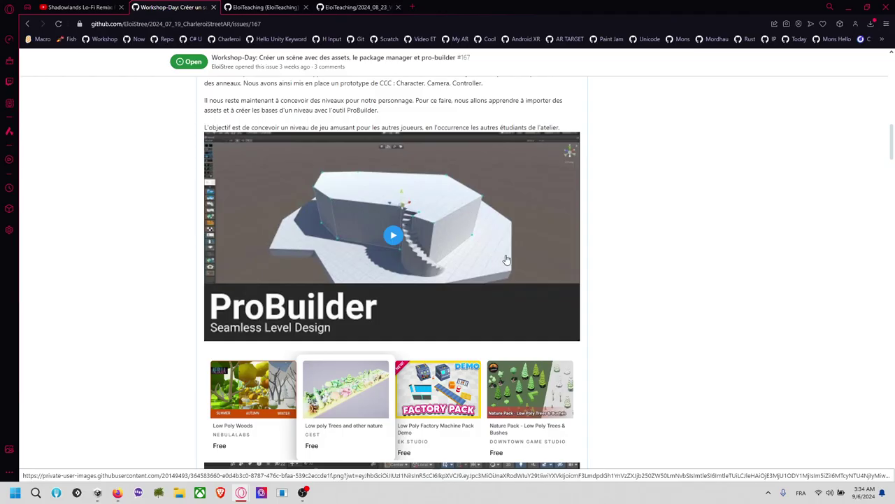
Read through the ProBuilder workshop issue, from the level design references to the suggested assets and the solution comment.
{"action": "scroll", "coordinate": [368, 271], "scroll_direction": "down", "scroll_amount": 3}
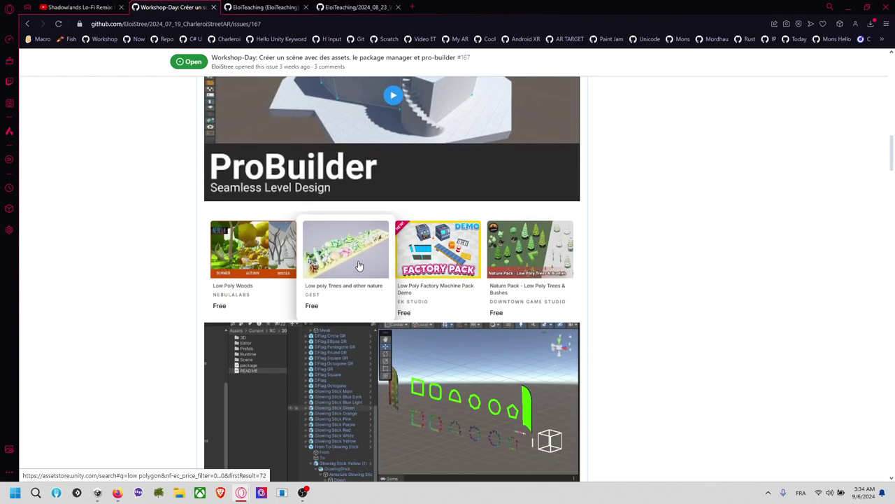
{"action": "scroll", "coordinate": [359, 266], "scroll_direction": "down", "scroll_amount": 5}
{"action": "scroll", "coordinate": [425, 232], "scroll_direction": "down", "scroll_amount": 5}
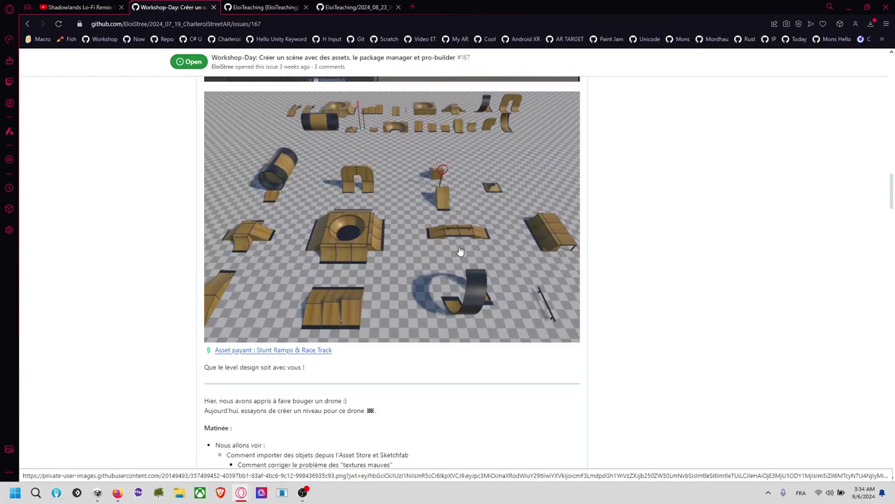
{"action": "scroll", "coordinate": [462, 246], "scroll_direction": "down", "scroll_amount": 15}
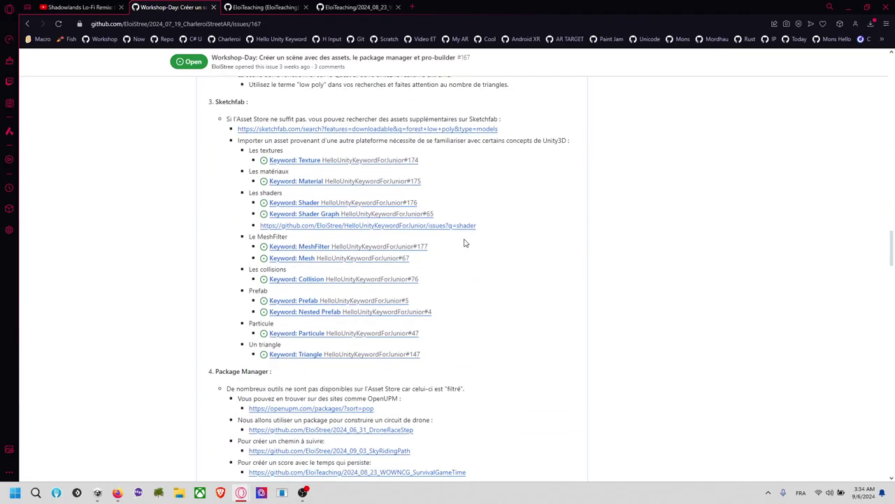
{"action": "scroll", "coordinate": [464, 243], "scroll_direction": "down", "scroll_amount": 20}
{"action": "scroll", "coordinate": [464, 242], "scroll_direction": "down", "scroll_amount": 4}
{"action": "scroll", "coordinate": [461, 242], "scroll_direction": "down", "scroll_amount": 1}
{"action": "scroll", "coordinate": [465, 244], "scroll_direction": "up", "scroll_amount": 3}
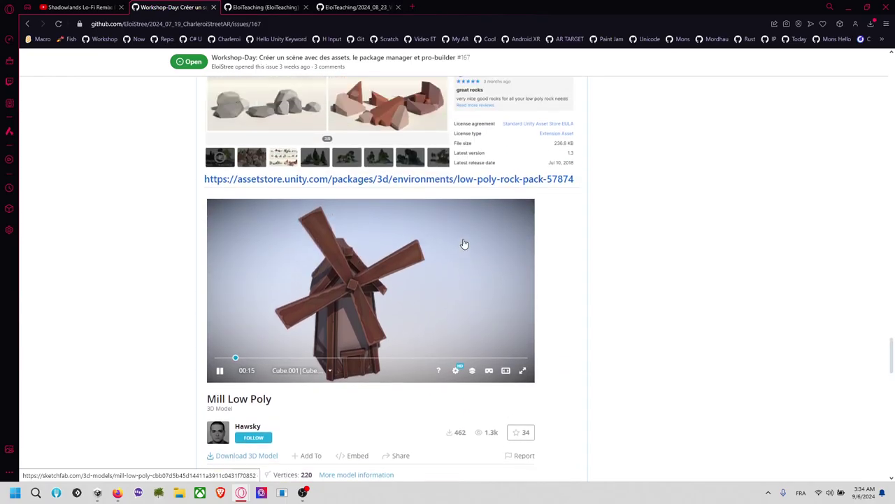
{"action": "scroll", "coordinate": [463, 244], "scroll_direction": "down", "scroll_amount": 1}
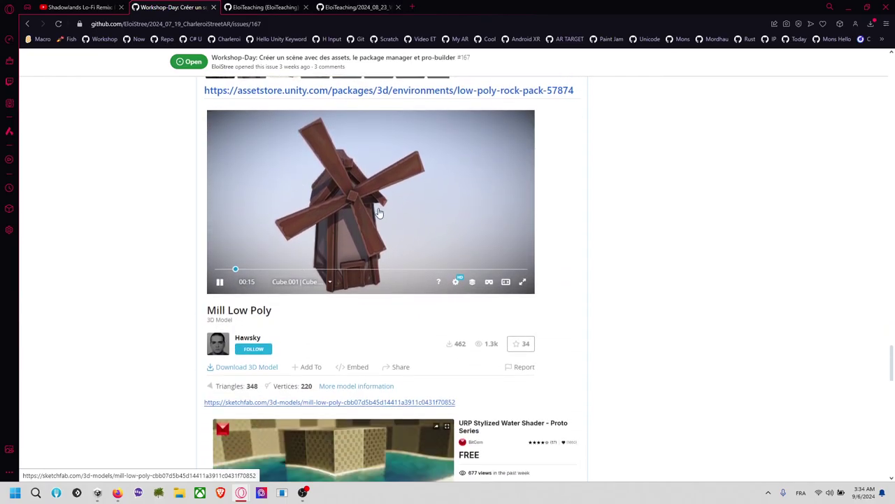
{"action": "scroll", "coordinate": [378, 214], "scroll_direction": "down", "scroll_amount": 4}
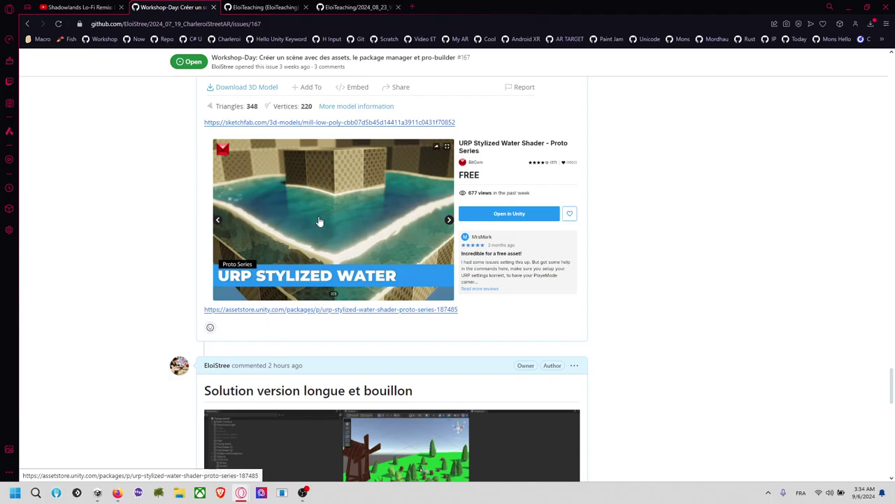
{"action": "scroll", "coordinate": [315, 232], "scroll_direction": "down", "scroll_amount": 2}
{"action": "scroll", "coordinate": [316, 251], "scroll_direction": "down", "scroll_amount": 1}
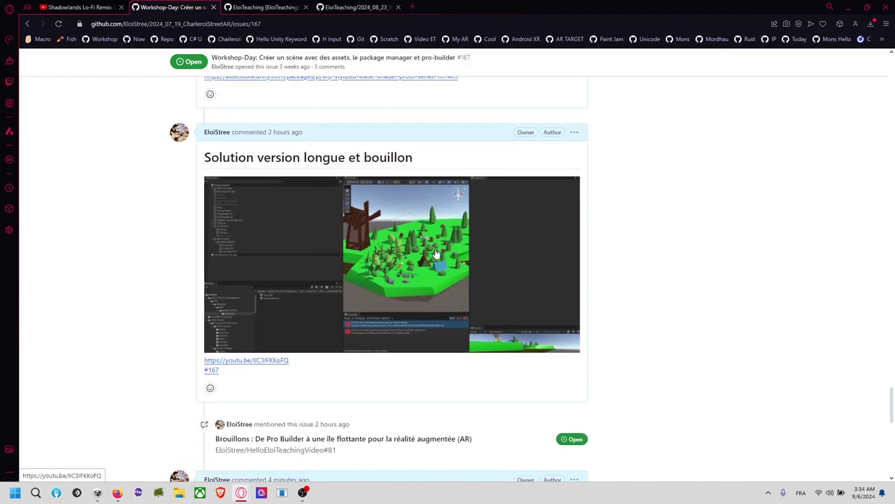
Review the latest comment's task list, from checking Git and downloading the drone to the ProBuilder exercises and asset downloads.
{"action": "scroll", "coordinate": [458, 249], "scroll_direction": "down", "scroll_amount": 5}
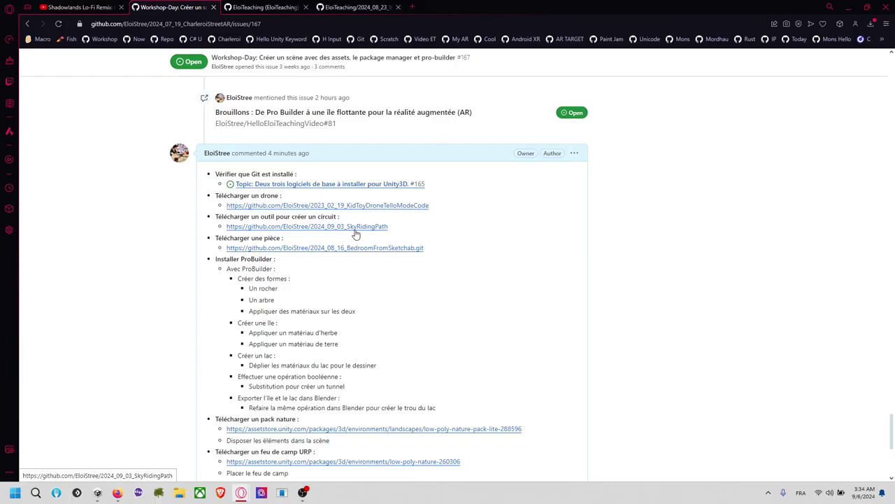
{"action": "scroll", "coordinate": [280, 199], "scroll_direction": "down", "scroll_amount": 2}
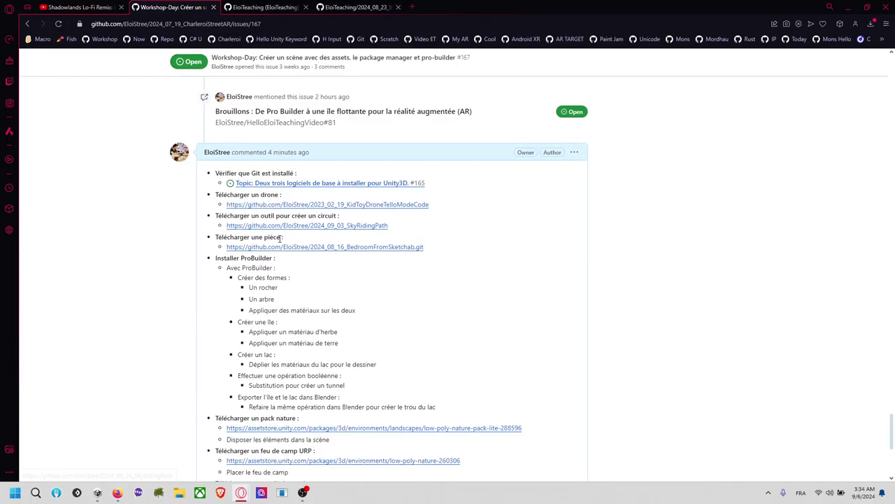
{"action": "left_click_drag", "start_coordinate": [216, 165], "coordinate": [338, 250]}
{"action": "left_click_drag", "start_coordinate": [265, 263], "coordinate": [294, 286]}
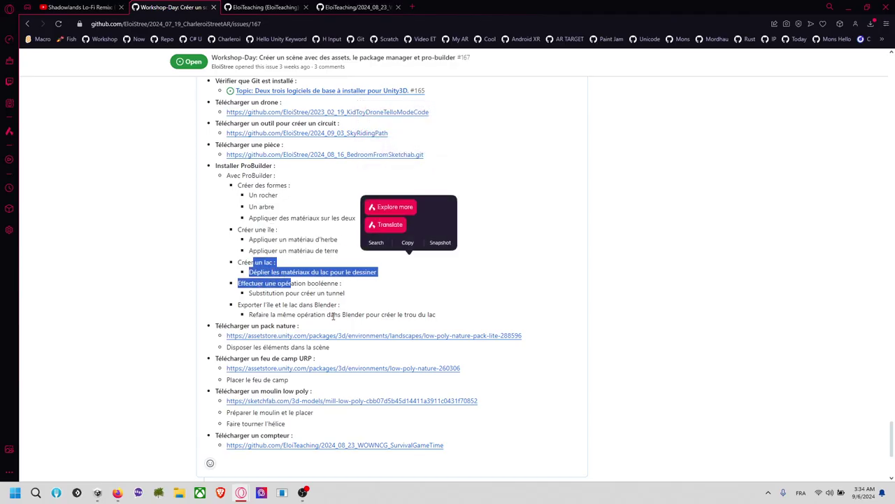
{"action": "scroll", "coordinate": [291, 233], "scroll_direction": "up", "scroll_amount": 2}
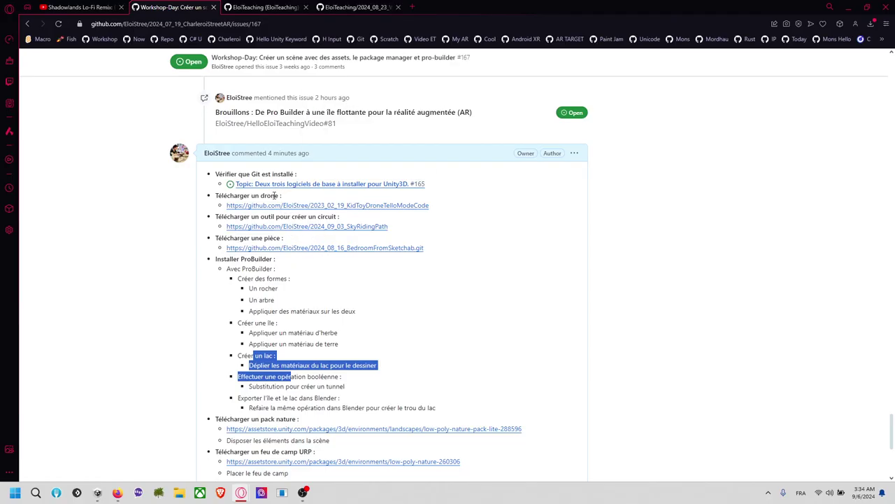
{"action": "mouse_move", "coordinate": [249, 184]}
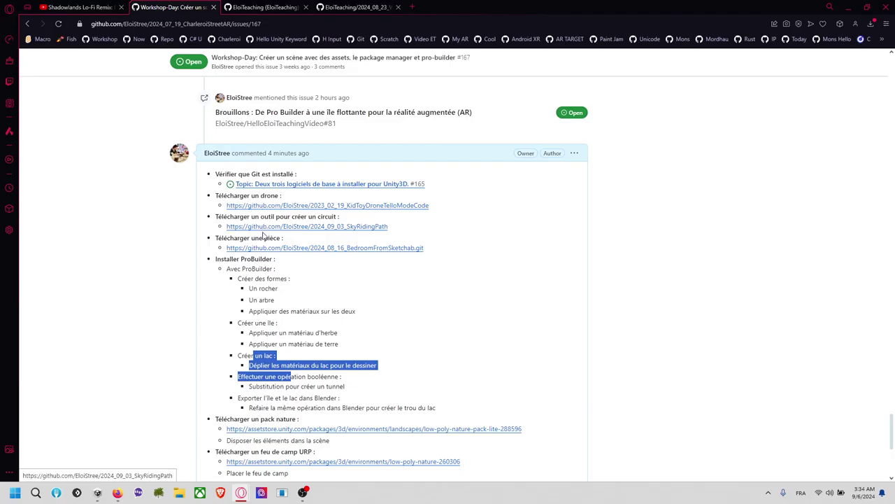
{"action": "scroll", "coordinate": [257, 215], "scroll_direction": "down", "scroll_amount": 2}
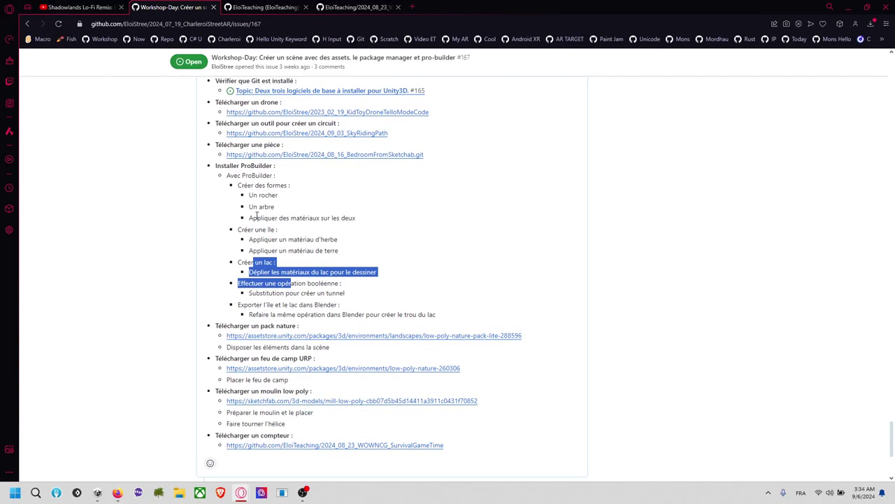
{"action": "left_click", "coordinate": [372, 250]}
{"action": "scroll", "coordinate": [371, 250], "scroll_direction": "up", "scroll_amount": 2}
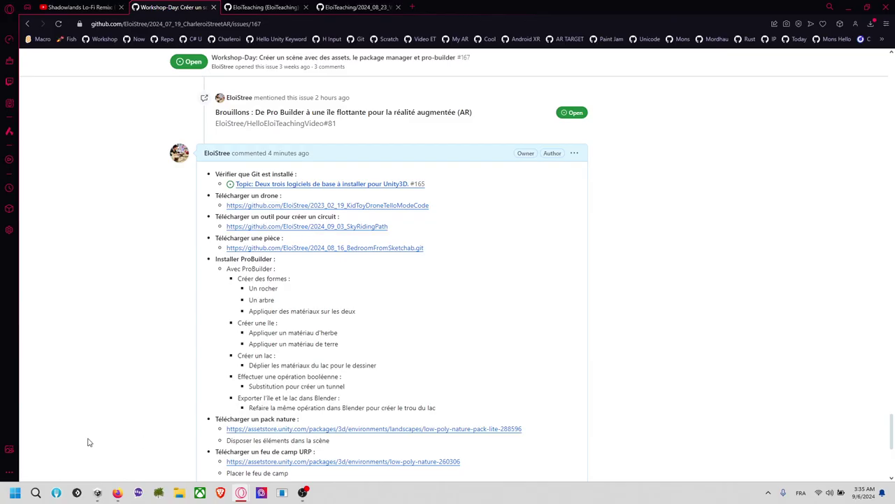
Find Unity Hub through the Windows search and launch it.
{"action": "left_click", "coordinate": [14, 492]}
{"action": "left_click", "coordinate": [15, 492]}
{"action": "key", "text": "super"}
{"action": "type", "text": "unity"}
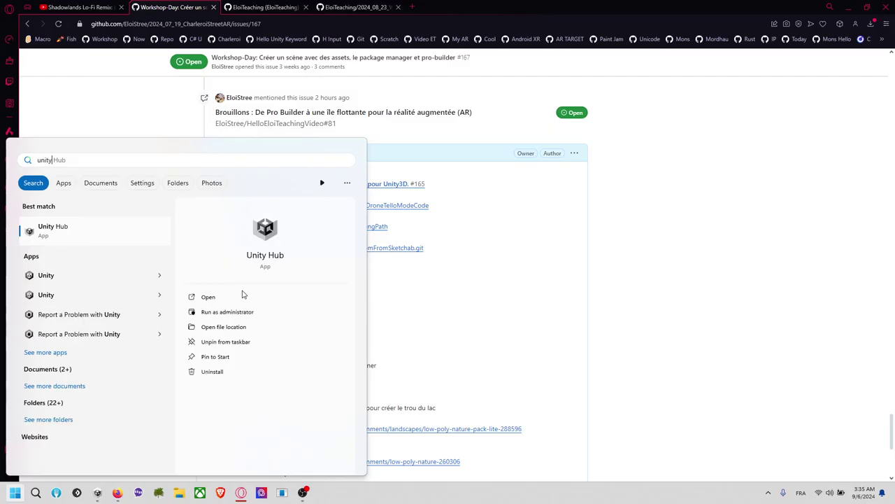
{"action": "left_click", "coordinate": [244, 295]}
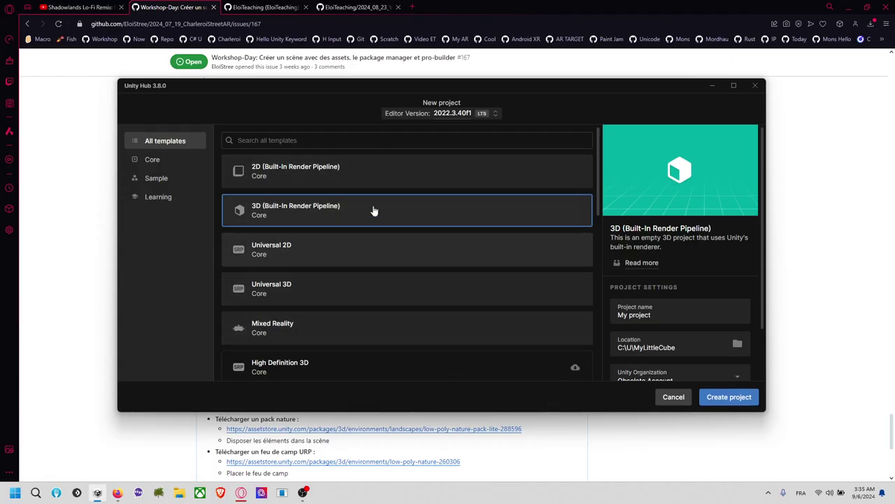
Choose the Universal 3D template for the new project and name the project MyLittleFlyingIsland.
{"action": "scroll", "coordinate": [328, 283], "scroll_direction": "down", "scroll_amount": 1}
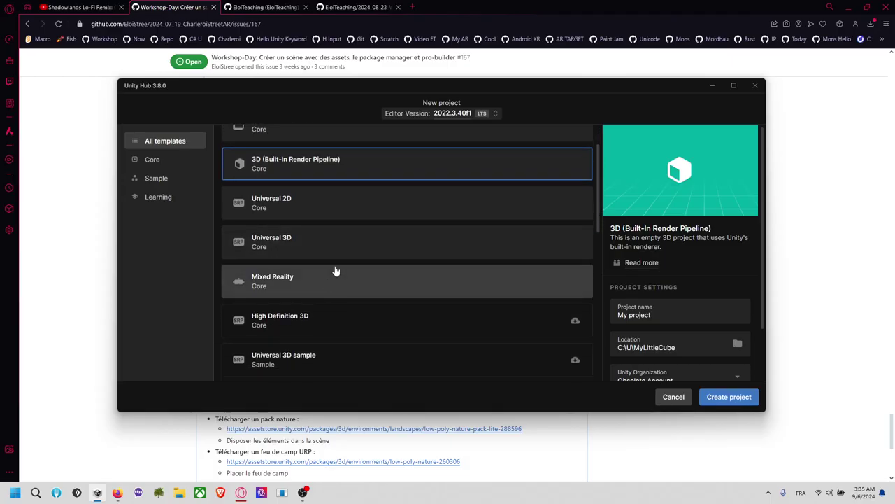
{"action": "left_click", "coordinate": [273, 240]}
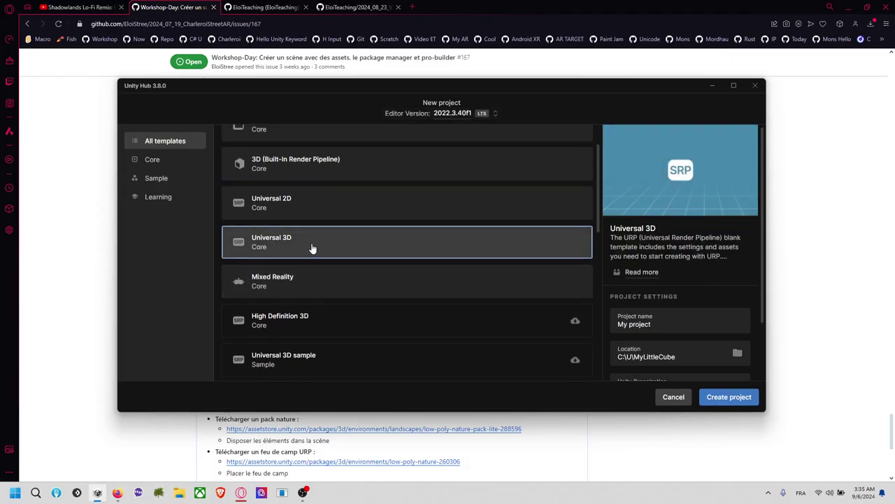
{"action": "left_click", "coordinate": [318, 283]}
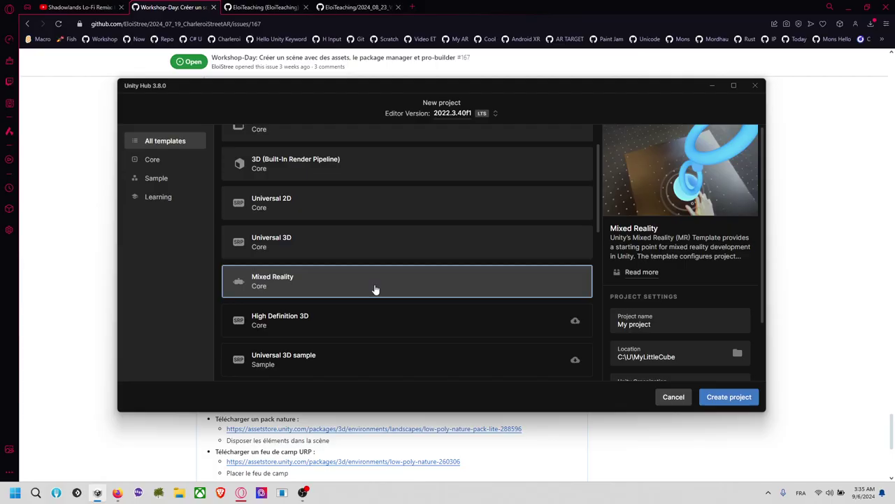
{"action": "scroll", "coordinate": [375, 289], "scroll_direction": "down", "scroll_amount": 1}
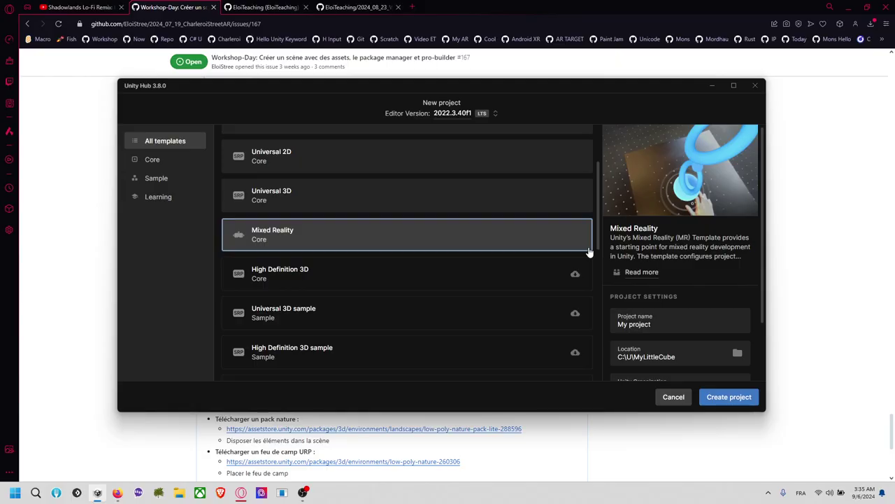
{"action": "left_click", "coordinate": [417, 206]}
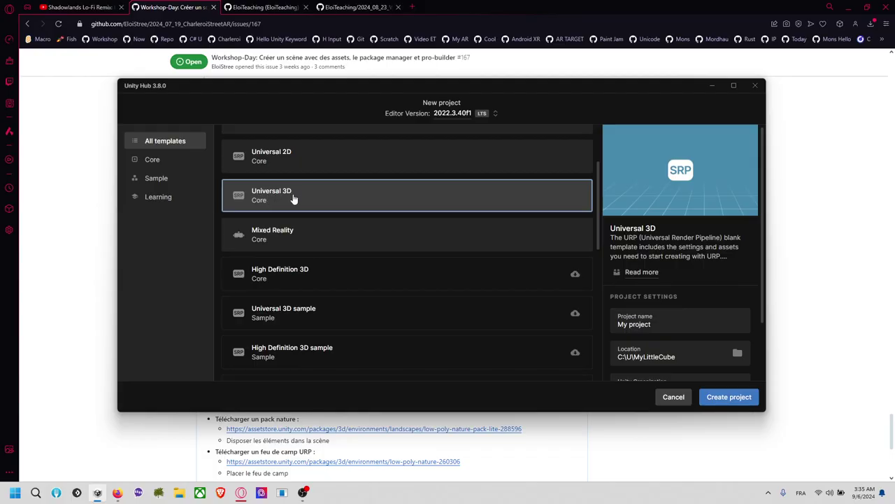
{"action": "key", "text": "Tab"}
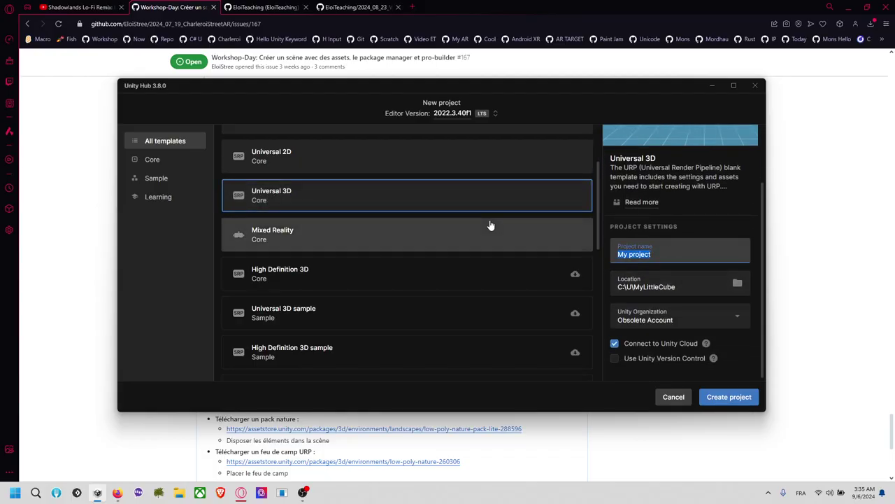
{"action": "type", "text": "MyLittleFlyingIsland"}
Open the project location chooser and try to select a folder named MyLittleFlyingIsland inside MyLittleCube.
{"action": "left_click", "coordinate": [736, 282]}
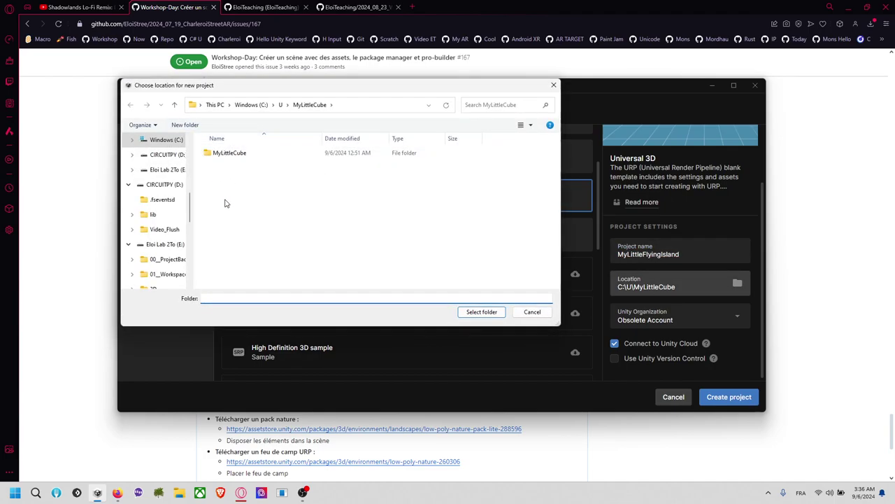
{"action": "type", "text": "MyLittle"}
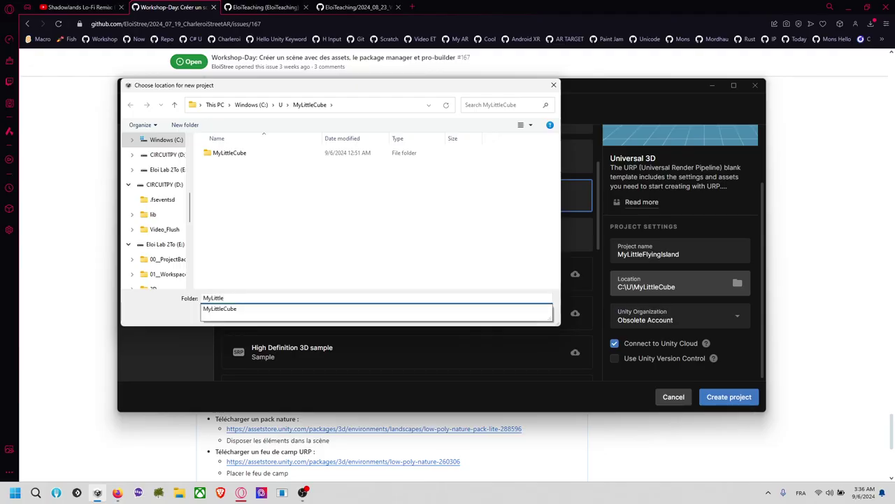
{"action": "type", "text": "FlyingIsland"}
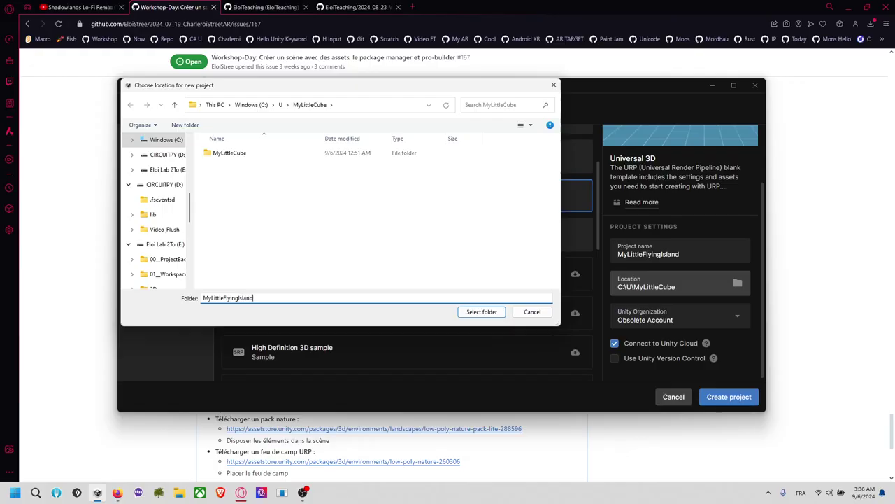
{"action": "key", "text": "Return"}
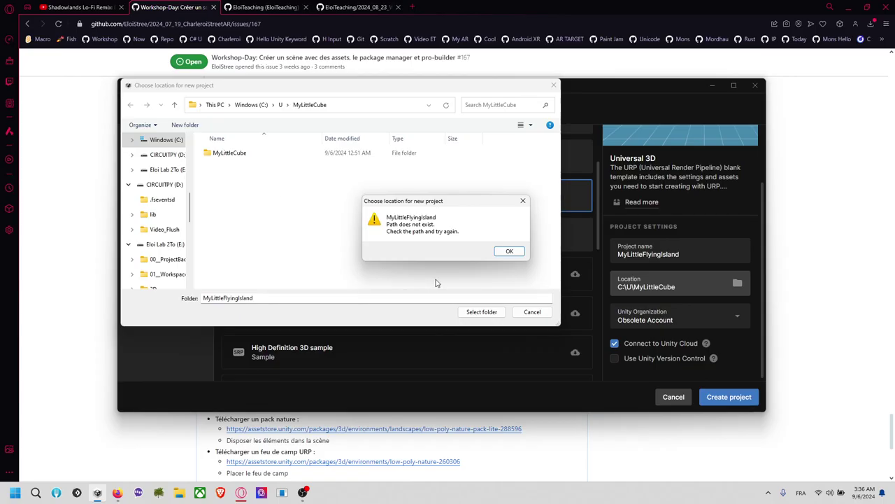
{"action": "left_click", "coordinate": [509, 251]}
Create a new folder named MyLittleFlyingIsland inside MyLittleCube and select it as the project location.
{"action": "key", "text": "ctrl+c"}
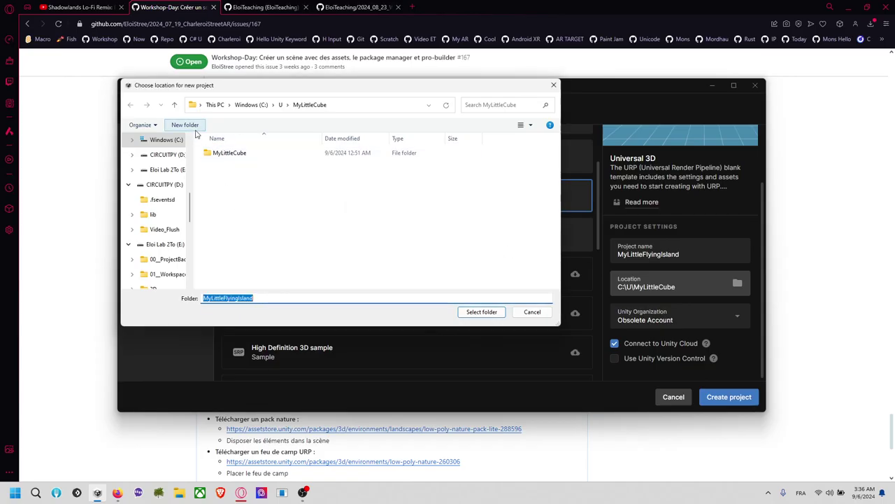
{"action": "key", "text": "ctrl+shift+n"}
{"action": "left_click", "coordinate": [269, 214]}
{"action": "left_click", "coordinate": [221, 174]}
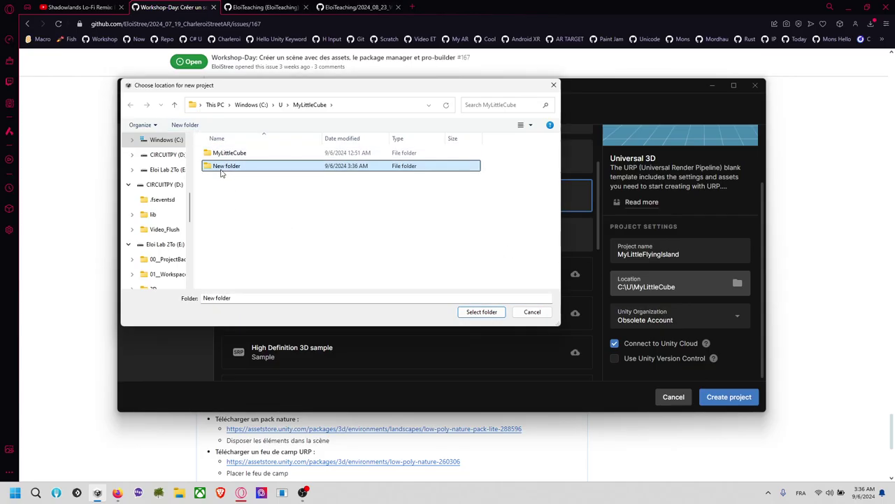
{"action": "key", "text": "F2"}
{"action": "key", "text": "ctrl+v"}
{"action": "key", "text": "Return"}
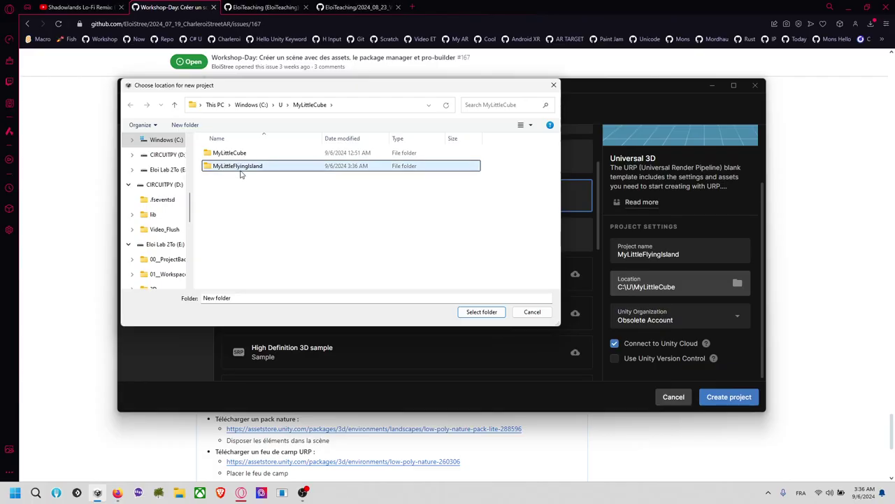
{"action": "left_click", "coordinate": [482, 312]}
Create the project under the Obsolete Account organization with the Unity Cloud connection turned off.
{"action": "left_click", "coordinate": [623, 320]}
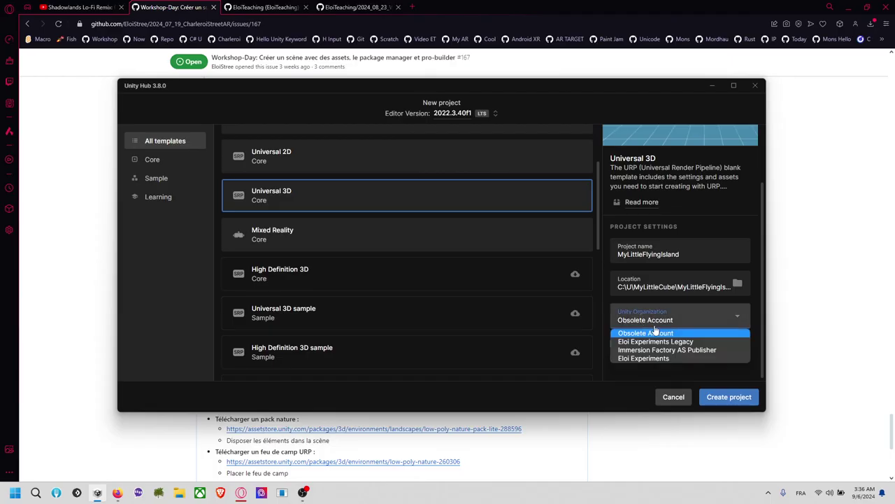
{"action": "left_click", "coordinate": [651, 334]}
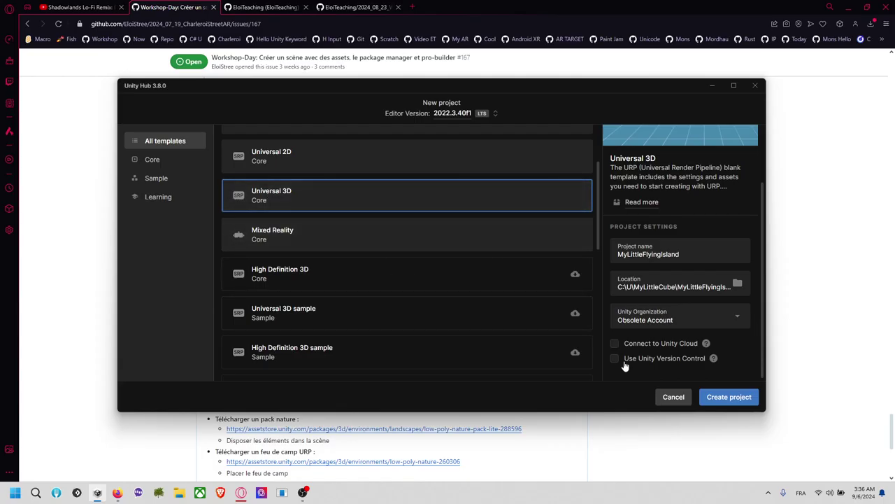
{"action": "left_click", "coordinate": [731, 396]}
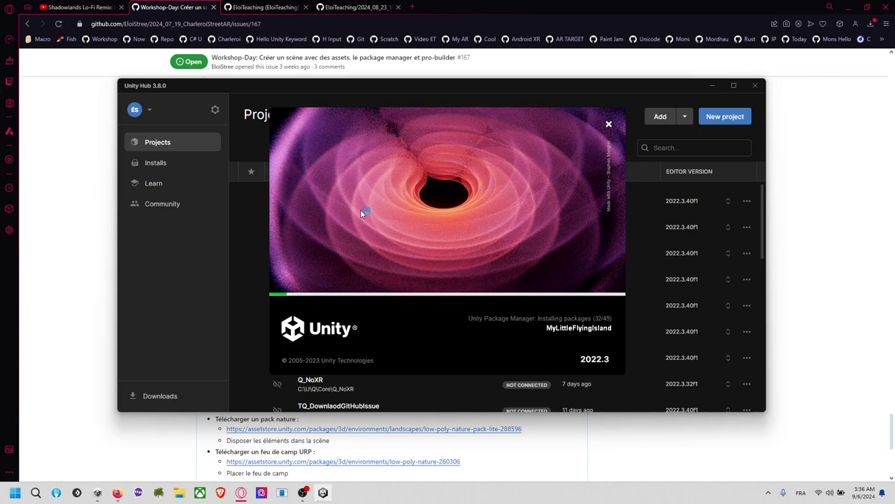
Switch to the browser and open the Unity Asset Store (assetstore.unity.com) in a new tab.
{"action": "left_click_drag", "start_coordinate": [538, 122], "coordinate": [491, 140]}
{"action": "left_click", "coordinate": [412, 7]}
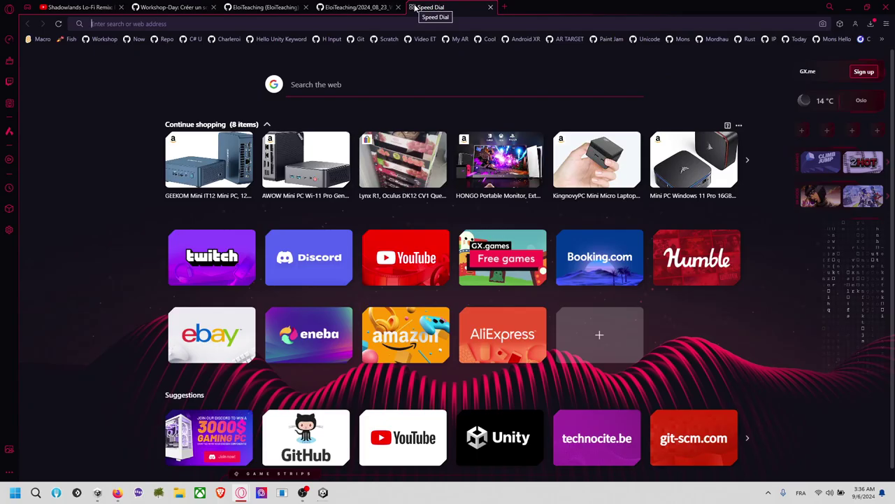
{"action": "type", "text": "asset"}
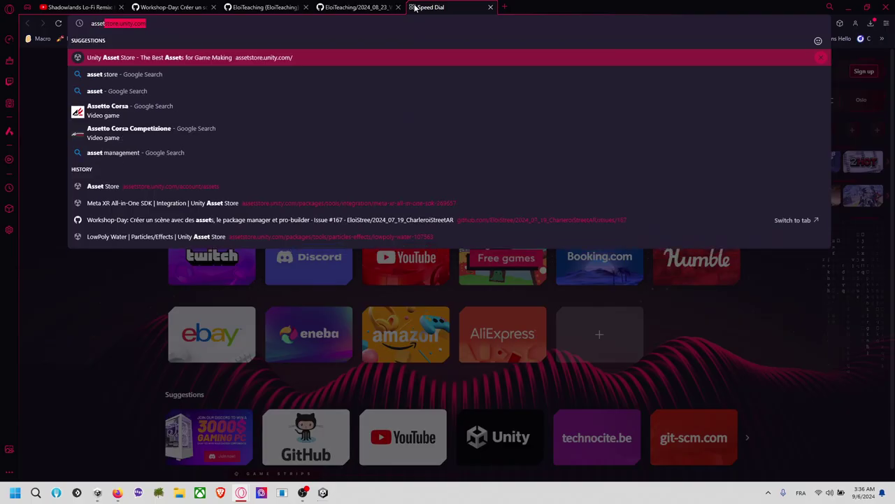
{"action": "key", "text": "Return"}
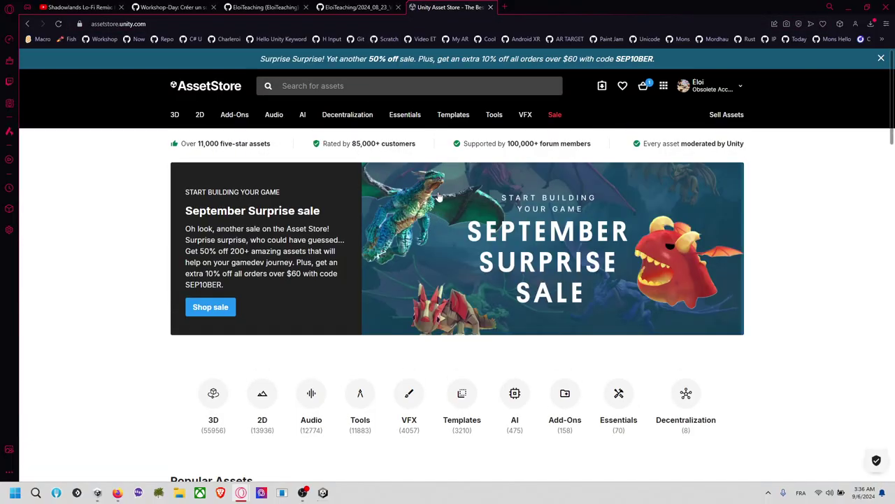
Search the Asset Store for "meta sdk all" and open the Meta XR All-in-One SDK page.
{"action": "left_click", "coordinate": [375, 87]}
{"action": "type", "text": "met"}
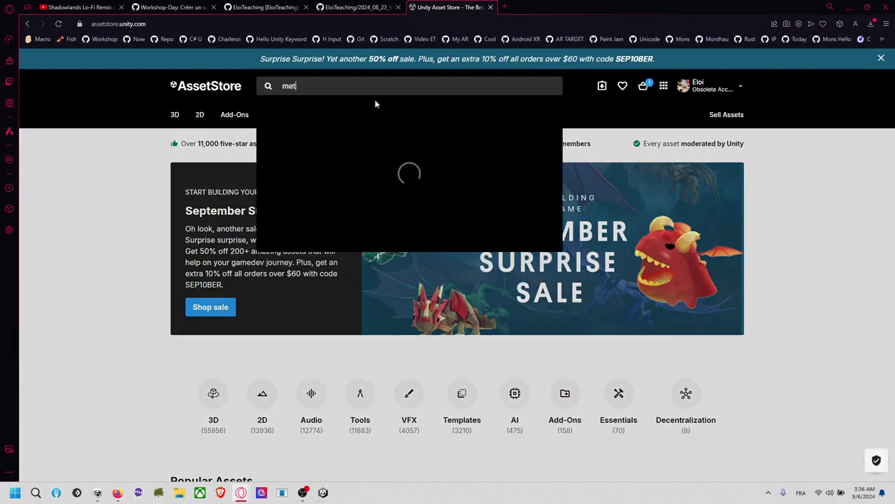
{"action": "type", "text": "a sdk all"}
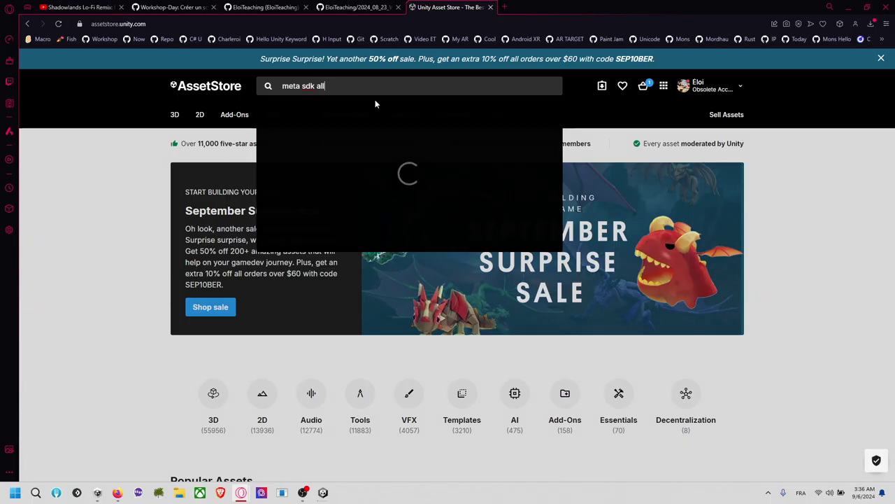
{"action": "key", "text": "Return"}
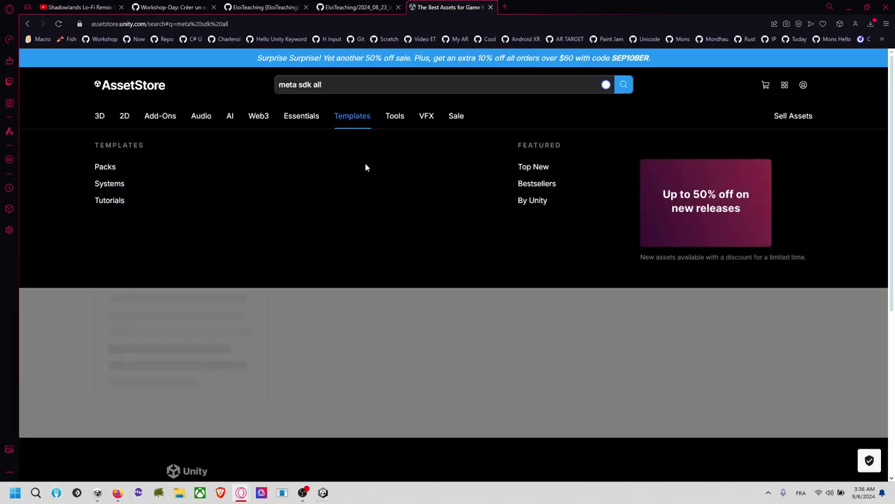
{"action": "scroll", "coordinate": [442, 299], "scroll_direction": "down", "scroll_amount": 2}
{"action": "scroll", "coordinate": [442, 299], "scroll_direction": "down", "scroll_amount": 2}
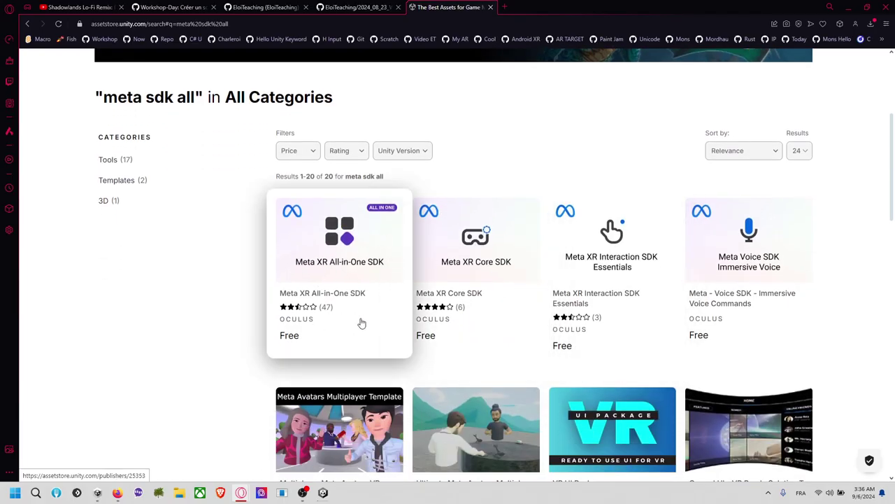
{"action": "left_click", "coordinate": [333, 281]}
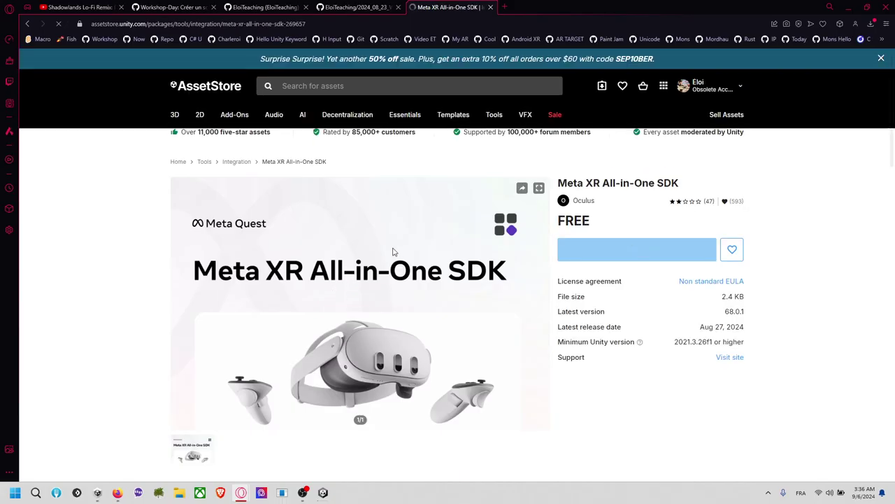
Examine the Meta XR All-in-One SDK's description and package dependencies, then check the loading progress of the MyLittleFlyingIsland project.
{"action": "scroll", "coordinate": [380, 377], "scroll_direction": "down", "scroll_amount": 2}
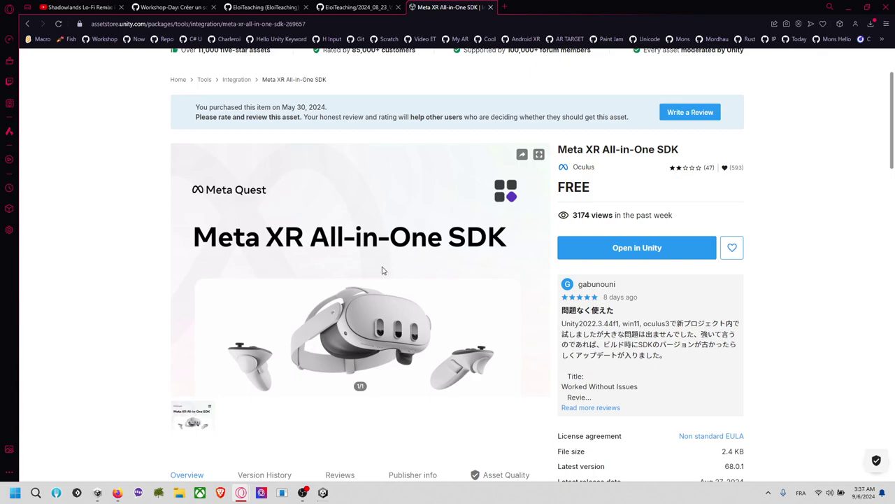
{"action": "scroll", "coordinate": [380, 271], "scroll_direction": "down", "scroll_amount": 5}
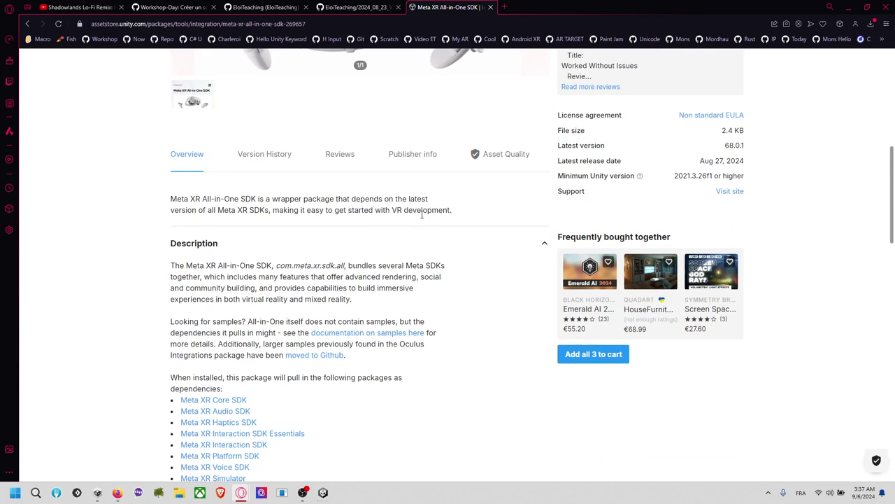
{"action": "scroll", "coordinate": [422, 214], "scroll_direction": "up", "scroll_amount": 5}
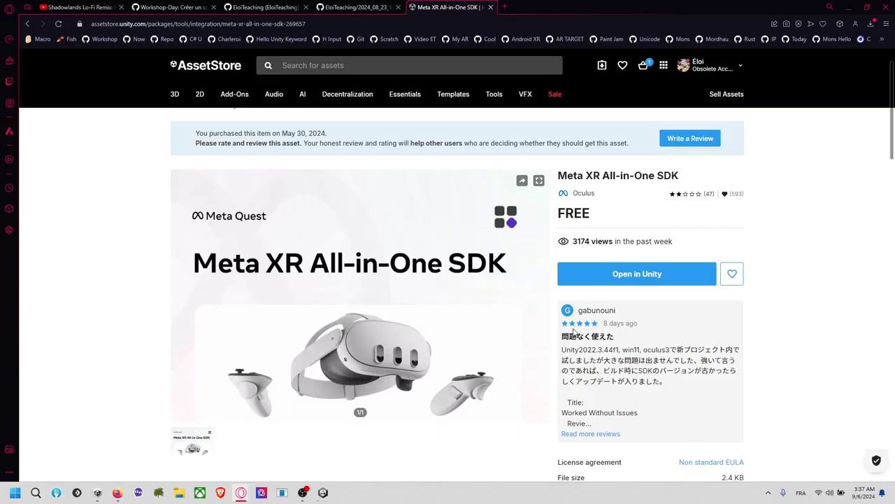
{"action": "scroll", "coordinate": [472, 295], "scroll_direction": "down", "scroll_amount": 8}
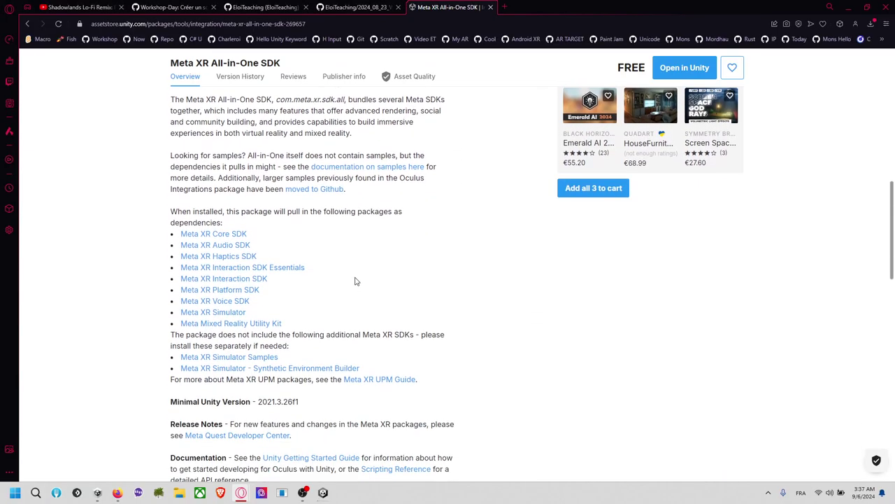
{"action": "scroll", "coordinate": [355, 281], "scroll_direction": "up", "scroll_amount": 2}
{"action": "scroll", "coordinate": [355, 281], "scroll_direction": "down", "scroll_amount": 6}
{"action": "scroll", "coordinate": [355, 278], "scroll_direction": "up", "scroll_amount": 12}
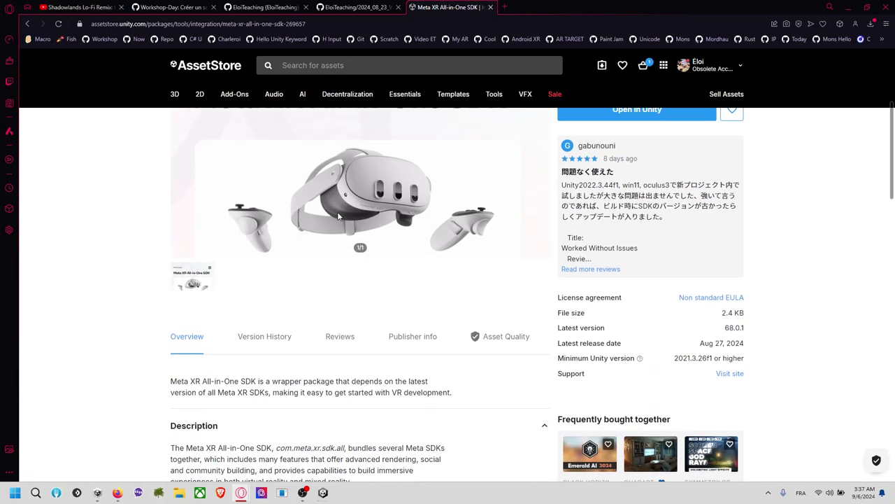
{"action": "scroll", "coordinate": [338, 210], "scroll_direction": "up", "scroll_amount": 2}
{"action": "left_click", "coordinate": [323, 492]}
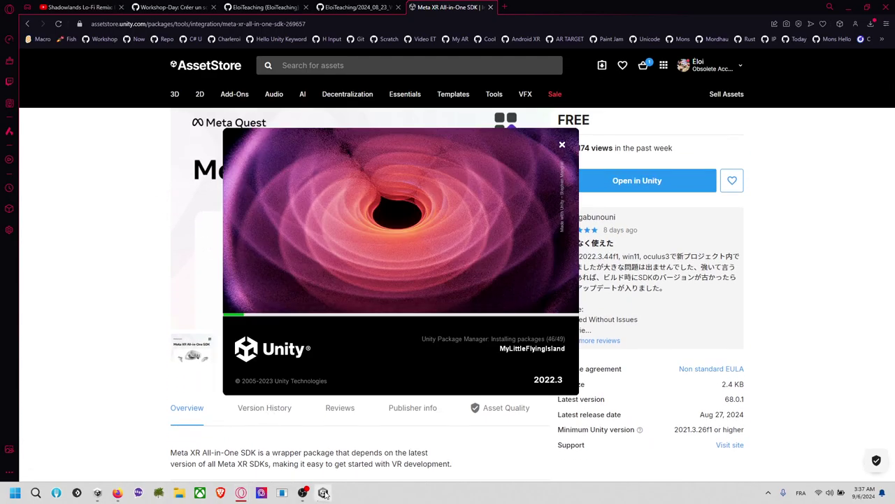
{"action": "left_click_drag", "start_coordinate": [428, 156], "coordinate": [488, 174]}
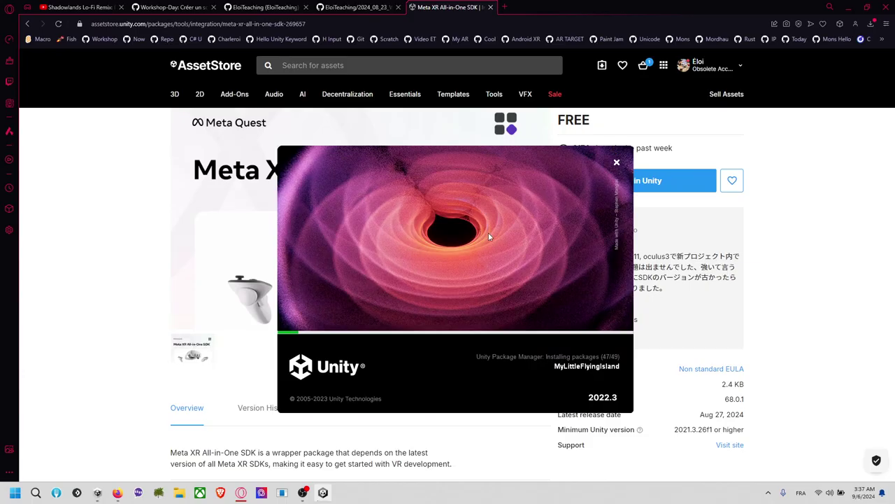
Open GitHub in a new browser tab and try to reach Git's website at git.com.
{"action": "left_click", "coordinate": [504, 7]}
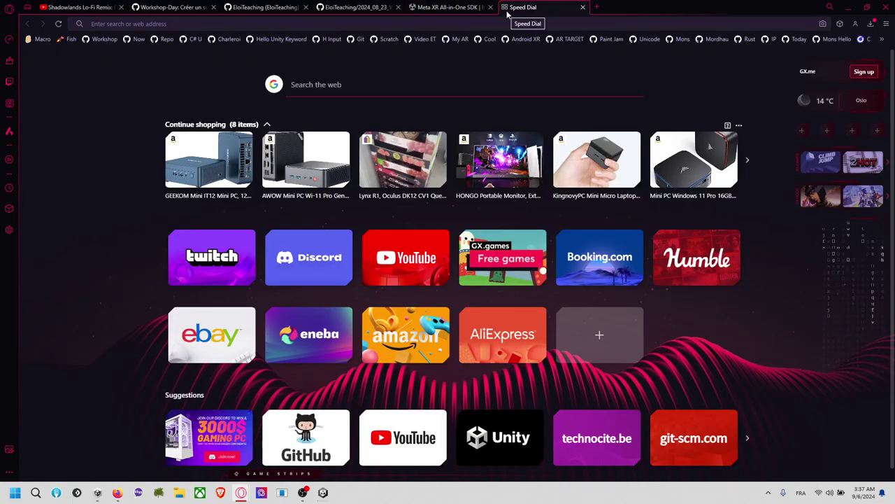
{"action": "type", "text": "github.com"}
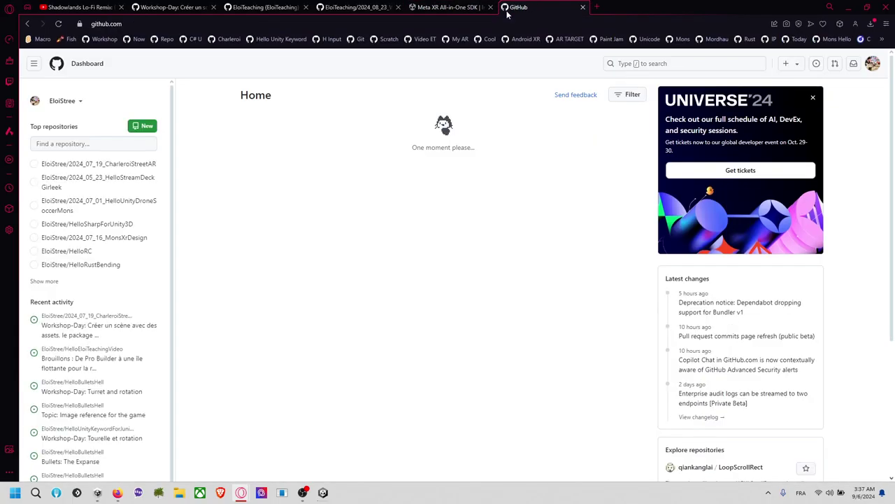
{"action": "left_click", "coordinate": [492, 21]}
{"action": "type", "text": "git"}
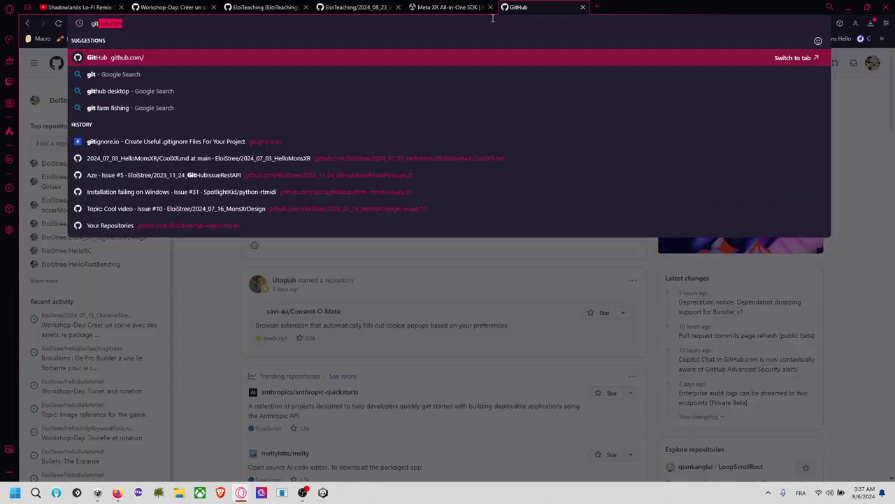
{"action": "type", "text": ".com"}
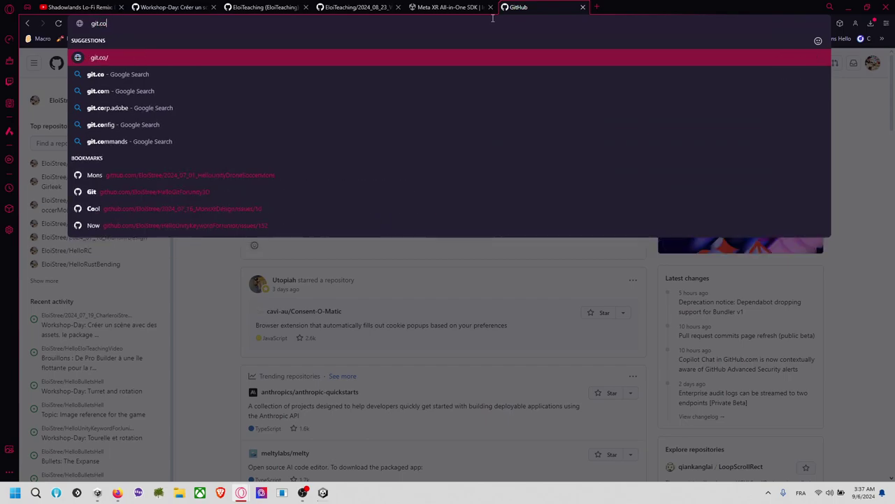
{"action": "key", "text": "Return"}
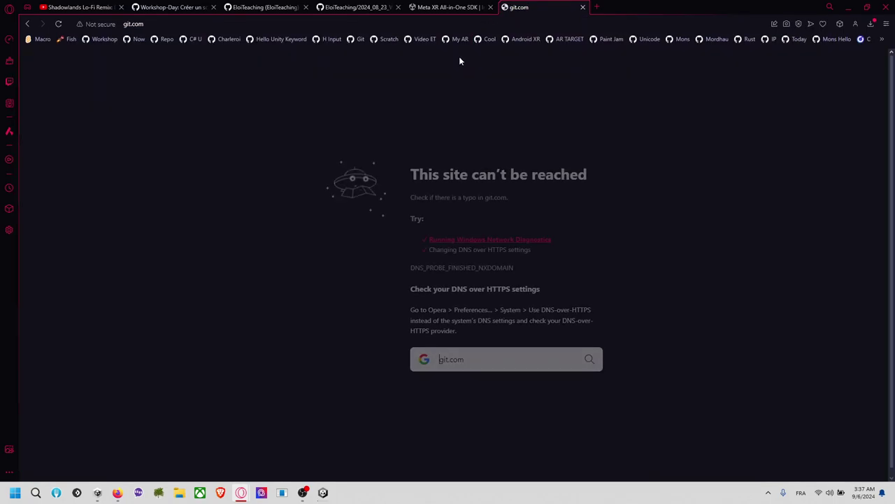
Find the official Git site (git-scm.com) and save the Windows installer Git-2.46.0-64-bit.exe to the Downloads folder.
{"action": "left_click", "coordinate": [291, 25]}
{"action": "type", "text": "git com"}
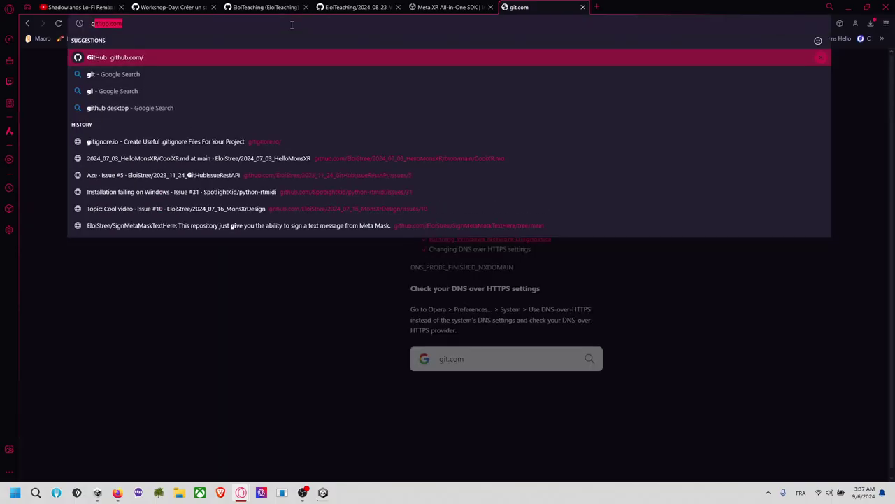
{"action": "key", "text": "Return"}
{"action": "left_click", "coordinate": [136, 174]}
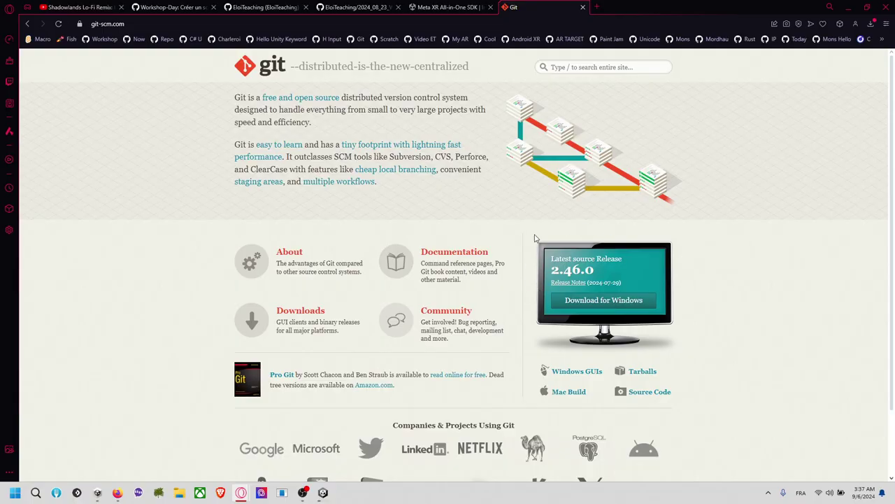
{"action": "left_click", "coordinate": [584, 300]}
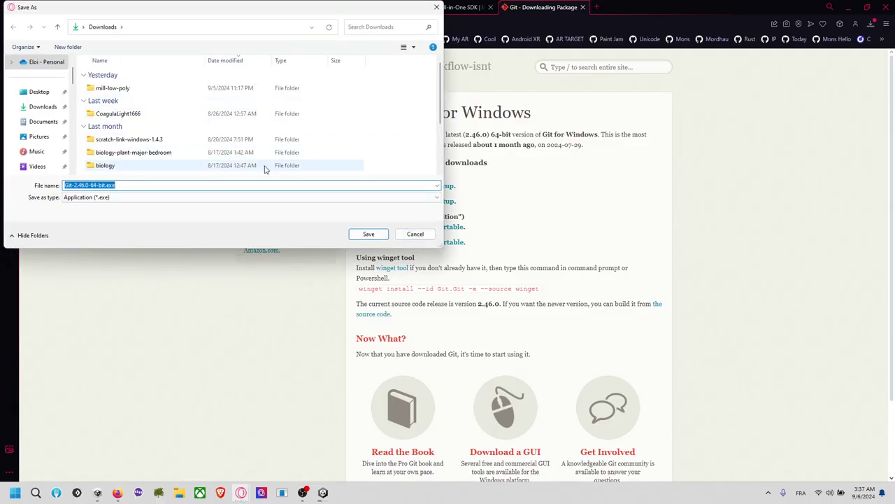
{"action": "left_click", "coordinate": [369, 234]}
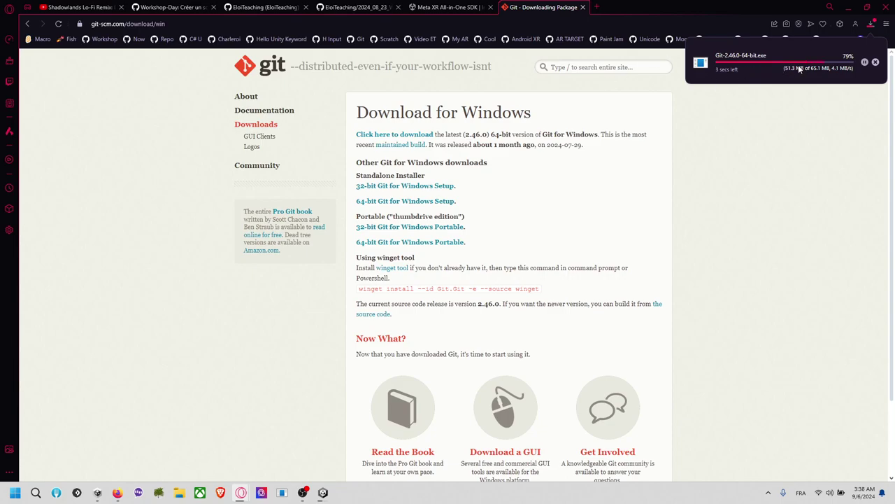
Open the bookmarked HelloUnityKeywordForJunior repository on GitHub and search its issues for "installer".
{"action": "left_click", "coordinate": [263, 39]}
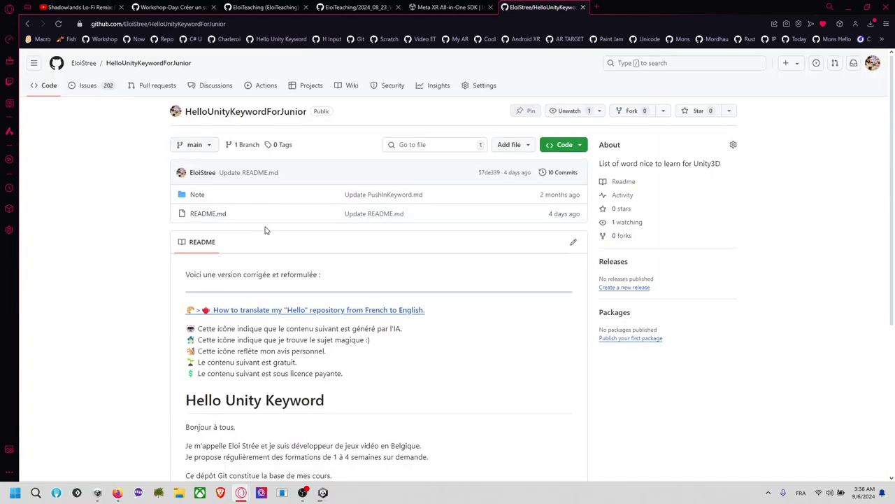
{"action": "scroll", "coordinate": [270, 216], "scroll_direction": "down", "scroll_amount": 2}
{"action": "scroll", "coordinate": [256, 198], "scroll_direction": "up", "scroll_amount": 2}
{"action": "scroll", "coordinate": [256, 198], "scroll_direction": "down", "scroll_amount": 4}
{"action": "scroll", "coordinate": [210, 175], "scroll_direction": "up", "scroll_amount": 4}
{"action": "left_click", "coordinate": [87, 85]}
{"action": "left_click", "coordinate": [329, 117]}
{"action": "key", "text": "ctrl+a"}
{"action": "type", "text": "installer"}
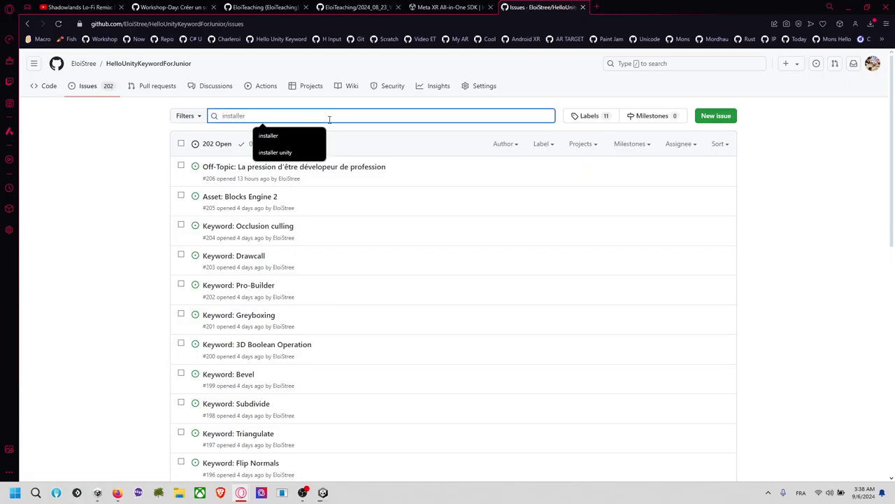
{"action": "key", "text": "Return"}
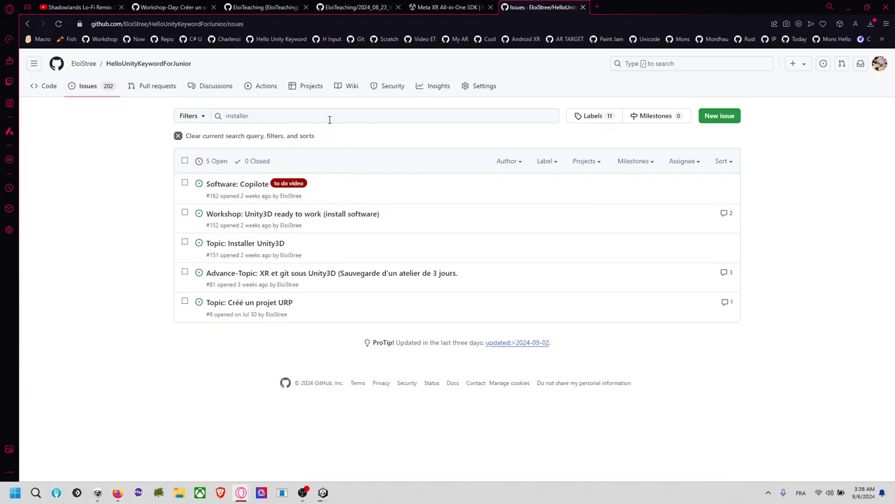
Open the "Workshop: Unity3D ready to work (install software)" issue and follow its Git CMD entry to the git-scm.com site.
{"action": "left_click", "coordinate": [300, 220]}
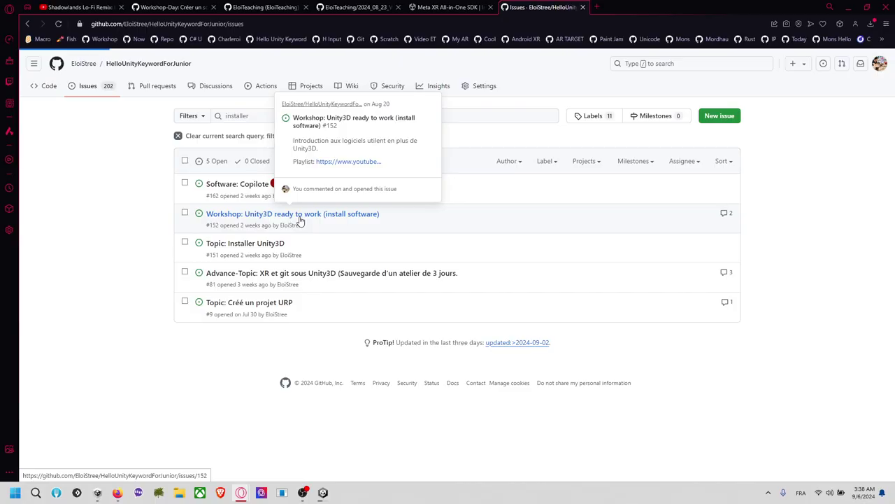
{"action": "scroll", "coordinate": [187, 224], "scroll_direction": "down", "scroll_amount": 3}
{"action": "scroll", "coordinate": [187, 224], "scroll_direction": "down", "scroll_amount": 2}
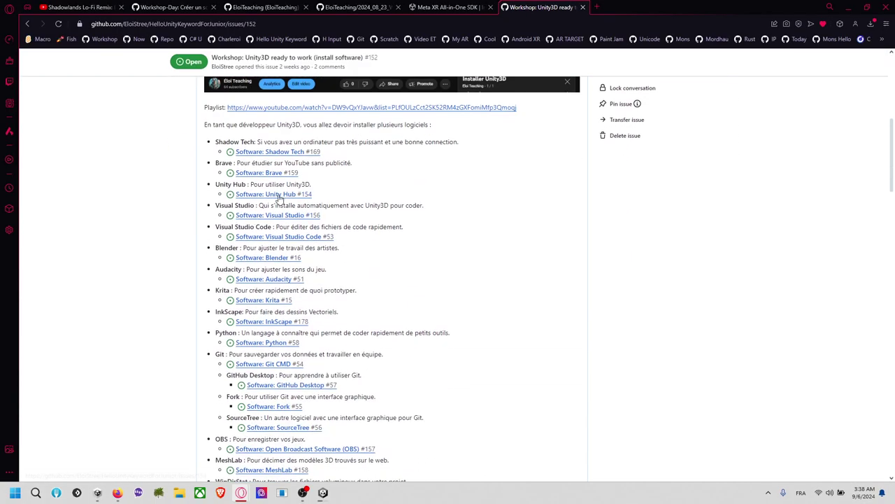
{"action": "scroll", "coordinate": [266, 306], "scroll_direction": "down", "scroll_amount": 1}
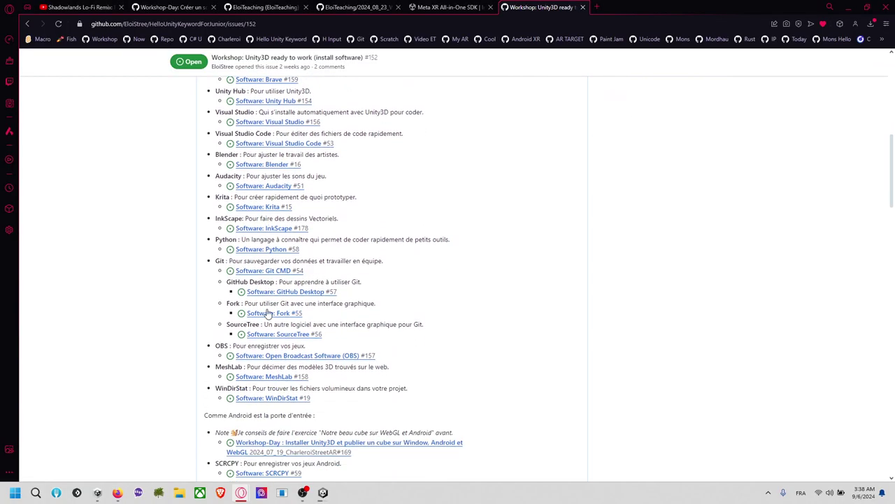
{"action": "left_click", "coordinate": [276, 272]}
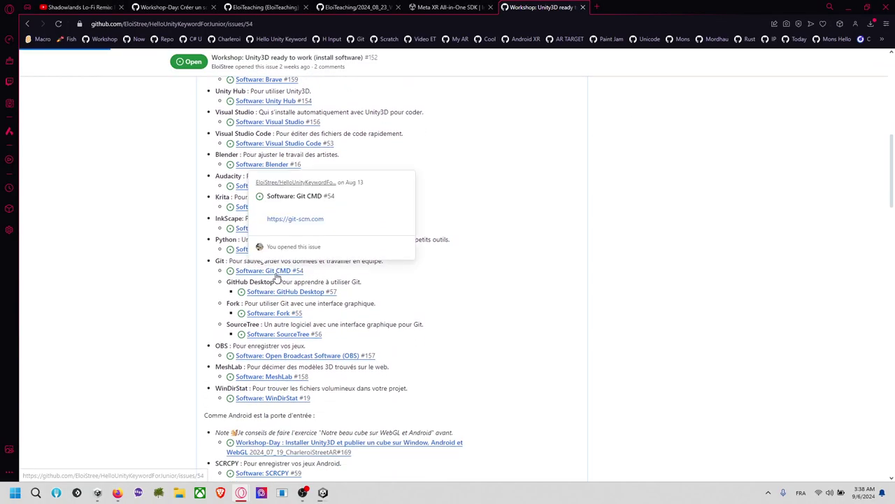
{"action": "scroll", "coordinate": [285, 295], "scroll_direction": "down", "scroll_amount": 1}
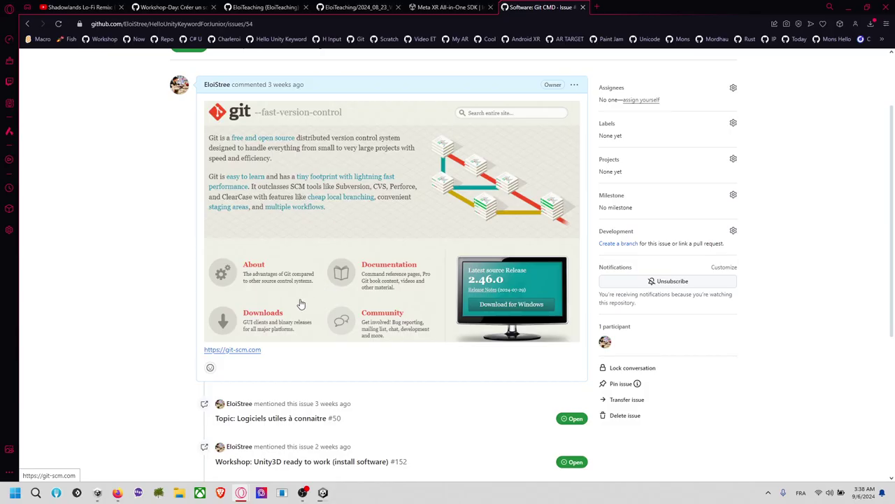
{"action": "scroll", "coordinate": [234, 348], "scroll_direction": "down", "scroll_amount": 1}
{"action": "left_click", "coordinate": [352, 209]}
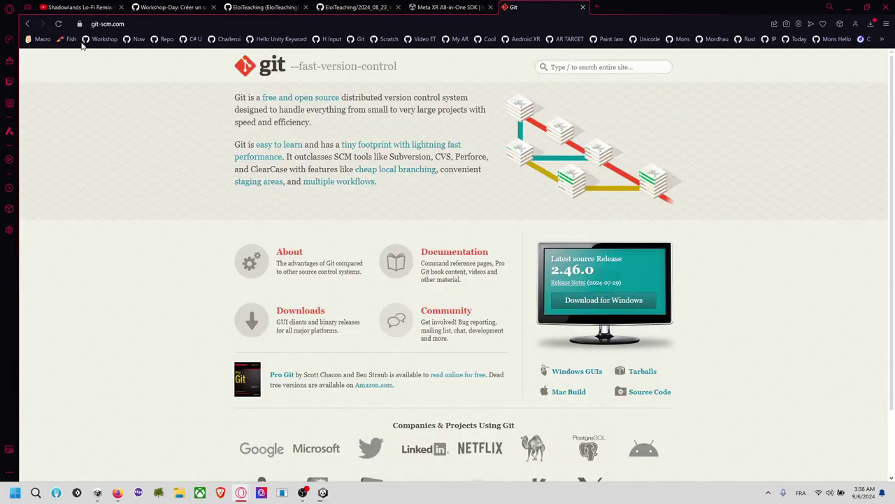
Return to the Git CMD issue, open the linked "Install Unity and Friend, part 14" video and skip ahead to the Git installation.
{"action": "key", "text": "alt+Left"}
{"action": "scroll", "coordinate": [280, 196], "scroll_direction": "down", "scroll_amount": 1}
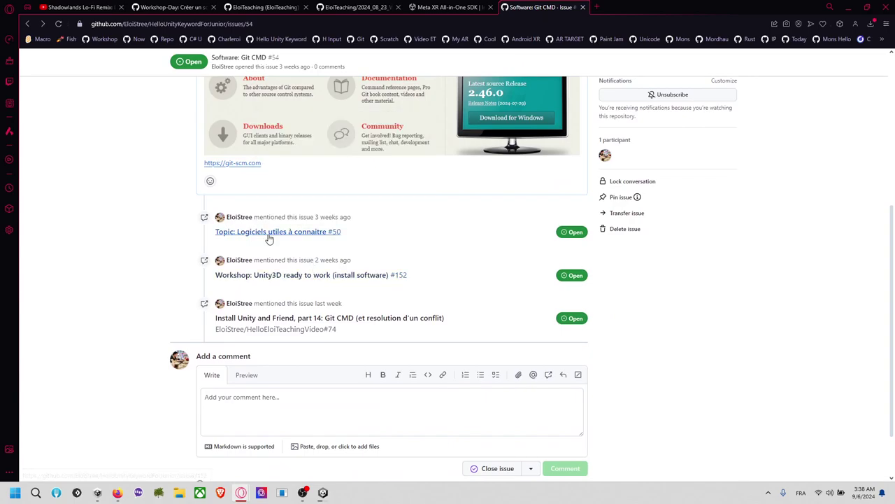
{"action": "mouse_move", "coordinate": [246, 235]}
{"action": "left_click", "coordinate": [287, 320]}
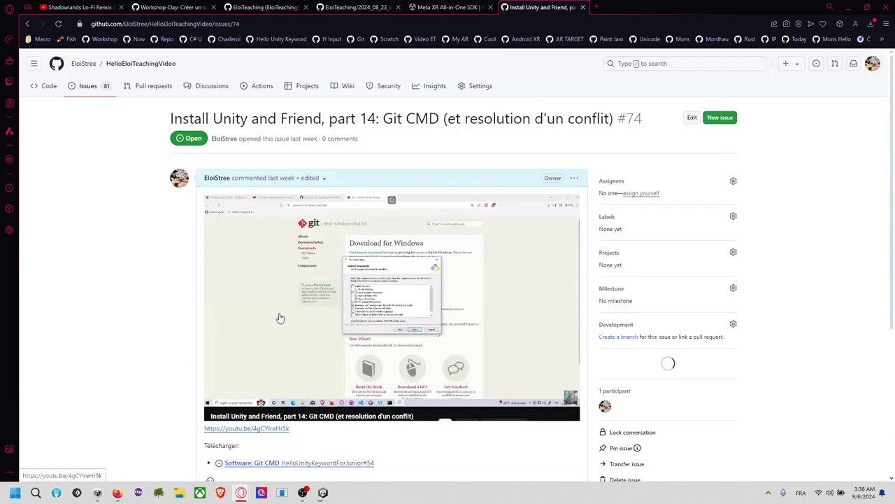
{"action": "scroll", "coordinate": [315, 196], "scroll_direction": "down", "scroll_amount": 3}
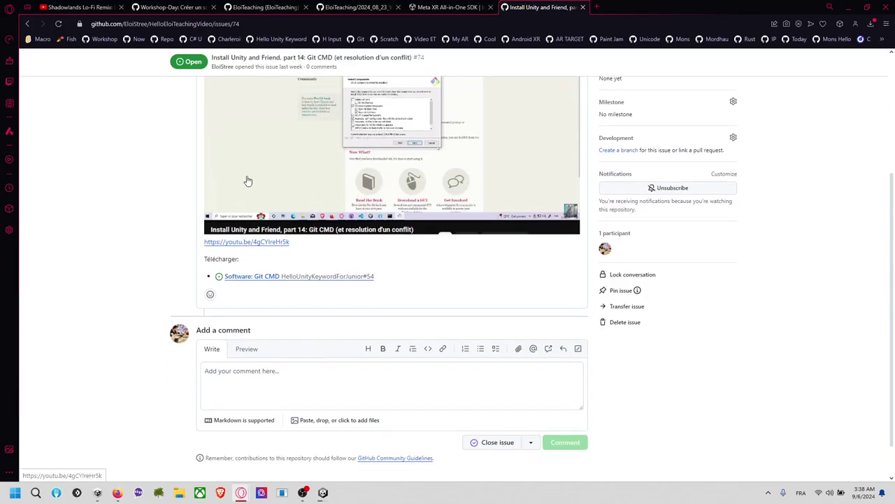
{"action": "left_click", "coordinate": [296, 181]}
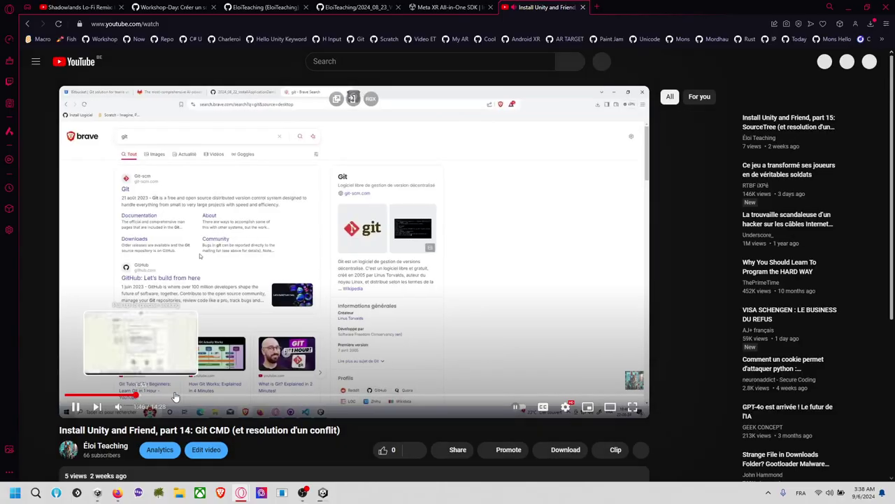
{"action": "left_click", "coordinate": [212, 395]}
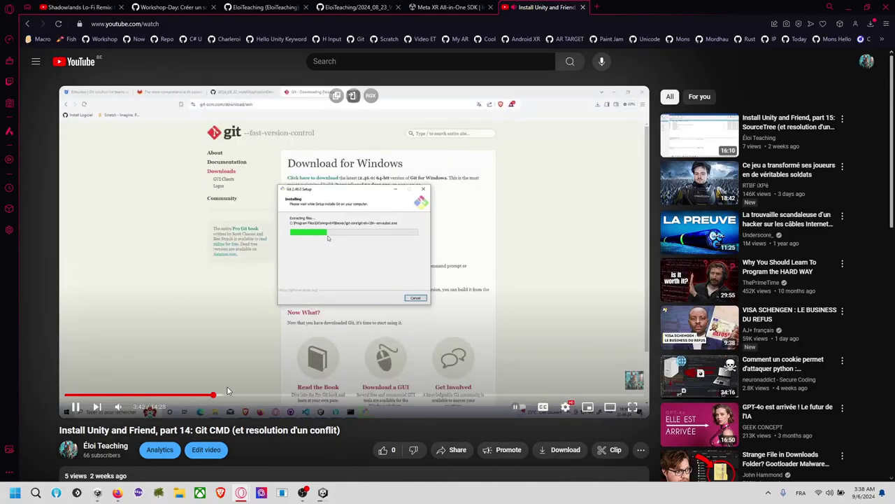
Skim the Git CMD video through its README.md merge conflict and final git push, and close the video tab.
{"action": "left_click", "coordinate": [289, 397]}
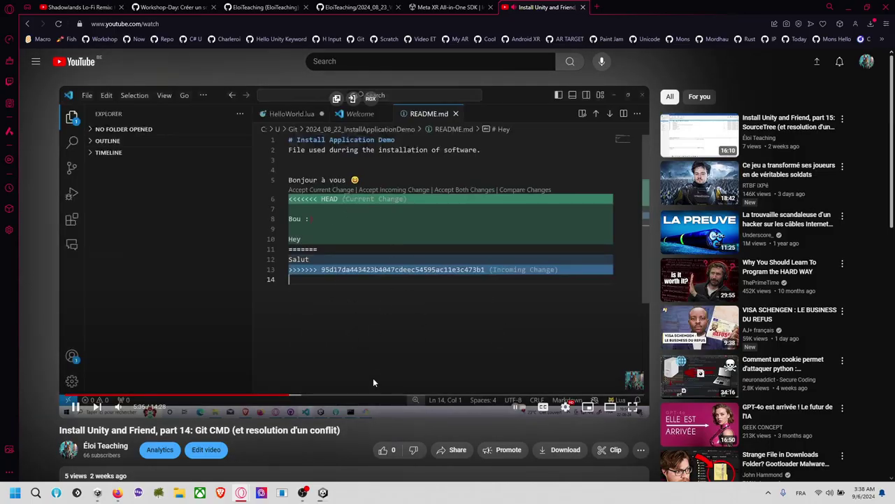
{"action": "left_click", "coordinate": [411, 397]}
{"action": "left_click", "coordinate": [446, 397]}
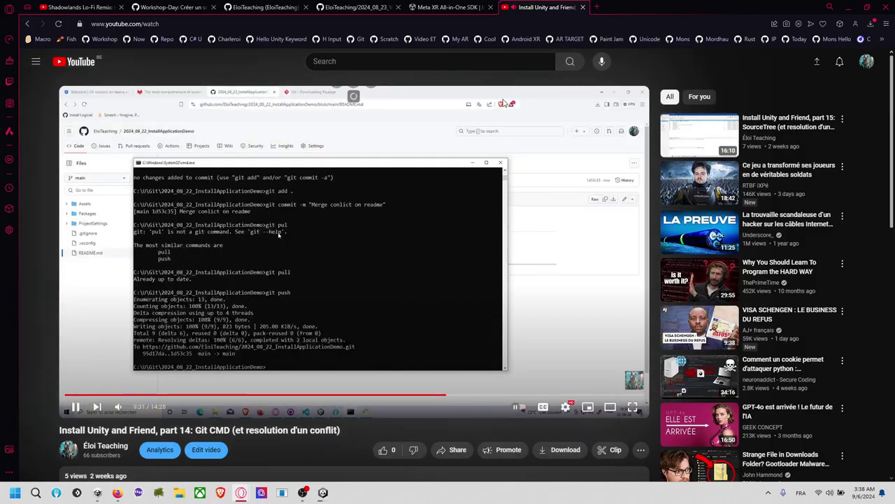
{"action": "left_click", "coordinate": [582, 7]}
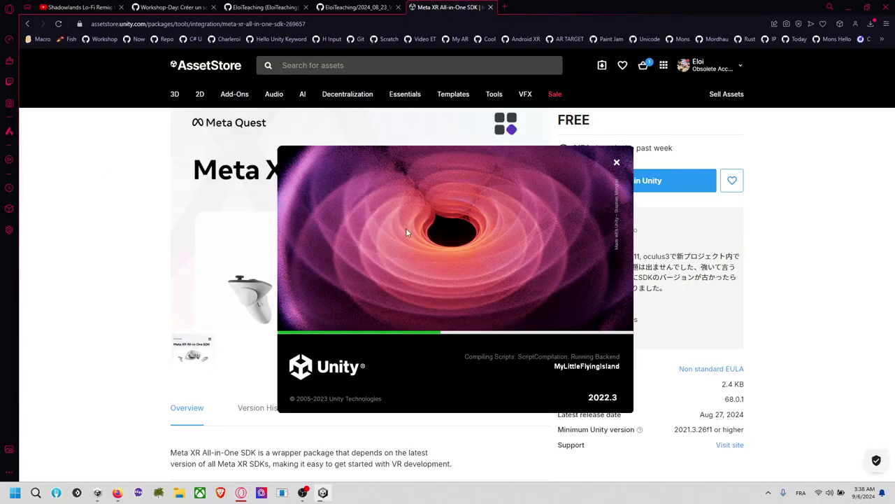
Open a command prompt and run git without arguments to check that it is installed.
{"action": "left_click", "coordinate": [147, 240]}
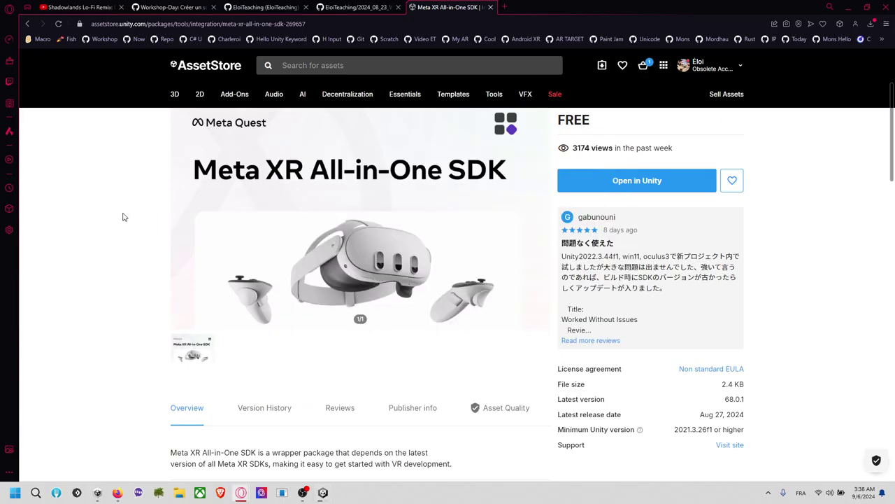
{"action": "key", "text": "super+r"}
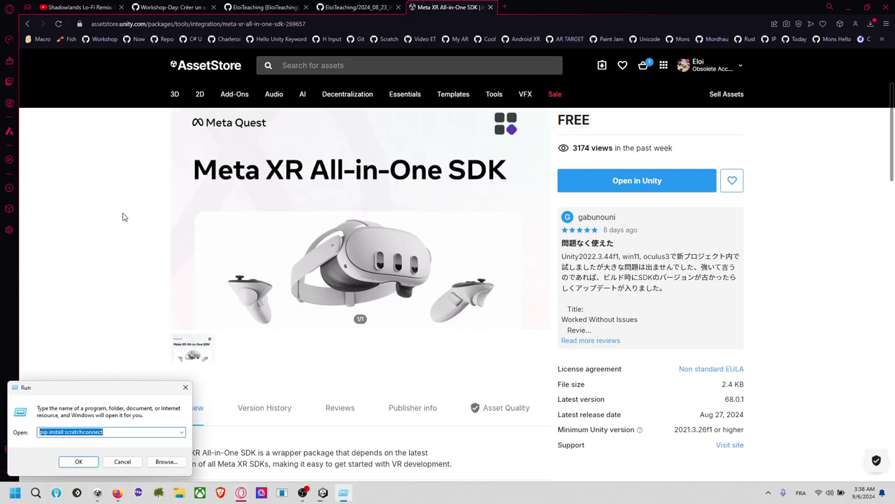
{"action": "type", "text": "cmd"}
{"action": "key", "text": "Return"}
{"action": "type", "text": "git"}
{"action": "key", "text": "Return"}
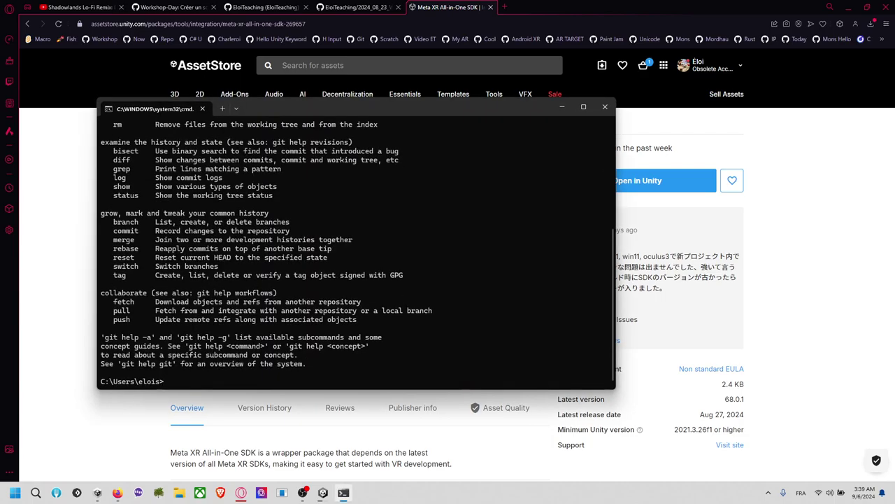
Review the usage text printed by git from its beginning to its end and close the command prompt.
{"action": "scroll", "coordinate": [179, 247], "scroll_direction": "up", "scroll_amount": 7}
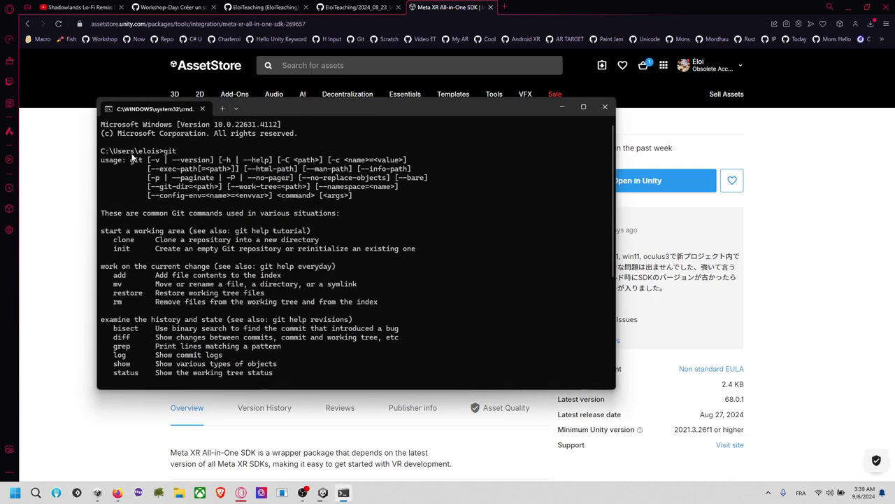
{"action": "left_click_drag", "start_coordinate": [131, 158], "coordinate": [333, 249]}
{"action": "key", "text": "ctrl+c"}
{"action": "scroll", "coordinate": [284, 272], "scroll_direction": "down", "scroll_amount": 1}
{"action": "scroll", "coordinate": [210, 265], "scroll_direction": "down", "scroll_amount": 6}
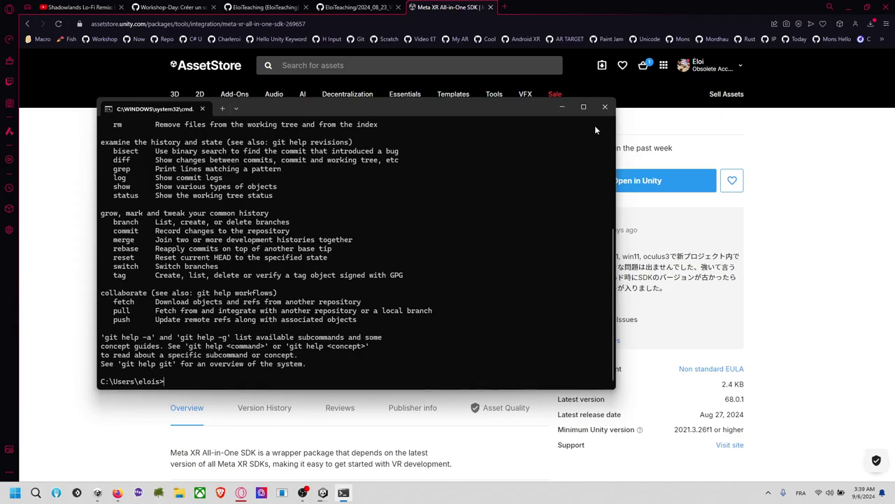
{"action": "left_click", "coordinate": [605, 106]}
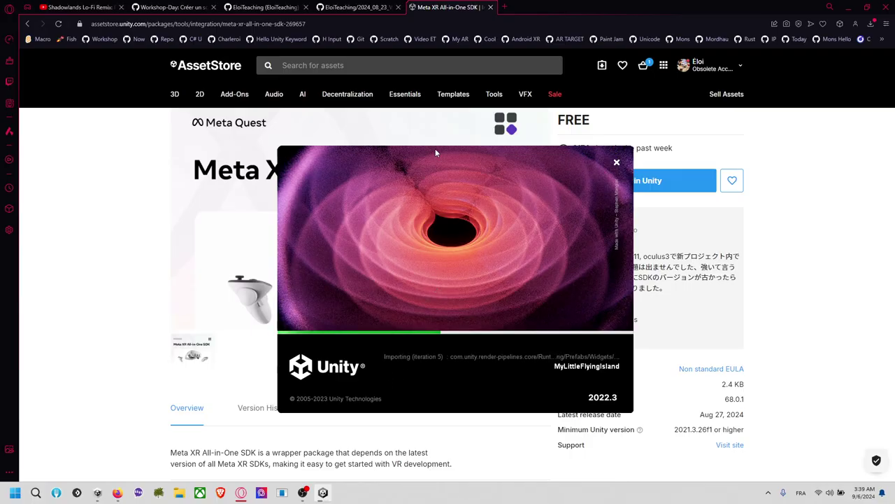
Browse to C:\U\MyLittleCube\MyLittleCube\Packages in File Explorer and open its manifest.json.
{"action": "left_click", "coordinate": [179, 493]}
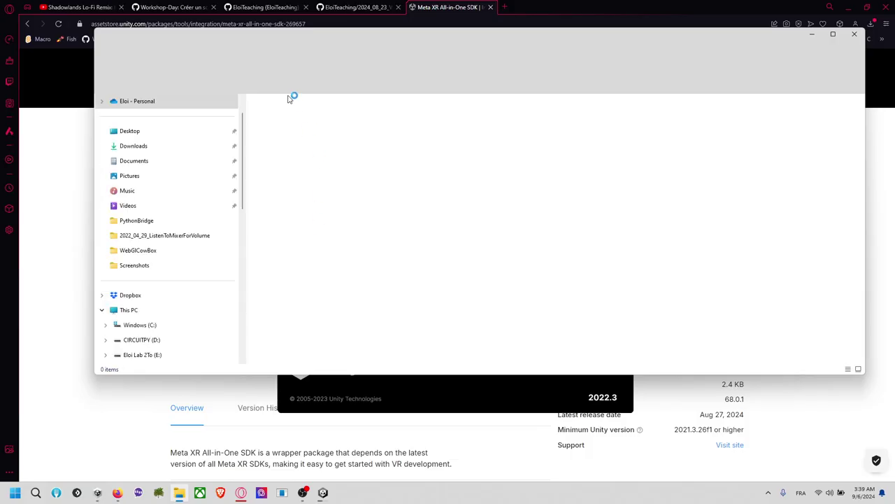
{"action": "left_click_drag", "start_coordinate": [242, 151], "coordinate": [234, 189]}
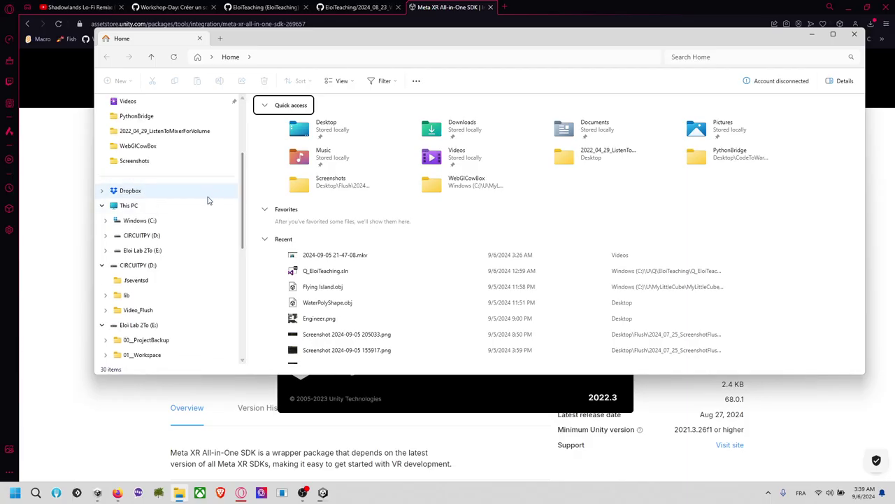
{"action": "left_click", "coordinate": [195, 221]}
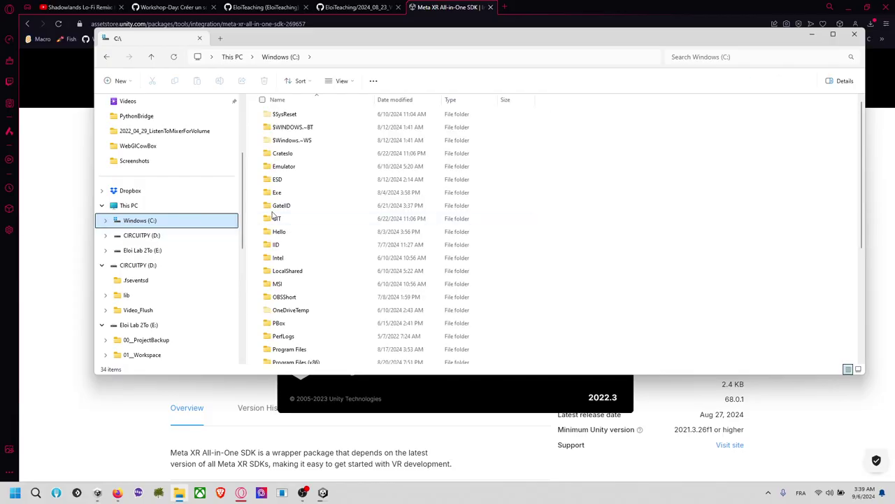
{"action": "scroll", "coordinate": [308, 230], "scroll_direction": "down", "scroll_amount": 5}
{"action": "double_click", "coordinate": [284, 267]}
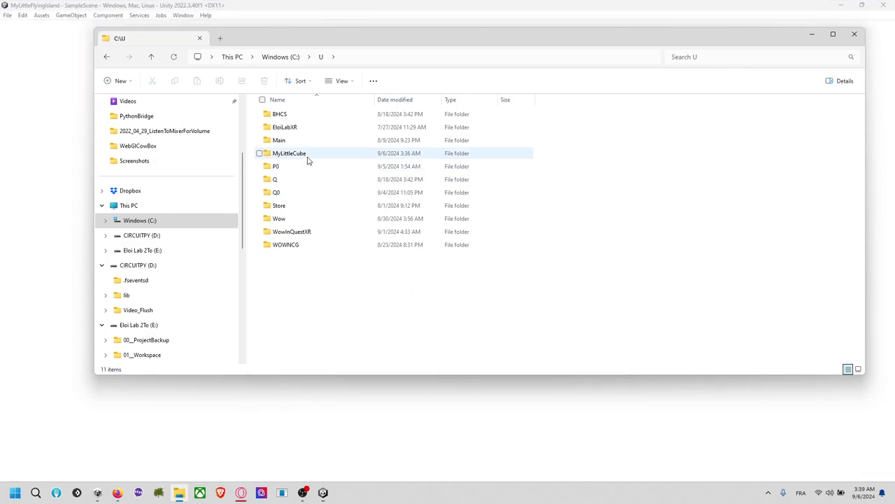
{"action": "double_click", "coordinate": [303, 157]}
{"action": "double_click", "coordinate": [315, 118]}
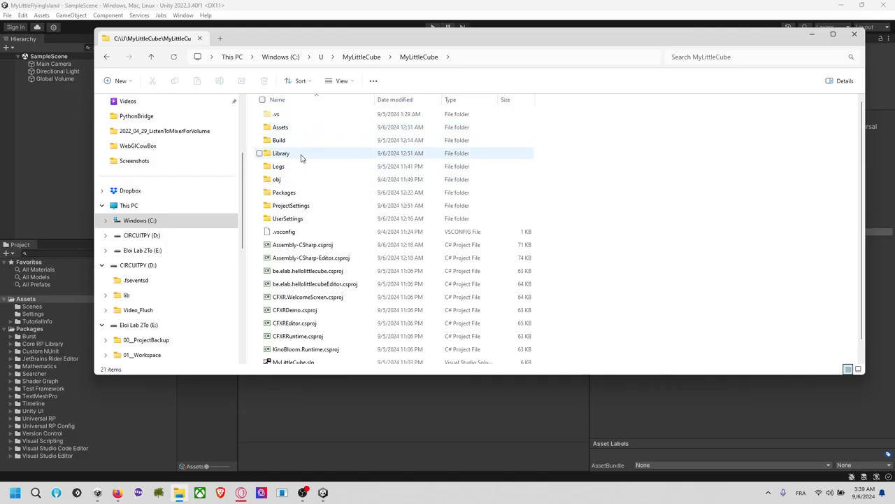
{"action": "double_click", "coordinate": [297, 192]}
{"action": "left_click", "coordinate": [314, 116]}
{"action": "double_click", "coordinate": [314, 116]}
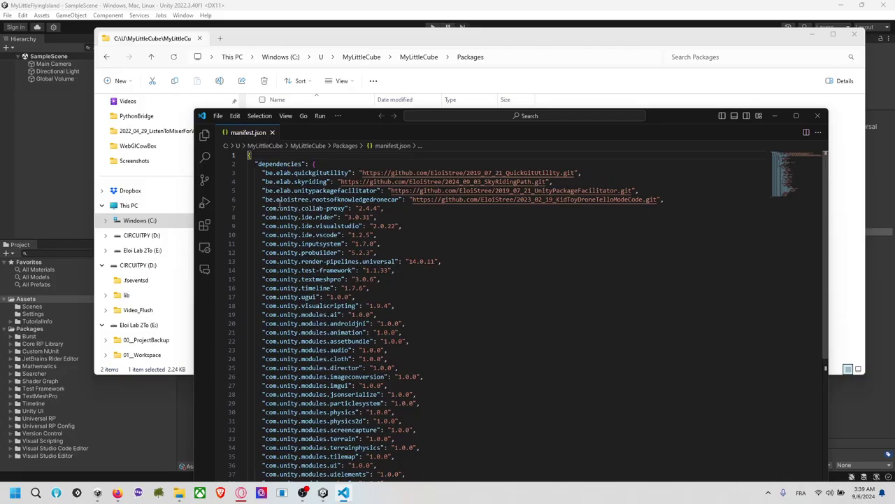
Examine the custom Git package entries in manifest.json, including quickgitutility, skyriding and unitypackagefacilitator.
{"action": "left_click_drag", "start_coordinate": [260, 172], "coordinate": [640, 190]}
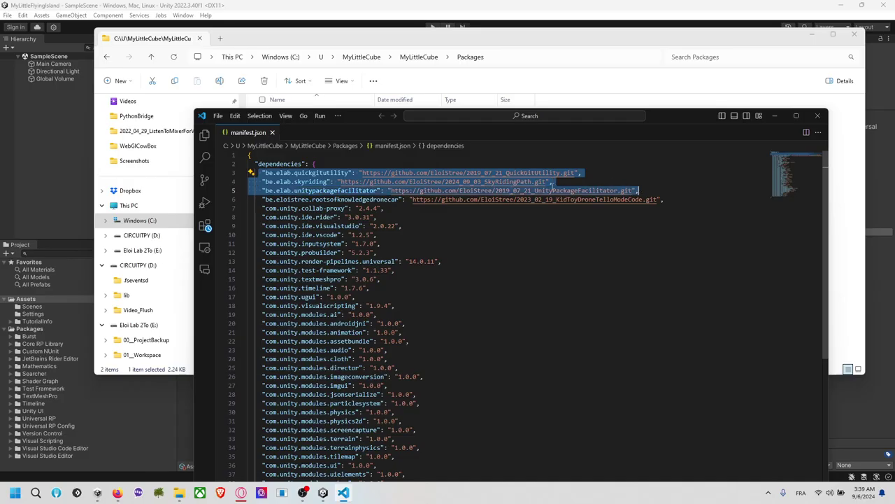
{"action": "left_click", "coordinate": [618, 191]}
{"action": "double_click", "coordinate": [311, 190]}
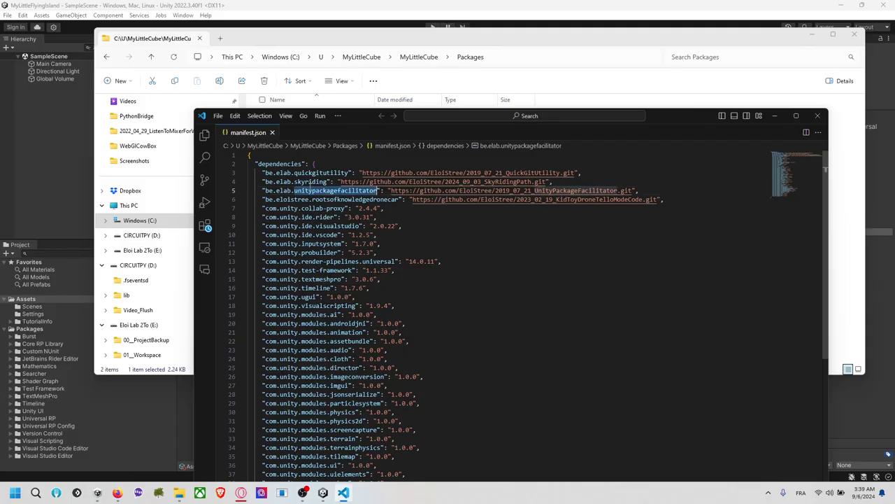
{"action": "double_click", "coordinate": [310, 182]}
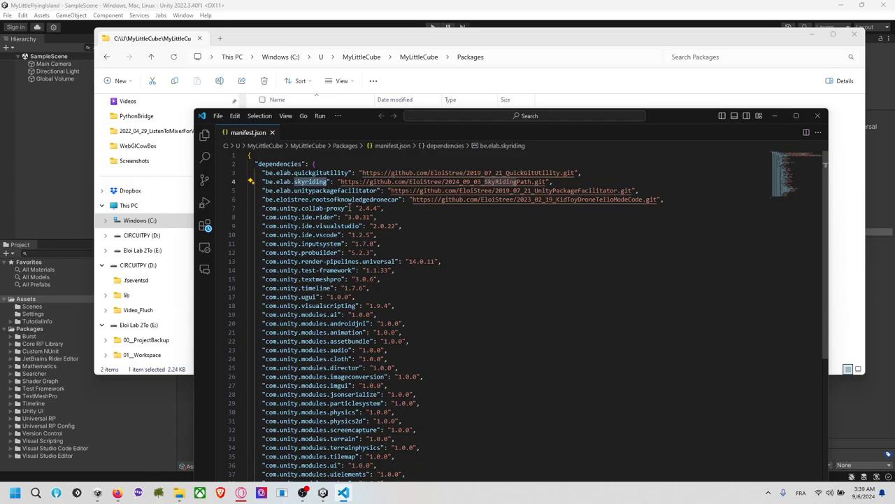
Copy the "com.unity.inputsystem": "1.7.0" dependency line from MyLittleCube's manifest.json and close the editor.
{"action": "scroll", "coordinate": [342, 243], "scroll_direction": "down", "scroll_amount": 5}
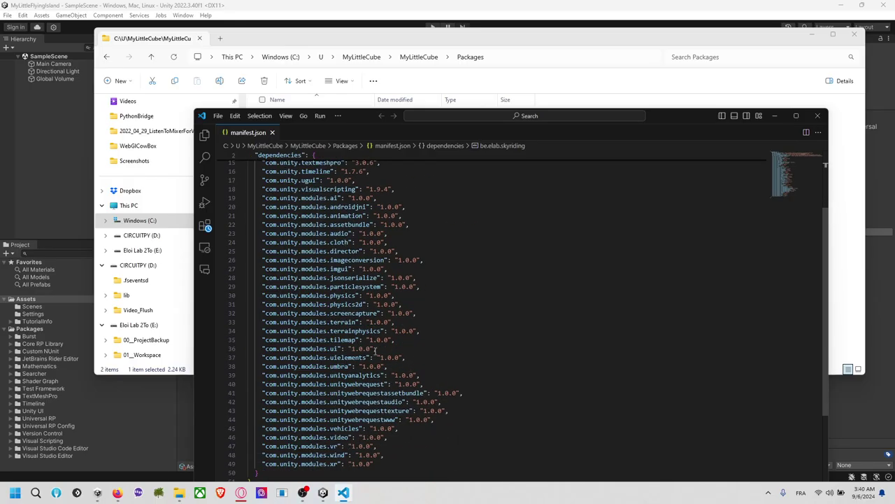
{"action": "scroll", "coordinate": [390, 306], "scroll_direction": "up", "scroll_amount": 3}
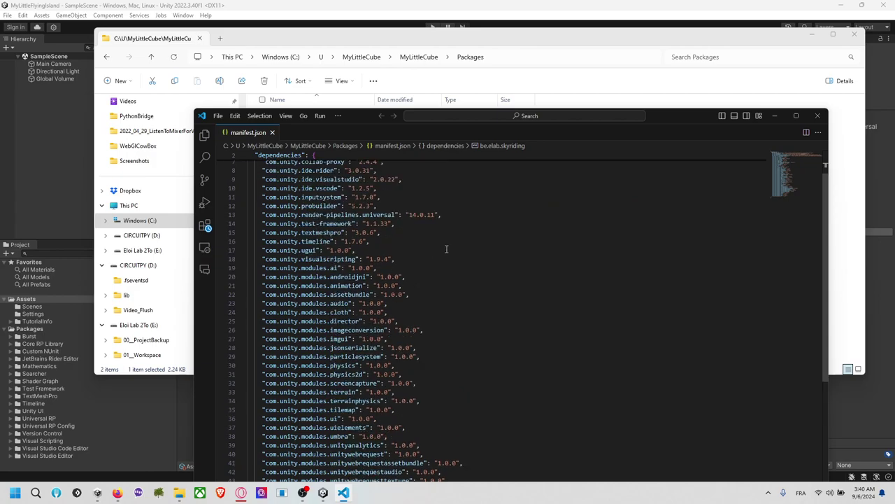
{"action": "left_click_drag", "start_coordinate": [389, 198], "coordinate": [424, 189]}
{"action": "key", "text": "ctrl+c"}
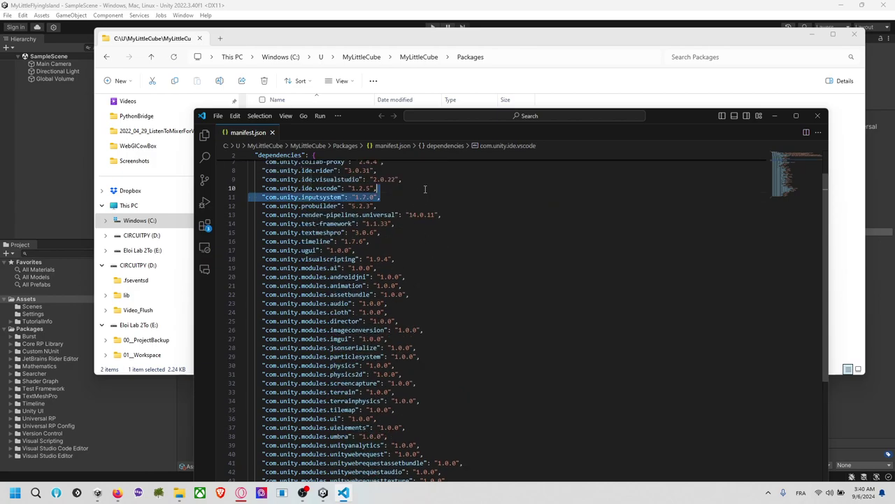
{"action": "left_click", "coordinate": [817, 115]}
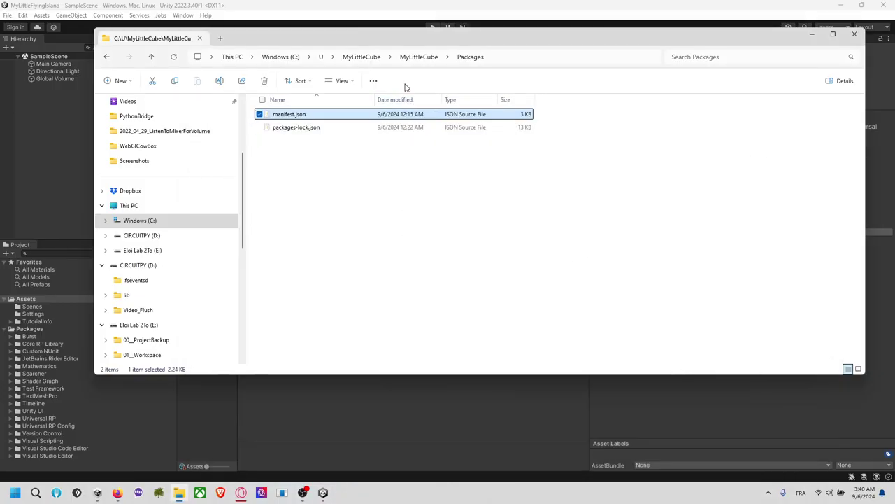
Open manifest.json from the MyLittleFlyingIsland project's Packages folder, C:\U\MyLittleCube\MyLittleFlyingIsland\MyLittleFlyingIsland\Packages.
{"action": "left_click", "coordinate": [422, 57]}
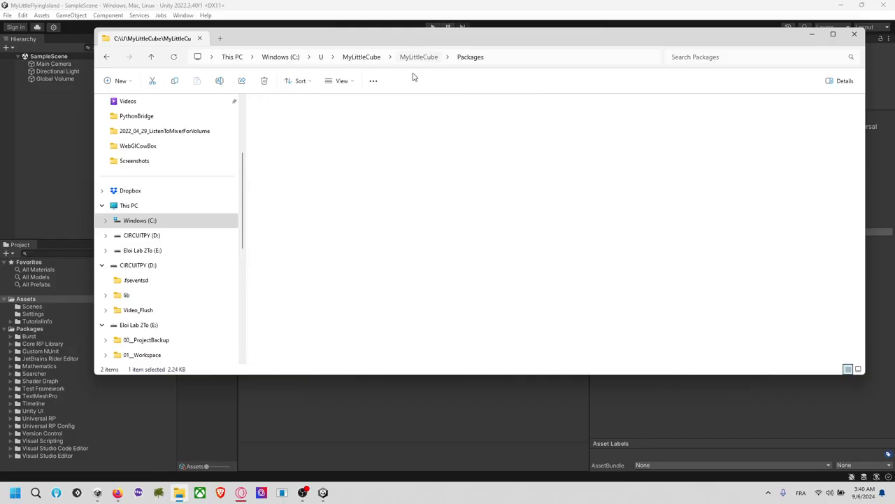
{"action": "left_click", "coordinate": [376, 60]}
{"action": "double_click", "coordinate": [328, 128]}
{"action": "double_click", "coordinate": [327, 116]}
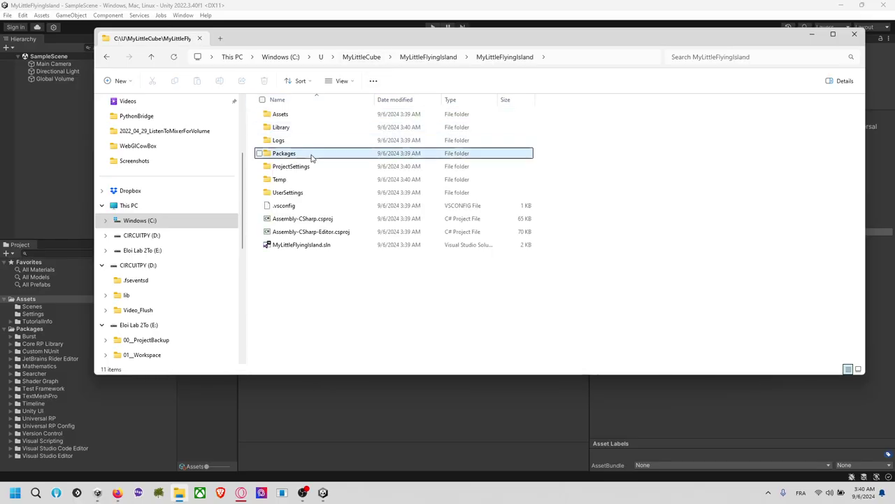
{"action": "double_click", "coordinate": [312, 154]}
{"action": "left_click", "coordinate": [320, 116]}
{"action": "double_click", "coordinate": [322, 116]}
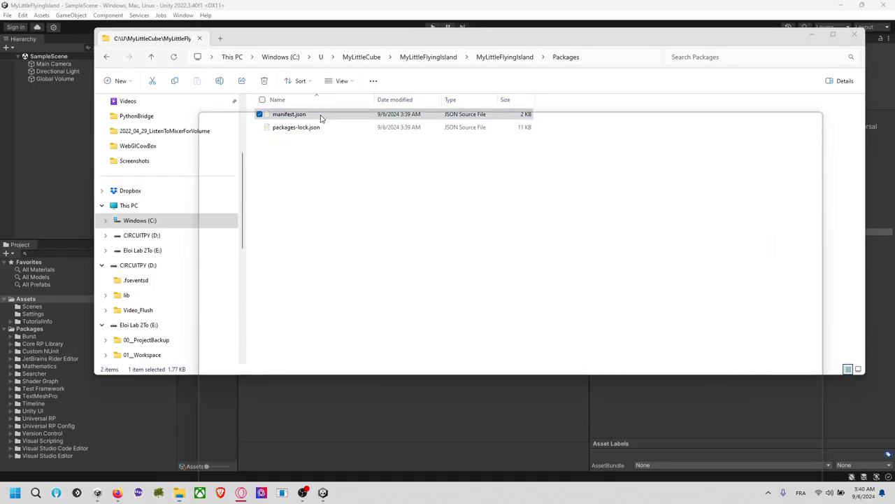
Paste "com.unity.inputsystem": "1.7.0" as the first dependency in MyLittleFlyingIsland's manifest.json, save it, and minimise File Explorer.
{"action": "left_click_drag", "start_coordinate": [689, 124], "coordinate": [682, 97]}
{"action": "left_click", "coordinate": [373, 139]}
{"action": "key", "text": "ctrl+v"}
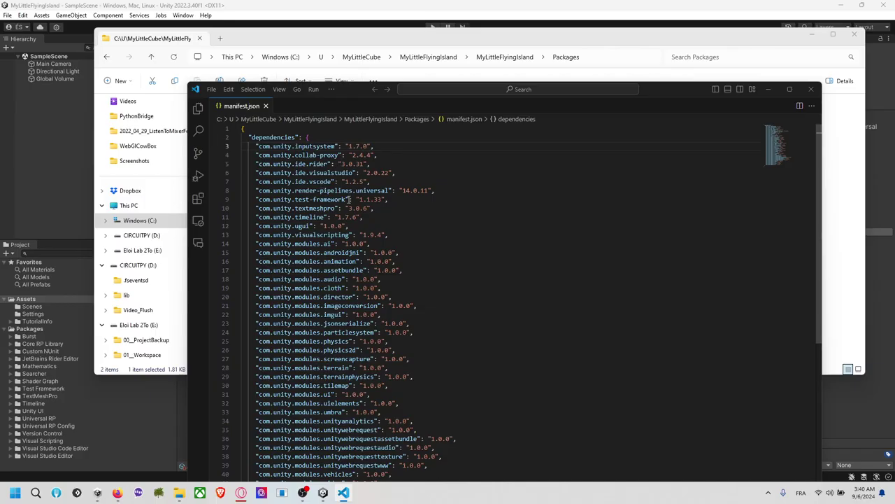
{"action": "left_click", "coordinate": [776, 74]}
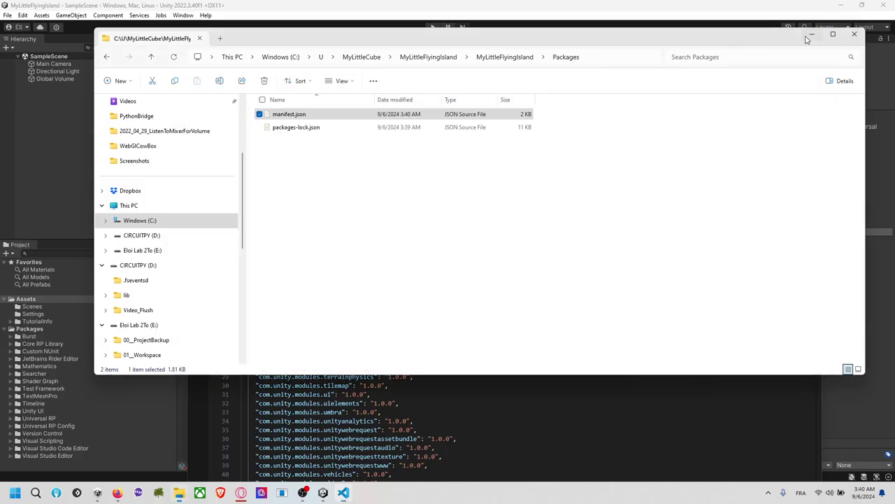
{"action": "left_click", "coordinate": [811, 34]}
Minimise the manifest editor and agree to enable the new input system backends, restarting the Unity editor.
{"action": "left_click_drag", "start_coordinate": [650, 86], "coordinate": [607, 107]}
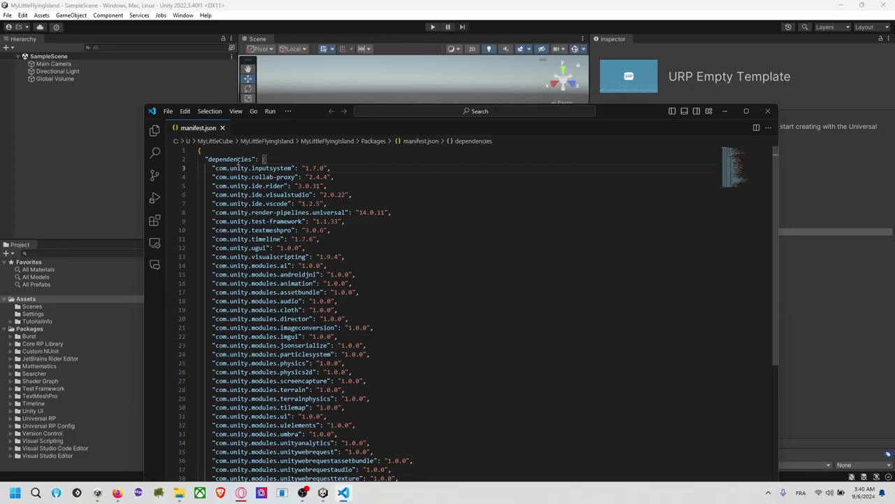
{"action": "left_click", "coordinate": [501, 343]}
{"action": "triple_click", "coordinate": [501, 343]}
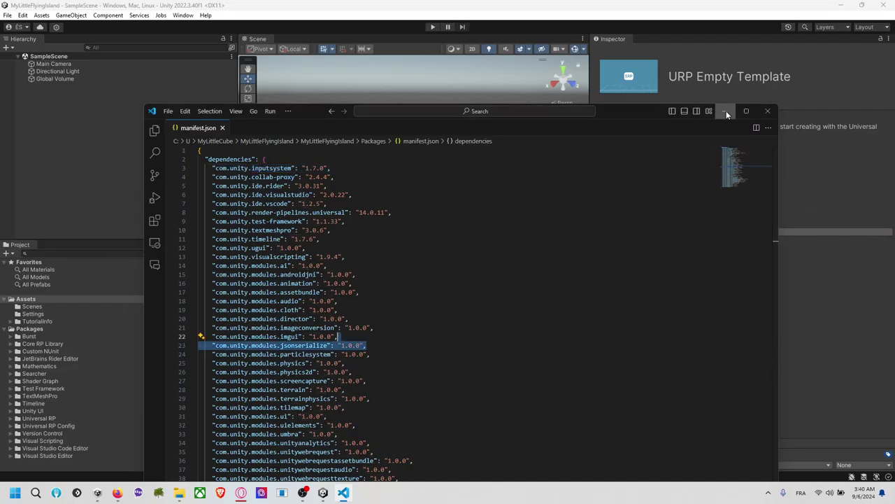
{"action": "left_click", "coordinate": [725, 111]}
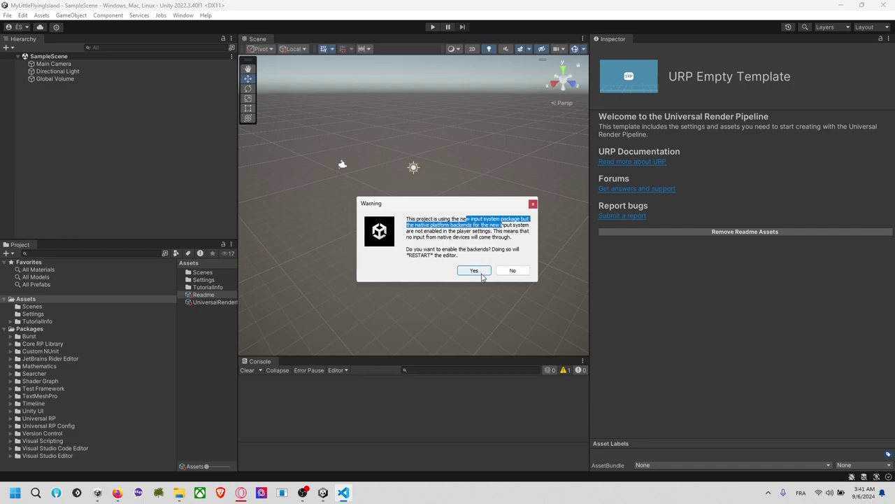
{"action": "left_click", "coordinate": [474, 270]}
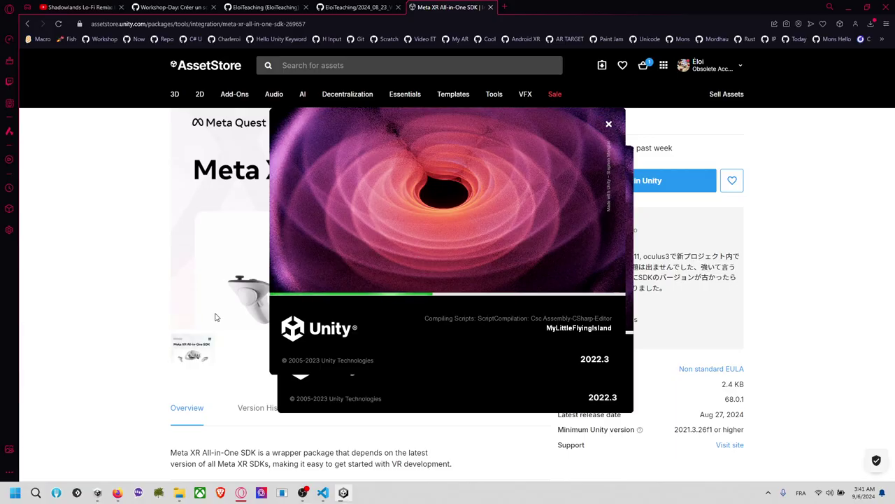
Review the Meta XR All-in-One SDK page's latest release date, description and package dependencies.
{"action": "scroll", "coordinate": [558, 307], "scroll_direction": "up", "scroll_amount": 3}
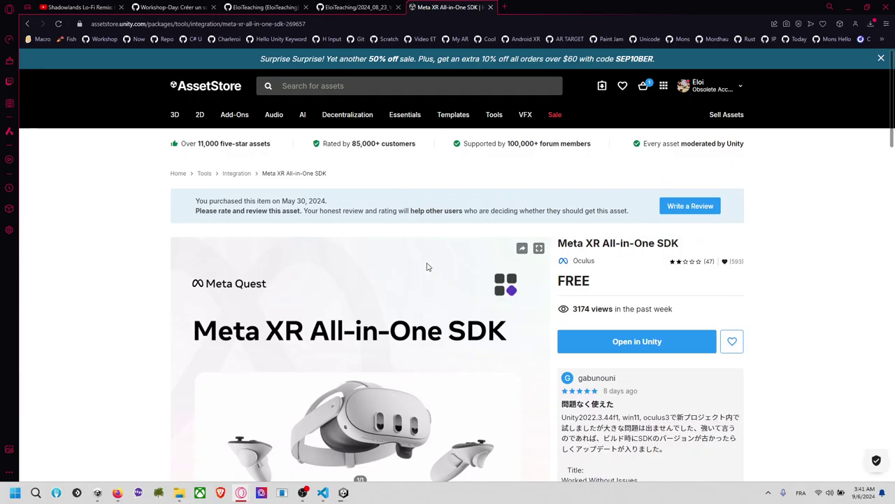
{"action": "scroll", "coordinate": [425, 267], "scroll_direction": "down", "scroll_amount": 4}
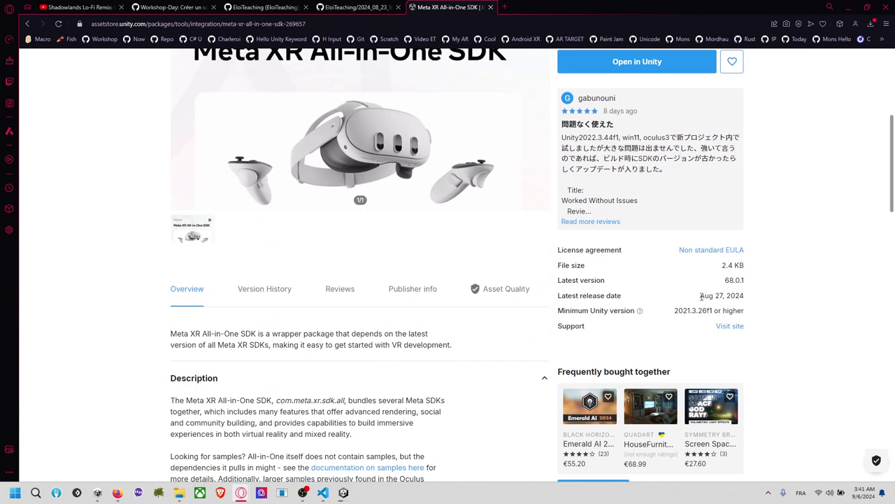
{"action": "left_click_drag", "start_coordinate": [688, 302], "coordinate": [735, 297]}
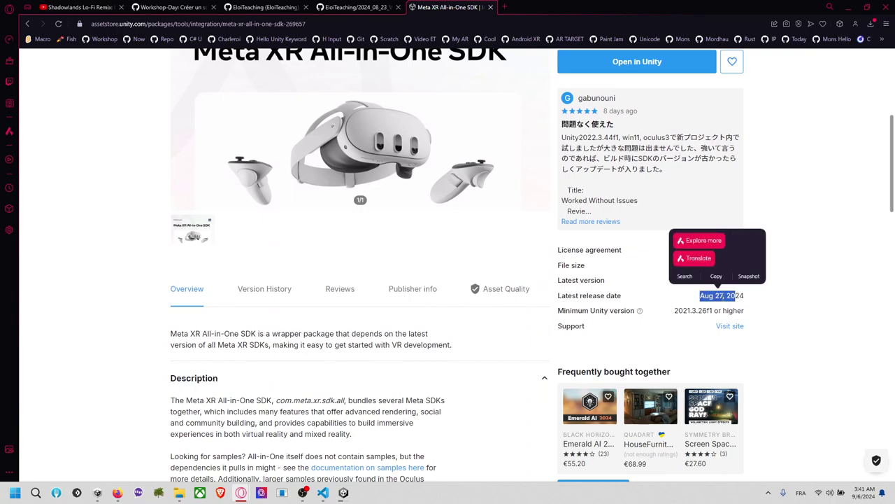
{"action": "left_click", "coordinate": [501, 350]}
{"action": "scroll", "coordinate": [500, 351], "scroll_direction": "down", "scroll_amount": 2}
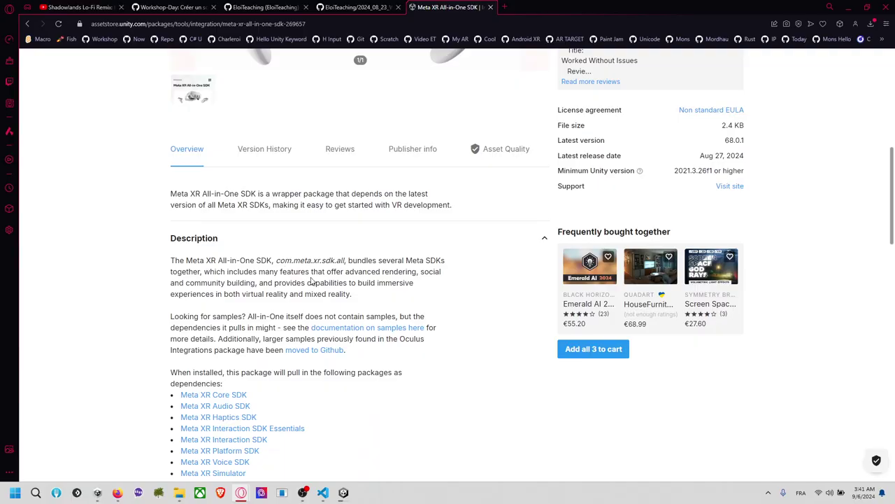
Switch to the Unity editor and dock the floating Game view beneath the Inspector.
{"action": "scroll", "coordinate": [265, 263], "scroll_direction": "up", "scroll_amount": 4}
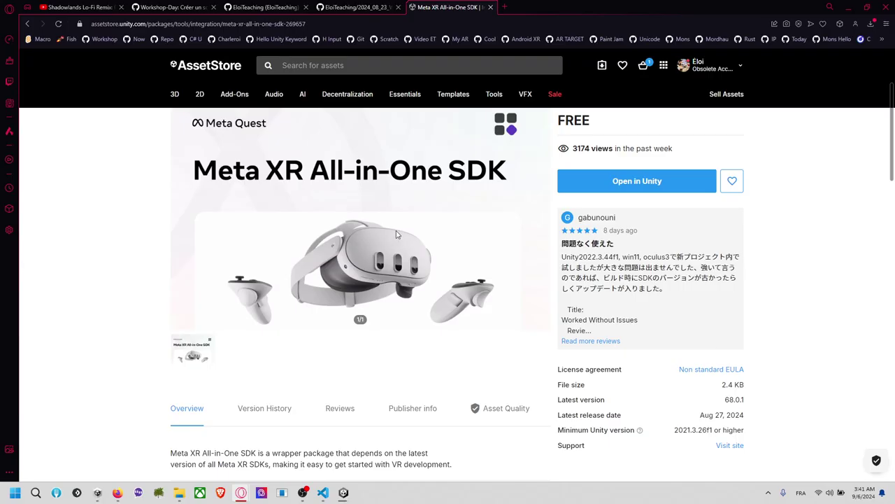
{"action": "key", "text": "alt+Tab"}
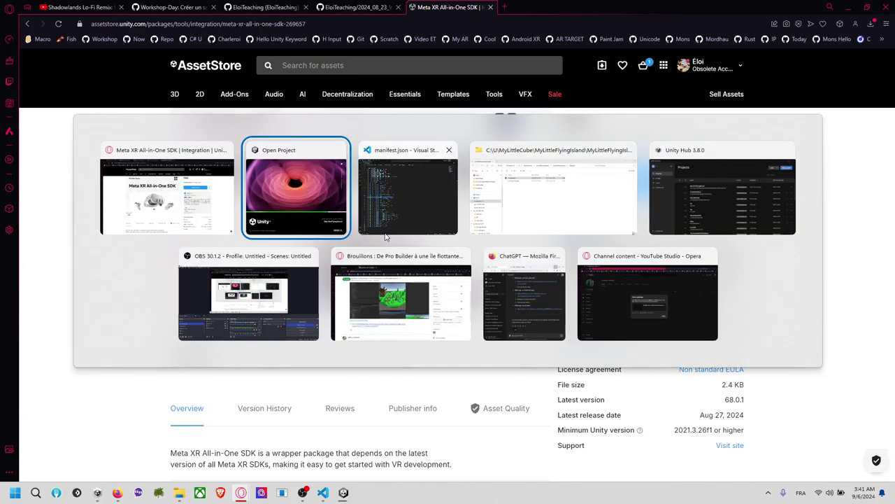
{"action": "key", "text": "Escape"}
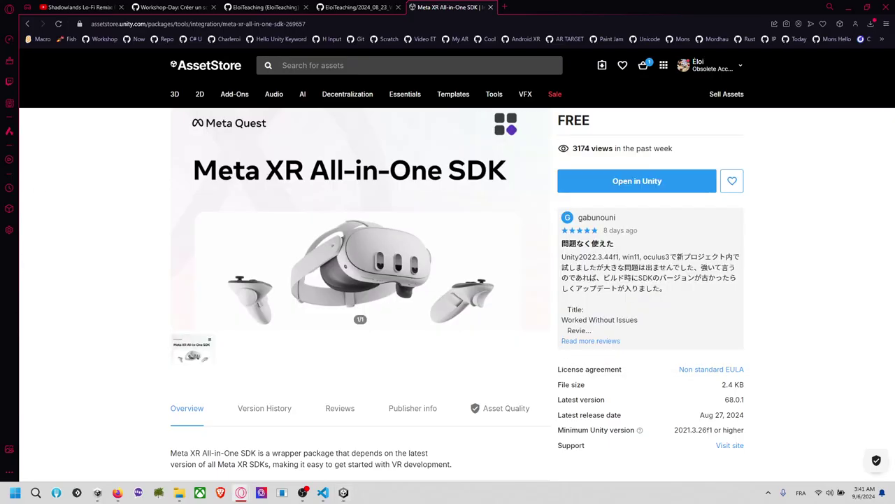
{"action": "key", "text": "alt+Tab"}
{"action": "left_click_drag", "start_coordinate": [656, 179], "coordinate": [829, 197]}
{"action": "left_click_drag", "start_coordinate": [680, 227], "coordinate": [734, 220]}
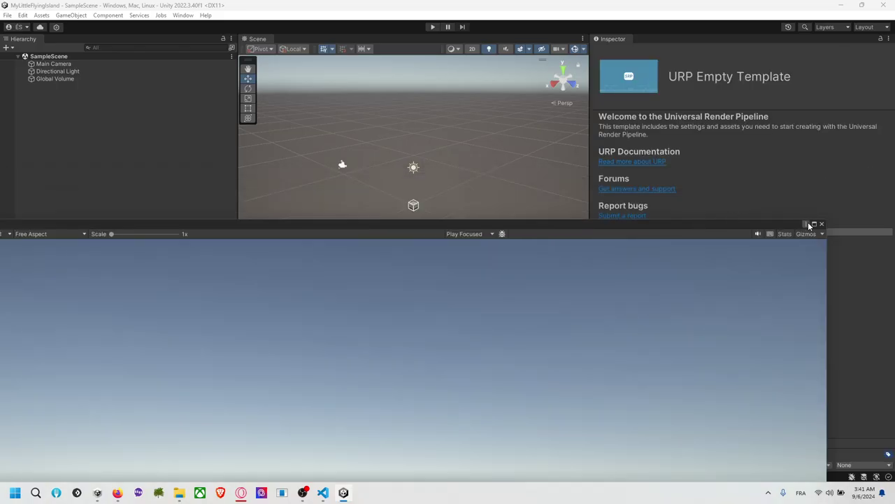
{"action": "left_click_drag", "start_coordinate": [98, 229], "coordinate": [796, 383]}
{"action": "left_click_drag", "start_coordinate": [434, 387], "coordinate": [734, 361]}
Open the Build Settings, select the Android platform and open its Player settings.
{"action": "left_click", "coordinate": [9, 18]}
{"action": "left_click", "coordinate": [53, 130]}
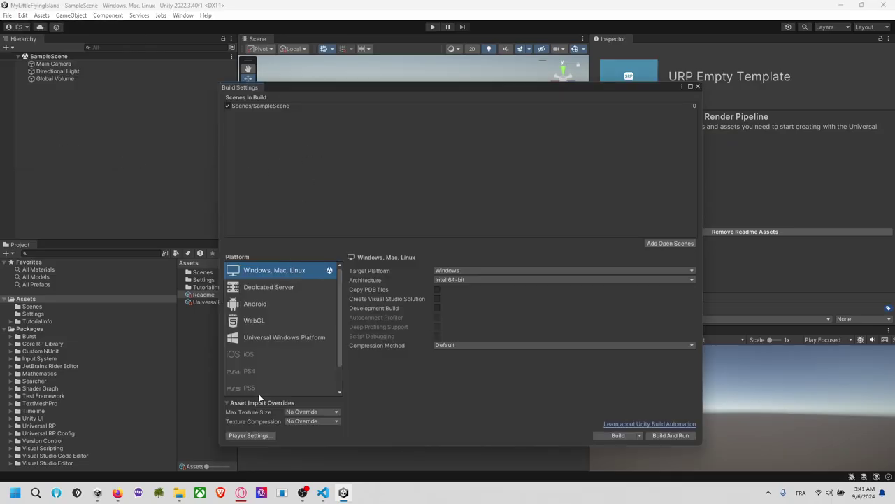
{"action": "left_click", "coordinate": [262, 301]}
{"action": "left_click", "coordinate": [256, 435]}
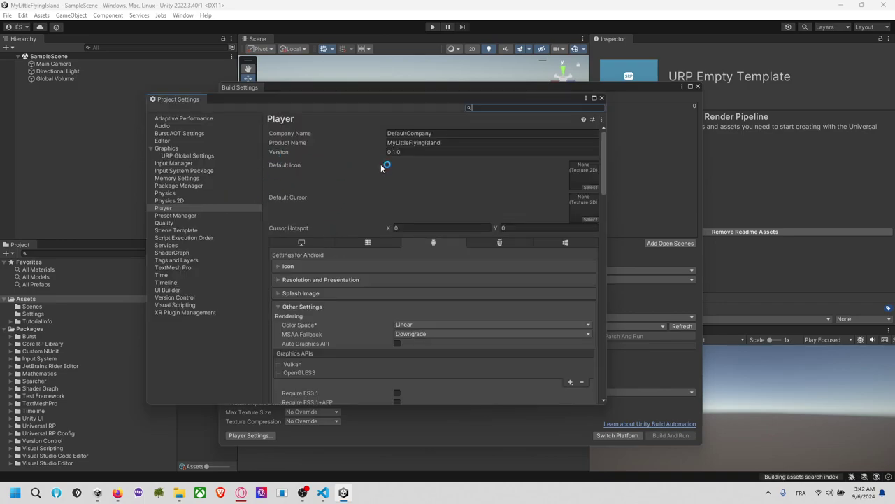
Set the Player settings' company name to Eloi Lab, keeping the product name MyLittleFlyingIsland.
{"action": "left_click", "coordinate": [434, 133]}
{"action": "type", "text": "Eloi Lab"}
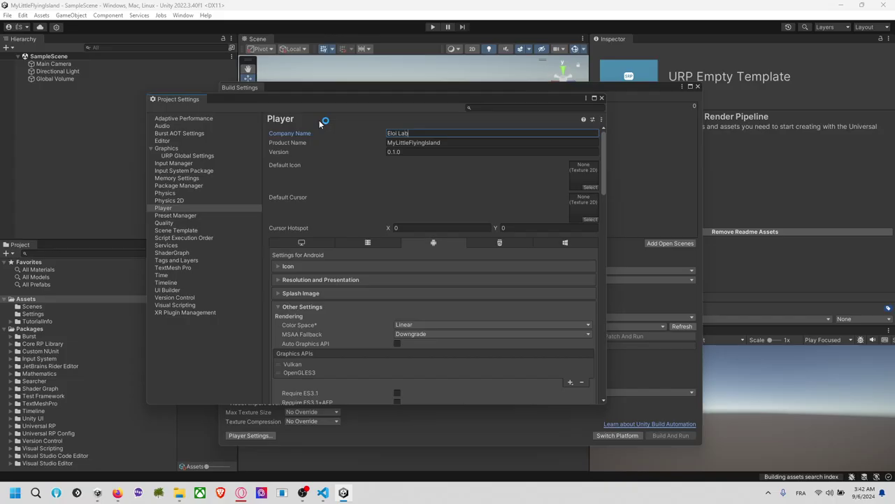
{"action": "key", "text": "Tab"}
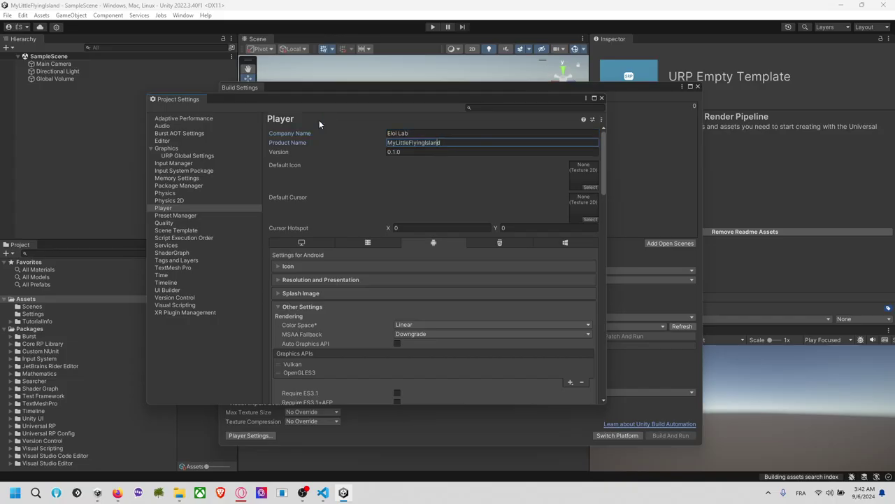
{"action": "key", "text": "Left"}
{"action": "key", "text": "Left"}
{"action": "key", "text": "Left"}
{"action": "key", "text": "Left"}
{"action": "key", "text": "Left"}
{"action": "key", "text": "Left"}
{"action": "key", "text": "Left"}
Set the Android minimum API level to Android 10.0 (API level 29).
{"action": "scroll", "coordinate": [311, 181], "scroll_direction": "down", "scroll_amount": 10}
{"action": "scroll", "coordinate": [326, 206], "scroll_direction": "down", "scroll_amount": 4}
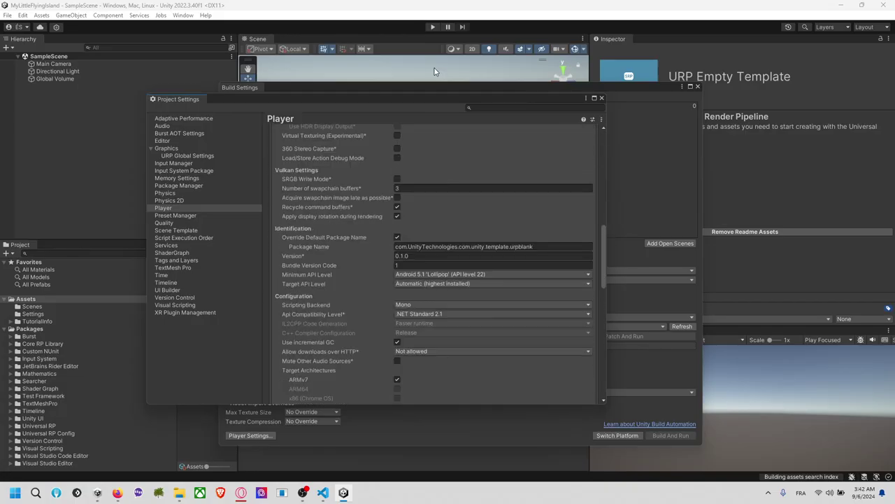
{"action": "left_click", "coordinate": [429, 275]}
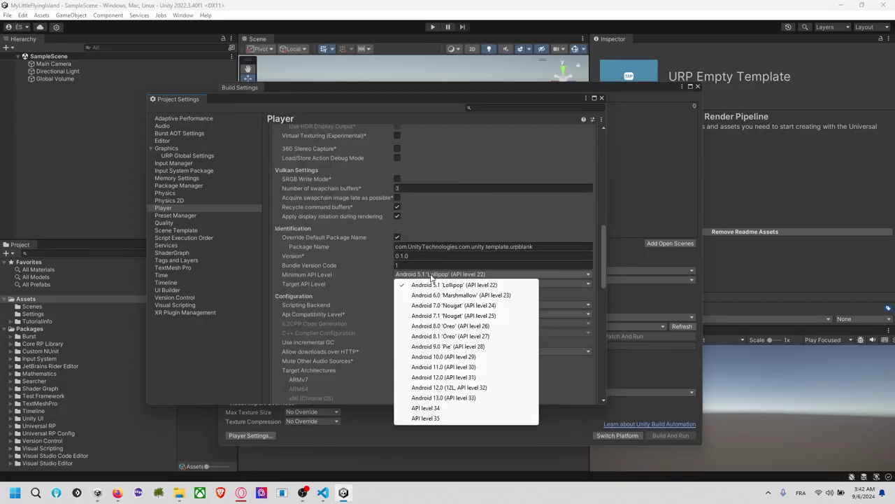
{"action": "left_click", "coordinate": [448, 357]}
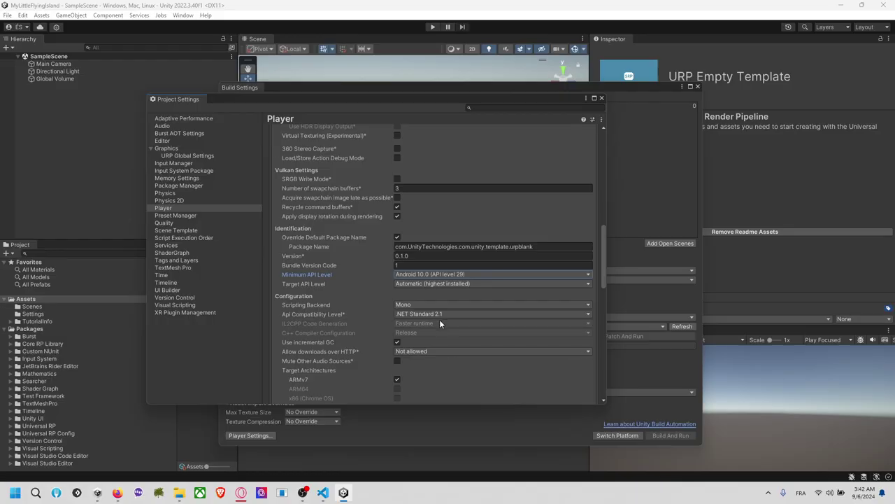
Set the Android scripting backend to IL2CPP and the API compatibility level to .NET Framework.
{"action": "left_click", "coordinate": [433, 305]}
{"action": "left_click", "coordinate": [422, 325]}
{"action": "left_click", "coordinate": [433, 314]}
{"action": "left_click", "coordinate": [438, 330]}
Enable ARM64 and disable ARMv7 in the Android target architectures.
{"action": "scroll", "coordinate": [372, 315], "scroll_direction": "down", "scroll_amount": 2}
{"action": "scroll", "coordinate": [372, 314], "scroll_direction": "down", "scroll_amount": 4}
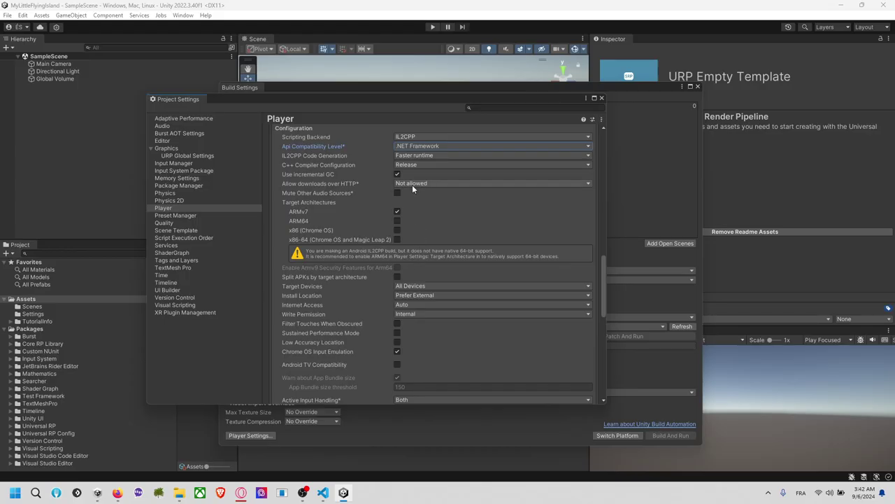
{"action": "left_click", "coordinate": [398, 219]}
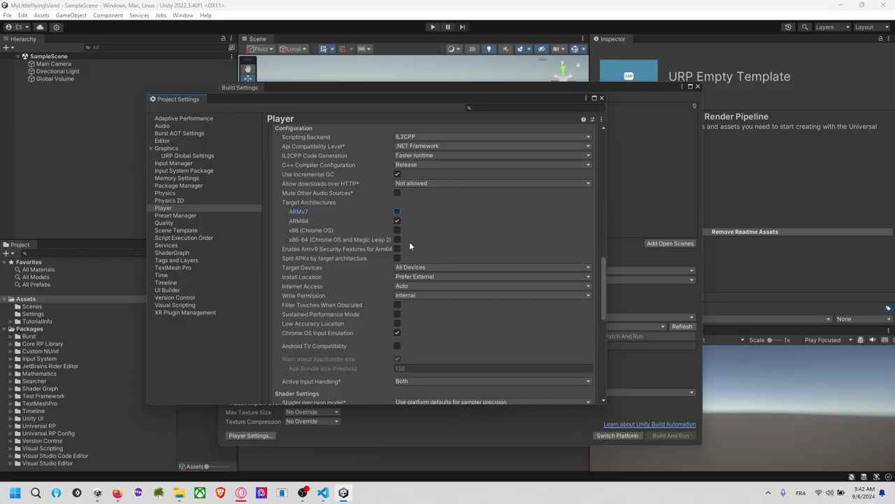
Set Active Input Handling to Input System Package (New) and confirm the change.
{"action": "scroll", "coordinate": [378, 318], "scroll_direction": "down", "scroll_amount": 6}
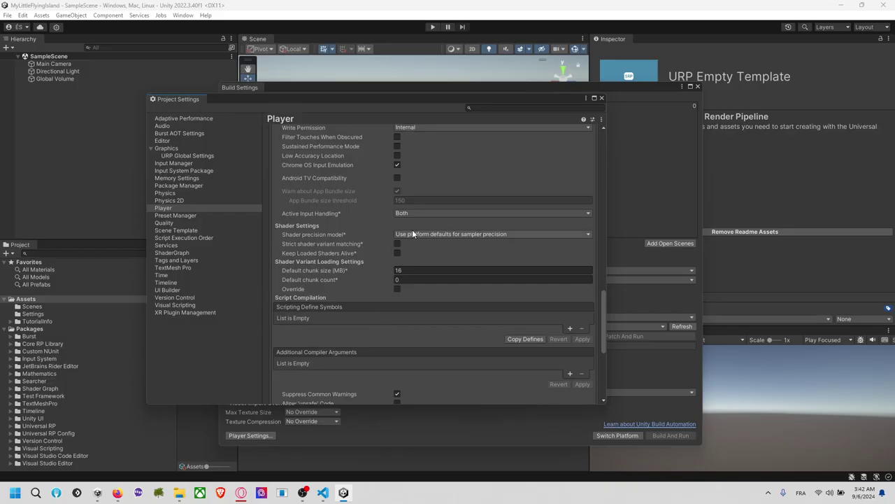
{"action": "left_click", "coordinate": [419, 213]}
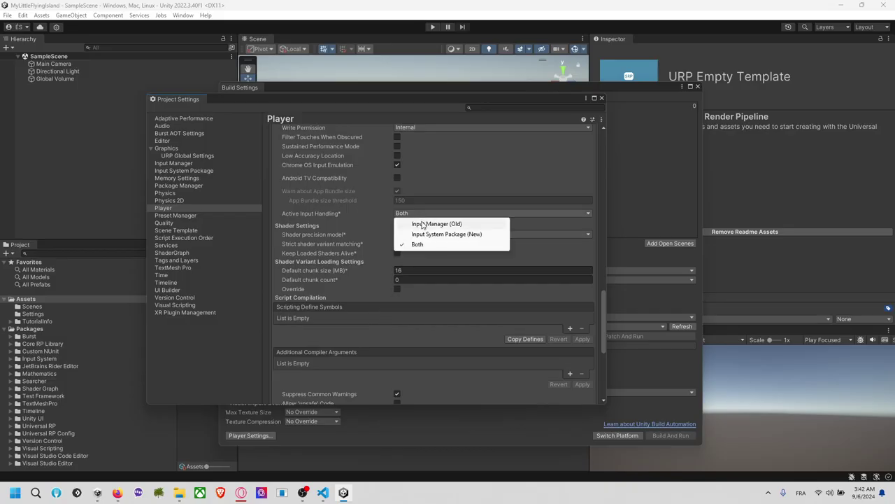
{"action": "left_click", "coordinate": [420, 234]}
{"action": "key", "text": "Return"}
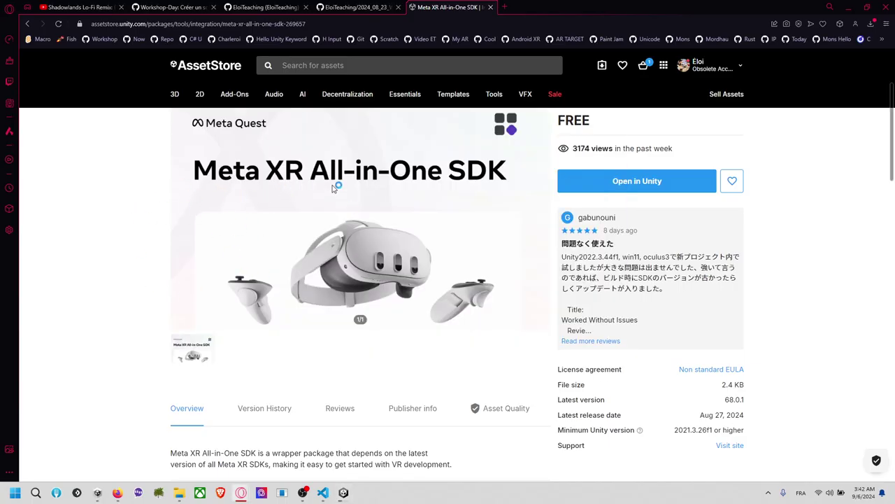
Search the web for "oculus setup" in a new browser tab and open Meta's "Set up your Meta Quest" page.
{"action": "key", "text": "alt+Tab"}
{"action": "key", "text": "alt+Tab"}
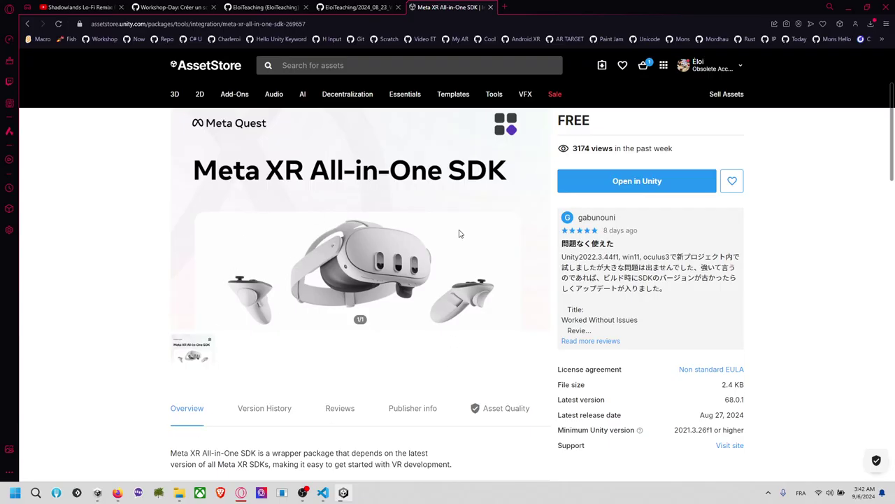
{"action": "left_click", "coordinate": [504, 6]}
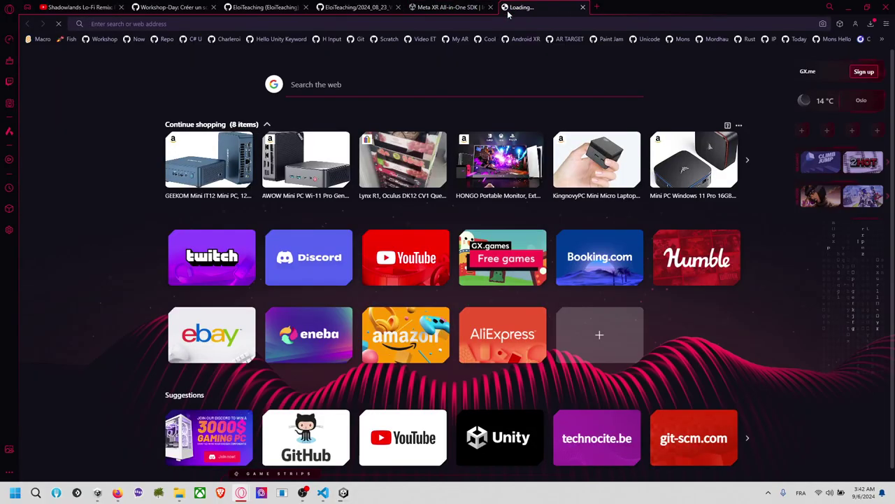
{"action": "type", "text": "setp"}
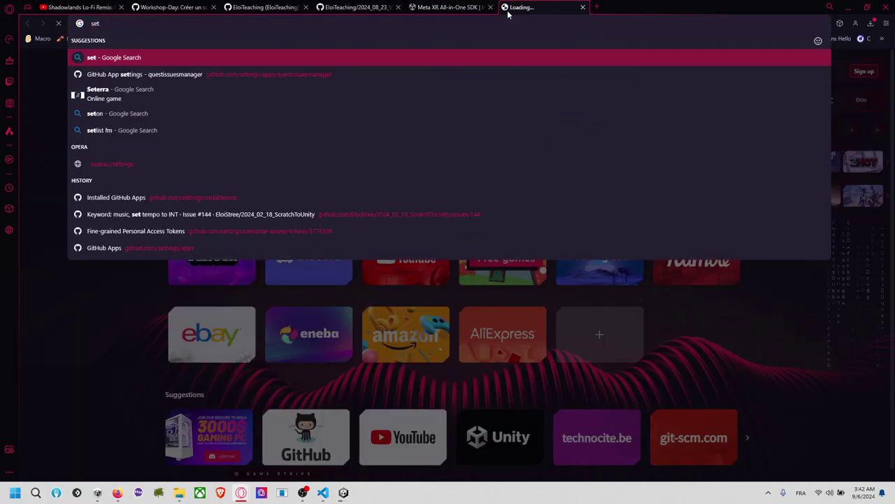
{"action": "key", "text": "BackSpace"}
{"action": "key", "text": "BackSpace"}
{"action": "key", "text": "BackSpace"}
{"action": "type", "text": "etup"}
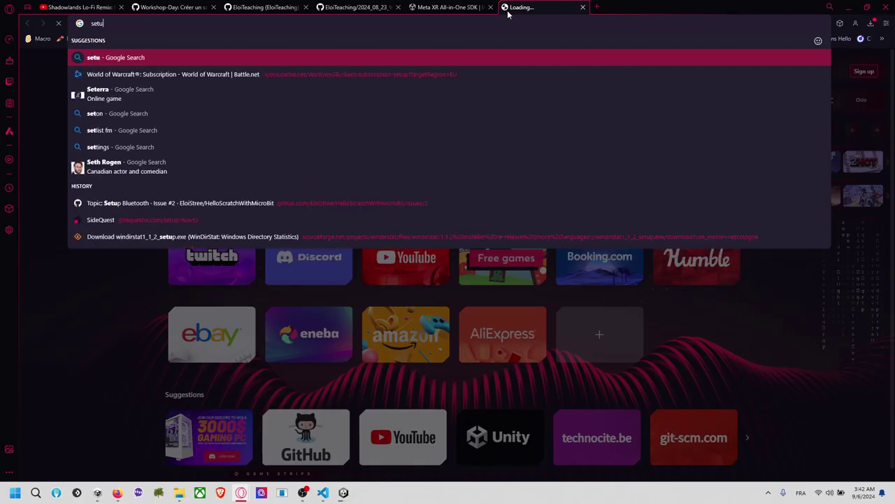
{"action": "key", "text": "Return"}
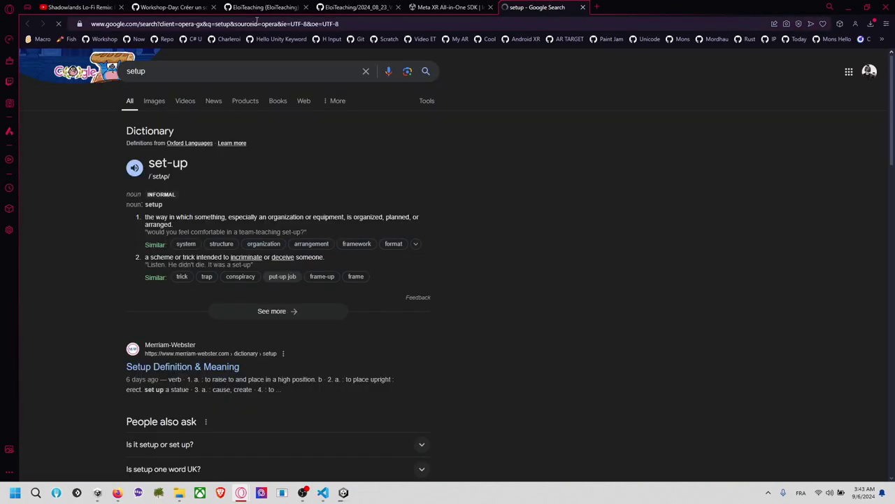
{"action": "left_click", "coordinate": [256, 23]}
{"action": "type", "text": "oculus setup"}
{"action": "key", "text": "Return"}
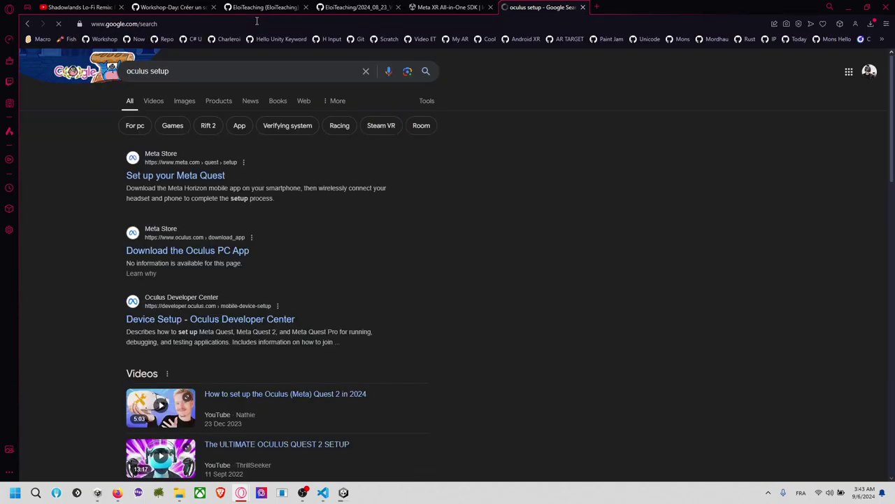
{"action": "left_click", "coordinate": [208, 180]}
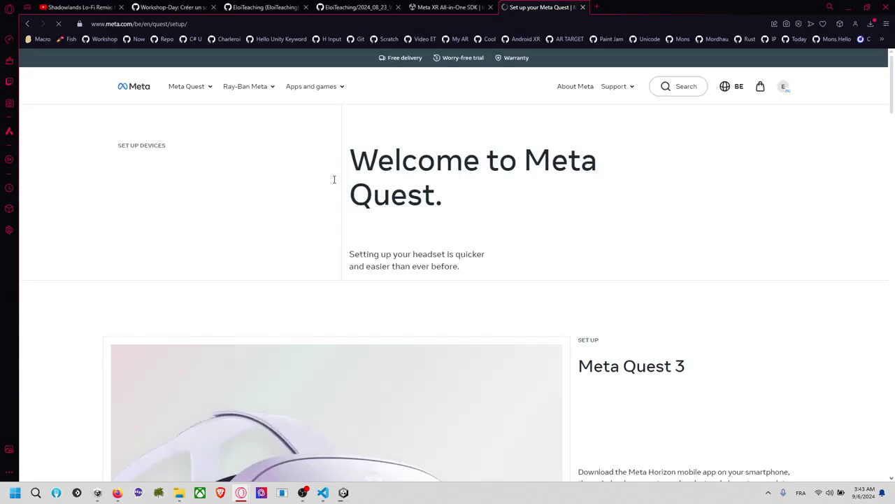
Examine the setup and download options for each headset on the Meta Quest setup page.
{"action": "scroll", "coordinate": [356, 193], "scroll_direction": "down", "scroll_amount": 4}
{"action": "scroll", "coordinate": [602, 275], "scroll_direction": "down", "scroll_amount": 2}
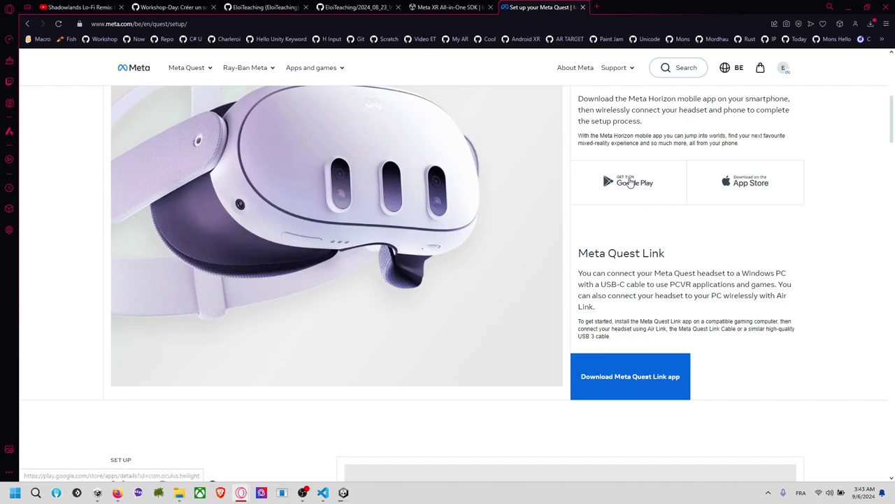
{"action": "scroll", "coordinate": [638, 165], "scroll_direction": "down", "scroll_amount": 3}
{"action": "scroll", "coordinate": [559, 172], "scroll_direction": "down", "scroll_amount": 2}
{"action": "scroll", "coordinate": [561, 158], "scroll_direction": "up", "scroll_amount": 5}
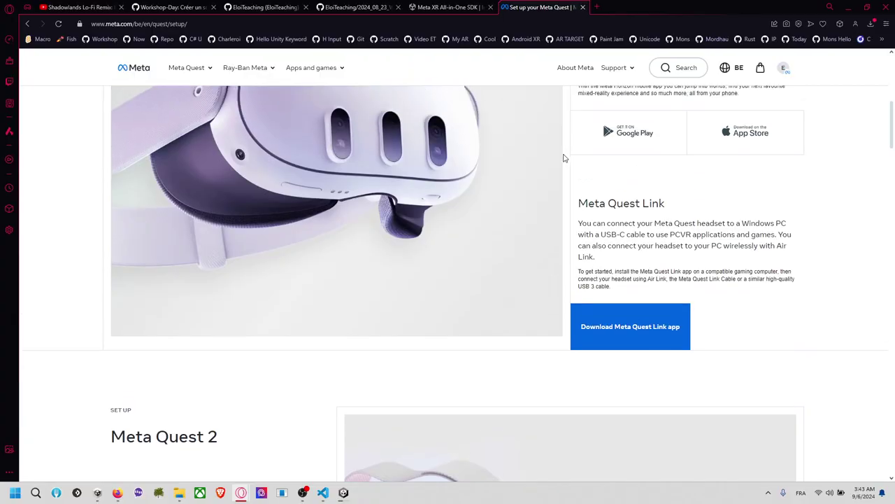
{"action": "scroll", "coordinate": [420, 198], "scroll_direction": "down", "scroll_amount": 4}
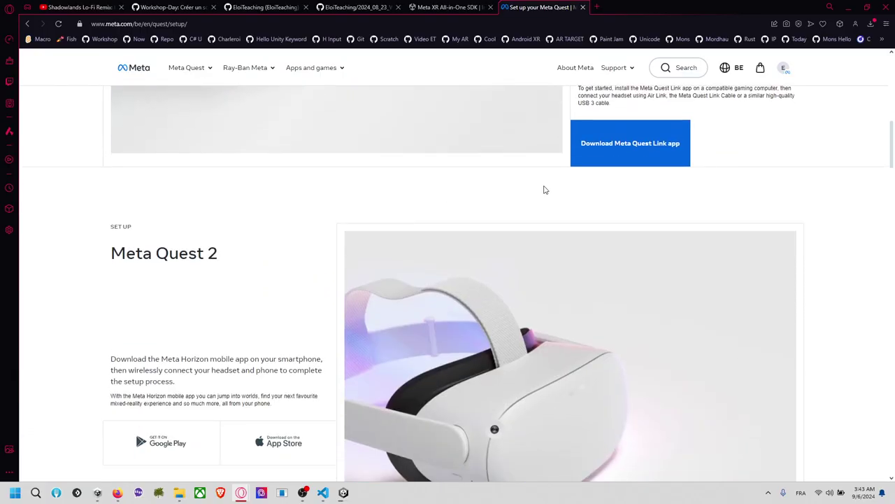
{"action": "scroll", "coordinate": [450, 221], "scroll_direction": "down", "scroll_amount": 4}
{"action": "scroll", "coordinate": [450, 221], "scroll_direction": "down", "scroll_amount": 10}
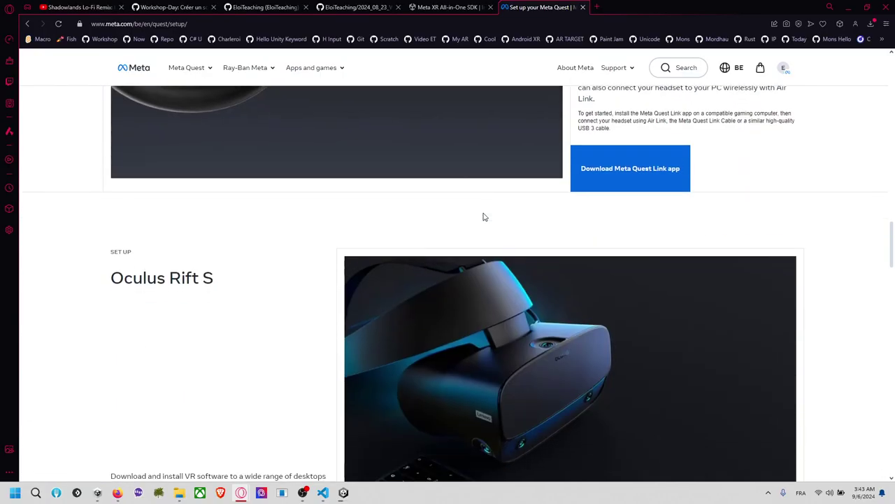
{"action": "scroll", "coordinate": [420, 213], "scroll_direction": "down", "scroll_amount": 1}
{"action": "scroll", "coordinate": [280, 203], "scroll_direction": "up", "scroll_amount": 2}
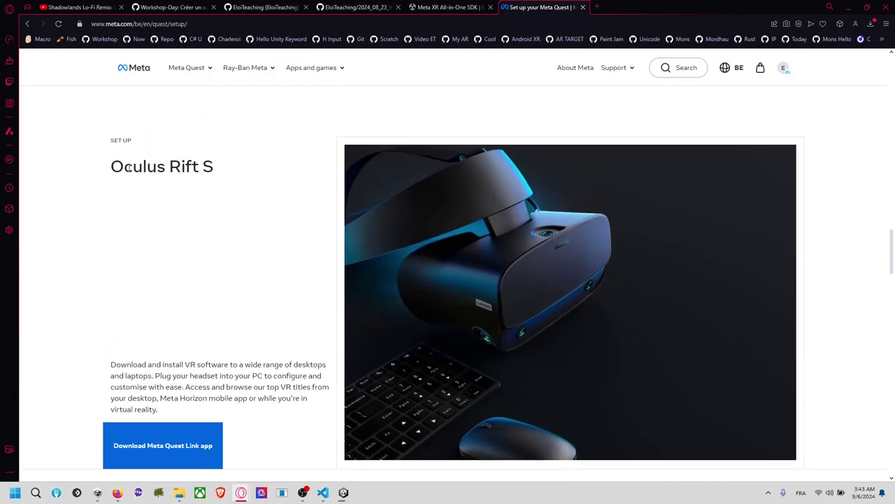
Request the Meta Quest Link app download from the Oculus Rift S section, cancelling the save of OculusSetup.exe.
{"action": "scroll", "coordinate": [200, 339], "scroll_direction": "down", "scroll_amount": 1}
{"action": "scroll", "coordinate": [177, 343], "scroll_direction": "down", "scroll_amount": 2}
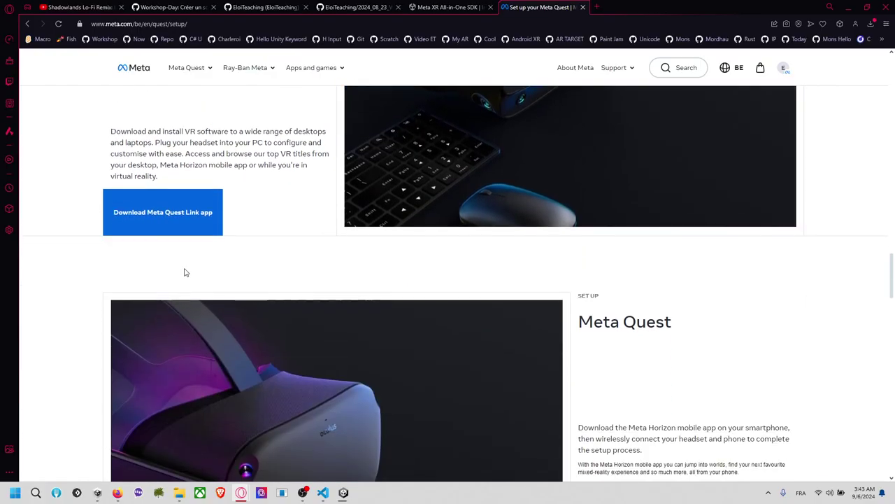
{"action": "left_click", "coordinate": [182, 225]}
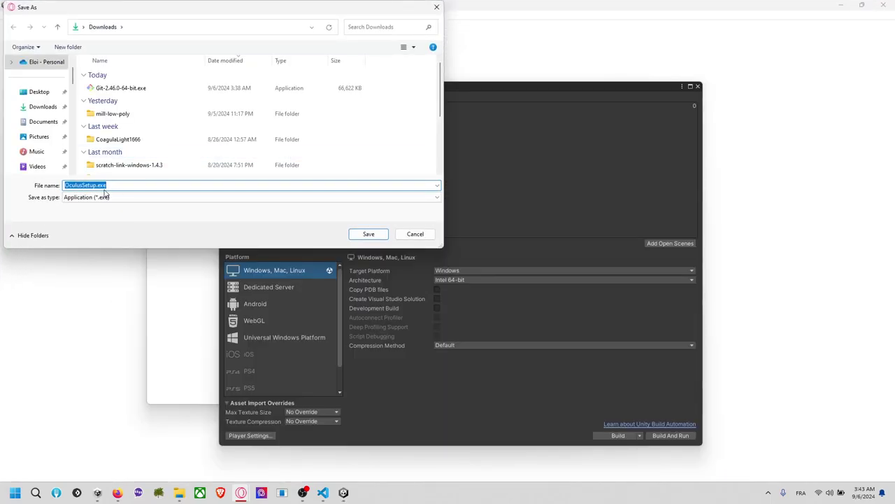
{"action": "left_click", "coordinate": [411, 235]}
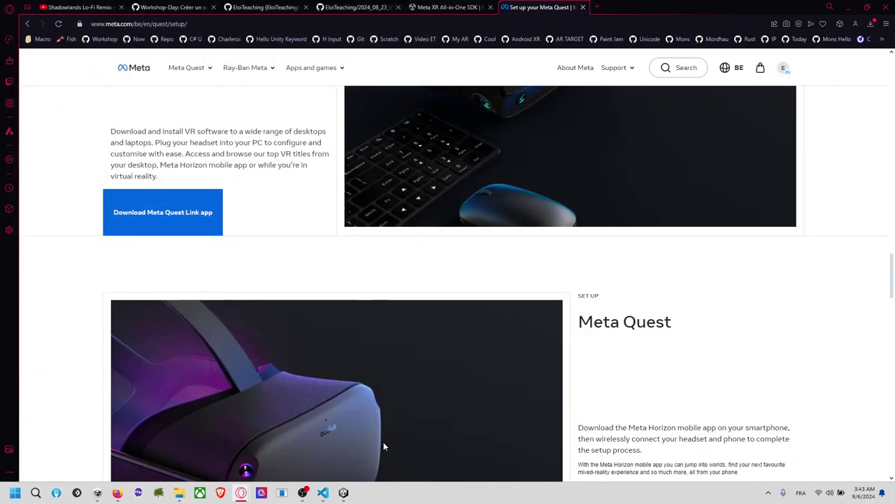
Find the installed Meta Quest Link app by searching for "ocu", launch it and minimise its window.
{"action": "key", "text": "super"}
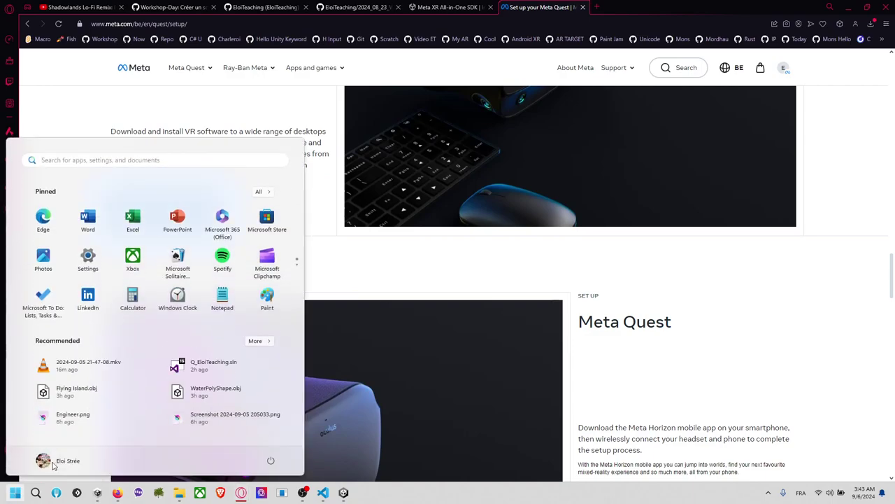
{"action": "type", "text": "ocu"}
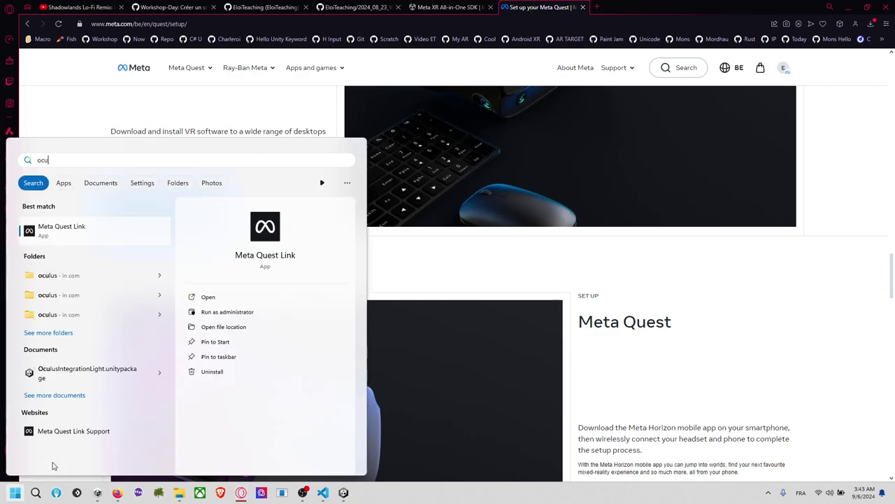
{"action": "key", "text": "Return"}
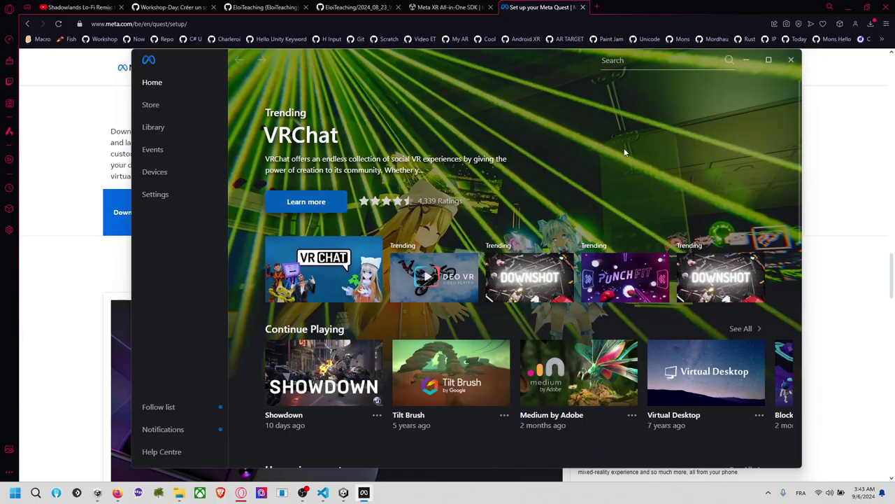
{"action": "left_click", "coordinate": [745, 60]}
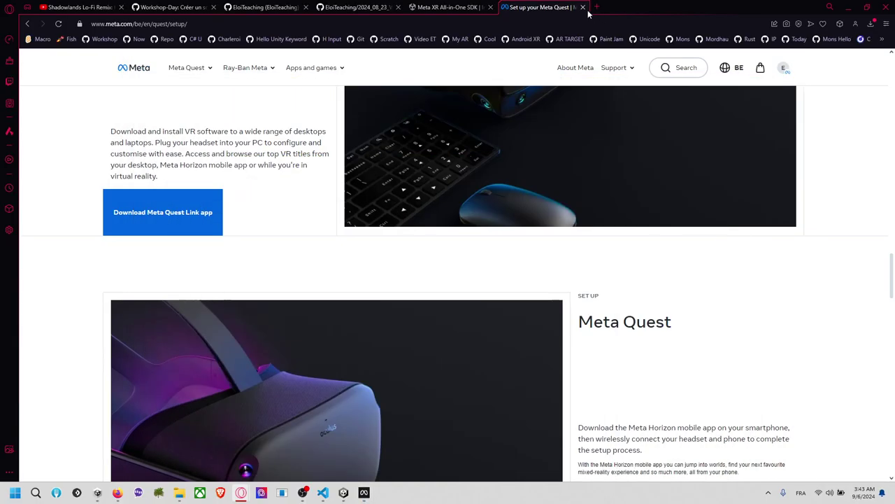
Close the Meta Quest setup page, switch to Unity and close the Build Settings and Project Settings windows.
{"action": "left_click", "coordinate": [583, 7]}
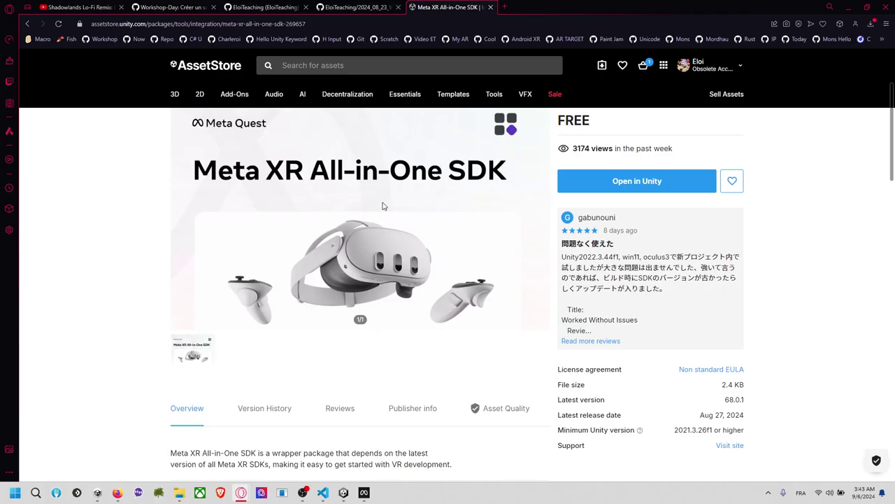
{"action": "left_click", "coordinate": [343, 492]}
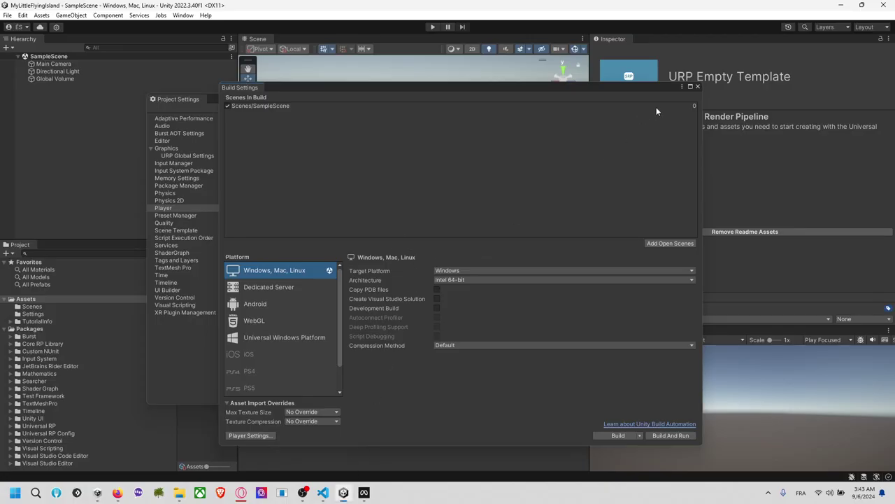
{"action": "left_click", "coordinate": [697, 86]}
{"action": "left_click", "coordinate": [600, 98]}
Open the Meta XR All-in-One SDK from its Asset Store page in Unity's Package Manager and install version 68.0.1.
{"action": "key", "text": "alt+Tab"}
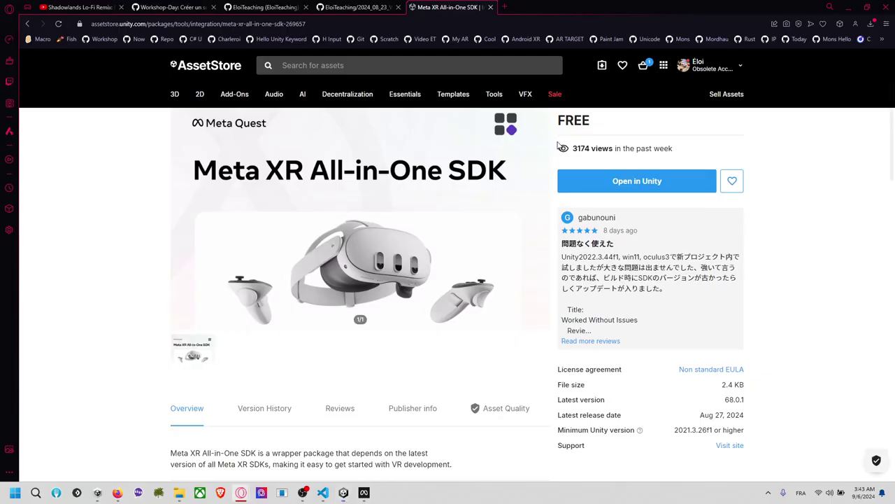
{"action": "left_click", "coordinate": [636, 180]}
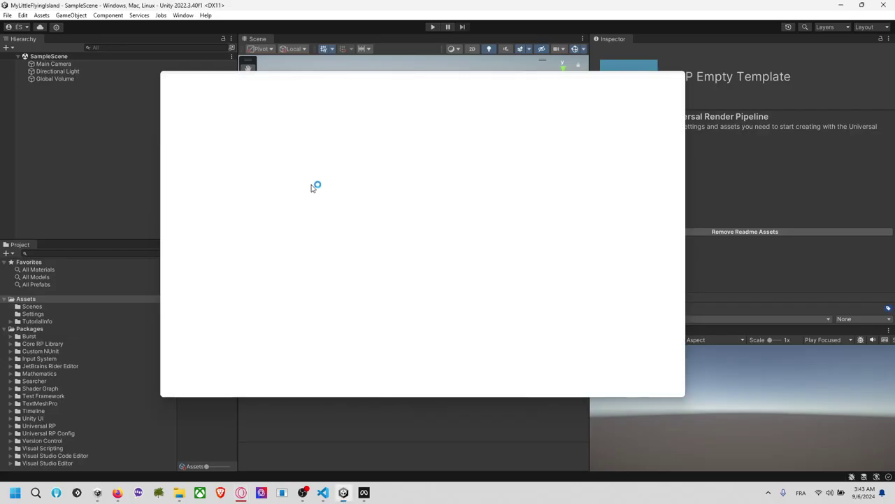
{"action": "left_click_drag", "start_coordinate": [383, 83], "coordinate": [408, 100]}
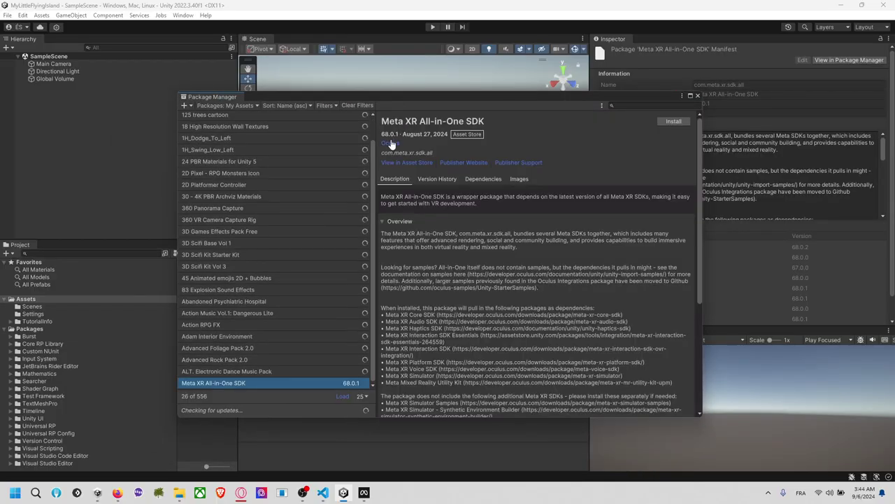
{"action": "left_click", "coordinate": [673, 132]}
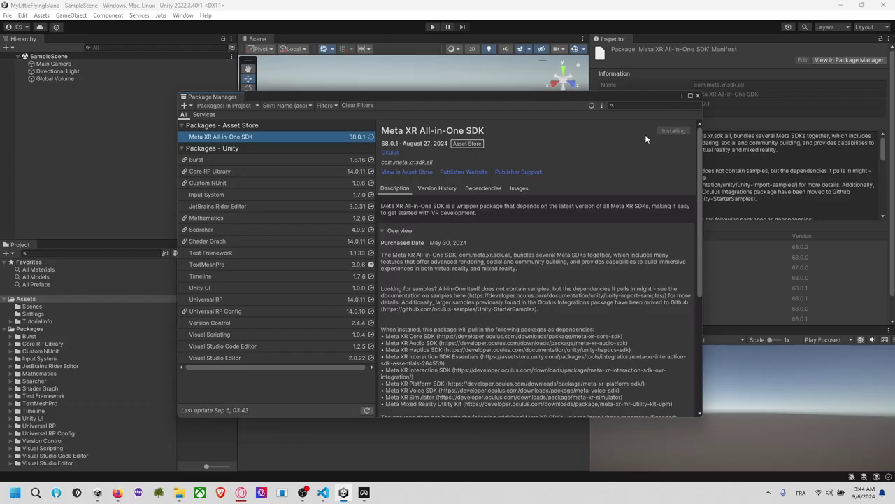
Examine the Meta XR All-in-One SDK's description, version history, dependencies and images in the Package Manager.
{"action": "scroll", "coordinate": [549, 203], "scroll_direction": "down", "scroll_amount": 3}
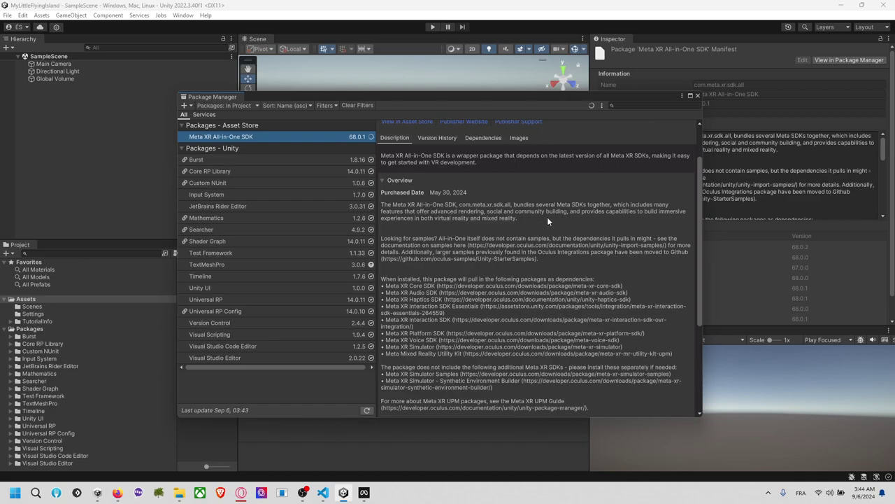
{"action": "scroll", "coordinate": [542, 224], "scroll_direction": "up", "scroll_amount": 1}
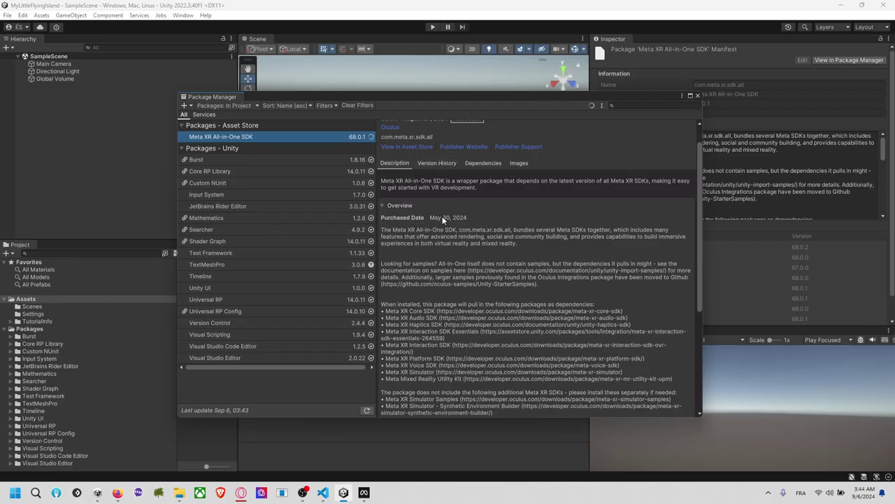
{"action": "left_click", "coordinate": [438, 163]}
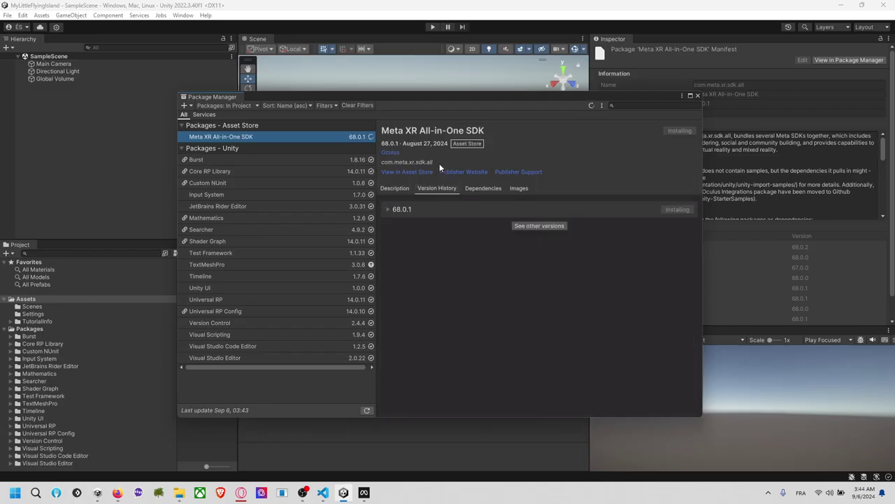
{"action": "left_click", "coordinate": [386, 209]}
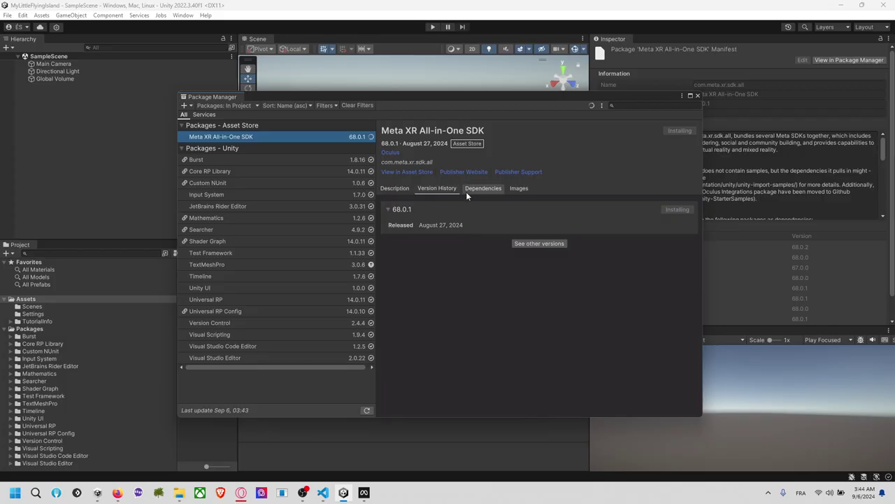
{"action": "left_click", "coordinate": [490, 189]}
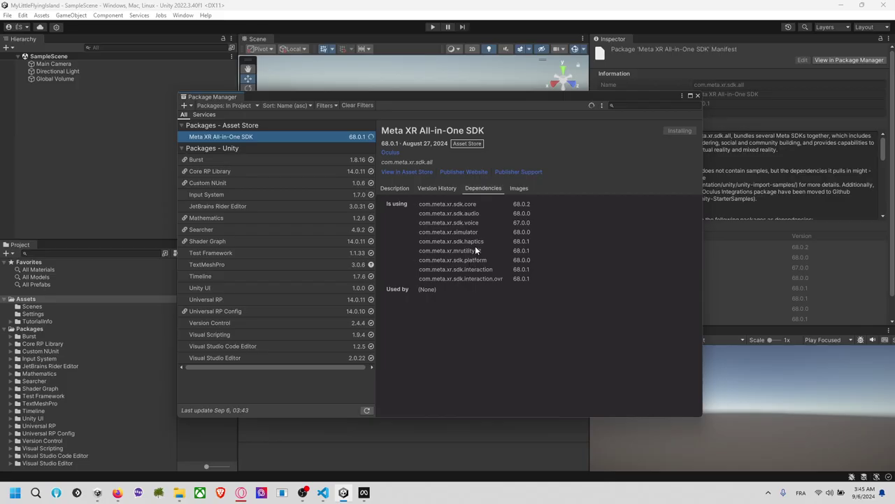
{"action": "left_click", "coordinate": [518, 188]}
{"action": "scroll", "coordinate": [458, 210], "scroll_direction": "down", "scroll_amount": 1}
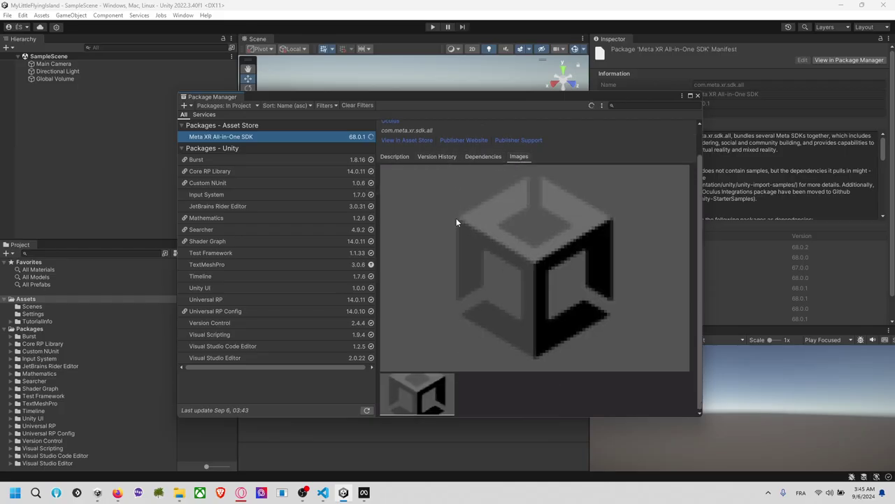
{"action": "scroll", "coordinate": [460, 223], "scroll_direction": "down", "scroll_amount": 1}
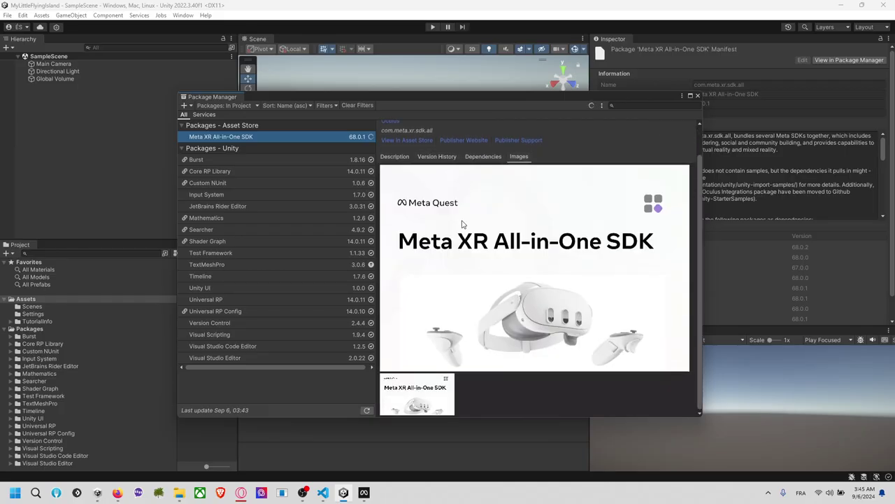
{"action": "scroll", "coordinate": [461, 224], "scroll_direction": "up", "scroll_amount": 1}
{"action": "left_click", "coordinate": [438, 188]}
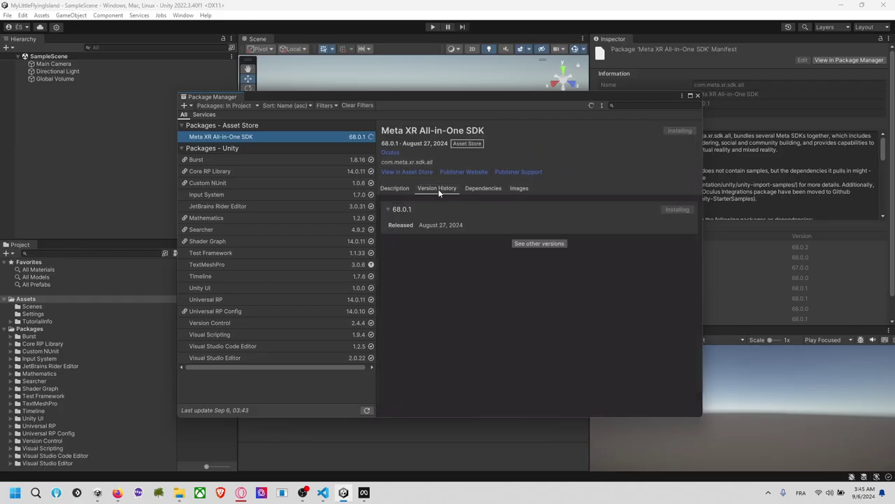
{"action": "left_click", "coordinate": [397, 185]}
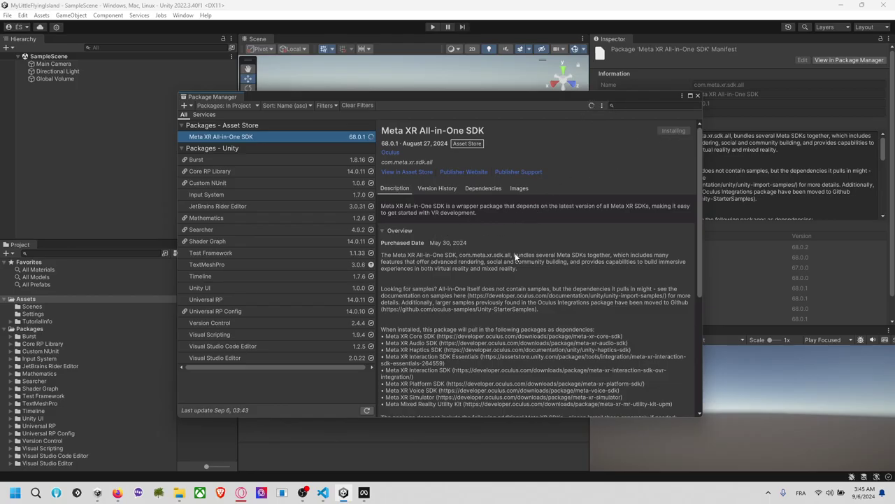
{"action": "scroll", "coordinate": [458, 249], "scroll_direction": "down", "scroll_amount": 1}
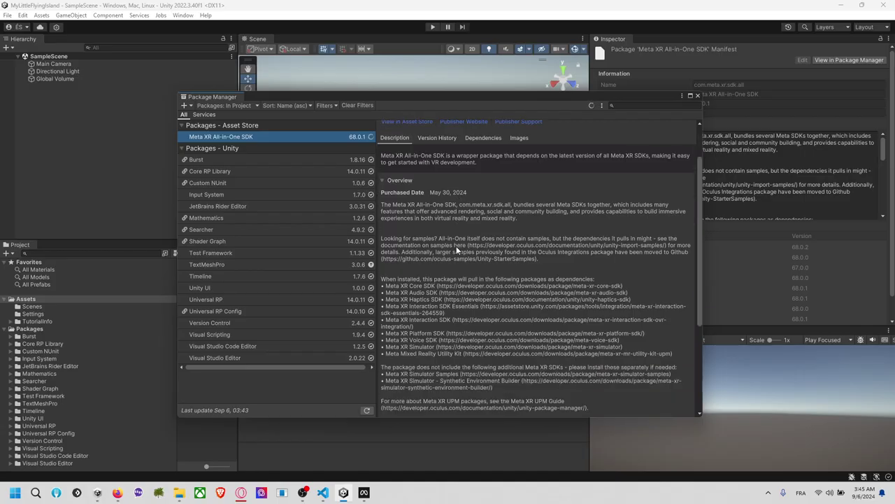
{"action": "scroll", "coordinate": [456, 246], "scroll_direction": "down", "scroll_amount": 3}
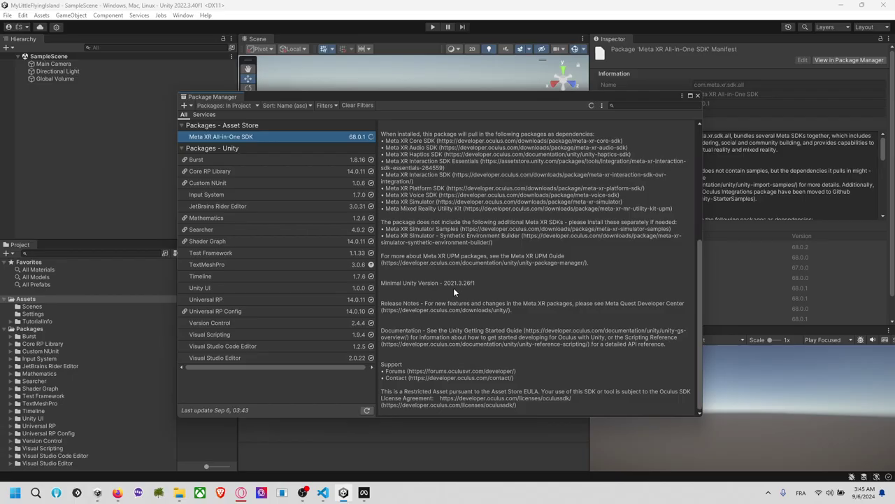
{"action": "scroll", "coordinate": [499, 301], "scroll_direction": "up", "scroll_amount": 4}
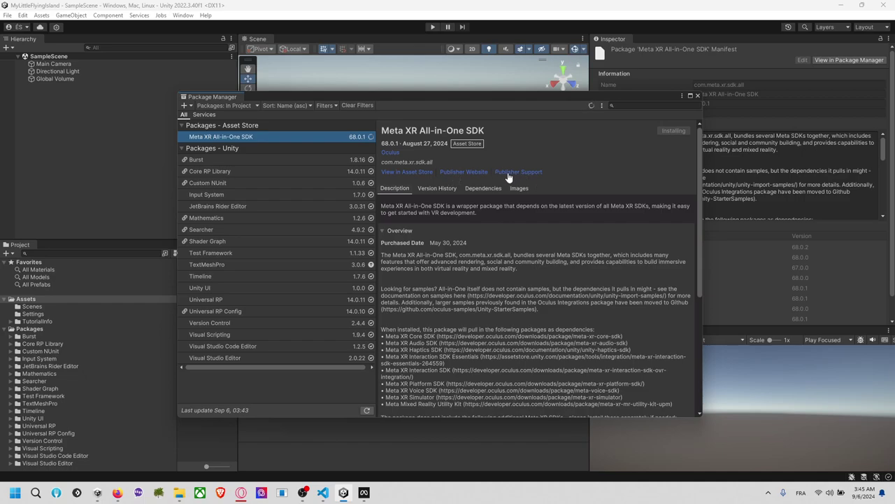
{"action": "left_click_drag", "start_coordinate": [405, 97], "coordinate": [427, 96]}
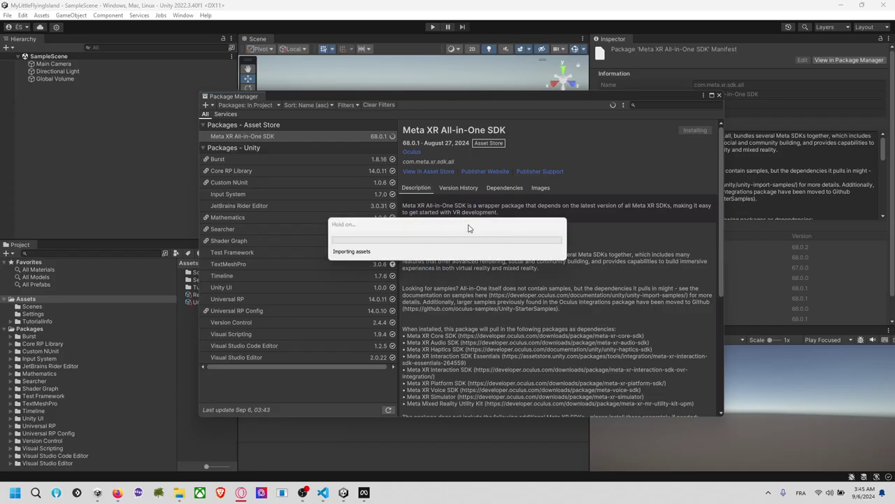
{"action": "left_click_drag", "start_coordinate": [472, 77], "coordinate": [499, 116]}
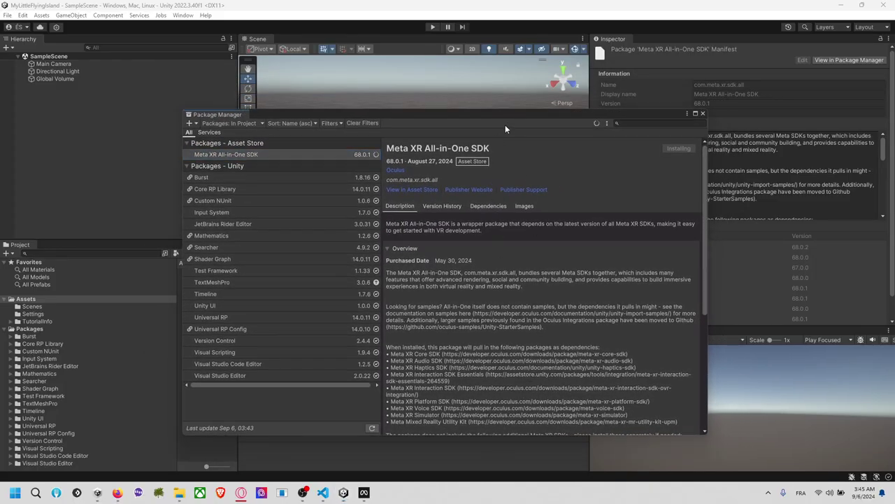
{"action": "left_click", "coordinate": [511, 123]}
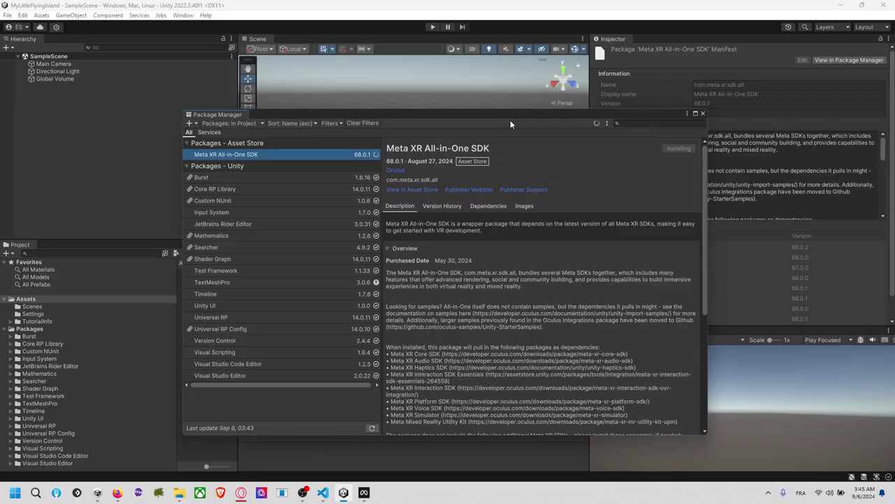
{"action": "left_click_drag", "start_coordinate": [517, 116], "coordinate": [500, 110]}
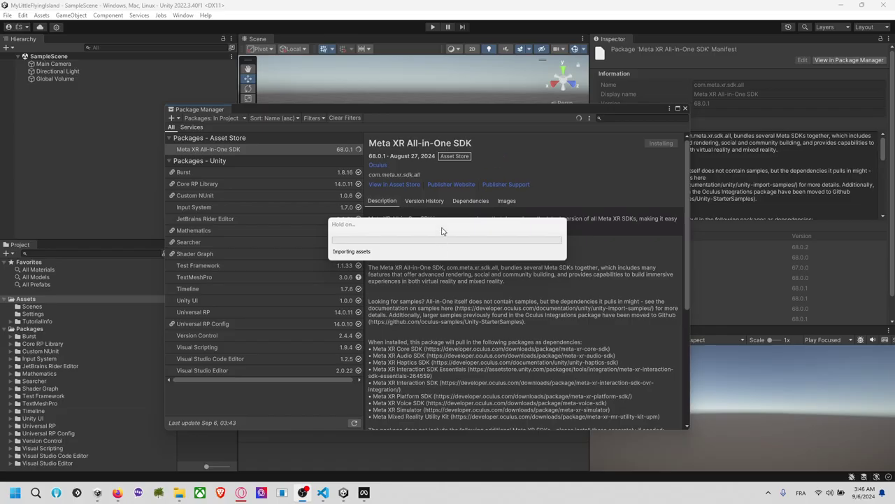
{"action": "left_click_drag", "start_coordinate": [440, 225], "coordinate": [499, 160]}
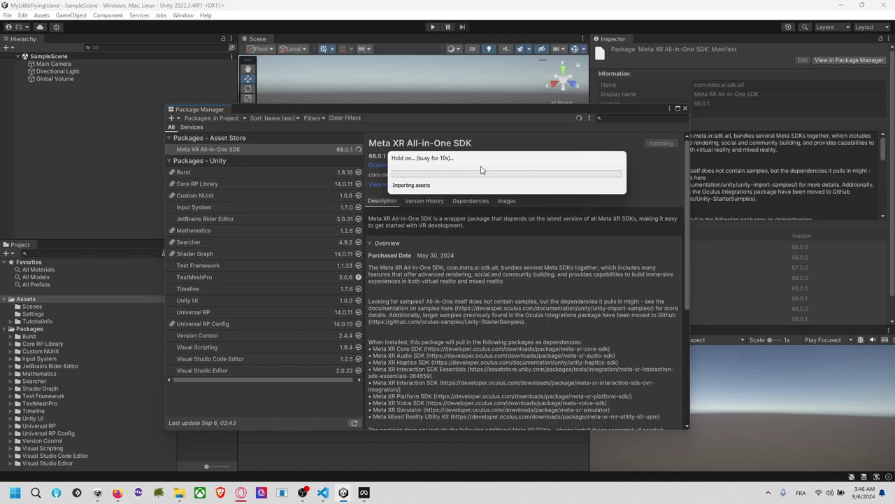
{"action": "left_click_drag", "start_coordinate": [482, 119], "coordinate": [678, 134]}
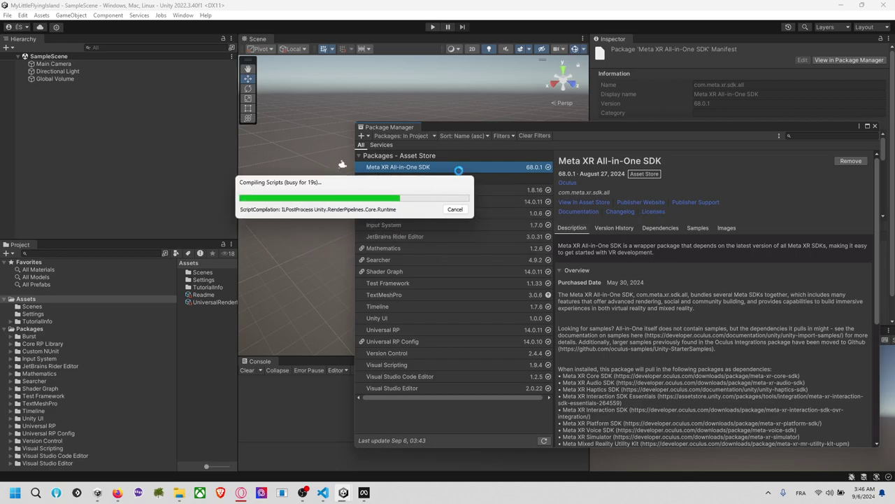
Switch to Meta Quest Link, examine its Beta and General settings for developer features, unknown sources and OpenXR runtime, and minimise the window.
{"action": "left_click", "coordinate": [363, 492]}
{"action": "left_click_drag", "start_coordinate": [561, 64], "coordinate": [509, 46]}
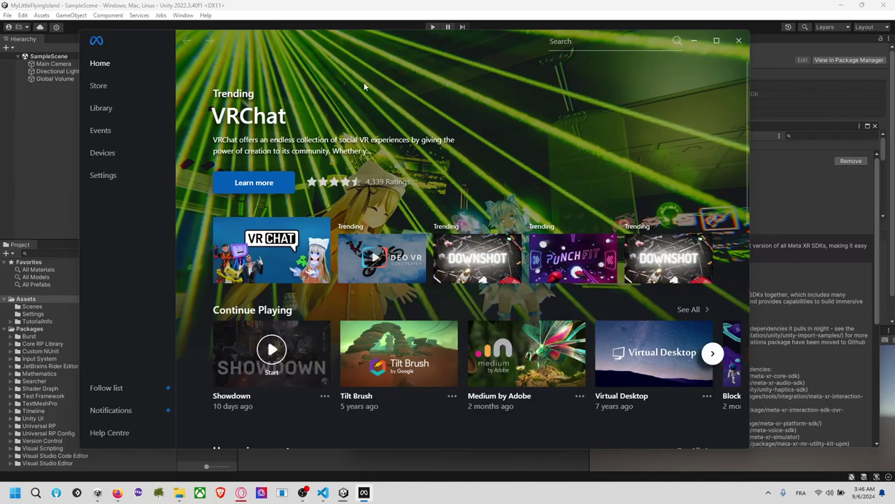
{"action": "left_click", "coordinate": [112, 179]}
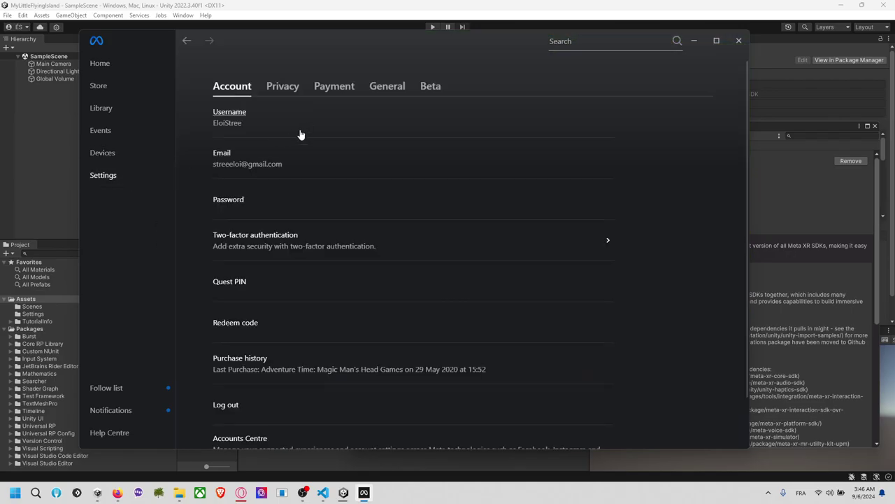
{"action": "left_click", "coordinate": [429, 86]}
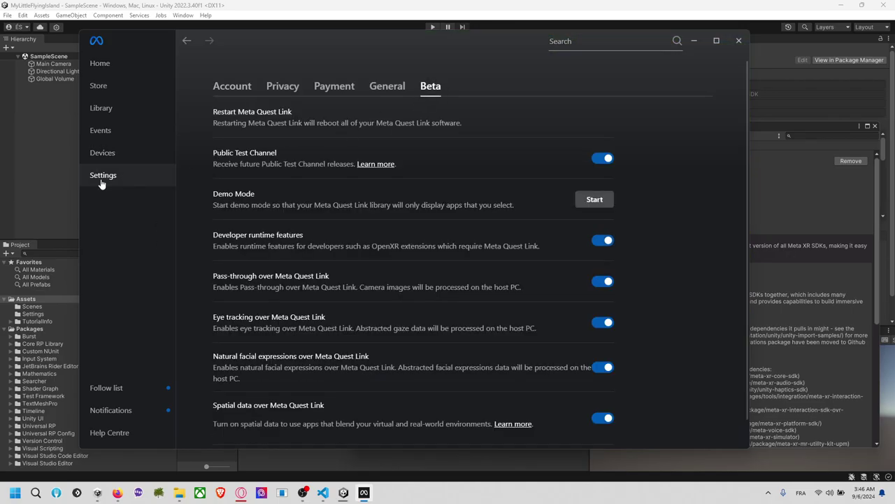
{"action": "scroll", "coordinate": [499, 152], "scroll_direction": "down", "scroll_amount": 1}
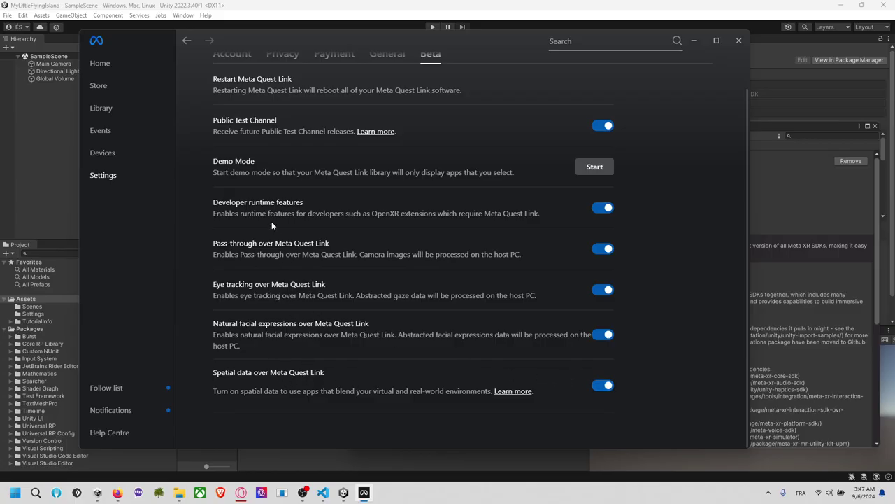
{"action": "scroll", "coordinate": [434, 210], "scroll_direction": "up", "scroll_amount": 1}
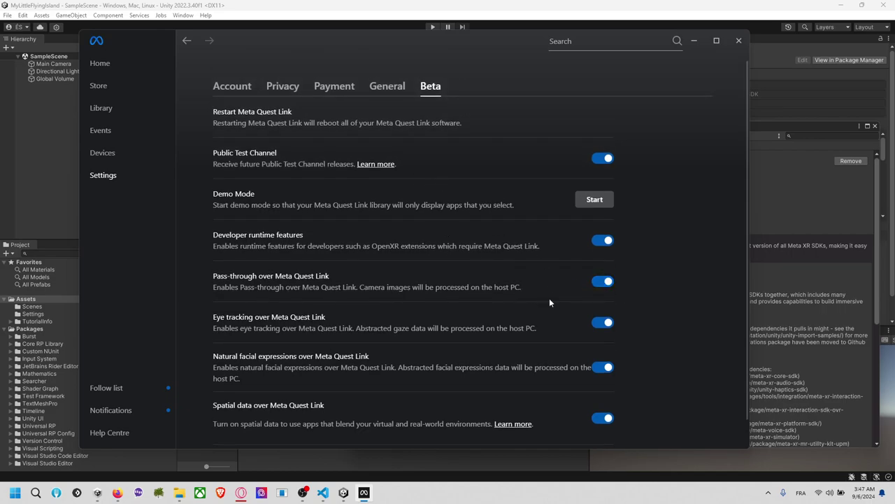
{"action": "left_click", "coordinate": [387, 89]}
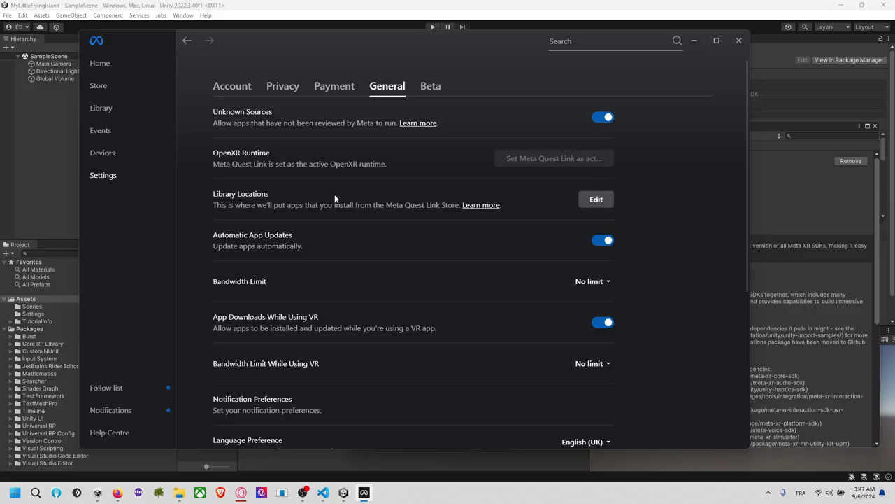
{"action": "scroll", "coordinate": [335, 199], "scroll_direction": "down", "scroll_amount": 5}
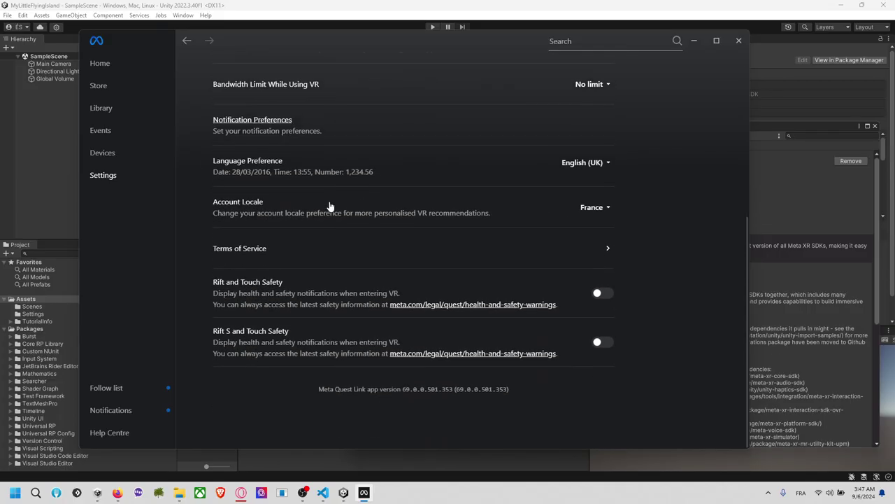
{"action": "left_click", "coordinate": [701, 44]}
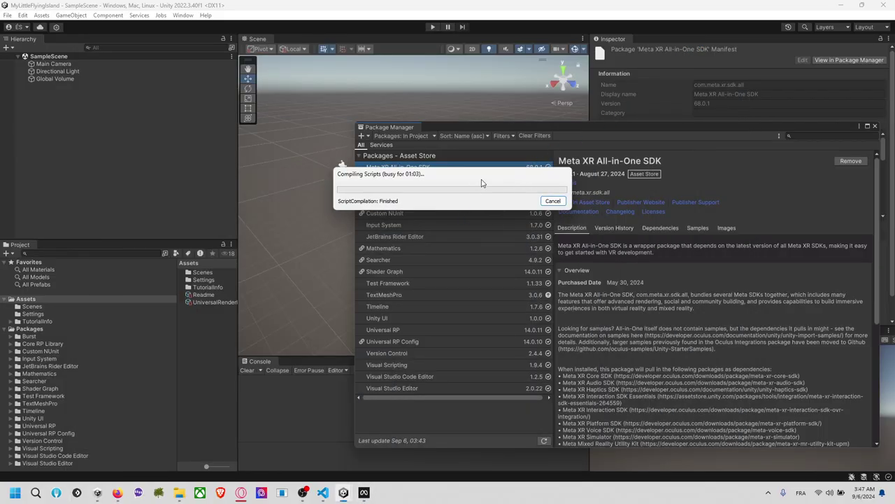
{"action": "left_click_drag", "start_coordinate": [480, 179], "coordinate": [399, 182]}
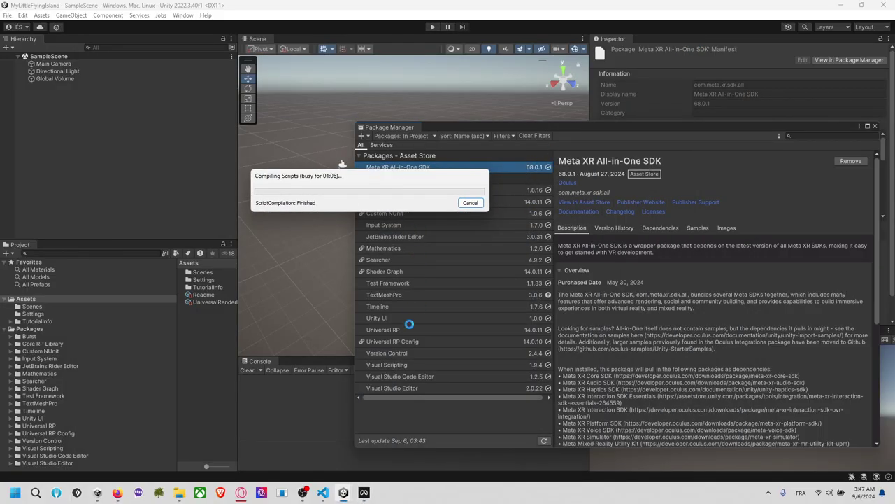
{"action": "left_click", "coordinate": [363, 492]}
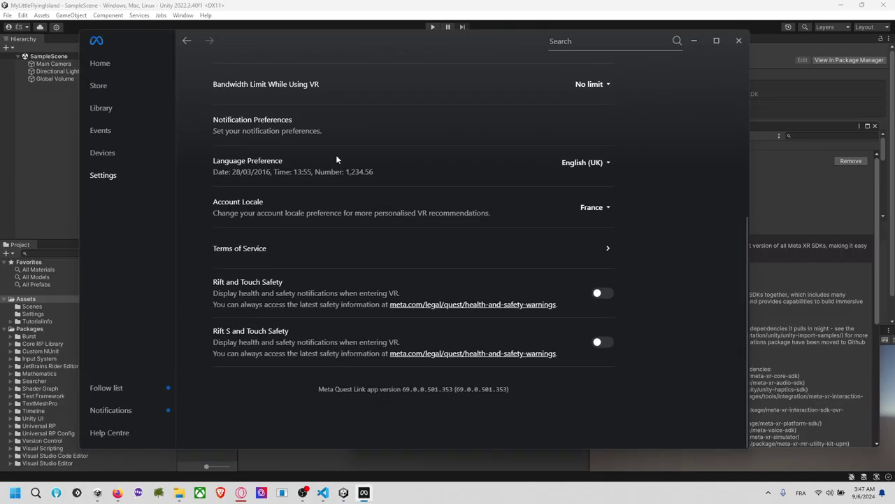
{"action": "left_click", "coordinate": [694, 40]}
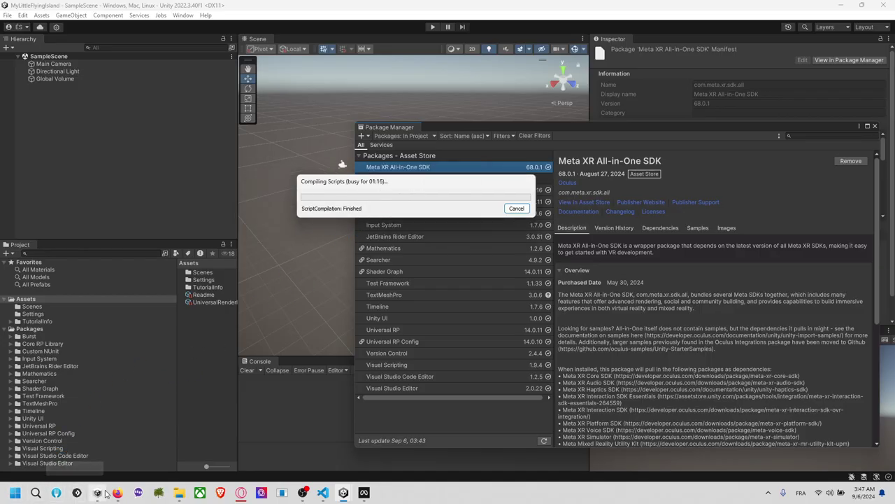
Switch to the web browser, search for "side quest" in a new tab and open the SideQuest website.
{"action": "mouse_move", "coordinate": [241, 492]}
{"action": "left_click", "coordinate": [321, 449]}
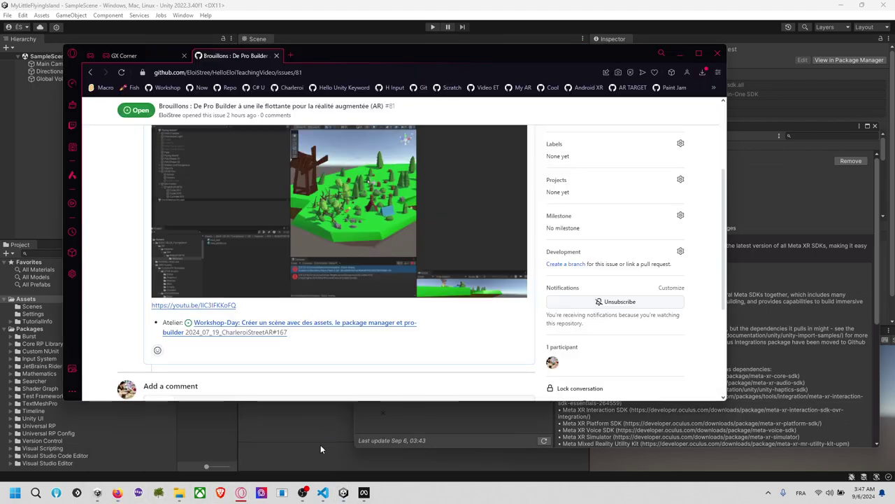
{"action": "left_click", "coordinate": [291, 56]}
{"action": "type", "text": "side quest"}
{"action": "key", "text": "Return"}
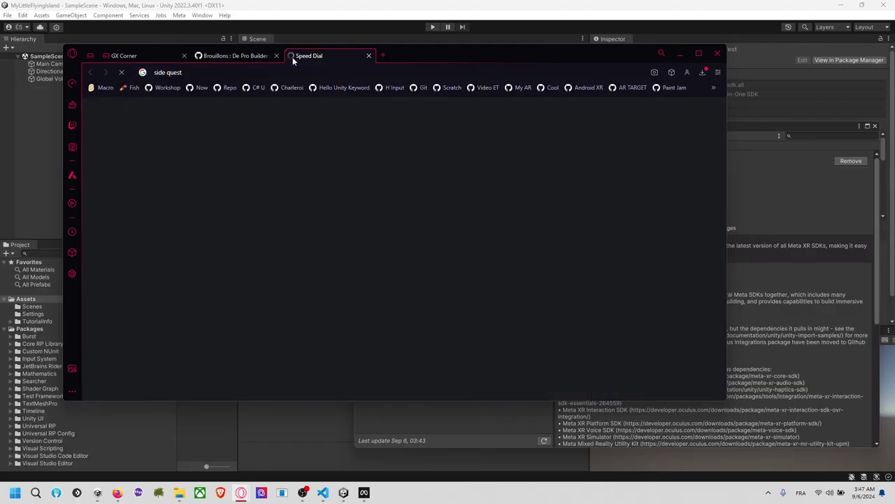
{"action": "left_click", "coordinate": [199, 224]}
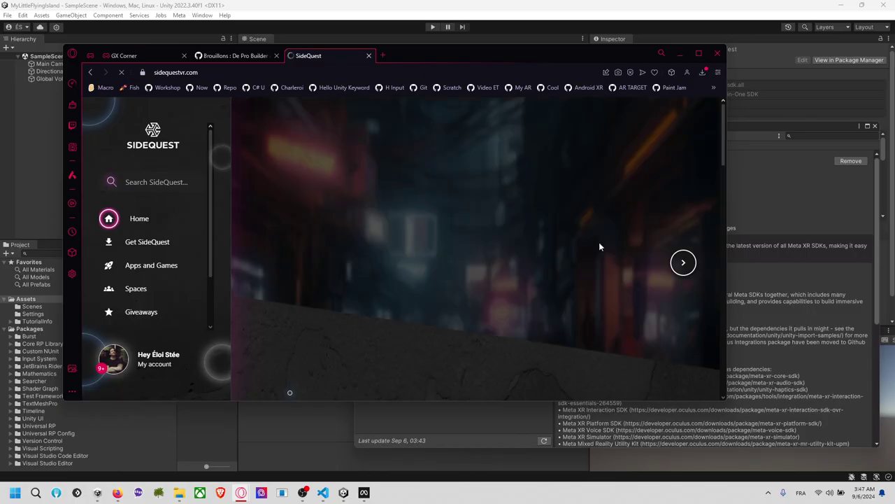
Enlarge the browser window, examine the Advanced Installer download on the Get SideQuest page and minimise the browser.
{"action": "left_click_drag", "start_coordinate": [724, 396], "coordinate": [836, 424]}
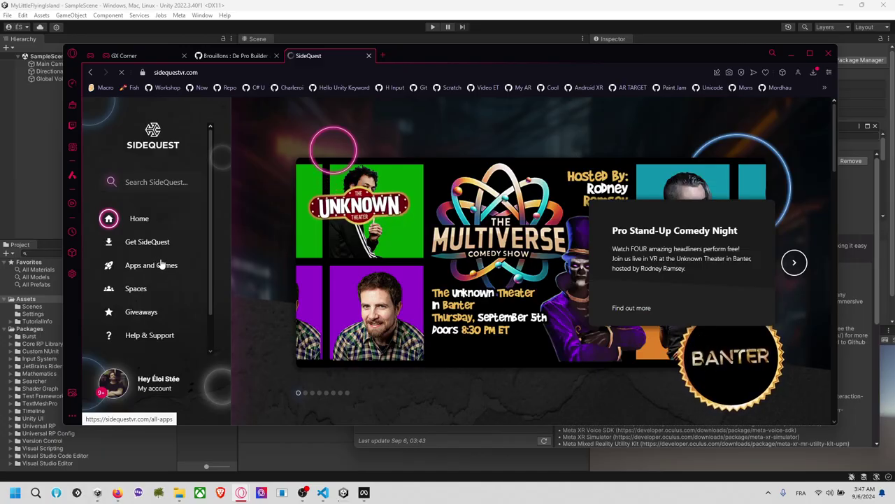
{"action": "left_click", "coordinate": [126, 242]}
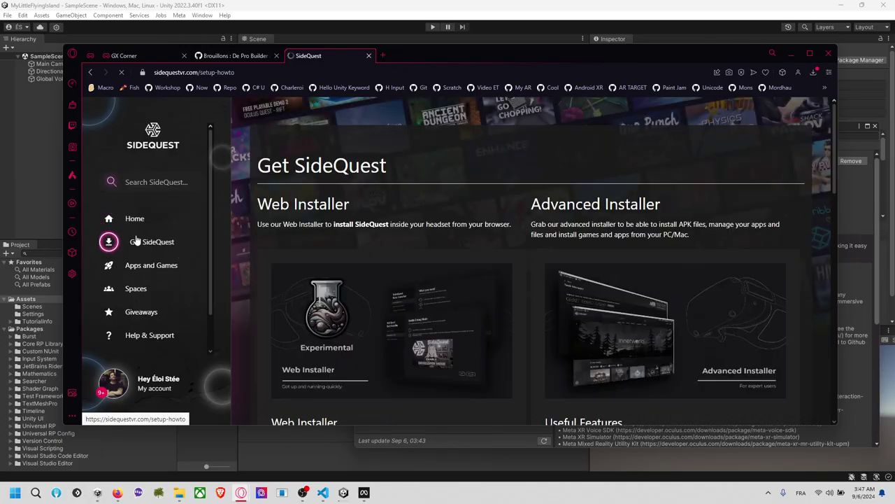
{"action": "scroll", "coordinate": [612, 184], "scroll_direction": "down", "scroll_amount": 3}
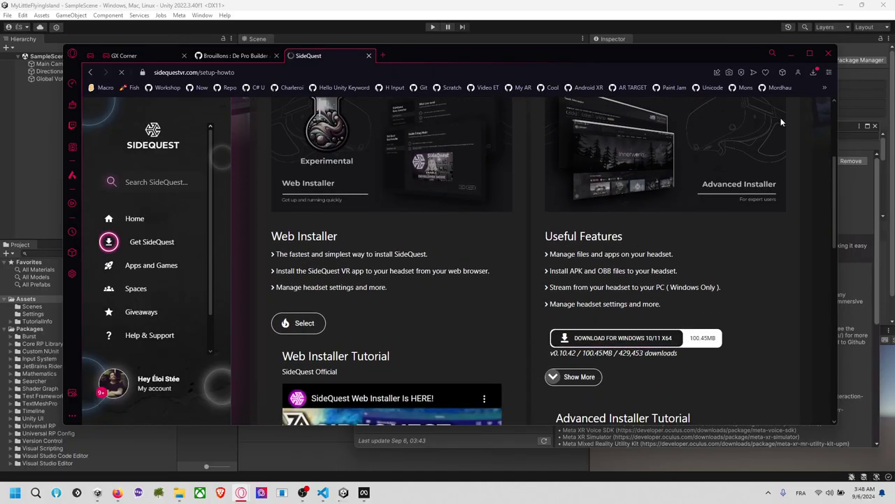
{"action": "left_click", "coordinate": [794, 54]}
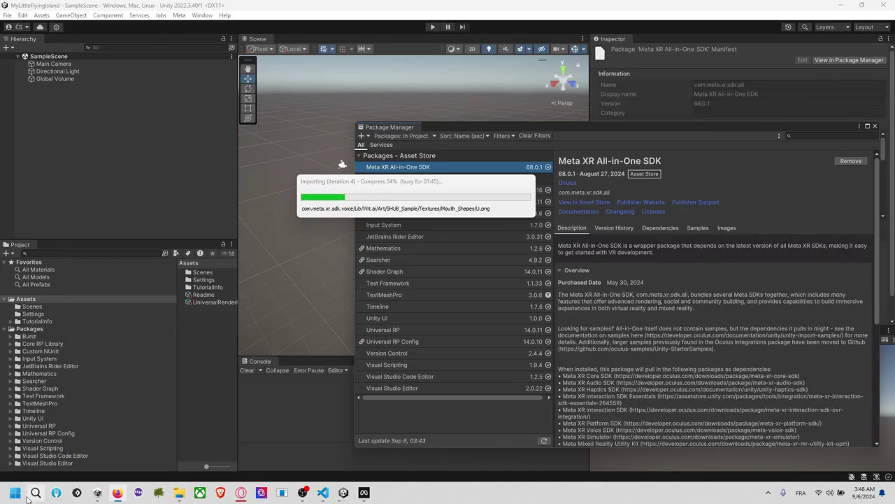
Launch the SideQuest desktop app, reposition its window and check the connected headset's name and battery level.
{"action": "left_click", "coordinate": [77, 492]}
{"action": "left_click", "coordinate": [77, 493]}
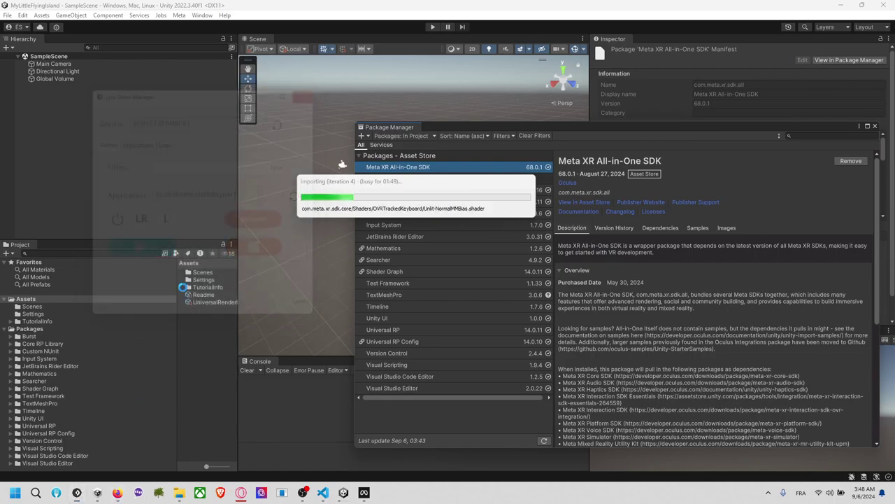
{"action": "left_click", "coordinate": [35, 493]}
{"action": "type", "text": "si"}
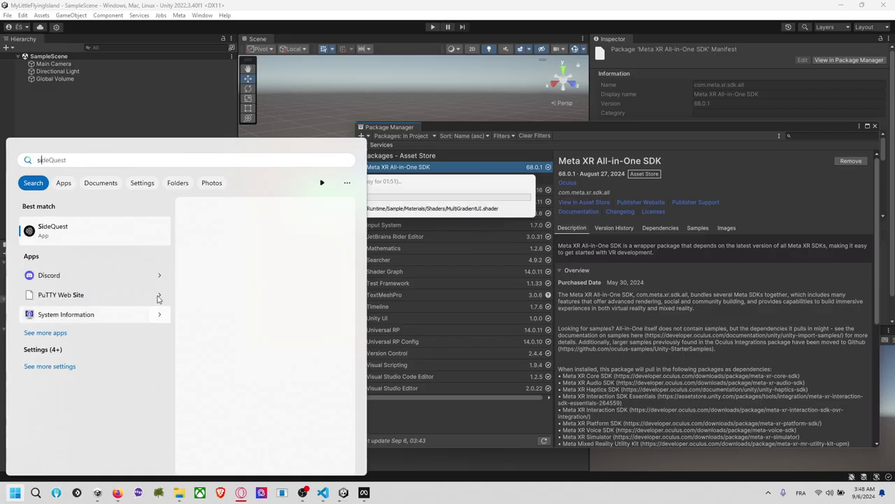
{"action": "left_click", "coordinate": [119, 239]}
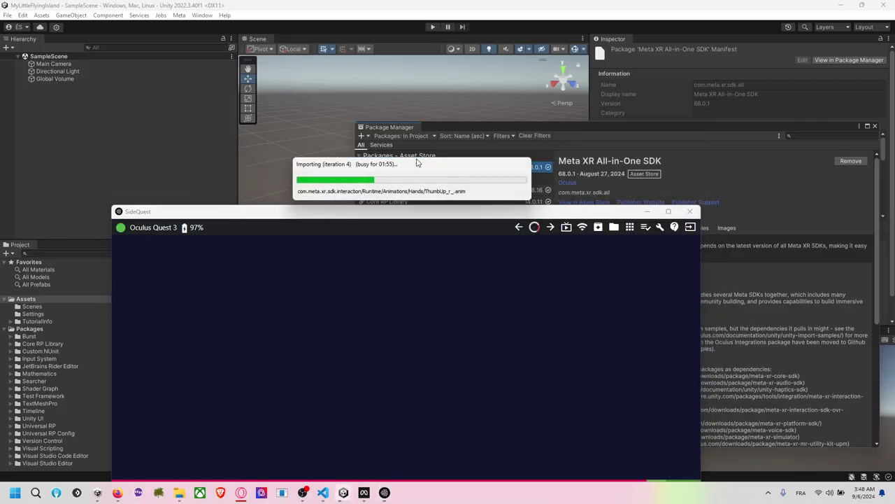
{"action": "left_click", "coordinate": [380, 211]}
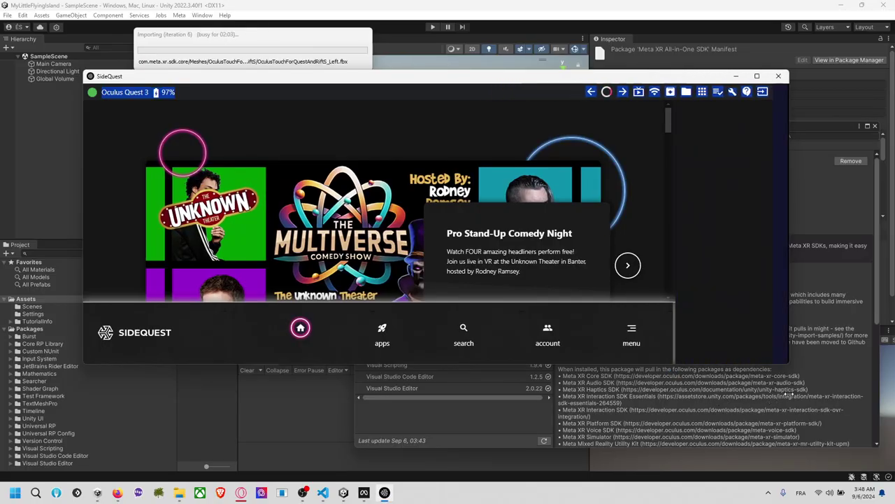
{"action": "left_click_drag", "start_coordinate": [460, 78], "coordinate": [459, 102]}
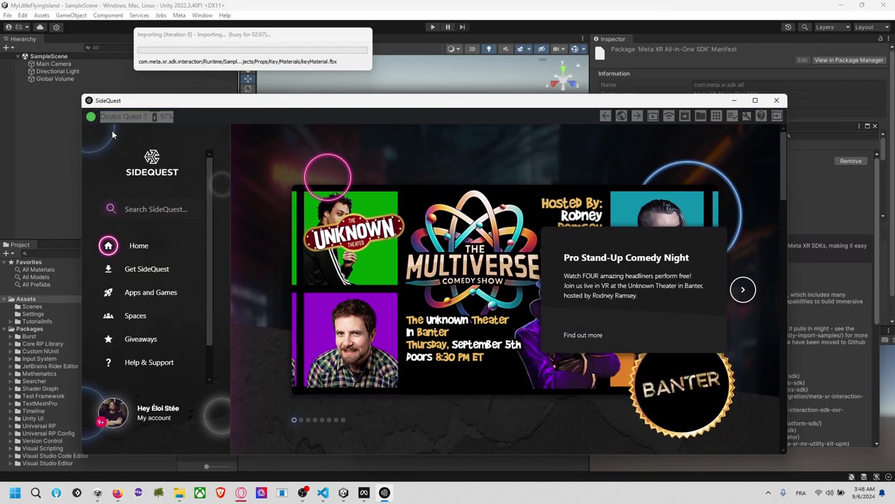
{"action": "left_click_drag", "start_coordinate": [142, 117], "coordinate": [163, 121]}
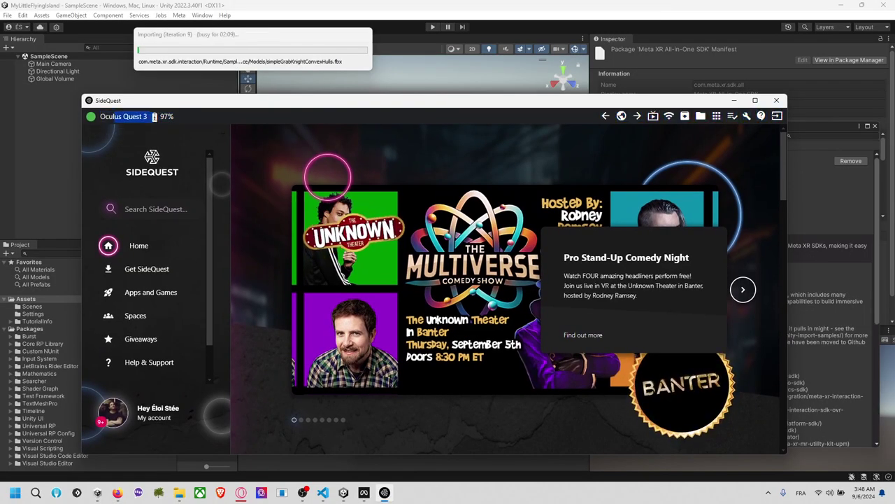
{"action": "double_click", "coordinate": [164, 121]}
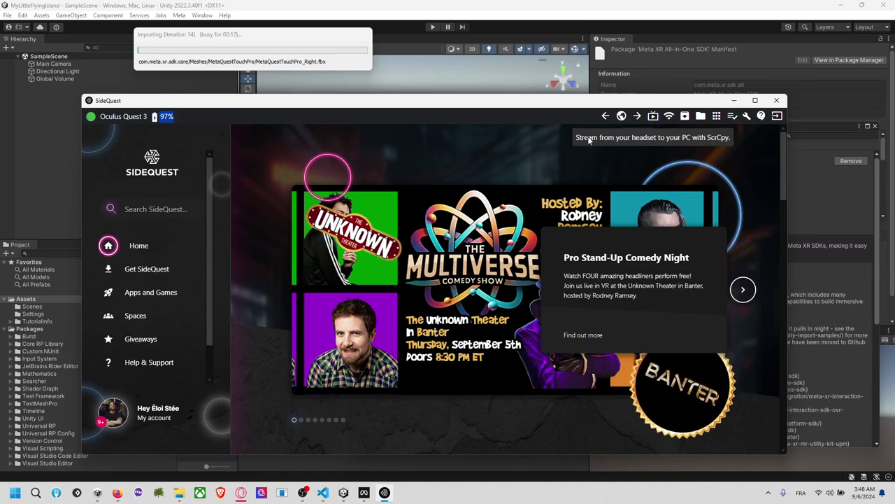
Open SideQuest's streaming options and set the crop to 2000:2000:0:0.
{"action": "left_click", "coordinate": [653, 117]}
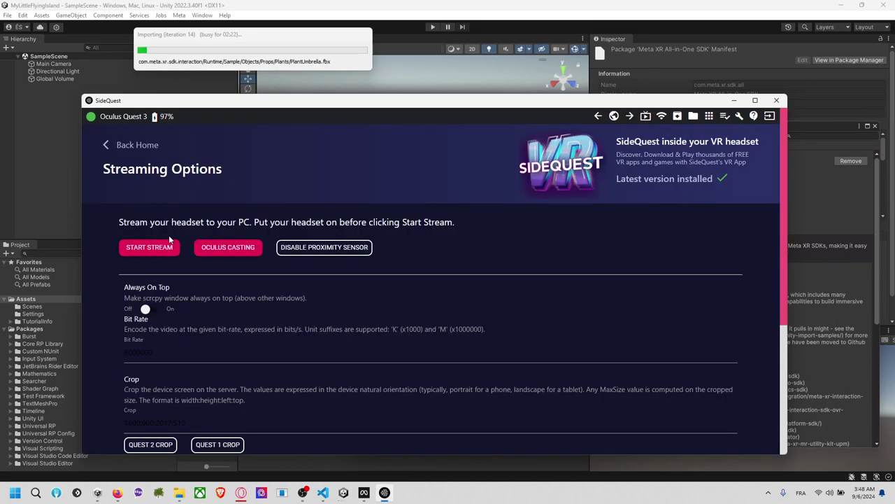
{"action": "scroll", "coordinate": [169, 240], "scroll_direction": "down", "scroll_amount": 2}
{"action": "triple_click", "coordinate": [154, 329]}
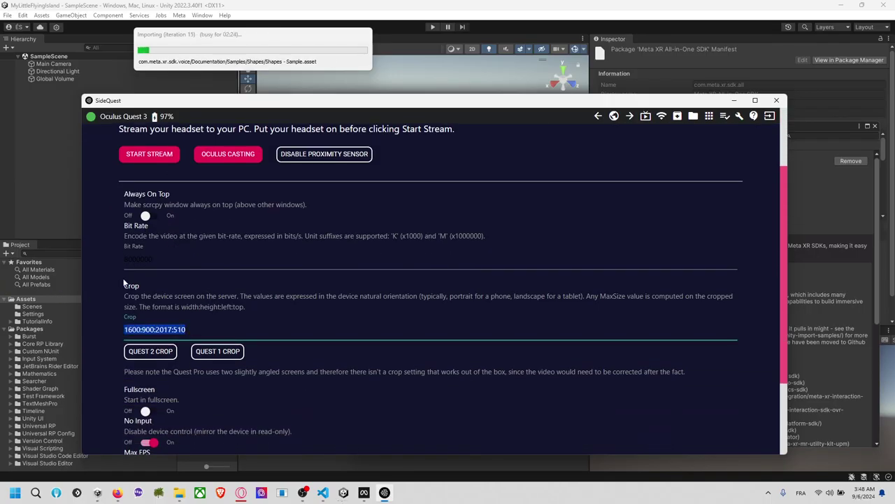
{"action": "type", "text": "201"}
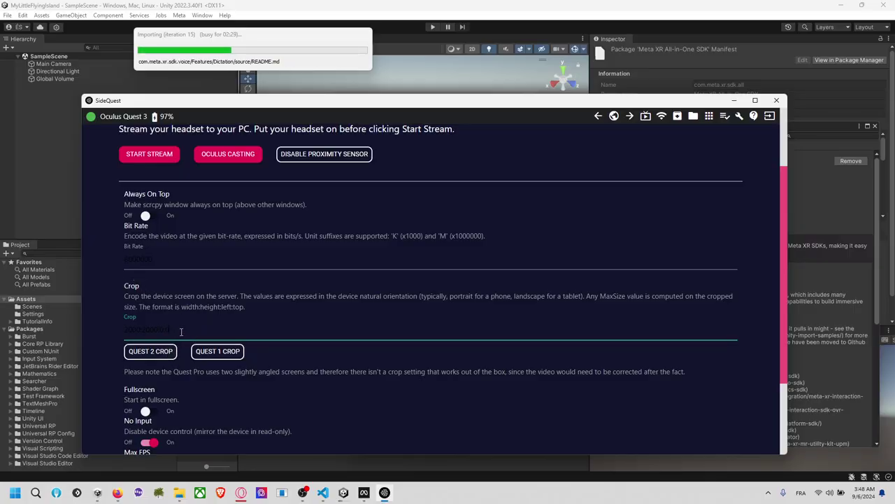
{"action": "left_click_drag", "start_coordinate": [181, 332], "coordinate": [56, 327]}
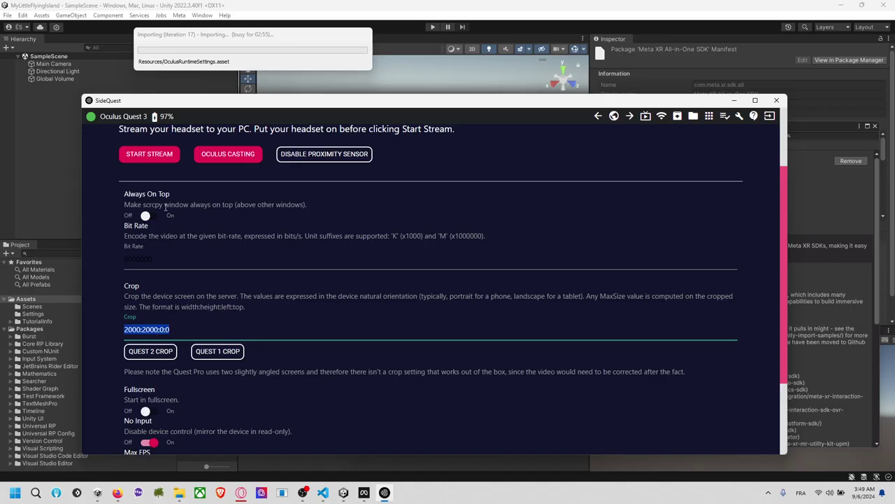
Start the headset stream, move the stream window to check the picture and close it.
{"action": "left_click", "coordinate": [167, 162]}
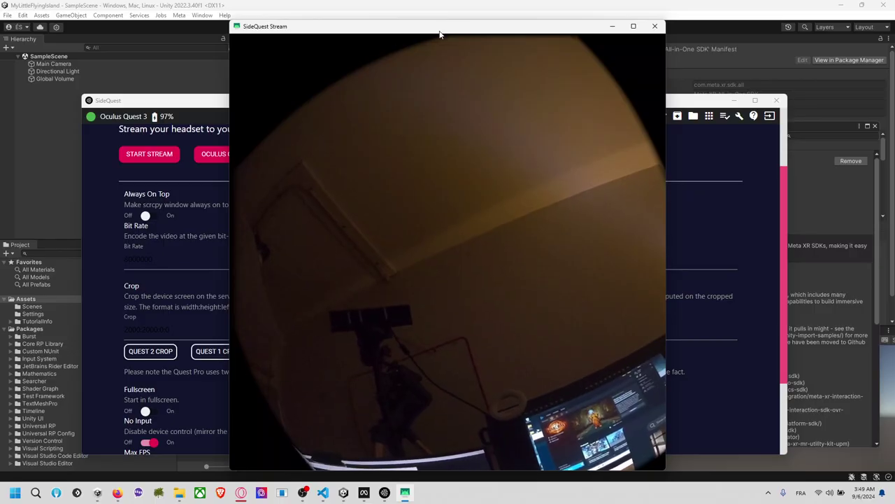
{"action": "left_click_drag", "start_coordinate": [472, 28], "coordinate": [429, 125]}
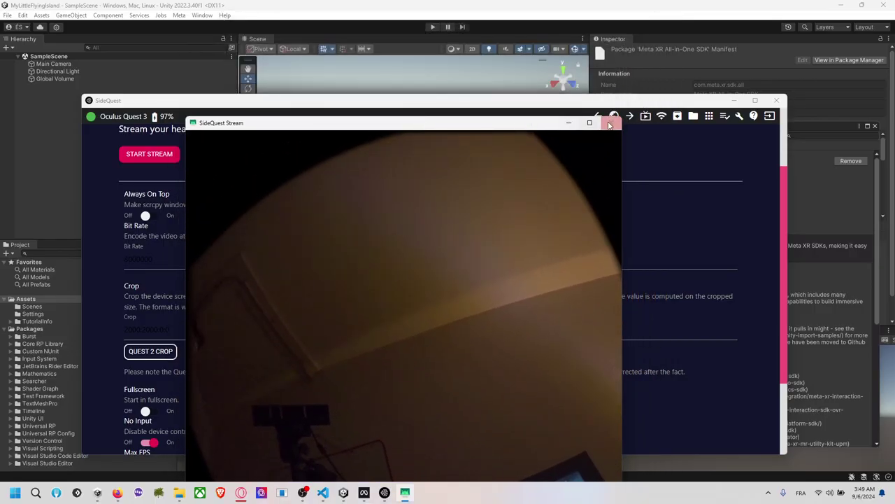
{"action": "left_click", "coordinate": [608, 126]}
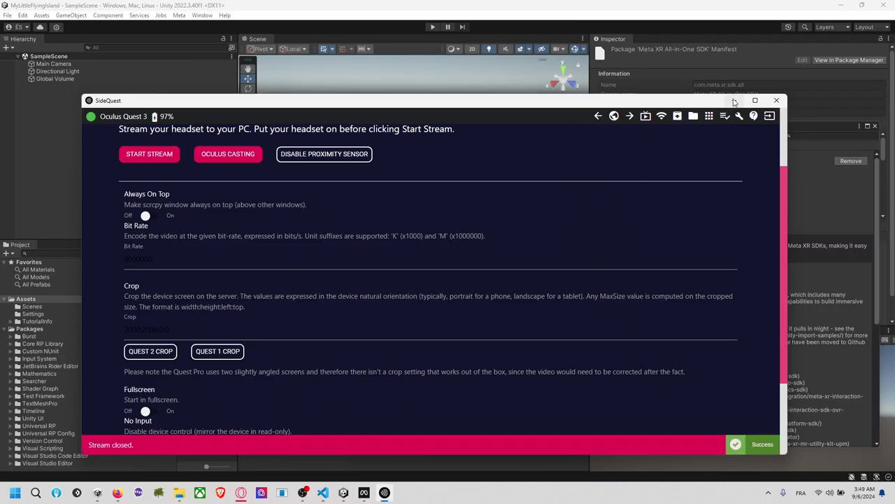
Minimise SideQuest and restart the Unity Editor to complete the OVRPlugin update.
{"action": "left_click", "coordinate": [734, 100]}
{"action": "left_click_drag", "start_coordinate": [484, 216], "coordinate": [351, 135]}
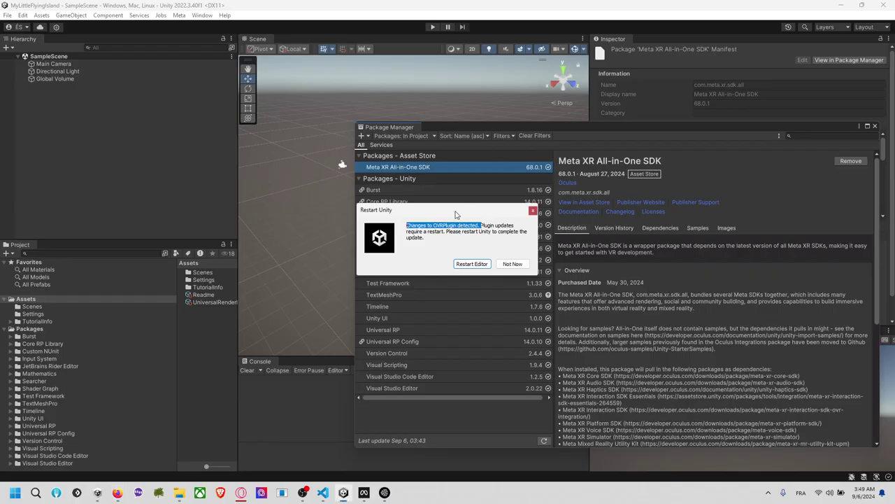
{"action": "left_click", "coordinate": [473, 263]}
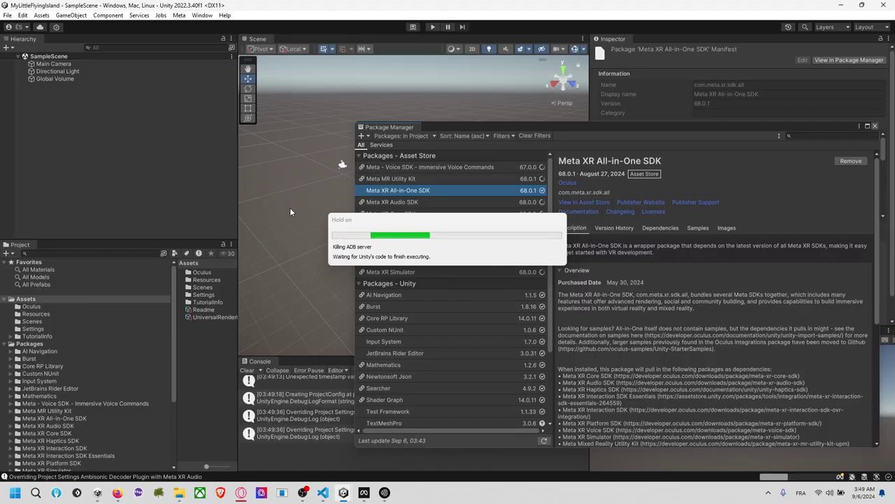
Switch to the browser, close the Meta XR All-in-One SDK Asset Store page and return to the Workshop-Day issue.
{"action": "key", "text": "alt+Tab"}
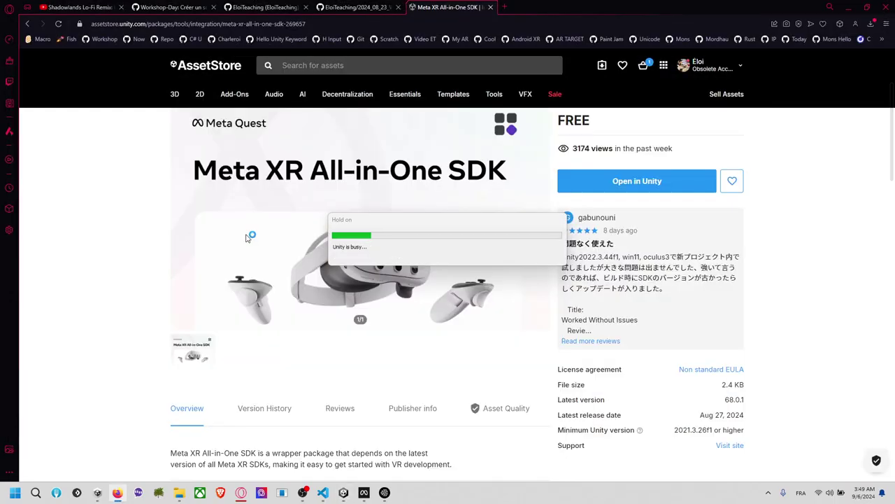
{"action": "mouse_move", "coordinate": [455, 89]}
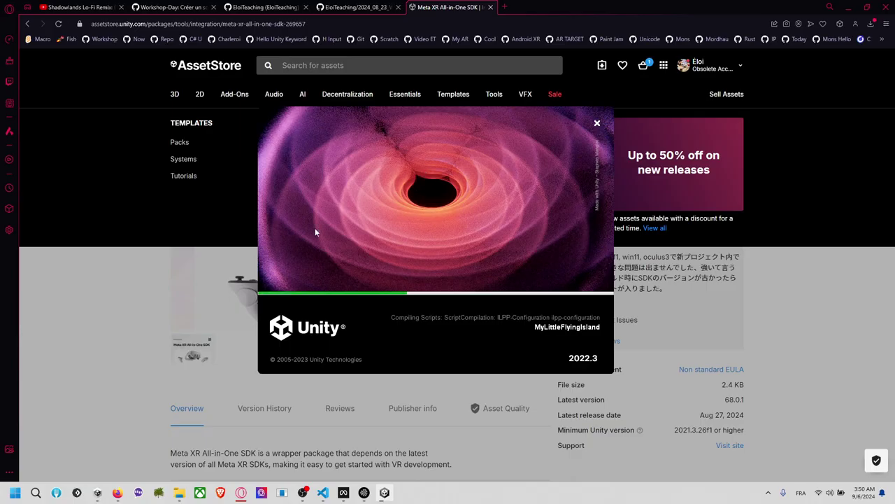
{"action": "left_click", "coordinate": [162, 296]}
{"action": "scroll", "coordinate": [182, 247], "scroll_direction": "up", "scroll_amount": 3}
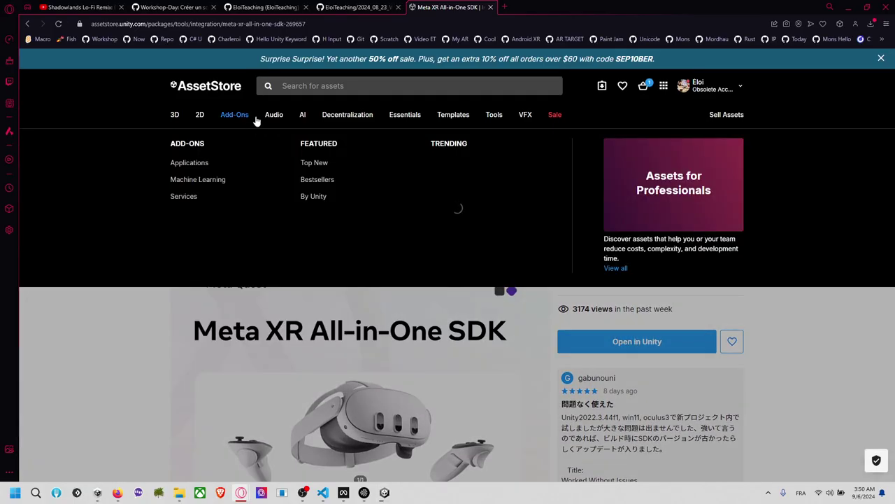
{"action": "left_click", "coordinate": [491, 7]}
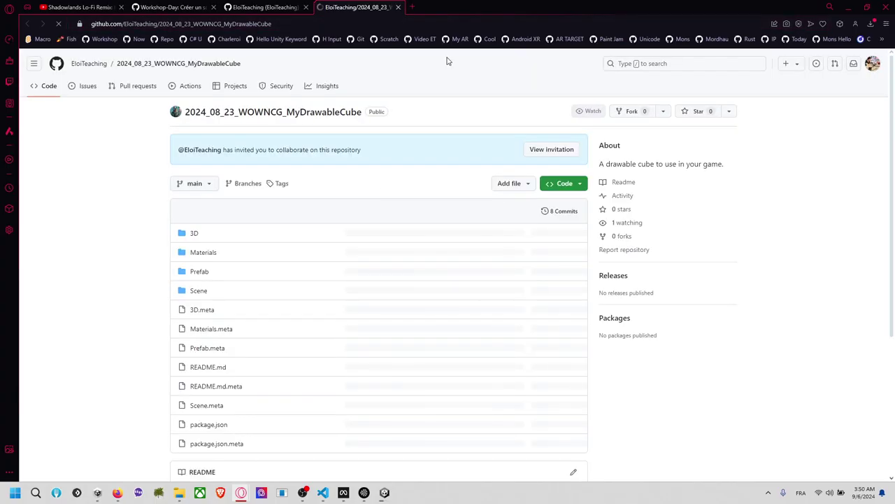
{"action": "left_click", "coordinate": [168, 7]}
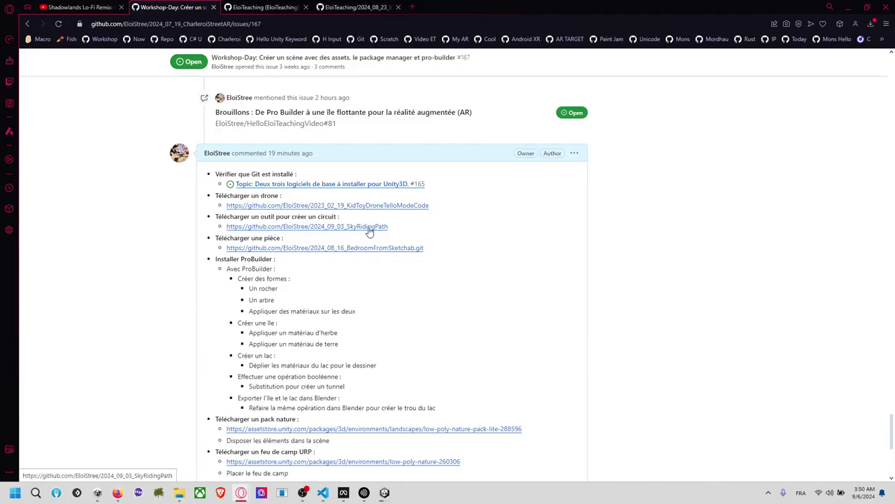
Open the 2023_02_19_KidToyDroneTelloModeCode repository from the workshop issue in a new tab and examine its README and file list.
{"action": "middle_click", "coordinate": [382, 206]}
{"action": "left_click", "coordinate": [272, 12]}
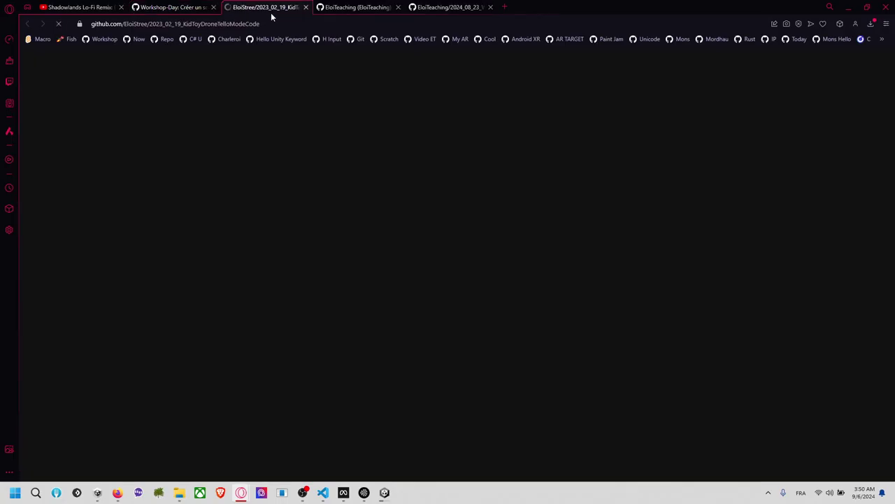
{"action": "scroll", "coordinate": [336, 213], "scroll_direction": "down", "scroll_amount": 7}
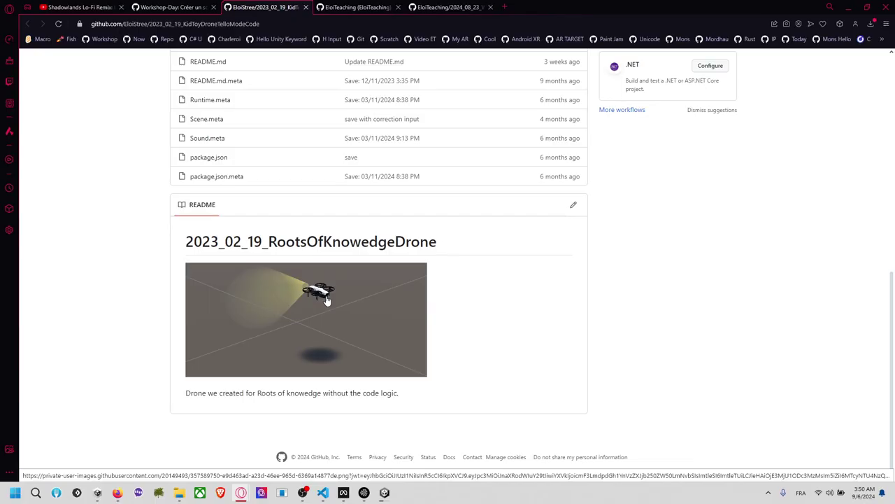
{"action": "scroll", "coordinate": [326, 299], "scroll_direction": "up", "scroll_amount": 1}
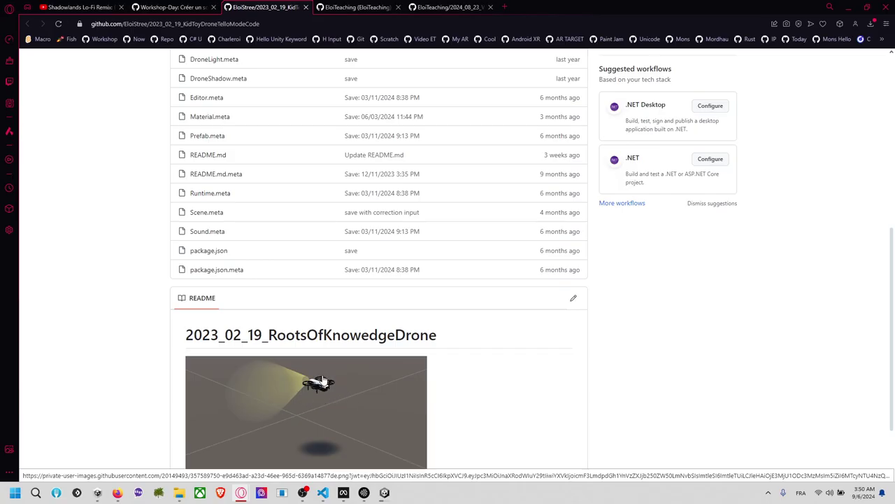
{"action": "scroll", "coordinate": [332, 395], "scroll_direction": "up", "scroll_amount": 1}
{"action": "scroll", "coordinate": [336, 378], "scroll_direction": "down", "scroll_amount": 2}
{"action": "scroll", "coordinate": [340, 363], "scroll_direction": "up", "scroll_amount": 3}
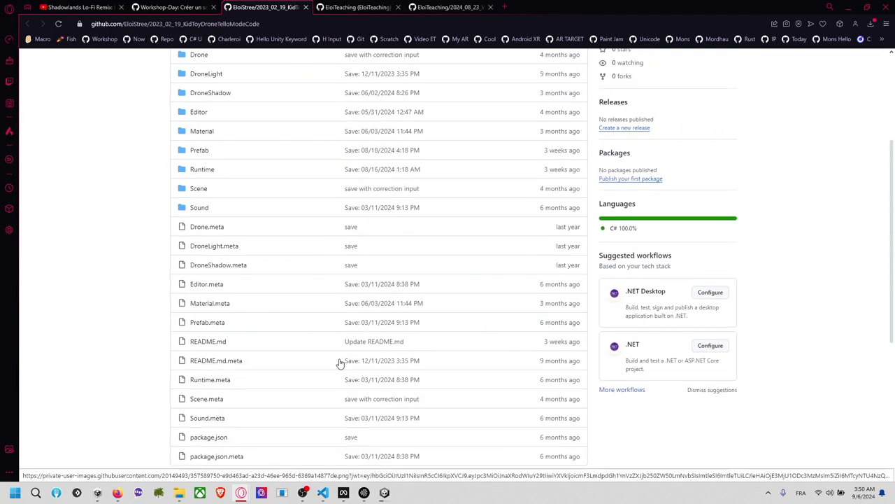
{"action": "scroll", "coordinate": [339, 364], "scroll_direction": "up", "scroll_amount": 2}
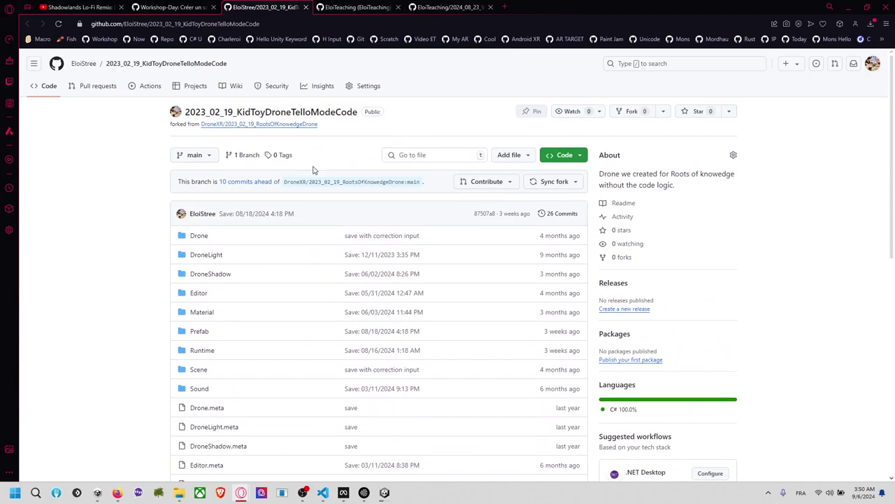
Return to the workshop issue, open the 2024_09_03_SkyRidingPath repository and examine the images in its README.
{"action": "left_click", "coordinate": [190, 7]}
{"action": "left_click", "coordinate": [340, 227]}
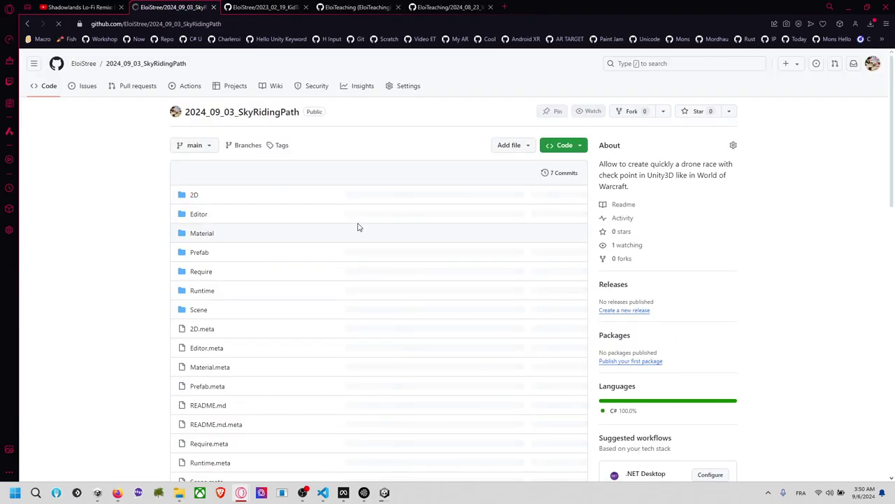
{"action": "scroll", "coordinate": [357, 226], "scroll_direction": "down", "scroll_amount": 8}
{"action": "scroll", "coordinate": [358, 226], "scroll_direction": "down", "scroll_amount": 1}
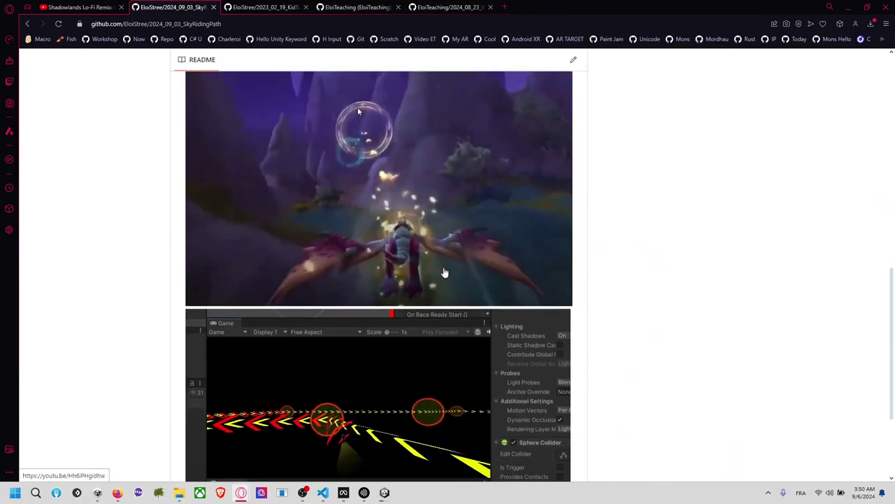
Return to the workshop issue and open the 2024_08_16_BedroomFromSketchab repository linked under "Télécharger une pièce".
{"action": "scroll", "coordinate": [360, 316], "scroll_direction": "down", "scroll_amount": 1}
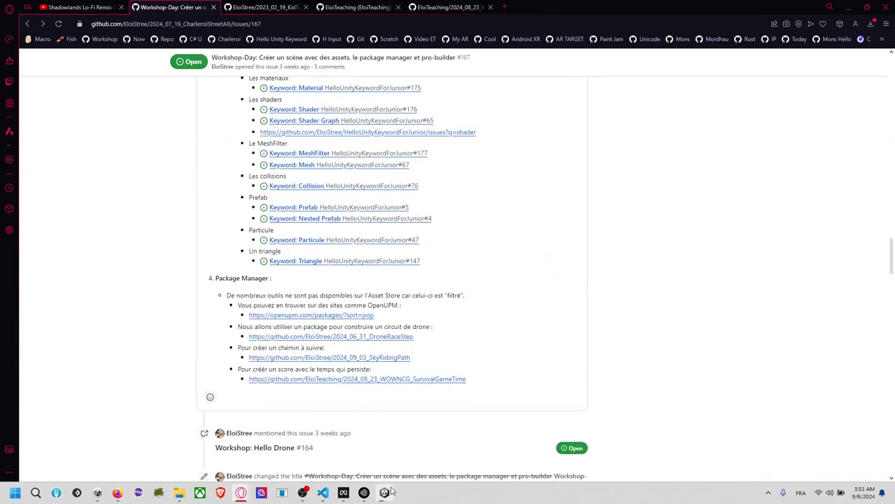
{"action": "scroll", "coordinate": [227, 226], "scroll_direction": "down", "scroll_amount": 20}
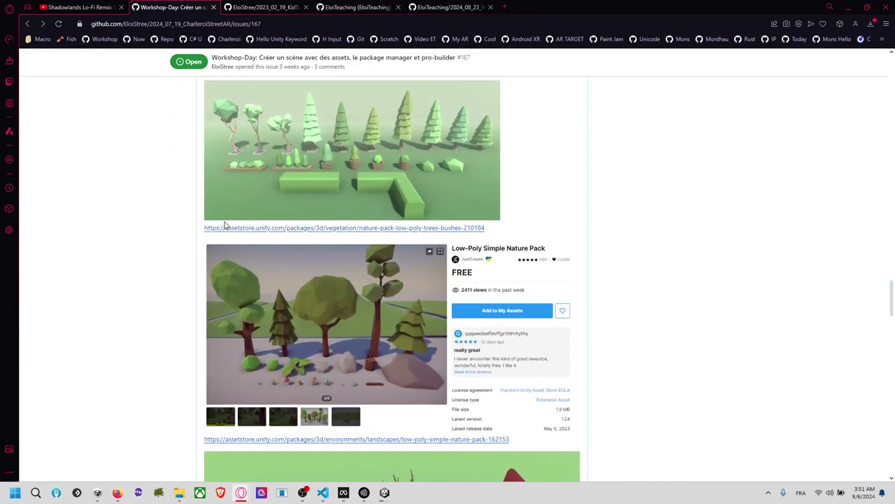
{"action": "scroll", "coordinate": [228, 225], "scroll_direction": "down", "scroll_amount": 15}
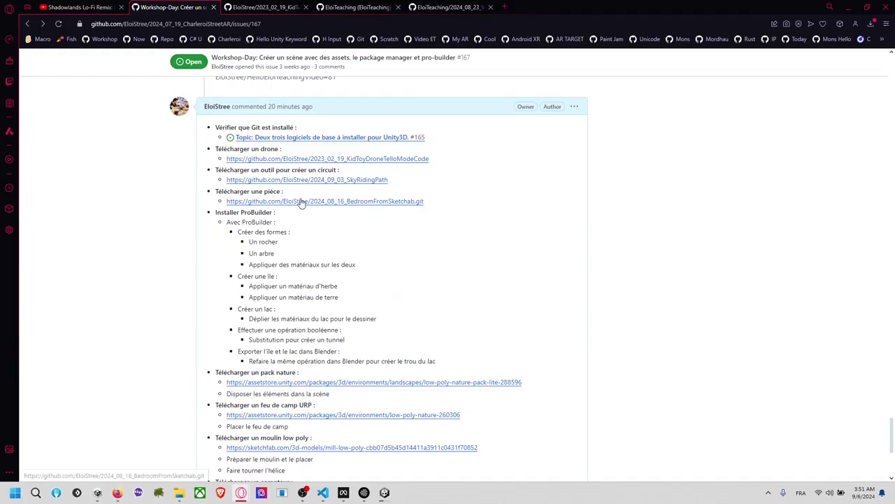
{"action": "left_click", "coordinate": [273, 201]}
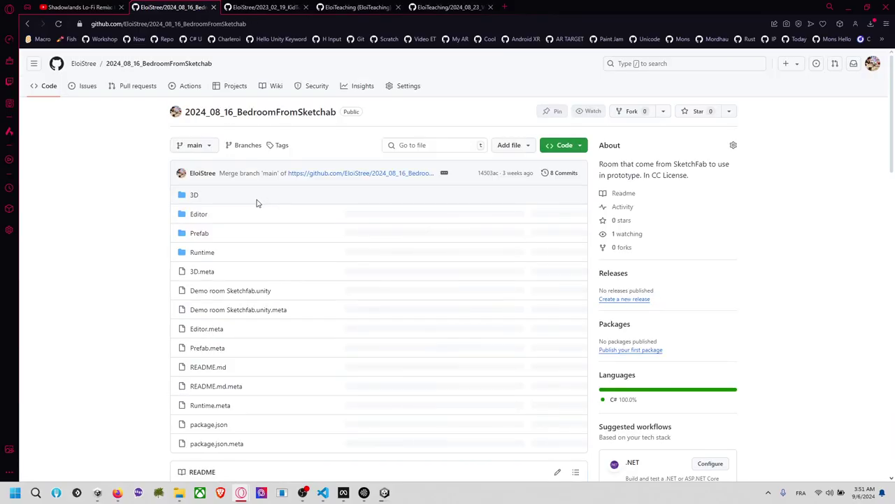
Examine the room models, their Unity screenshots and the Sketchfab source links in the BedroomFromSketchab README.
{"action": "scroll", "coordinate": [258, 200], "scroll_direction": "down", "scroll_amount": 6}
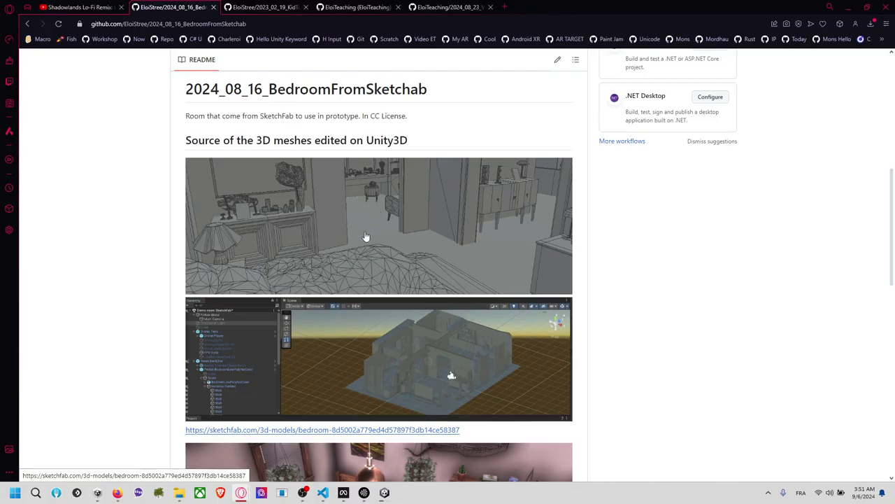
{"action": "scroll", "coordinate": [340, 232], "scroll_direction": "down", "scroll_amount": 2}
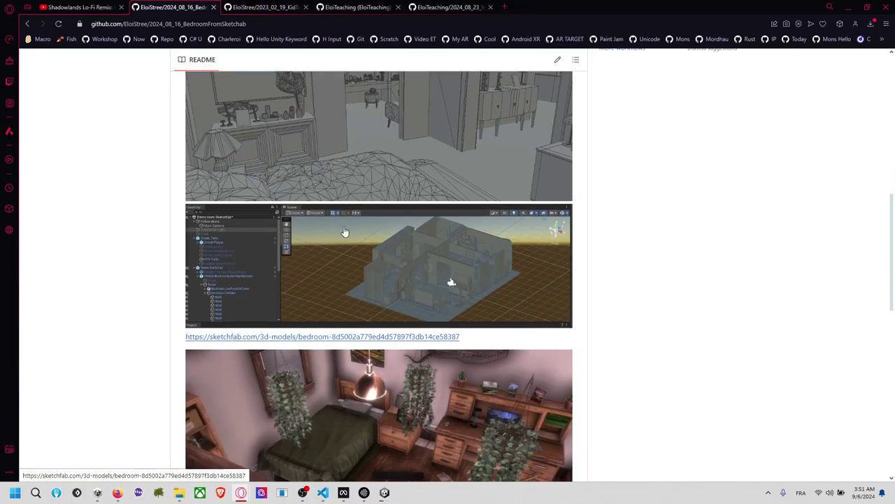
{"action": "scroll", "coordinate": [560, 261], "scroll_direction": "down", "scroll_amount": 1}
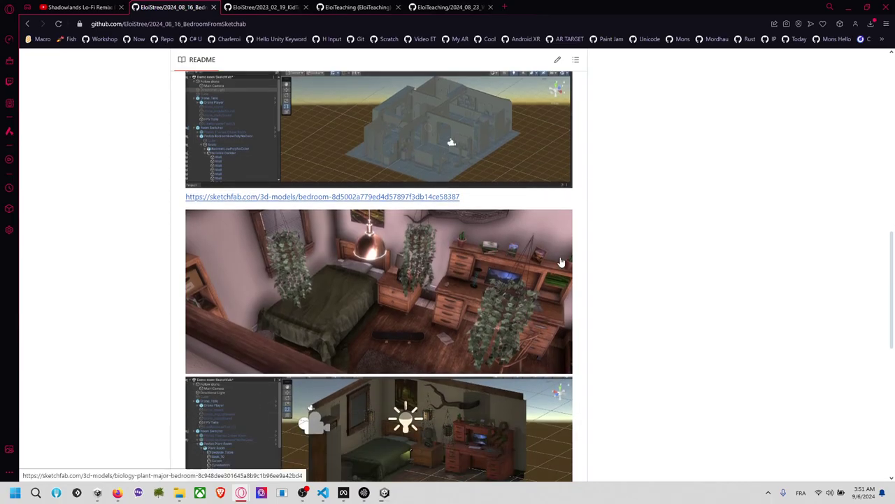
{"action": "scroll", "coordinate": [561, 261], "scroll_direction": "up", "scroll_amount": 4}
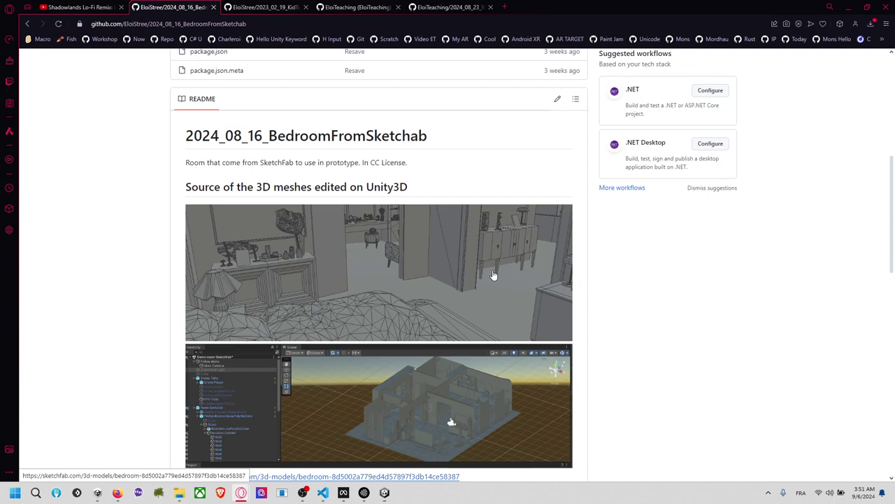
{"action": "scroll", "coordinate": [493, 275], "scroll_direction": "down", "scroll_amount": 3}
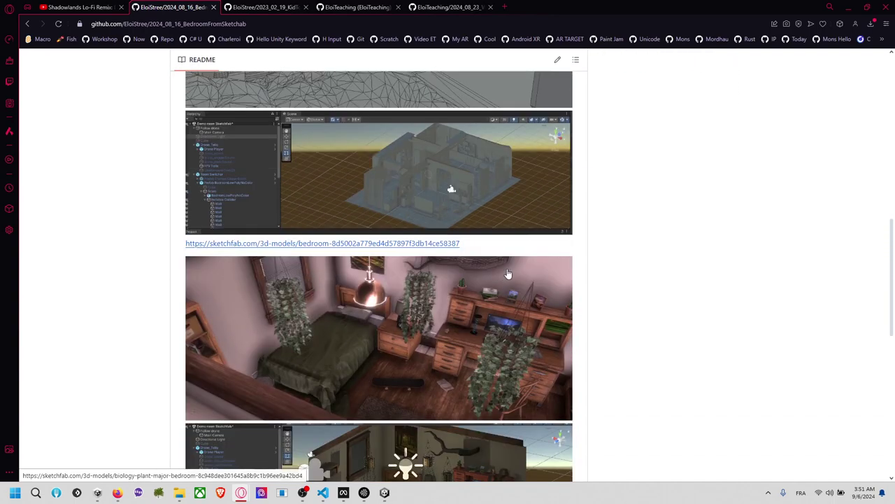
{"action": "scroll", "coordinate": [552, 268], "scroll_direction": "down", "scroll_amount": 1}
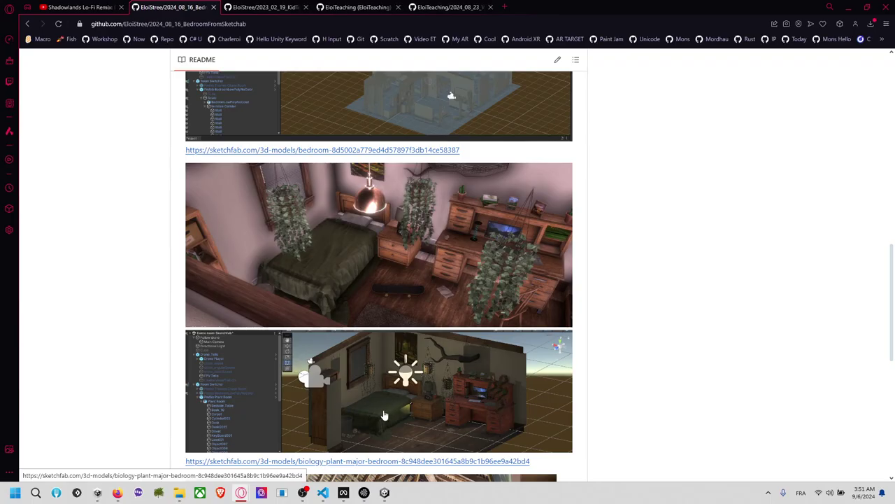
{"action": "scroll", "coordinate": [576, 327], "scroll_direction": "down", "scroll_amount": 1}
{"action": "scroll", "coordinate": [576, 328], "scroll_direction": "down", "scroll_amount": 1}
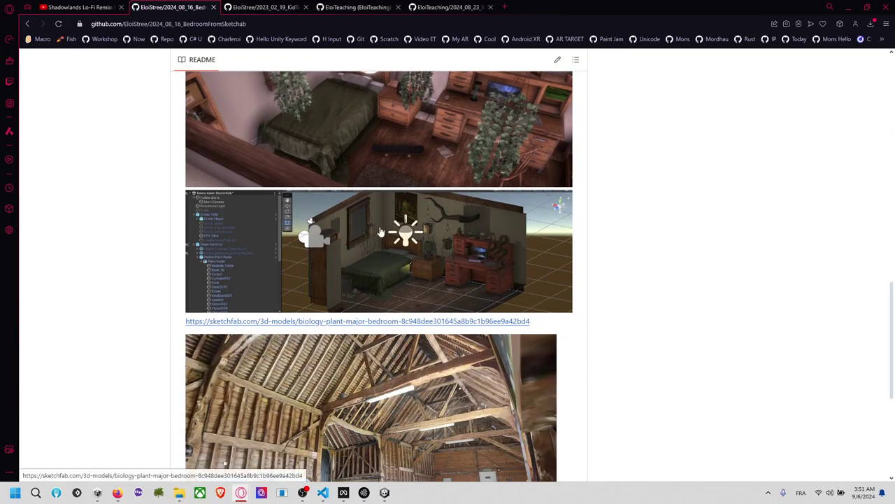
{"action": "scroll", "coordinate": [586, 282], "scroll_direction": "down", "scroll_amount": 2}
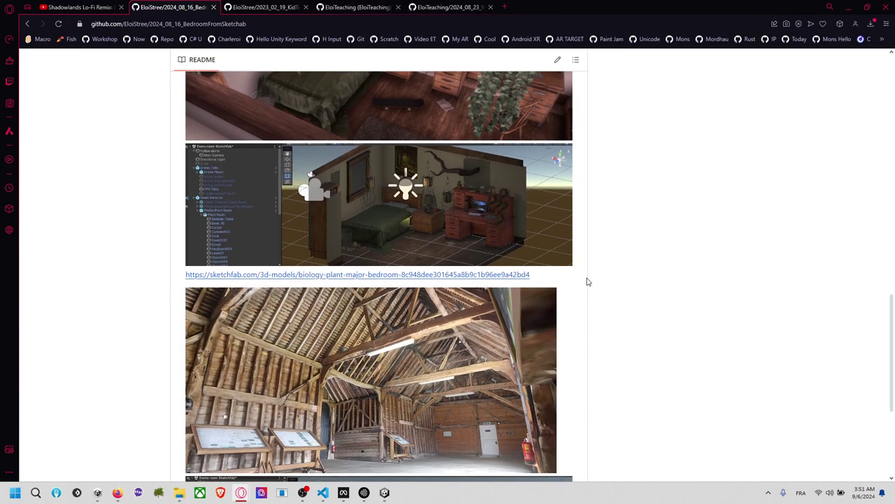
{"action": "scroll", "coordinate": [402, 271], "scroll_direction": "down", "scroll_amount": 1}
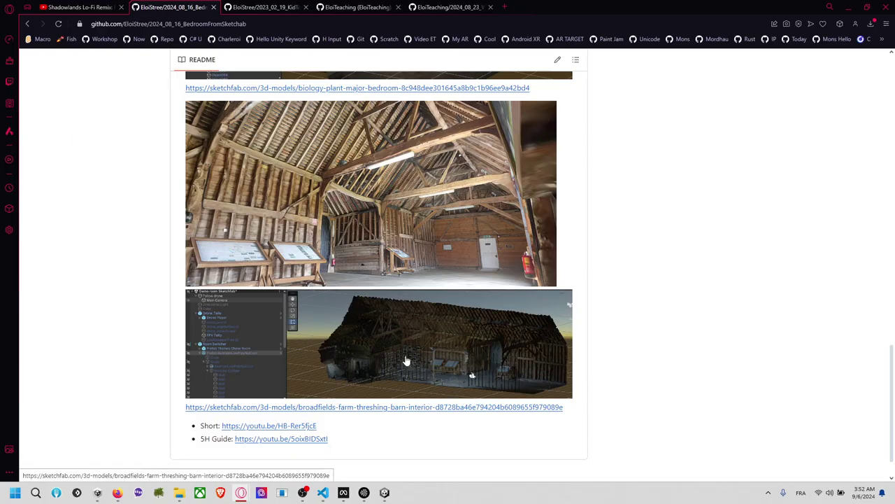
{"action": "scroll", "coordinate": [411, 348], "scroll_direction": "up", "scroll_amount": 15}
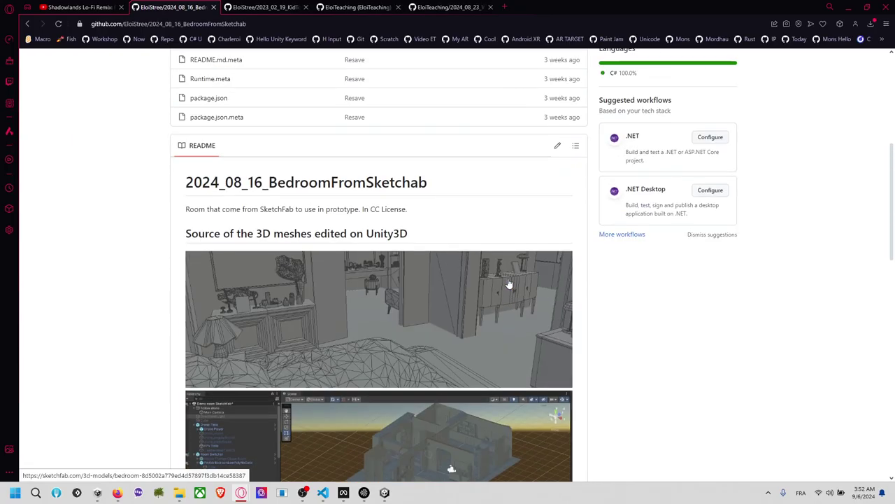
{"action": "scroll", "coordinate": [296, 240], "scroll_direction": "down", "scroll_amount": 12}
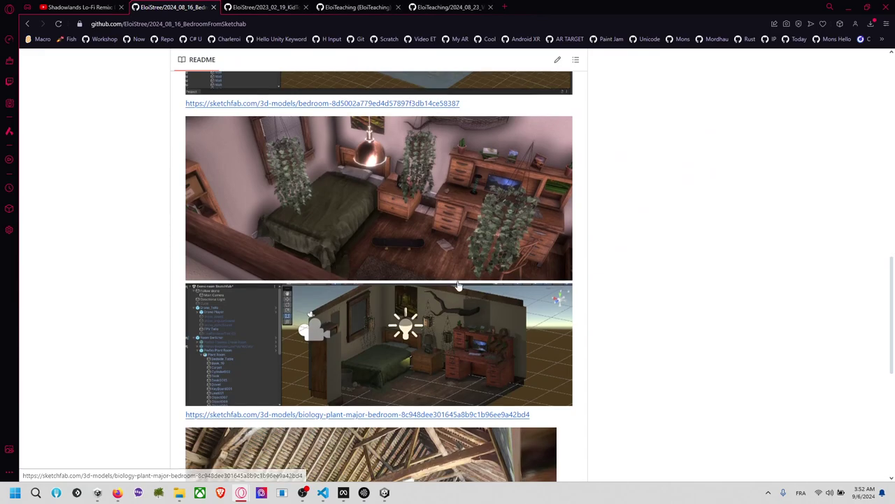
{"action": "scroll", "coordinate": [484, 422], "scroll_direction": "down", "scroll_amount": 3}
{"action": "scroll", "coordinate": [410, 327], "scroll_direction": "down", "scroll_amount": 3}
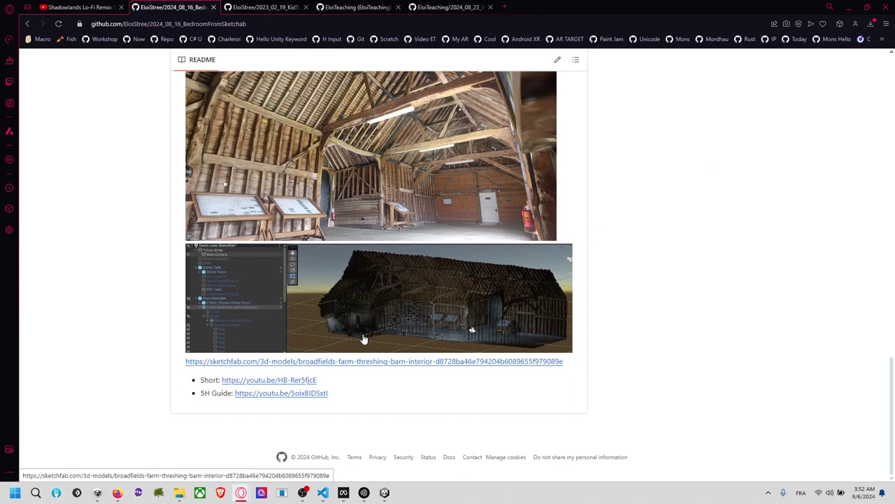
{"action": "scroll", "coordinate": [208, 301], "scroll_direction": "up", "scroll_amount": 3}
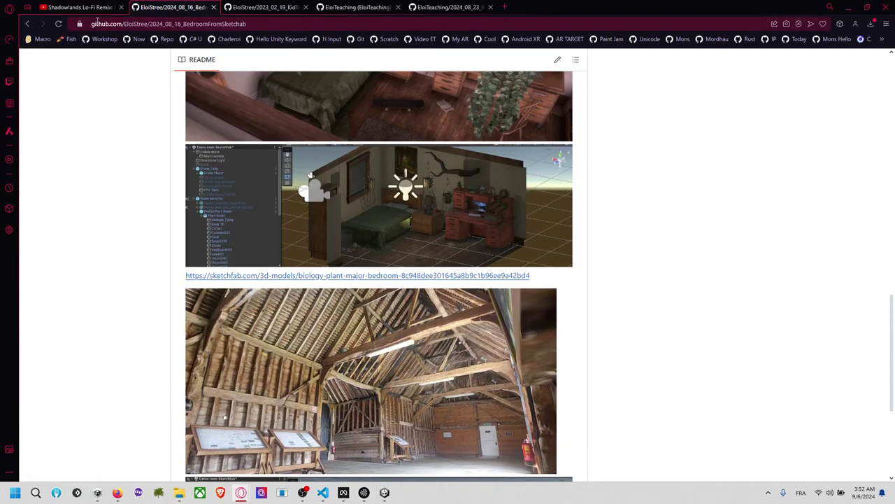
Go back to the Workshop-Day issue and look through its comments down to the newest one.
{"action": "left_click", "coordinate": [26, 25]}
{"action": "scroll", "coordinate": [247, 197], "scroll_direction": "down", "scroll_amount": 5}
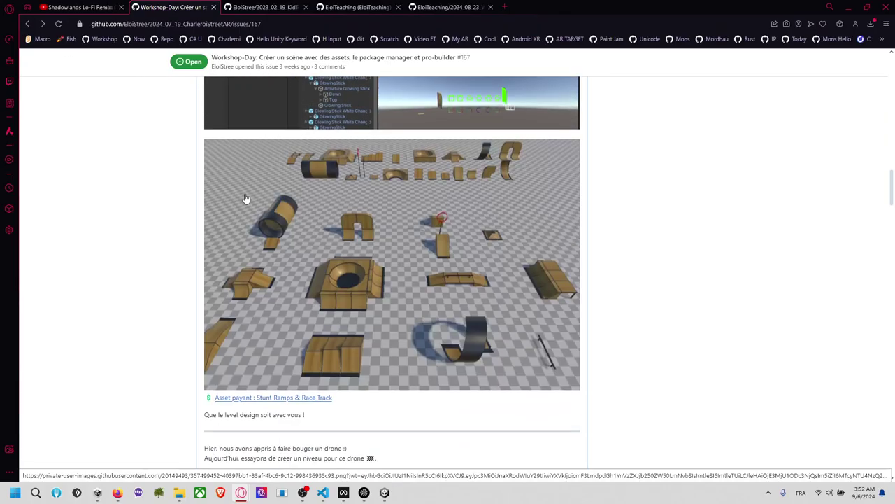
{"action": "scroll", "coordinate": [247, 198], "scroll_direction": "down", "scroll_amount": 15}
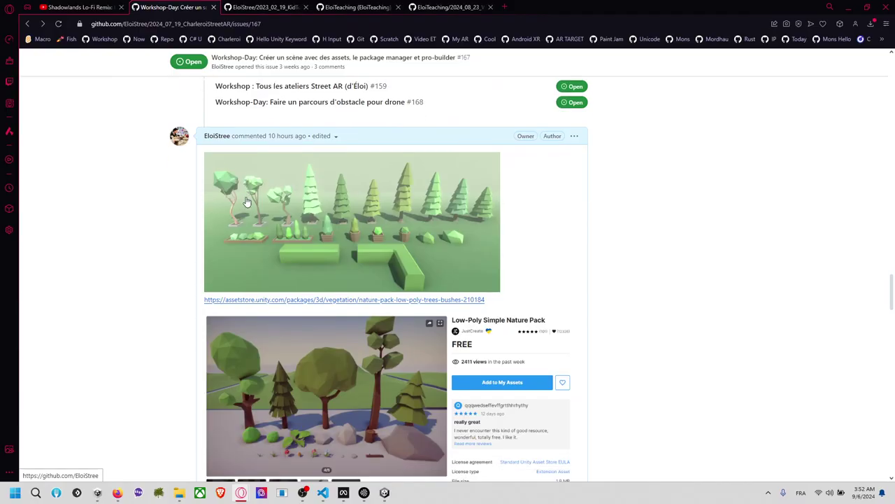
{"action": "scroll", "coordinate": [246, 202], "scroll_direction": "down", "scroll_amount": 15}
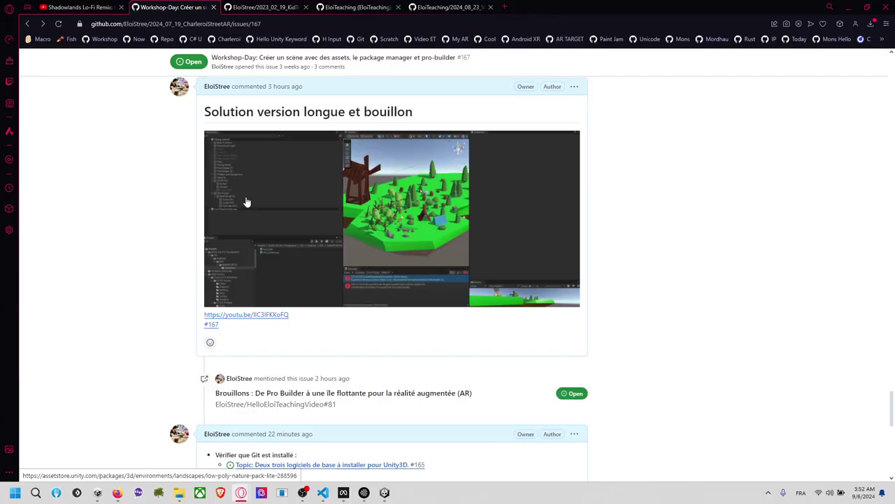
Switch to the Unity Editor and close the floating Package Manager window.
{"action": "left_click", "coordinate": [384, 493]}
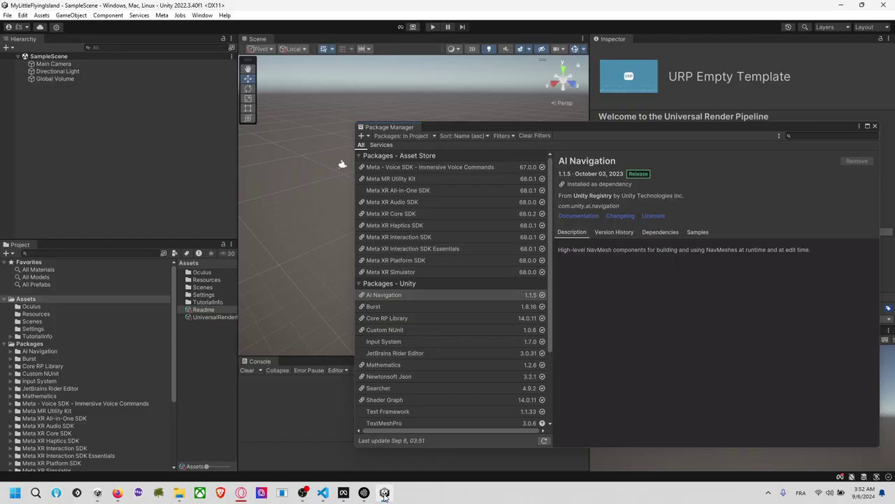
{"action": "left_click_drag", "start_coordinate": [723, 129], "coordinate": [593, 102]}
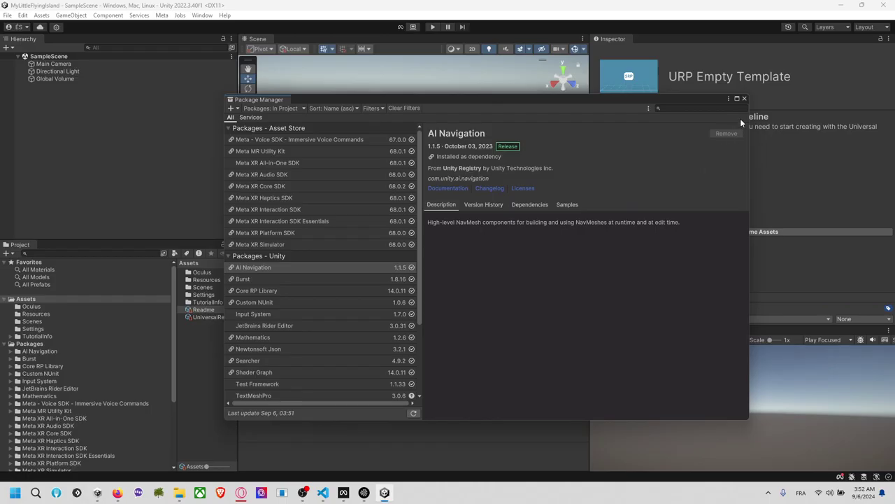
{"action": "left_click", "coordinate": [745, 99]}
{"action": "left_click", "coordinate": [168, 16]}
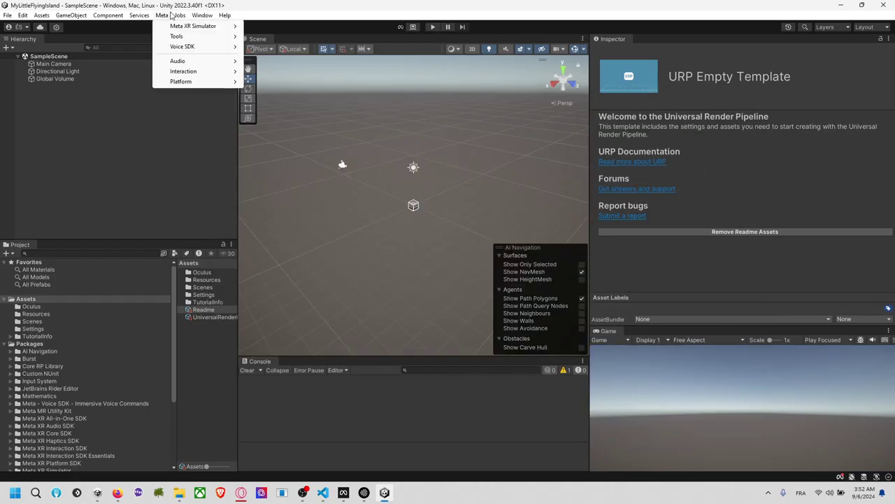
{"action": "left_click", "coordinate": [112, 198]}
Create a folder named 00__Project directly inside Assets.
{"action": "right_click", "coordinate": [91, 299]}
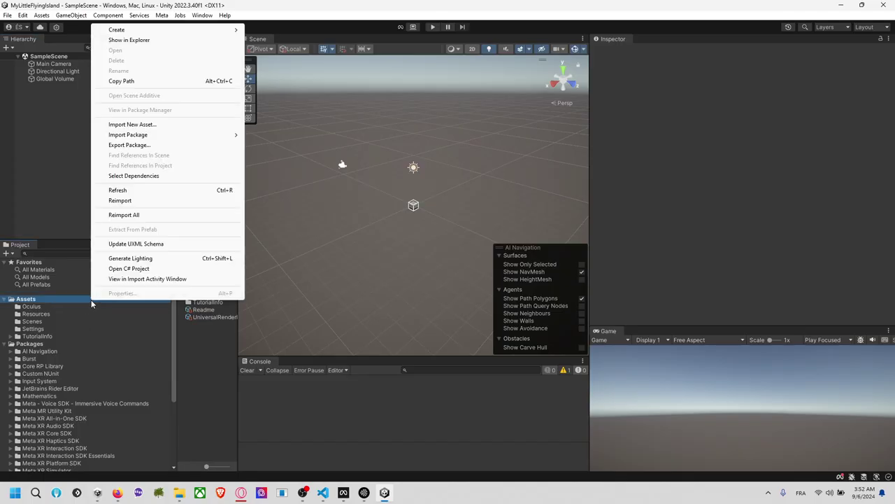
{"action": "mouse_move", "coordinate": [192, 29]}
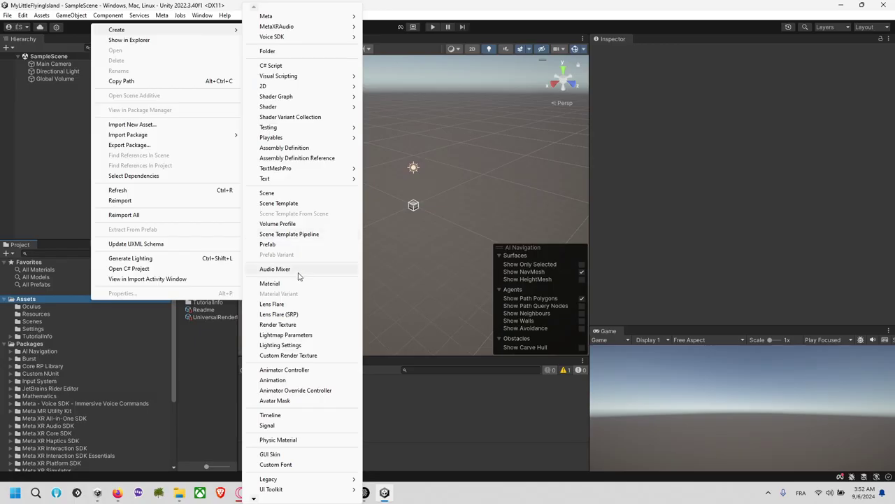
{"action": "left_click", "coordinate": [279, 54]}
{"action": "type", "text": "00_Project"}
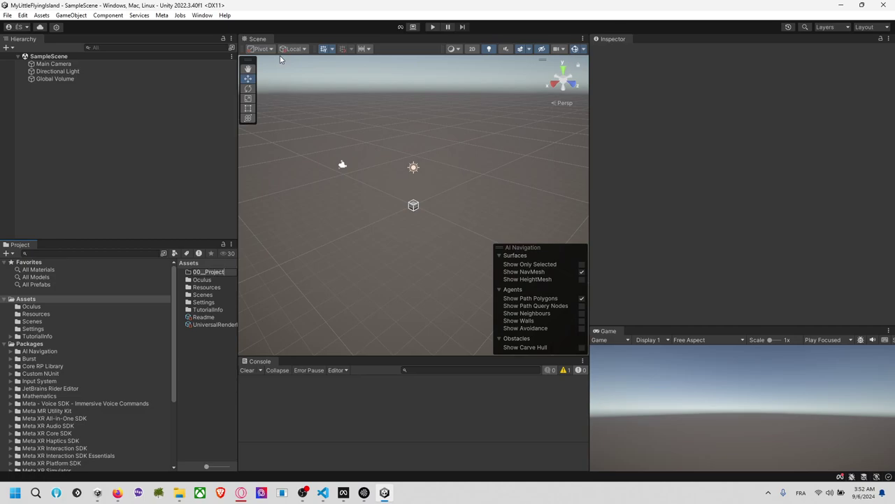
{"action": "key", "text": "Return"}
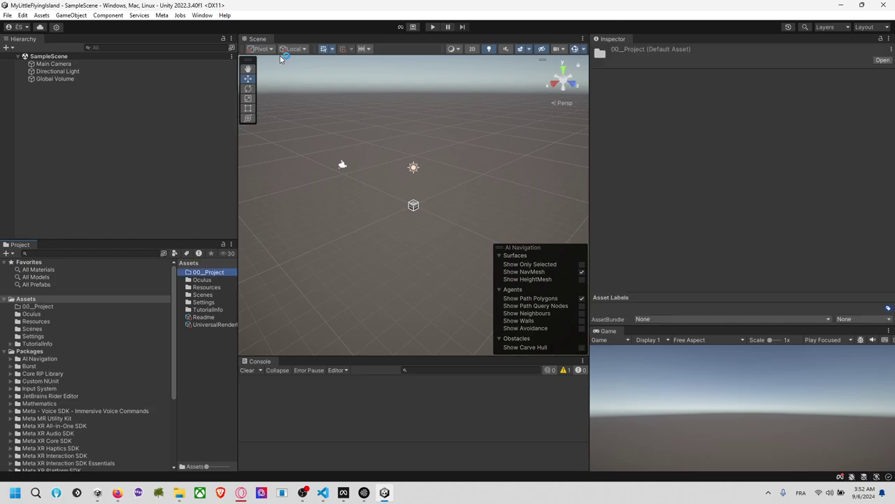
Create a scene named Flying Island XR in the 00__Project folder, with the project browser widened, and open it.
{"action": "left_click", "coordinate": [56, 308]}
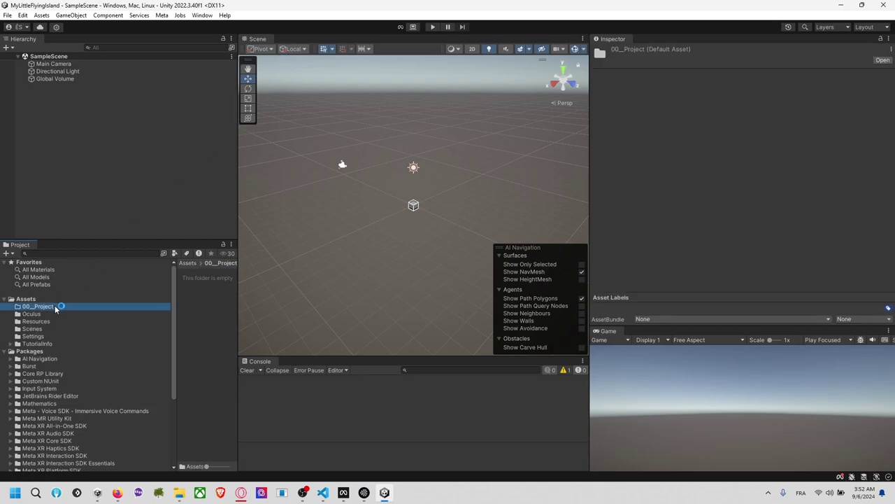
{"action": "left_click_drag", "start_coordinate": [238, 319], "coordinate": [338, 305]}
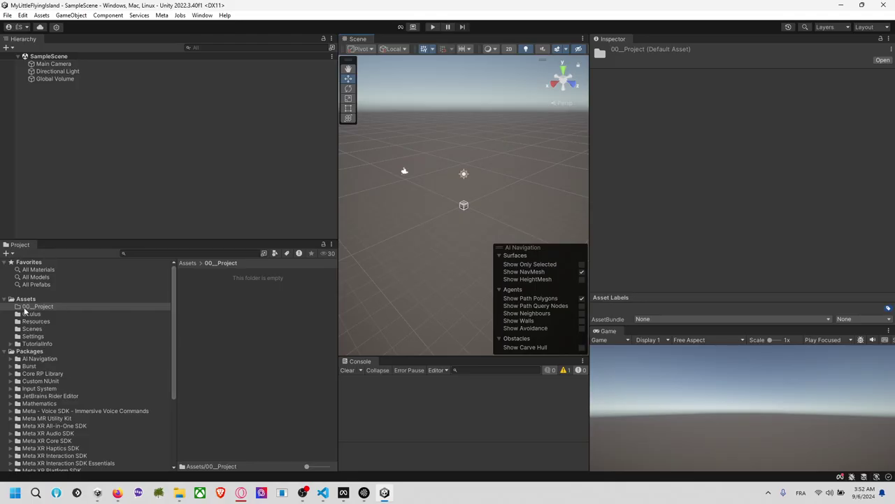
{"action": "right_click", "coordinate": [224, 298]}
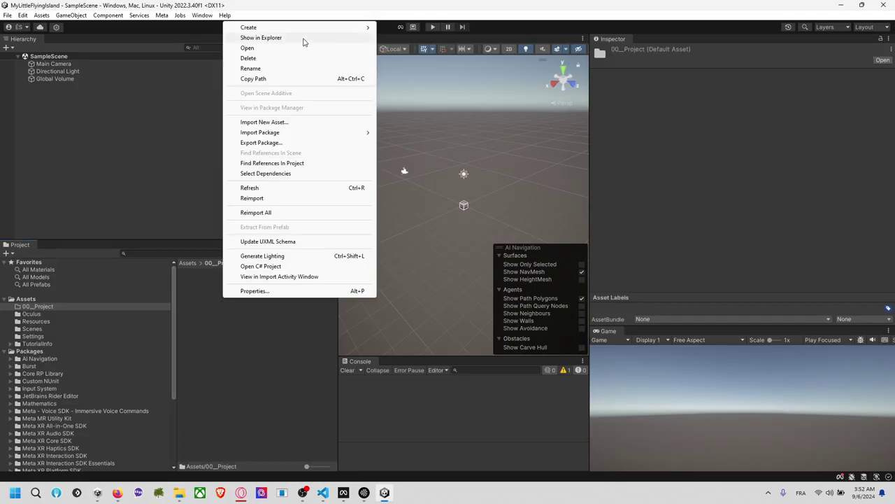
{"action": "mouse_move", "coordinate": [317, 28]}
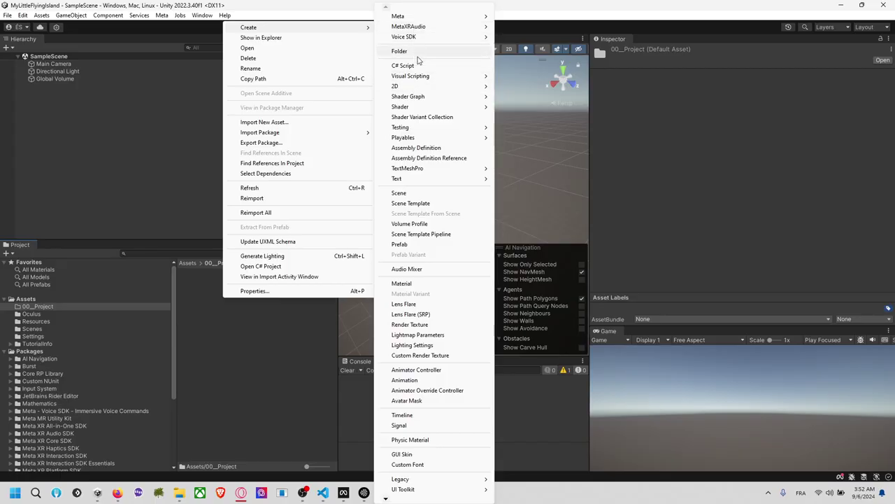
{"action": "left_click", "coordinate": [418, 194]}
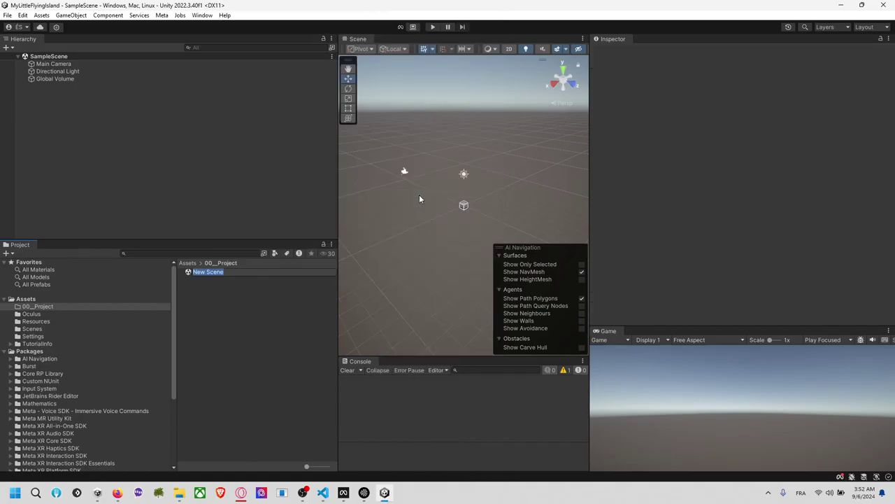
{"action": "type", "text": "Flying Island XR"}
{"action": "key", "text": "Return"}
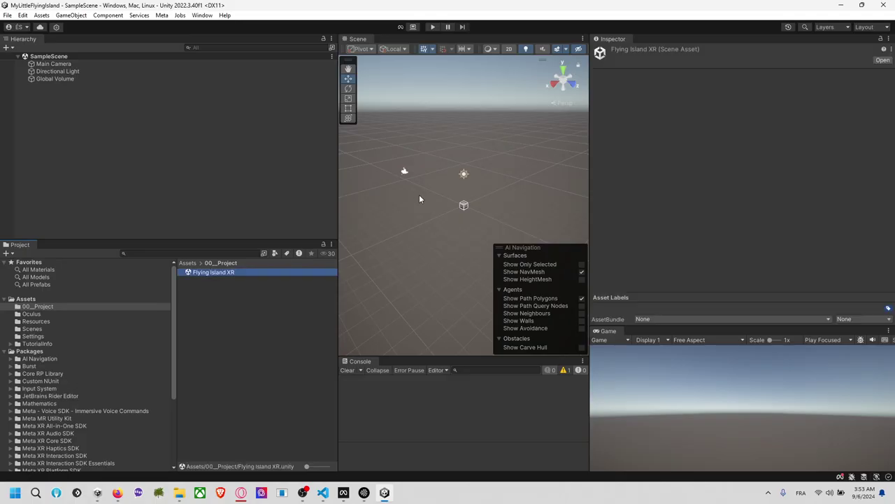
{"action": "double_click", "coordinate": [251, 272]}
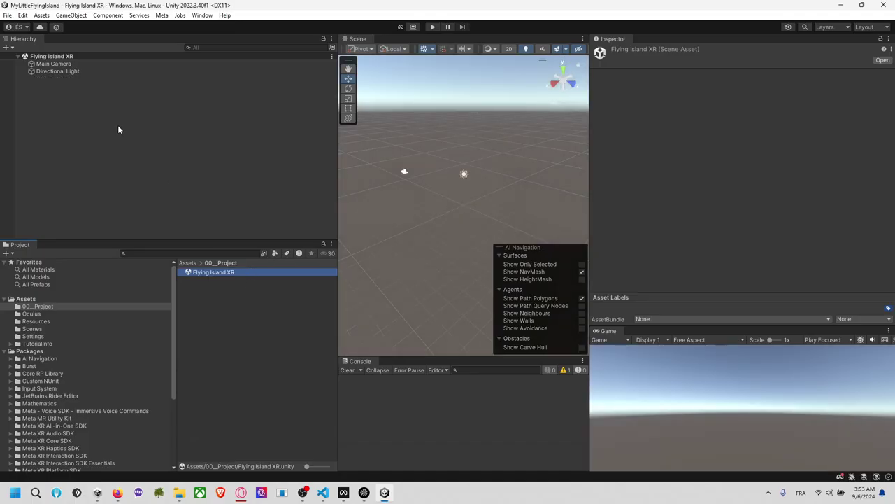
Open Meta's Project Setup Tool, fix all outstanding issues and apply all recommended items for the desktop platform.
{"action": "left_click", "coordinate": [163, 16]}
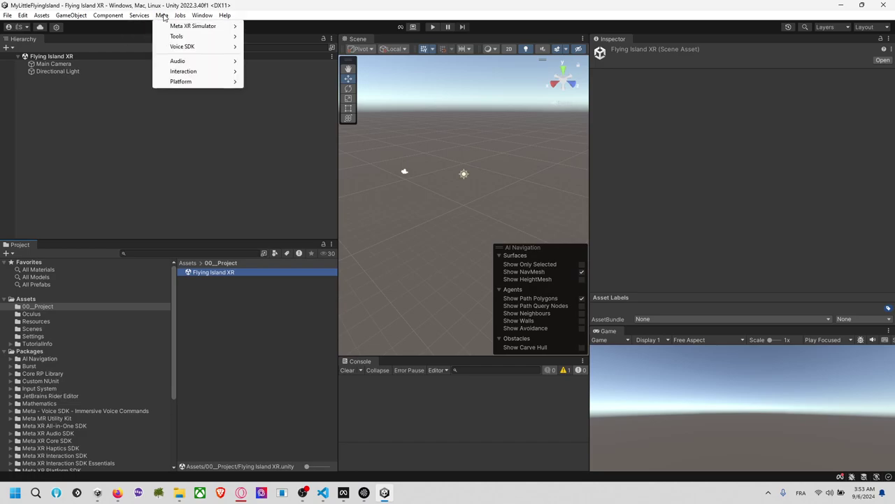
{"action": "mouse_move", "coordinate": [173, 40]}
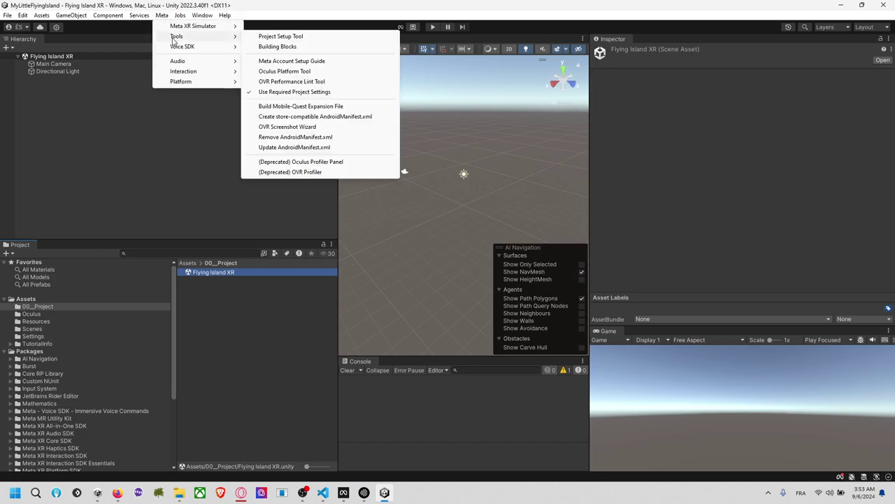
{"action": "left_click", "coordinate": [258, 39]}
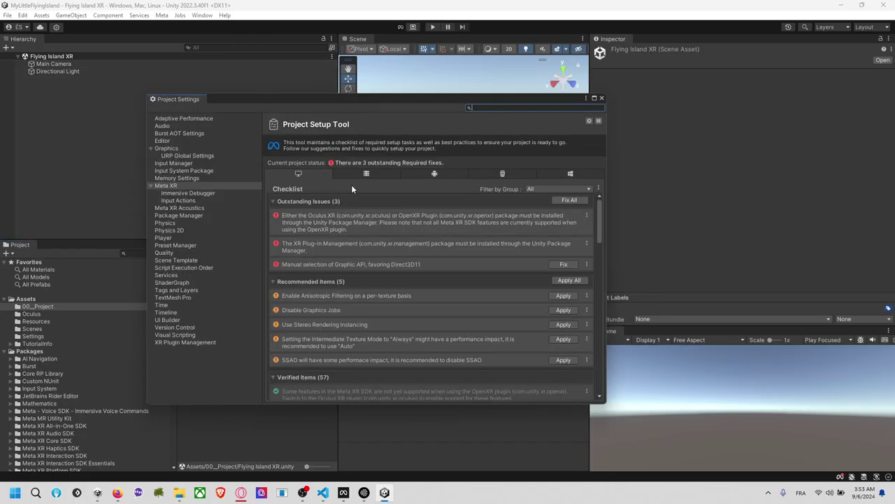
{"action": "left_click", "coordinate": [570, 202]}
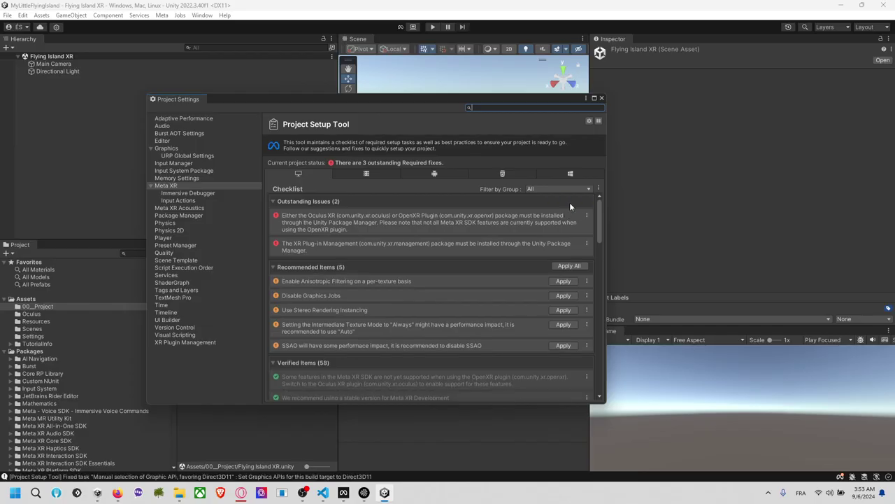
{"action": "left_click", "coordinate": [569, 266]}
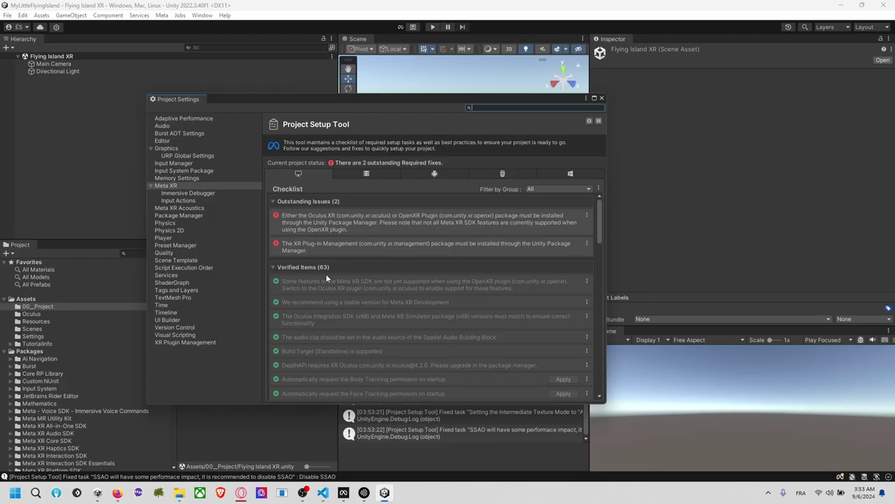
Install XR Plugin Management in the project settings and open the Package Manager while it installs.
{"action": "left_click", "coordinate": [184, 343]}
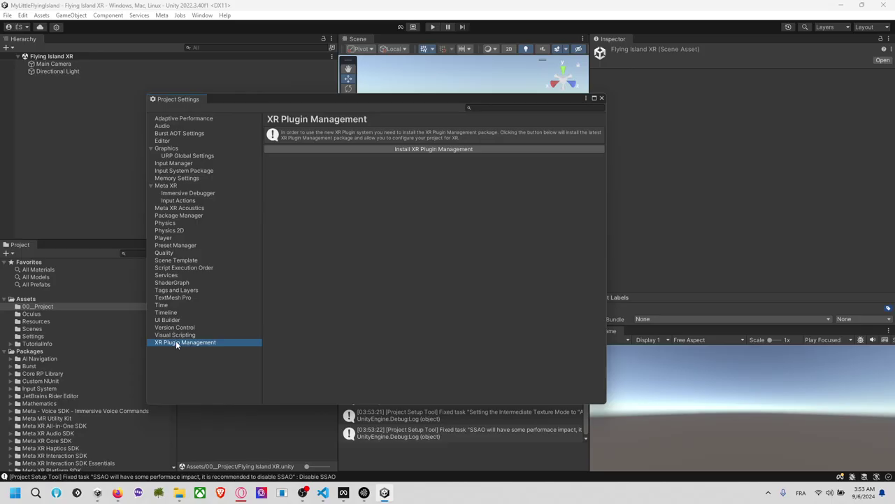
{"action": "left_click", "coordinate": [400, 149]}
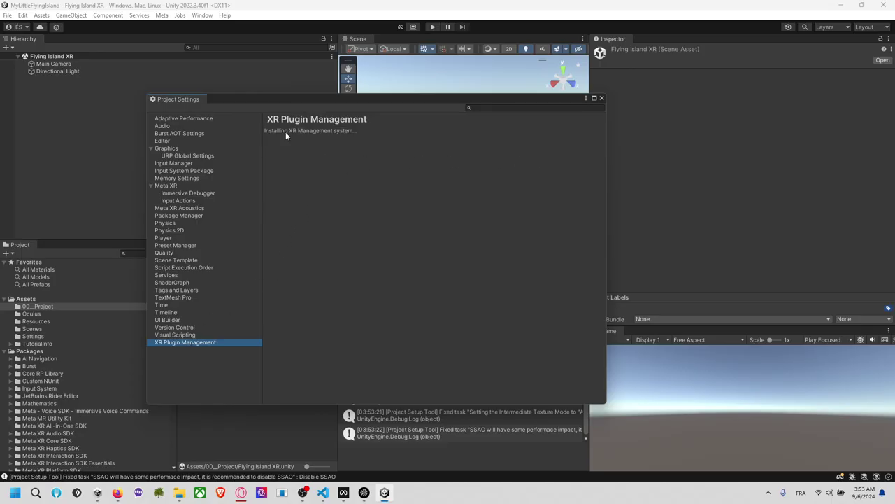
{"action": "left_click", "coordinate": [202, 15]}
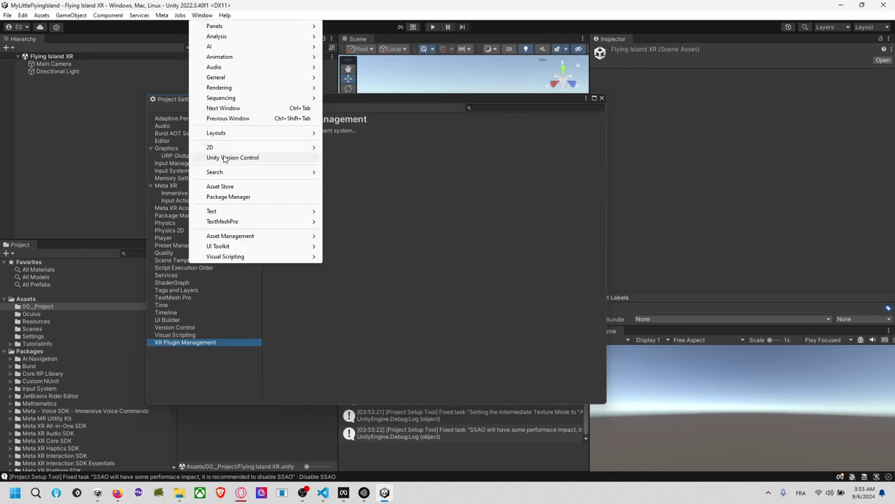
{"action": "left_click", "coordinate": [231, 200]}
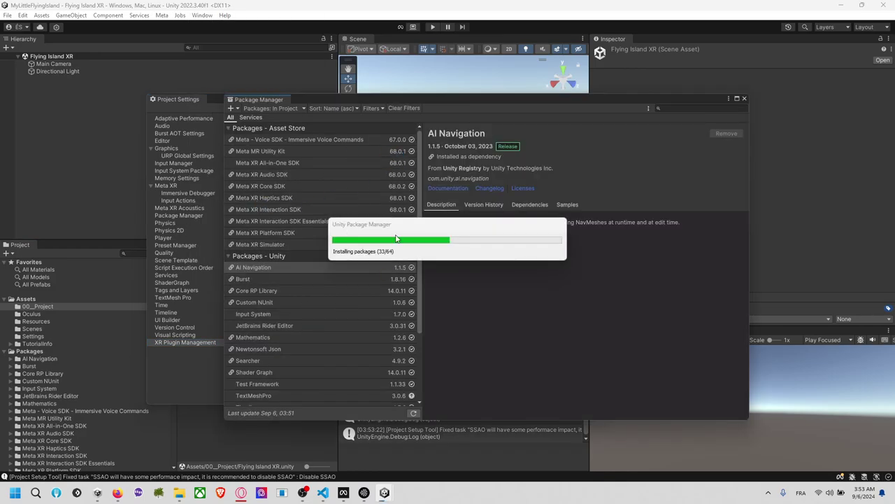
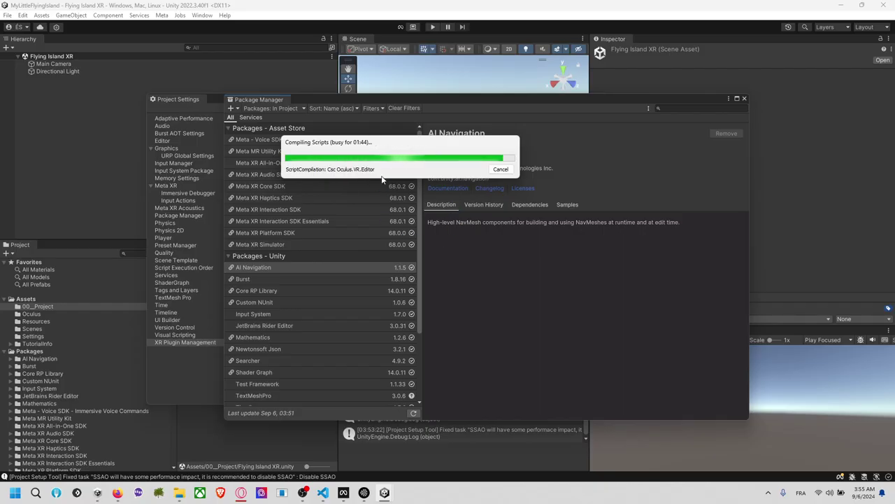
{"action": "left_click_drag", "start_coordinate": [431, 147], "coordinate": [486, 194]}
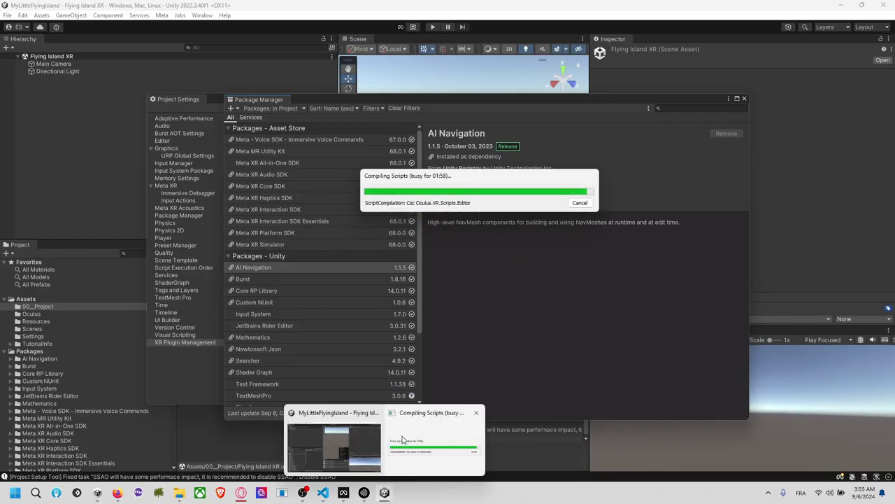
Switch to SideQuest and set the streaming options to crop 2000:2000:0:0, Max FPS 15 and Max Size 1024.
{"action": "left_click", "coordinate": [363, 494]}
{"action": "left_click_drag", "start_coordinate": [414, 105], "coordinate": [433, 101]}
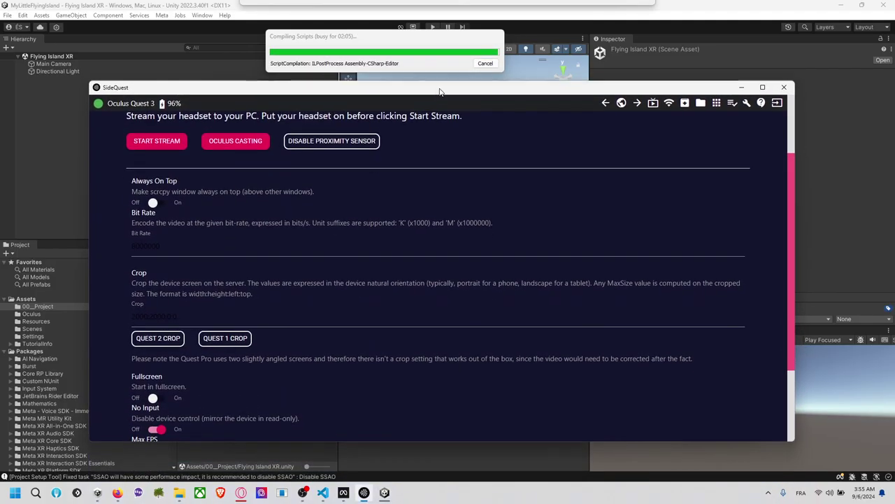
{"action": "triple_click", "coordinate": [144, 318]}
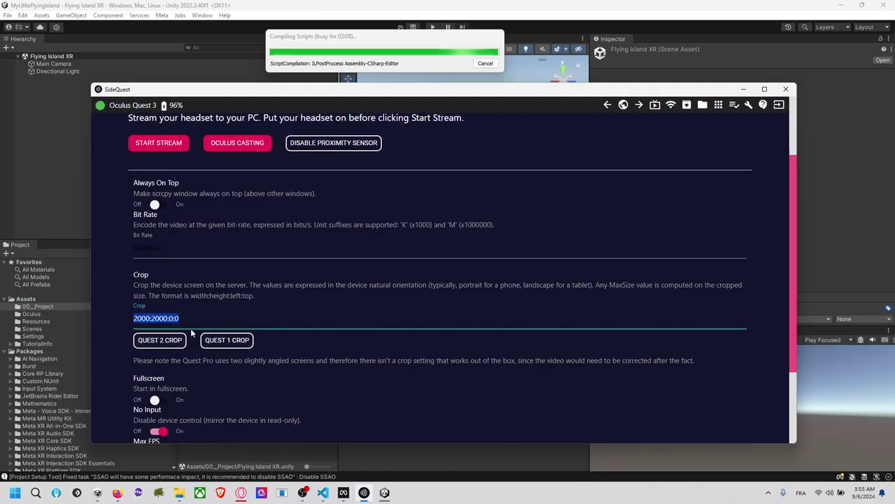
{"action": "scroll", "coordinate": [192, 335], "scroll_direction": "down", "scroll_amount": 3}
{"action": "left_click", "coordinate": [197, 366]}
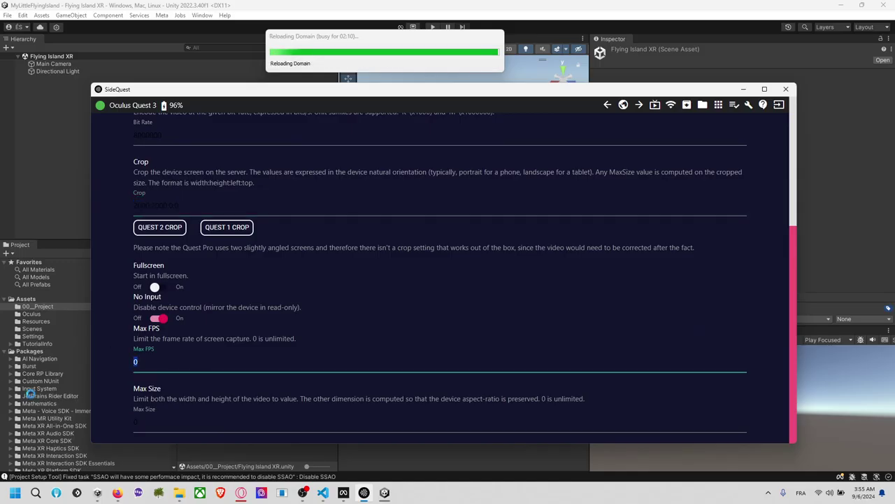
{"action": "key", "text": "BackSpace"}
{"action": "type", "text": "15"}
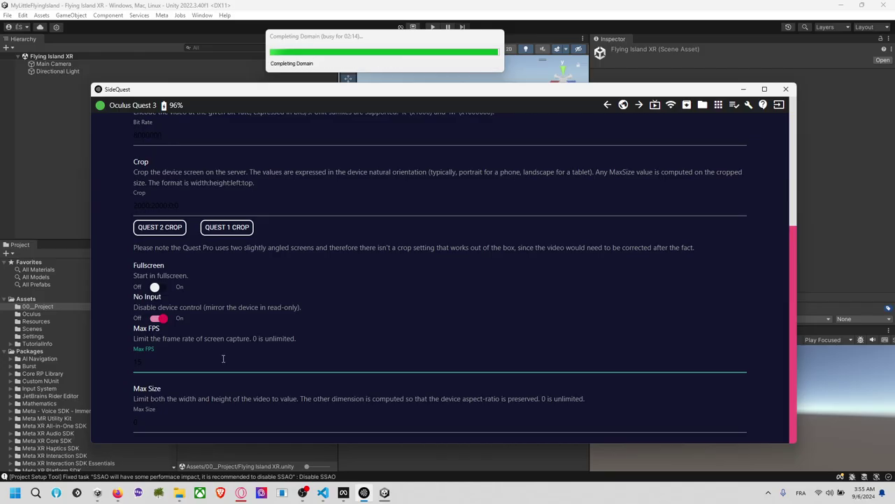
{"action": "left_click", "coordinate": [182, 420]}
{"action": "key", "text": "BackSpace"}
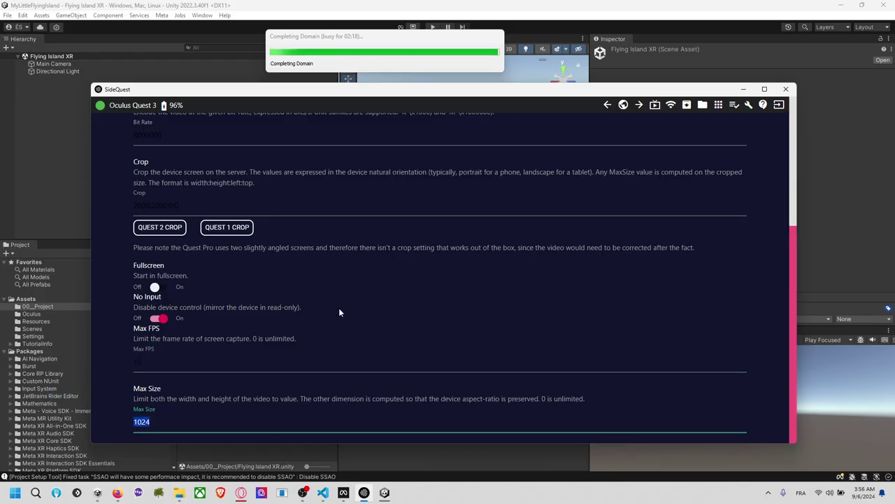
Start the headset stream, close the stream window and review the crop value in the streaming options.
{"action": "scroll", "coordinate": [322, 307], "scroll_direction": "up", "scroll_amount": 5}
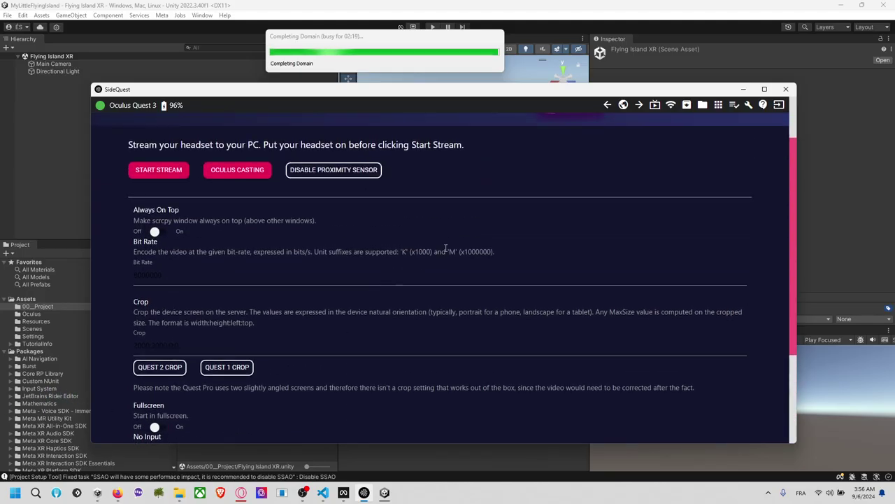
{"action": "left_click", "coordinate": [170, 176]}
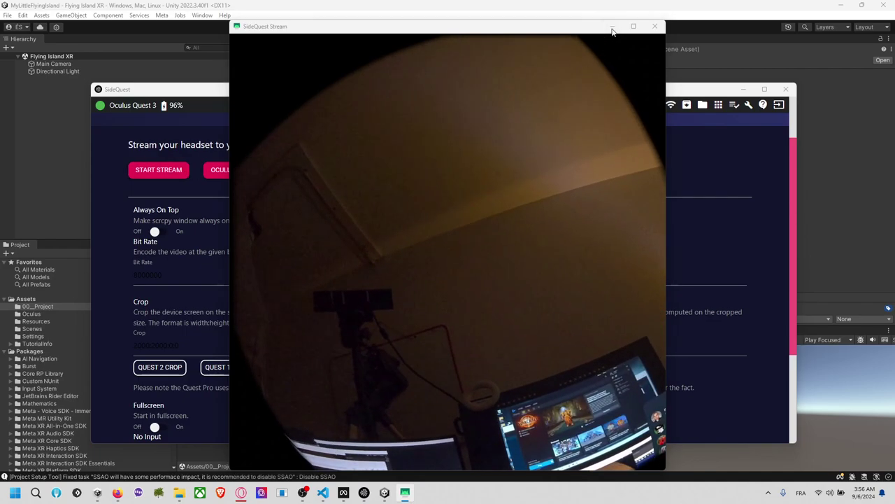
{"action": "left_click", "coordinate": [655, 26]}
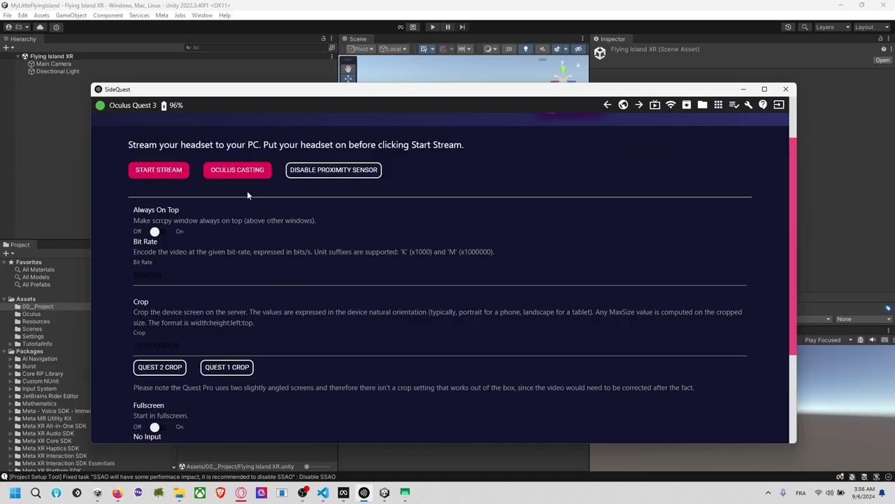
{"action": "scroll", "coordinate": [524, 213], "scroll_direction": "up", "scroll_amount": 1}
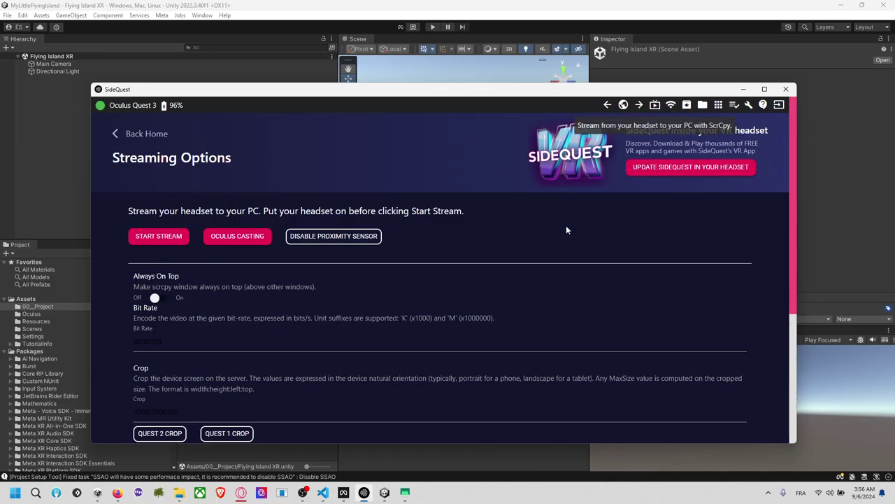
{"action": "scroll", "coordinate": [255, 360], "scroll_direction": "down", "scroll_amount": 1}
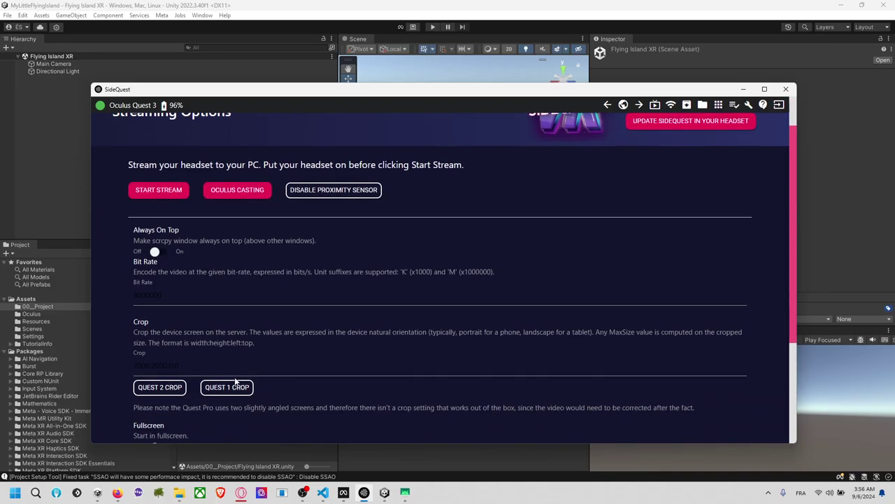
{"action": "triple_click", "coordinate": [205, 361]}
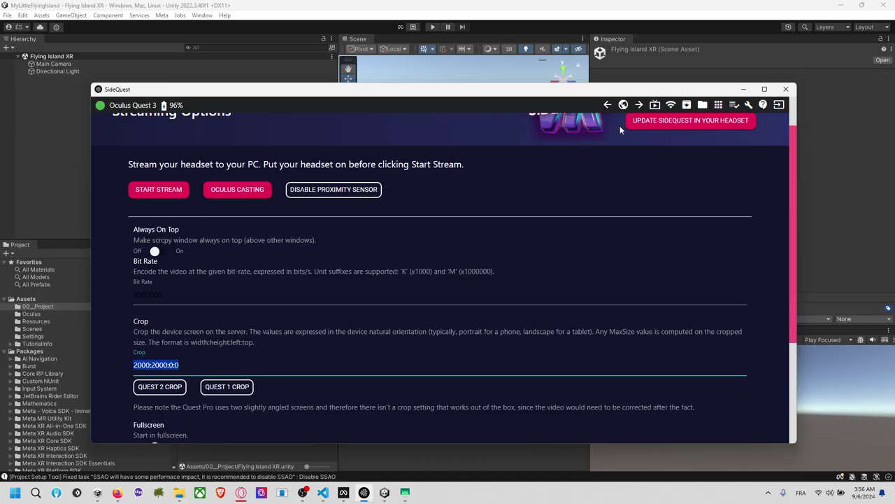
Enable wifi mode and connect the headset wirelessly, then highlight the device IP line.
{"action": "left_click", "coordinate": [670, 104]}
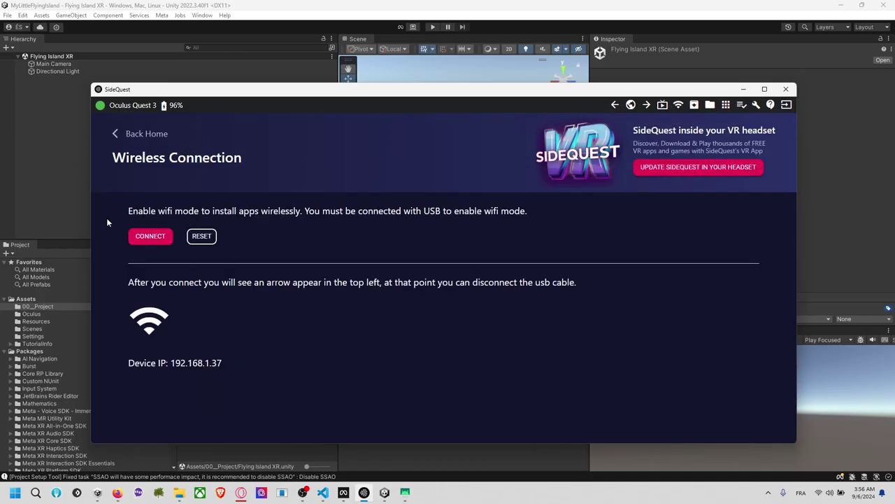
{"action": "left_click", "coordinate": [152, 237]}
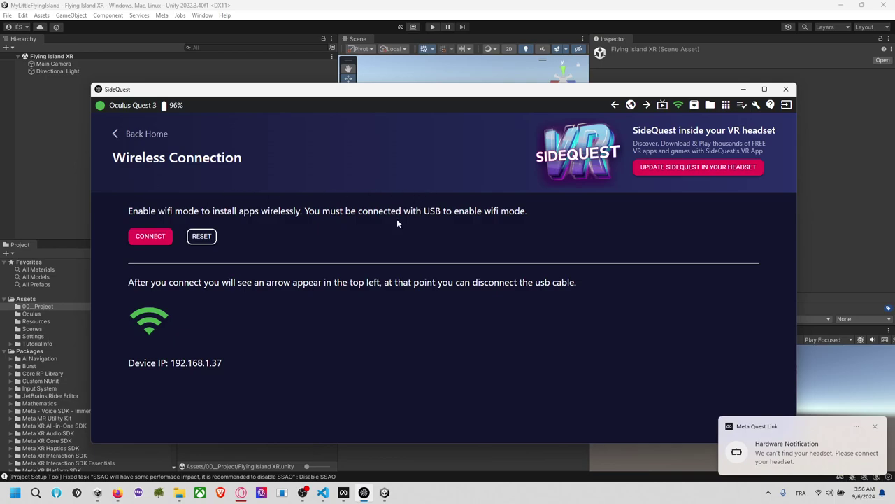
{"action": "left_click_drag", "start_coordinate": [223, 365], "coordinate": [170, 366]}
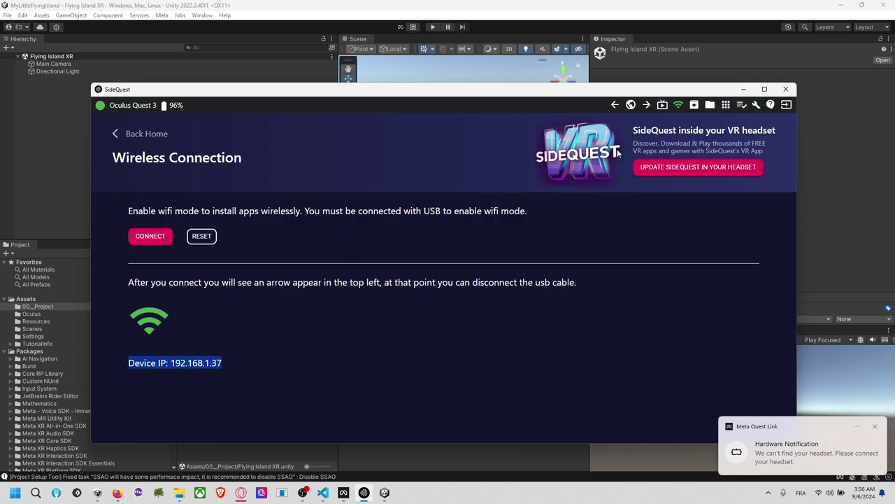
{"action": "mouse_move", "coordinate": [596, 97]}
{"action": "left_mouse_down"}
{"action": "mouse_move", "coordinate": [580, 386]}
{"action": "mouse_move", "coordinate": [630, 238]}
{"action": "mouse_move", "coordinate": [592, 111]}
{"action": "left_mouse_up"}
Reopen the streaming options, set the crop to 2000:2000:0:0 and edit the Max FPS and Max Size limits.
{"action": "left_click", "coordinate": [667, 124]}
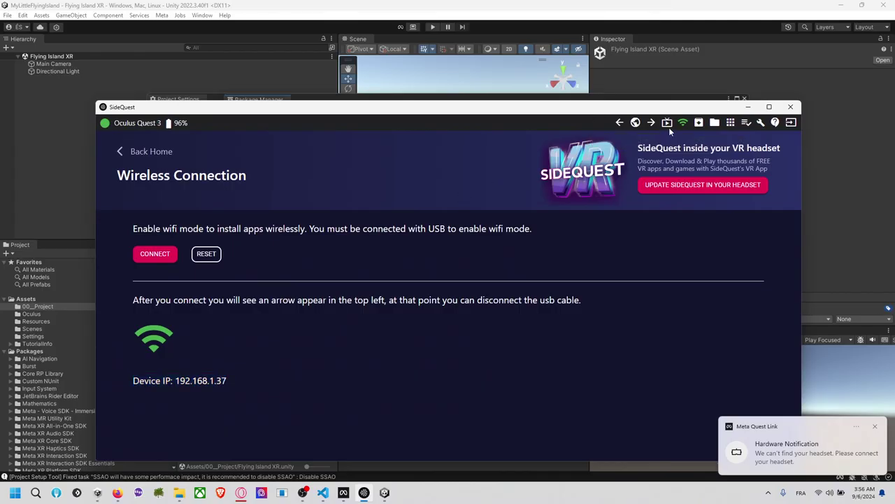
{"action": "scroll", "coordinate": [366, 314], "scroll_direction": "down", "scroll_amount": 3}
{"action": "triple_click", "coordinate": [168, 242]}
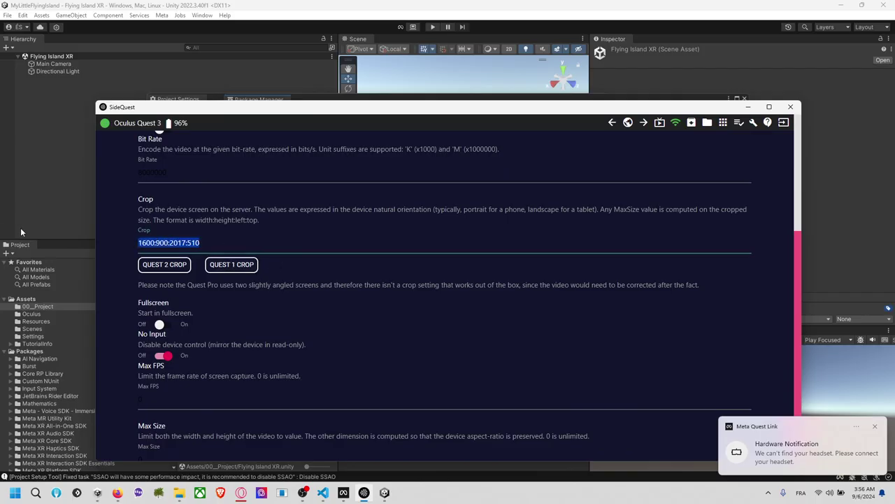
{"action": "key", "text": "BackSpace"}
{"action": "scroll", "coordinate": [191, 284], "scroll_direction": "down", "scroll_amount": 1}
{"action": "triple_click", "coordinate": [202, 389]}
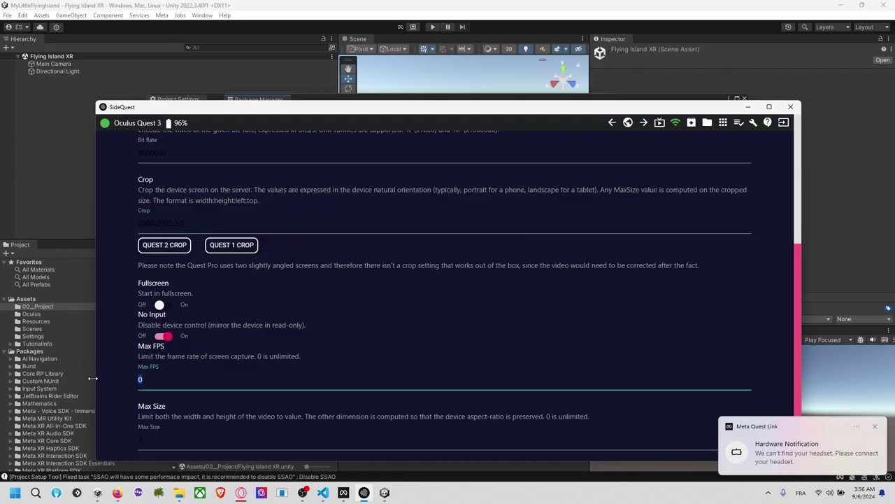
{"action": "left_click", "coordinate": [169, 437]}
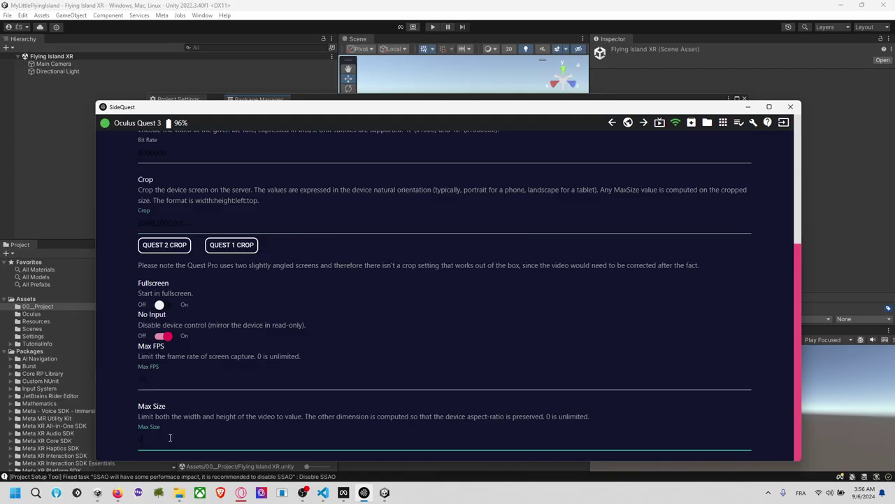
Test the headset stream over the wireless connection and close the stream window.
{"action": "scroll", "coordinate": [309, 345], "scroll_direction": "up", "scroll_amount": 5}
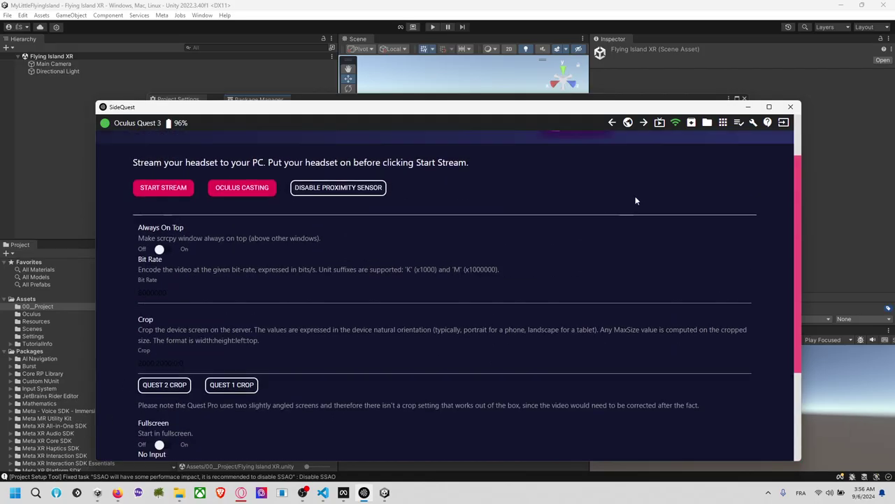
{"action": "left_click", "coordinate": [169, 256]}
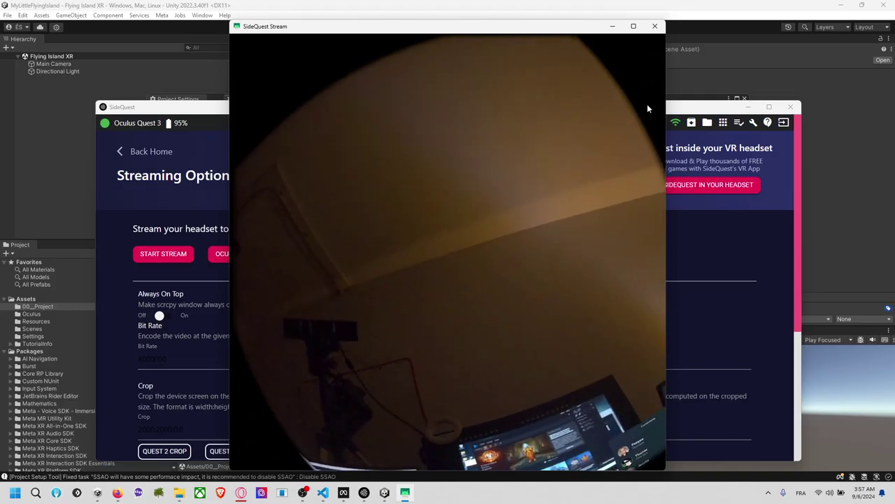
{"action": "left_click", "coordinate": [655, 26]}
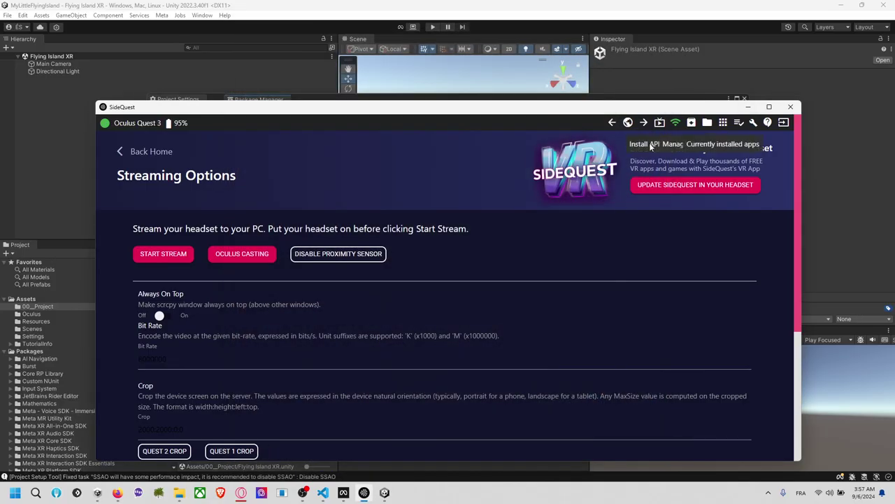
Minimize SideQuest to return to Unity, move the Package Manager window aside and bring Project Settings to the front.
{"action": "left_click", "coordinate": [748, 107]}
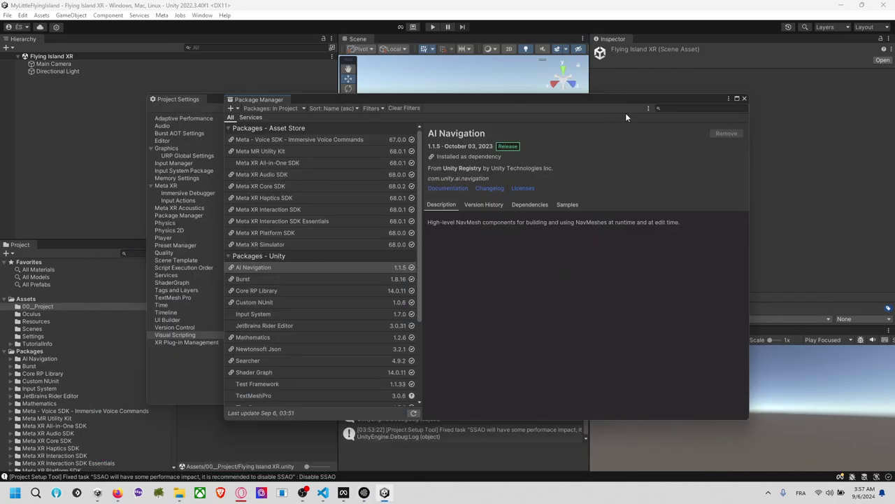
{"action": "left_click_drag", "start_coordinate": [562, 102], "coordinate": [514, 78]}
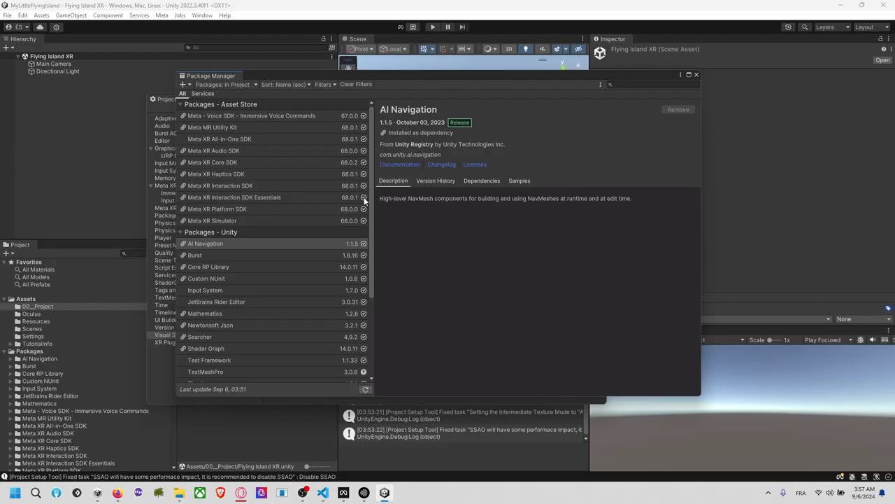
{"action": "left_click_drag", "start_coordinate": [372, 263], "coordinate": [391, 173]}
{"action": "left_click_drag", "start_coordinate": [389, 81], "coordinate": [451, 179]}
{"action": "left_click", "coordinate": [401, 110]}
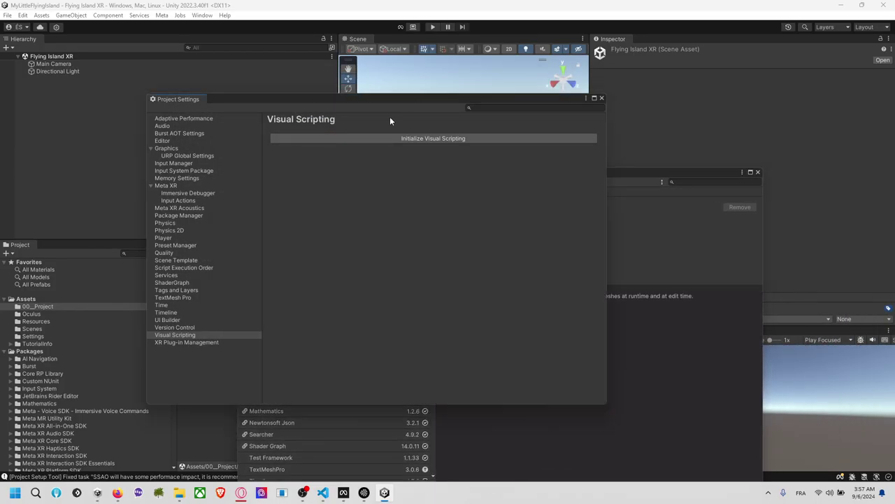
Check the XR Plug-in Management providers, then open Meta's Project Setup Tool and apply the outstanding fixes for Android.
{"action": "left_click", "coordinate": [215, 342]}
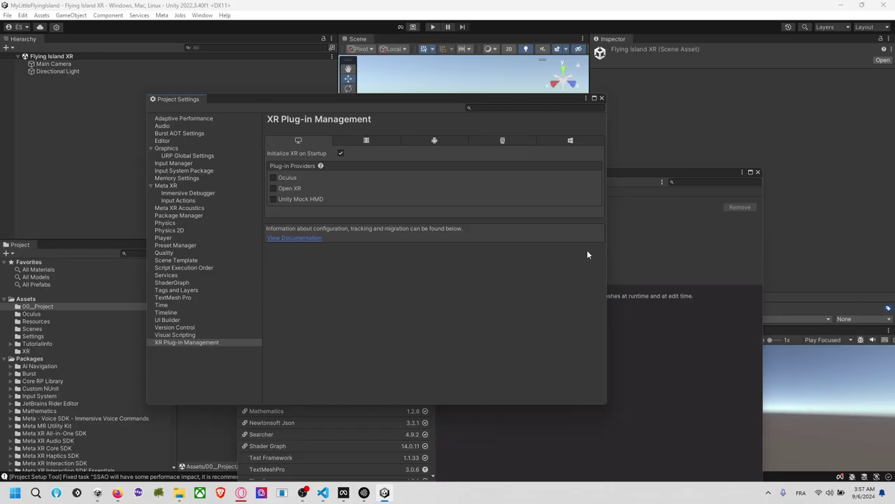
{"action": "left_click", "coordinate": [669, 217]}
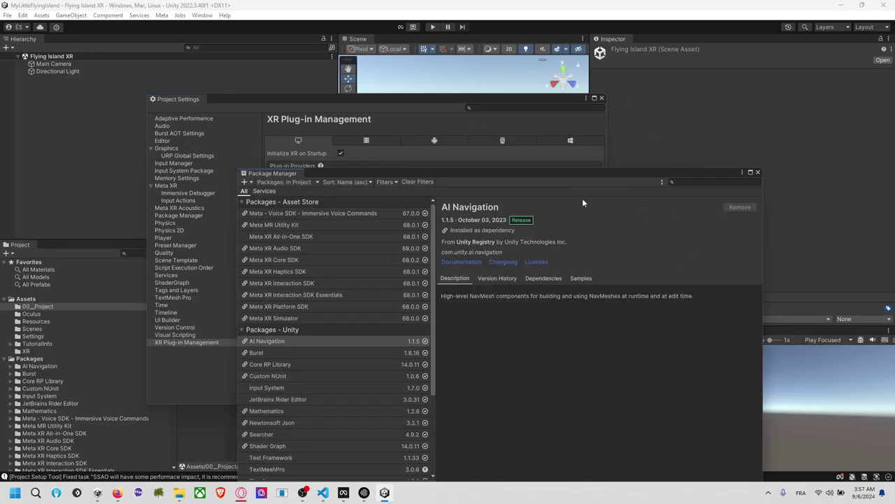
{"action": "left_click", "coordinate": [161, 15]}
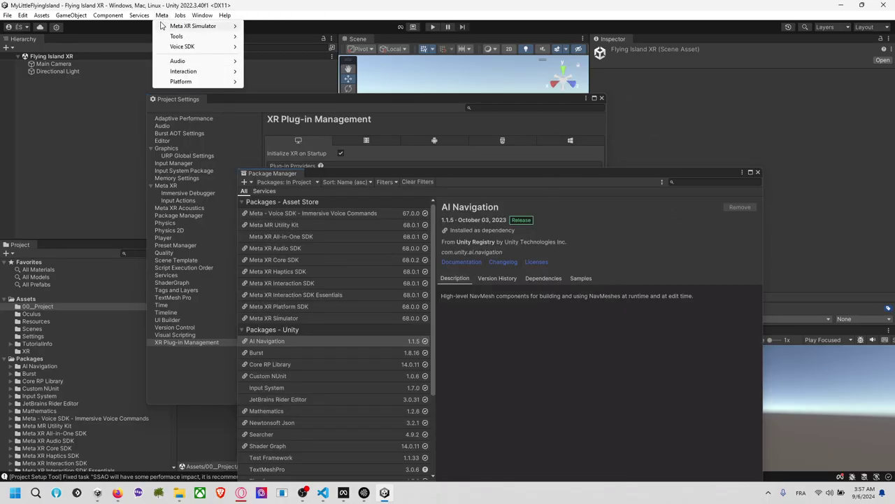
{"action": "mouse_move", "coordinate": [179, 39]}
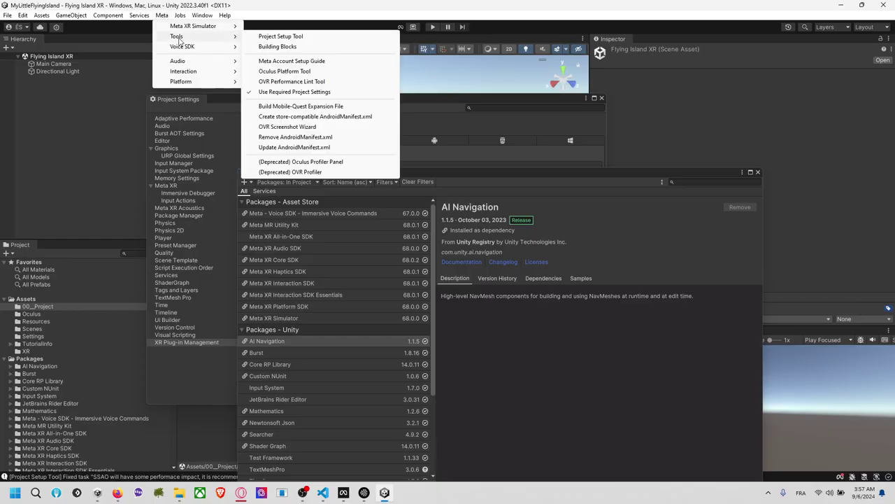
{"action": "left_click", "coordinate": [281, 37]}
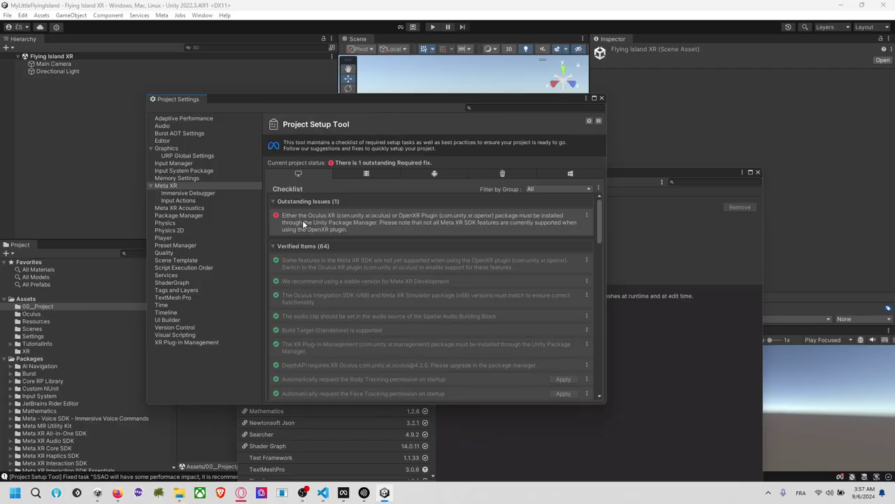
{"action": "left_click", "coordinate": [379, 174]}
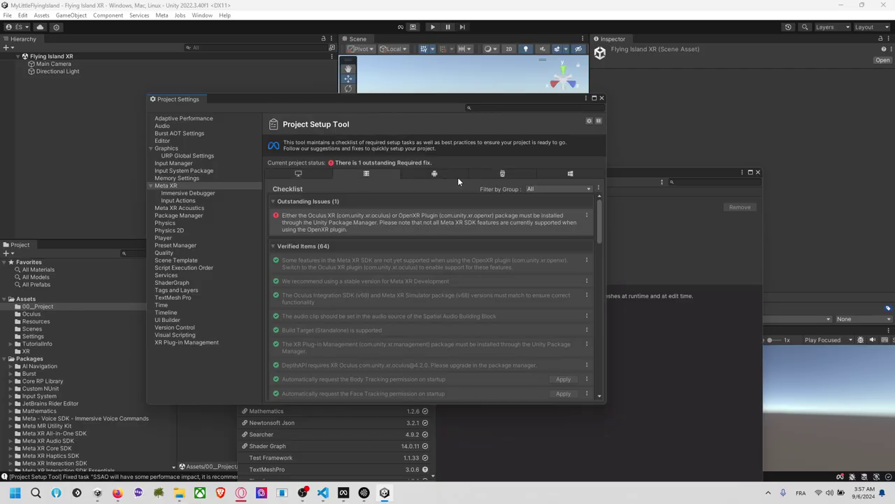
{"action": "left_click", "coordinate": [445, 176]}
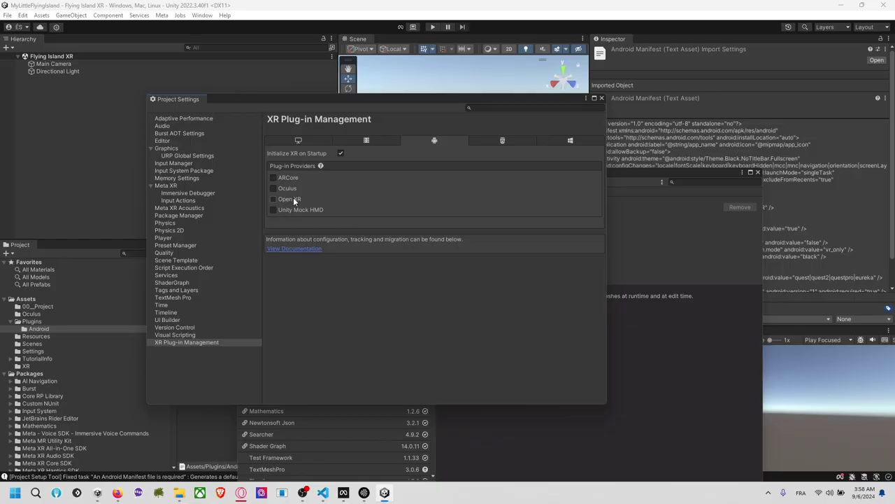
Enable the Oculus plug-in provider for Android in XR Plug-in Management.
{"action": "left_click", "coordinate": [293, 190]}
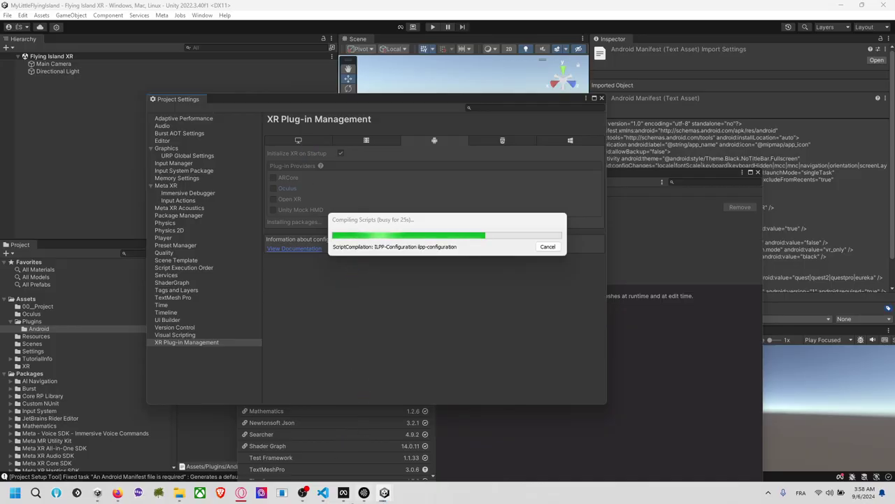
Switch to SideQuest, browse the apps installed on the headset and force-close Beat Saber from its app settings.
{"action": "mouse_move", "coordinate": [363, 494]}
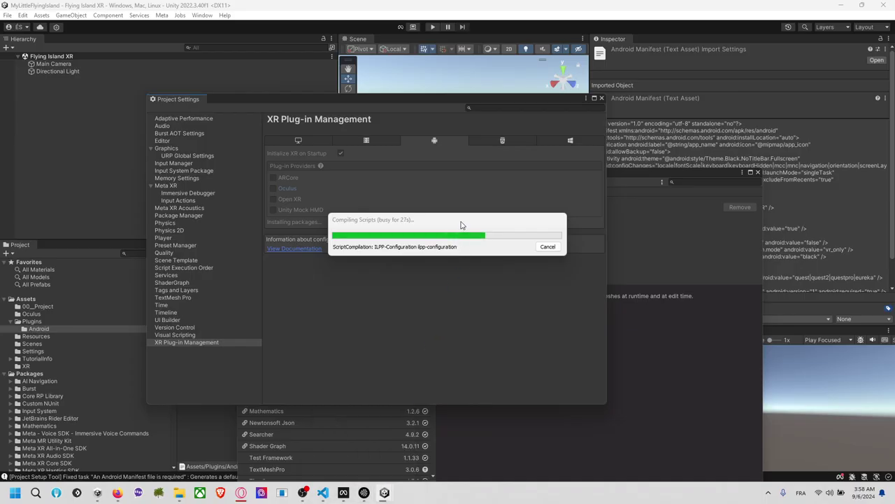
{"action": "left_click", "coordinate": [363, 493]}
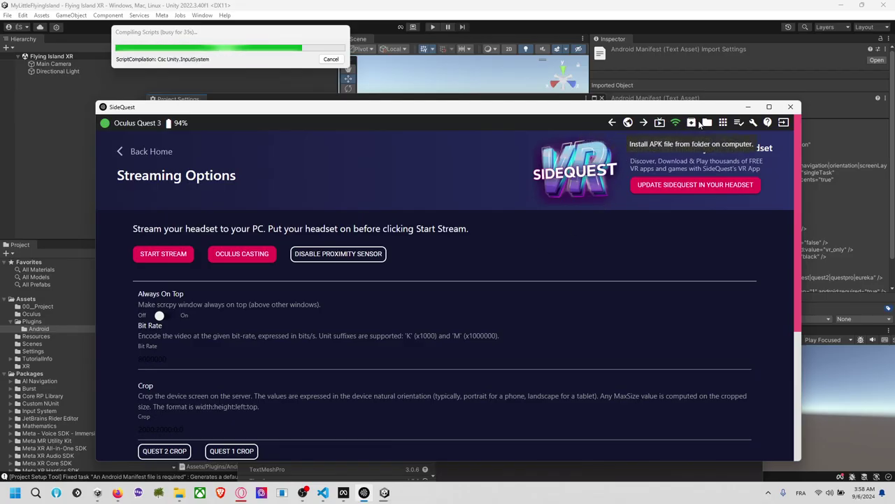
{"action": "left_click", "coordinate": [723, 124]}
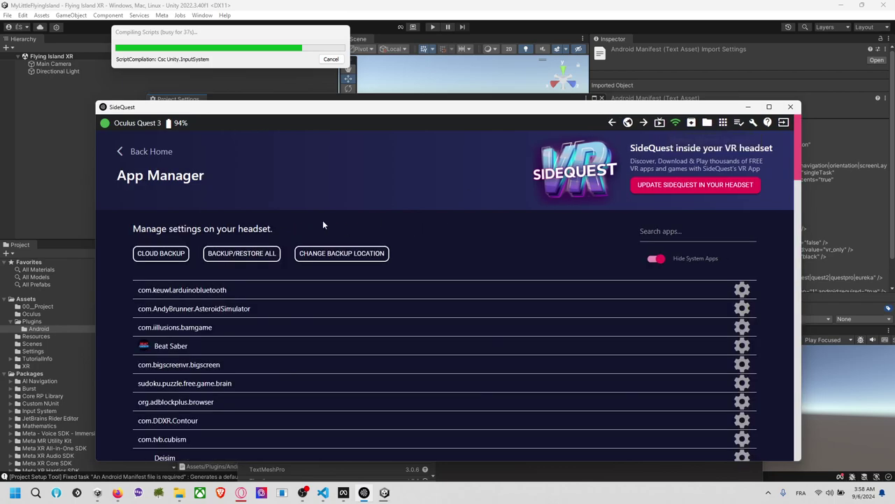
{"action": "scroll", "coordinate": [225, 326], "scroll_direction": "down", "scroll_amount": 2}
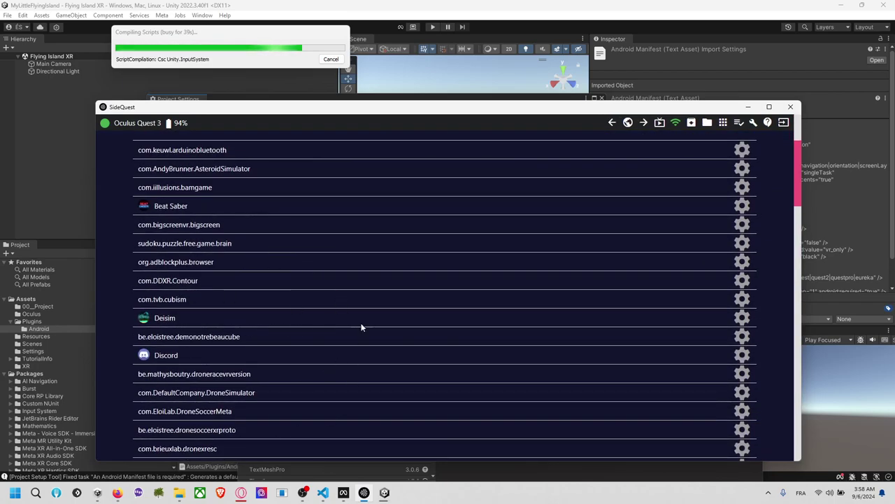
{"action": "scroll", "coordinate": [435, 283], "scroll_direction": "up", "scroll_amount": 2}
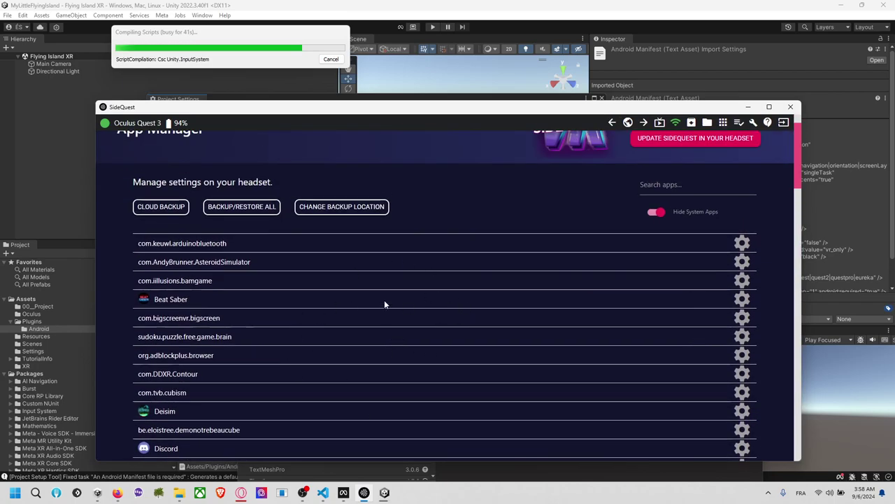
{"action": "left_click", "coordinate": [742, 301]}
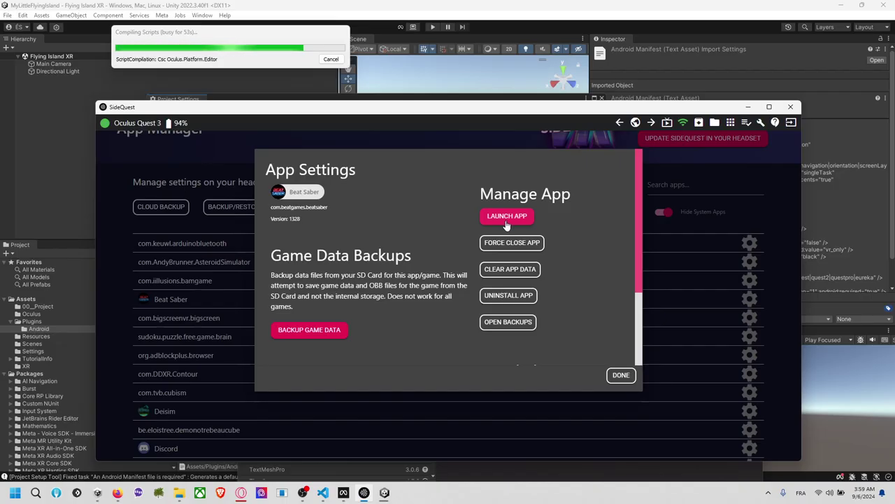
{"action": "left_click", "coordinate": [515, 247]}
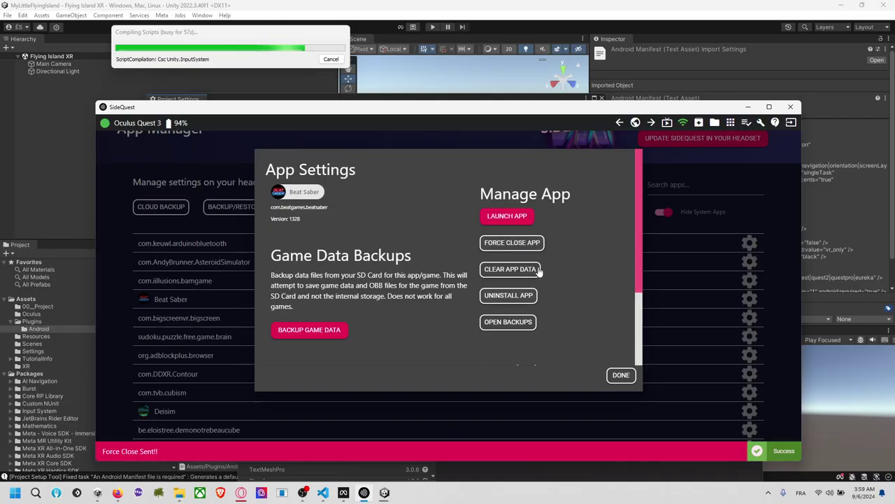
{"action": "left_click", "coordinate": [621, 374]}
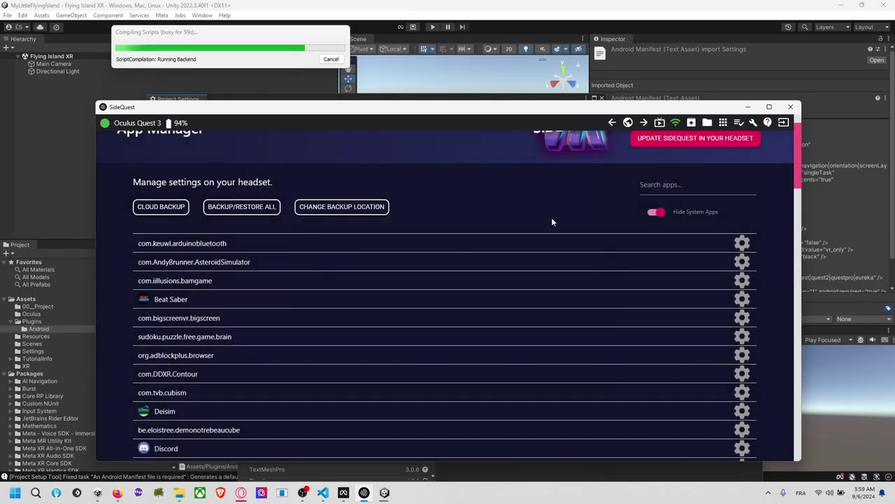
Launch the com.brieuxlab.dronexresc app on the headset and close its app settings.
{"action": "scroll", "coordinate": [222, 284], "scroll_direction": "down", "scroll_amount": 2}
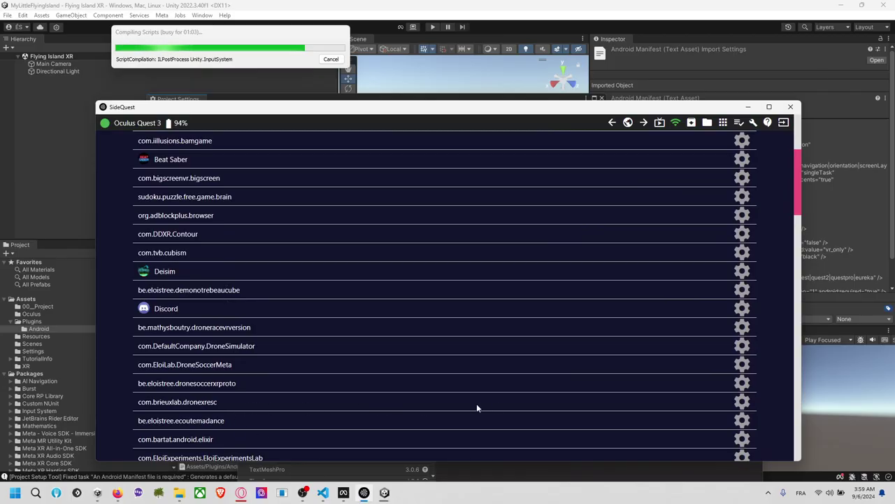
{"action": "left_click", "coordinate": [740, 401]}
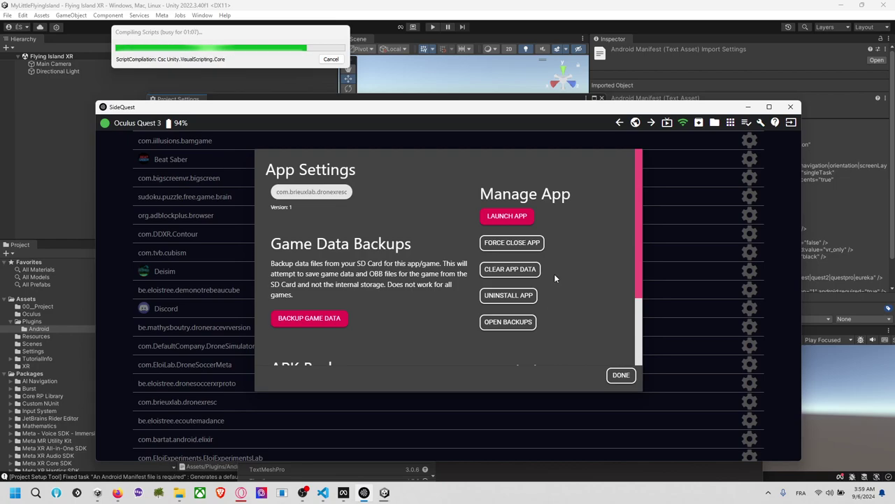
{"action": "left_click", "coordinate": [510, 219]}
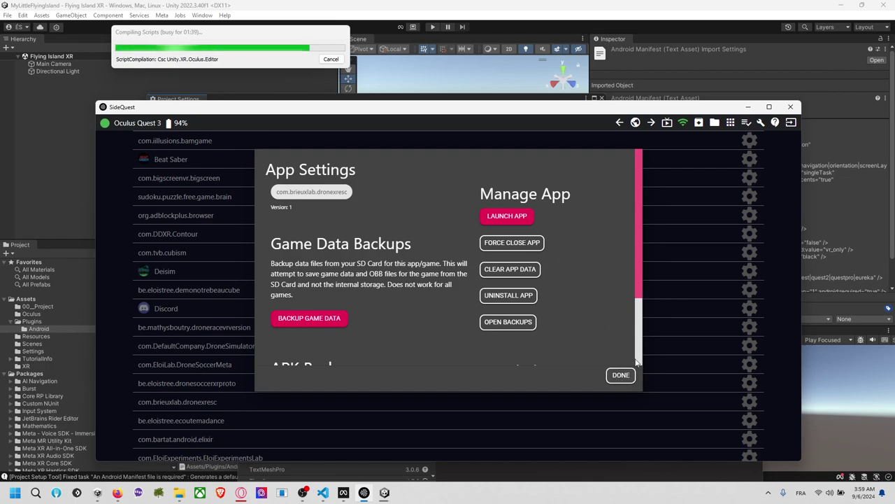
{"action": "left_click", "coordinate": [643, 335]}
Reopen the headset streaming options, set the crop to 2000:2000:0:0 and change the Max FPS limit.
{"action": "left_click", "coordinate": [661, 125]}
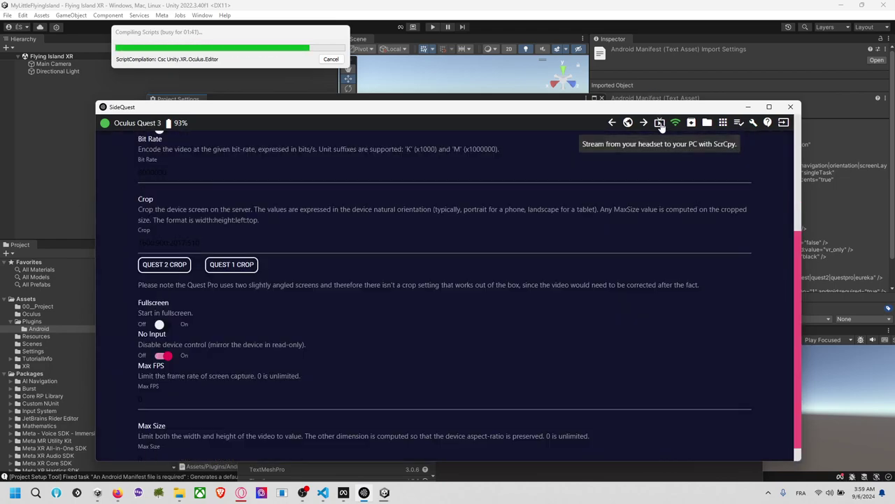
{"action": "scroll", "coordinate": [214, 242], "scroll_direction": "up", "scroll_amount": 3}
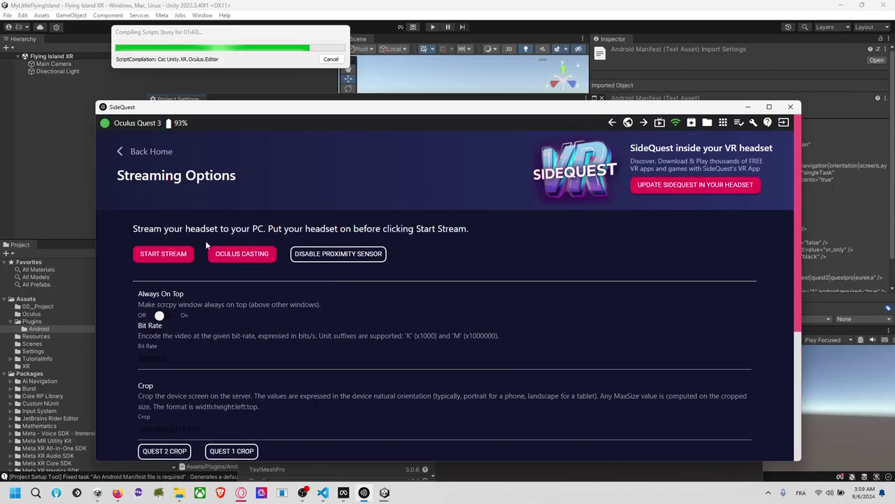
{"action": "scroll", "coordinate": [202, 306], "scroll_direction": "down", "scroll_amount": 1}
{"action": "left_click", "coordinate": [202, 305]}
{"action": "key", "text": "ctrl+a"}
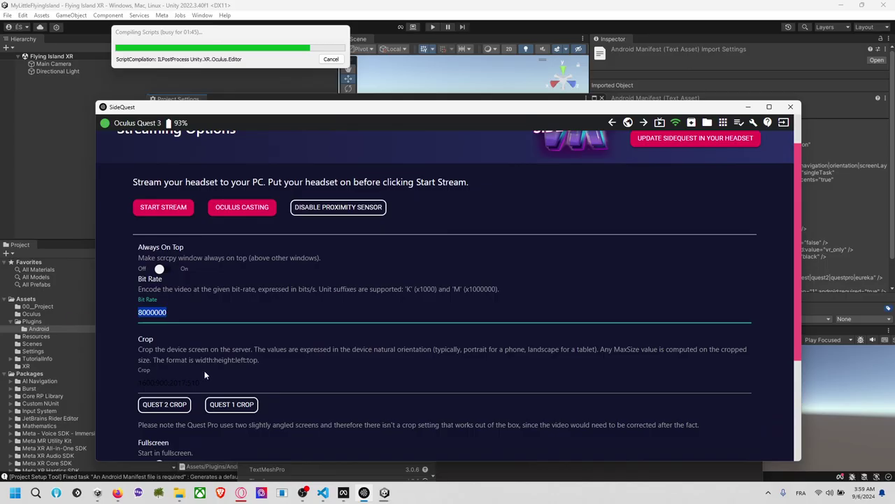
{"action": "left_click", "coordinate": [205, 382]}
{"action": "key", "text": "ctrl+a"}
{"action": "key", "text": "BackSpace"}
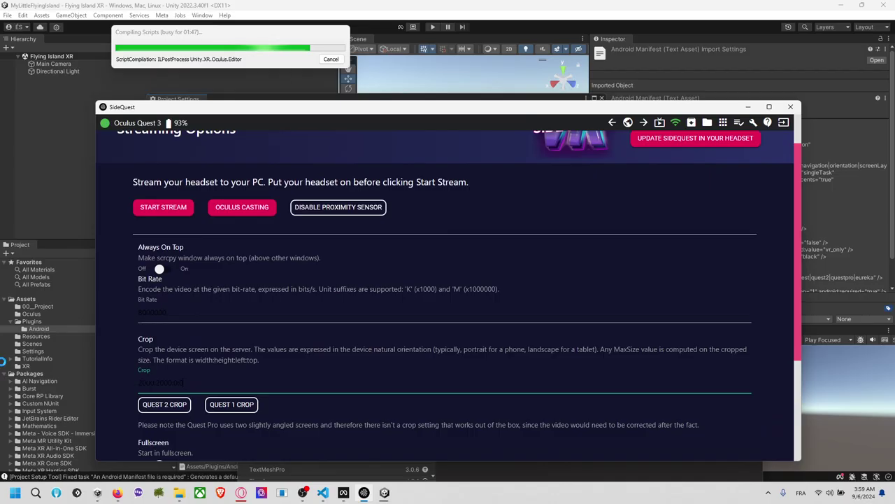
{"action": "scroll", "coordinate": [162, 393], "scroll_direction": "down", "scroll_amount": 2}
{"action": "left_click", "coordinate": [143, 398]}
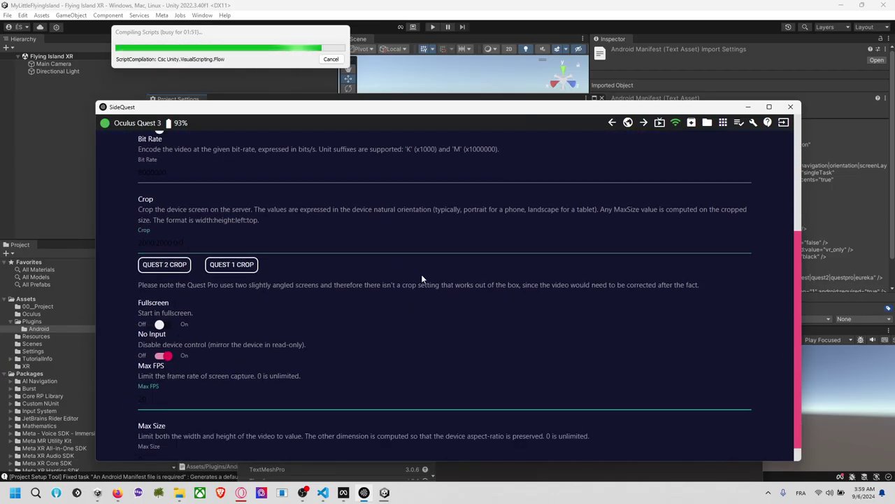
Stream the headset view of the drone app in a window moved aside, then close the stream and SideQuest.
{"action": "scroll", "coordinate": [451, 266], "scroll_direction": "up", "scroll_amount": 3}
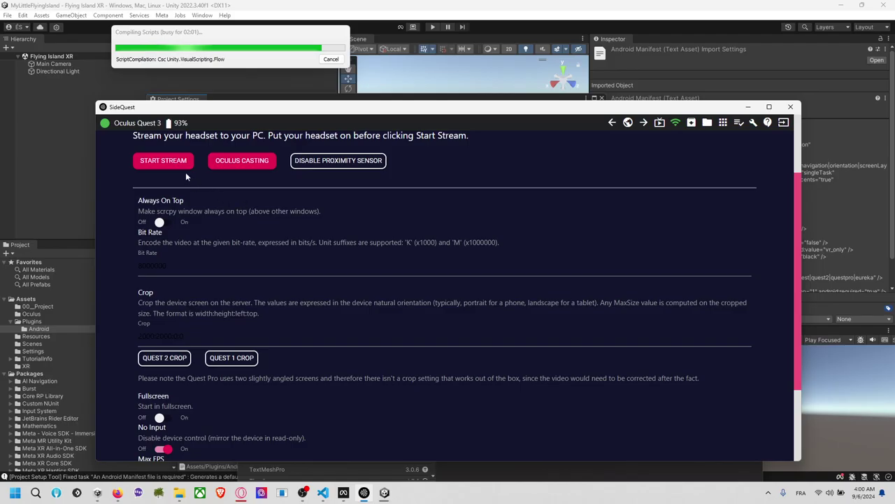
{"action": "left_click", "coordinate": [175, 166]}
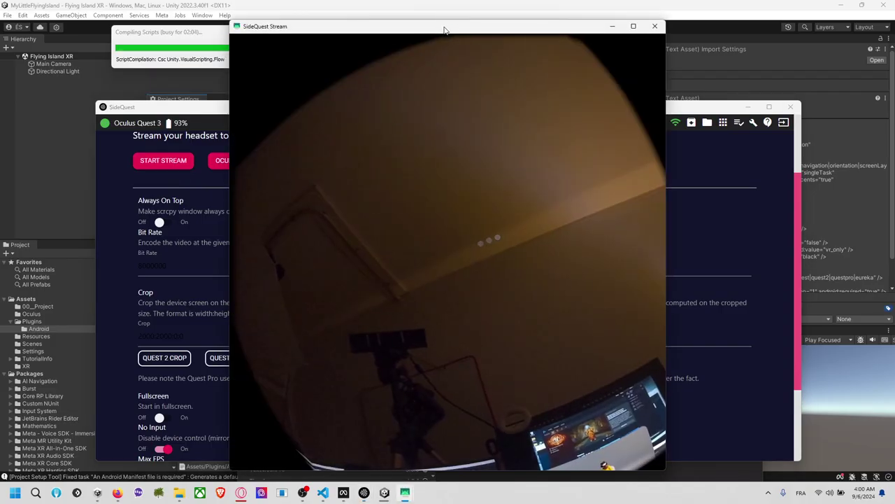
{"action": "left_click_drag", "start_coordinate": [445, 31], "coordinate": [656, 40]}
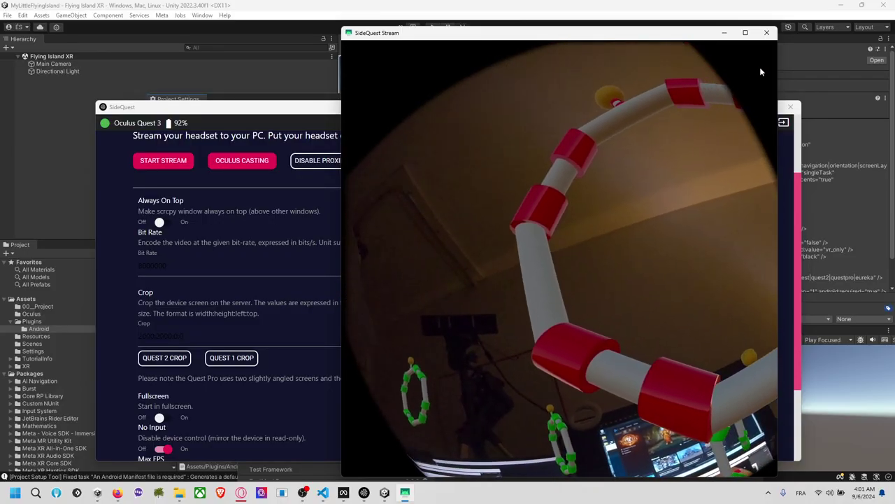
{"action": "left_click", "coordinate": [767, 33]}
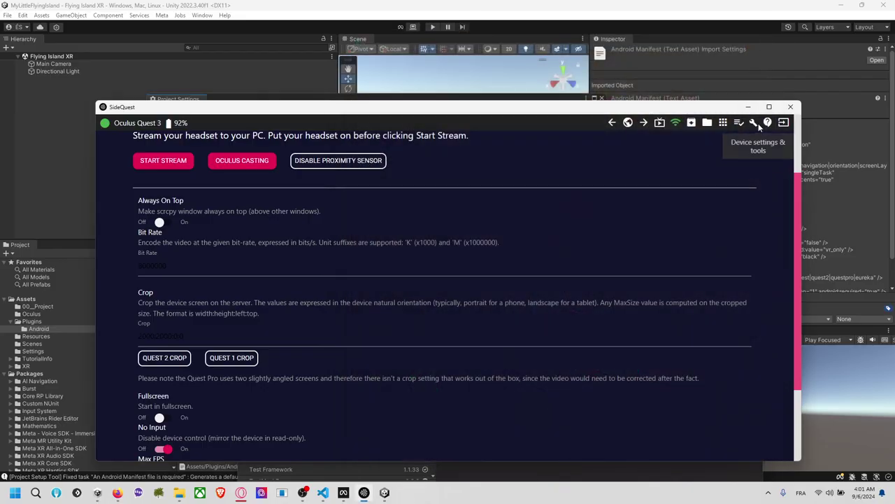
{"action": "left_click", "coordinate": [790, 107]}
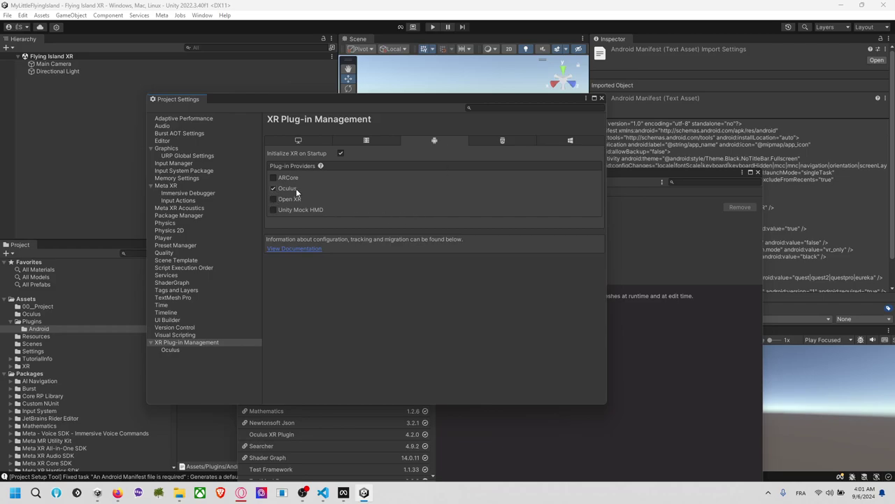
Enable the Oculus plug-in provider for the desktop platform, then close Project Settings and return to the main Unity editor.
{"action": "left_click", "coordinate": [308, 140]}
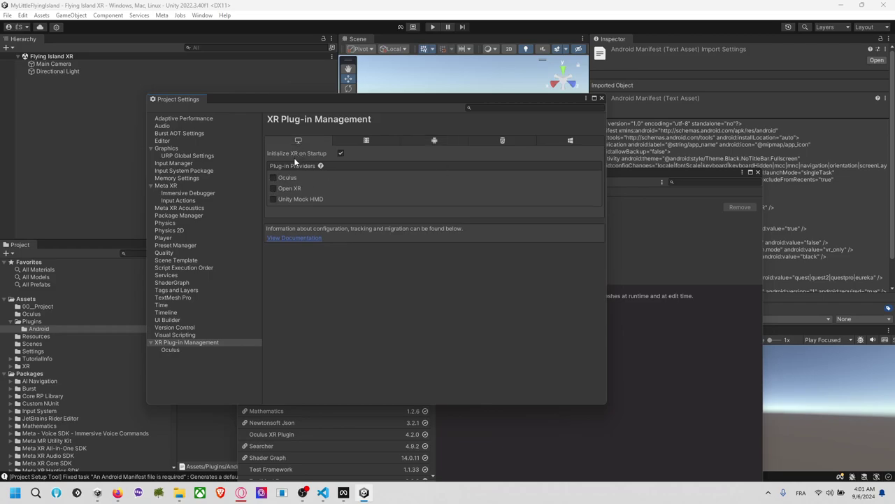
{"action": "left_click", "coordinate": [288, 179]}
{"action": "left_click", "coordinate": [602, 99]}
{"action": "left_click", "coordinate": [661, 90]}
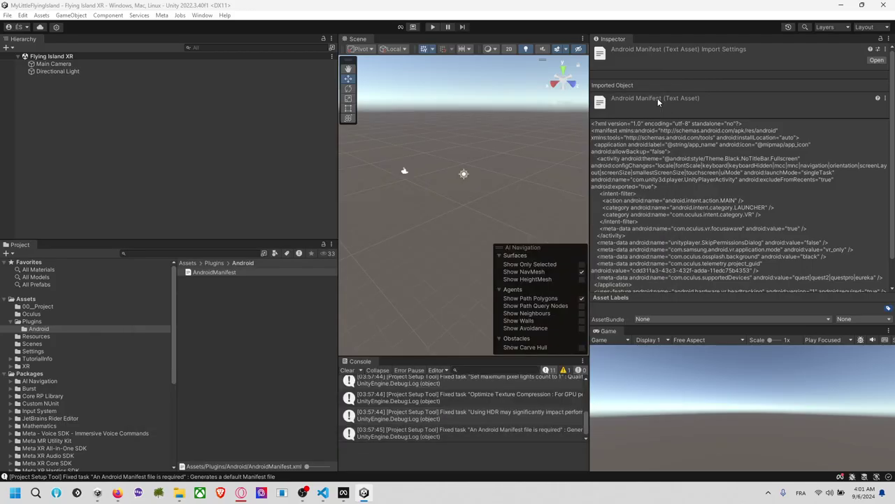
Switch the project's build platform to Android and move the import progress window out of the way.
{"action": "left_click", "coordinate": [7, 14]}
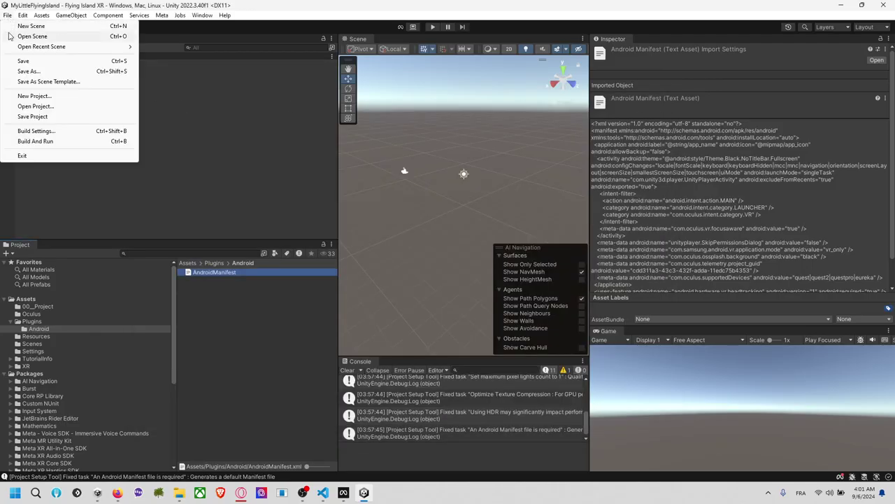
{"action": "left_click", "coordinate": [42, 129]}
{"action": "left_click", "coordinate": [288, 304]}
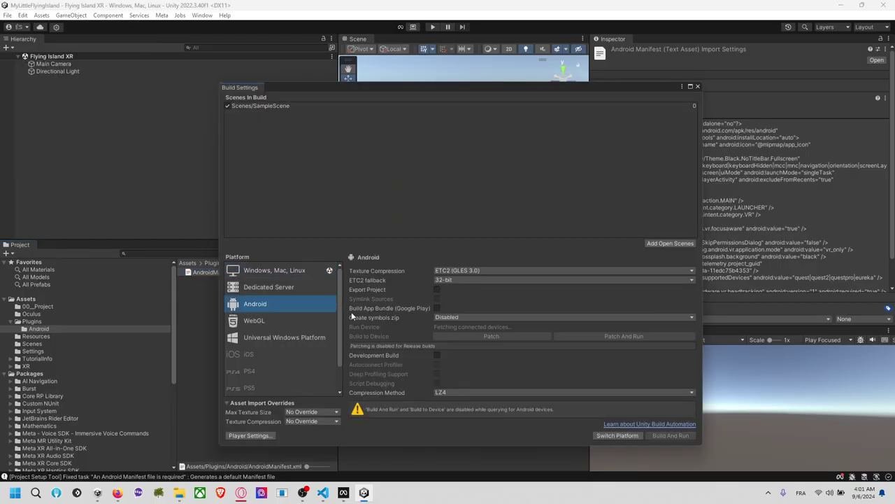
{"action": "left_click", "coordinate": [618, 435]}
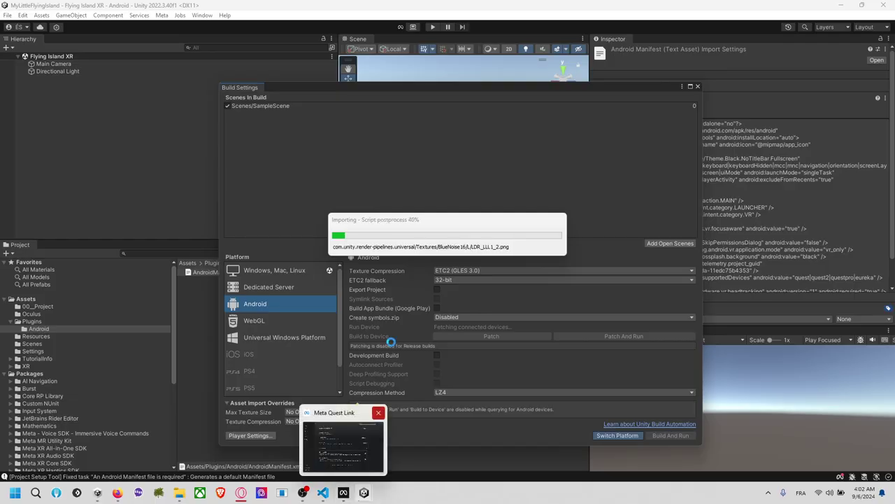
{"action": "left_click_drag", "start_coordinate": [424, 223], "coordinate": [125, 43]}
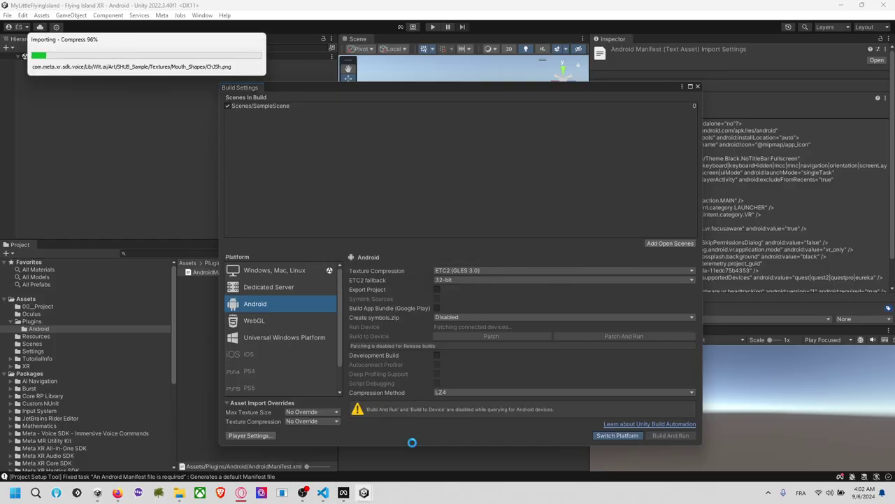
Bring up the Meta Quest Link window, minimise it, and launch SideQuest over the Unity editor.
{"action": "left_click", "coordinate": [342, 492]}
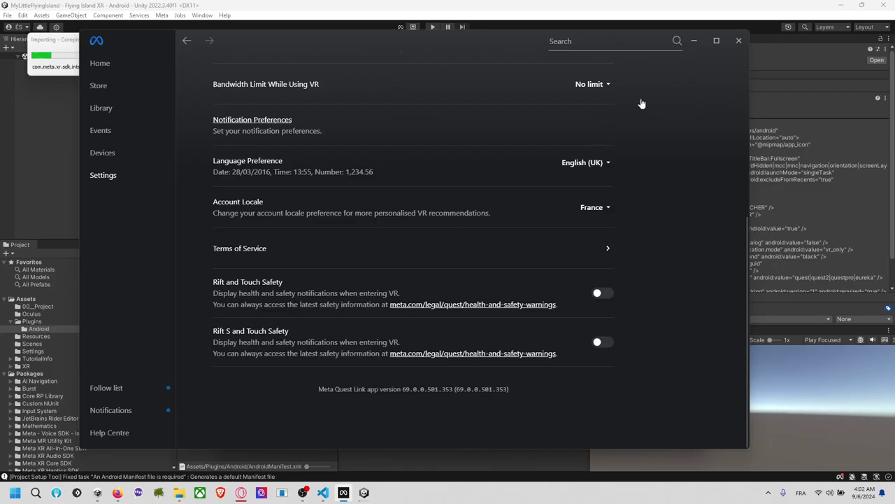
{"action": "left_click", "coordinate": [694, 40]}
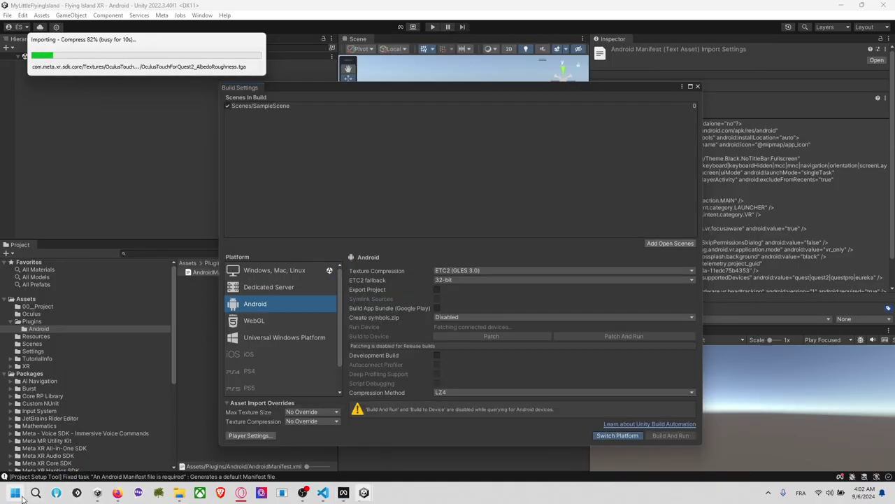
{"action": "left_click", "coordinate": [14, 492]}
{"action": "type", "text": "tele"}
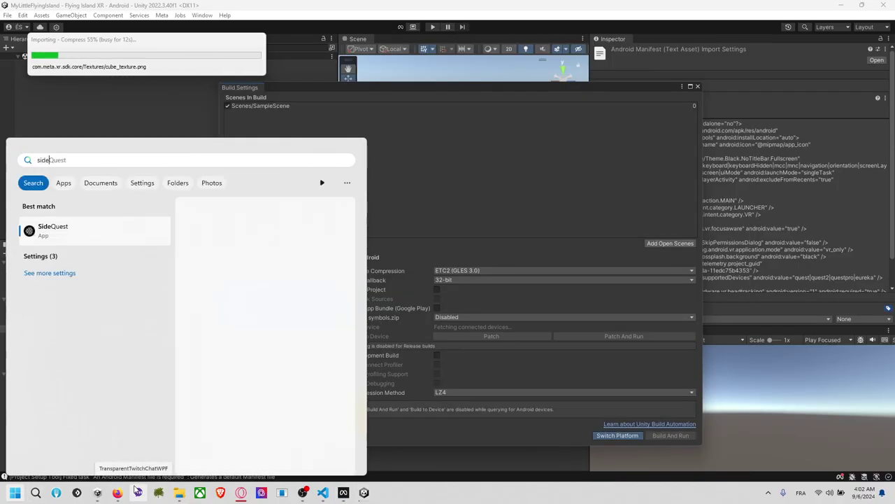
{"action": "key", "text": "Return"}
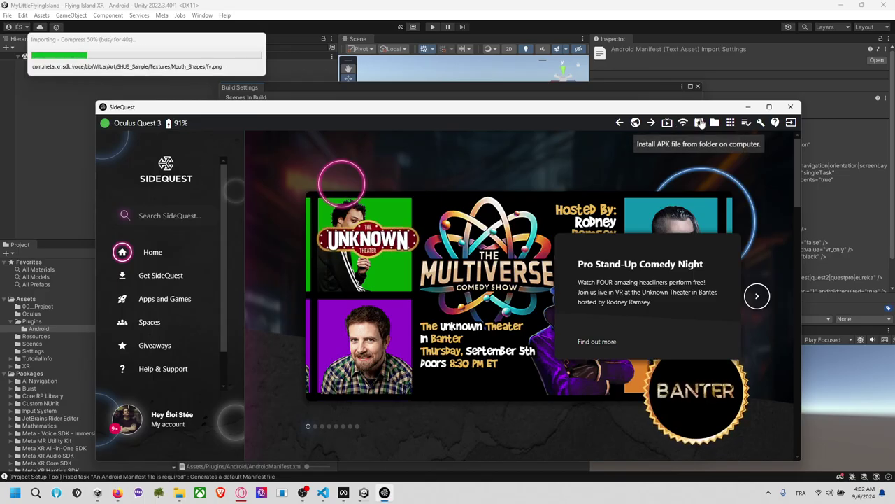
View the file picker for installing an APK from a computer folder, and dismiss it without choosing a file.
{"action": "left_click", "coordinate": [699, 123]}
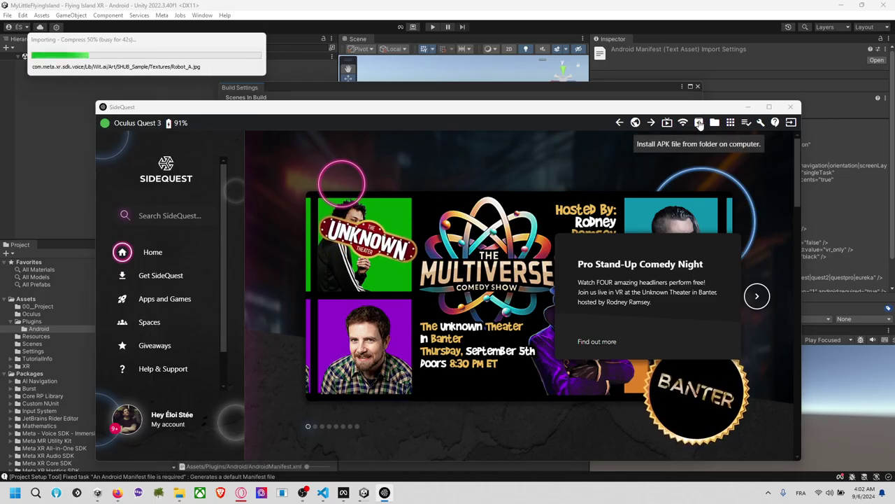
{"action": "left_click_drag", "start_coordinate": [205, 11], "coordinate": [533, 185]}
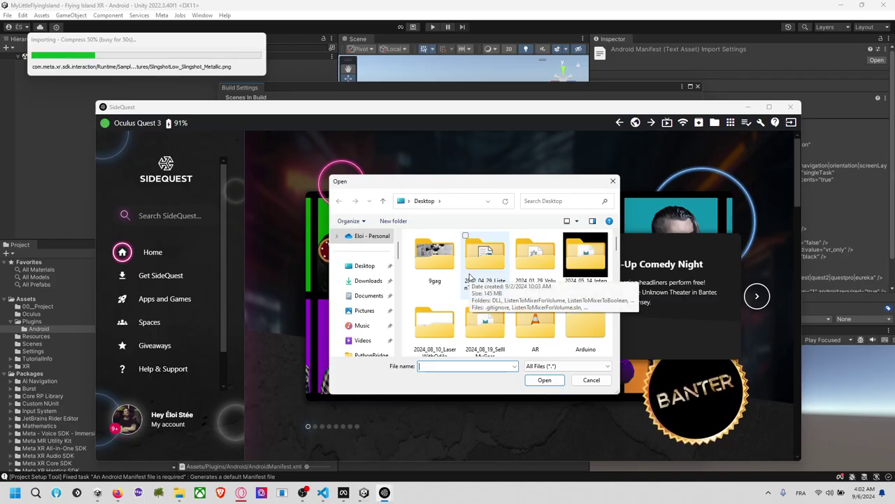
{"action": "left_click", "coordinate": [591, 380]}
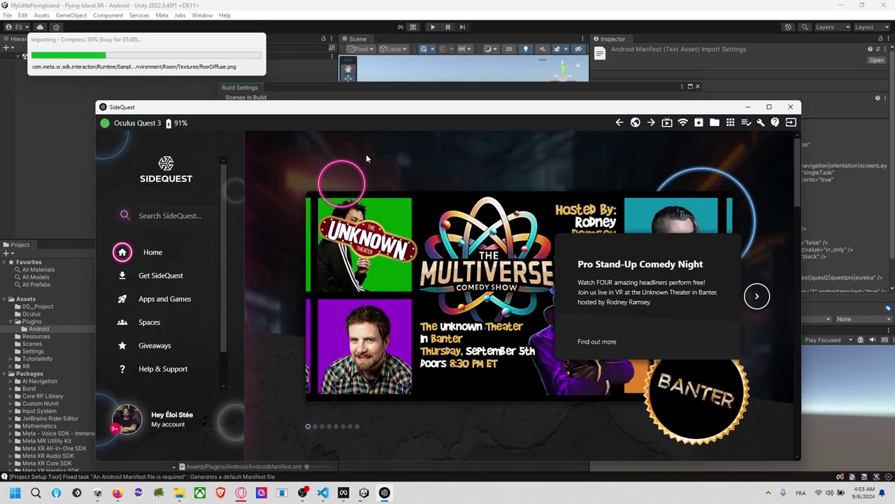
{"action": "left_click", "coordinate": [698, 123]}
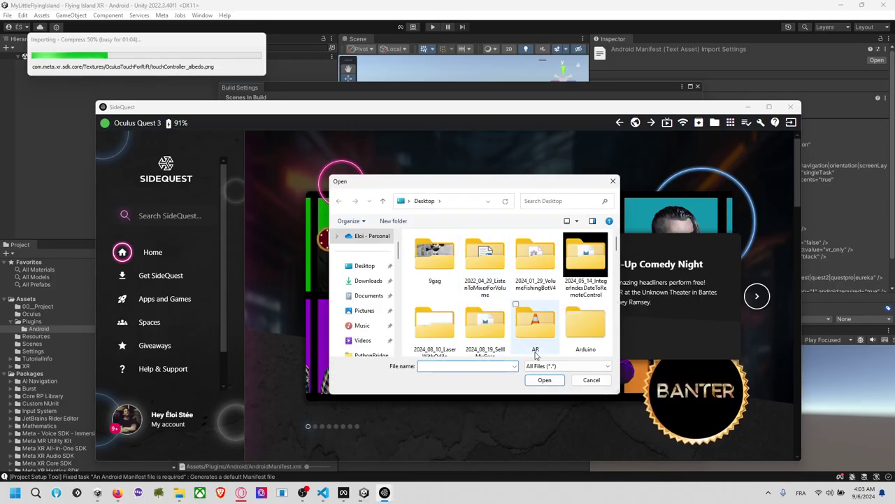
{"action": "left_click", "coordinate": [591, 381]}
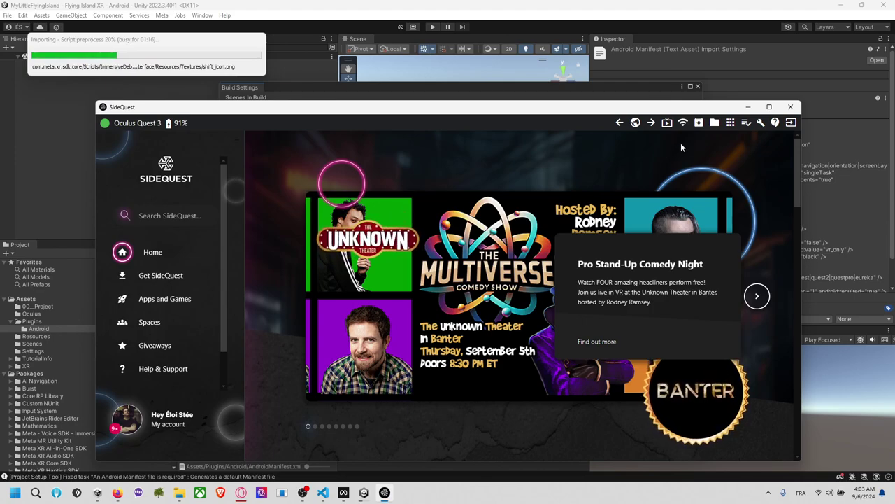
Browse the headset's files into the Gravity Sketch folder and its Saved Sketches subfolder, then return to the SideQuest home page.
{"action": "left_click", "coordinate": [715, 123]}
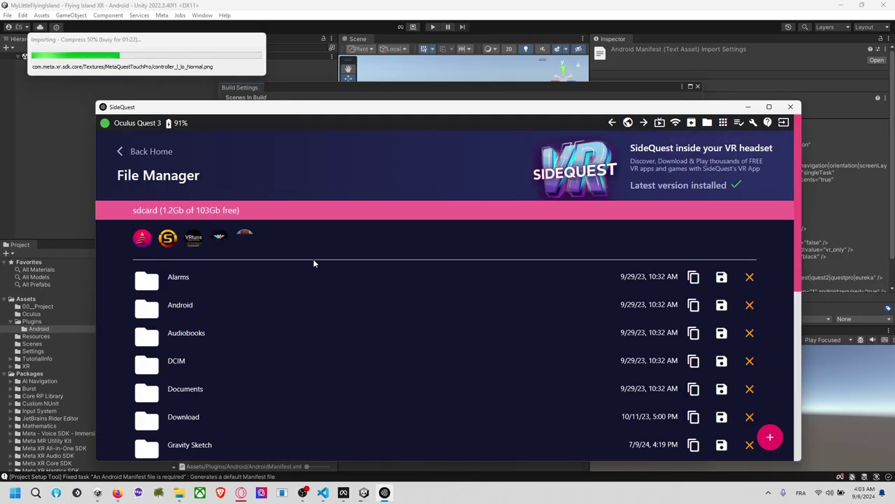
{"action": "scroll", "coordinate": [230, 314], "scroll_direction": "down", "scroll_amount": 1}
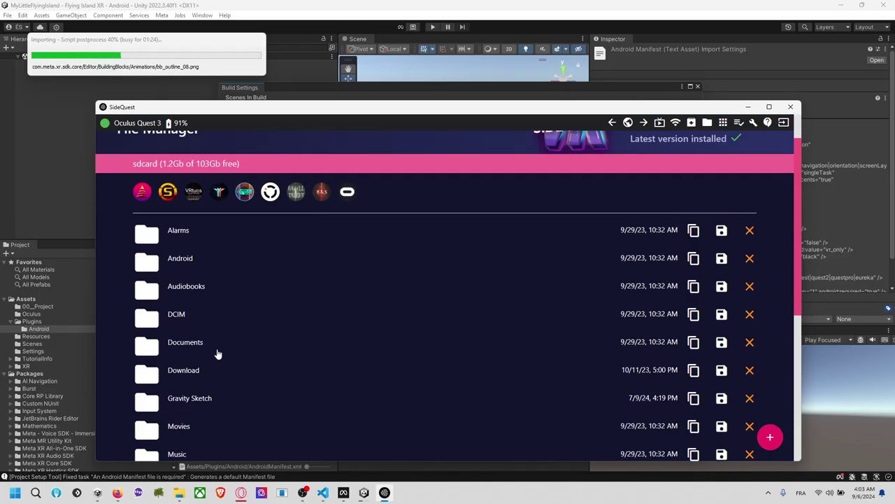
{"action": "scroll", "coordinate": [219, 353], "scroll_direction": "down", "scroll_amount": 1}
{"action": "left_click", "coordinate": [190, 352]}
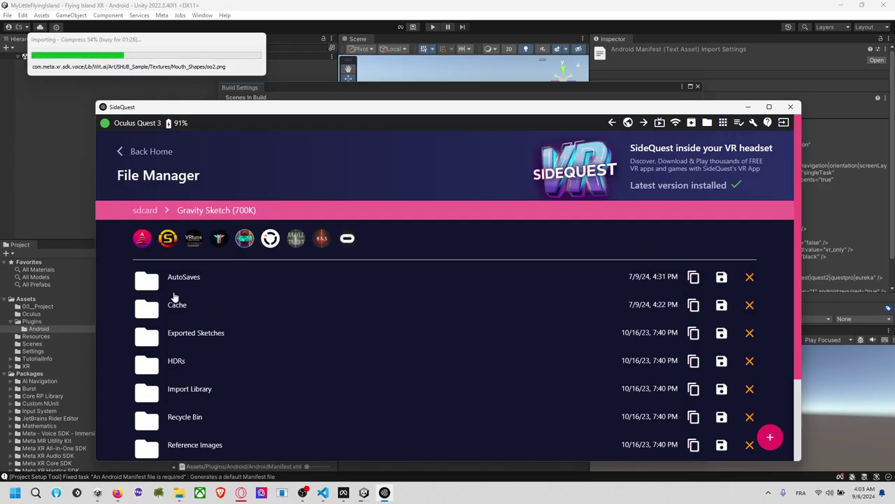
{"action": "scroll", "coordinate": [219, 307], "scroll_direction": "down", "scroll_amount": 3}
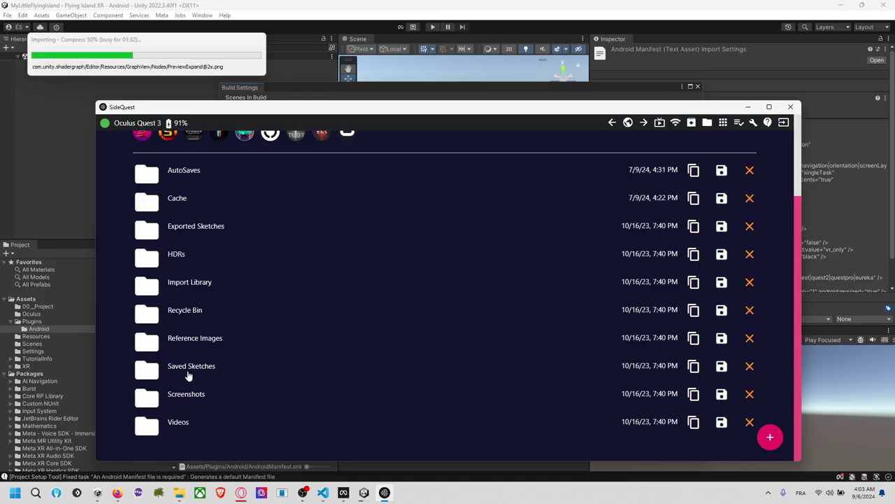
{"action": "left_click", "coordinate": [187, 369]}
{"action": "left_click", "coordinate": [123, 153]}
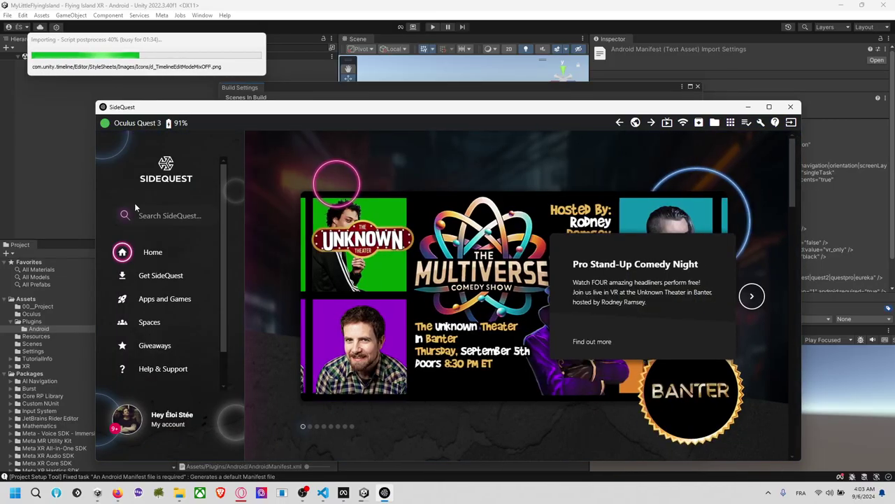
Look inside the headset's Movies folder, then reopen the file manager and look through the folders on its sdcard.
{"action": "left_click", "coordinate": [714, 122]}
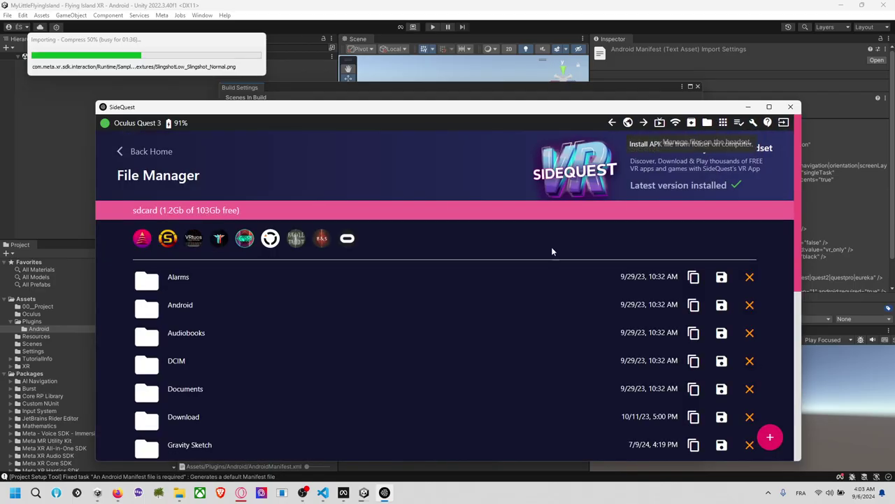
{"action": "scroll", "coordinate": [263, 313], "scroll_direction": "down", "scroll_amount": 5}
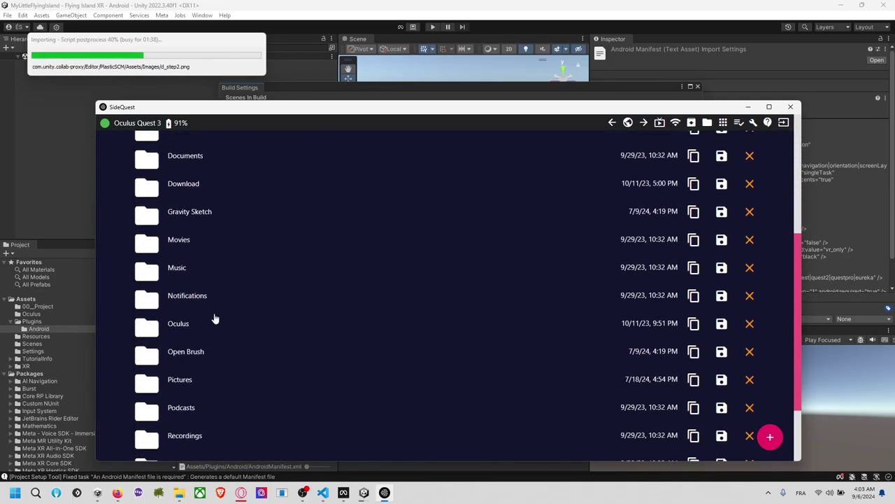
{"action": "left_click", "coordinate": [140, 244]}
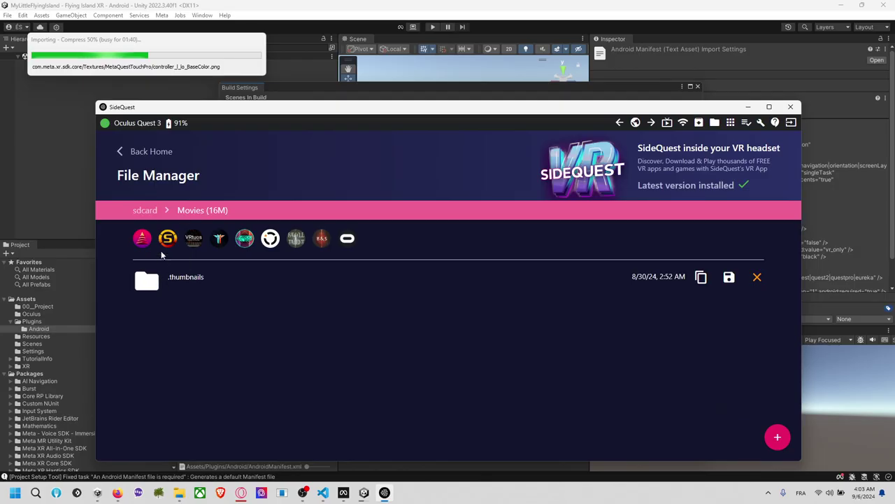
{"action": "left_click", "coordinate": [126, 155]}
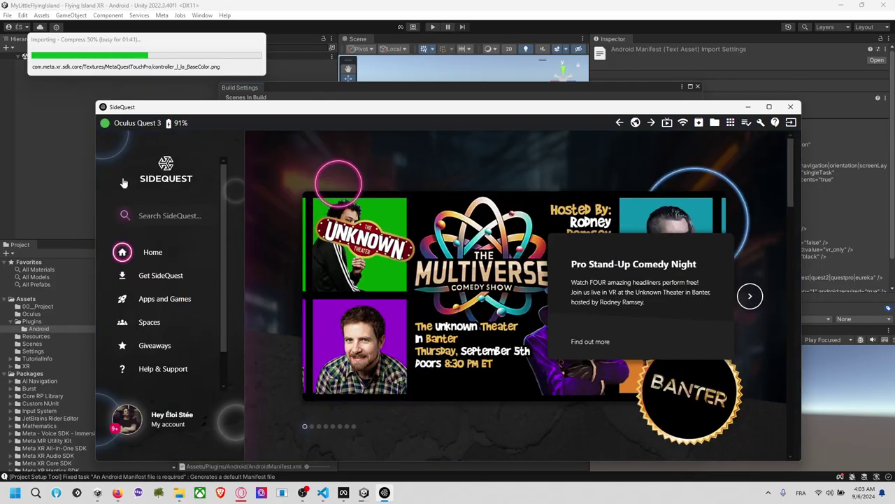
{"action": "left_click", "coordinate": [713, 124]}
{"action": "scroll", "coordinate": [246, 322], "scroll_direction": "down", "scroll_amount": 5}
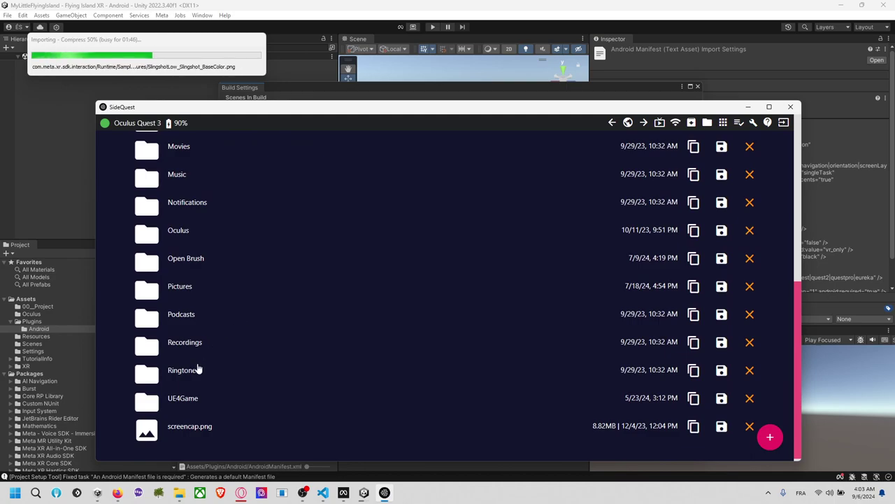
{"action": "scroll", "coordinate": [198, 380], "scroll_direction": "up", "scroll_amount": 2}
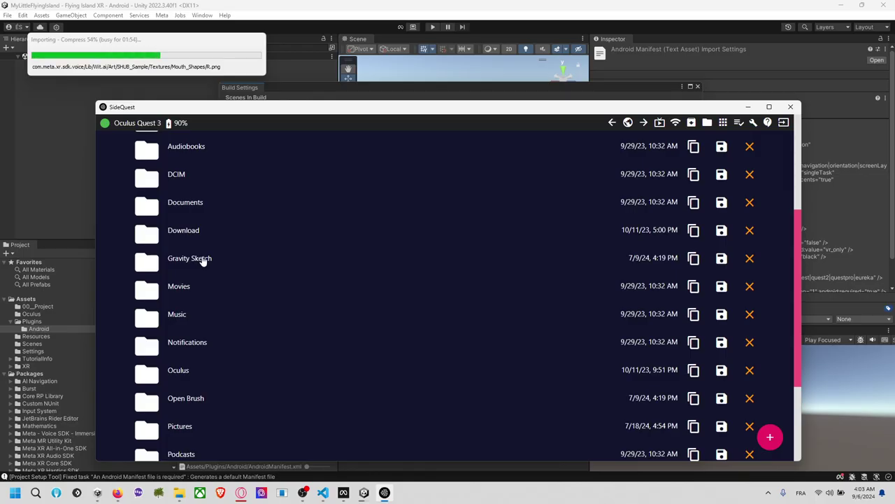
{"action": "scroll", "coordinate": [210, 260], "scroll_direction": "up", "scroll_amount": 2}
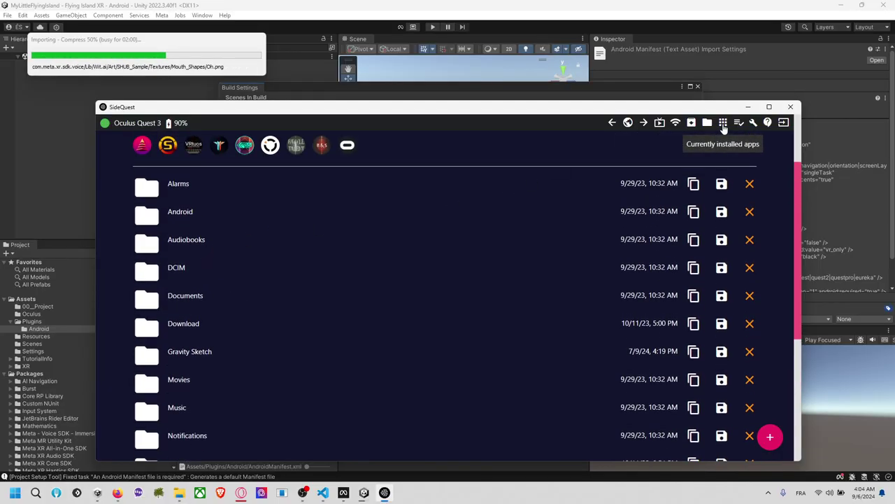
Find Firefox Reality among the headset's installed apps, open its app settings and try to uninstall it.
{"action": "left_click", "coordinate": [723, 123]}
{"action": "scroll", "coordinate": [313, 224], "scroll_direction": "down", "scroll_amount": 15}
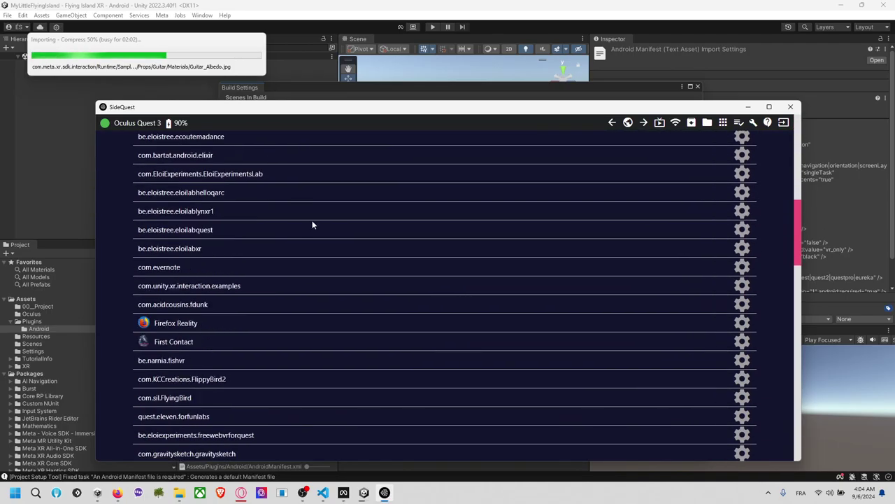
{"action": "scroll", "coordinate": [294, 250], "scroll_direction": "up", "scroll_amount": 10}
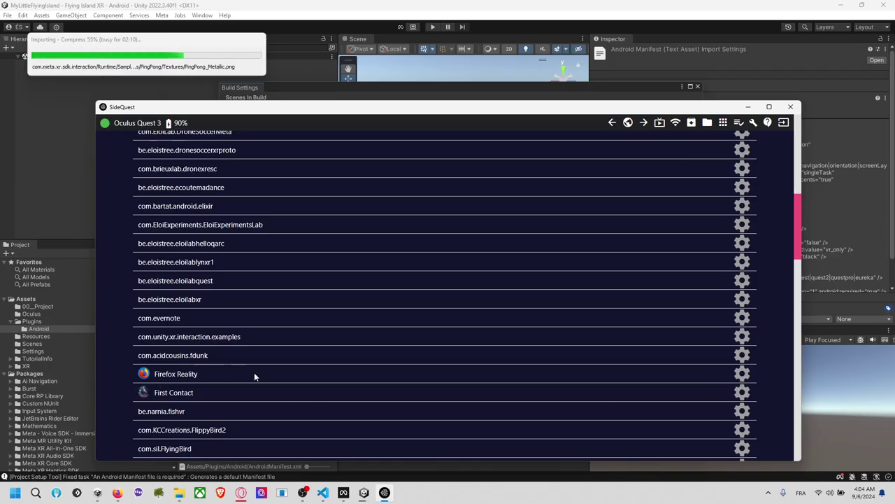
{"action": "left_click", "coordinate": [742, 374]}
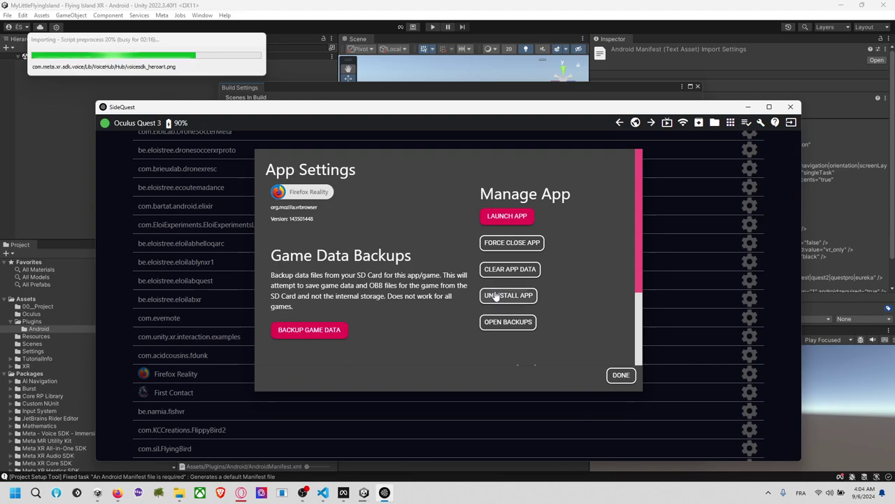
{"action": "left_click", "coordinate": [502, 295]}
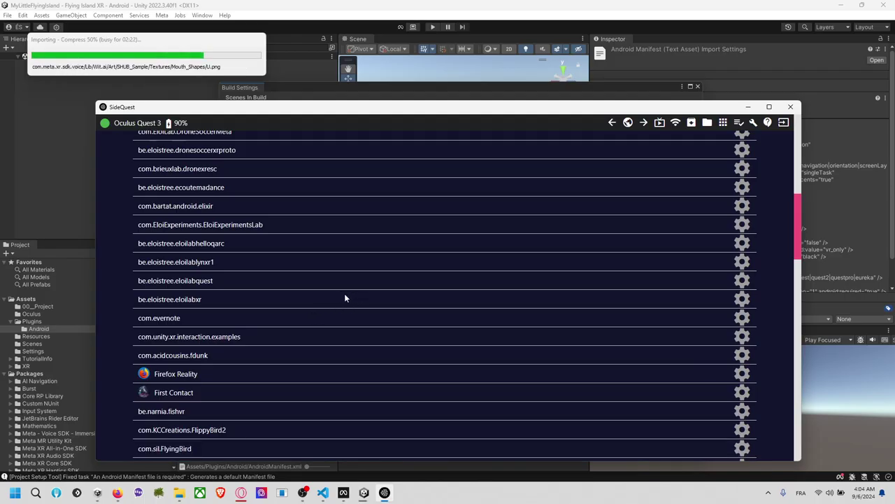
Look through the list of apps installed on the Quest 3 headset and check the SideQuest Task Manager.
{"action": "scroll", "coordinate": [355, 294], "scroll_direction": "down", "scroll_amount": 2}
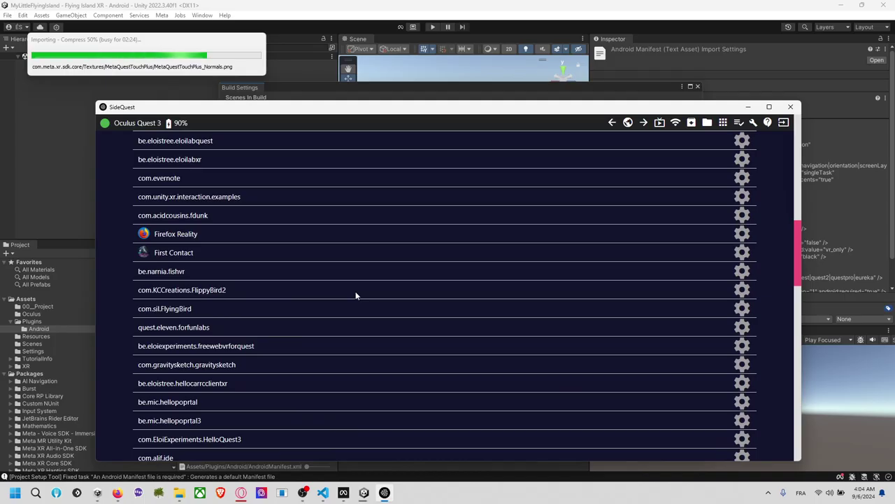
{"action": "scroll", "coordinate": [354, 296], "scroll_direction": "down", "scroll_amount": 1}
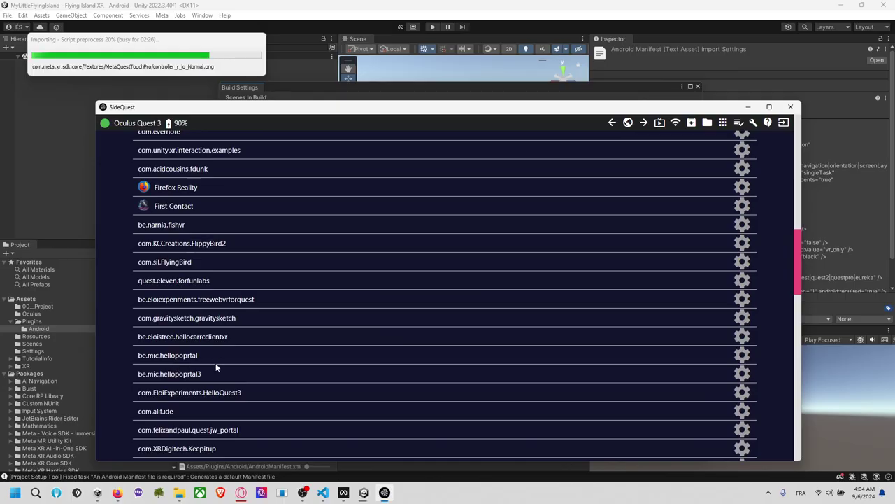
{"action": "scroll", "coordinate": [216, 366], "scroll_direction": "down", "scroll_amount": 1}
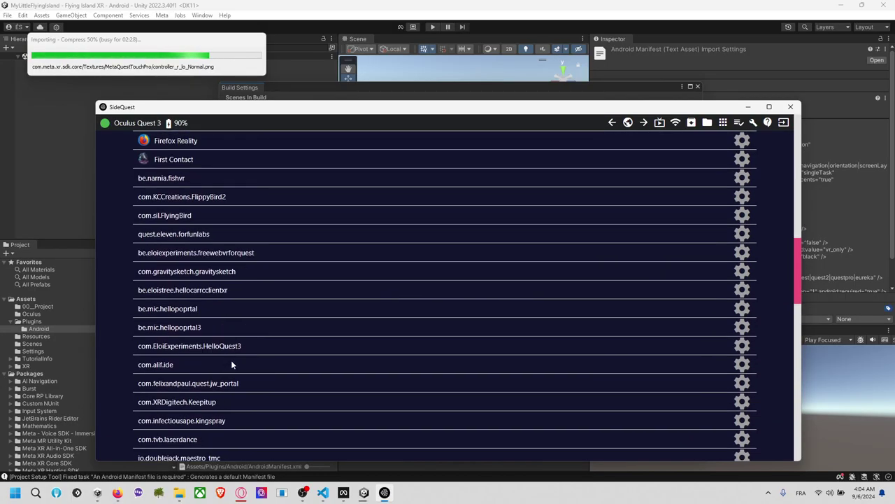
{"action": "scroll", "coordinate": [233, 360], "scroll_direction": "down", "scroll_amount": 1}
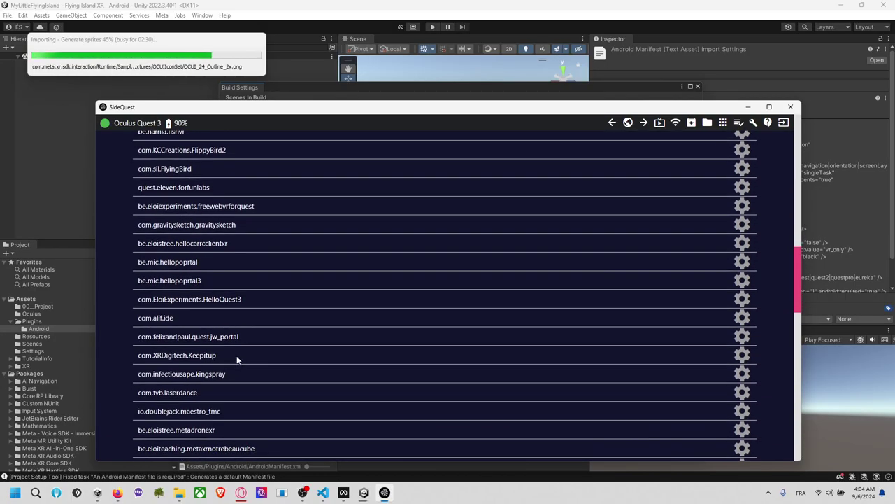
{"action": "scroll", "coordinate": [301, 370], "scroll_direction": "down", "scroll_amount": 8}
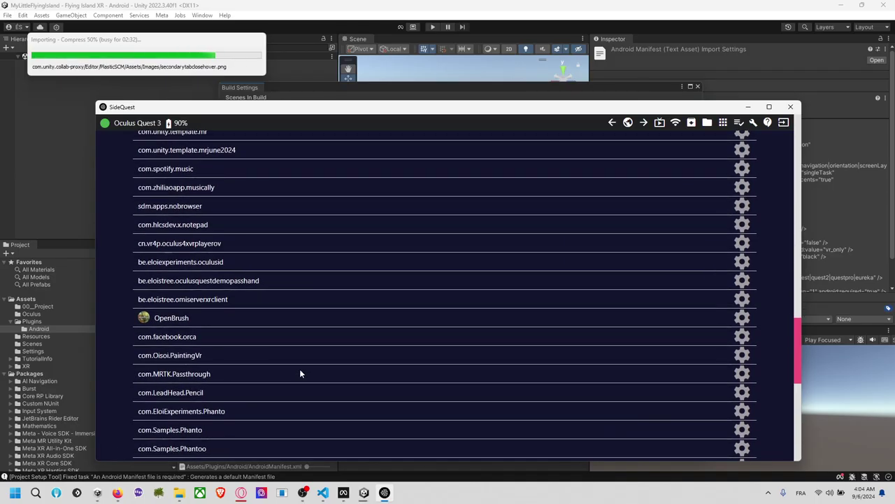
{"action": "scroll", "coordinate": [300, 373], "scroll_direction": "down", "scroll_amount": 4}
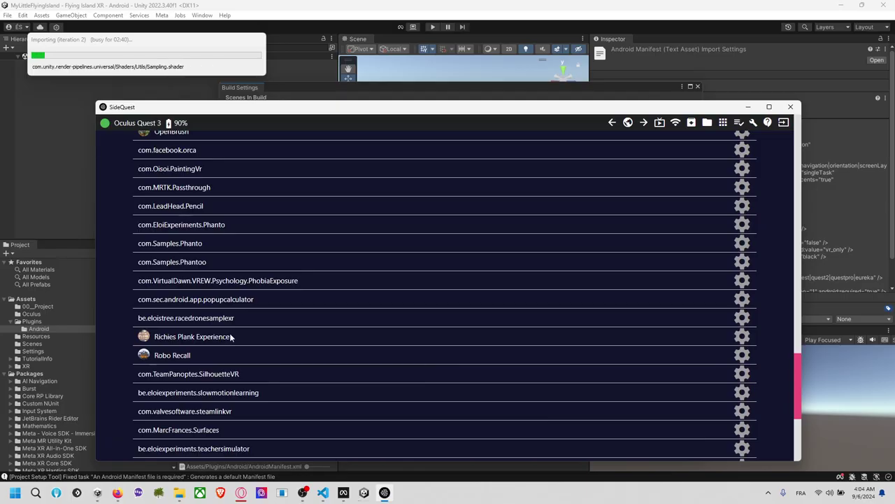
{"action": "scroll", "coordinate": [216, 344], "scroll_direction": "down", "scroll_amount": 3}
{"action": "scroll", "coordinate": [218, 345], "scroll_direction": "down", "scroll_amount": 2}
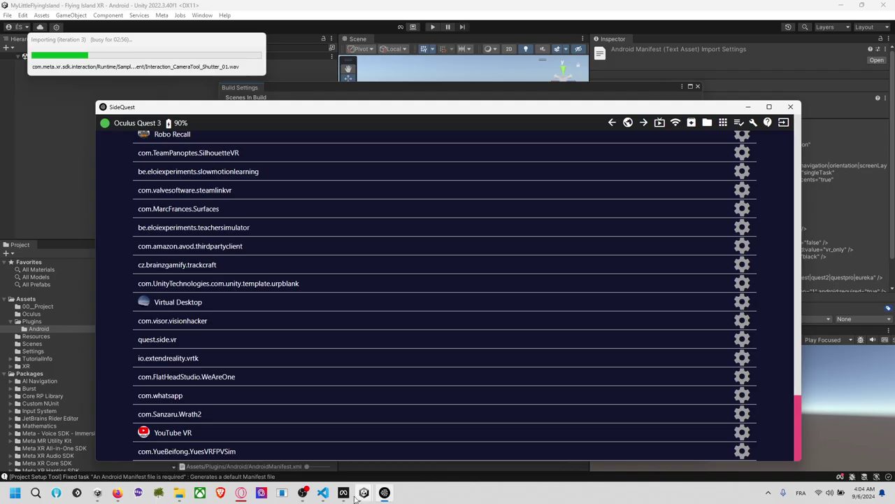
{"action": "mouse_move", "coordinate": [344, 493]}
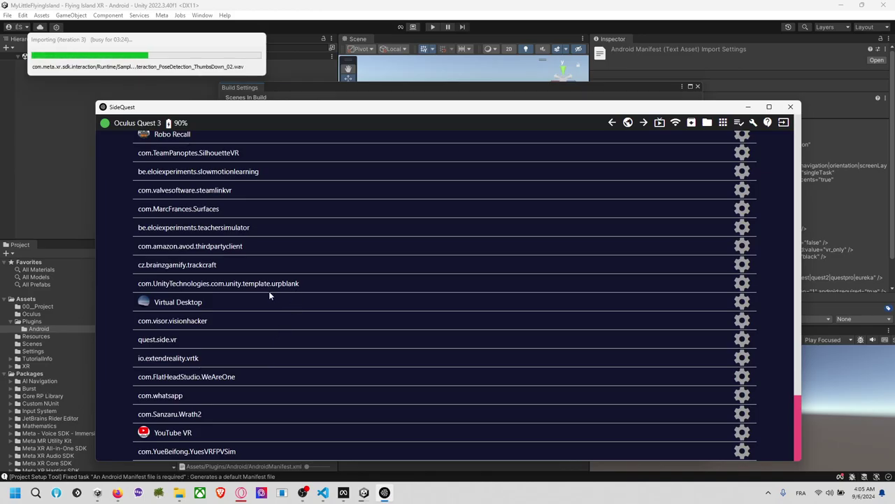
{"action": "scroll", "coordinate": [345, 326], "scroll_direction": "up", "scroll_amount": 5}
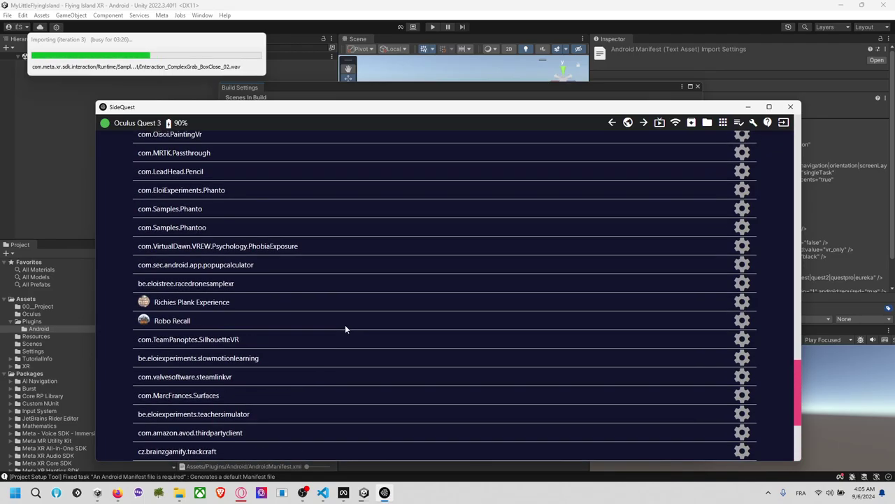
{"action": "scroll", "coordinate": [344, 324], "scroll_direction": "up", "scroll_amount": 6}
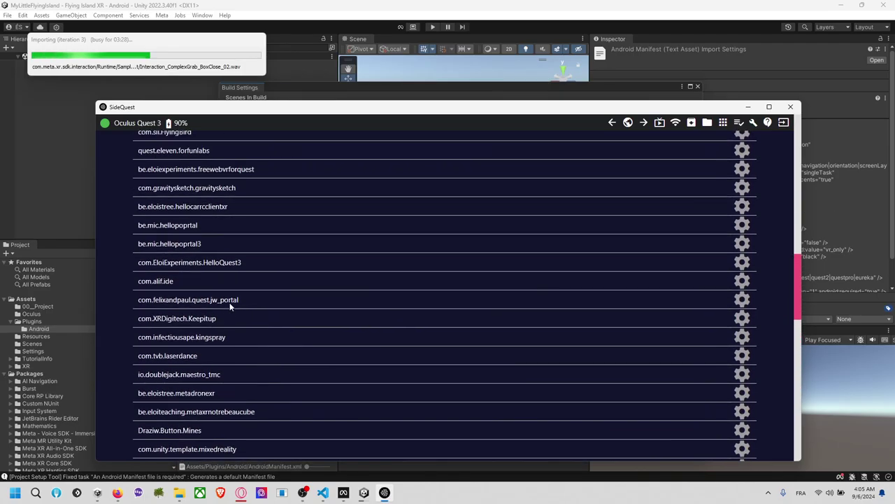
{"action": "scroll", "coordinate": [237, 302], "scroll_direction": "up", "scroll_amount": 4}
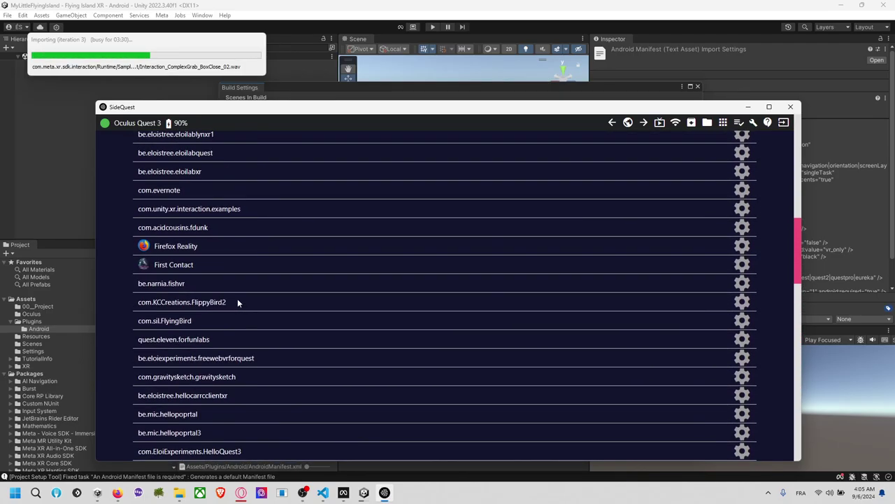
{"action": "scroll", "coordinate": [237, 298], "scroll_direction": "up", "scroll_amount": 4}
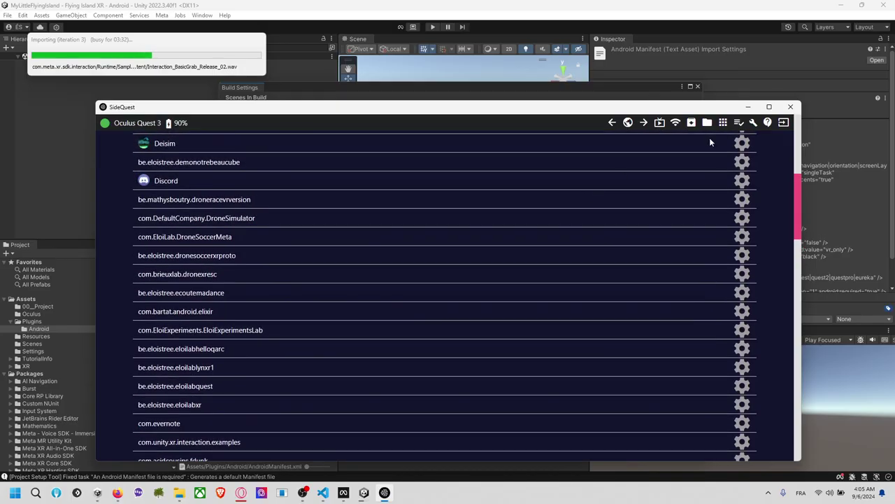
{"action": "left_click", "coordinate": [737, 124]}
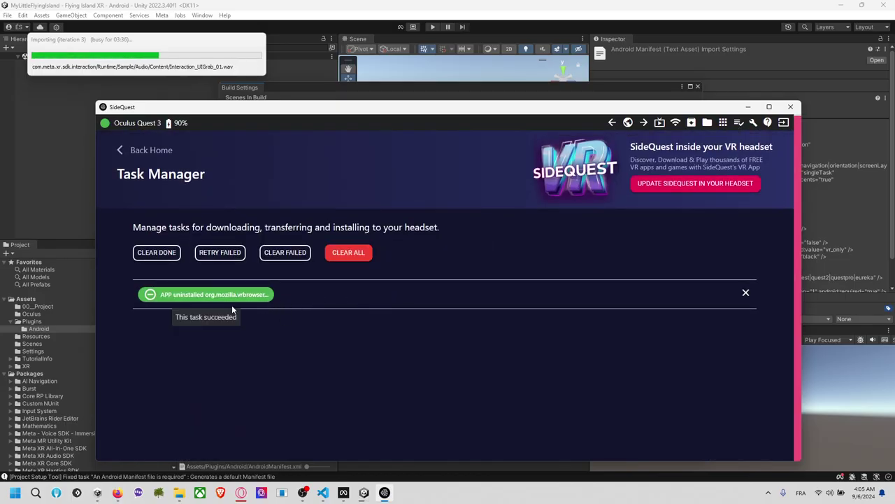
Open the headset settings and review the Quality & Performance options, from CPU and GPU level to Chromatic Aberration.
{"action": "left_click", "coordinate": [761, 123]}
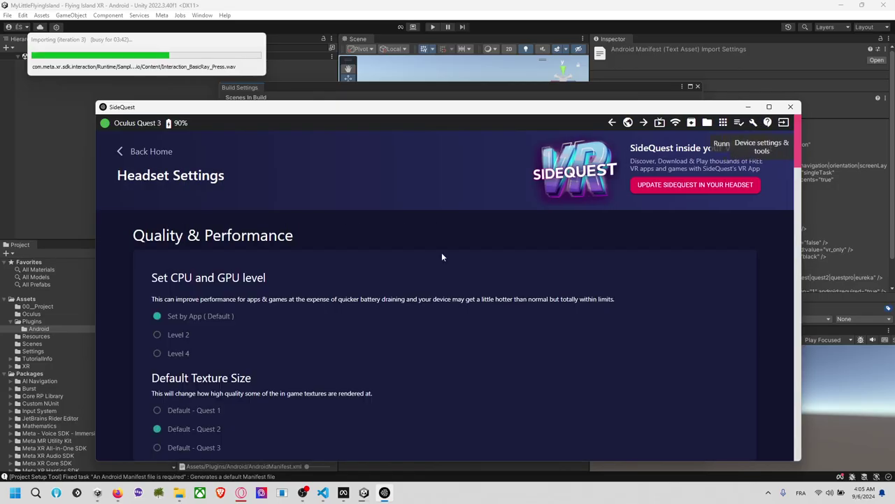
{"action": "scroll", "coordinate": [342, 260], "scroll_direction": "down", "scroll_amount": 3}
{"action": "scroll", "coordinate": [328, 269], "scroll_direction": "up", "scroll_amount": 2}
{"action": "scroll", "coordinate": [323, 273], "scroll_direction": "down", "scroll_amount": 2}
{"action": "scroll", "coordinate": [322, 278], "scroll_direction": "up", "scroll_amount": 2}
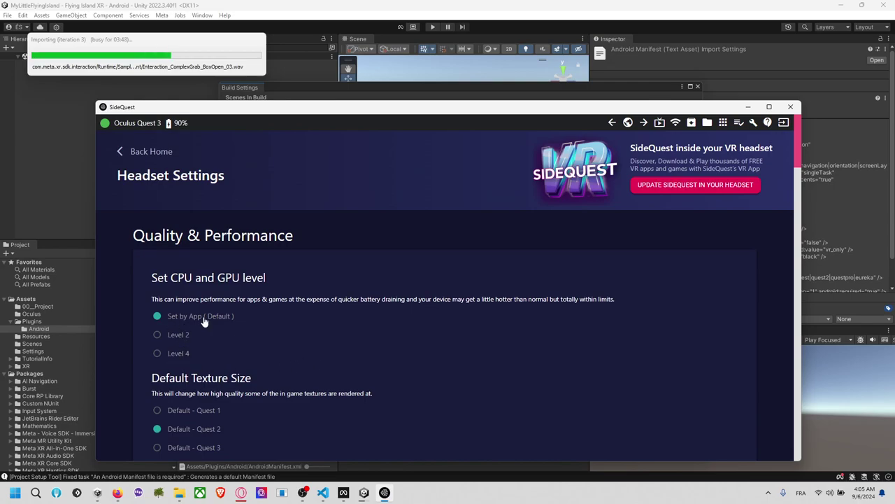
{"action": "scroll", "coordinate": [261, 308], "scroll_direction": "down", "scroll_amount": 1}
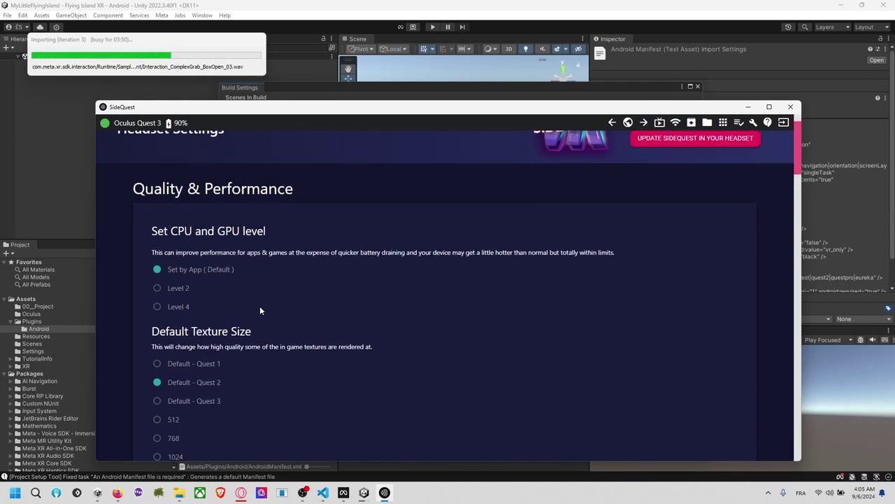
{"action": "scroll", "coordinate": [260, 311], "scroll_direction": "down", "scroll_amount": 3}
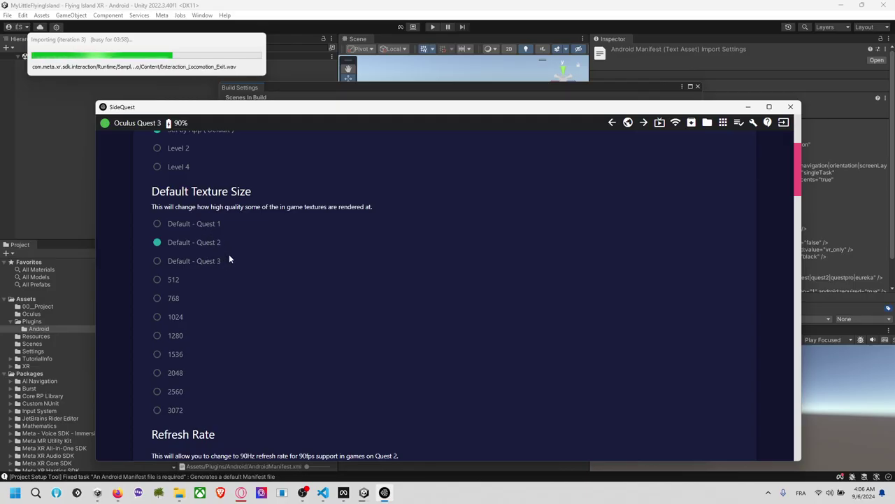
{"action": "scroll", "coordinate": [243, 258], "scroll_direction": "down", "scroll_amount": 1}
{"action": "scroll", "coordinate": [243, 262], "scroll_direction": "down", "scroll_amount": 3}
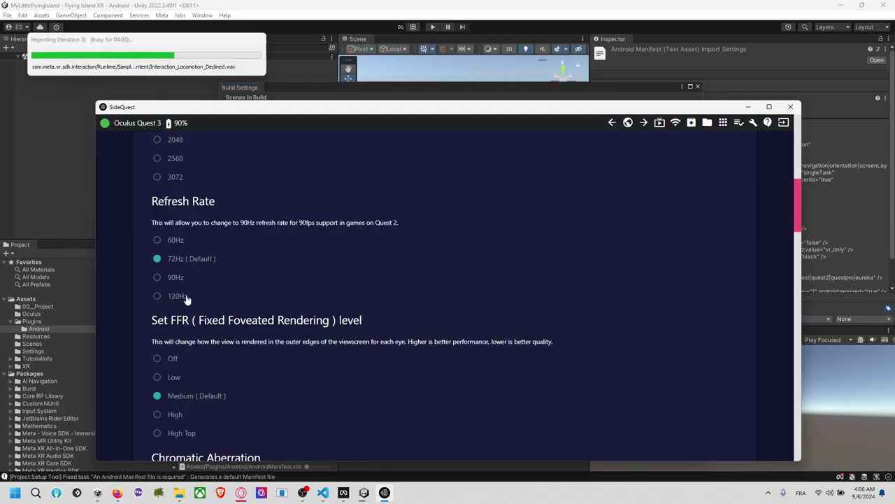
{"action": "scroll", "coordinate": [216, 287], "scroll_direction": "down", "scroll_amount": 2}
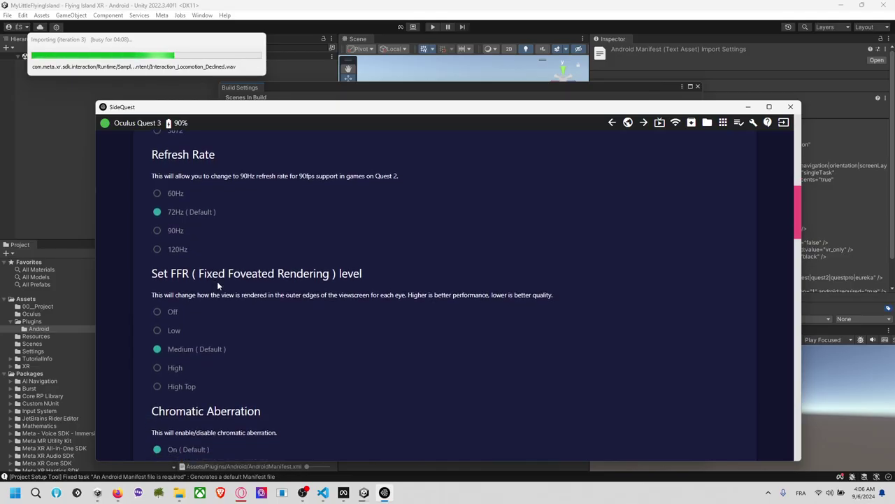
{"action": "scroll", "coordinate": [216, 287], "scroll_direction": "down", "scroll_amount": 4}
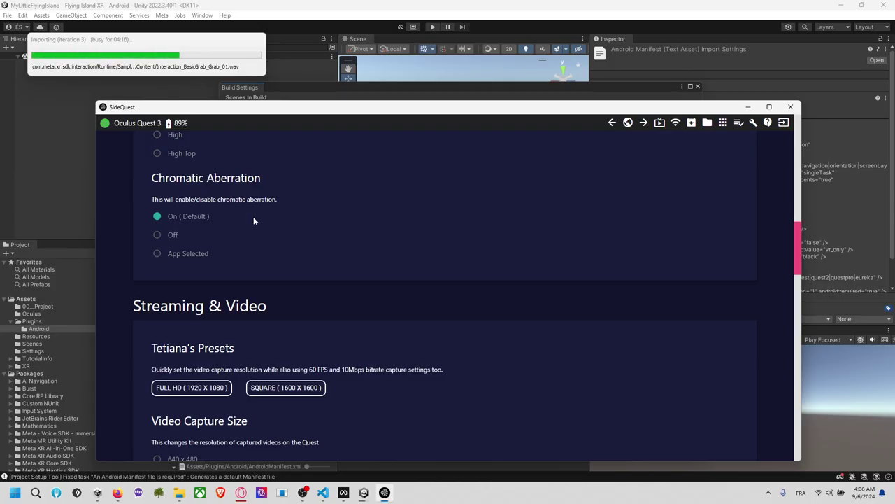
Review the Streaming & Video options for capture size, FPS, bitrate and stereo capture.
{"action": "scroll", "coordinate": [266, 219], "scroll_direction": "down", "scroll_amount": 2}
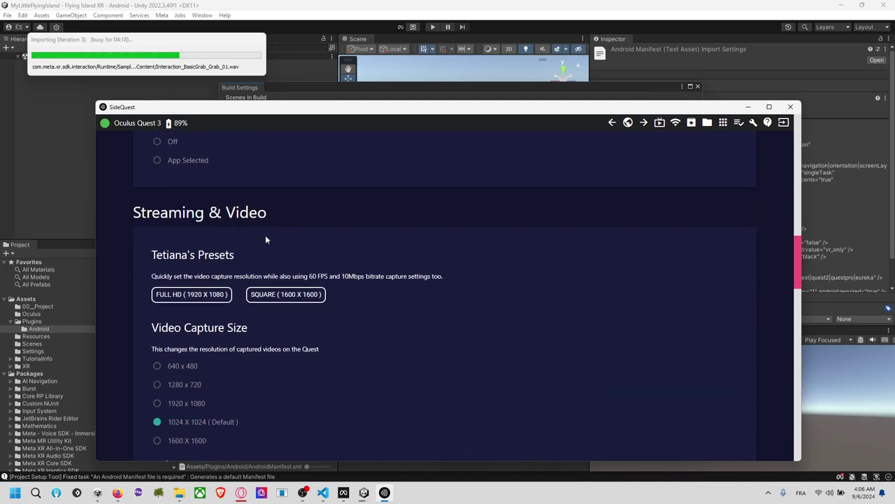
{"action": "scroll", "coordinate": [252, 240], "scroll_direction": "down", "scroll_amount": 2}
{"action": "scroll", "coordinate": [231, 248], "scroll_direction": "down", "scroll_amount": 1}
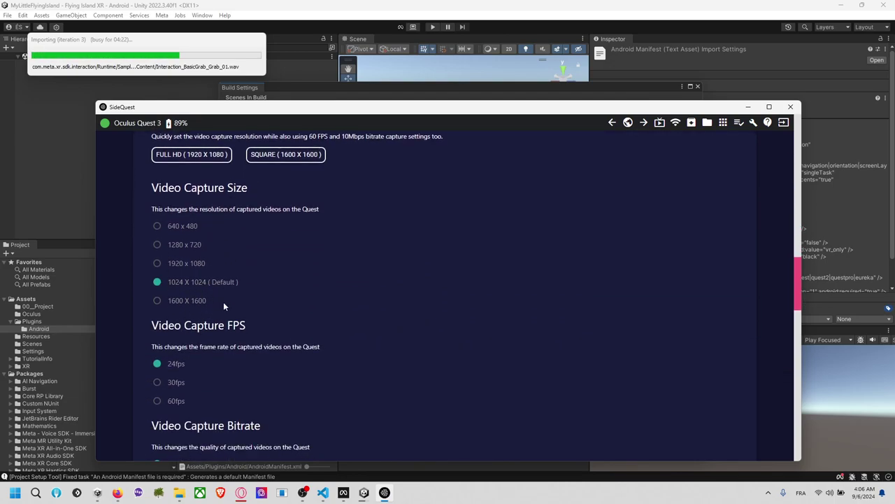
{"action": "scroll", "coordinate": [274, 368], "scroll_direction": "down", "scroll_amount": 1}
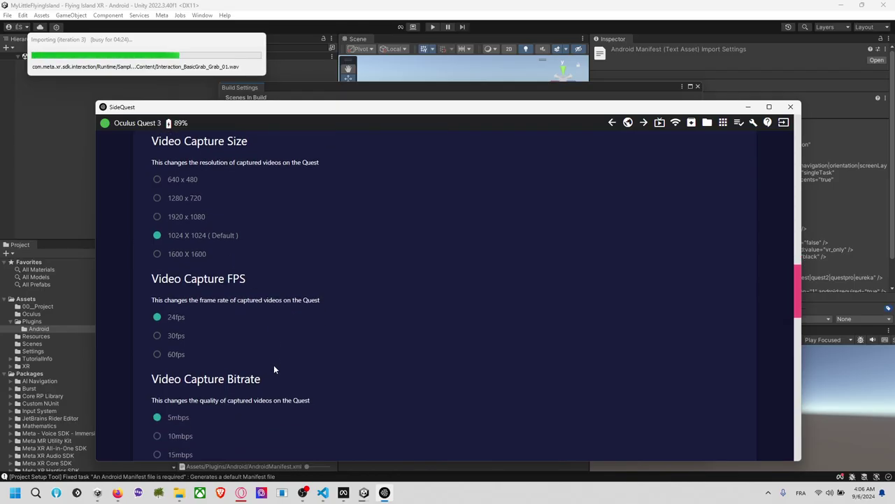
{"action": "scroll", "coordinate": [182, 360], "scroll_direction": "down", "scroll_amount": 3}
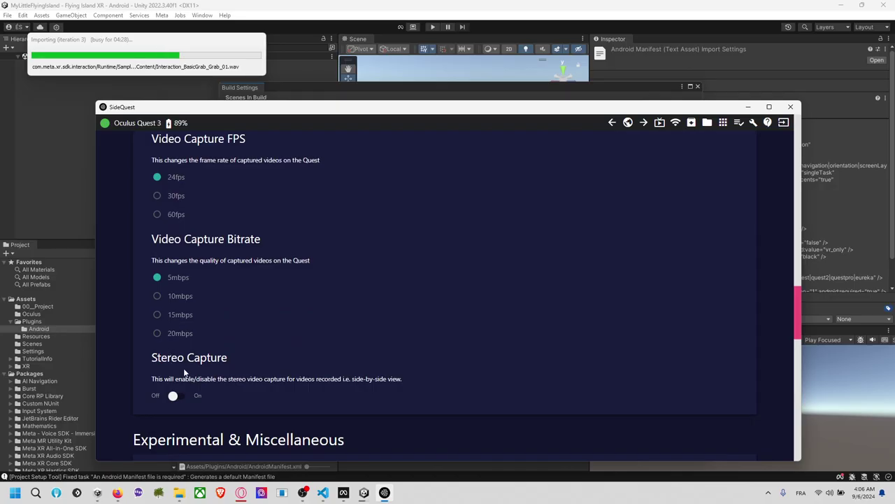
{"action": "scroll", "coordinate": [512, 363], "scroll_direction": "up", "scroll_amount": 10}
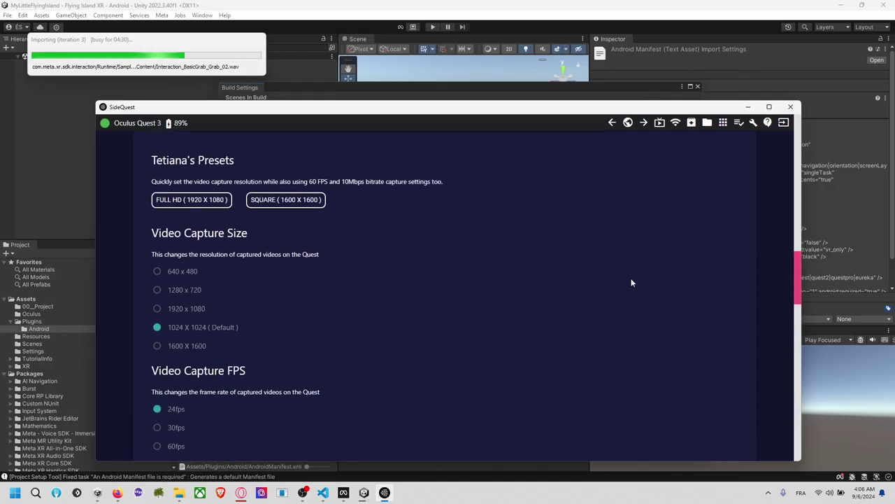
{"action": "scroll", "coordinate": [631, 283], "scroll_direction": "up", "scroll_amount": 6}
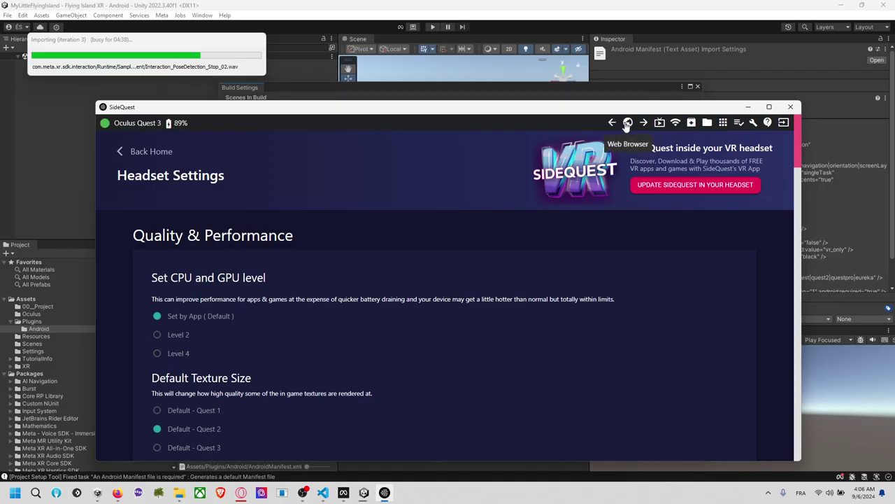
Close the SideQuest desktop window to get back to Unity's Build Settings.
{"action": "left_click", "coordinate": [188, 38]}
{"action": "mouse_move", "coordinate": [305, 108]}
{"action": "left_mouse_down"}
{"action": "mouse_move", "coordinate": [299, 382]}
{"action": "mouse_move", "coordinate": [301, 93]}
{"action": "mouse_move", "coordinate": [298, 110]}
{"action": "left_mouse_up"}
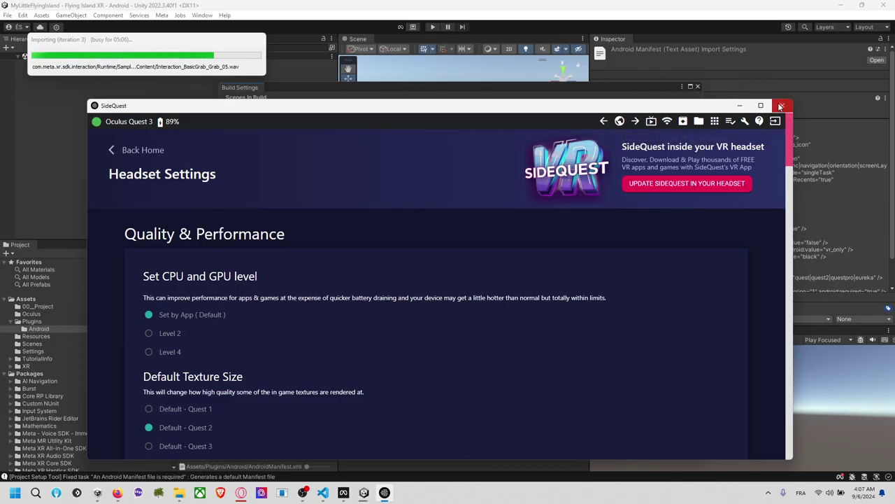
{"action": "left_click", "coordinate": [780, 105]}
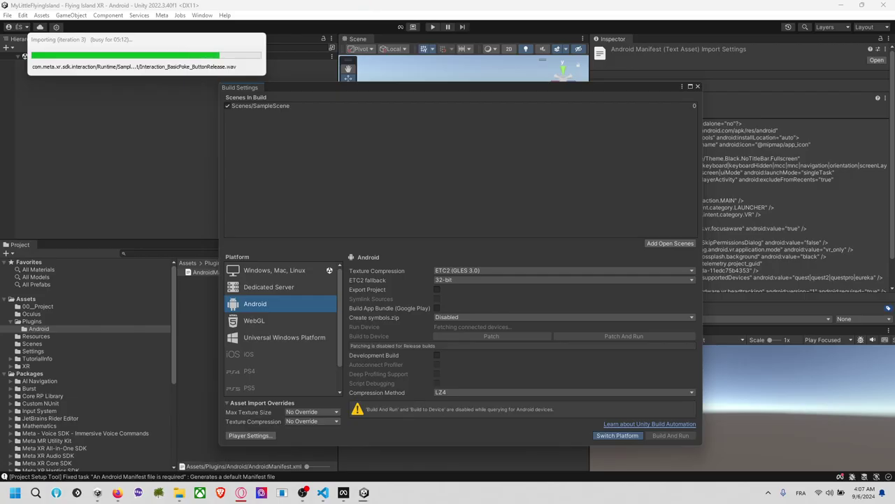
Switch to the Opera window showing the SideQuest setup page and move it clear of Unity's import progress dialog.
{"action": "left_click", "coordinate": [116, 492]}
{"action": "left_click", "coordinate": [116, 493]}
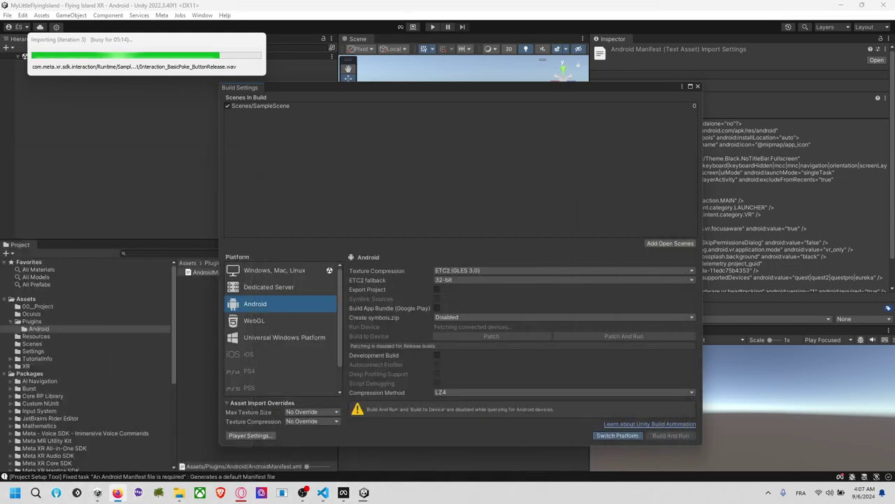
{"action": "mouse_move", "coordinate": [240, 492]}
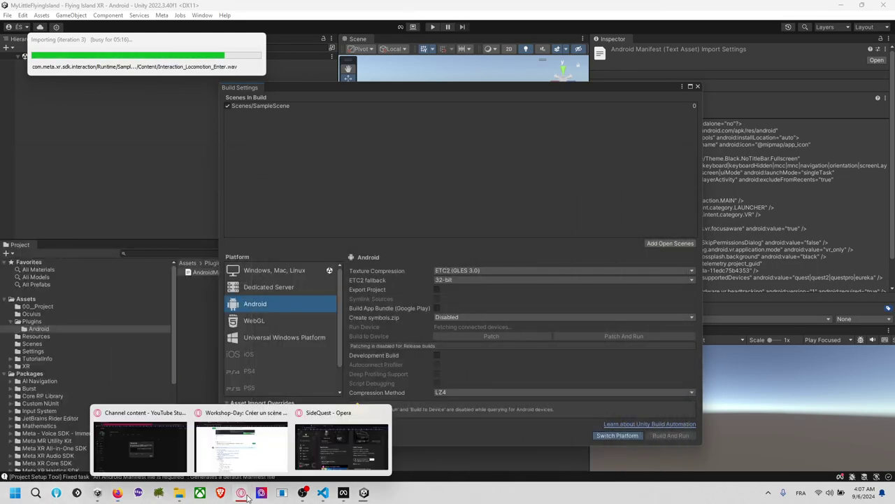
{"action": "left_click", "coordinate": [341, 445]}
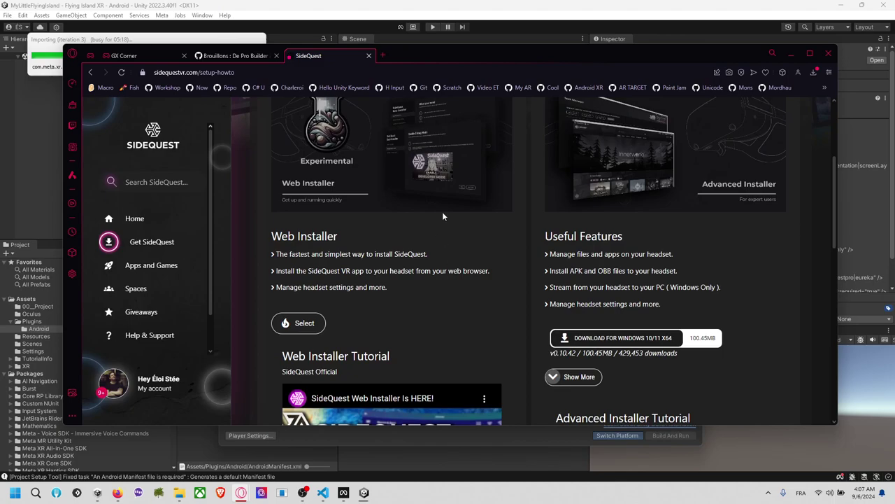
{"action": "left_click_drag", "start_coordinate": [445, 59], "coordinate": [449, 107]}
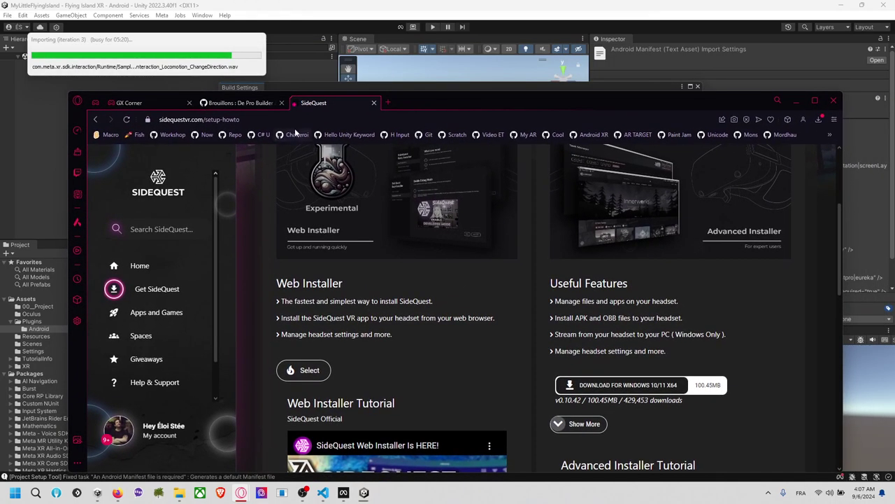
Search the web for "git srccopy" and open the Genymobile/scrcpy repository on GitHub.
{"action": "left_click", "coordinate": [375, 120]}
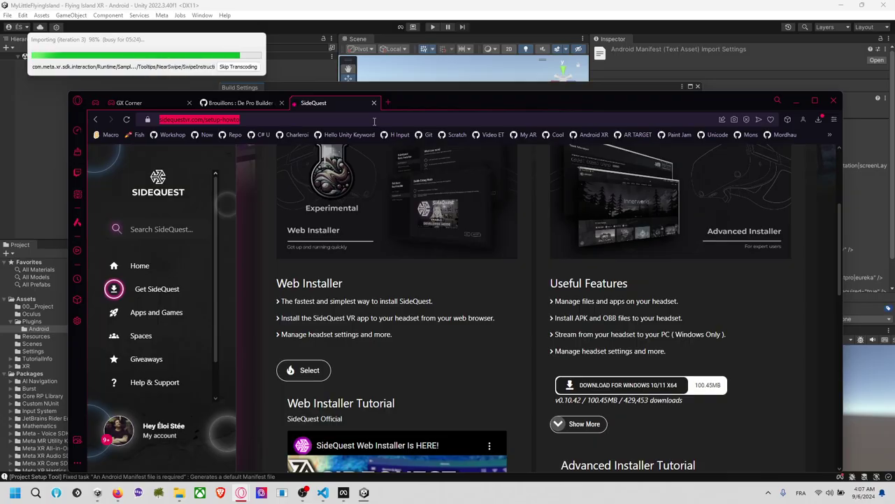
{"action": "type", "text": "git "}
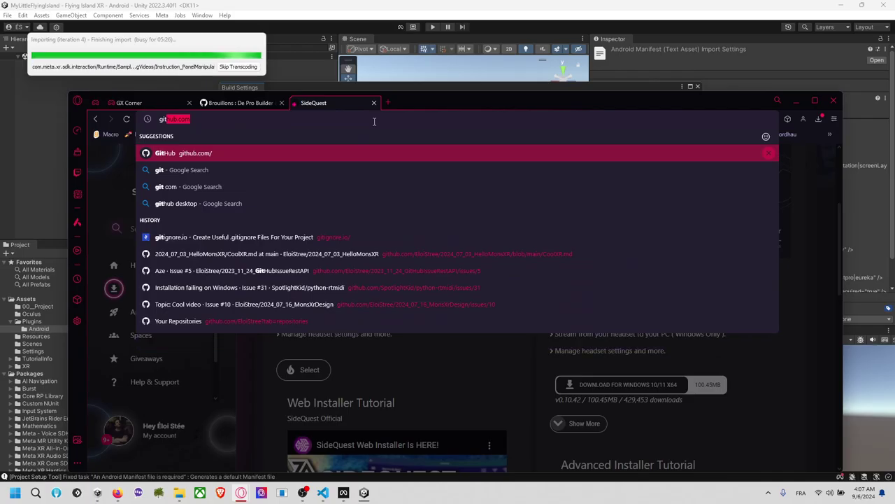
{"action": "type", "text": "s"}
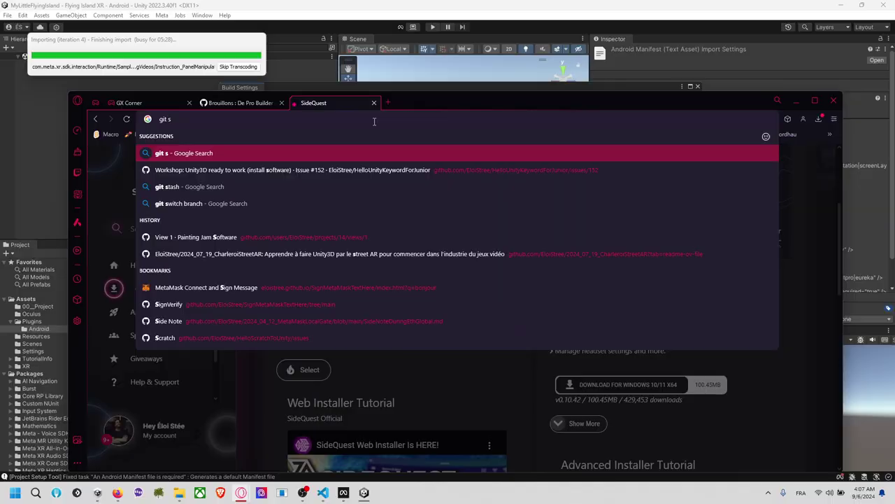
{"action": "type", "text": "rccopy"}
{"action": "key", "text": "Return"}
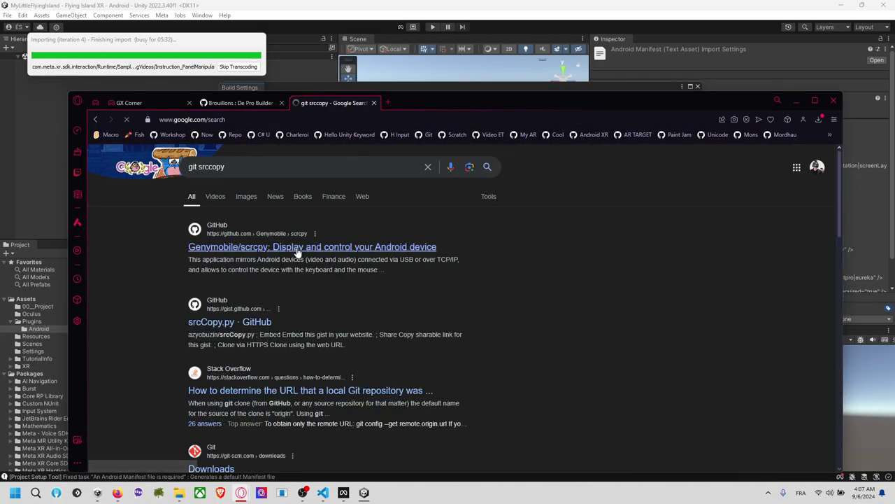
{"action": "left_click", "coordinate": [273, 247]}
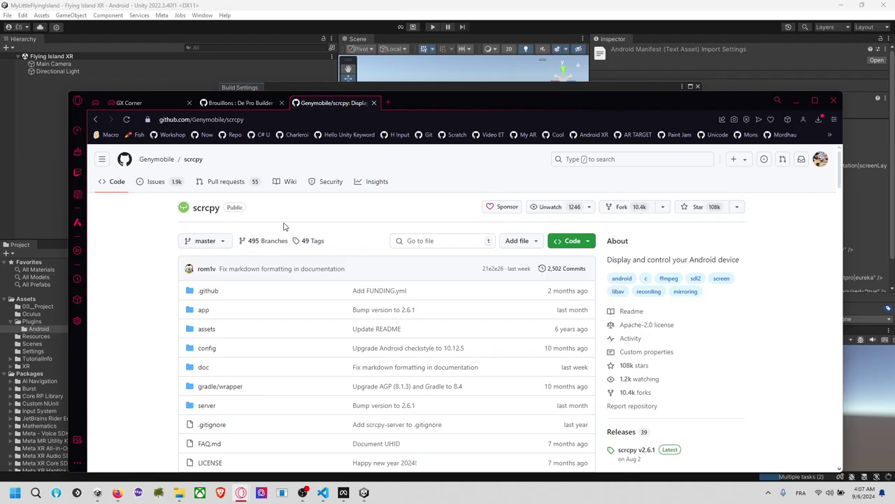
Move the browser window out of the way and shift Unity's Compiling Scripts dialog clear of the Build Settings window.
{"action": "left_click_drag", "start_coordinate": [722, 104], "coordinate": [731, 327]}
{"action": "left_click", "coordinate": [767, 313]}
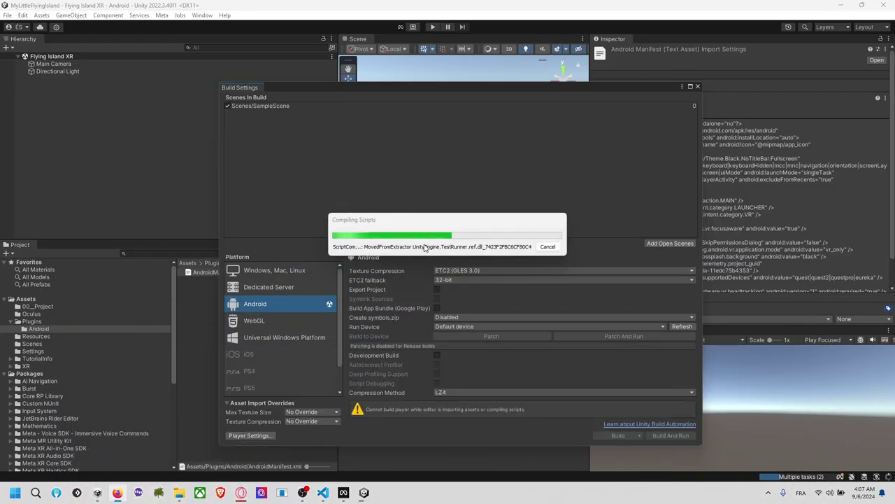
{"action": "left_click_drag", "start_coordinate": [436, 221], "coordinate": [370, 166]}
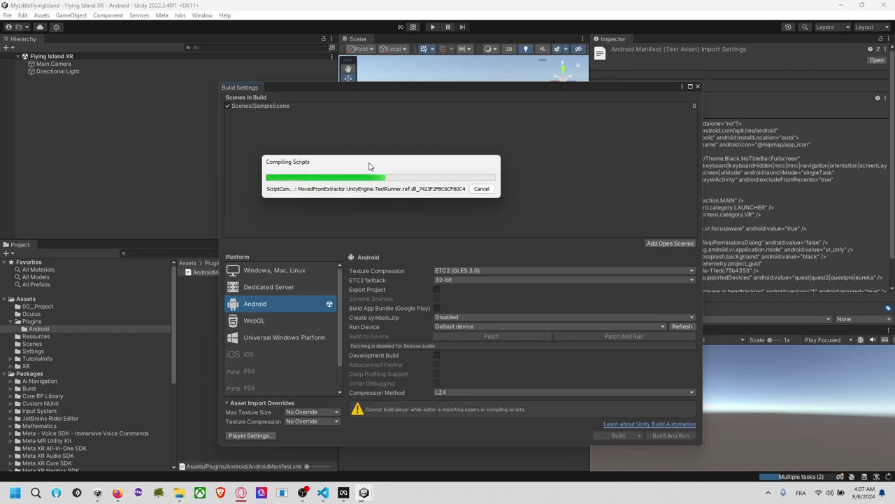
{"action": "left_click_drag", "start_coordinate": [370, 166], "coordinate": [192, 61]}
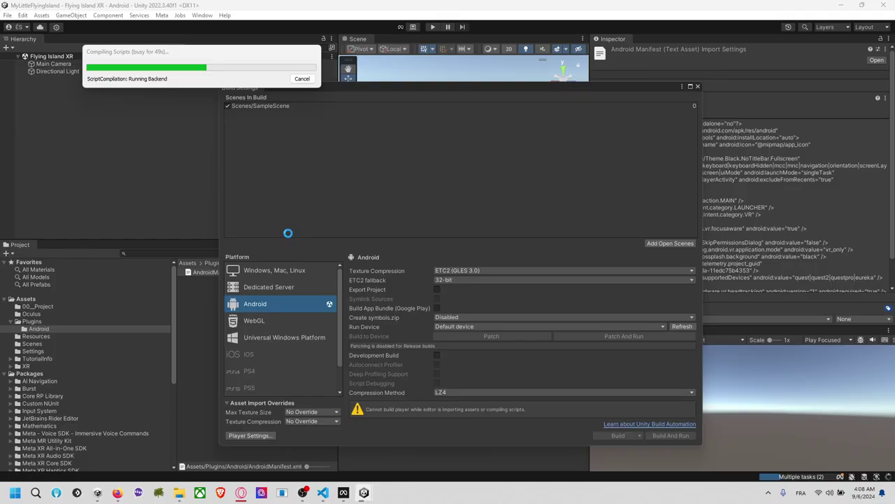
{"action": "left_click_drag", "start_coordinate": [242, 50], "coordinate": [251, 110]}
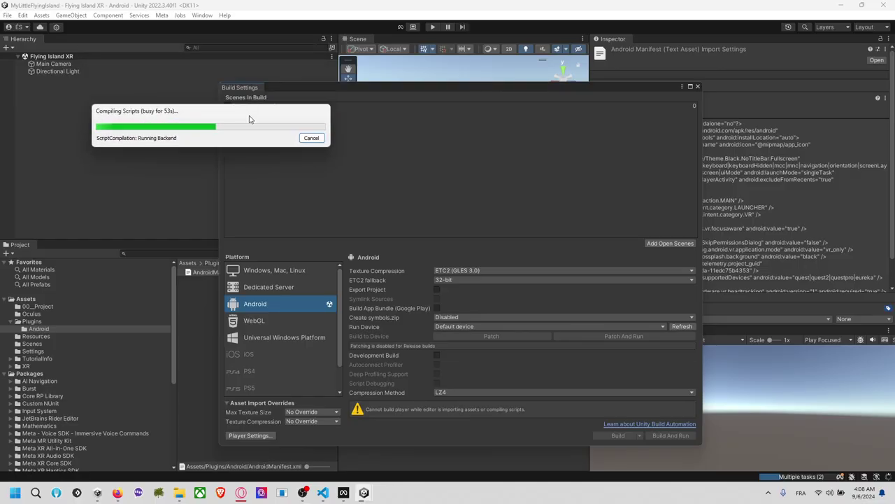
{"action": "left_click_drag", "start_coordinate": [279, 120], "coordinate": [240, 38]}
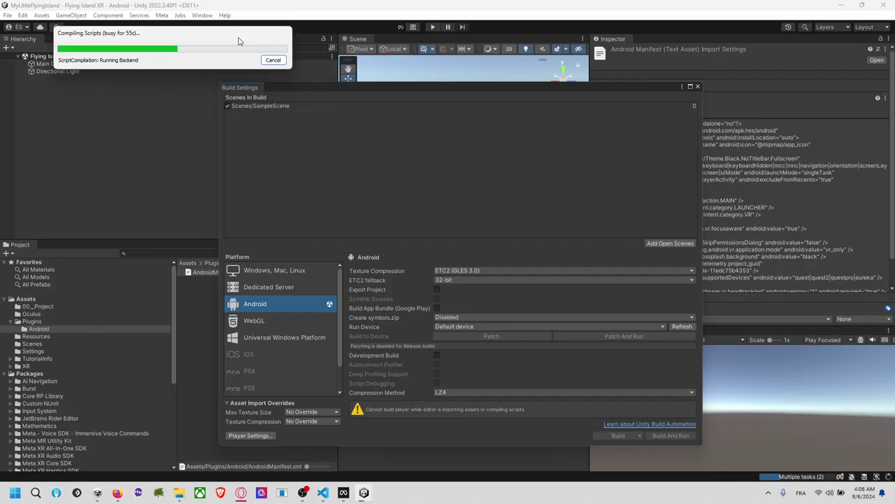
Switch back to the Opera window showing the scrcpy repository and place it just beneath Unity's compile progress dialog.
{"action": "mouse_move", "coordinate": [241, 493]}
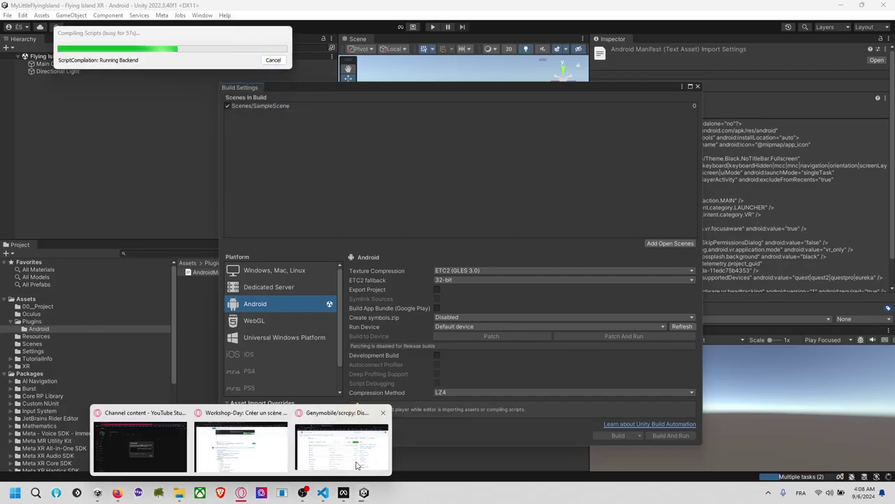
{"action": "left_click", "coordinate": [342, 444]}
{"action": "left_click_drag", "start_coordinate": [487, 327], "coordinate": [477, 88]}
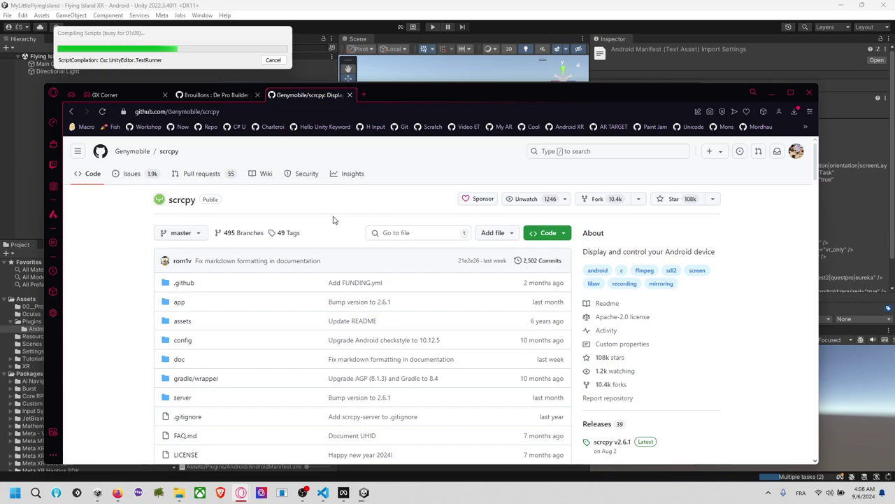
Review the scrcpy repository's file list and the README introduction, including the screenshot and the list of what it focuses on.
{"action": "scroll", "coordinate": [535, 238], "scroll_direction": "down", "scroll_amount": 1}
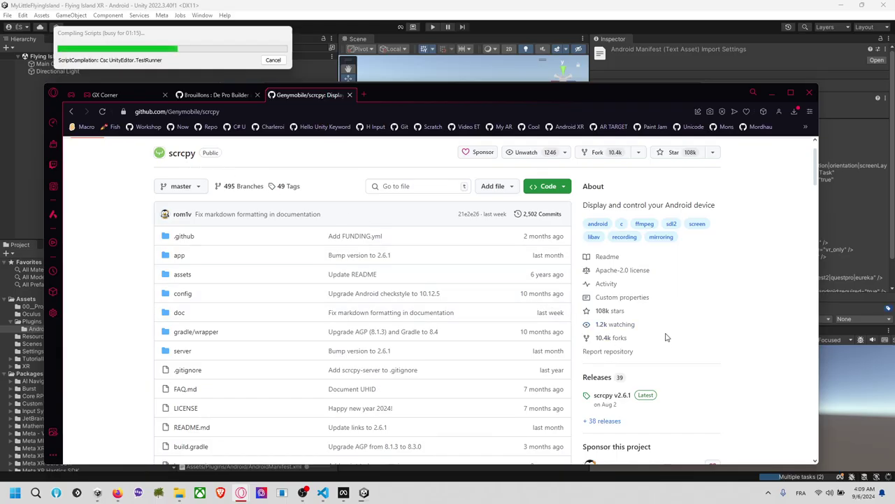
{"action": "scroll", "coordinate": [664, 336], "scroll_direction": "down", "scroll_amount": 3}
{"action": "scroll", "coordinate": [315, 344], "scroll_direction": "down", "scroll_amount": 9}
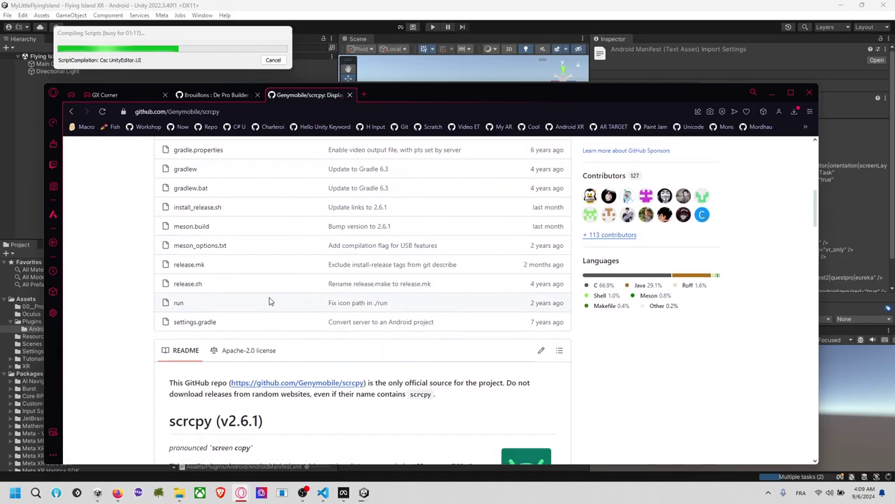
{"action": "scroll", "coordinate": [213, 218], "scroll_direction": "down", "scroll_amount": 3}
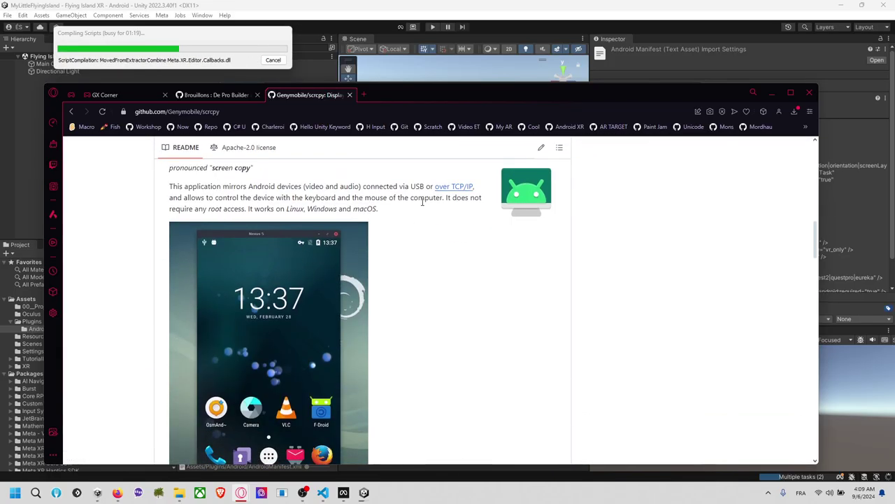
{"action": "scroll", "coordinate": [308, 195], "scroll_direction": "down", "scroll_amount": 2}
{"action": "scroll", "coordinate": [348, 282], "scroll_direction": "down", "scroll_amount": 2}
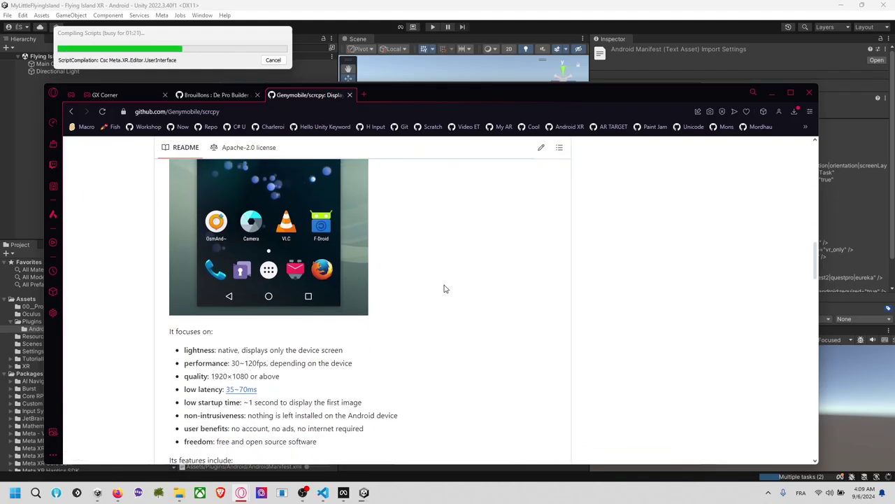
{"action": "scroll", "coordinate": [246, 269], "scroll_direction": "up", "scroll_amount": 3}
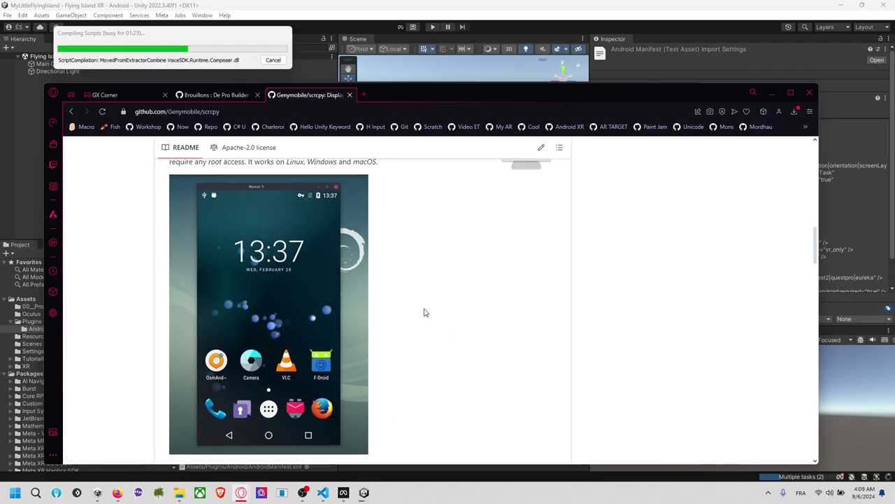
Examine the README's command examples, highlighting the H.265 screen capture options such as max-fps=60 and the camera recording to file.mp4.
{"action": "scroll", "coordinate": [427, 315], "scroll_direction": "down", "scroll_amount": 2}
{"action": "scroll", "coordinate": [428, 316], "scroll_direction": "down", "scroll_amount": 10}
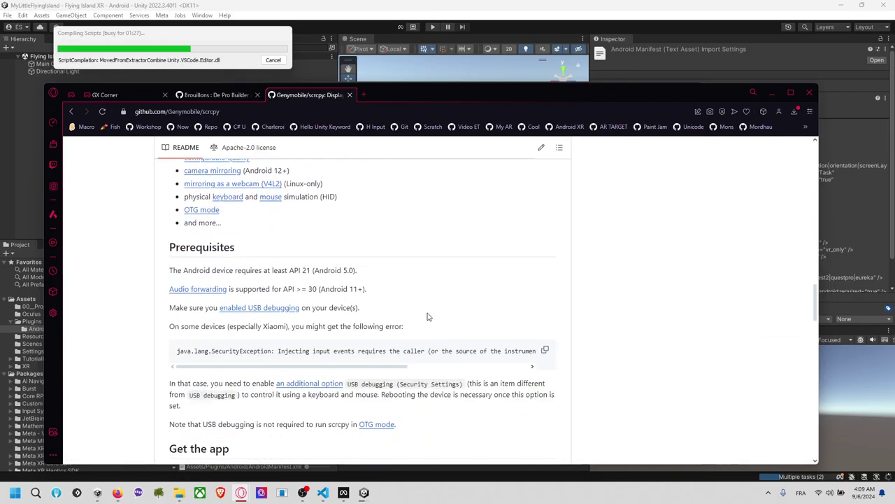
{"action": "scroll", "coordinate": [428, 316], "scroll_direction": "down", "scroll_amount": 4}
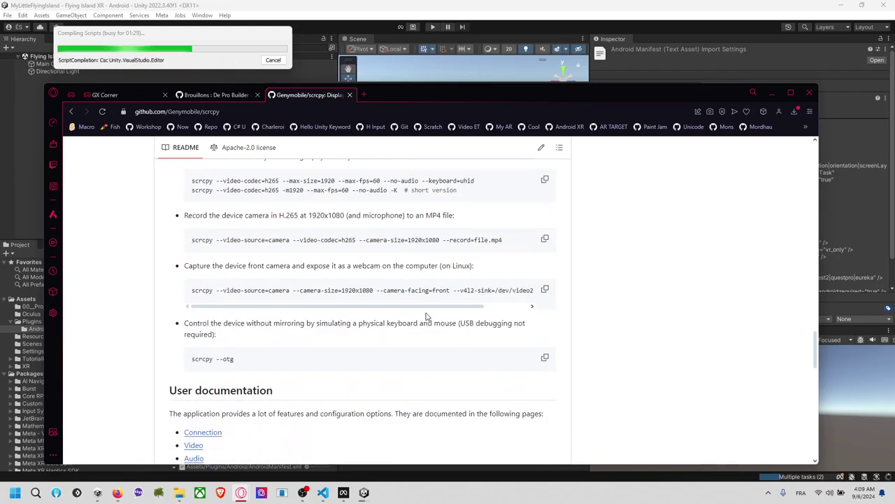
{"action": "scroll", "coordinate": [210, 203], "scroll_direction": "up", "scroll_amount": 1}
{"action": "left_click_drag", "start_coordinate": [189, 232], "coordinate": [480, 227]}
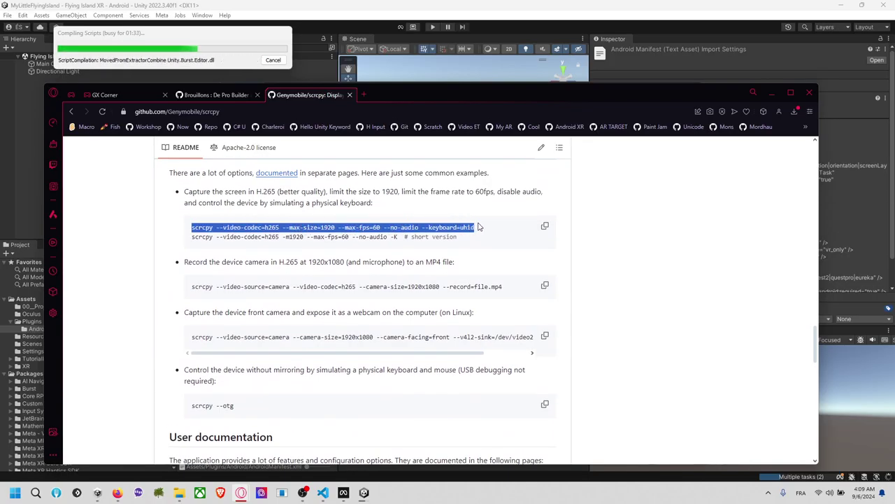
{"action": "left_click", "coordinate": [301, 224]}
{"action": "left_click_drag", "start_coordinate": [282, 228], "coordinate": [344, 228]}
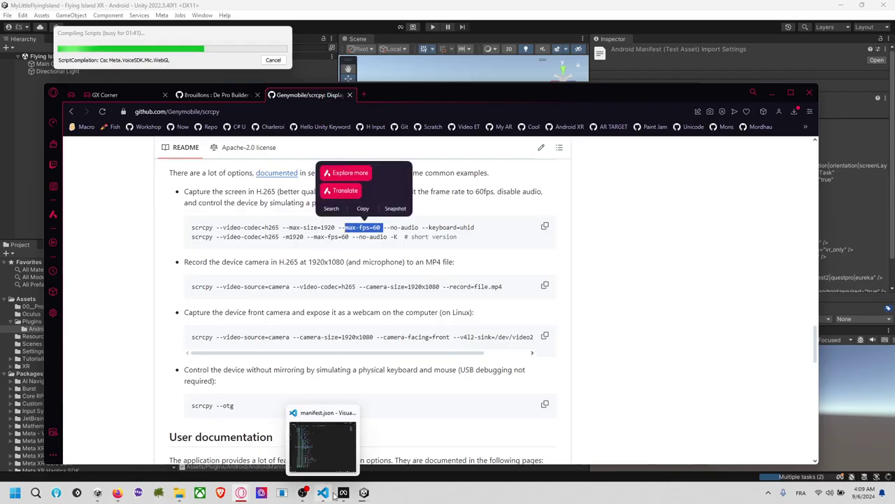
{"action": "mouse_move", "coordinate": [314, 498]}
{"action": "left_click", "coordinate": [376, 238]}
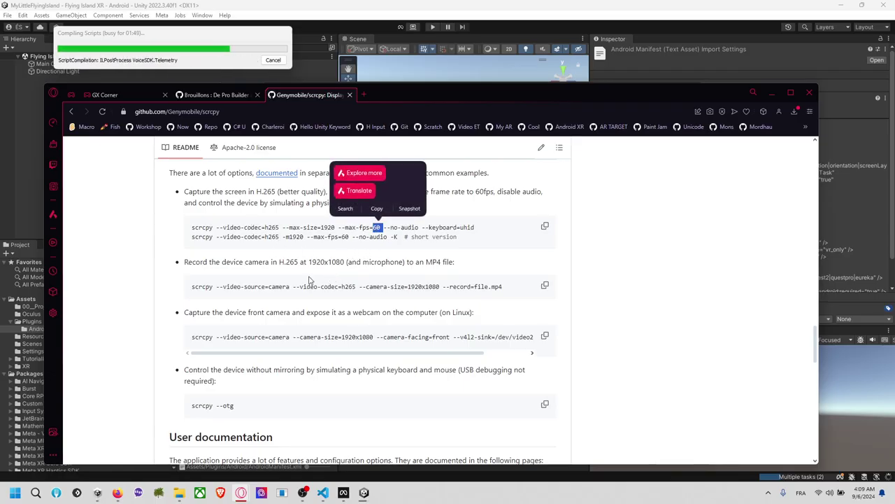
{"action": "left_click_drag", "start_coordinate": [187, 288], "coordinate": [498, 287]}
{"action": "left_click", "coordinate": [442, 301]}
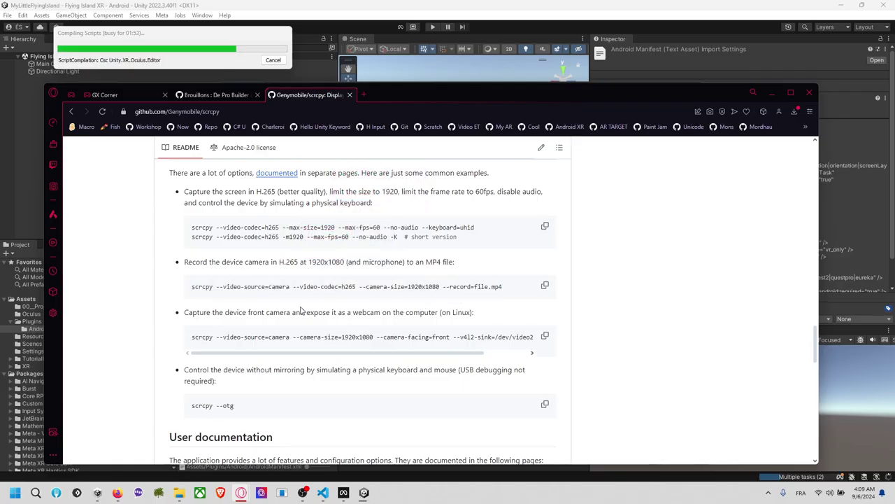
{"action": "left_click_drag", "start_coordinate": [205, 287], "coordinate": [464, 286]}
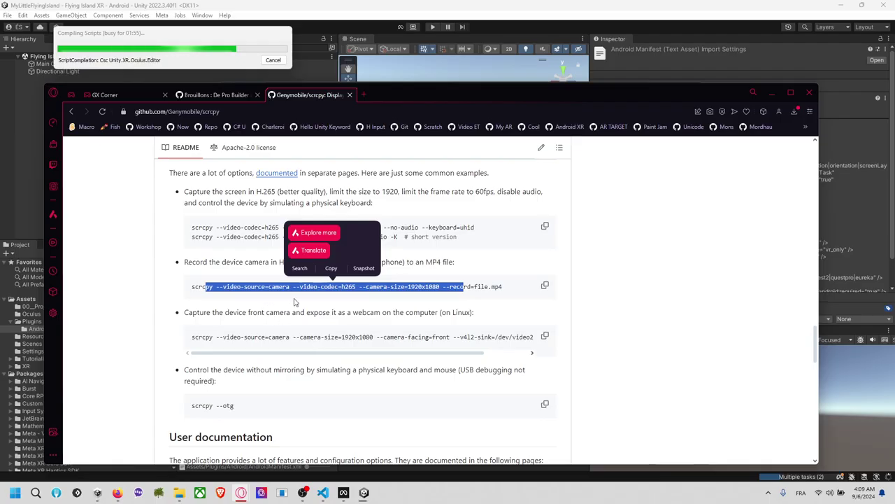
Look through the README's remaining command examples and its User documentation, Resources, Articles and Contact sections.
{"action": "scroll", "coordinate": [332, 351], "scroll_direction": "down", "scroll_amount": 1}
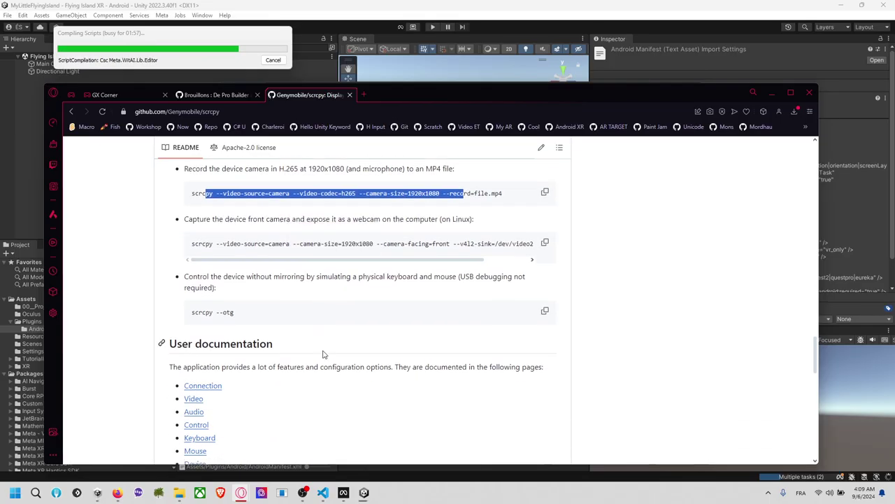
{"action": "scroll", "coordinate": [258, 377], "scroll_direction": "down", "scroll_amount": 1}
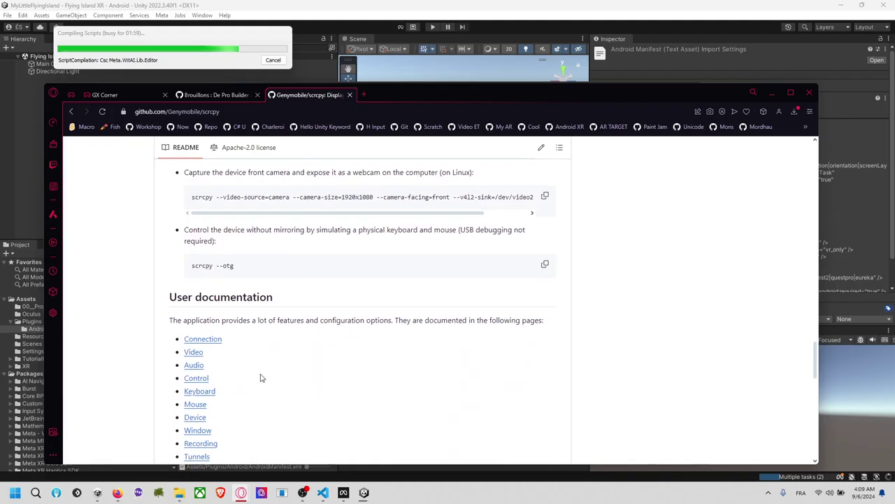
{"action": "scroll", "coordinate": [265, 378], "scroll_direction": "down", "scroll_amount": 3}
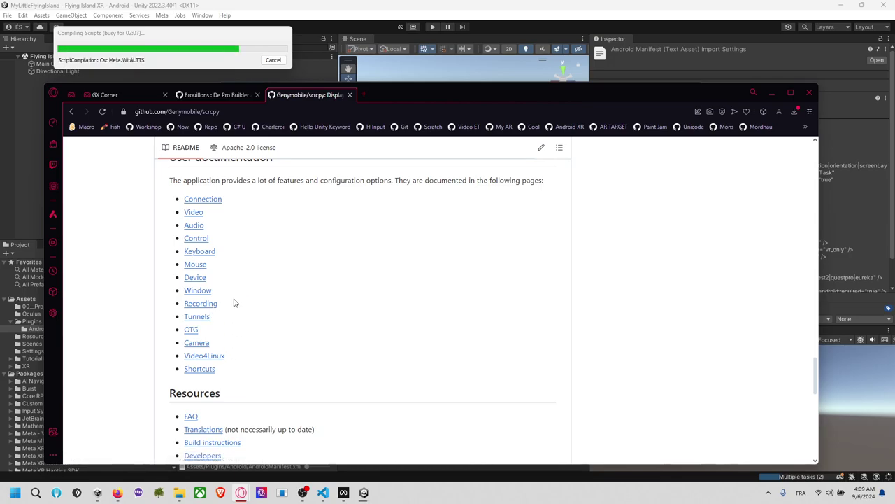
{"action": "scroll", "coordinate": [213, 252], "scroll_direction": "down", "scroll_amount": 2}
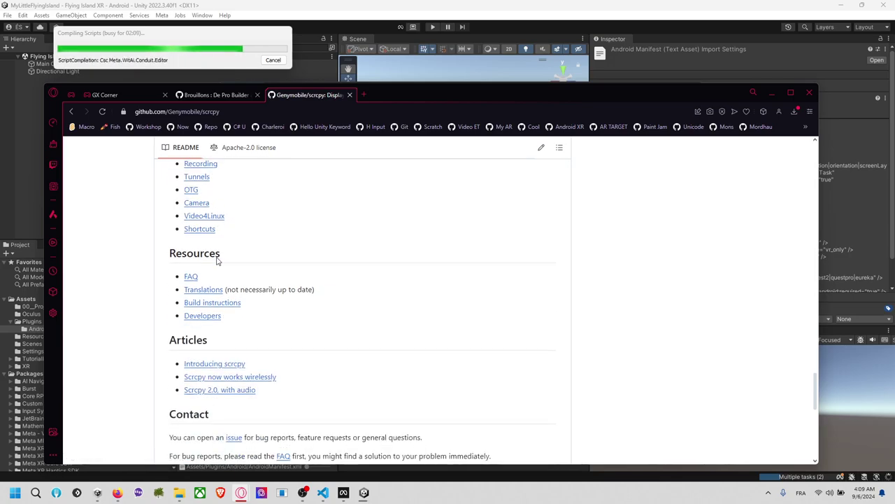
{"action": "scroll", "coordinate": [214, 238], "scroll_direction": "down", "scroll_amount": 1}
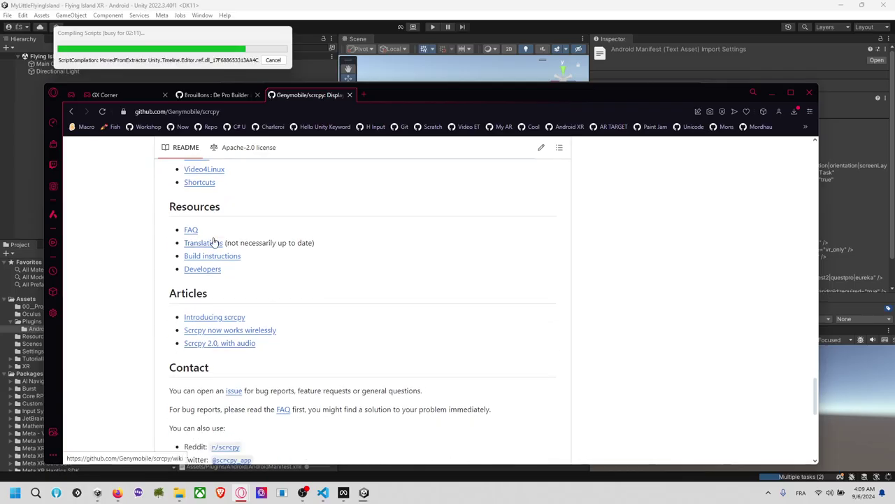
{"action": "scroll", "coordinate": [214, 241], "scroll_direction": "down", "scroll_amount": 2}
{"action": "scroll", "coordinate": [214, 239], "scroll_direction": "down", "scroll_amount": 2}
{"action": "scroll", "coordinate": [413, 301], "scroll_direction": "down", "scroll_amount": 1}
Return to the repository's Releases section and open the latest release, scrcpy v2.6.1.
{"action": "scroll", "coordinate": [412, 301], "scroll_direction": "up", "scroll_amount": 5}
{"action": "scroll", "coordinate": [413, 302], "scroll_direction": "up", "scroll_amount": 15}
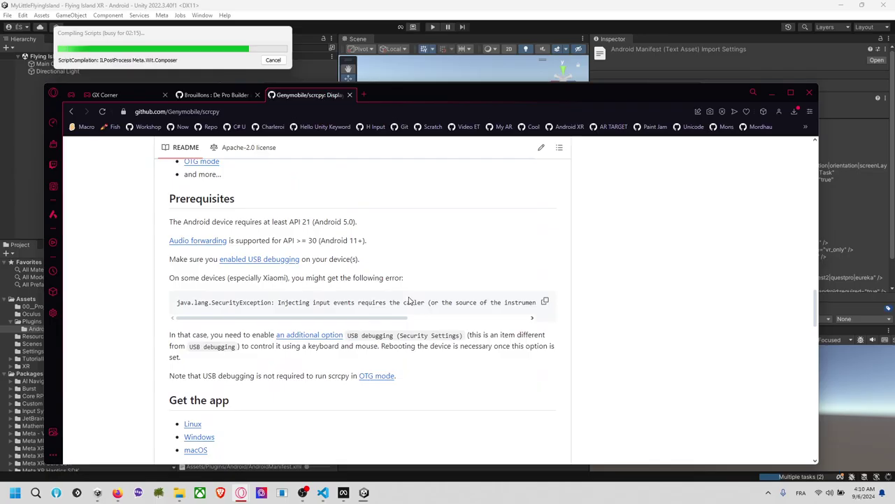
{"action": "scroll", "coordinate": [414, 301], "scroll_direction": "up", "scroll_amount": 15}
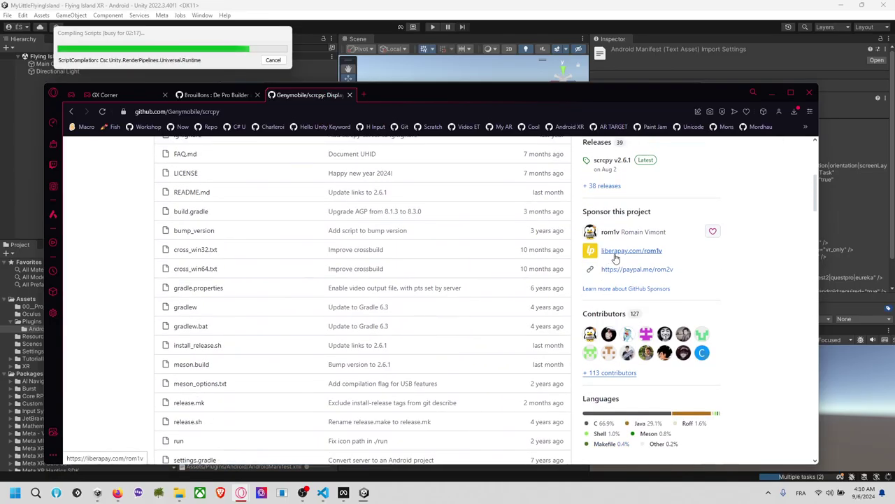
{"action": "left_click", "coordinate": [610, 301]}
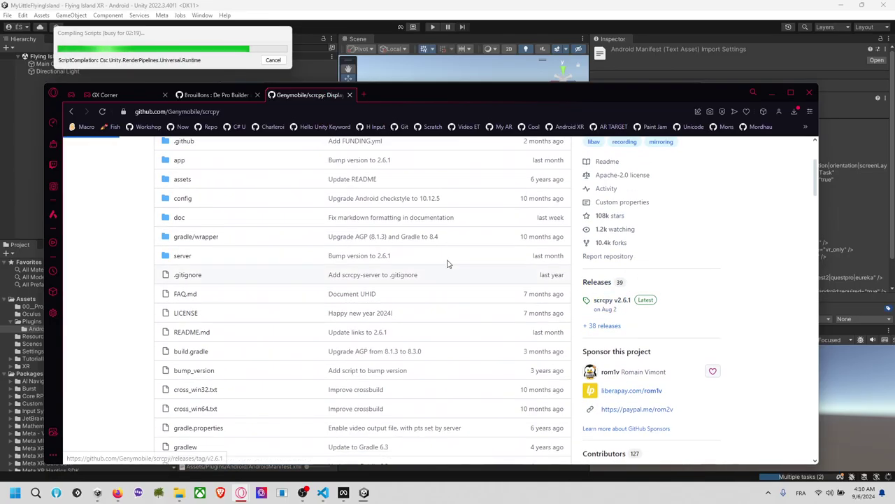
Download scrcpy-win64-v2.6.1.zip from the release's assets and show the file in the Downloads folder.
{"action": "scroll", "coordinate": [351, 277], "scroll_direction": "down", "scroll_amount": 5}
{"action": "scroll", "coordinate": [304, 288], "scroll_direction": "up", "scroll_amount": 1}
{"action": "scroll", "coordinate": [304, 291], "scroll_direction": "down", "scroll_amount": 1}
{"action": "scroll", "coordinate": [305, 295], "scroll_direction": "up", "scroll_amount": 1}
{"action": "scroll", "coordinate": [304, 296], "scroll_direction": "up", "scroll_amount": 4}
{"action": "scroll", "coordinate": [304, 294], "scroll_direction": "down", "scroll_amount": 5}
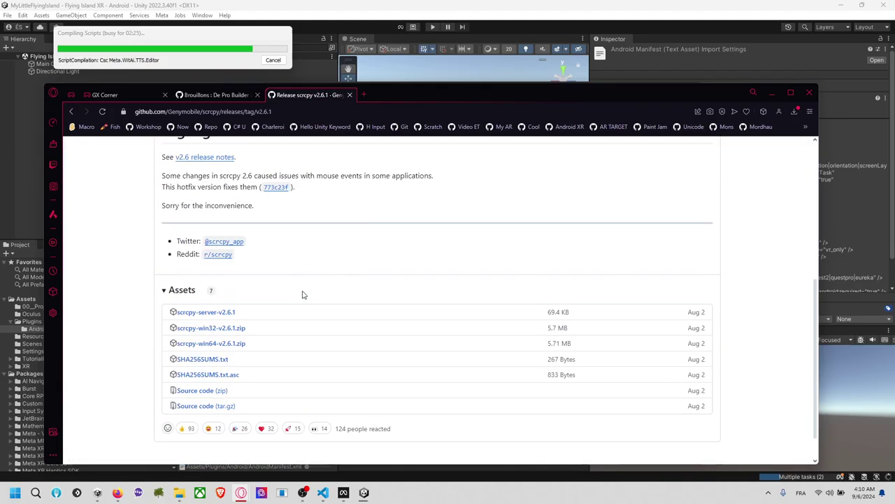
{"action": "left_click", "coordinate": [206, 306]}
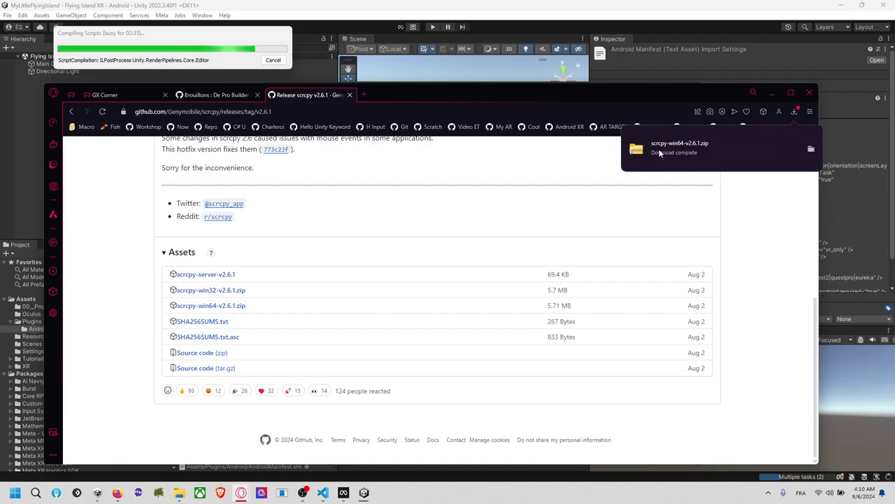
{"action": "left_click", "coordinate": [811, 149]}
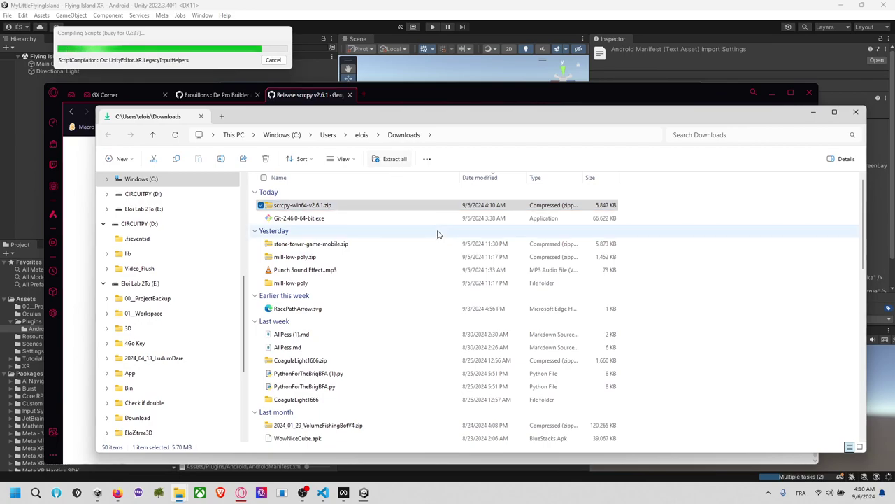
Extract scrcpy-win64-v2.6.1.zip into the Downloads folder and open the extracted inner scrcpy-win64-v2.6.1 folder.
{"action": "left_click", "coordinate": [532, 335]}
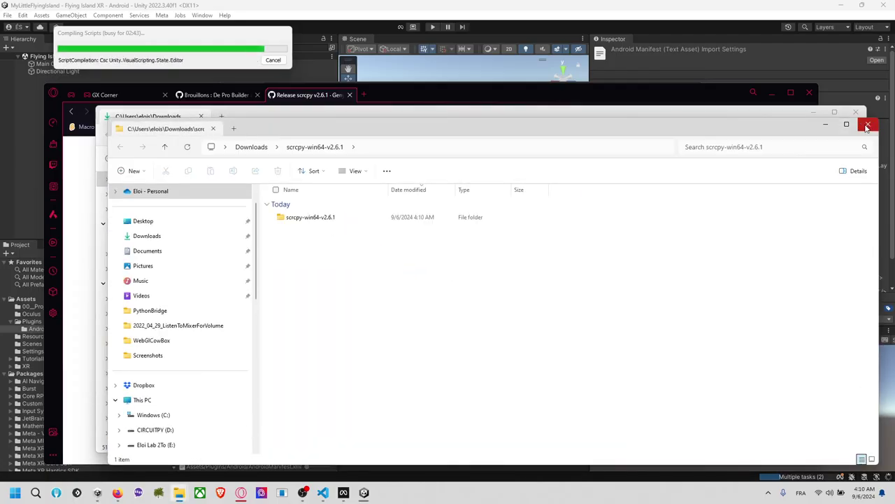
{"action": "left_click", "coordinate": [867, 126]}
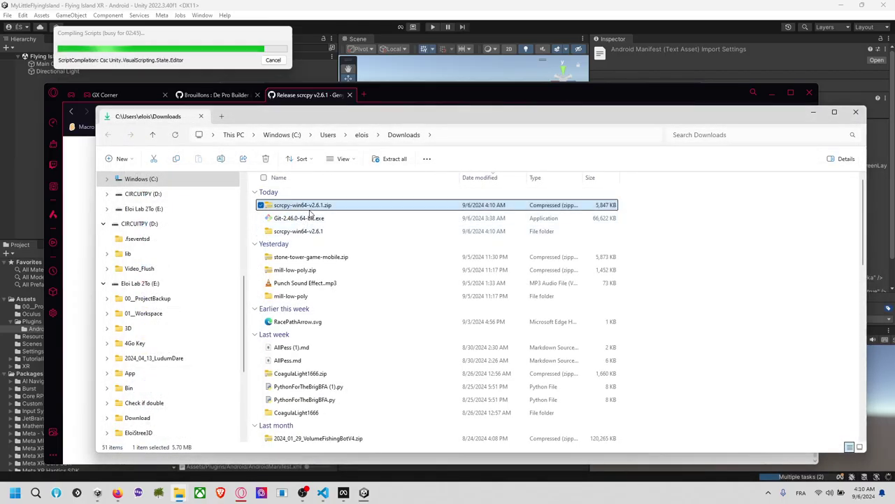
{"action": "double_click", "coordinate": [301, 232]}
{"action": "double_click", "coordinate": [307, 207]}
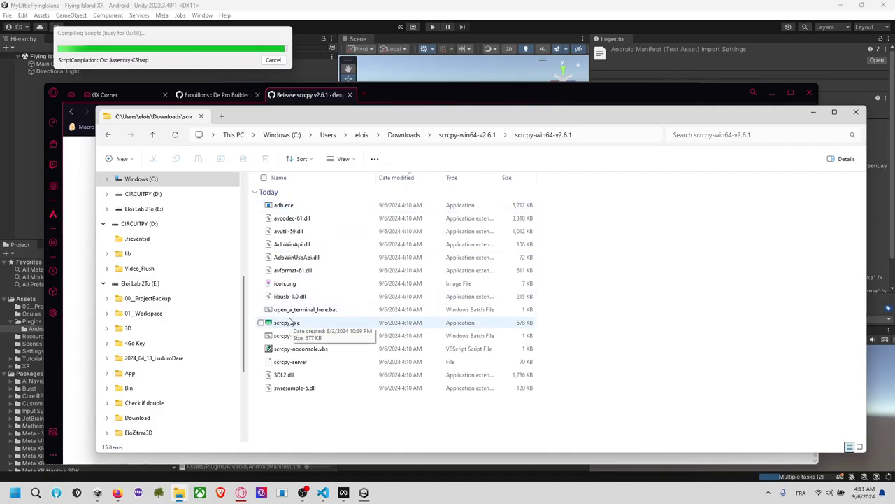
Run scrcpy.exe to mirror the Quest 3 headset's view on the desktop, and close the mirror window.
{"action": "left_click", "coordinate": [298, 322]}
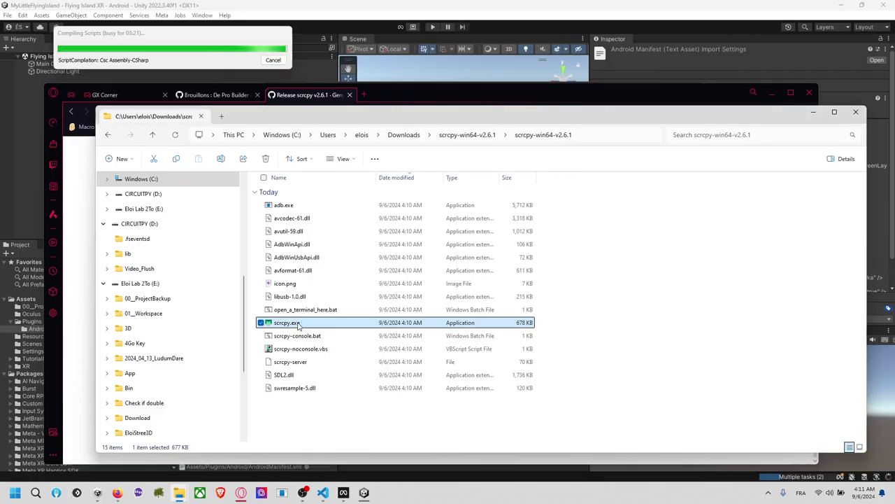
{"action": "double_click", "coordinate": [298, 323]}
{"action": "left_click_drag", "start_coordinate": [343, 96], "coordinate": [558, 158]}
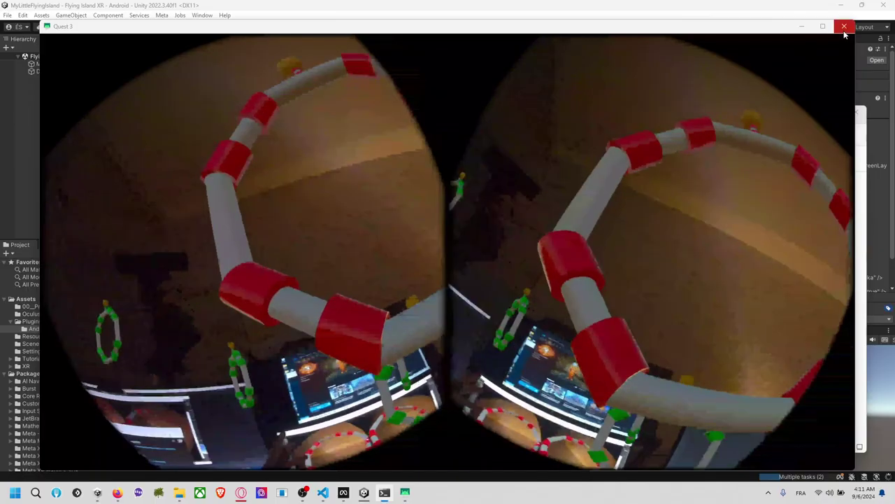
{"action": "left_click", "coordinate": [845, 27]}
{"action": "left_click_drag", "start_coordinate": [383, 231], "coordinate": [412, 232]}
{"action": "left_click", "coordinate": [633, 316]}
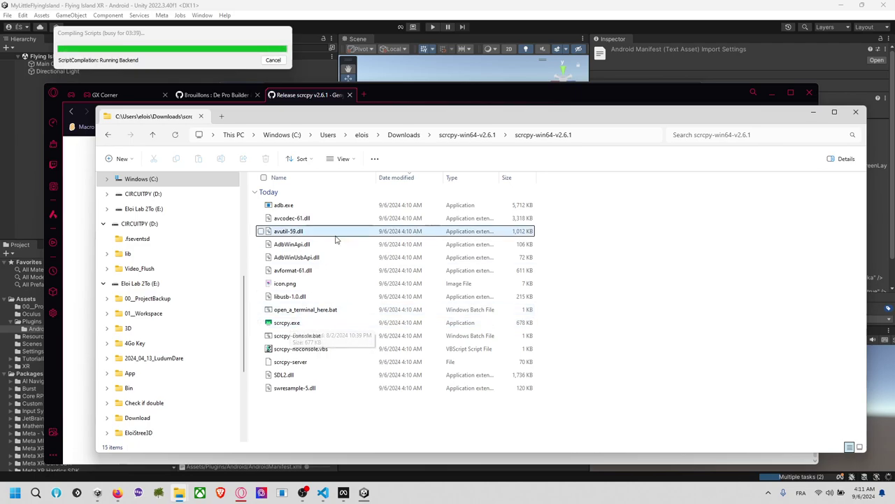
{"action": "left_click", "coordinate": [595, 134]}
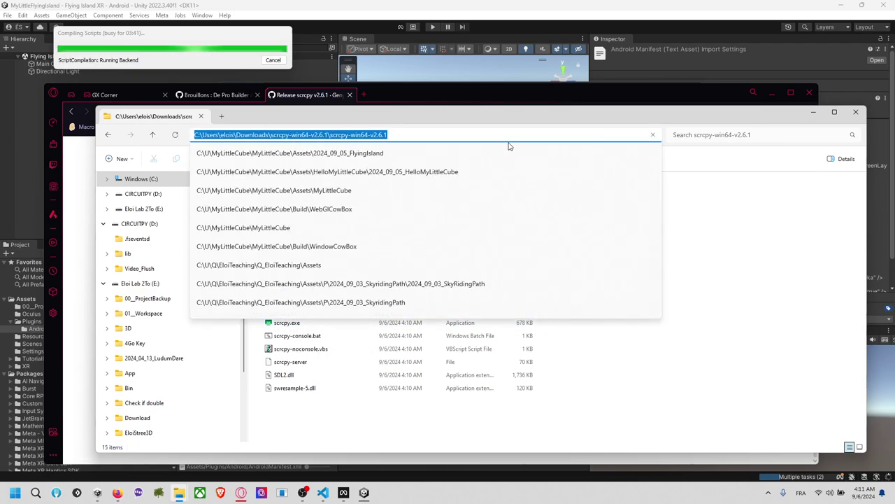
{"action": "type", "text": "cmd"}
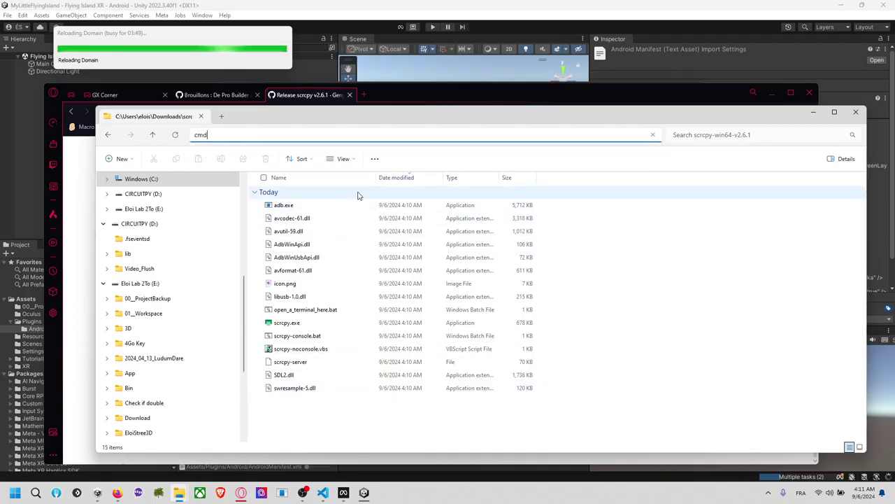
{"action": "left_click", "coordinate": [563, 283]}
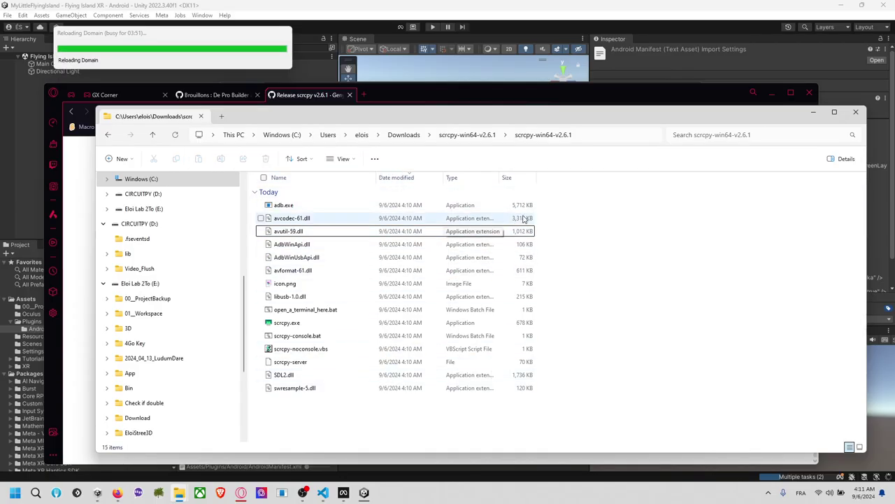
Open a terminal in the scrcpy folder, and close it together with the folder window.
{"action": "right_click", "coordinate": [393, 419]}
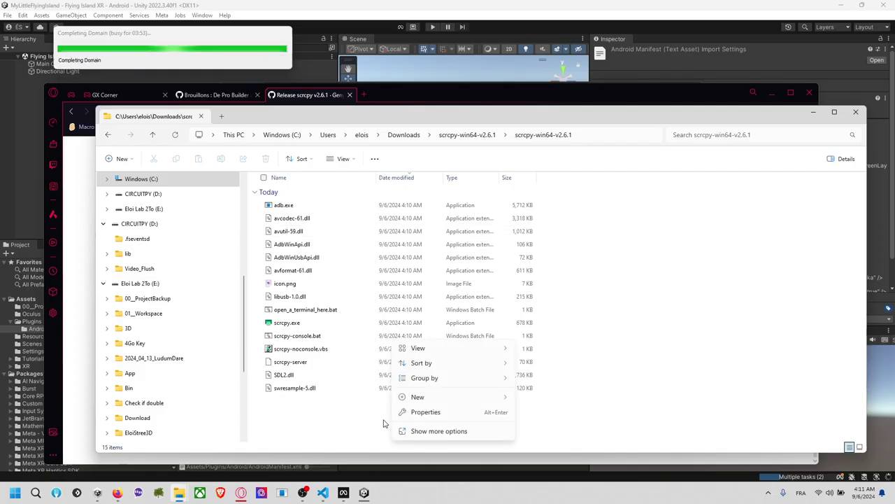
{"action": "left_click", "coordinate": [433, 431]}
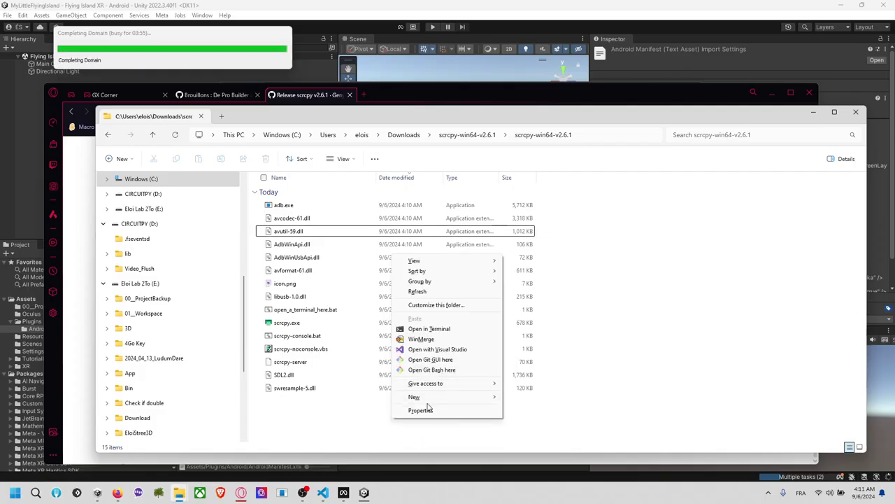
{"action": "left_click", "coordinate": [429, 328]}
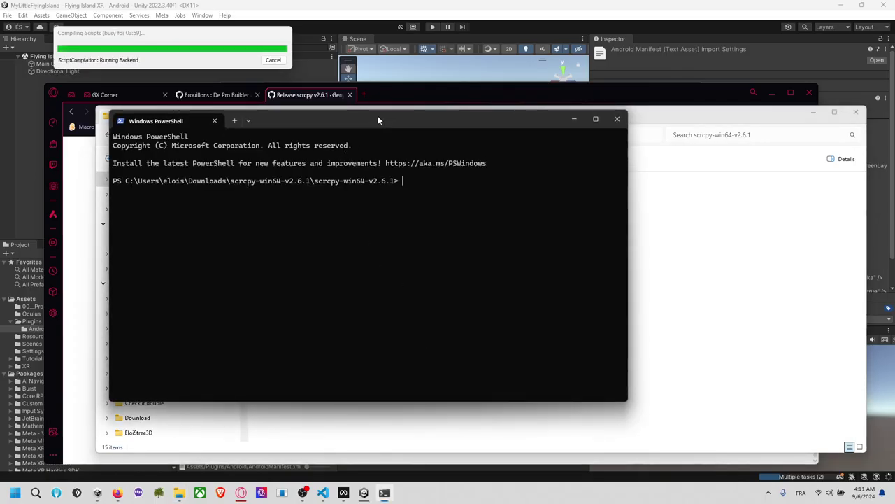
{"action": "left_click_drag", "start_coordinate": [378, 115], "coordinate": [570, 178]}
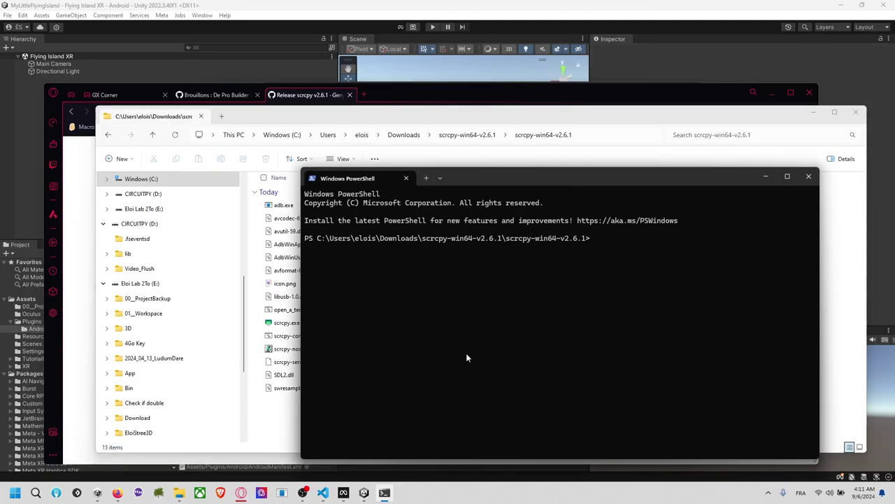
{"action": "left_click", "coordinate": [808, 176]}
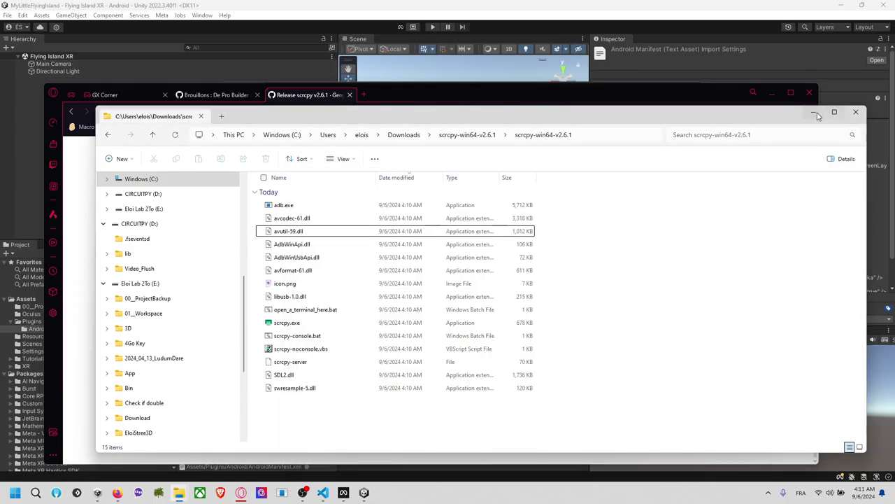
{"action": "left_click", "coordinate": [855, 112]}
In Unity's Build Settings, add the open Flying Island XR scene to the build and remove Scenes/SampleScene.
{"action": "left_click", "coordinate": [412, 15]}
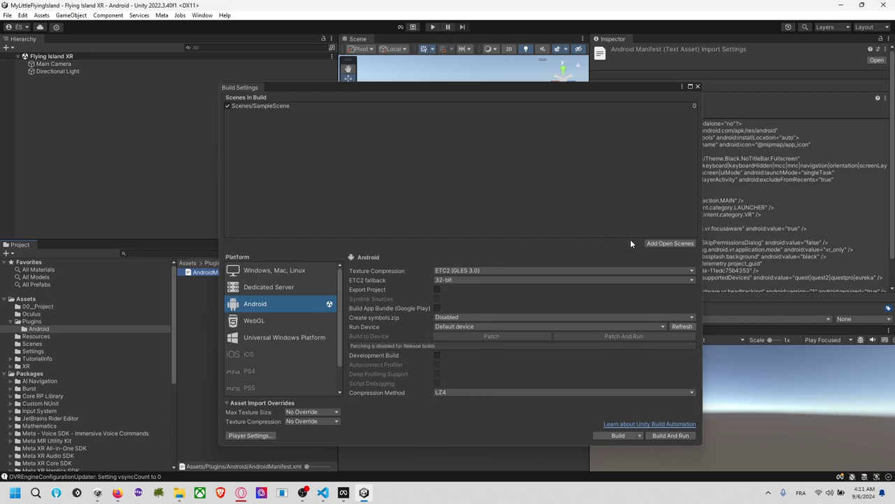
{"action": "left_click", "coordinate": [657, 244]}
{"action": "left_click", "coordinate": [301, 106]}
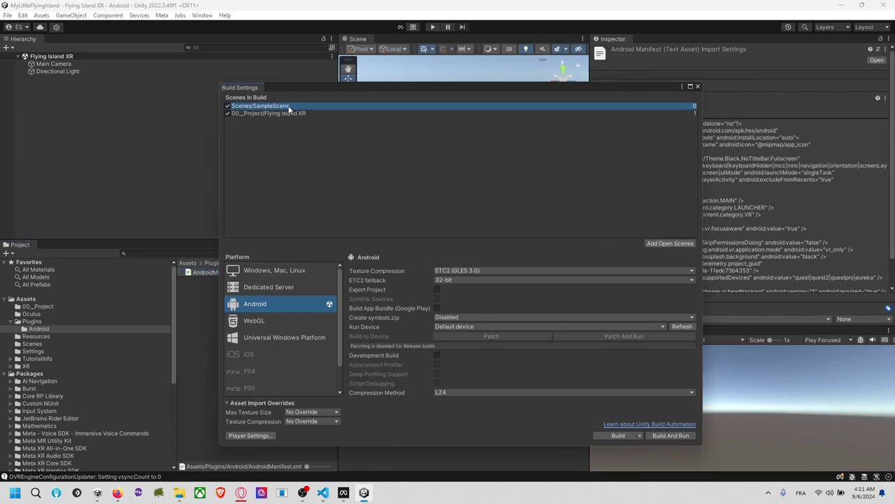
{"action": "key", "text": "Delete"}
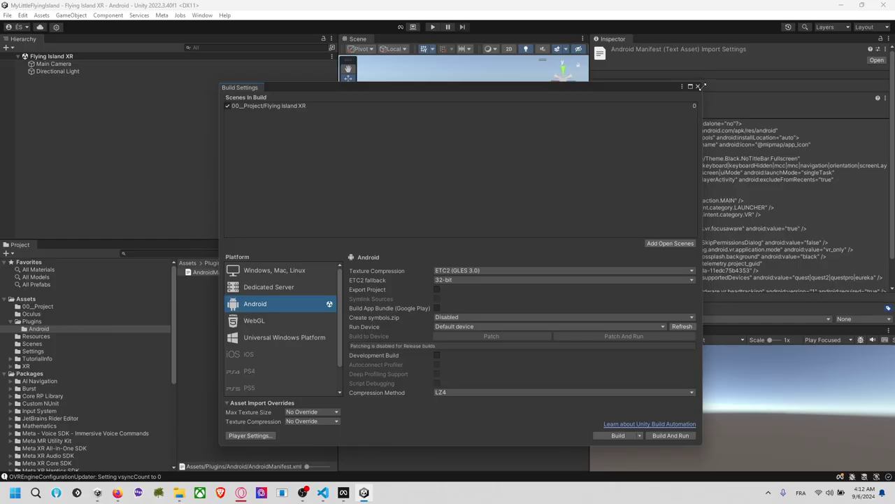
{"action": "left_click", "coordinate": [697, 86]}
{"action": "left_click", "coordinate": [212, 100]}
Apply all recommended Android fixes in Meta's Project Setup Tool: Use Low Overhead Mode and Subsampled Layout.
{"action": "left_click", "coordinate": [161, 16]}
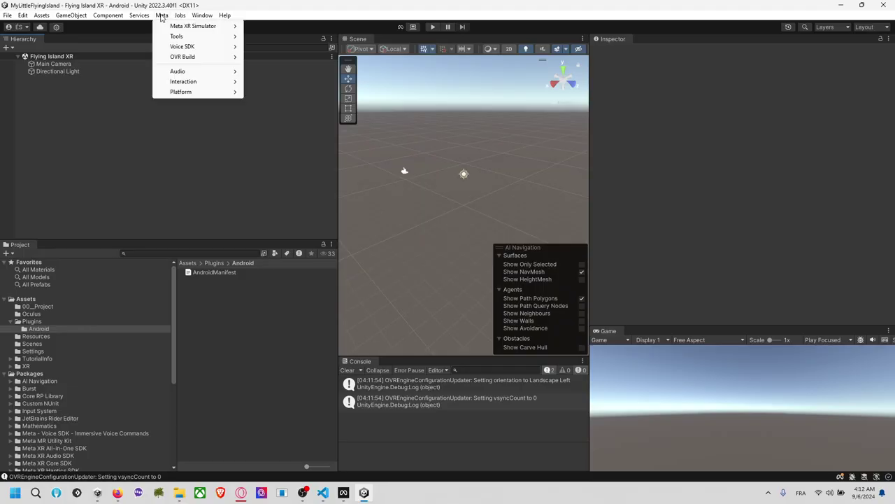
{"action": "mouse_move", "coordinate": [193, 19]}
{"action": "mouse_move", "coordinate": [163, 17]}
{"action": "mouse_move", "coordinate": [175, 36]}
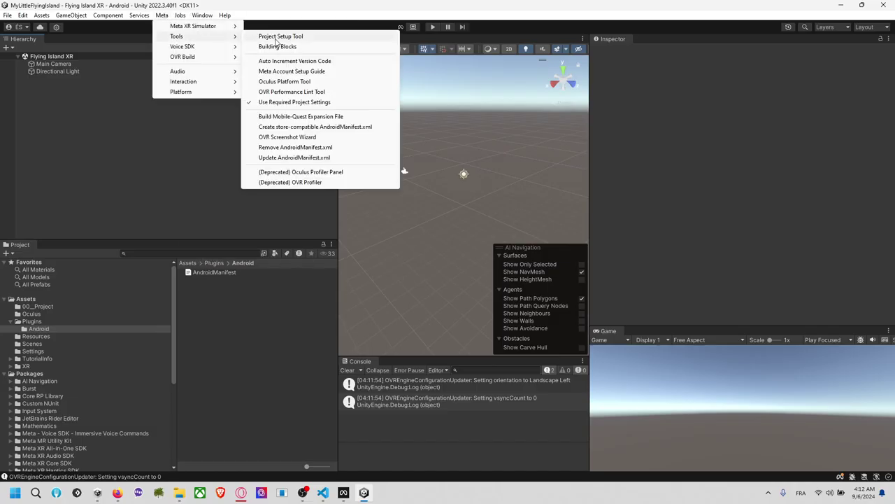
{"action": "left_click", "coordinate": [278, 38]}
{"action": "left_click", "coordinate": [568, 200]}
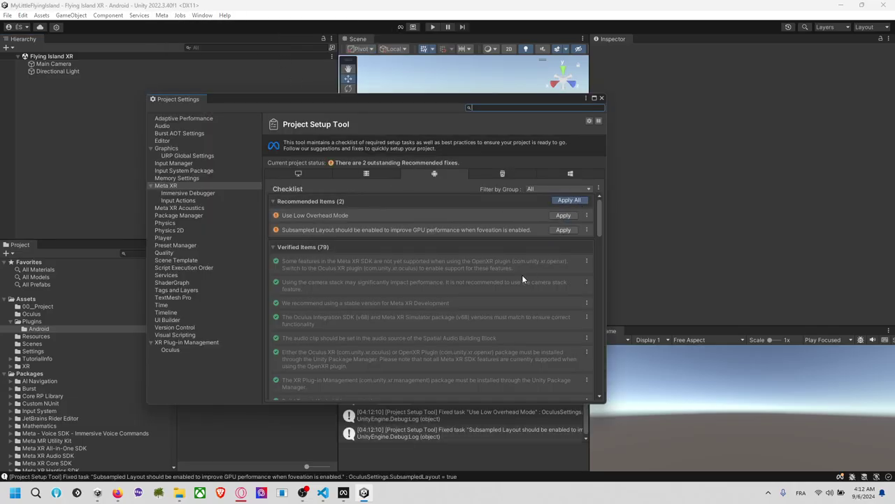
Check the Project Setup Tool's checklists for Windows, Mac, Linux and for Android, and close the project settings.
{"action": "left_click", "coordinate": [300, 173]}
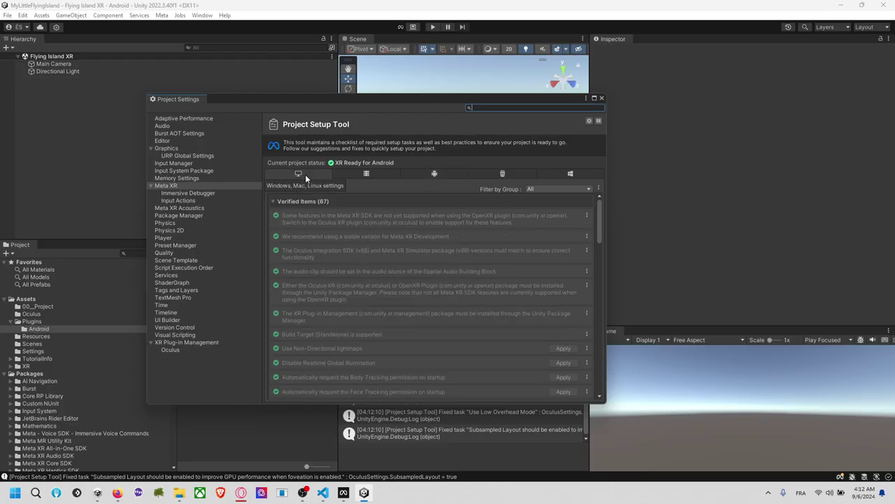
{"action": "left_click", "coordinate": [434, 174]}
{"action": "scroll", "coordinate": [367, 237], "scroll_direction": "down", "scroll_amount": 15}
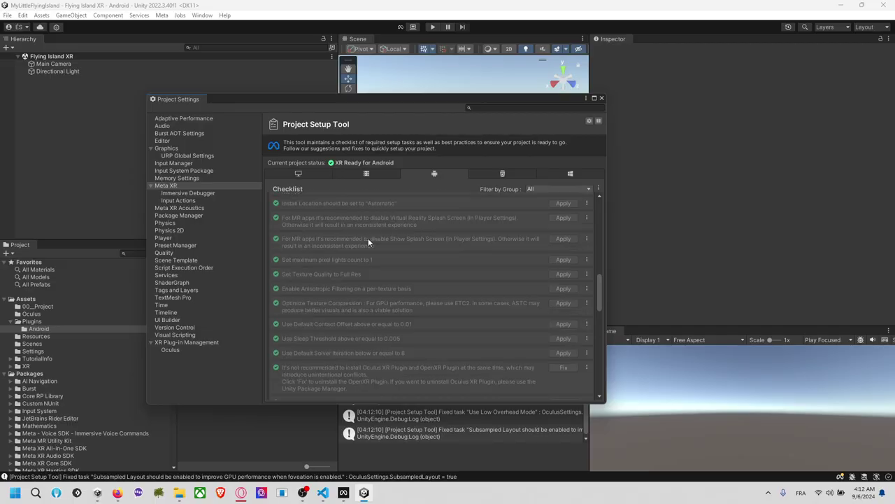
{"action": "scroll", "coordinate": [373, 217], "scroll_direction": "up", "scroll_amount": 5}
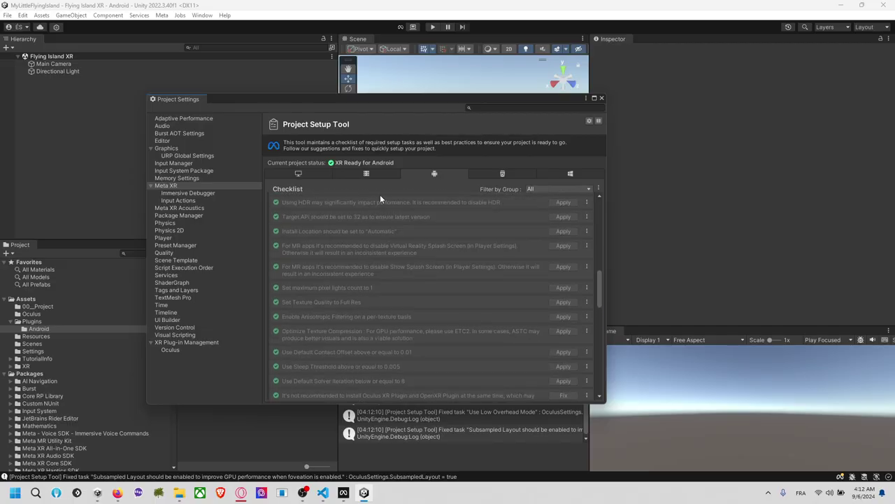
{"action": "left_click", "coordinate": [299, 174]}
{"action": "scroll", "coordinate": [395, 268], "scroll_direction": "up", "scroll_amount": 5}
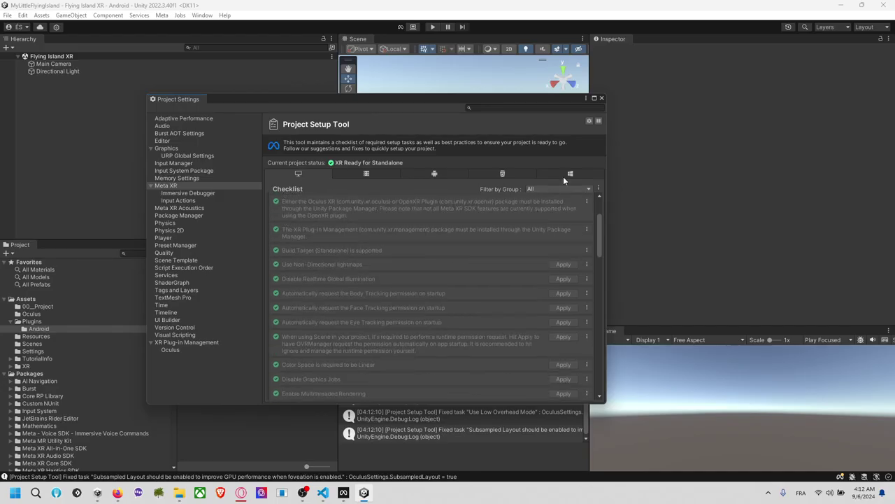
{"action": "left_click", "coordinate": [602, 97]}
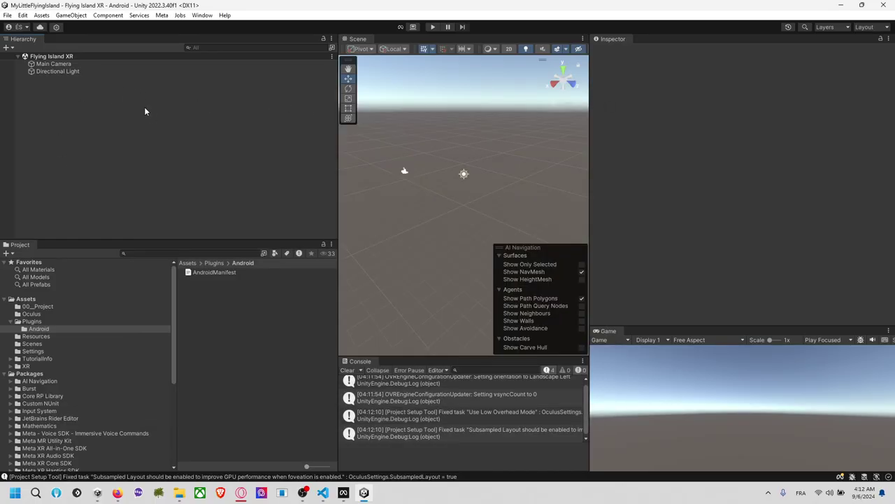
Open Meta's Building Blocks and add the Camera Rig and Passthrough blocks to the Flying Island XR scene.
{"action": "left_click", "coordinate": [162, 15]}
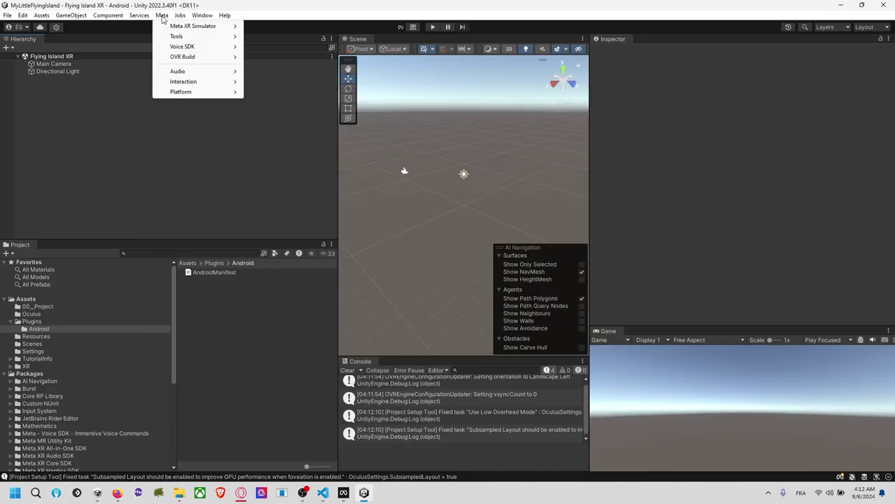
{"action": "mouse_move", "coordinate": [175, 37]}
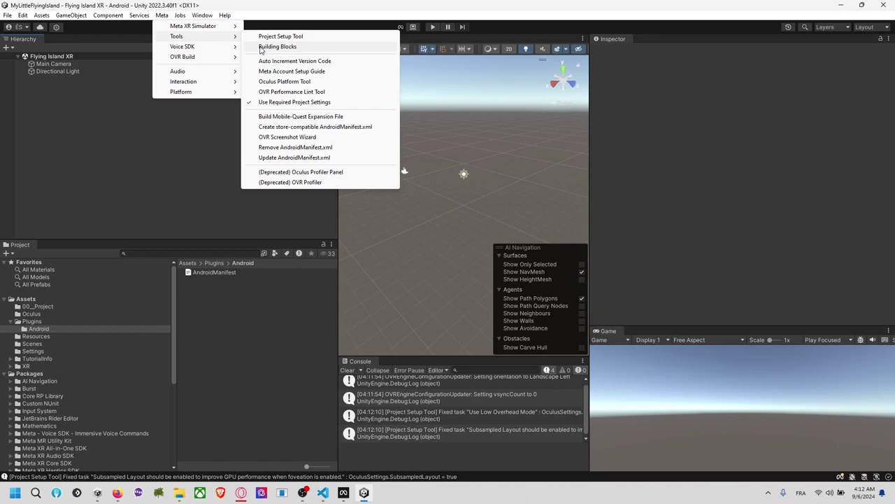
{"action": "left_click", "coordinate": [296, 48]}
{"action": "left_click_drag", "start_coordinate": [384, 187], "coordinate": [561, 100]}
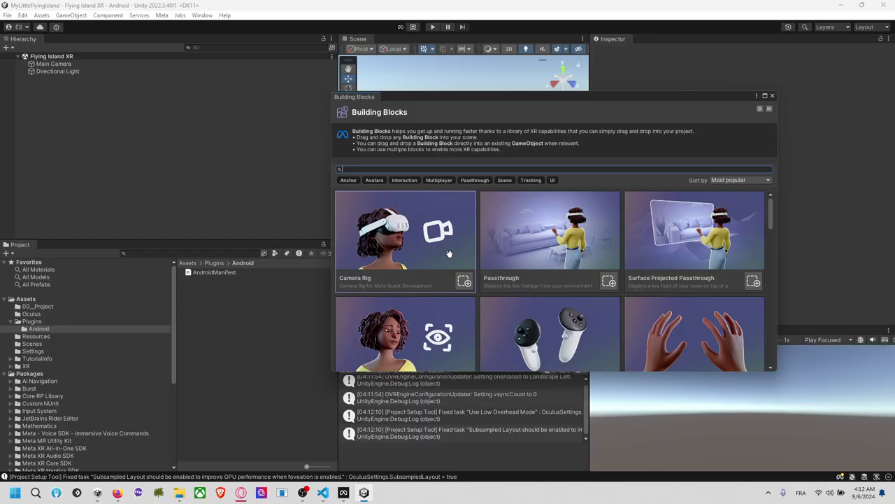
{"action": "left_click_drag", "start_coordinate": [371, 253], "coordinate": [160, 205]}
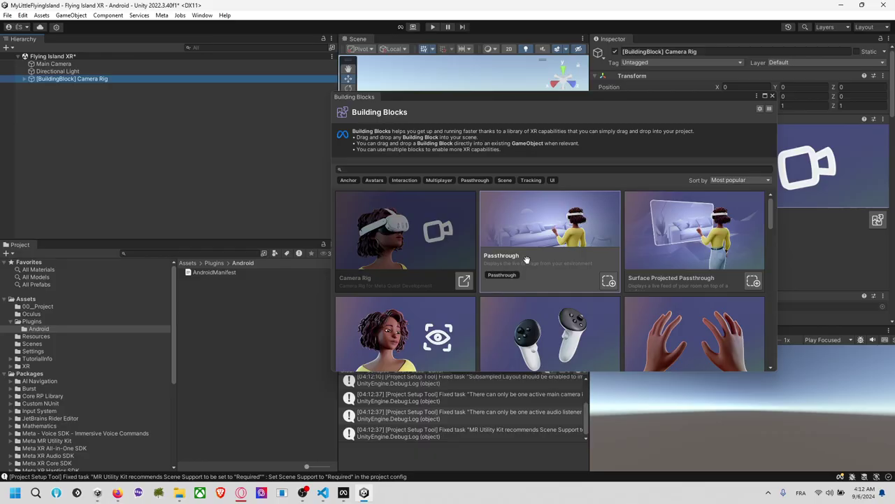
{"action": "left_click_drag", "start_coordinate": [568, 229], "coordinate": [126, 192]}
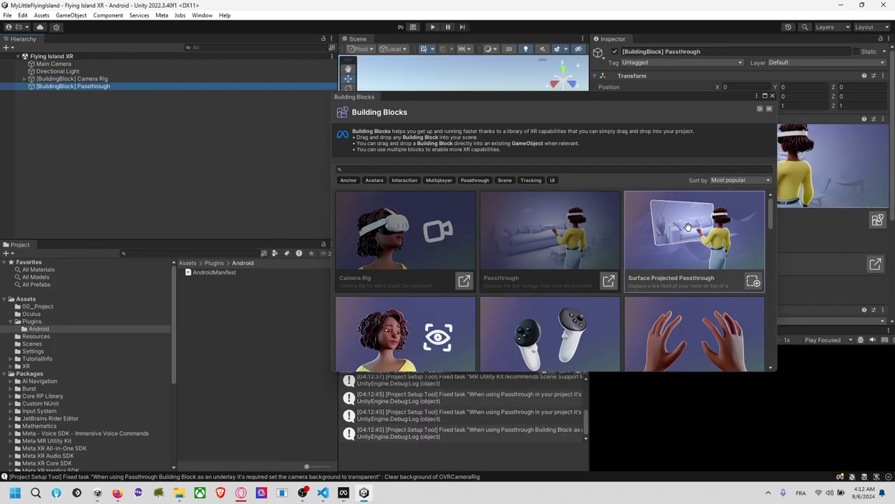
Add the Controller Tracking and Hand Tracking building blocks to the scene.
{"action": "scroll", "coordinate": [687, 228], "scroll_direction": "down", "scroll_amount": 3}
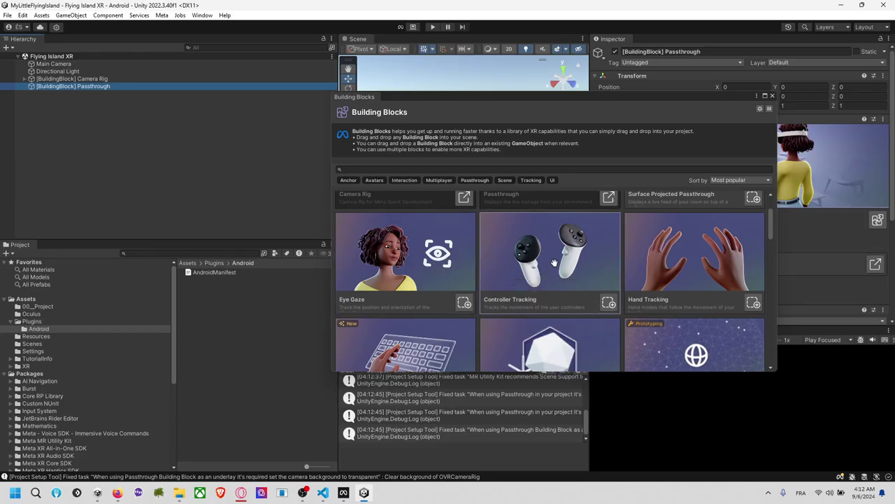
{"action": "left_click_drag", "start_coordinate": [553, 263], "coordinate": [169, 166]}
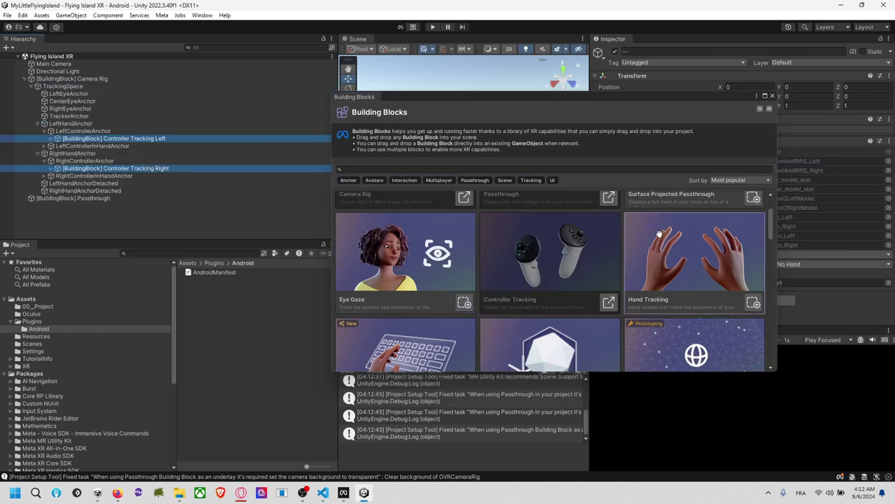
{"action": "scroll", "coordinate": [699, 231], "scroll_direction": "down", "scroll_amount": 1}
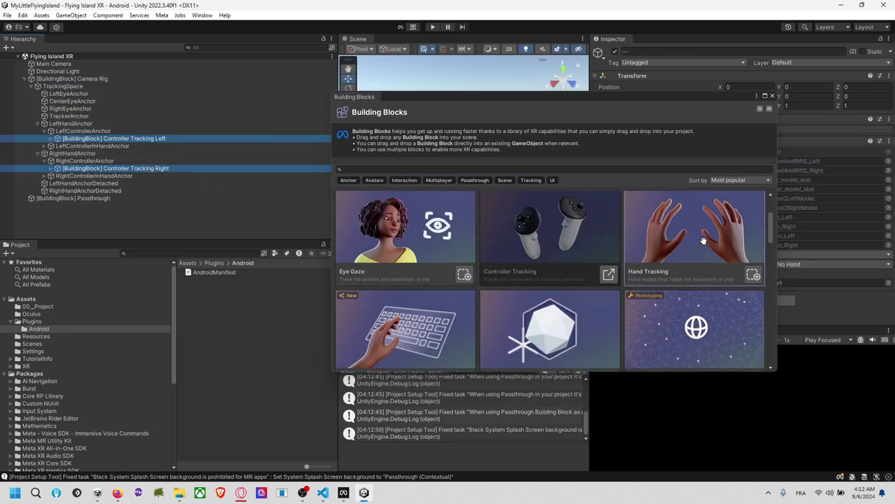
{"action": "left_click_drag", "start_coordinate": [703, 240], "coordinate": [145, 224]}
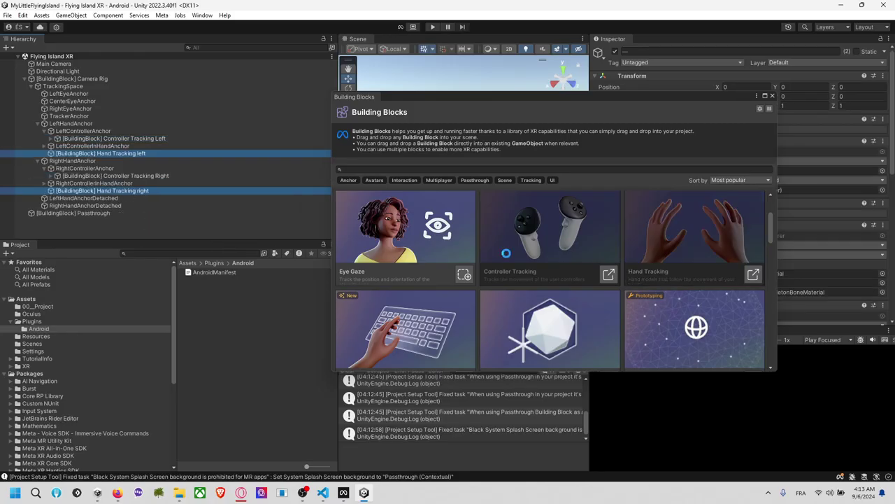
Browse the remaining blocks in the Building Blocks library down to Virtual Hands, and return to the scene.
{"action": "scroll", "coordinate": [632, 242], "scroll_direction": "down", "scroll_amount": 2}
{"action": "scroll", "coordinate": [632, 242], "scroll_direction": "down", "scroll_amount": 1}
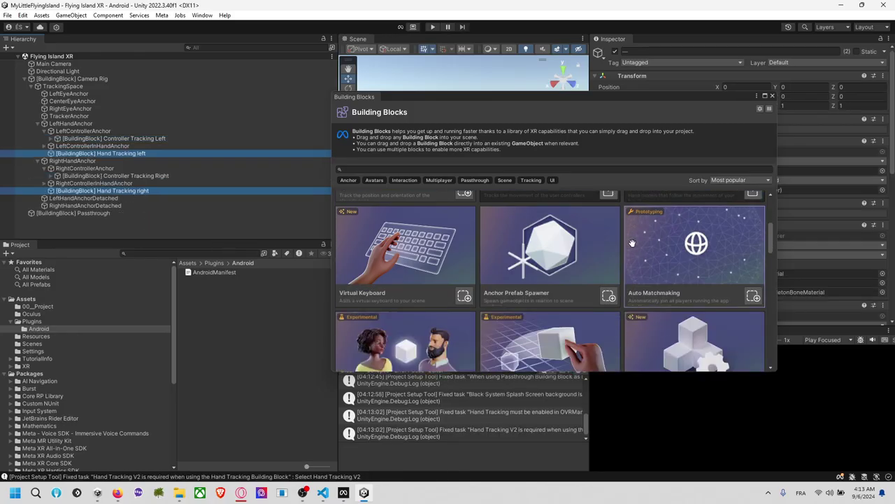
{"action": "scroll", "coordinate": [654, 264], "scroll_direction": "down", "scroll_amount": 1}
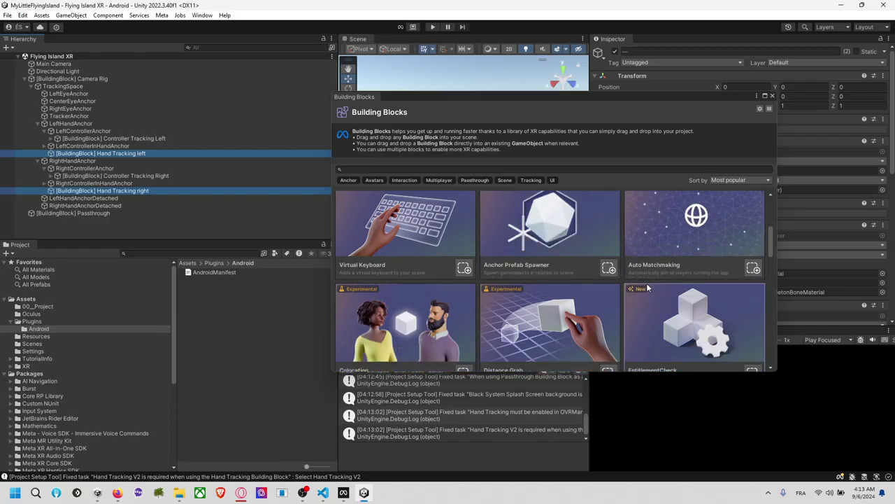
{"action": "scroll", "coordinate": [649, 285], "scroll_direction": "down", "scroll_amount": 2}
{"action": "scroll", "coordinate": [580, 281], "scroll_direction": "down", "scroll_amount": 3}
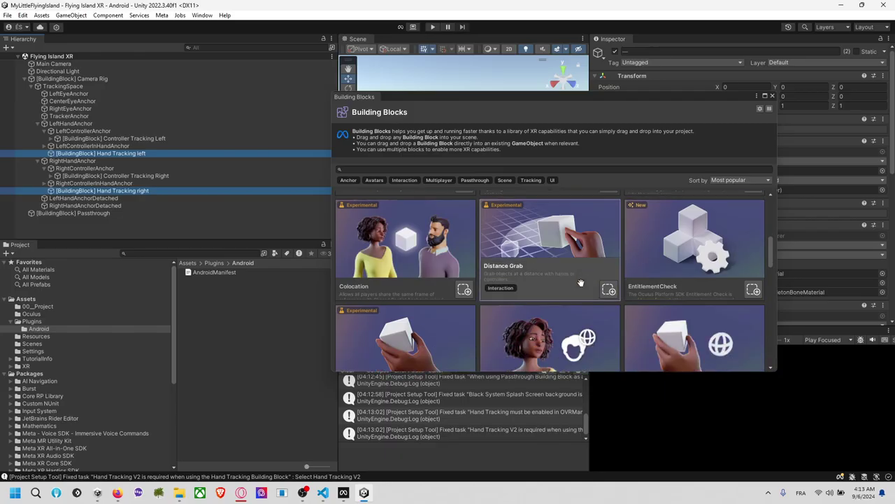
{"action": "scroll", "coordinate": [580, 282], "scroll_direction": "down", "scroll_amount": 2}
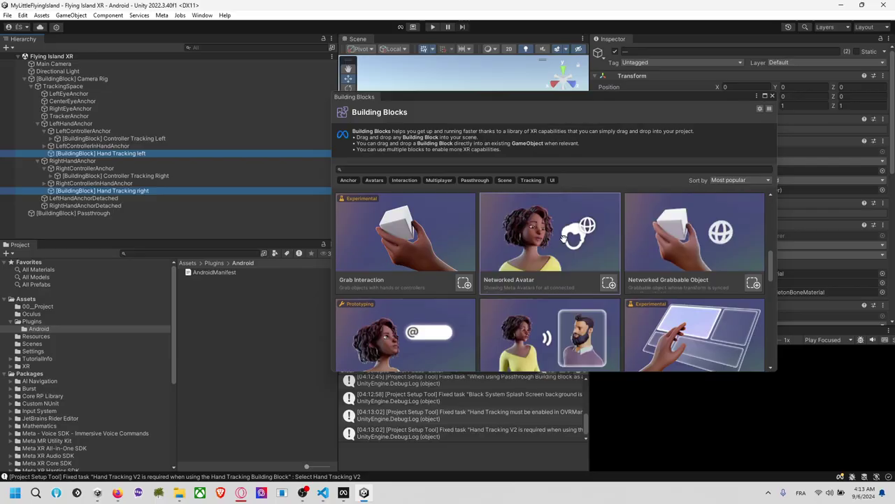
{"action": "scroll", "coordinate": [563, 241], "scroll_direction": "down", "scroll_amount": 3}
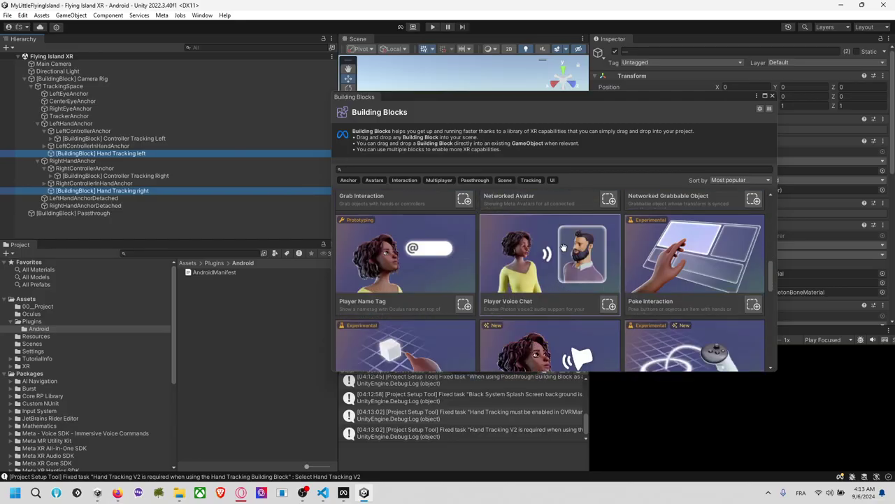
{"action": "scroll", "coordinate": [595, 241], "scroll_direction": "down", "scroll_amount": 2}
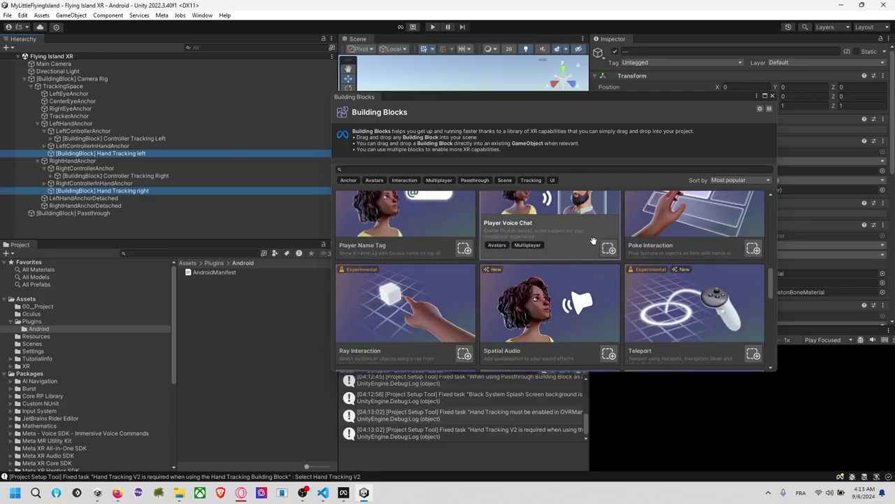
{"action": "scroll", "coordinate": [592, 240], "scroll_direction": "down", "scroll_amount": 2}
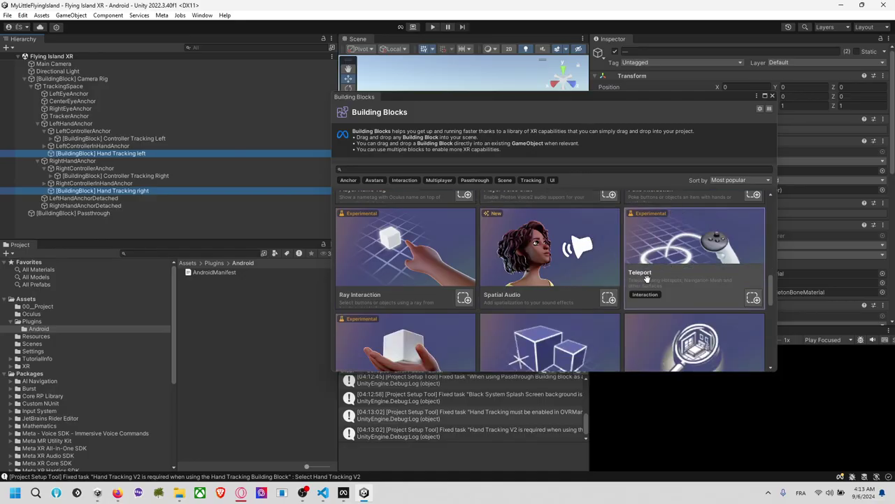
{"action": "scroll", "coordinate": [551, 257], "scroll_direction": "down", "scroll_amount": 1}
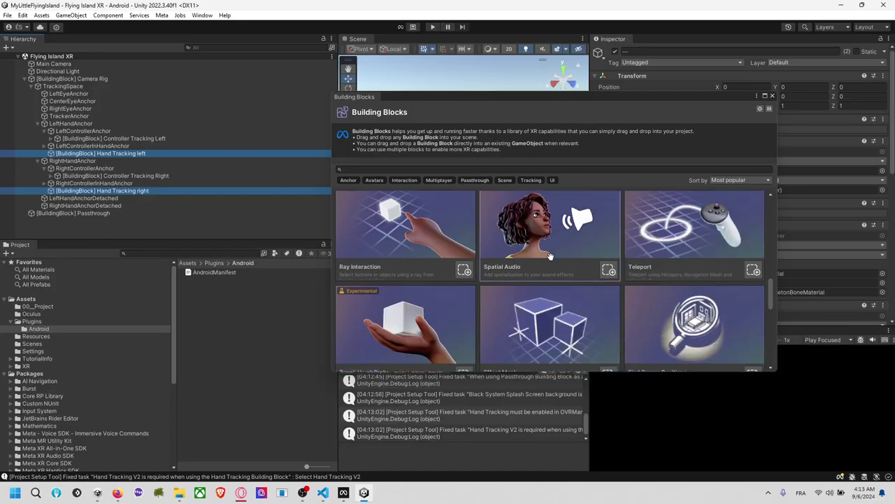
{"action": "scroll", "coordinate": [551, 256], "scroll_direction": "down", "scroll_amount": 6}
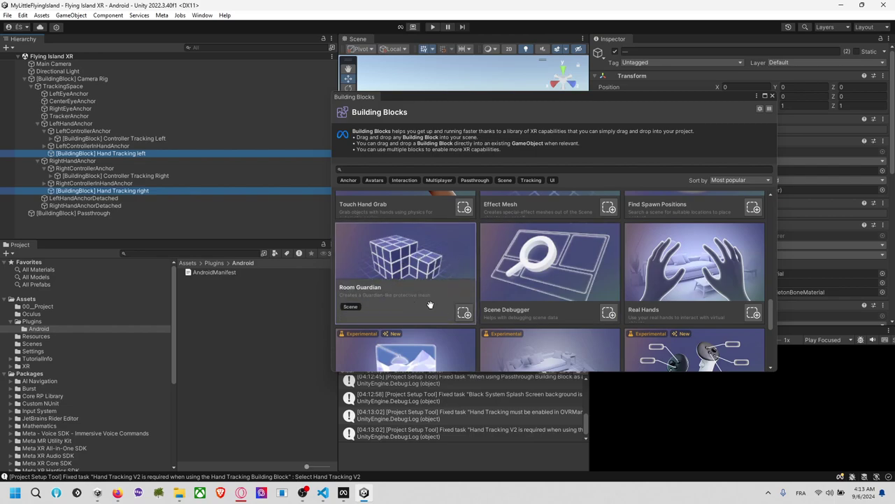
{"action": "scroll", "coordinate": [559, 273], "scroll_direction": "down", "scroll_amount": 3}
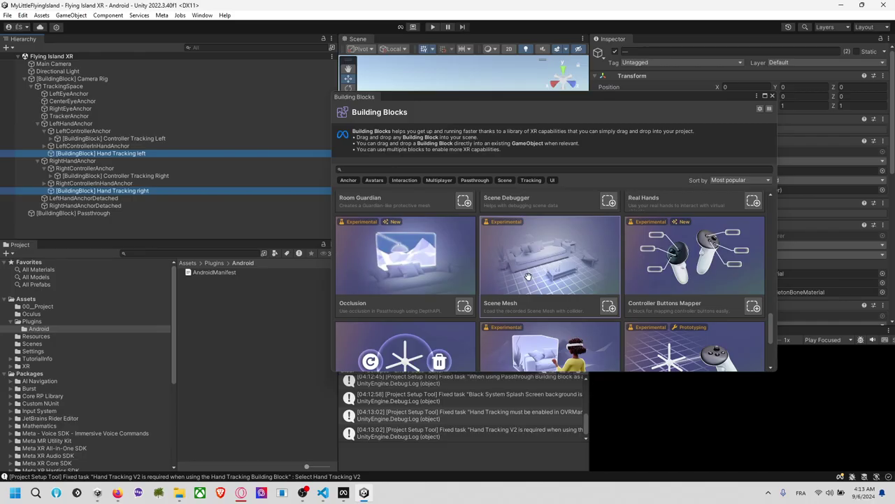
{"action": "scroll", "coordinate": [528, 276], "scroll_direction": "down", "scroll_amount": 5}
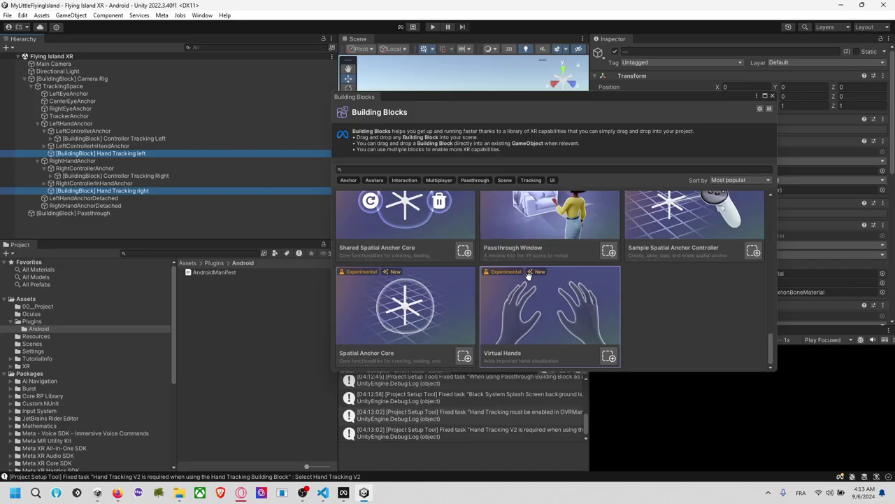
{"action": "scroll", "coordinate": [528, 277], "scroll_direction": "up", "scroll_amount": 6}
{"action": "left_click", "coordinate": [278, 235]}
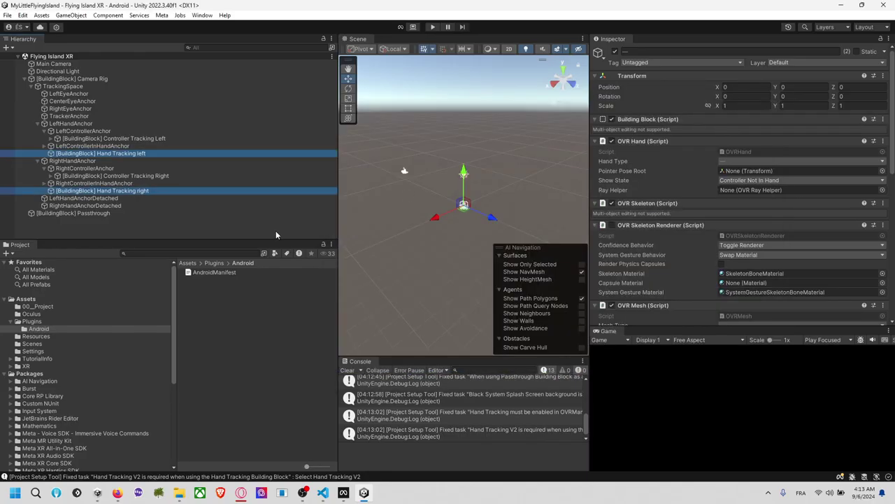
Delete the default Main Camera from the Flying Island XR scene.
{"action": "left_click", "coordinate": [216, 229]}
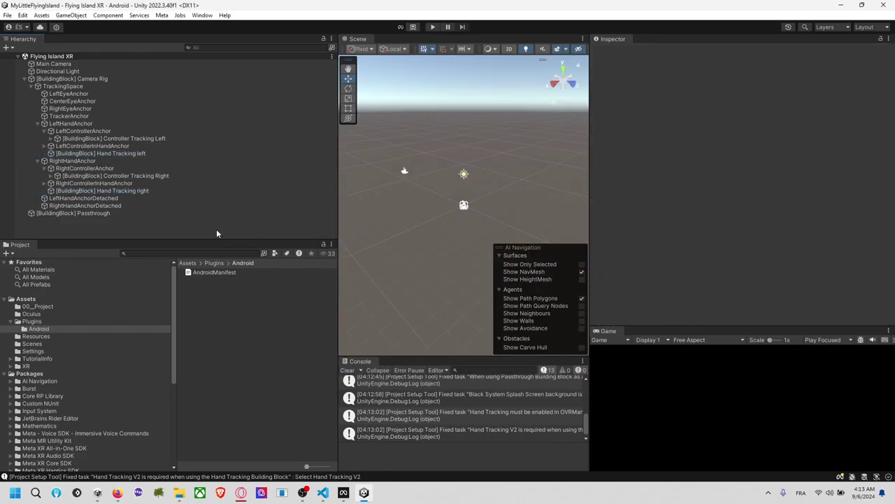
{"action": "left_click", "coordinate": [76, 63]}
{"action": "key", "text": "Delete"}
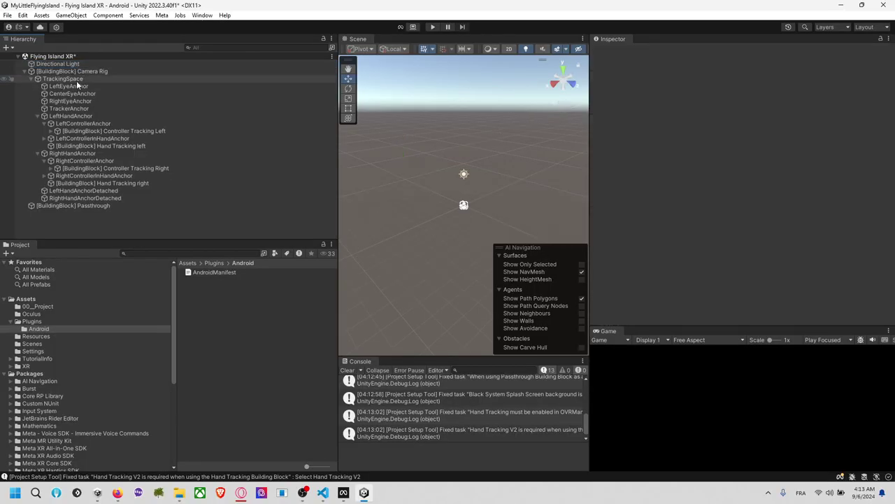
Inspect the Camera Rig building block and its LeftEyeAnchor camera, and save the scene.
{"action": "left_click", "coordinate": [82, 78]}
{"action": "key", "text": "Up"}
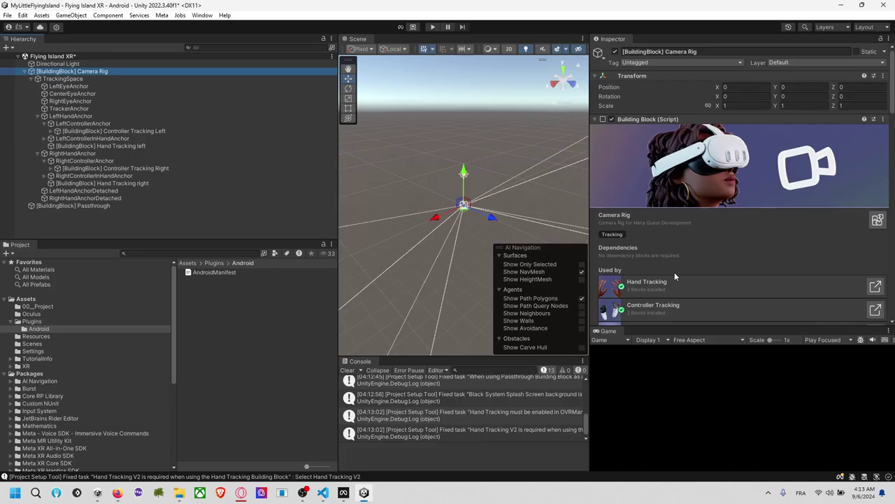
{"action": "left_click", "coordinate": [87, 87]}
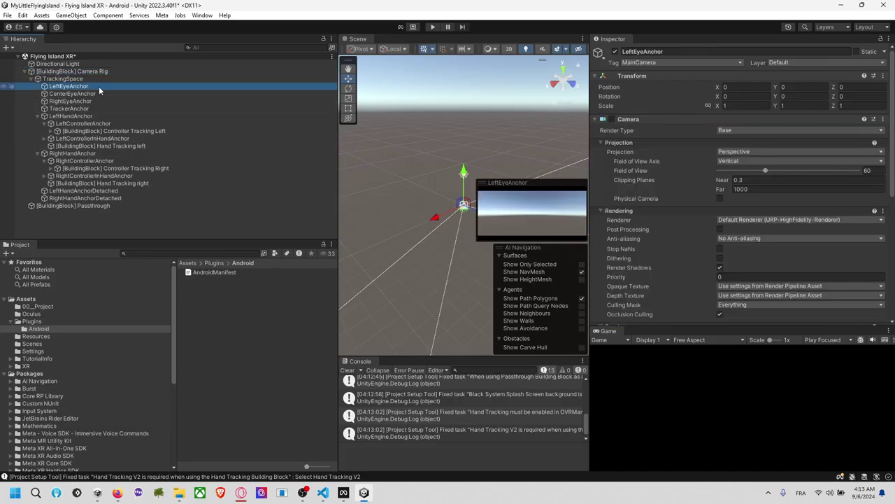
{"action": "left_click", "coordinate": [93, 70]}
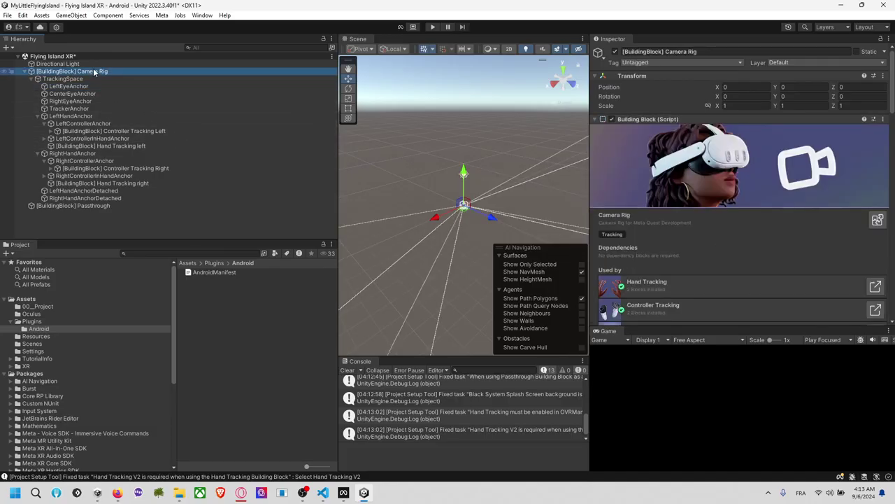
{"action": "key", "text": "ctrl+s"}
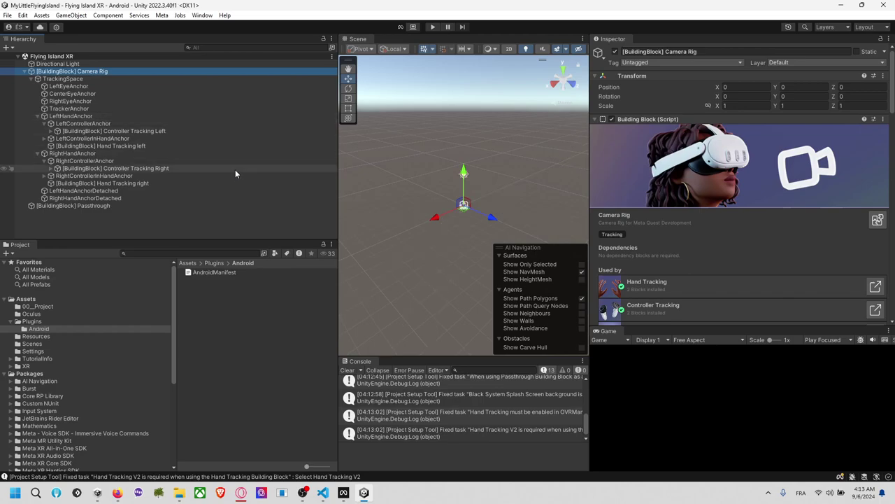
Add a cube to the scene root, raise it to about Y 1.38 and set its Z position to 1.
{"action": "right_click", "coordinate": [80, 223]}
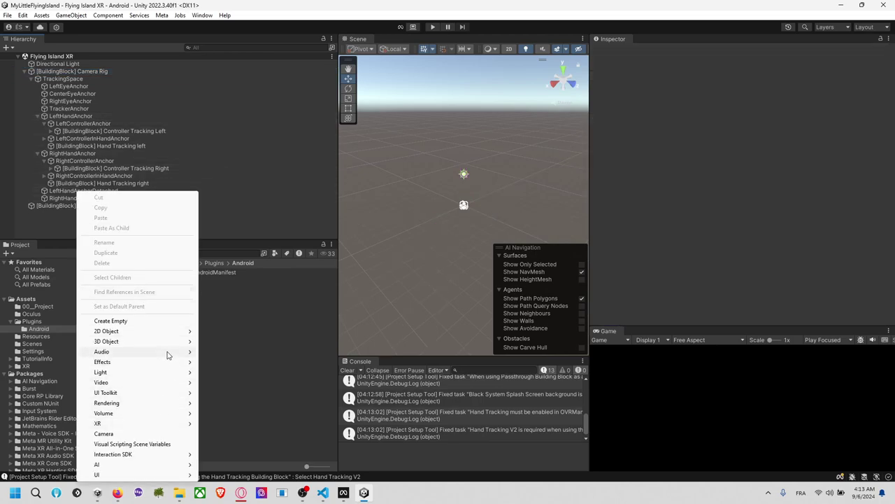
{"action": "mouse_move", "coordinate": [170, 341]}
{"action": "left_click", "coordinate": [210, 342]}
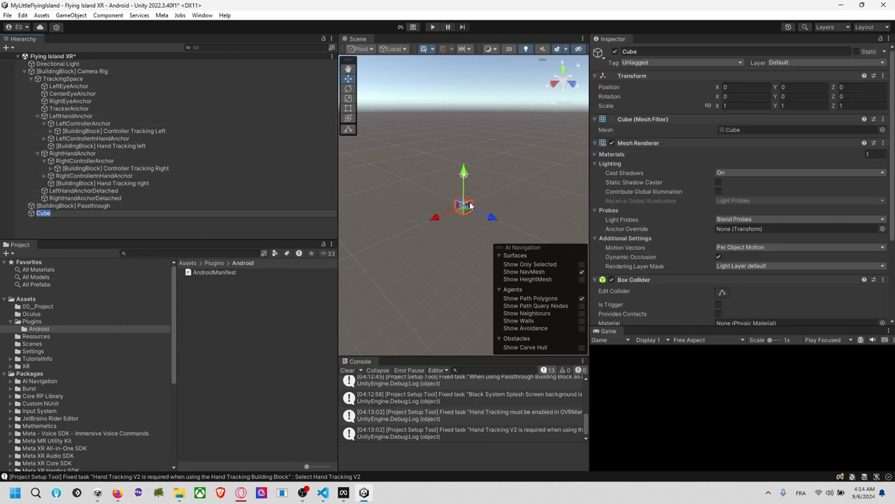
{"action": "left_click_drag", "start_coordinate": [463, 172], "coordinate": [464, 158]}
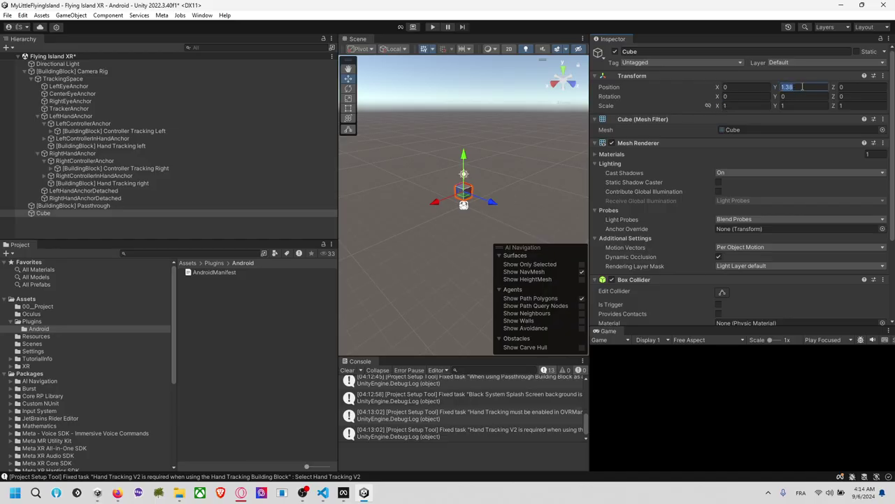
{"action": "left_click", "coordinate": [847, 87]}
{"action": "type", "text": "1"}
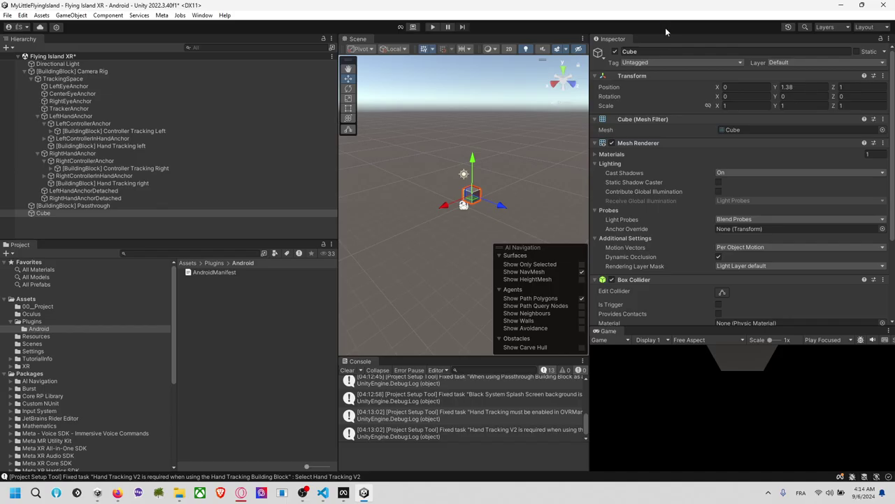
Test the scene with the cube in play mode, and stop playing.
{"action": "right_click_drag", "start_coordinate": [550, 156], "coordinate": [415, 79]}
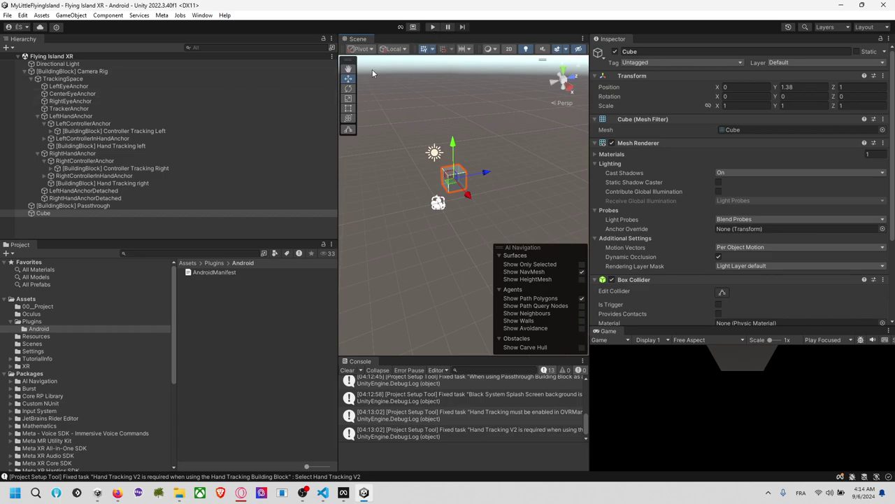
{"action": "left_click", "coordinate": [433, 28]}
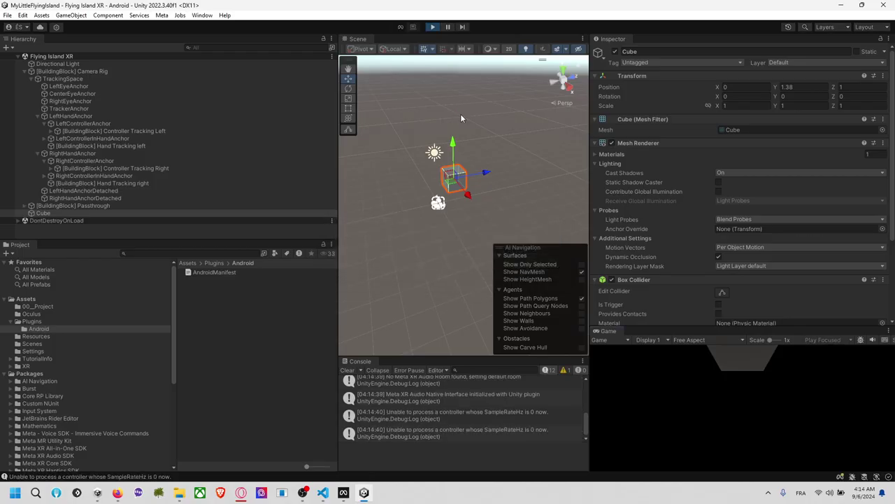
{"action": "left_click", "coordinate": [433, 30]}
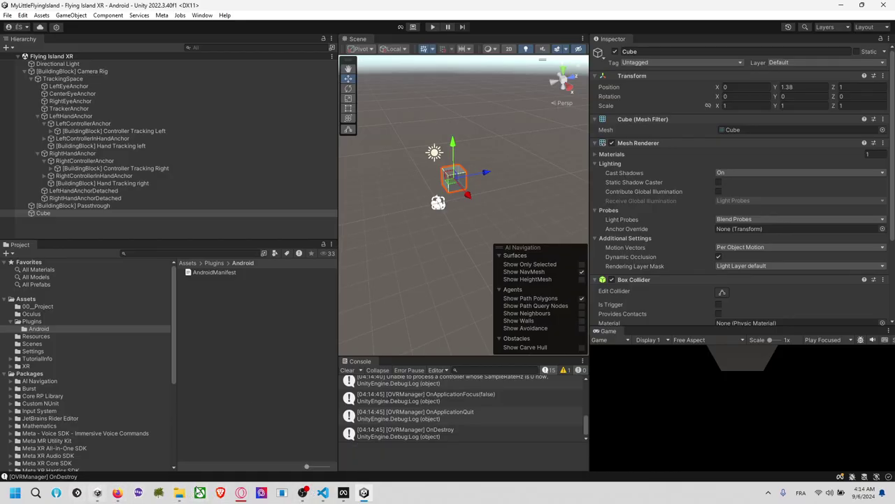
Switch to the scrcpy-win64-v2.6.1 folder, check the properties of open_a_terminal_here.bat, and open the file in Notepad.
{"action": "mouse_move", "coordinate": [179, 494]}
{"action": "left_click", "coordinate": [276, 444]}
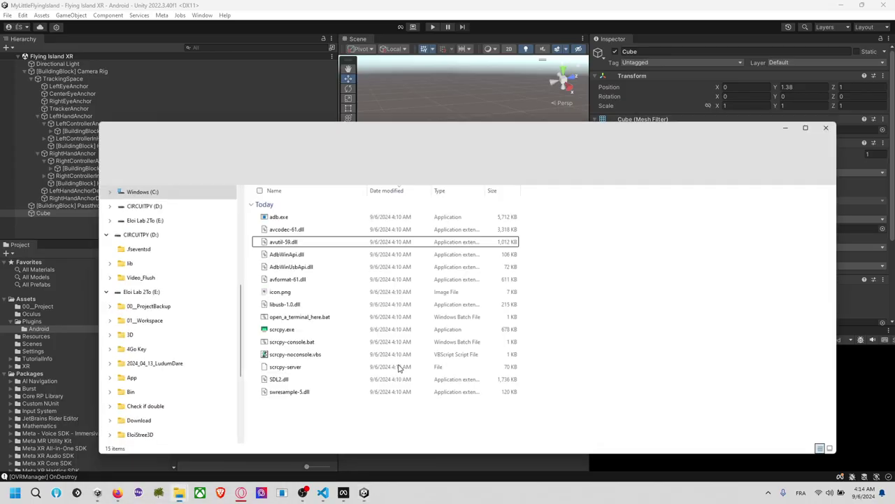
{"action": "left_click", "coordinate": [318, 311]}
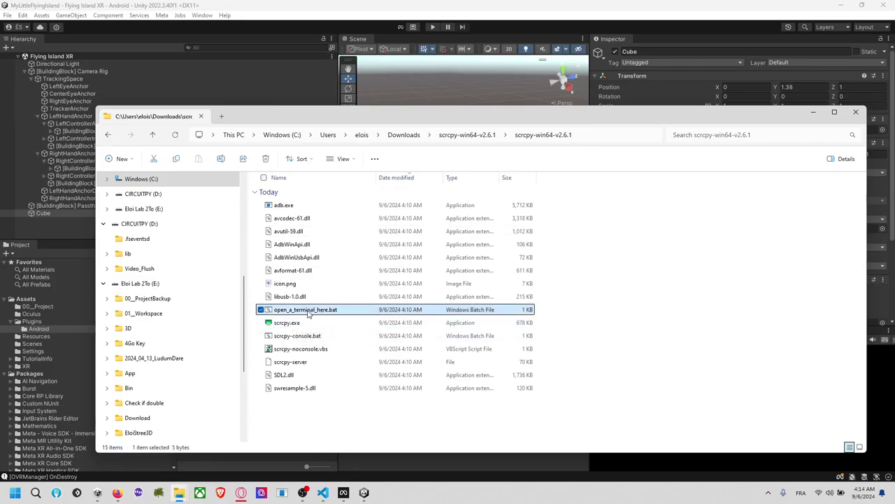
{"action": "right_click", "coordinate": [307, 313]}
{"action": "left_click", "coordinate": [356, 302]}
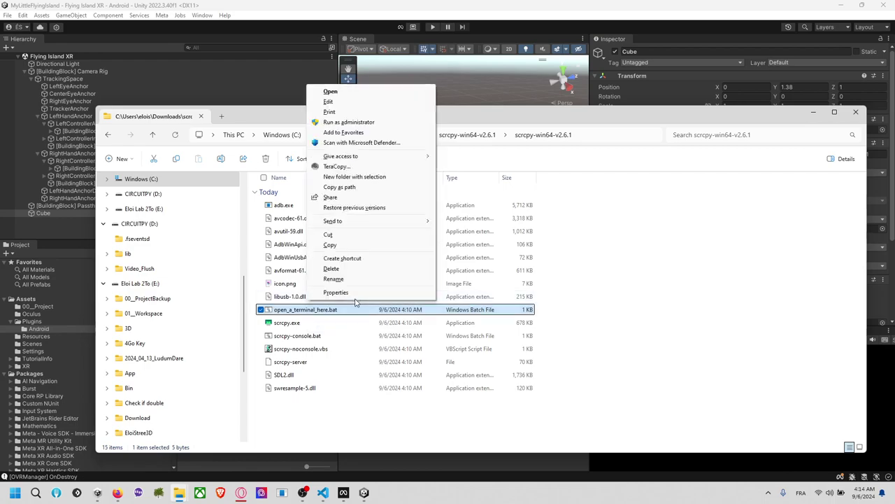
{"action": "left_click", "coordinate": [348, 292]}
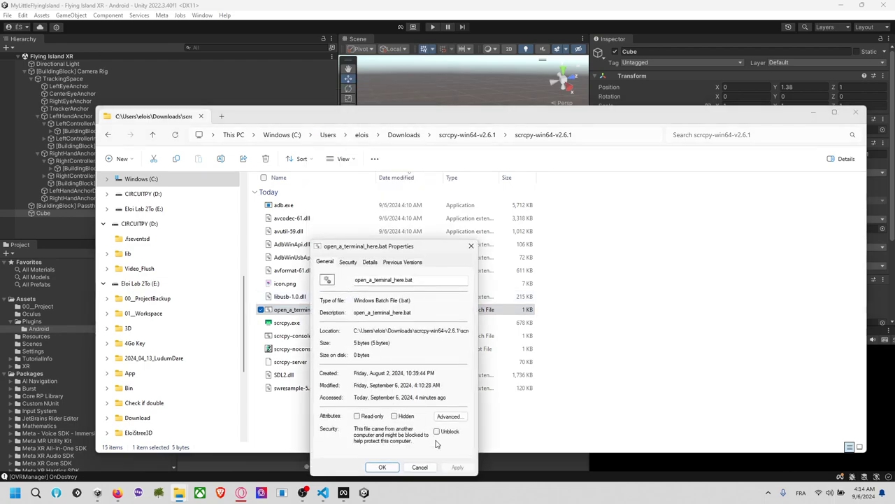
{"action": "left_click", "coordinate": [419, 466]}
{"action": "right_click", "coordinate": [318, 310]}
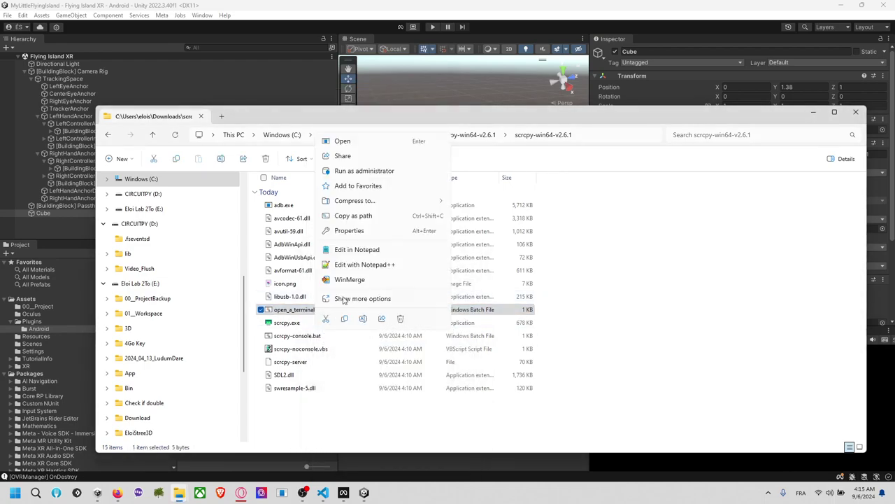
{"action": "left_click", "coordinate": [356, 249]}
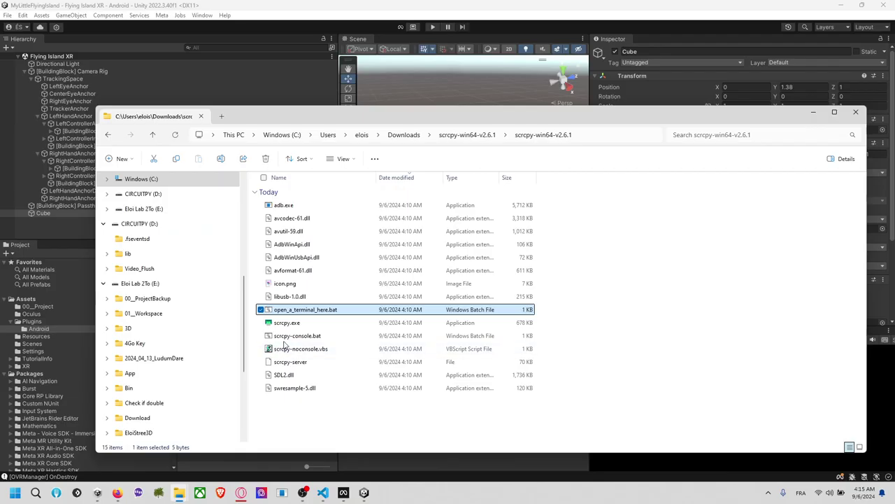
Switch to SideQuest and open its headset streaming options.
{"action": "left_click", "coordinate": [15, 492]}
{"action": "left_click", "coordinate": [16, 493]}
{"action": "left_click", "coordinate": [16, 492]}
{"action": "type", "text": "notepad"}
{"action": "left_click", "coordinate": [15, 492]}
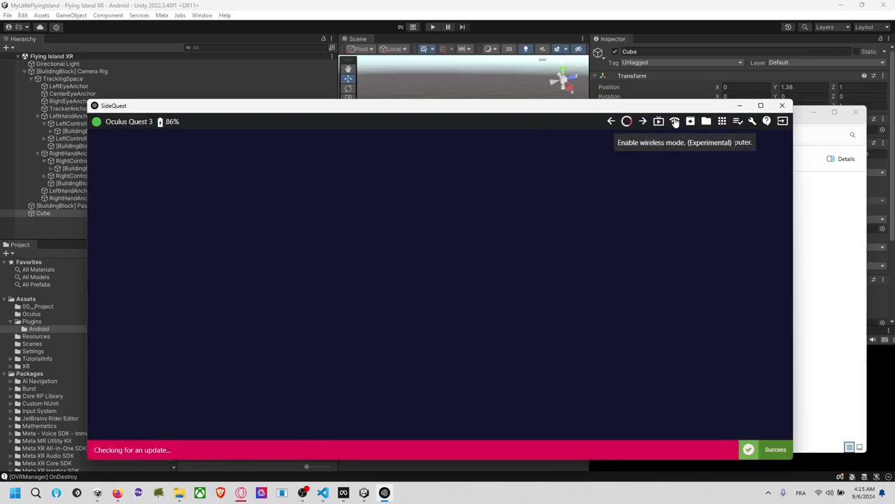
{"action": "left_click", "coordinate": [649, 123]}
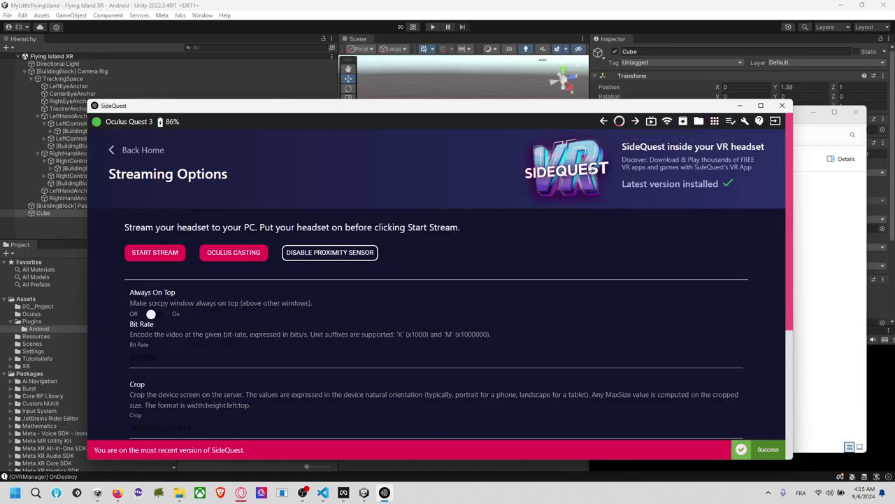
Set the streaming crop to 2000:2000:0:0 and the maximum size to 15, and try to start the stream.
{"action": "scroll", "coordinate": [484, 211], "scroll_direction": "down", "scroll_amount": 2}
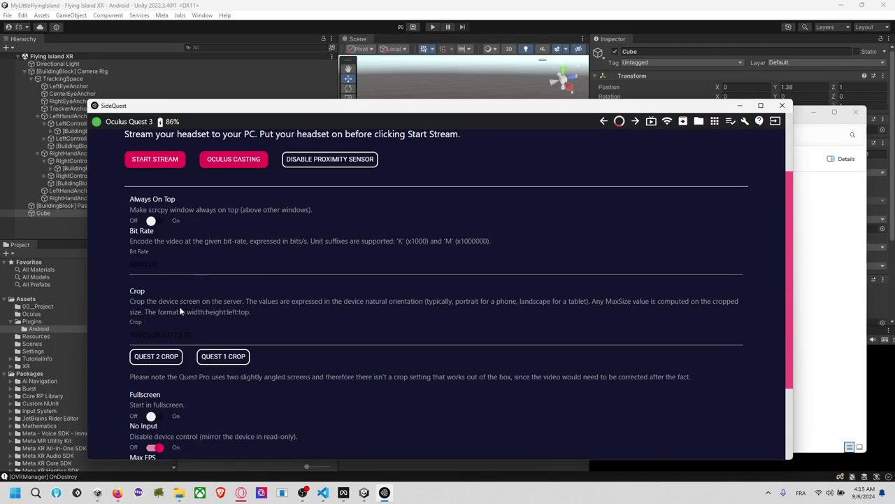
{"action": "triple_click", "coordinate": [171, 335]}
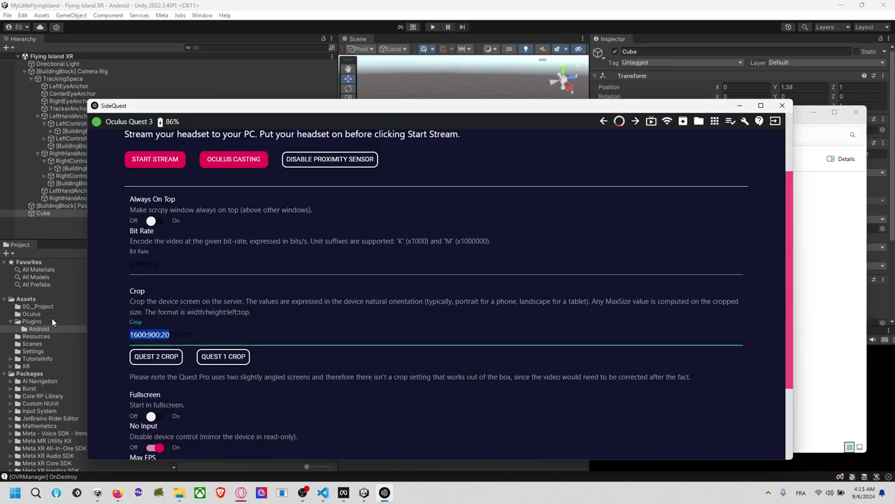
{"action": "key", "text": "BackSpace"}
{"action": "key", "text": "ctrl+z"}
{"action": "scroll", "coordinate": [204, 328], "scroll_direction": "down", "scroll_amount": 3}
{"action": "key", "text": "BackSpace"}
{"action": "key", "text": "ctrl+z"}
{"action": "key", "text": "BackSpace"}
{"action": "left_click", "coordinate": [156, 438]}
{"action": "scroll", "coordinate": [311, 367], "scroll_direction": "up", "scroll_amount": 4}
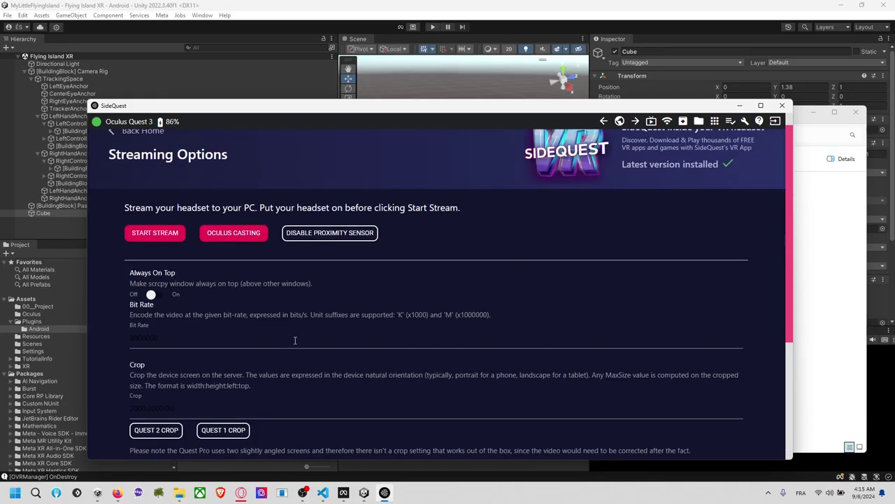
{"action": "left_click", "coordinate": [172, 238]}
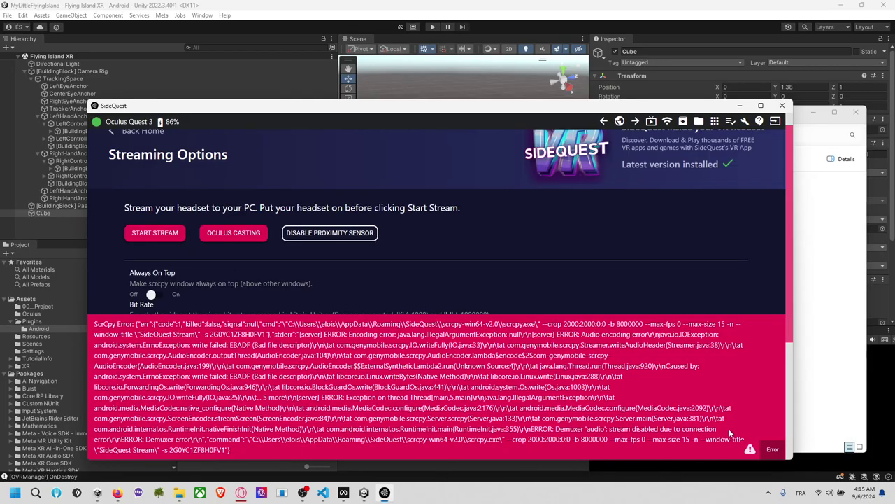
Replace the Max FPS and Max Size values in the streaming options, and start the headset stream again.
{"action": "scroll", "coordinate": [500, 269], "scroll_direction": "down", "scroll_amount": 2}
{"action": "left_click", "coordinate": [143, 244]}
{"action": "key", "text": "ctrl+a"}
{"action": "key", "text": "Tab"}
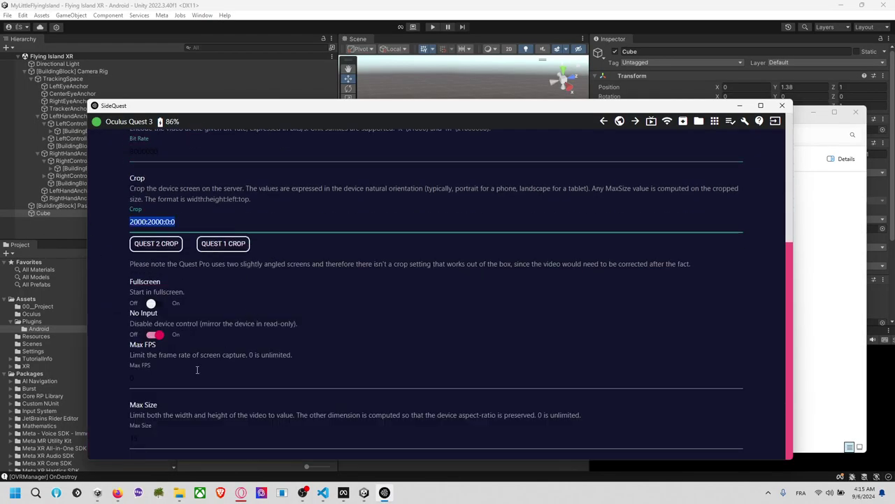
{"action": "left_click", "coordinate": [189, 390]}
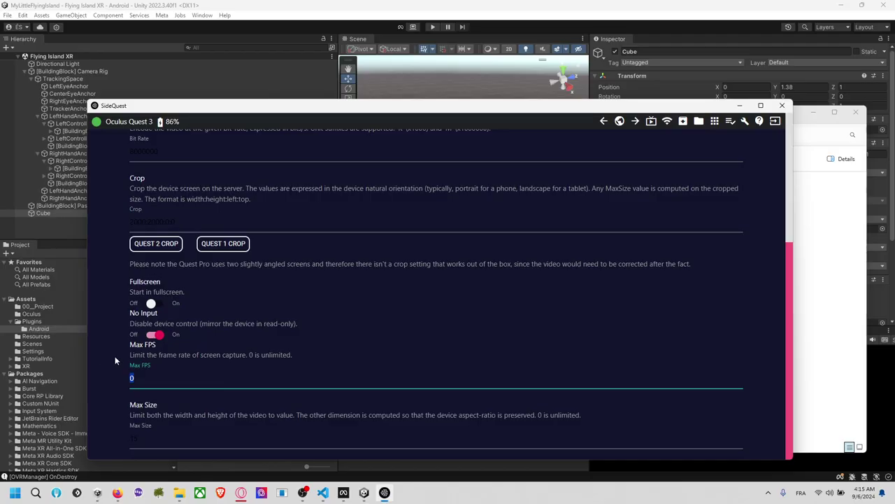
{"action": "left_click", "coordinate": [177, 438]}
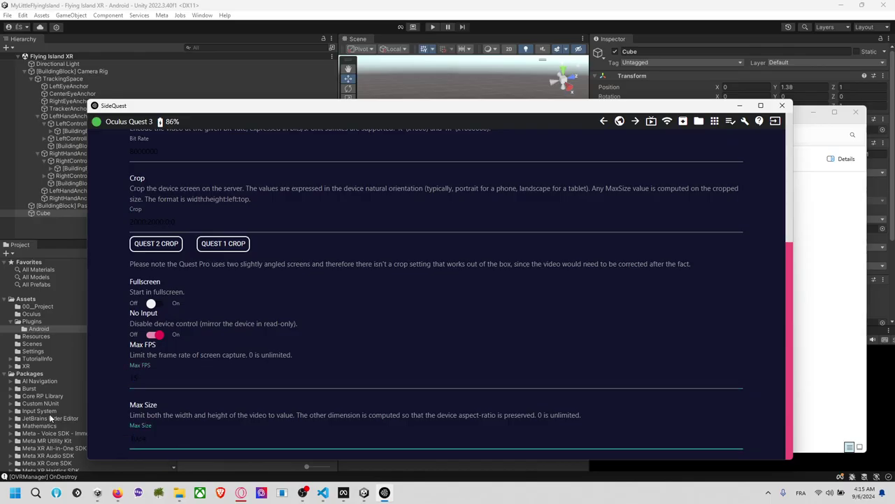
{"action": "scroll", "coordinate": [255, 288], "scroll_direction": "up", "scroll_amount": 3}
{"action": "left_click", "coordinate": [169, 256]}
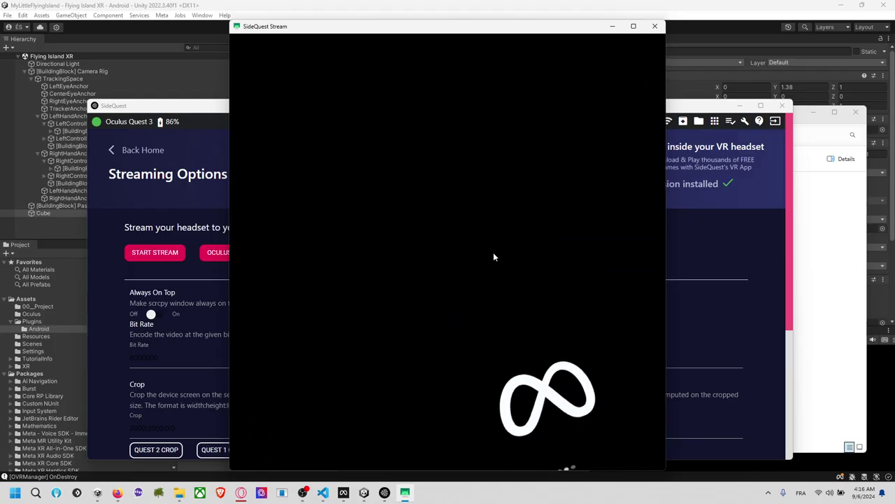
Close the headset stream, and clear away SideQuest and the scrcpy folder to return to Unity.
{"action": "mouse_move", "coordinate": [341, 498]}
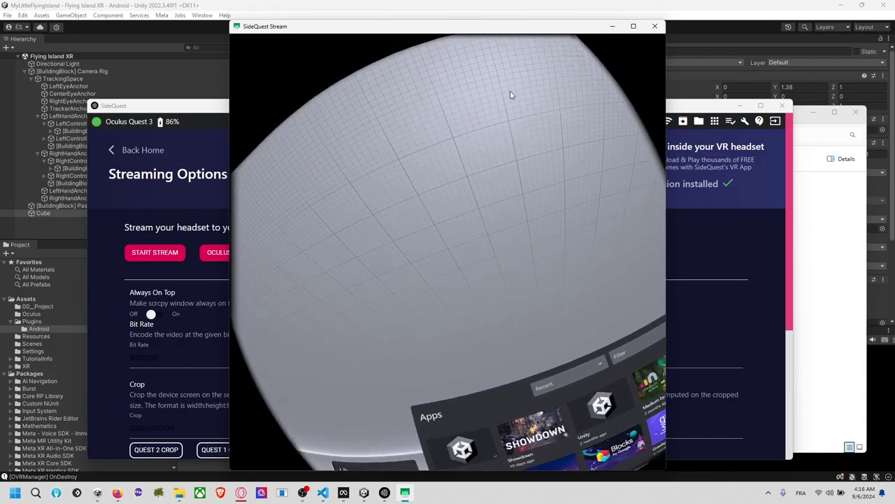
{"action": "left_click", "coordinate": [655, 26]}
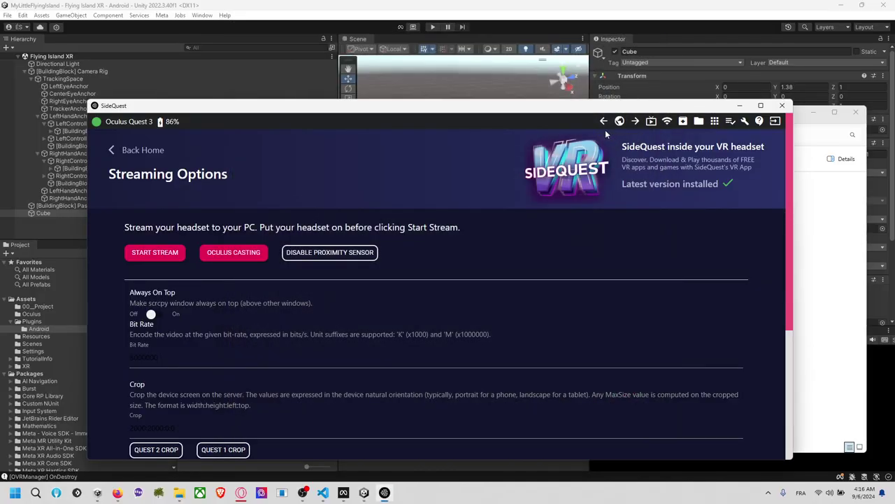
{"action": "left_click", "coordinate": [740, 106]}
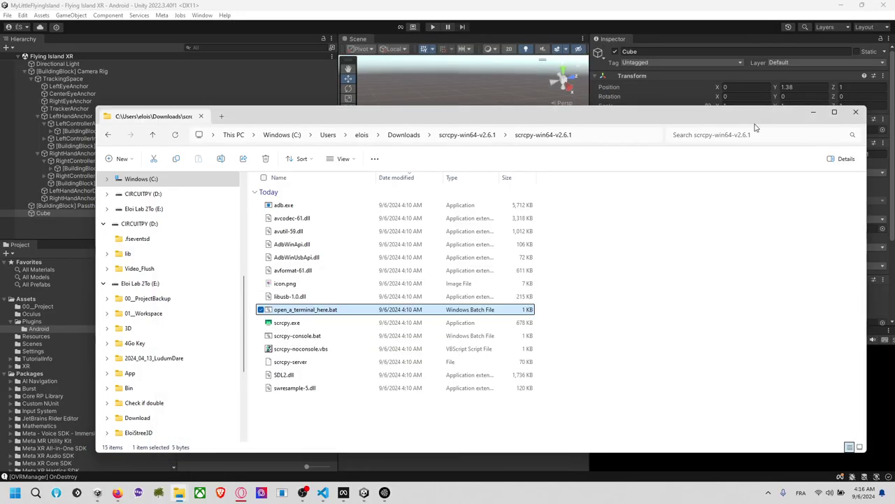
{"action": "left_click", "coordinate": [855, 112]}
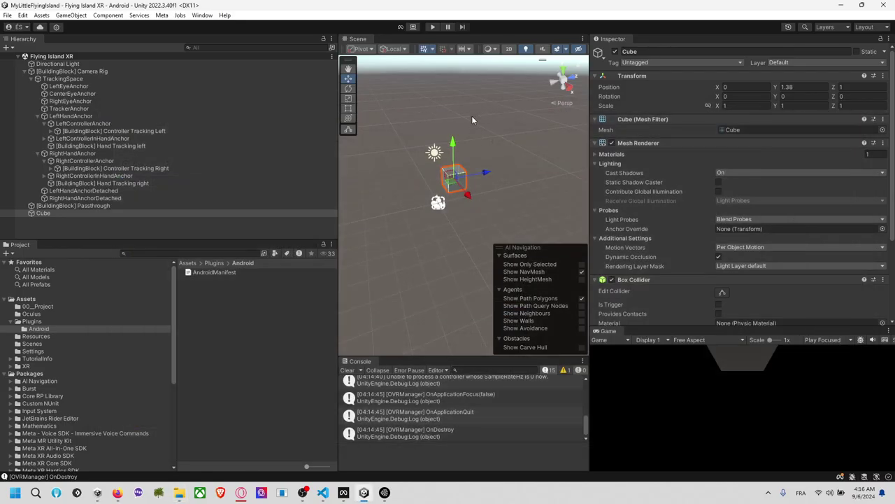
Run the Unity scene in play mode, and start the headset stream from SideQuest.
{"action": "left_click", "coordinate": [432, 26]}
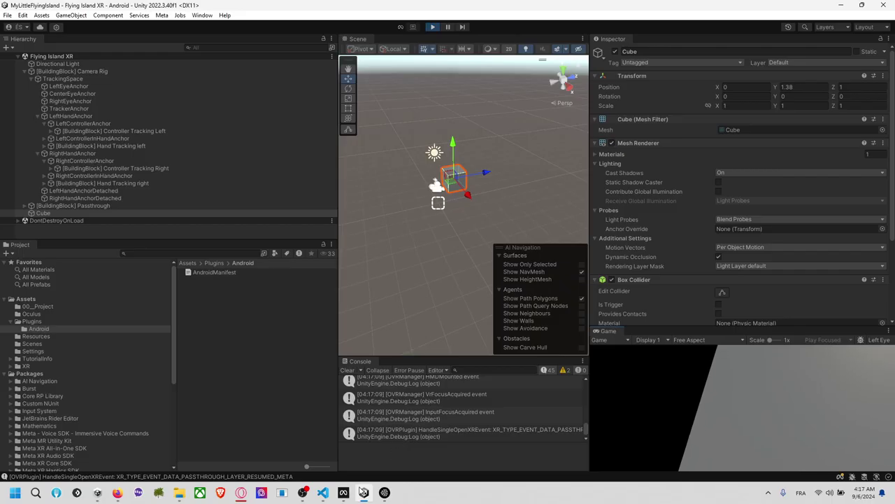
{"action": "left_click", "coordinate": [384, 493]}
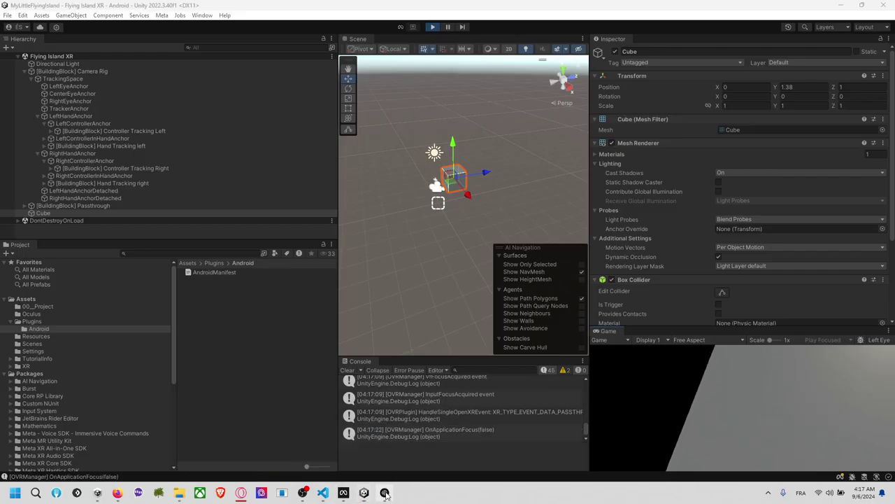
{"action": "left_click", "coordinate": [174, 253]}
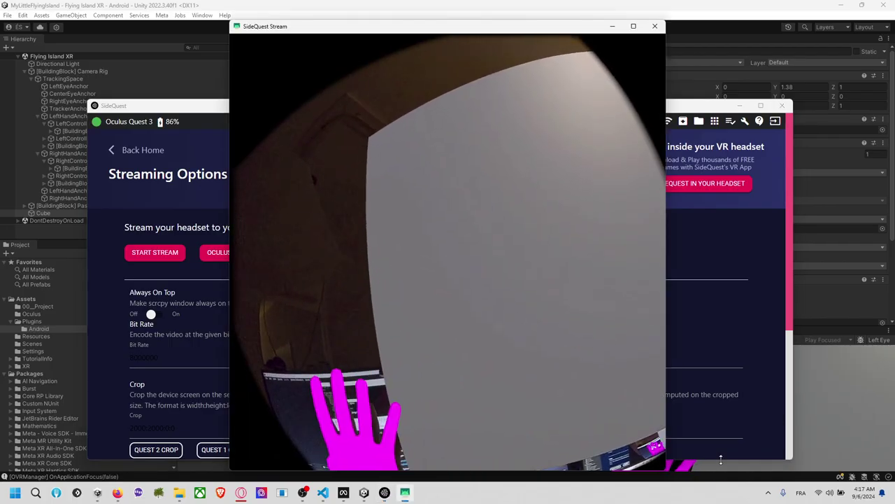
Compare the running scene in Unity with the headset stream, and close the stream.
{"action": "left_click", "coordinate": [782, 459]}
{"action": "left_click", "coordinate": [761, 466]}
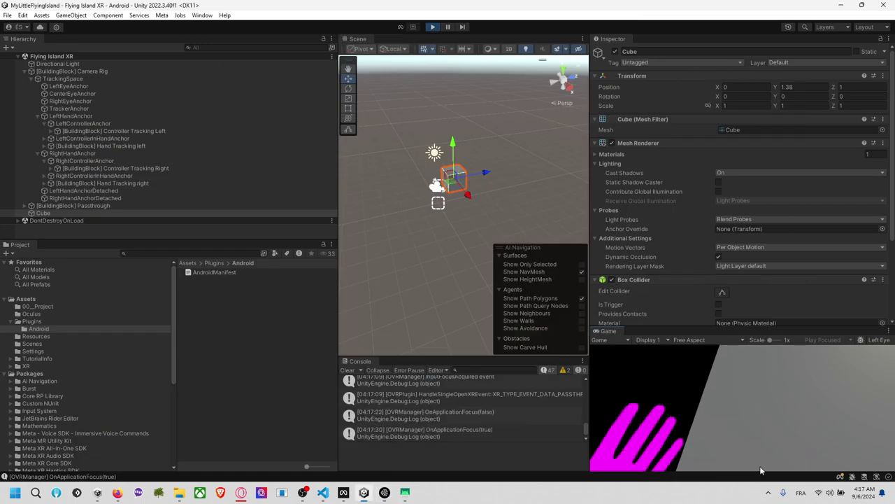
{"action": "key", "text": "alt+Tab"}
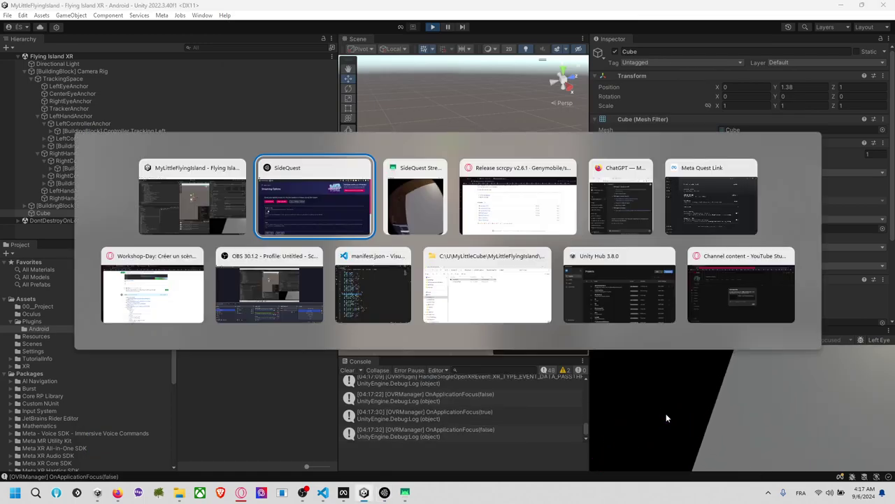
{"action": "key", "text": "alt+Tab"}
{"action": "key", "text": "Tab"}
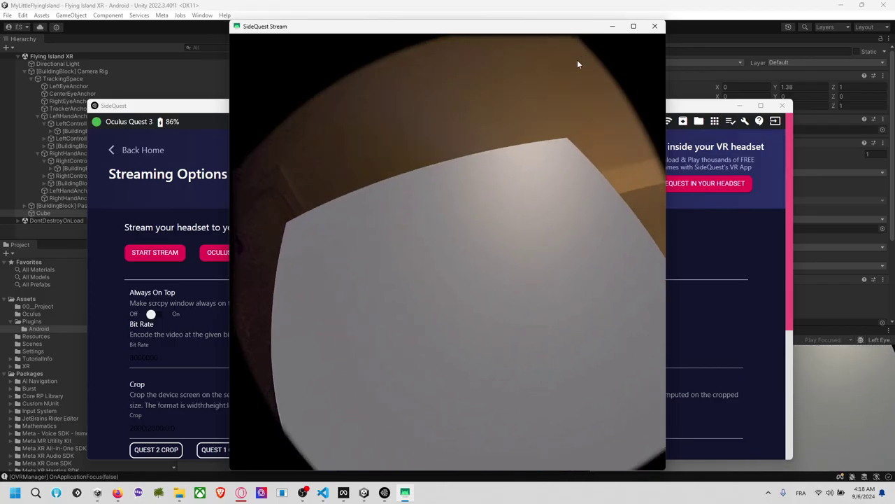
{"action": "left_click", "coordinate": [652, 28]}
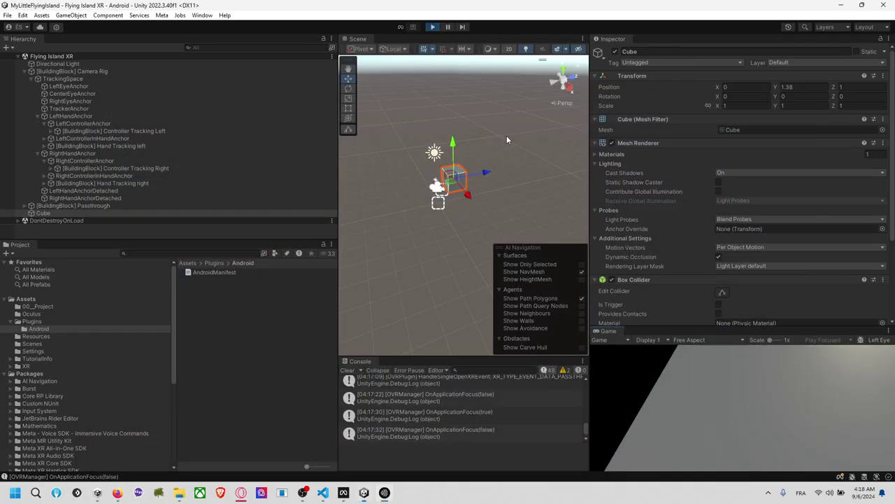
Clear the console, and lower and flatten the cube to Y position 0.4547 with a Y scale of 0.6106.
{"action": "left_click", "coordinate": [345, 371]}
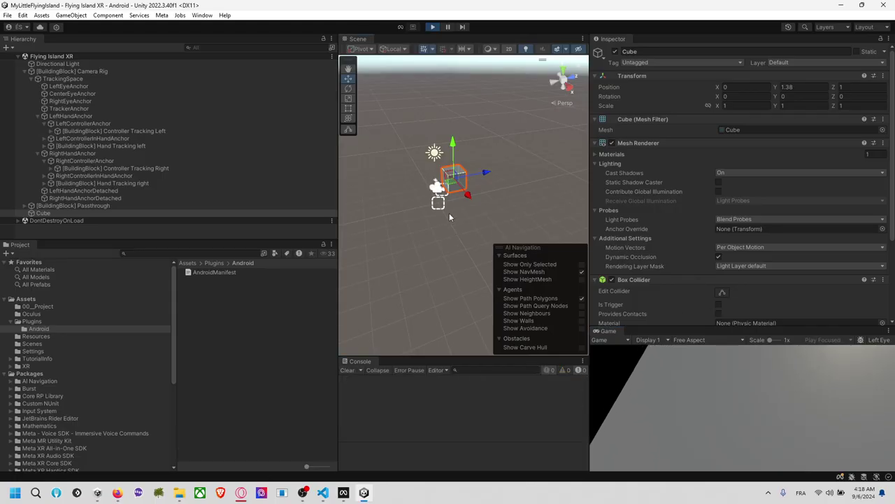
{"action": "left_click", "coordinate": [479, 177]}
{"action": "left_click", "coordinate": [462, 177]}
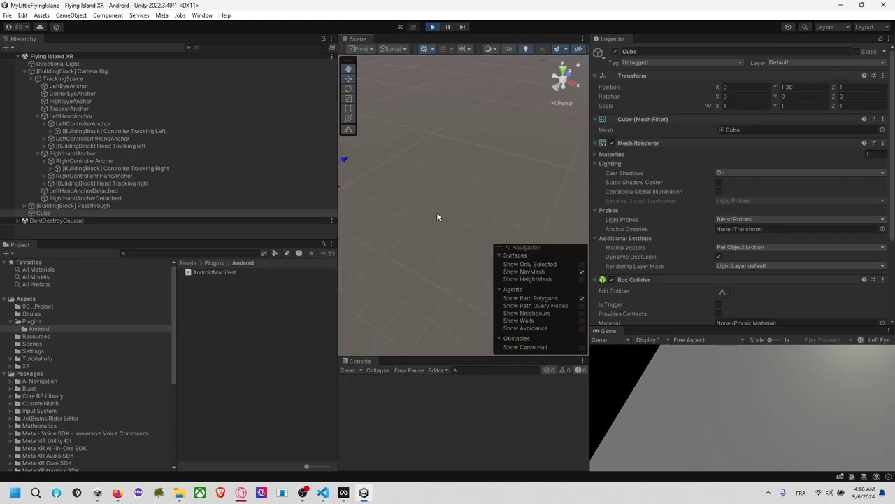
{"action": "left_click", "coordinate": [568, 81]}
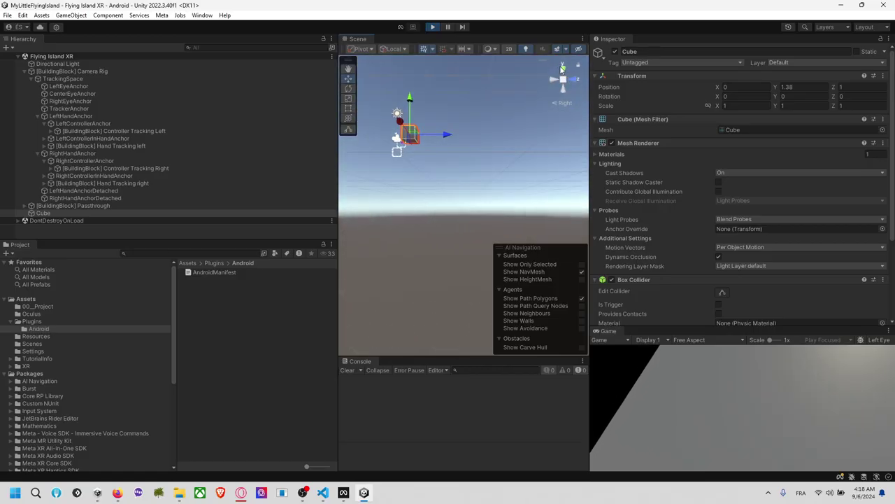
{"action": "left_click", "coordinate": [564, 70]}
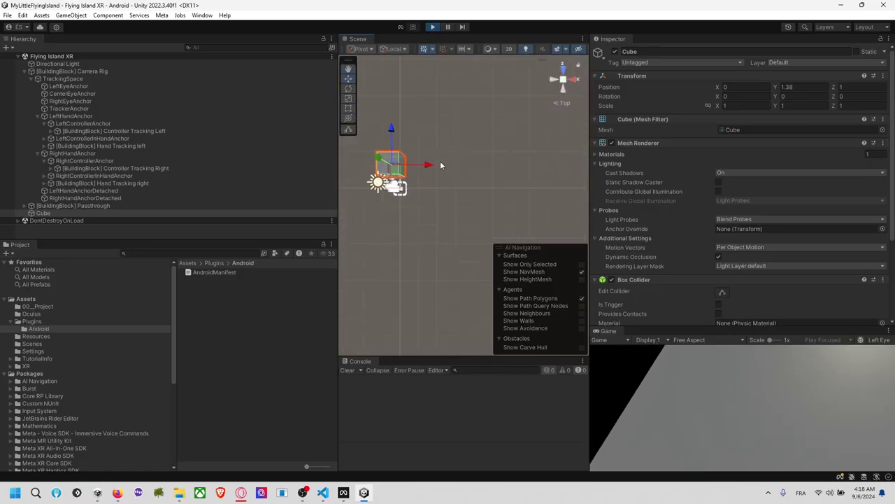
{"action": "scroll", "coordinate": [407, 187], "scroll_direction": "up", "scroll_amount": 2}
{"action": "middle_click_drag", "start_coordinate": [406, 187], "coordinate": [490, 187]}
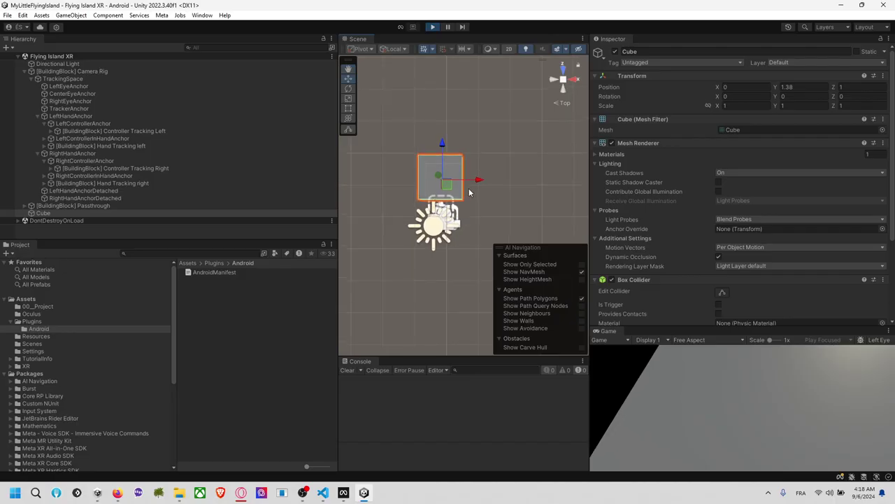
{"action": "left_click", "coordinate": [470, 187]}
{"action": "left_click", "coordinate": [461, 183]}
{"action": "left_click", "coordinate": [574, 80]}
{"action": "left_click", "coordinate": [573, 80]}
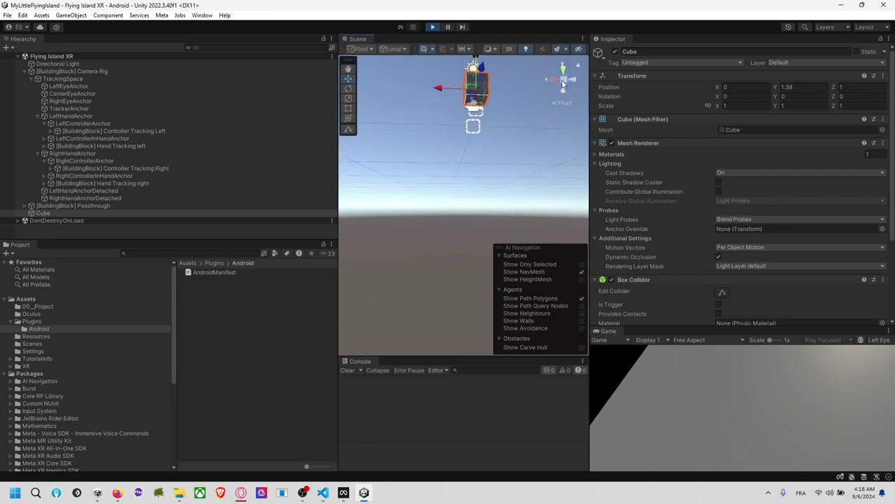
{"action": "left_click", "coordinate": [552, 83]}
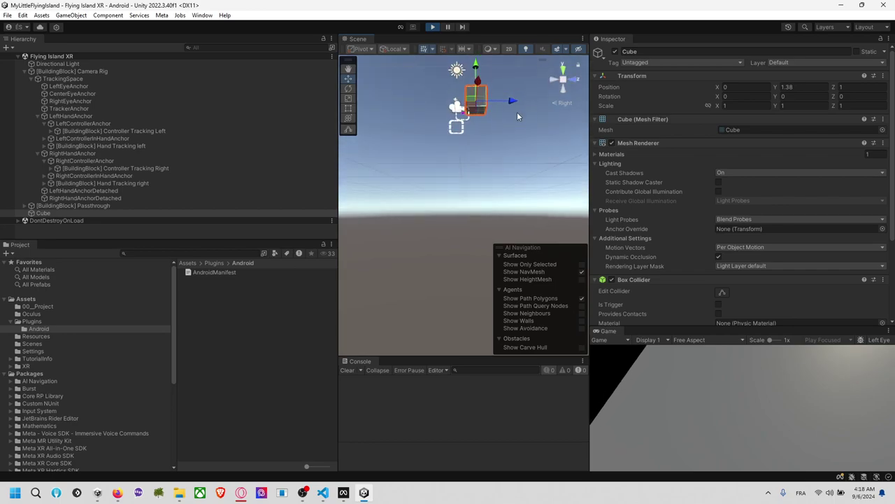
{"action": "left_click", "coordinate": [565, 83]}
{"action": "middle_click_drag", "start_coordinate": [511, 117], "coordinate": [475, 223]}
{"action": "scroll", "coordinate": [473, 221], "scroll_direction": "up", "scroll_amount": 3}
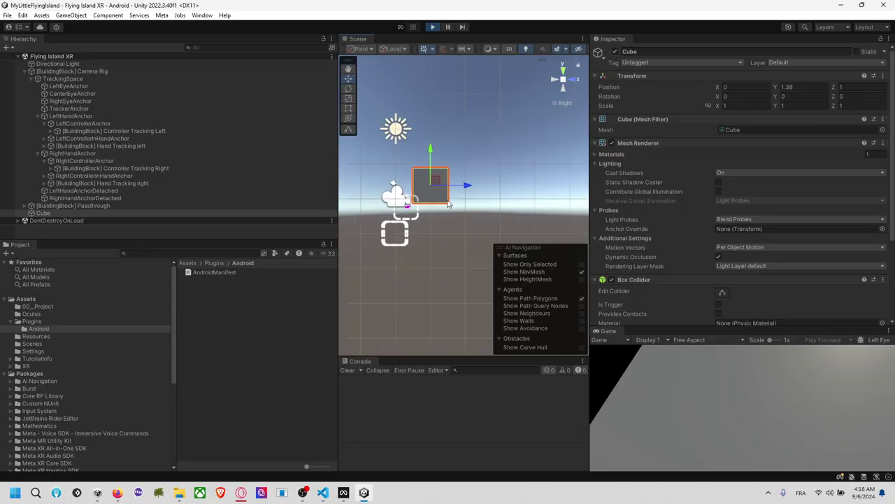
{"action": "left_click_drag", "start_coordinate": [427, 150], "coordinate": [422, 197]}
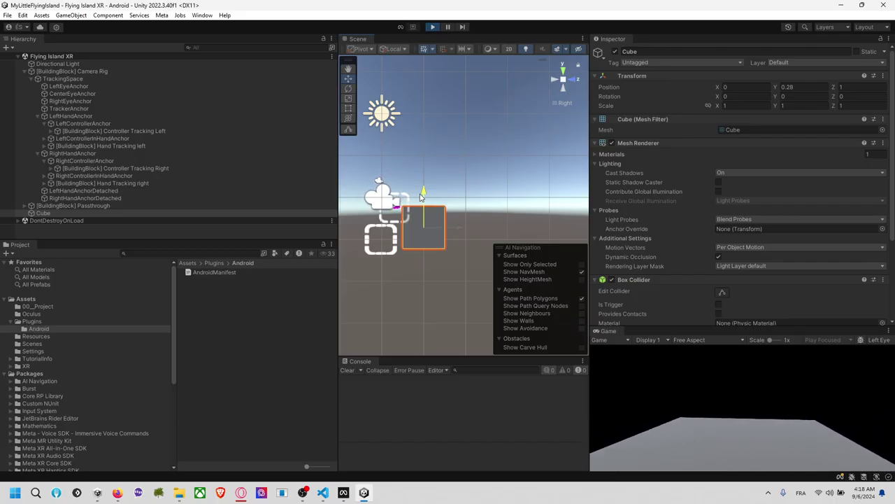
{"action": "left_click_drag", "start_coordinate": [422, 197], "coordinate": [419, 199]}
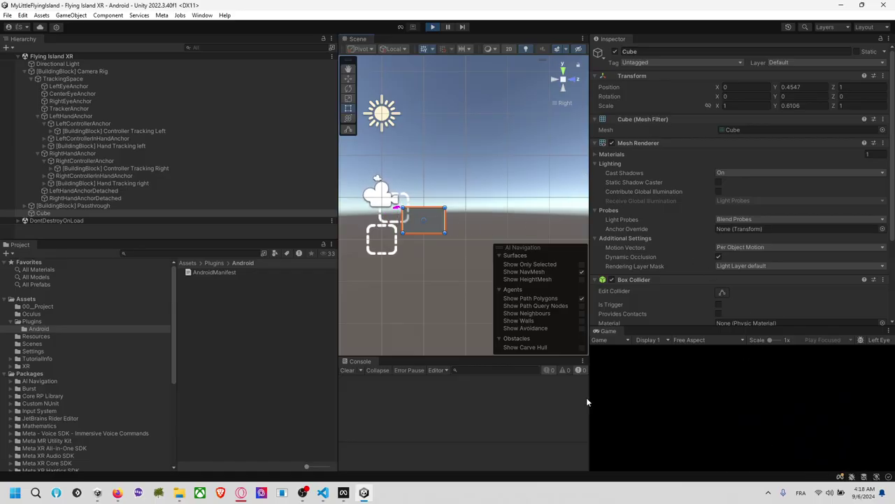
Rearrange the editor layout to enlarge the Game view in width and height.
{"action": "left_click_drag", "start_coordinate": [590, 398], "coordinate": [407, 397]}
{"action": "left_click_drag", "start_coordinate": [574, 325], "coordinate": [568, 228]}
{"action": "left_click_drag", "start_coordinate": [407, 219], "coordinate": [498, 219]}
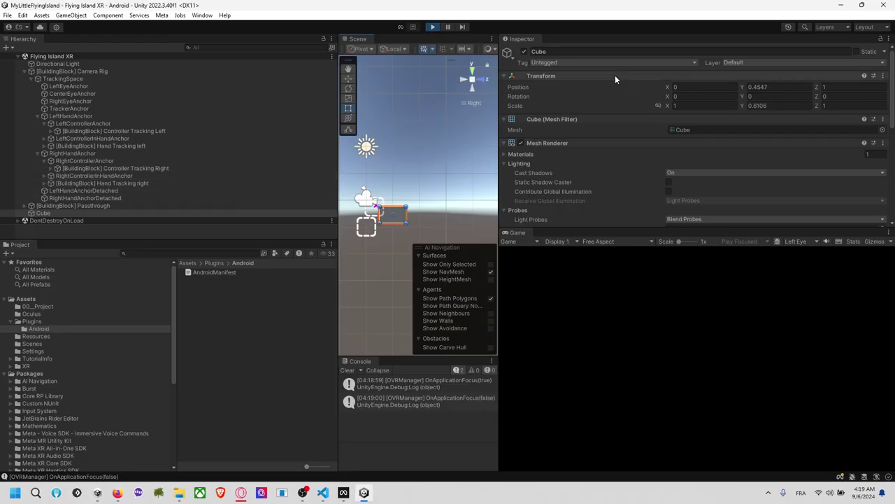
Copy the running cube's world transform, stop play mode, paste the transform onto the cube, and save the scene.
{"action": "right_click", "coordinate": [587, 79]}
{"action": "mouse_move", "coordinate": [616, 151]}
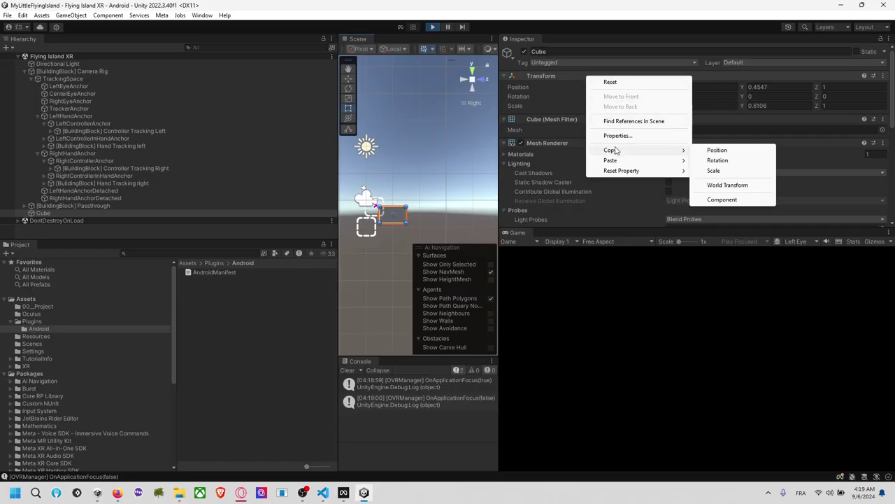
{"action": "left_click", "coordinate": [720, 185]}
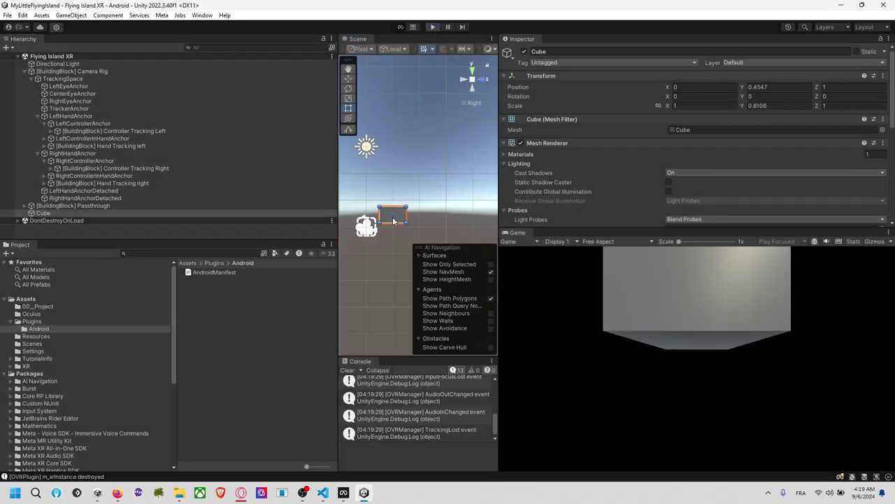
{"action": "key", "text": "ctrl+p"}
{"action": "right_click", "coordinate": [546, 76]}
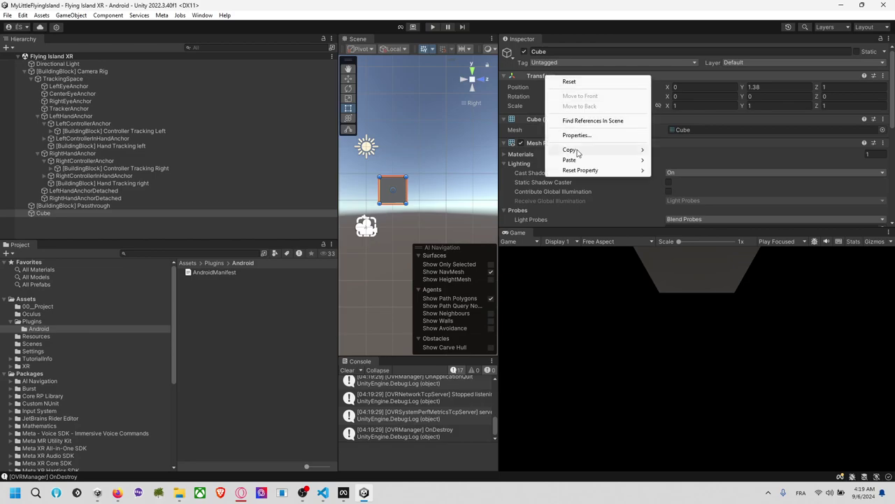
{"action": "mouse_move", "coordinate": [613, 163]}
{"action": "left_click", "coordinate": [674, 195]}
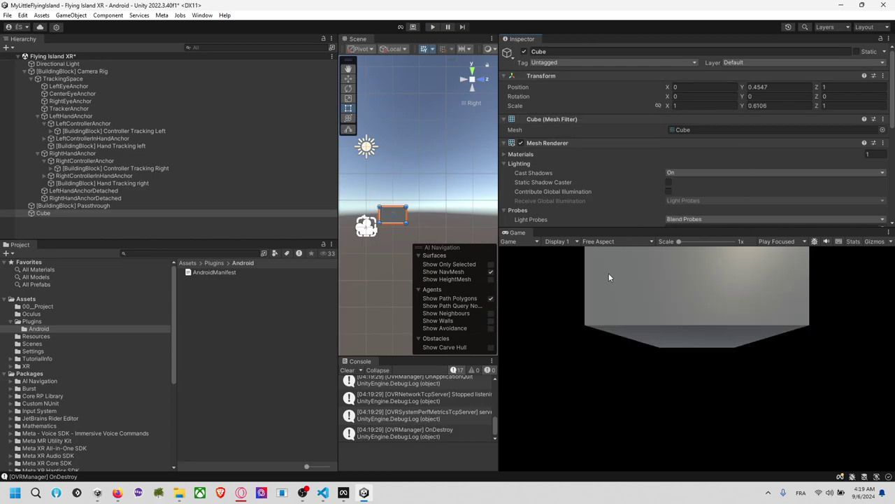
{"action": "key", "text": "ctrl+s"}
Deselect the cube, clear the console, and widen the Scene view on both sides.
{"action": "left_click", "coordinate": [386, 302]}
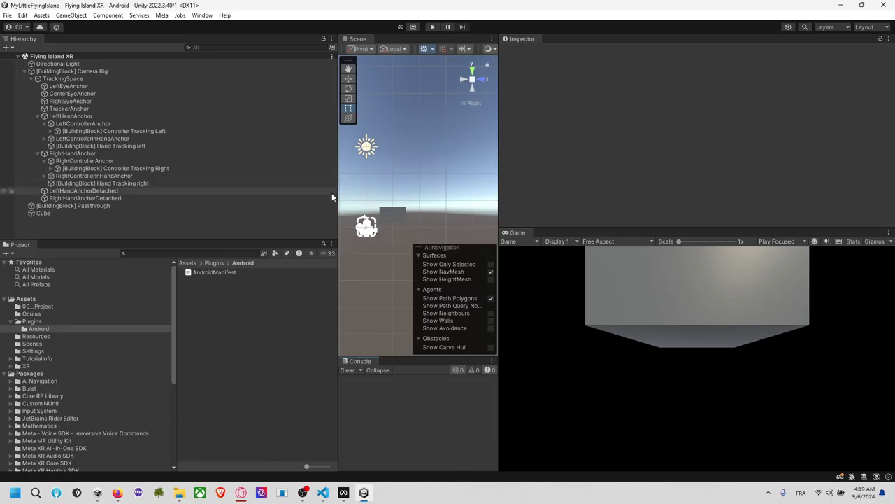
{"action": "left_click_drag", "start_coordinate": [499, 196], "coordinate": [655, 196]}
{"action": "left_click_drag", "start_coordinate": [339, 193], "coordinate": [286, 195]}
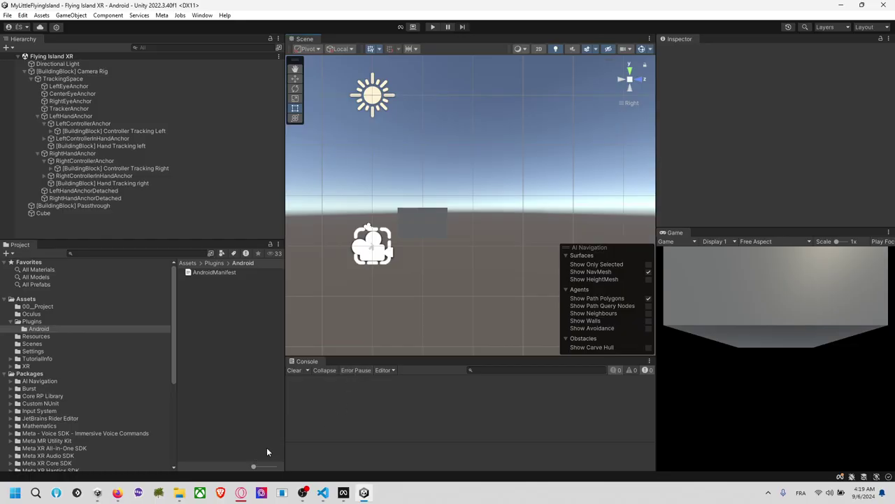
Switch to the Opera browser and go through the Nid Gaming (9-13 Septembre) workshop issue to the "Workshop: Hello Drone" issue.
{"action": "mouse_move", "coordinate": [240, 492]}
{"action": "left_click", "coordinate": [333, 461]}
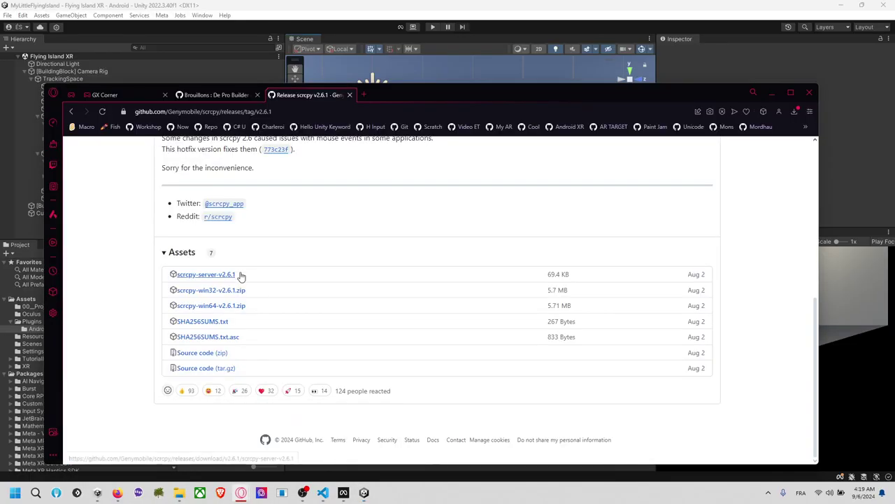
{"action": "scroll", "coordinate": [247, 276], "scroll_direction": "up", "scroll_amount": 10}
{"action": "left_click", "coordinate": [222, 96]}
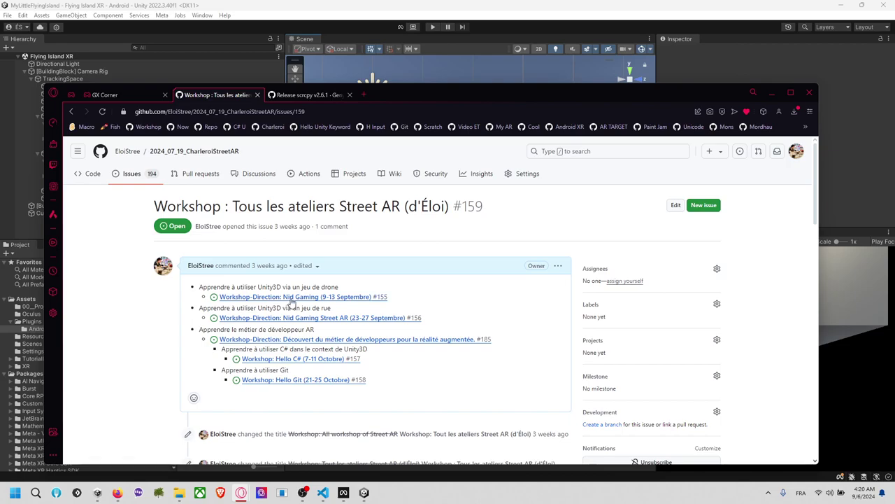
{"action": "left_click", "coordinate": [305, 293]}
{"action": "scroll", "coordinate": [308, 283], "scroll_direction": "down", "scroll_amount": 15}
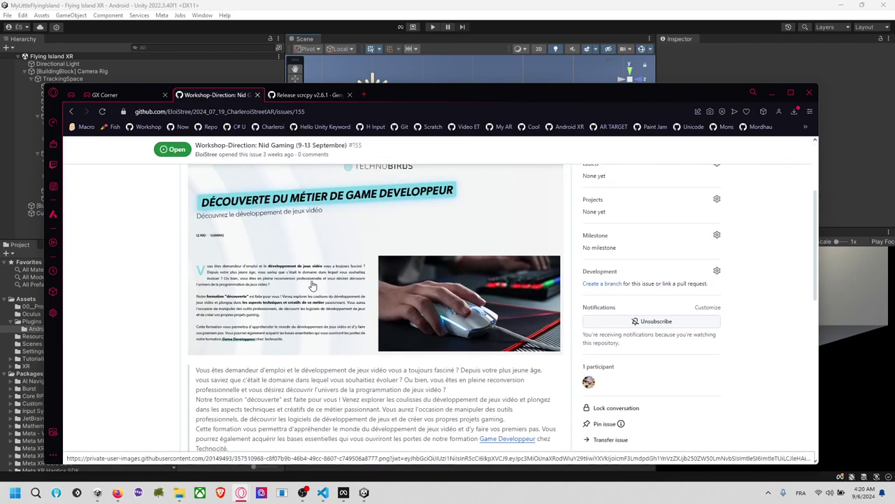
{"action": "scroll", "coordinate": [257, 273], "scroll_direction": "up", "scroll_amount": 4}
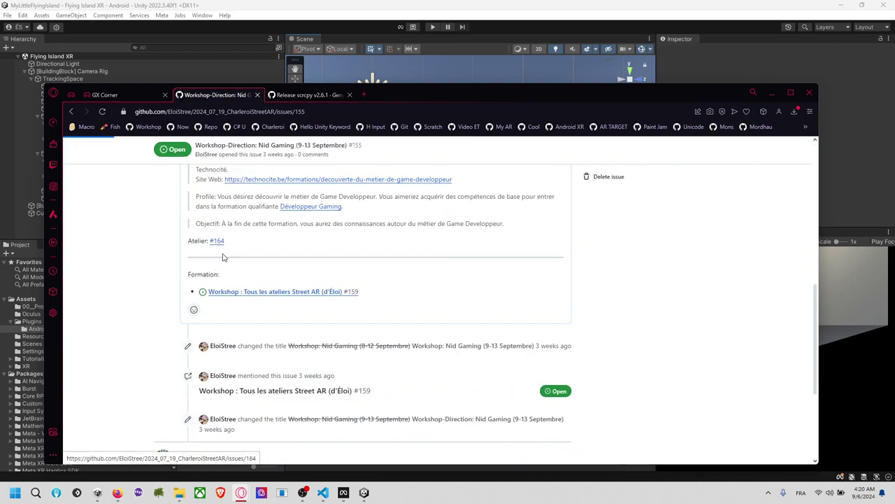
{"action": "scroll", "coordinate": [304, 341], "scroll_direction": "down", "scroll_amount": 3}
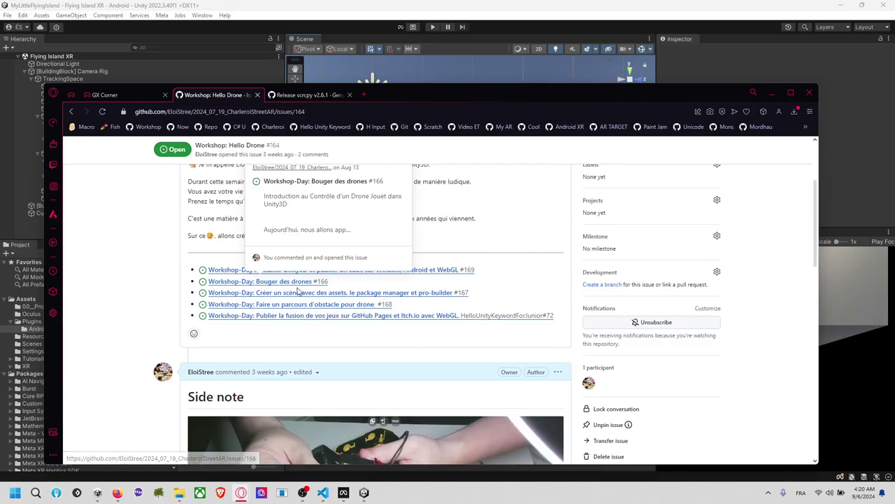
Open the workshop-day issue on assets, package manager and pro-builder, and copy the drone repository URL from its download list.
{"action": "mouse_move", "coordinate": [297, 295]}
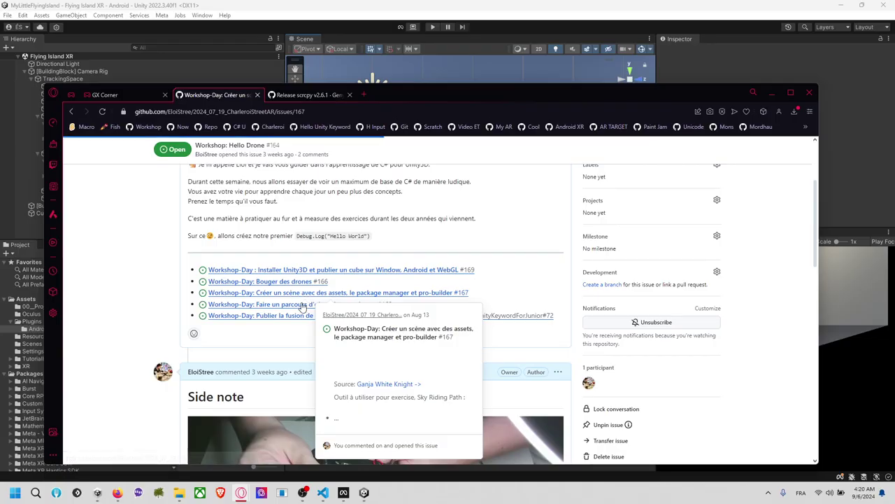
{"action": "left_click", "coordinate": [305, 299]}
{"action": "scroll", "coordinate": [301, 326], "scroll_direction": "down", "scroll_amount": 5}
{"action": "scroll", "coordinate": [301, 326], "scroll_direction": "down", "scroll_amount": 15}
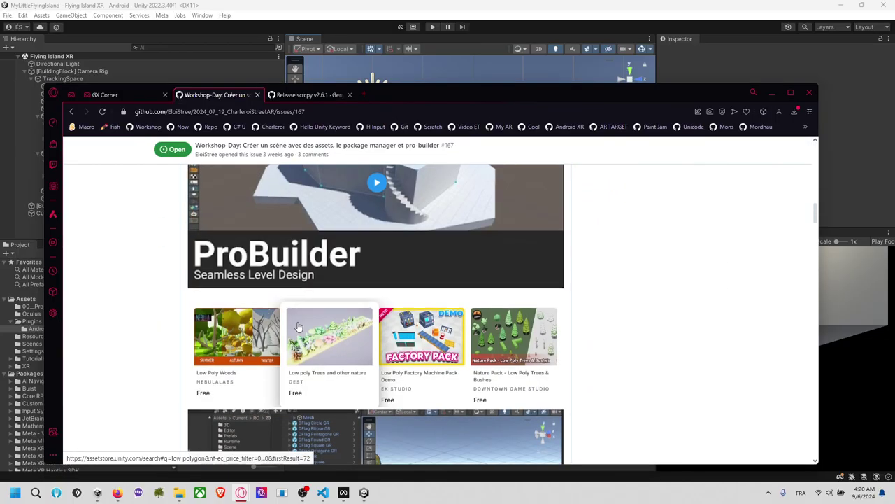
{"action": "scroll", "coordinate": [290, 327], "scroll_direction": "down", "scroll_amount": 20}
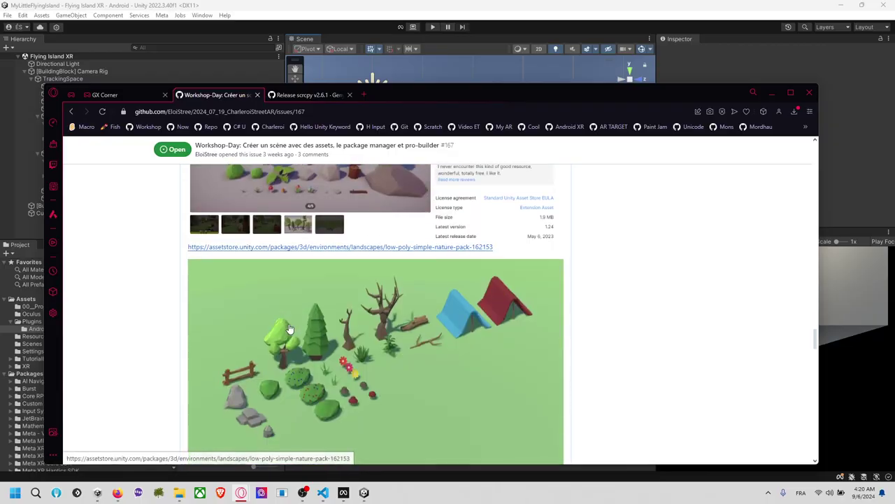
{"action": "scroll", "coordinate": [289, 330], "scroll_direction": "down", "scroll_amount": 3}
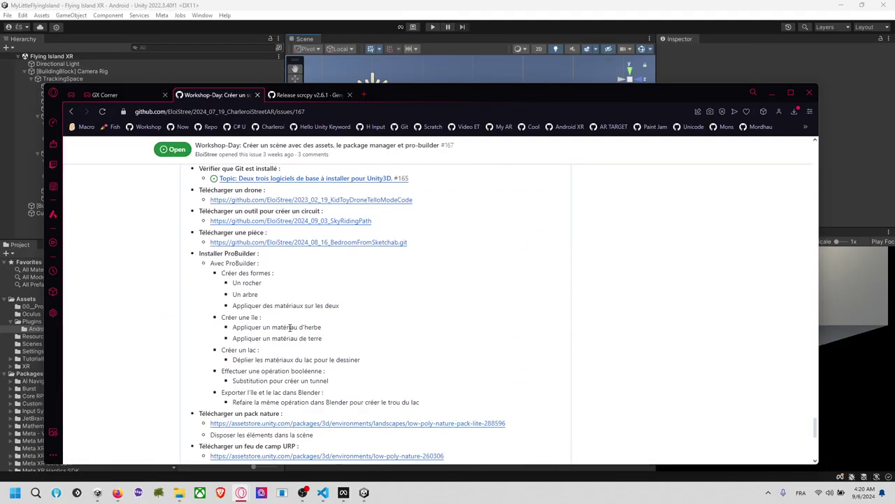
{"action": "scroll", "coordinate": [289, 330], "scroll_direction": "up", "scroll_amount": 1}
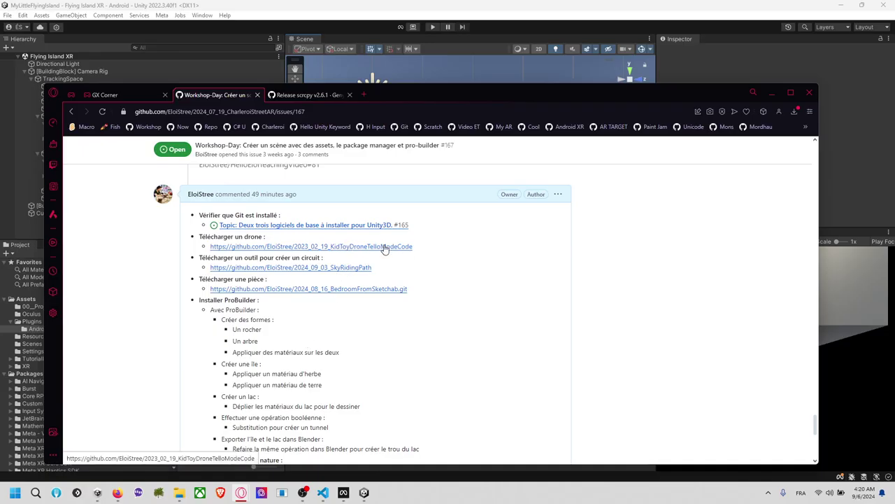
{"action": "left_click_drag", "start_coordinate": [415, 246], "coordinate": [243, 246]}
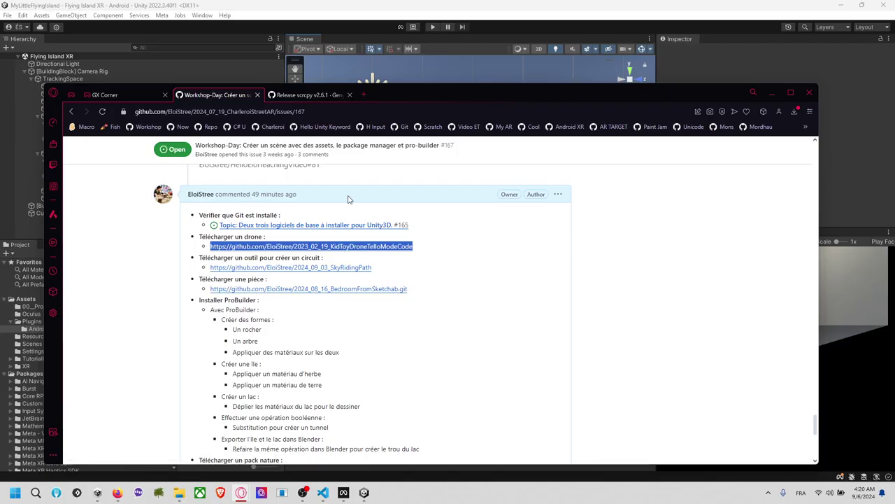
Switch back to Unity, open the Package Manager, and close the Asset Store view.
{"action": "left_click", "coordinate": [247, 59]}
{"action": "left_click", "coordinate": [196, 14]}
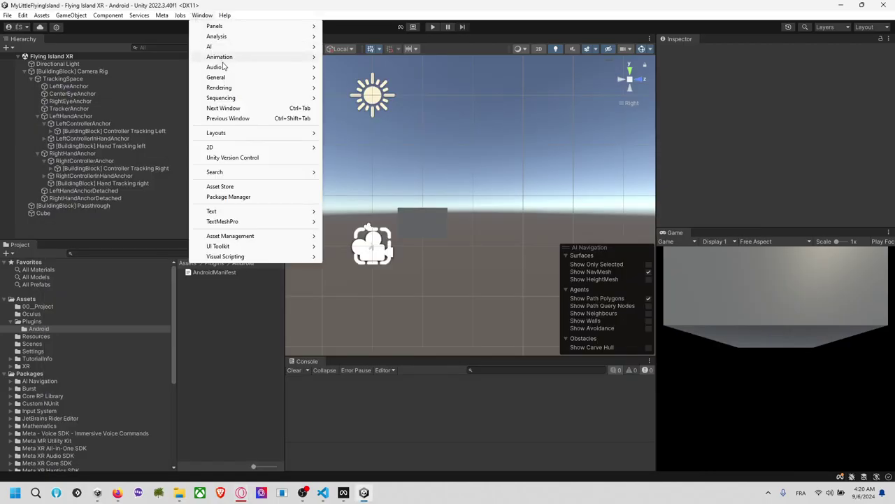
{"action": "left_click", "coordinate": [202, 15]}
{"action": "left_click", "coordinate": [202, 15]}
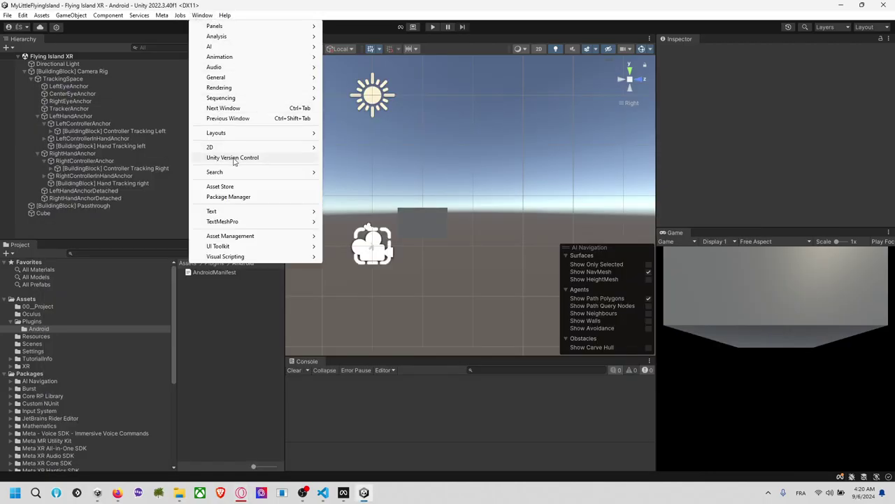
{"action": "left_click", "coordinate": [231, 186]}
{"action": "left_click", "coordinate": [202, 15]}
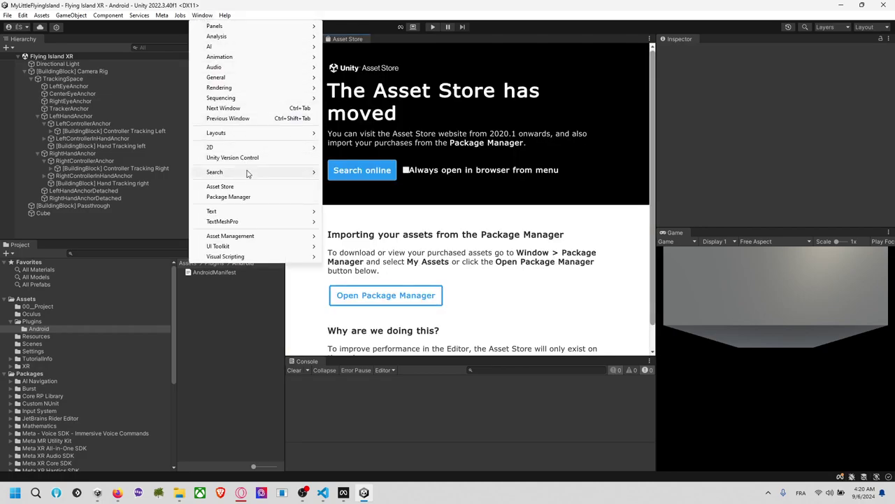
{"action": "left_click", "coordinate": [231, 195]}
{"action": "right_click", "coordinate": [356, 40]}
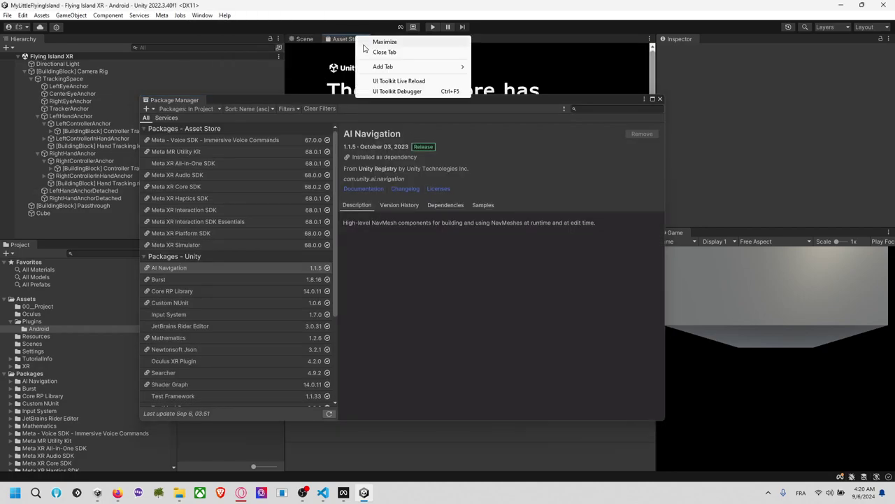
{"action": "left_click", "coordinate": [371, 52]}
Add the 2023_02_19_KidToyDroneTelloModeCode repository as a package from its git URL, with .git appended.
{"action": "left_click", "coordinate": [199, 109]}
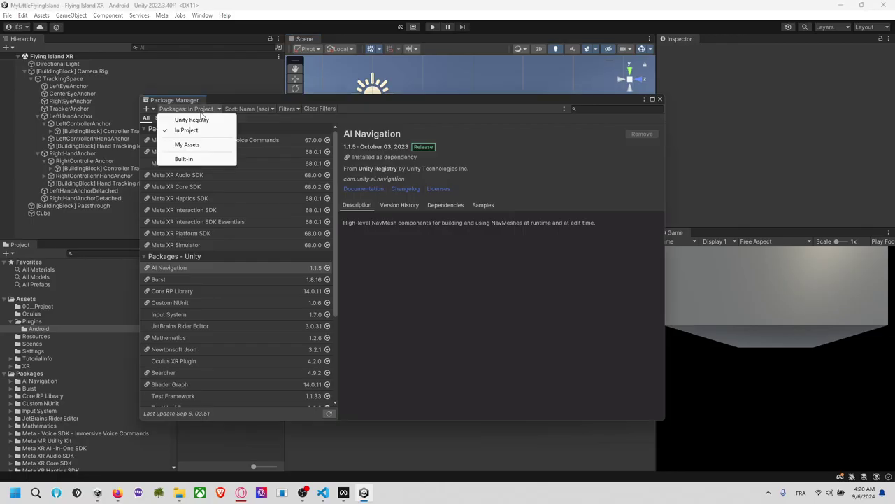
{"action": "left_click", "coordinate": [191, 120]}
{"action": "left_click", "coordinate": [193, 109]}
{"action": "left_click", "coordinate": [152, 109]}
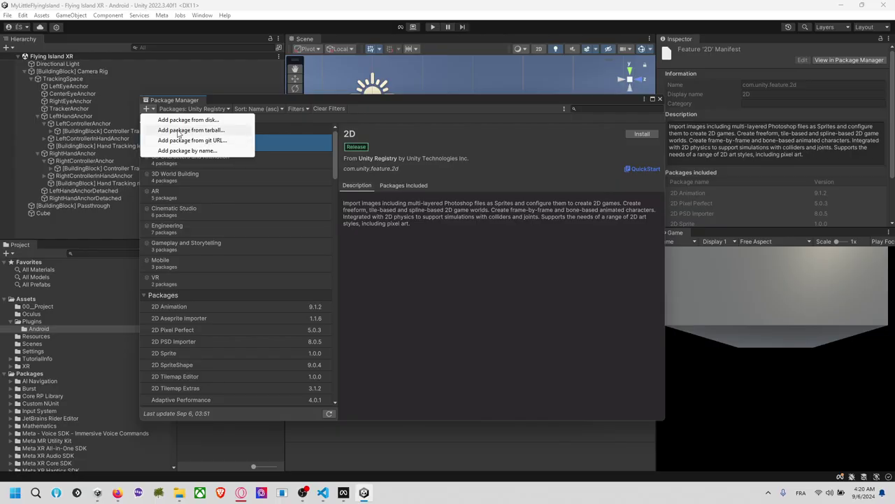
{"action": "type", "text": "https://github.com/EloiStree/2023_02_19_KidToyDroneTelloModeCode"}
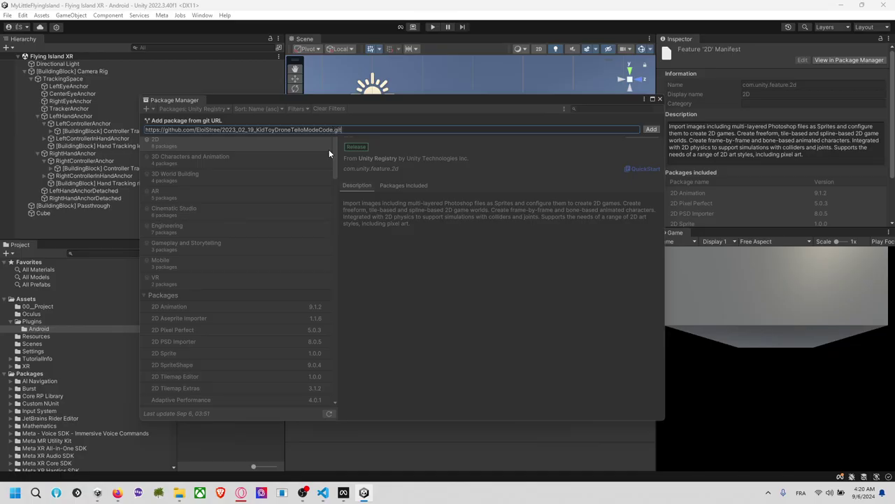
{"action": "left_click", "coordinate": [642, 131]}
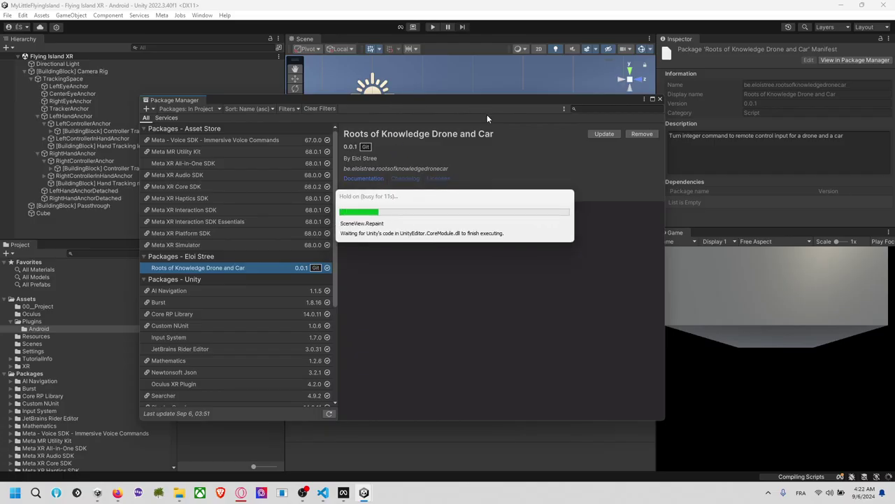
Close the Package Manager and open the Roots of Knowledge Drone and Car folder under the project's Packages.
{"action": "mouse_move", "coordinate": [575, 112]}
{"action": "left_mouse_down"}
{"action": "mouse_move", "coordinate": [591, 363]}
{"action": "mouse_move", "coordinate": [551, 118]}
{"action": "mouse_move", "coordinate": [579, 118]}
{"action": "left_mouse_up"}
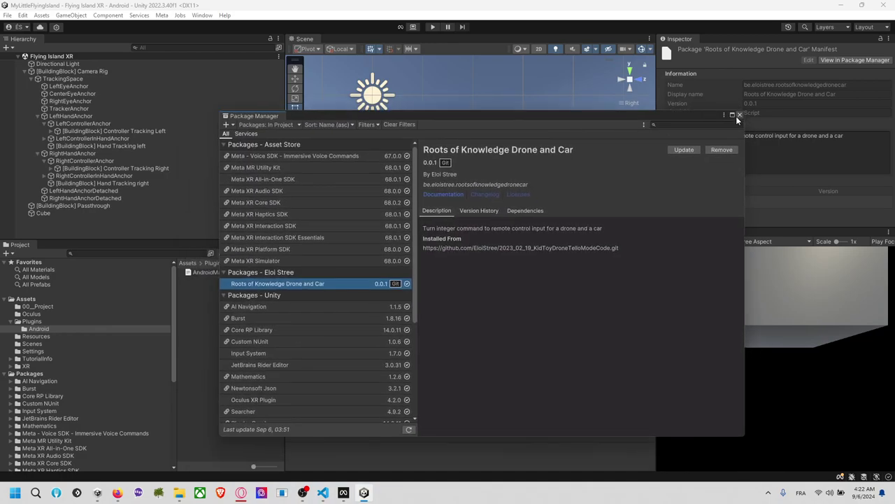
{"action": "left_click", "coordinate": [739, 115]}
{"action": "left_click", "coordinate": [30, 373]}
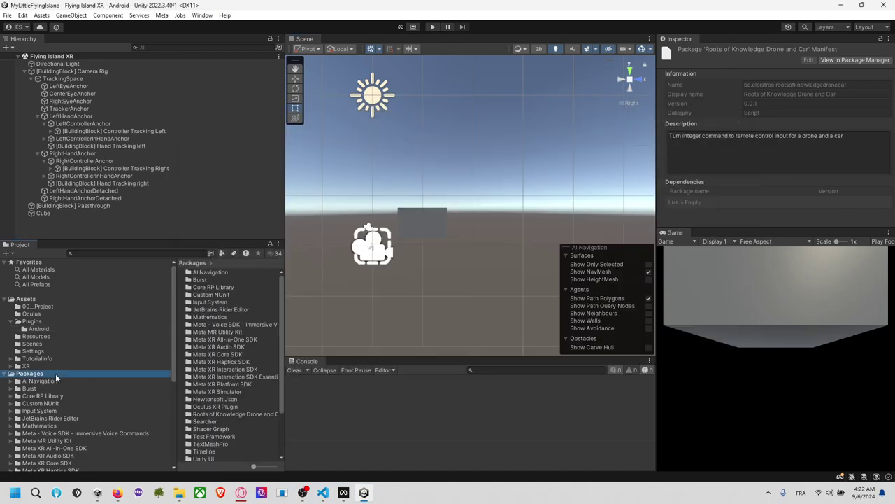
{"action": "scroll", "coordinate": [60, 405], "scroll_direction": "down", "scroll_amount": 5}
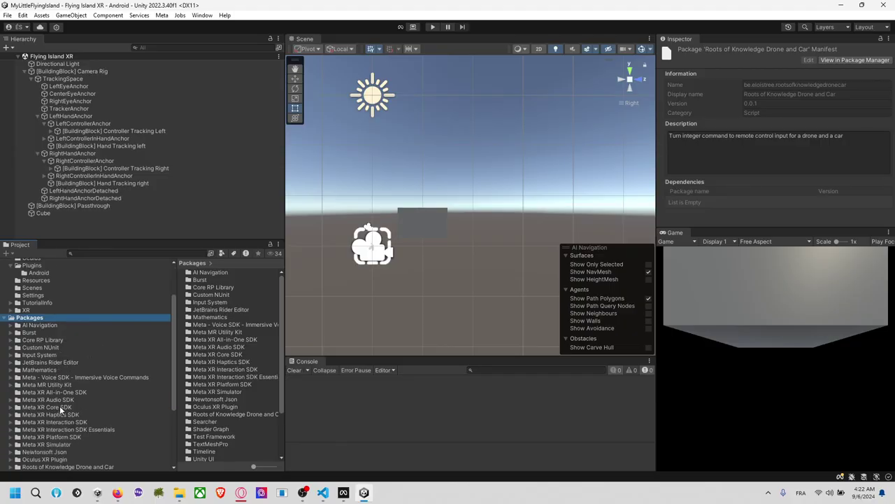
{"action": "left_click", "coordinate": [83, 382]}
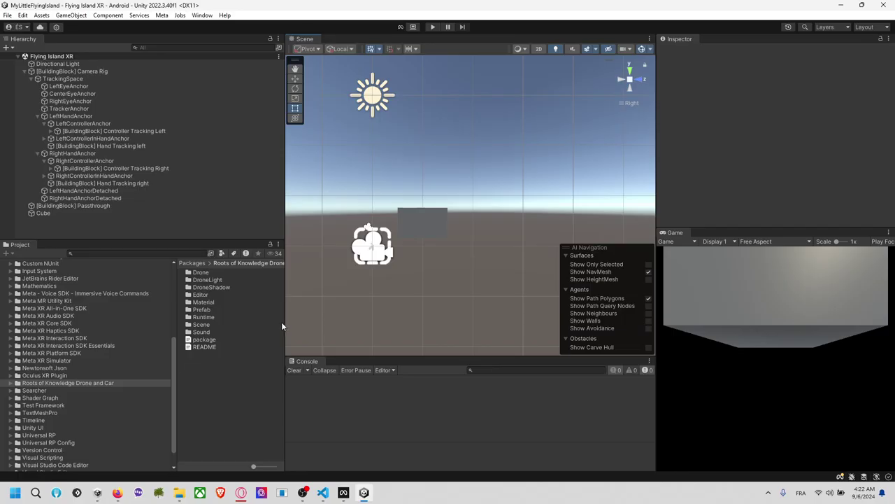
Add the Drone_Tello prefab from the package's Prefab folder to the scene, check its child objects, and save the scene.
{"action": "left_click_drag", "start_coordinate": [285, 322], "coordinate": [323, 322]}
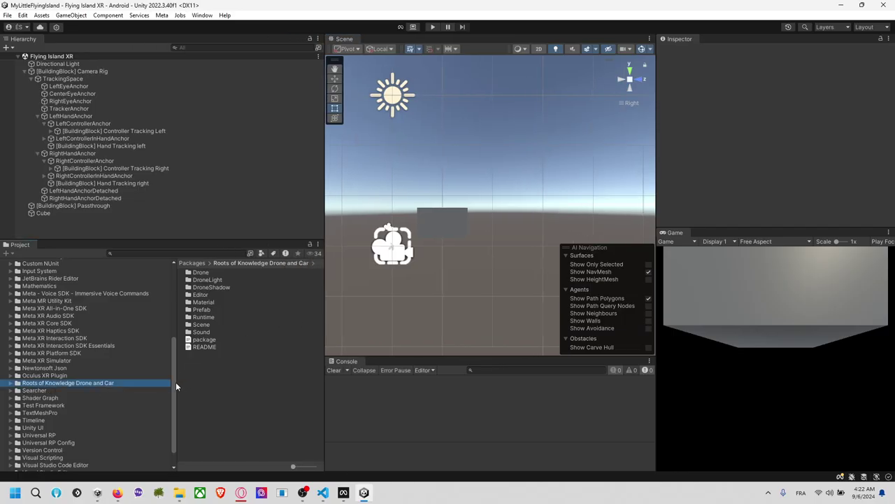
{"action": "double_click", "coordinate": [208, 311]}
{"action": "left_click_drag", "start_coordinate": [220, 273], "coordinate": [79, 228]}
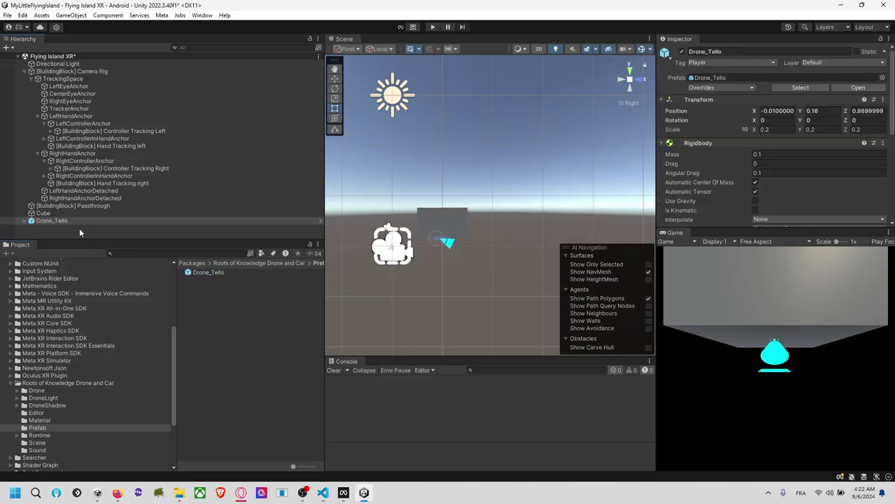
{"action": "left_click", "coordinate": [21, 222]}
{"action": "left_click", "coordinate": [25, 221]}
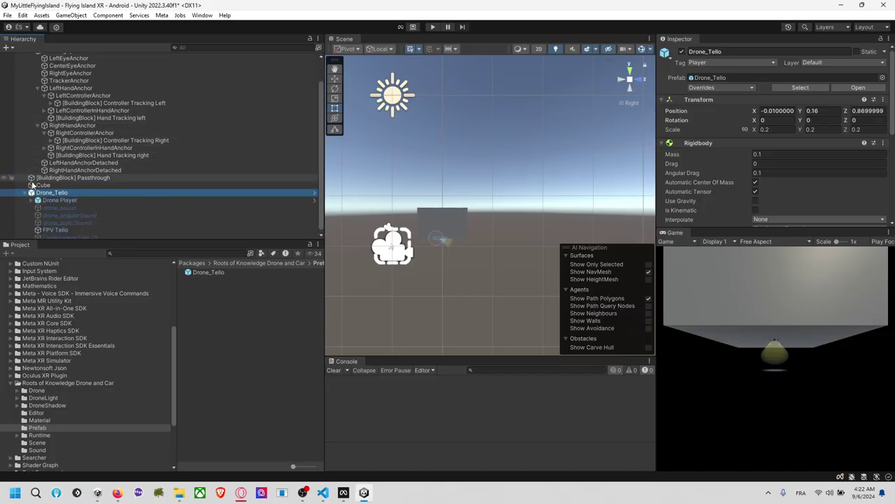
{"action": "left_click", "coordinate": [25, 192]}
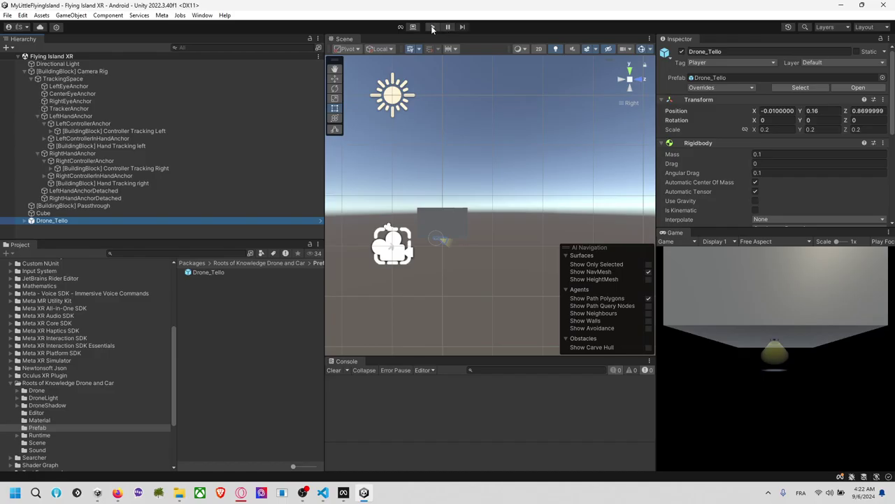
Run the scene in play mode to test flying the Drone_Tello, and stop play mode.
{"action": "left_click", "coordinate": [433, 28]}
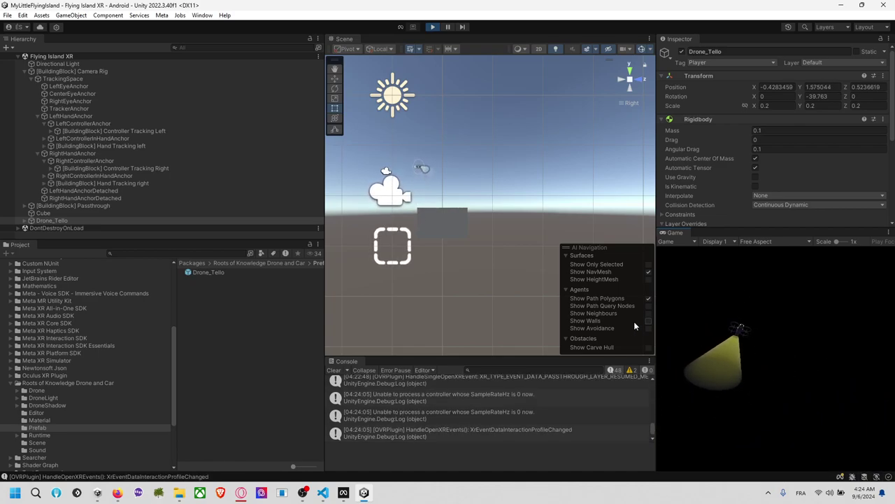
{"action": "left_click", "coordinate": [433, 26]}
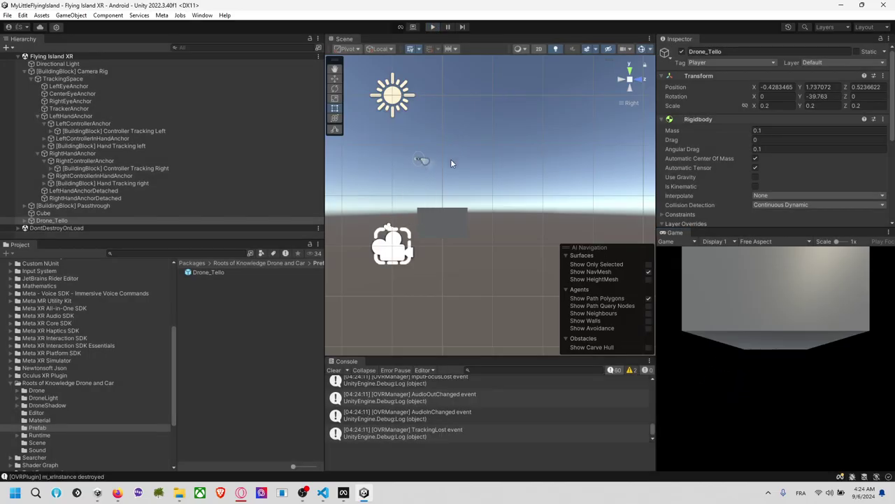
Add the 2024_08_16_BedroomFromSketchab.git repository as a package from its git URL, copied from the GitHub workshop issue.
{"action": "key", "text": "alt+Tab"}
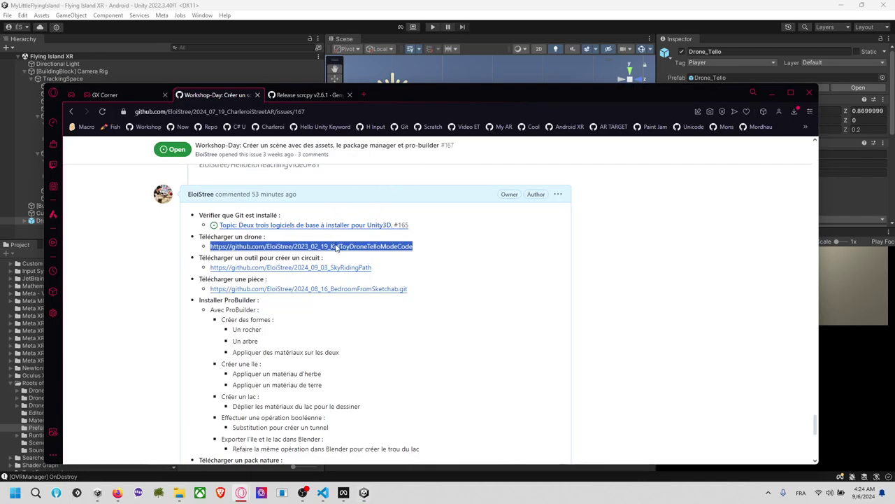
{"action": "left_click_drag", "start_coordinate": [412, 290], "coordinate": [219, 289]}
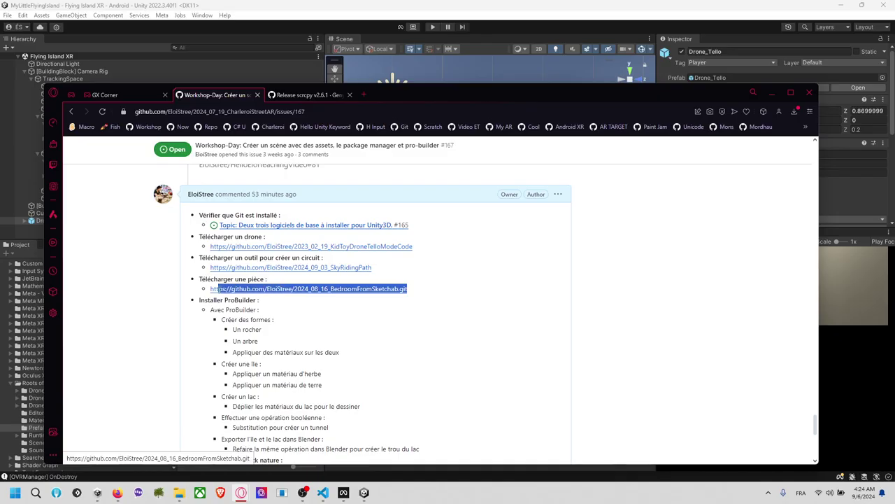
{"action": "left_click", "coordinate": [349, 35]}
{"action": "left_click", "coordinate": [105, 14]}
{"action": "mouse_move", "coordinate": [202, 14]}
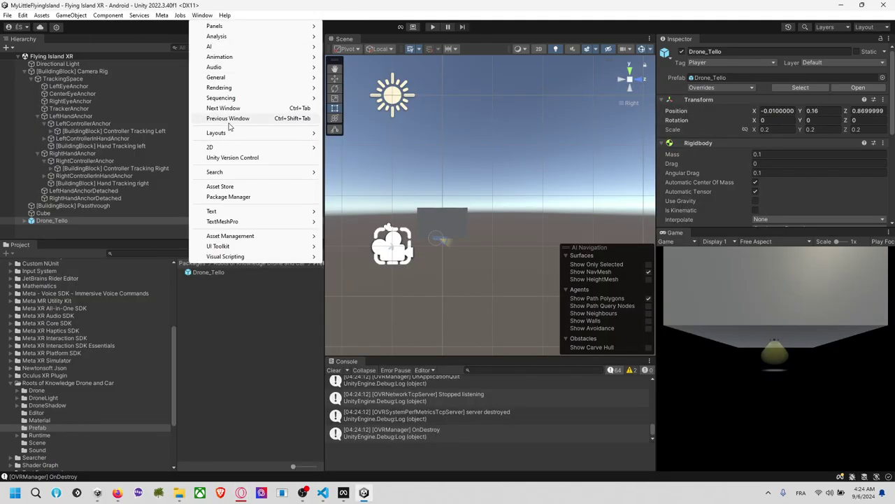
{"action": "left_click", "coordinate": [237, 196]}
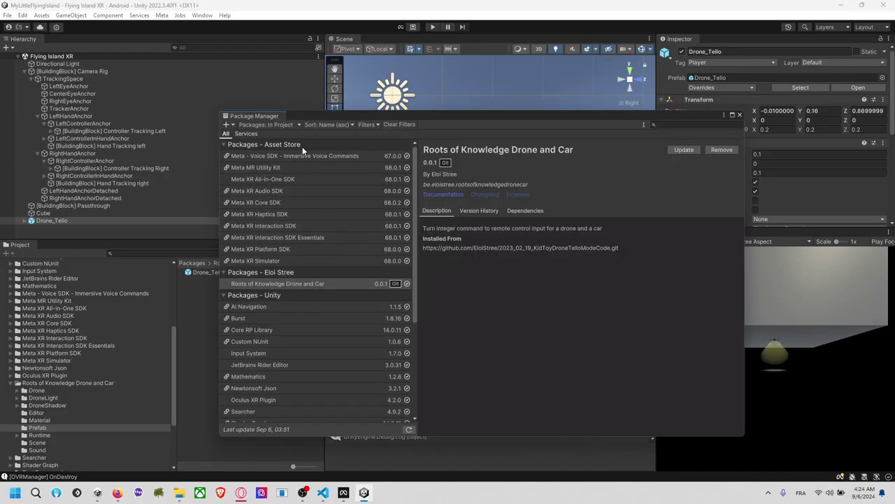
{"action": "left_click", "coordinate": [226, 124]}
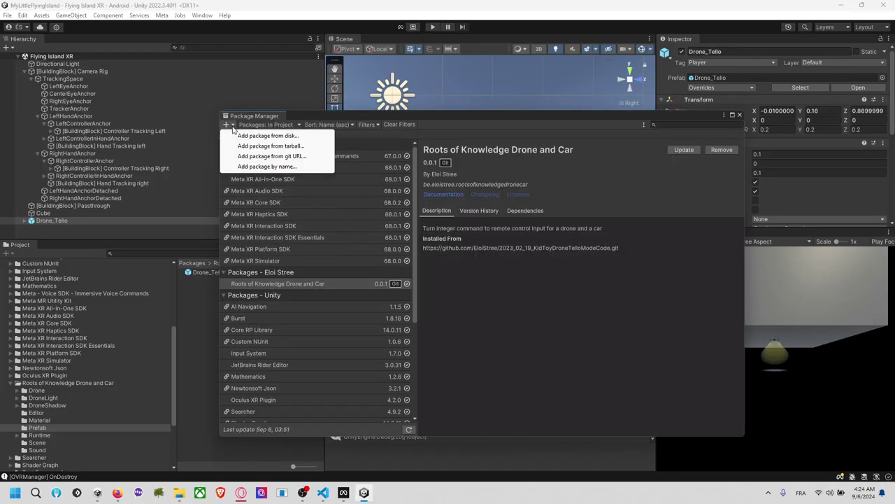
{"action": "left_click", "coordinate": [263, 157]}
{"action": "type", "text": "https://github.com/EloiStree/2024_08_16_BedroomFromSketchab.git"}
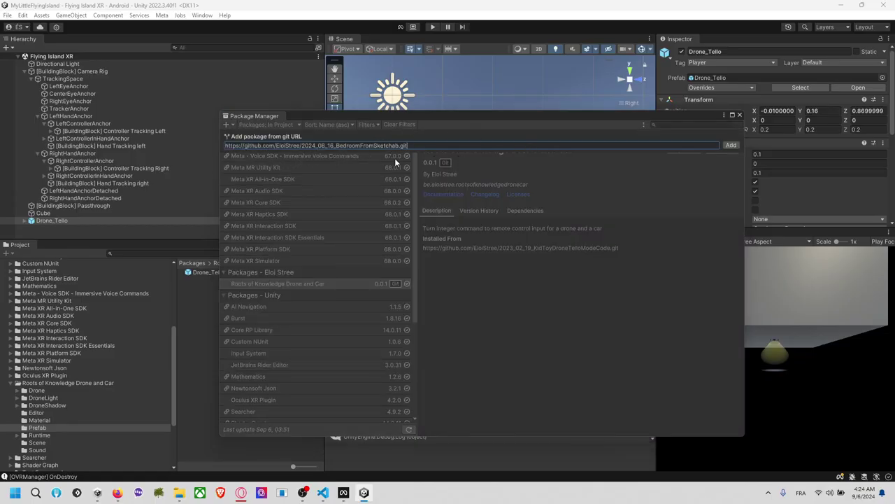
{"action": "left_click", "coordinate": [730, 145]}
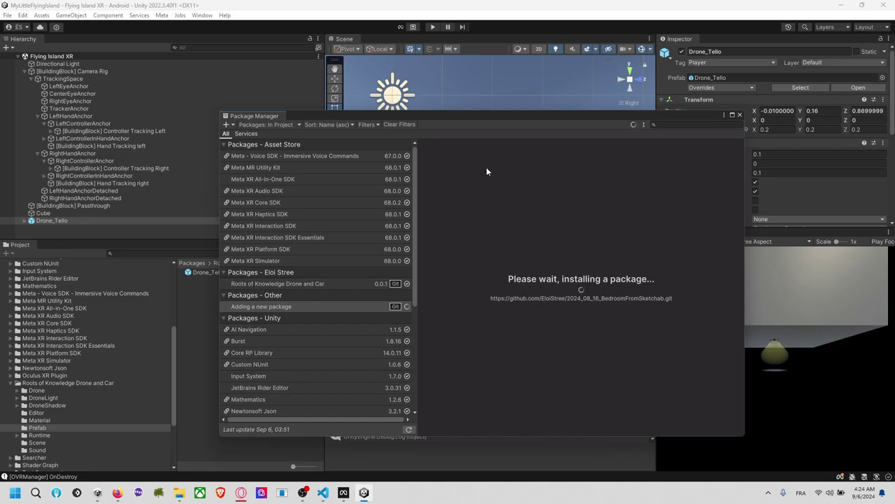
{"action": "left_click_drag", "start_coordinate": [510, 119], "coordinate": [444, 89]}
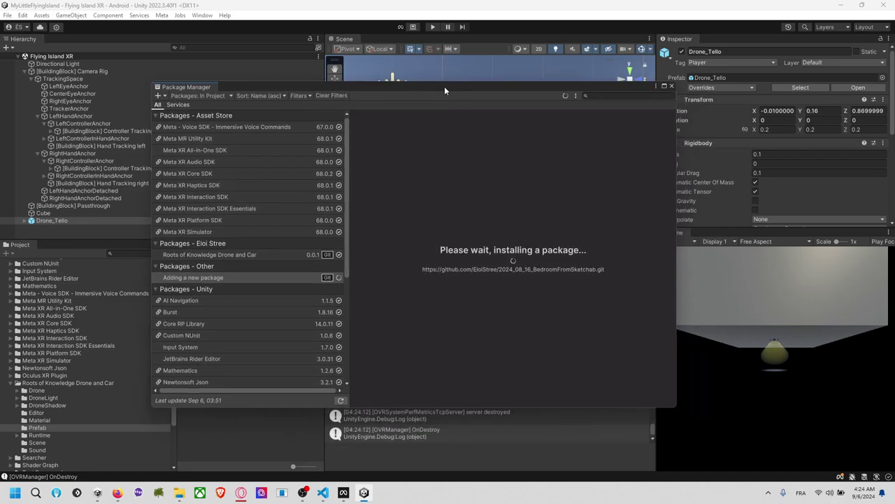
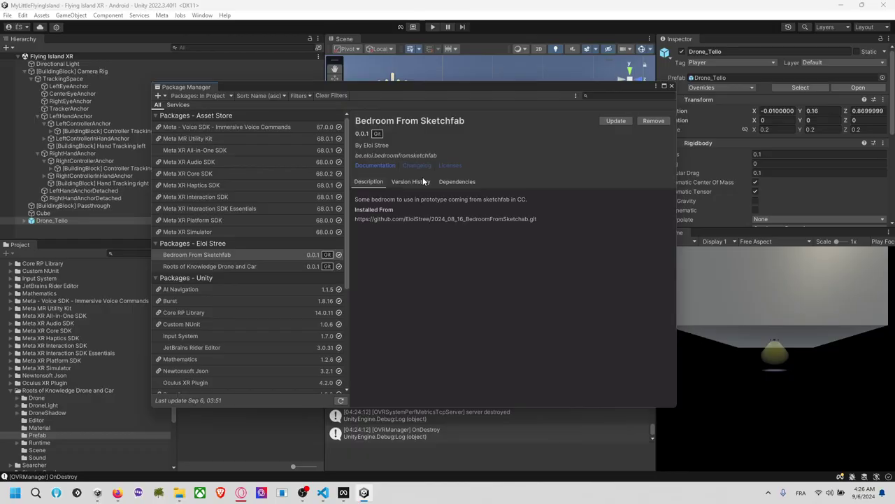
Close the Package Manager and open the Prefab folder of the Bedroom From Sketchfab package in the project.
{"action": "left_click", "coordinate": [672, 86]}
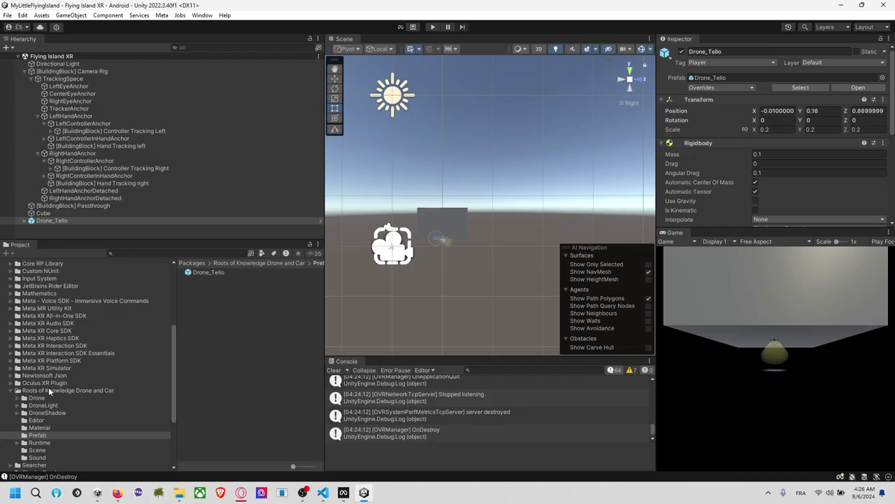
{"action": "scroll", "coordinate": [56, 336], "scroll_direction": "down", "scroll_amount": 5}
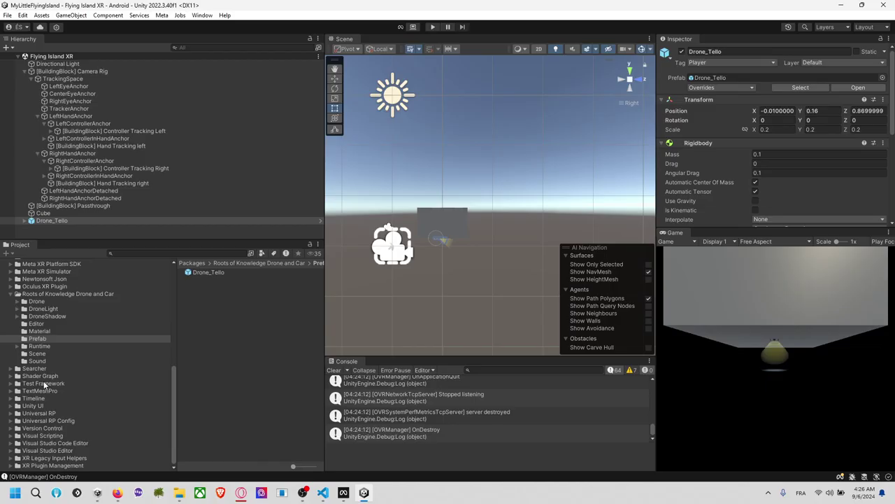
{"action": "scroll", "coordinate": [44, 383], "scroll_direction": "up", "scroll_amount": 2}
{"action": "left_click", "coordinate": [11, 322]}
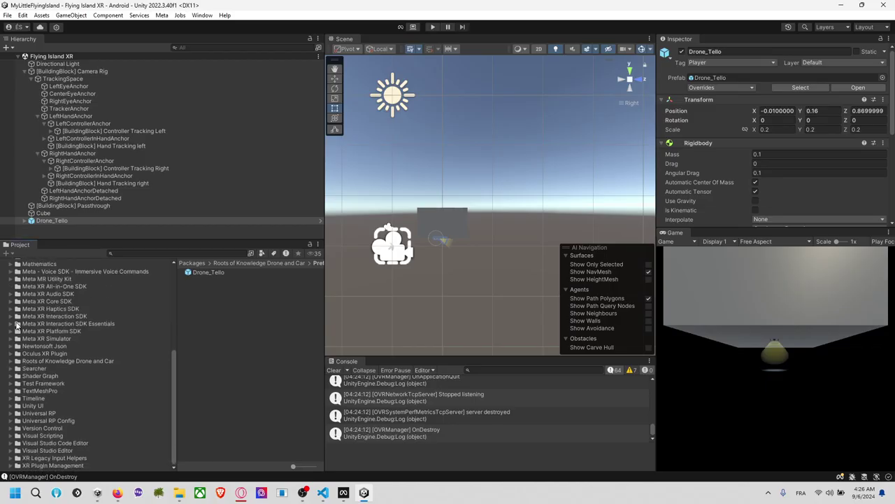
{"action": "scroll", "coordinate": [36, 280], "scroll_direction": "up", "scroll_amount": 3}
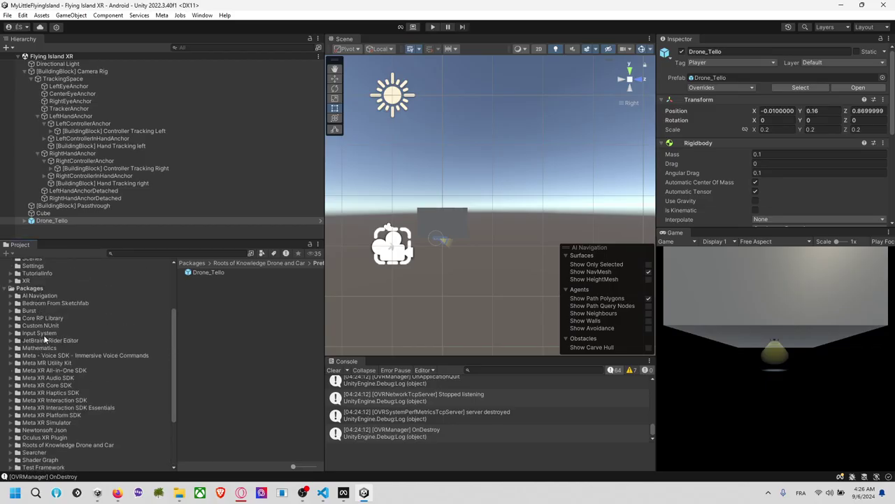
{"action": "left_click", "coordinate": [73, 305]}
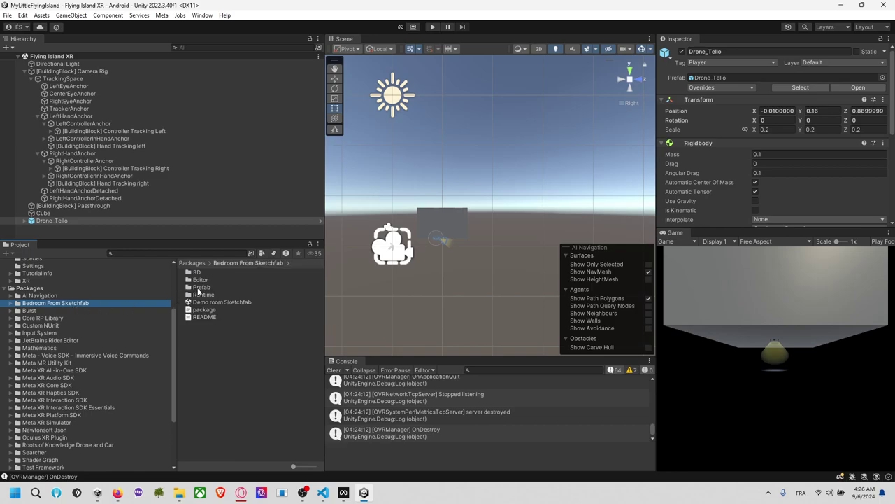
{"action": "double_click", "coordinate": [198, 288]}
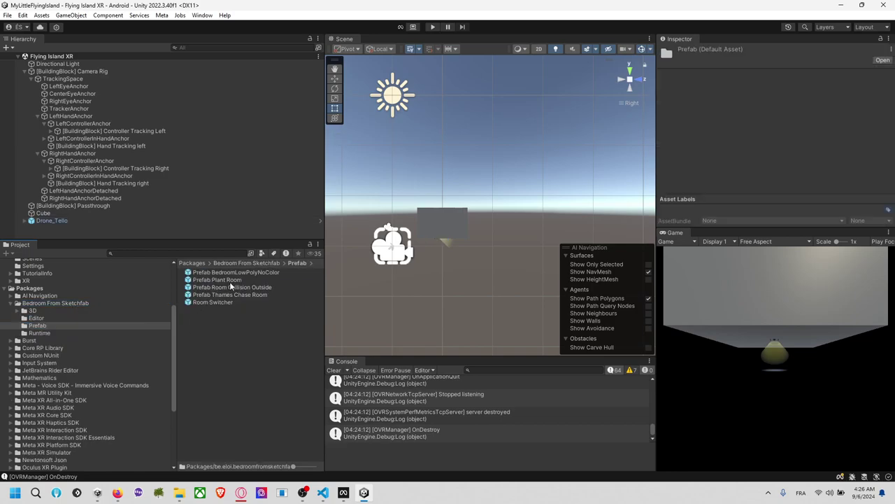
Look through the room prefabs, add the Room Switcher prefab to the scene root, and enlarge the Hierarchy area.
{"action": "left_click", "coordinate": [229, 281]}
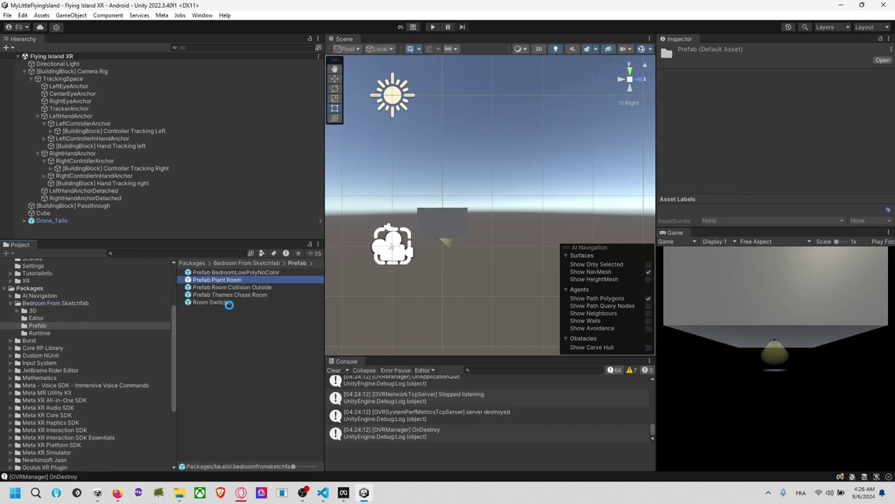
{"action": "left_click", "coordinate": [227, 287]}
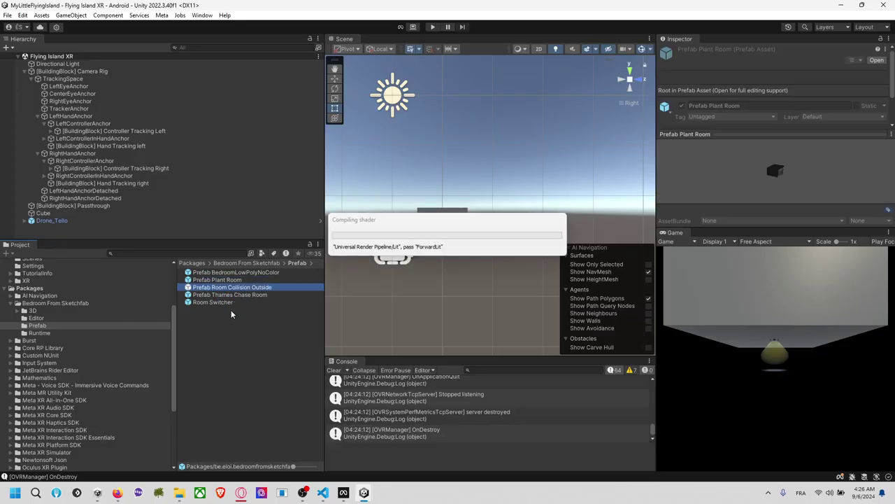
{"action": "left_click", "coordinate": [227, 303]}
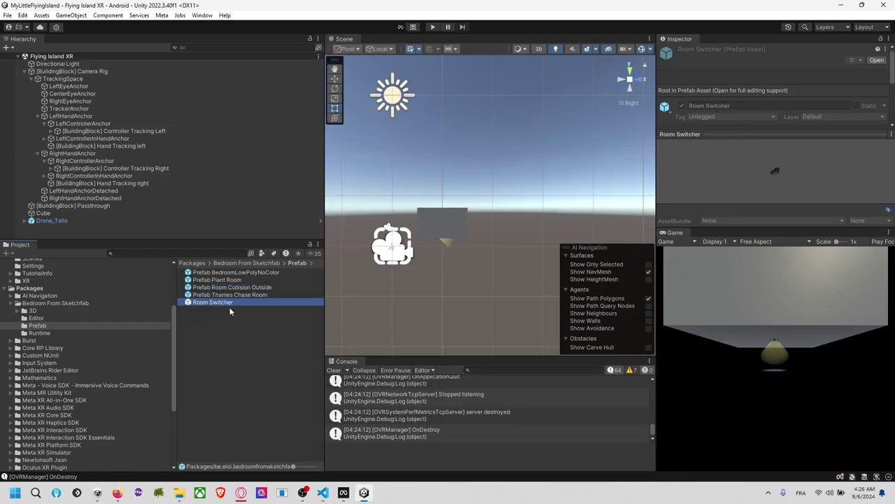
{"action": "left_click_drag", "start_coordinate": [226, 308], "coordinate": [57, 231]}
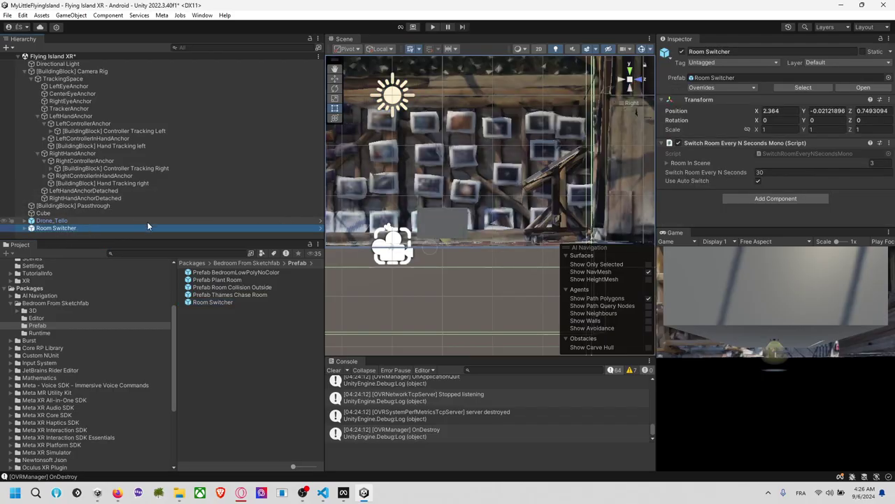
{"action": "left_click_drag", "start_coordinate": [225, 240], "coordinate": [225, 289]}
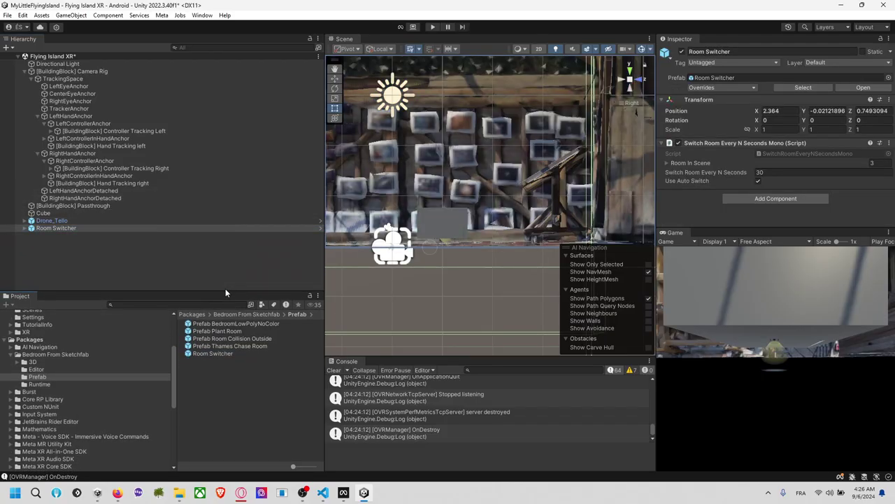
Set the Room Switcher's position to 0, 0, 0.
{"action": "left_click", "coordinate": [122, 229]}
{"action": "double_click", "coordinate": [776, 110]}
{"action": "type", "text": "0"}
{"action": "key", "text": "Tab"}
{"action": "type", "text": "0"}
{"action": "left_click", "coordinate": [871, 112]}
{"action": "type", "text": "0"}
Check how the Camera Rig and the Cube sit inside the room, and save the scene.
{"action": "left_click_drag", "start_coordinate": [461, 196], "coordinate": [650, 155], "text": "alt"}
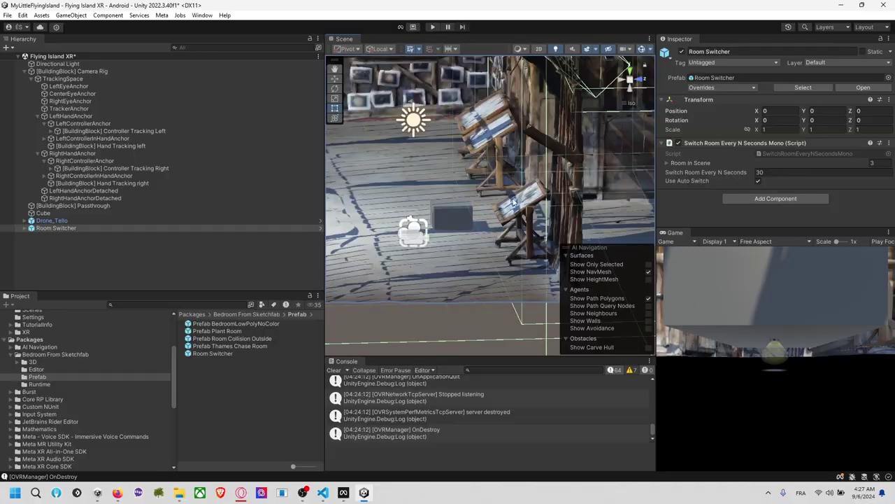
{"action": "left_click", "coordinate": [105, 71]}
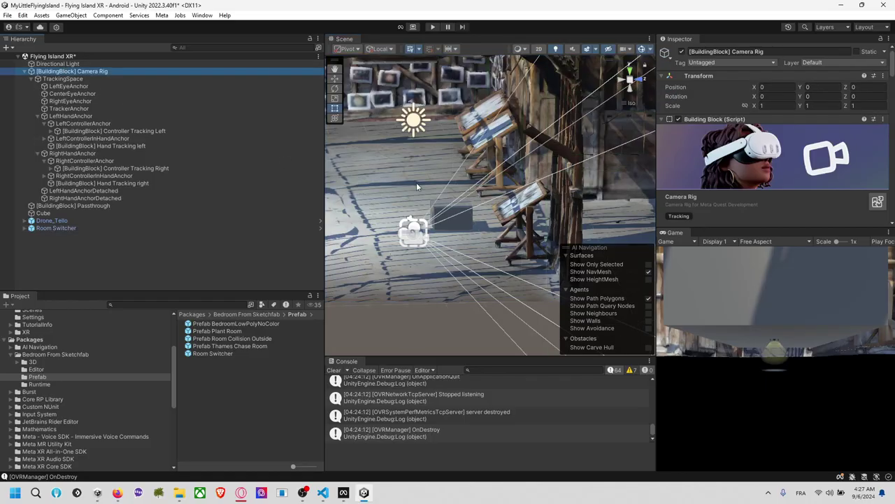
{"action": "left_click", "coordinate": [639, 82]}
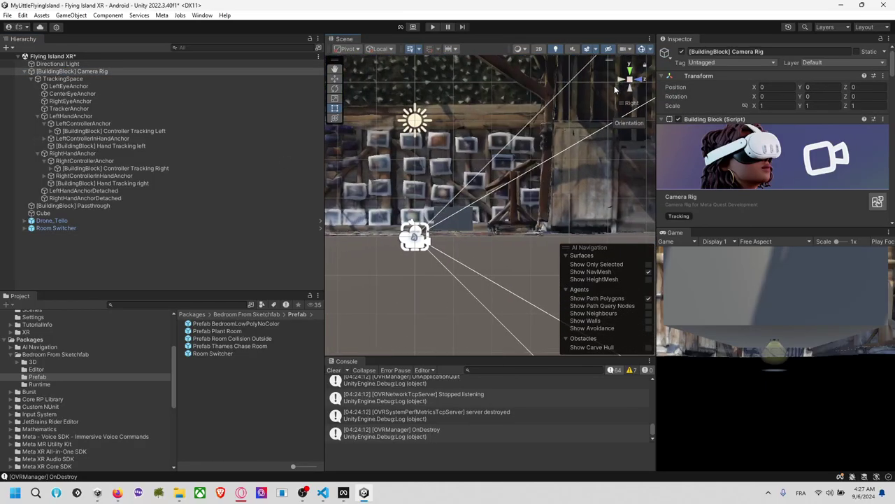
{"action": "left_click_drag", "start_coordinate": [463, 202], "coordinate": [473, 218], "text": "alt"}
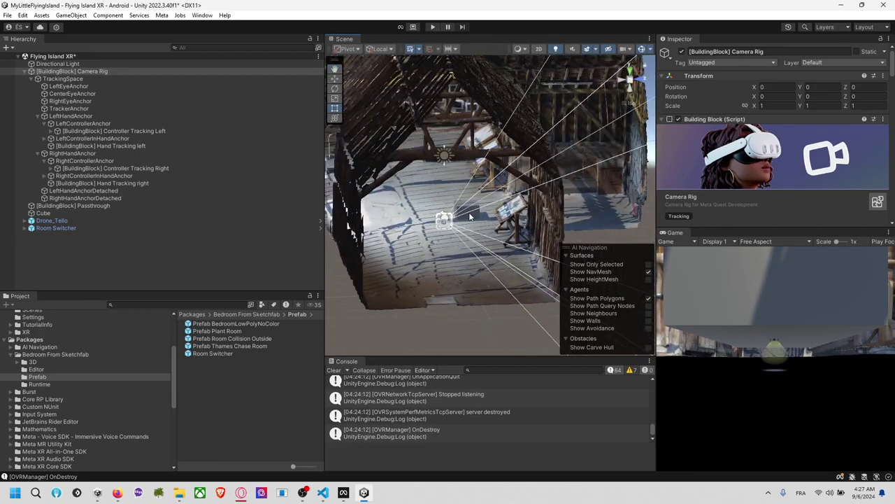
{"action": "left_click", "coordinate": [462, 223]}
{"action": "key", "text": "f"}
{"action": "mouse_move", "coordinate": [454, 230]}
{"action": "left_mouse_down"}
{"action": "mouse_move", "coordinate": [454, 221]}
{"action": "mouse_move", "coordinate": [465, 232]}
{"action": "left_mouse_up"}
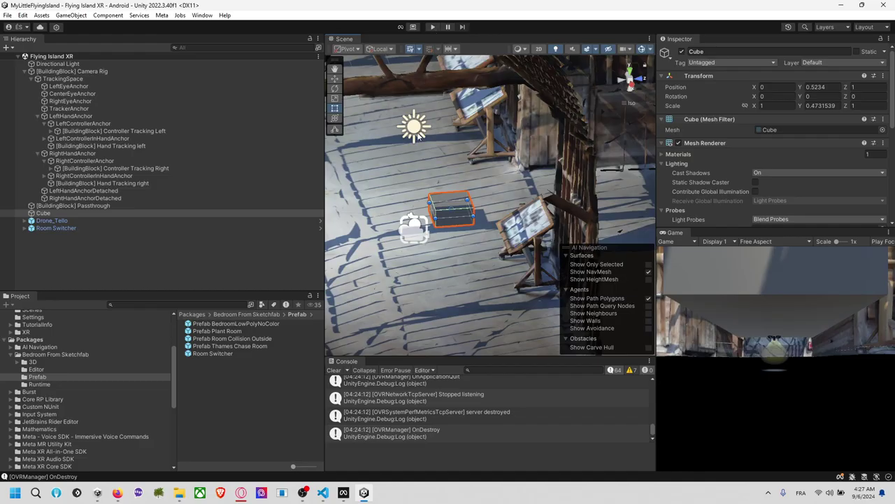
Raise the Drone_Tello above the cube to a Y position of 1.13, and test the scene in play mode.
{"action": "left_click", "coordinate": [94, 219]}
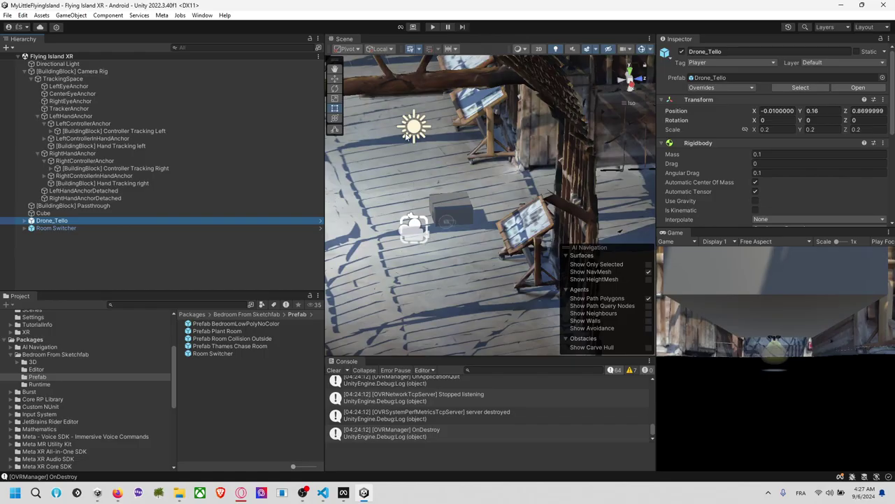
{"action": "left_click", "coordinate": [334, 78]}
{"action": "left_click_drag", "start_coordinate": [457, 177], "coordinate": [458, 161]}
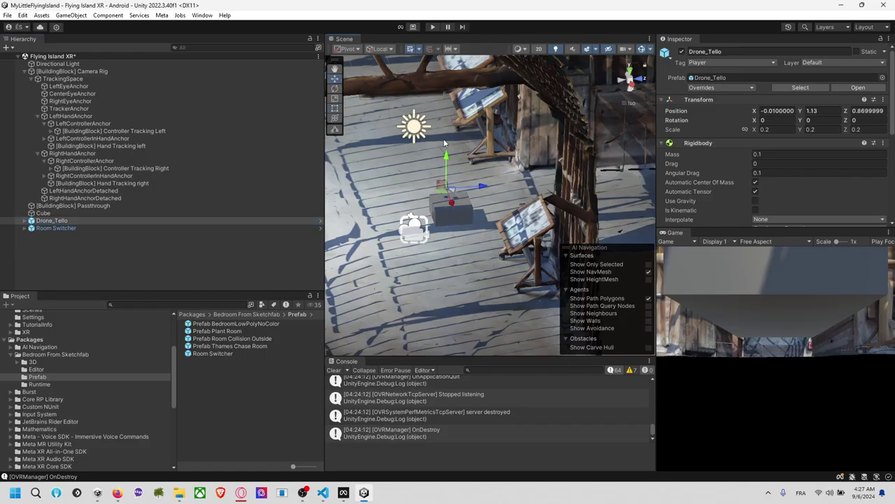
{"action": "left_click", "coordinate": [432, 26]}
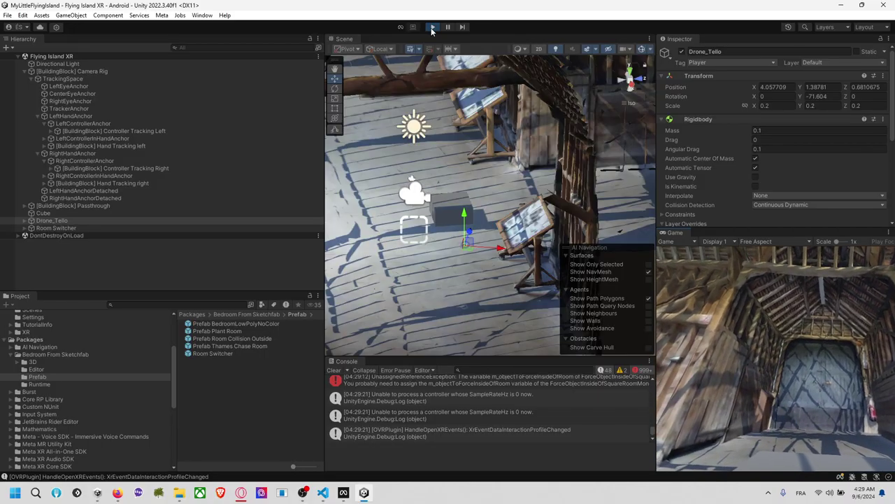
{"action": "left_click", "coordinate": [431, 27]}
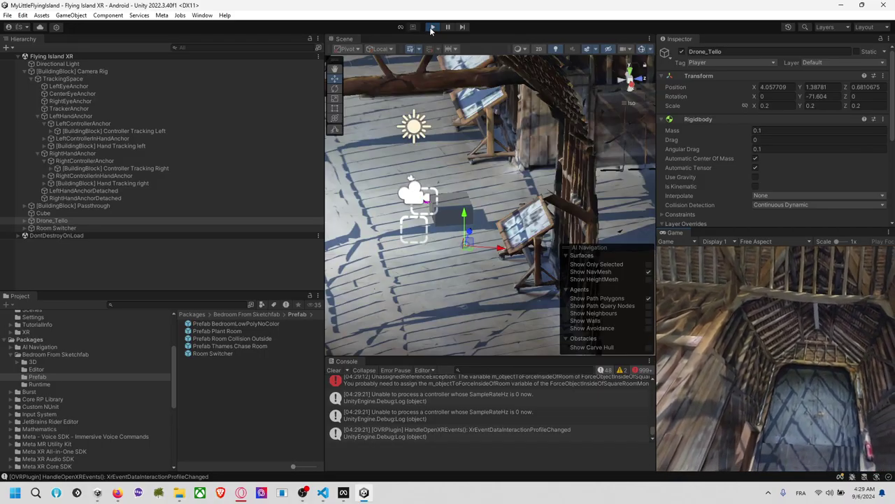
Review the Room Switcher's rooms and move Prefab BedroomLowPolyNoColor below Prefab Thames Chase Room in its Room In Scene list.
{"action": "left_click", "coordinate": [25, 228]}
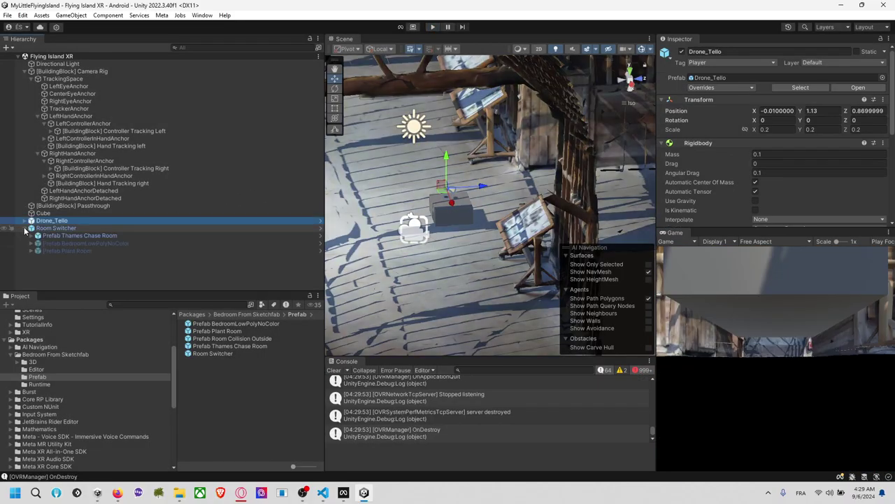
{"action": "left_click", "coordinate": [68, 235]}
{"action": "left_click", "coordinate": [56, 228]}
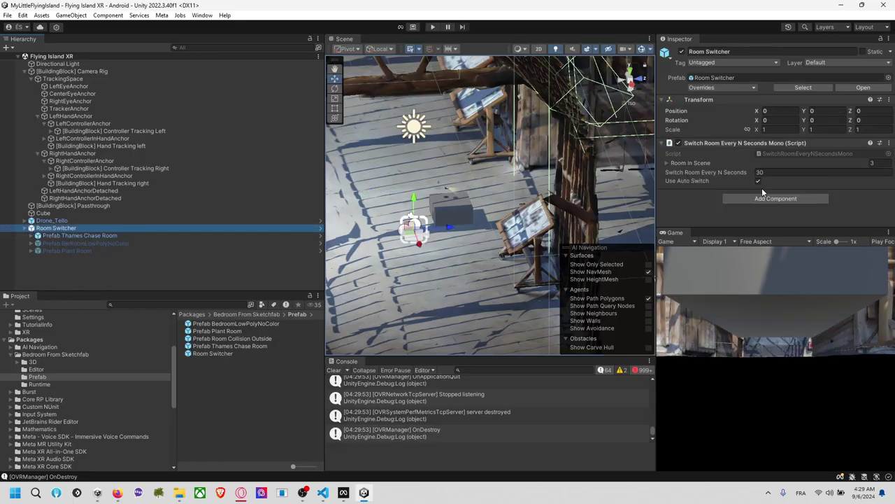
{"action": "left_click", "coordinate": [702, 163]}
{"action": "scroll", "coordinate": [726, 173], "scroll_direction": "down", "scroll_amount": 1}
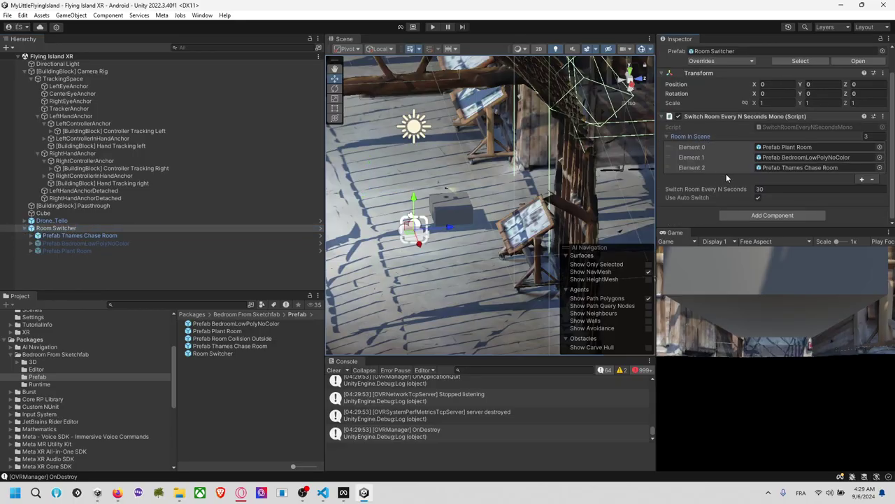
{"action": "left_click", "coordinate": [787, 158]}
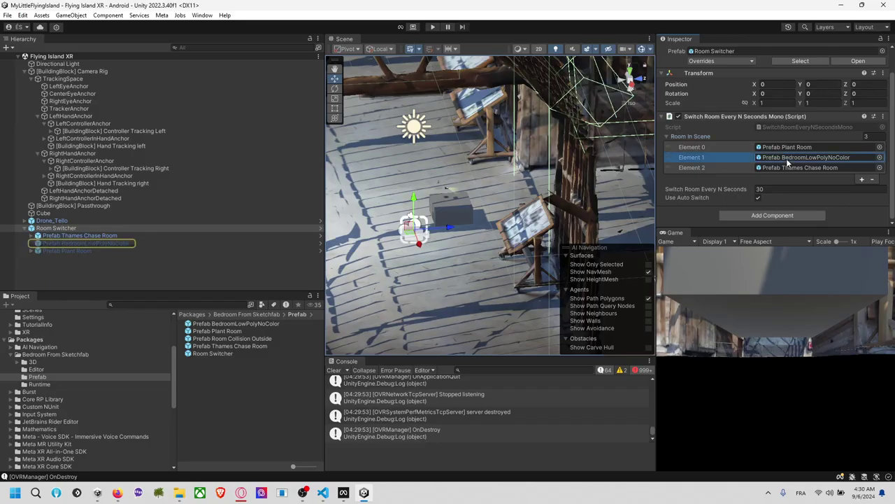
{"action": "left_click", "coordinate": [789, 147]}
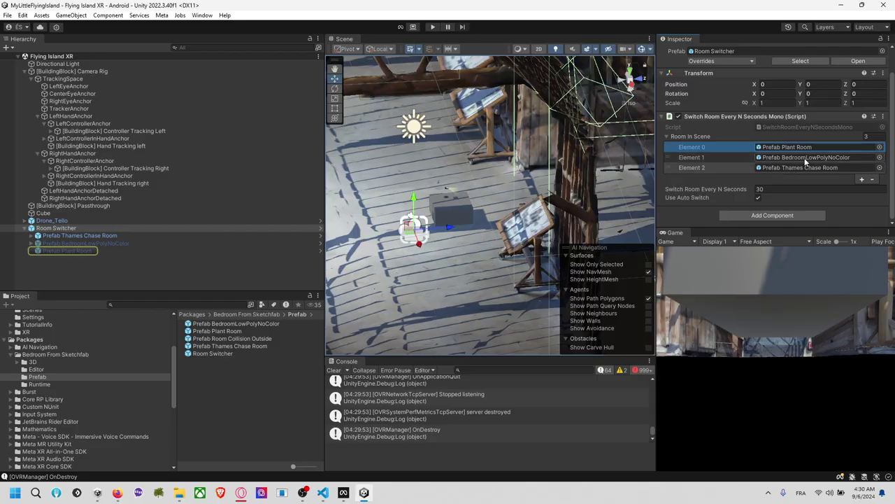
{"action": "left_click", "coordinate": [790, 158]}
{"action": "left_click_drag", "start_coordinate": [730, 157], "coordinate": [725, 168]}
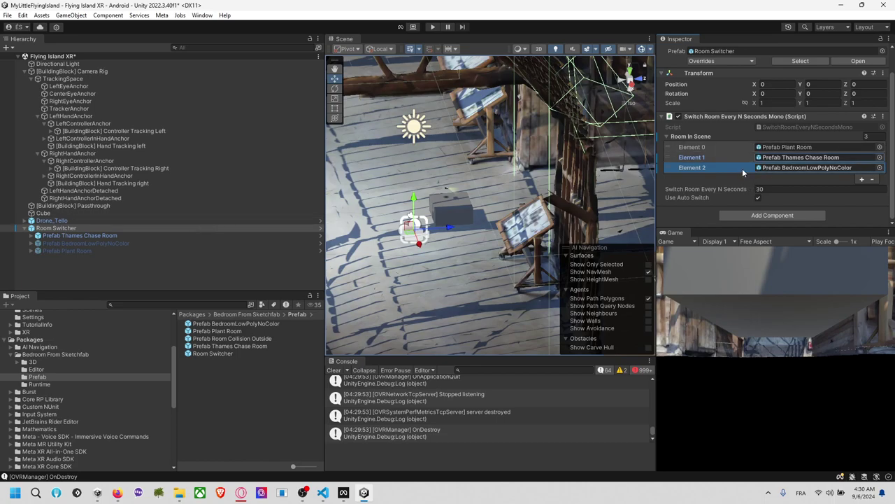
Move Prefab BedroomLowPolyNoColor to the first place in the Room In Scene list, and activate Prefab Plant Room.
{"action": "left_click_drag", "start_coordinate": [729, 167], "coordinate": [728, 148]}
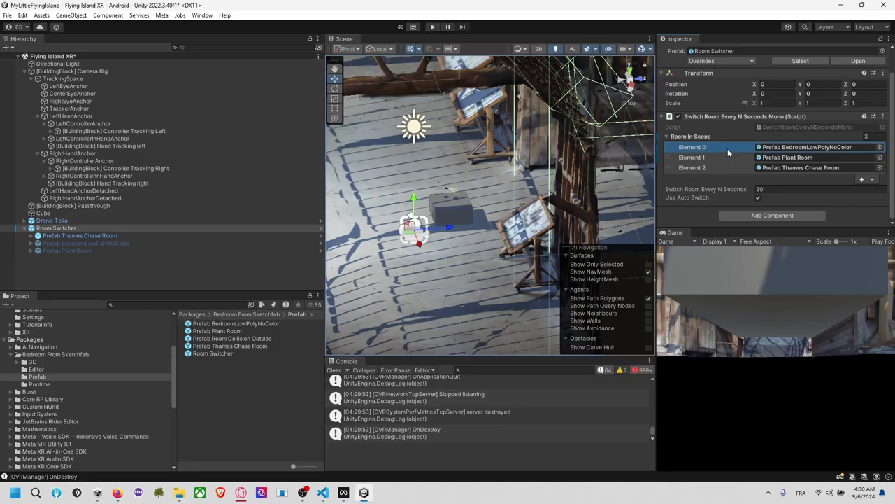
{"action": "left_click_drag", "start_coordinate": [769, 168], "coordinate": [103, 243]}
{"action": "left_click", "coordinate": [96, 250]}
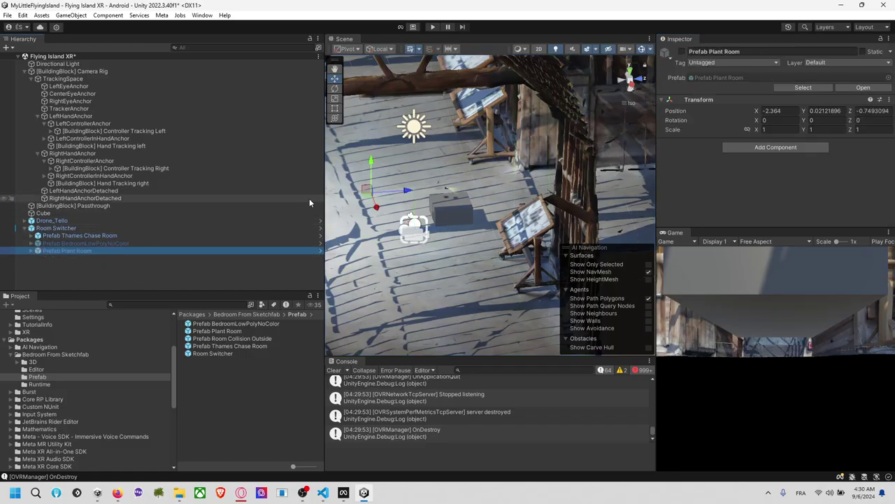
{"action": "left_click", "coordinate": [682, 52]}
Move Prefab Plant Room around the camera rig to X -0.03 and Z 0.27, and deactivate it.
{"action": "right_click_drag", "start_coordinate": [595, 175], "coordinate": [498, 288]}
{"action": "left_click_drag", "start_coordinate": [450, 275], "coordinate": [493, 275]}
{"action": "key", "text": "f"}
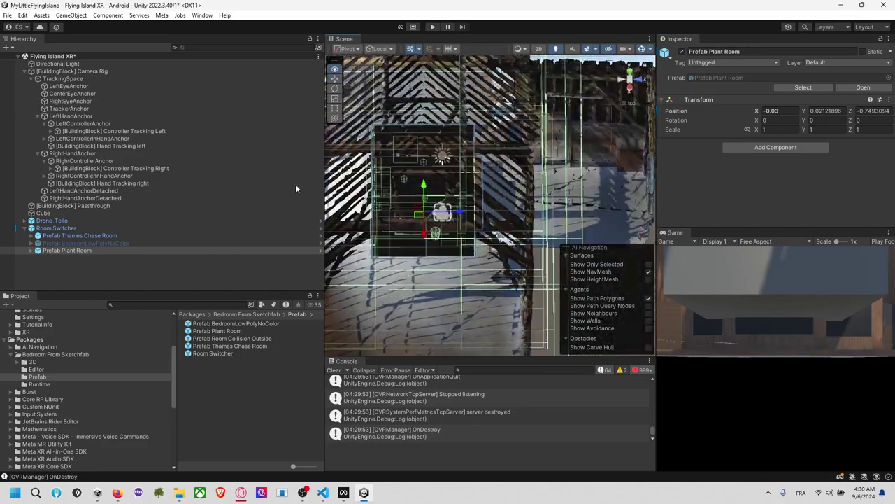
{"action": "left_click_drag", "start_coordinate": [452, 220], "coordinate": [395, 210]}
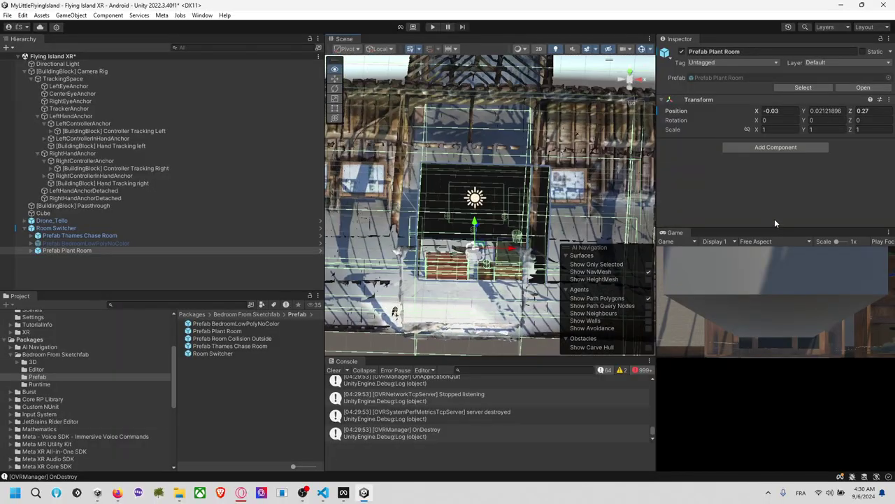
{"action": "left_click", "coordinate": [112, 261]}
{"action": "left_click", "coordinate": [111, 251]}
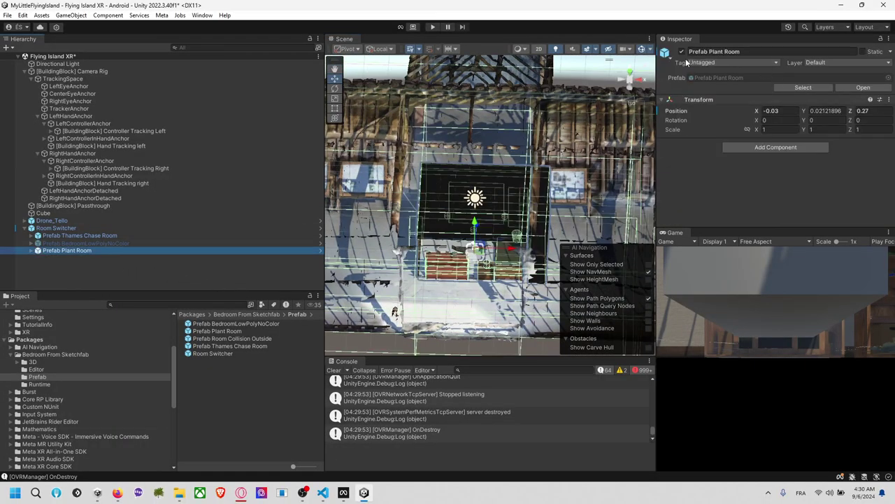
{"action": "left_click", "coordinate": [682, 53]}
Save the scene and turn off scene picking for the Room Switcher and its rooms.
{"action": "left_click", "coordinate": [155, 264]}
{"action": "left_click_drag", "start_coordinate": [500, 210], "coordinate": [486, 230], "text": "alt"}
{"action": "scroll", "coordinate": [478, 235], "scroll_direction": "up", "scroll_amount": 3}
{"action": "left_click", "coordinate": [482, 231]}
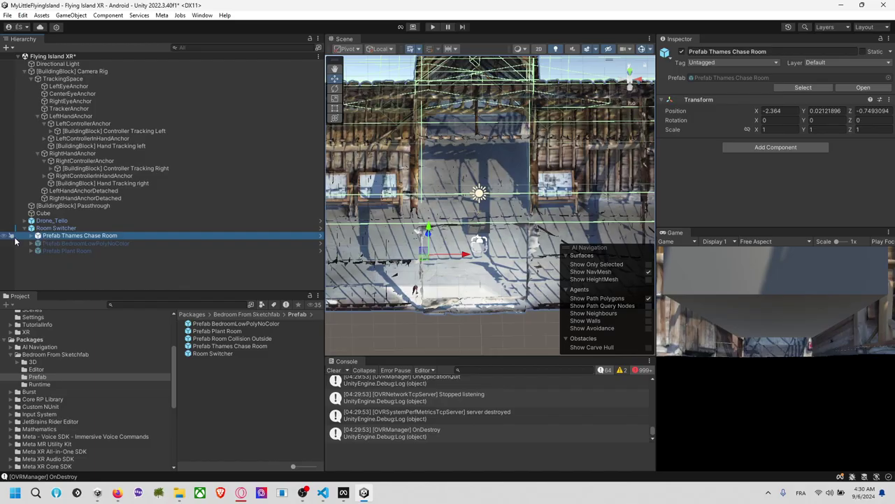
{"action": "left_click", "coordinate": [474, 251]}
{"action": "right_click_drag", "start_coordinate": [474, 252], "coordinate": [482, 219]}
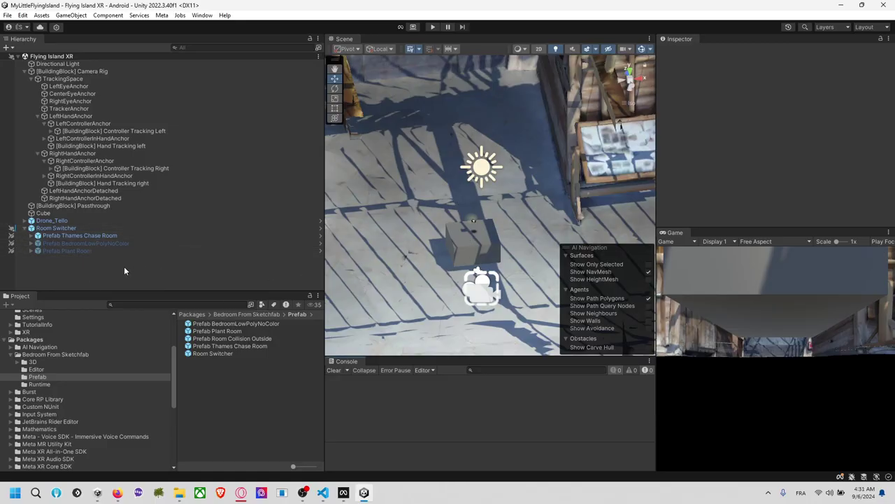
Switch to the workshop issue in Opera and open its 2024_09_03_SkyRidingPath repository link for building a circuit.
{"action": "key", "text": "alt+Tab"}
{"action": "key", "text": "alt+Tab"}
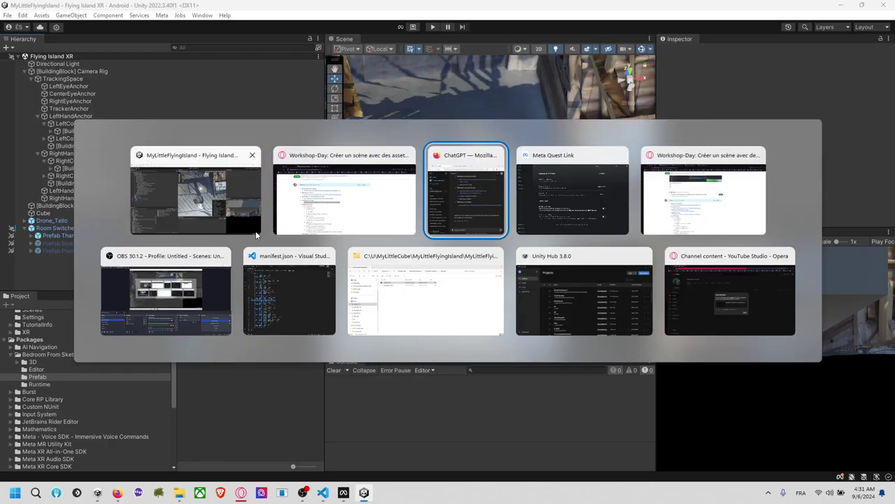
{"action": "key", "text": "alt+Tab"}
{"action": "key", "text": "alt+Tab"}
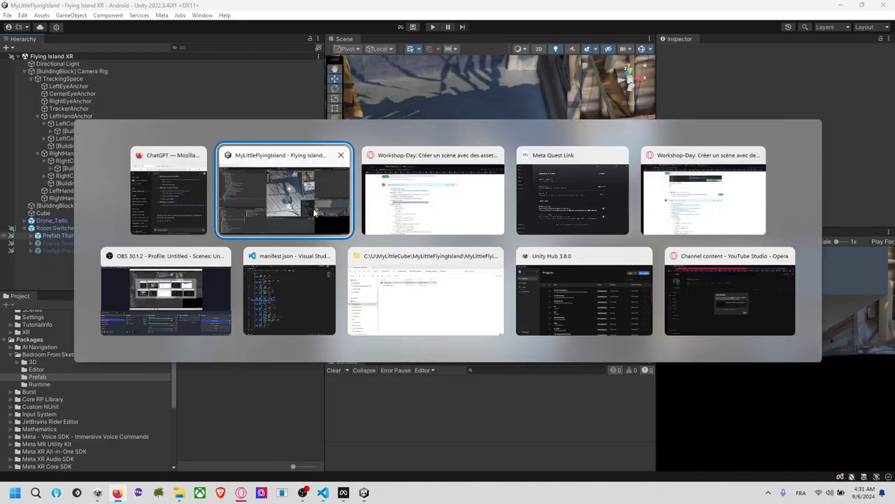
{"action": "left_click", "coordinate": [393, 189]}
{"action": "left_click", "coordinate": [449, 267]}
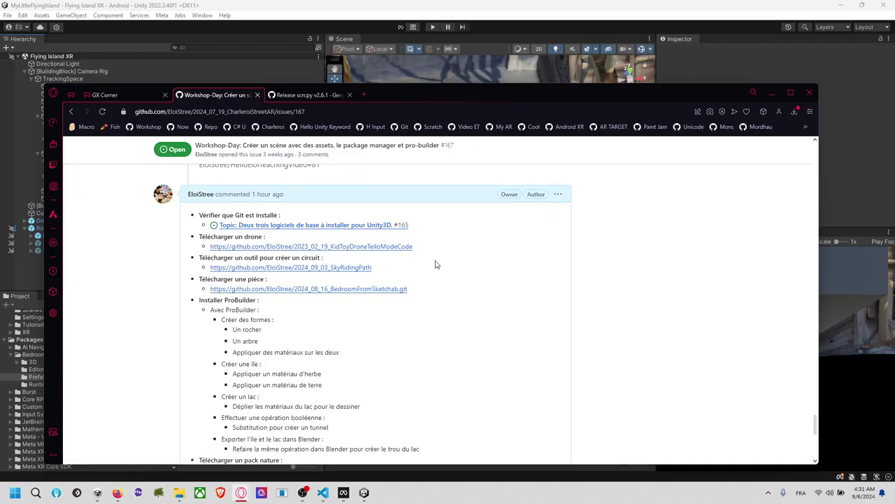
{"action": "left_click_drag", "start_coordinate": [227, 258], "coordinate": [320, 259]}
{"action": "left_click", "coordinate": [365, 269]}
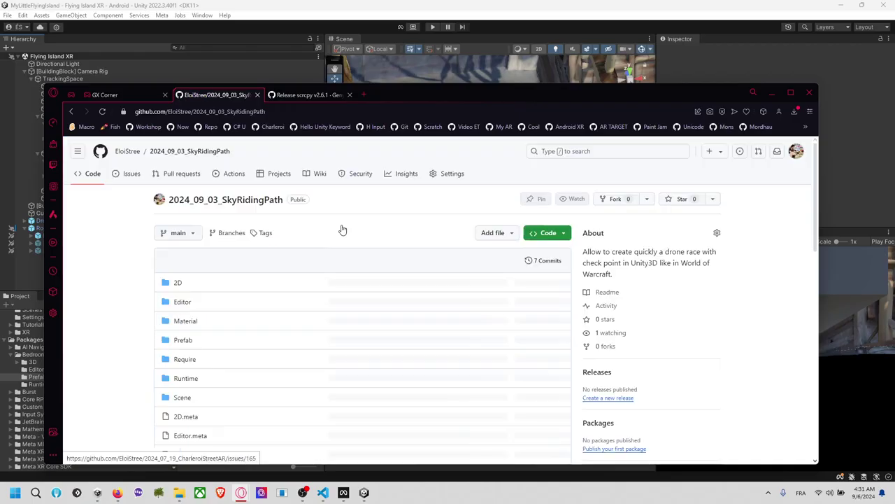
Look through the SkyRidingPath README and its preview images.
{"action": "scroll", "coordinate": [333, 238], "scroll_direction": "down", "scroll_amount": 10}
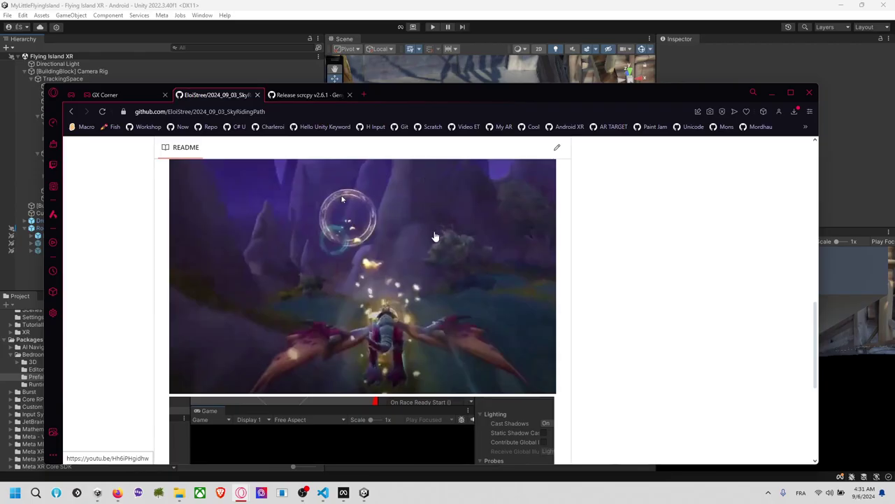
{"action": "scroll", "coordinate": [433, 235], "scroll_direction": "down", "scroll_amount": 2}
{"action": "scroll", "coordinate": [359, 369], "scroll_direction": "down", "scroll_amount": 2}
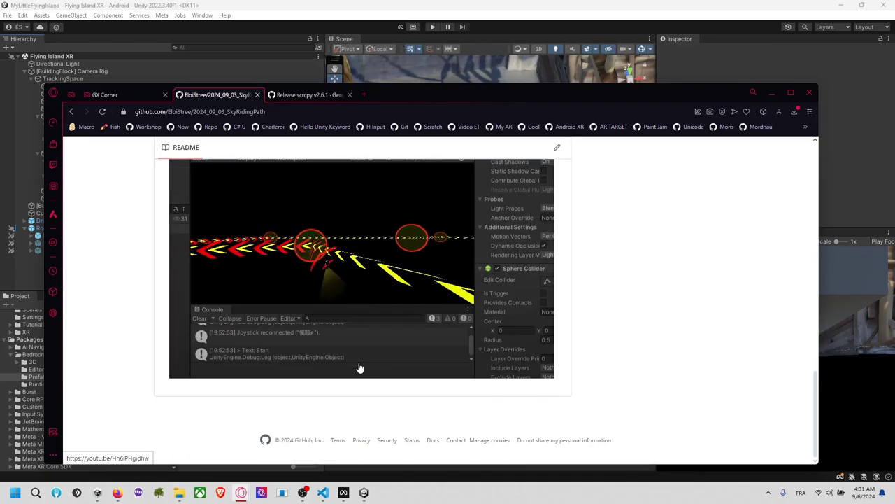
{"action": "scroll", "coordinate": [359, 369], "scroll_direction": "up", "scroll_amount": 10}
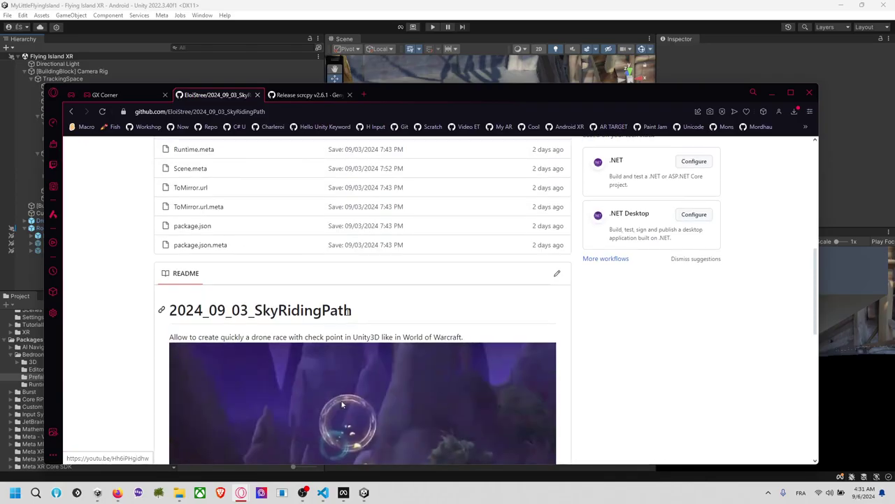
Copy the SkyRidingPath repository's Git clone URL.
{"action": "scroll", "coordinate": [458, 248], "scroll_direction": "up", "scroll_amount": 2}
{"action": "left_click", "coordinate": [548, 204]}
{"action": "left_click", "coordinate": [557, 287]}
{"action": "left_click", "coordinate": [133, 222]}
{"action": "scroll", "coordinate": [134, 223], "scroll_direction": "down", "scroll_amount": 2}
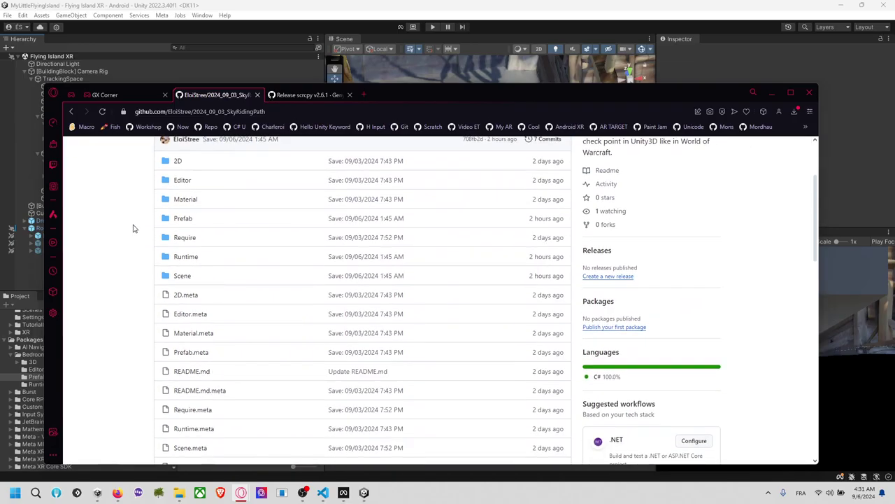
{"action": "key", "text": "alt+Tab"}
{"action": "key", "text": "alt+Tab"}
{"action": "left_click", "coordinate": [202, 15]}
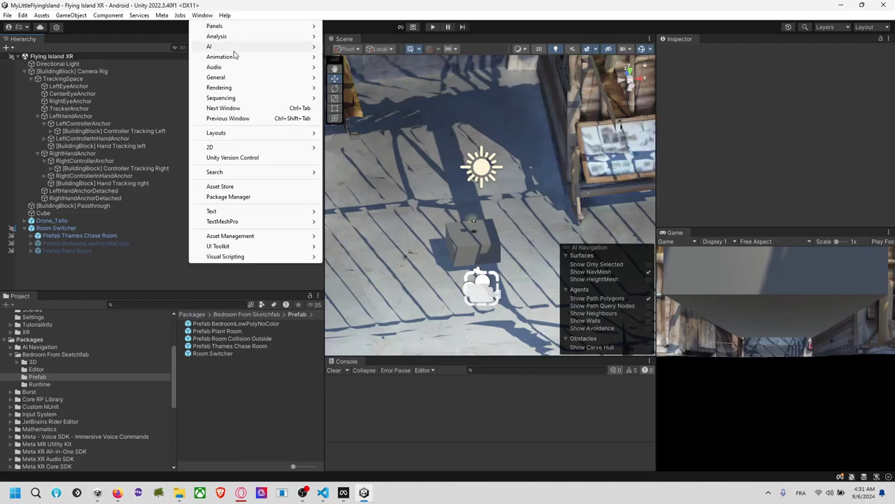
{"action": "left_click", "coordinate": [253, 197]}
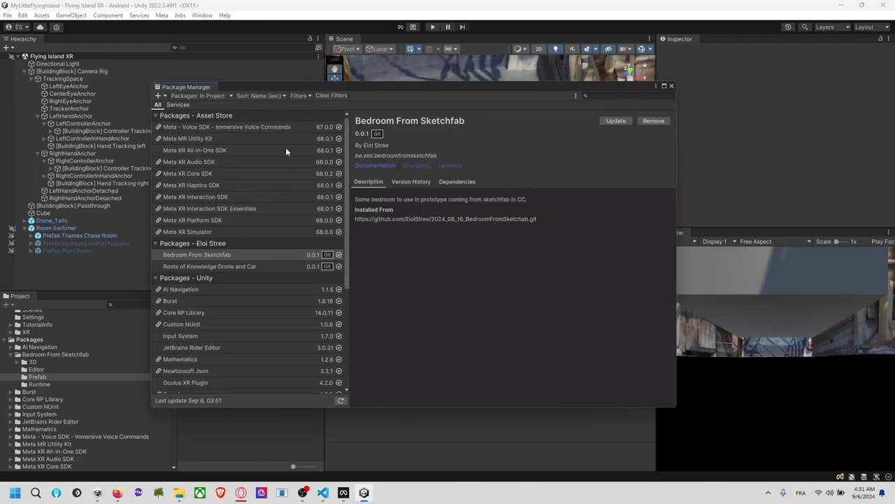
{"action": "left_click", "coordinate": [159, 95]}
{"action": "left_click", "coordinate": [196, 128]}
{"action": "key", "text": "ctrl+v"}
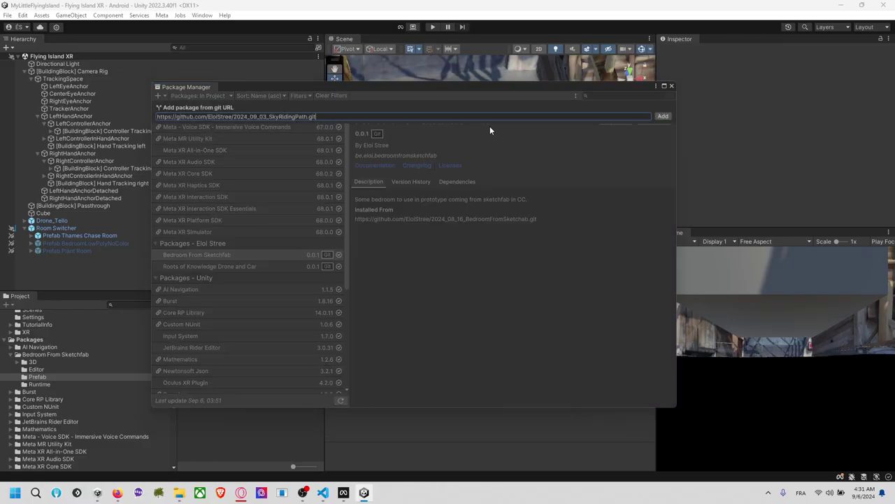
{"action": "left_click", "coordinate": [662, 116]}
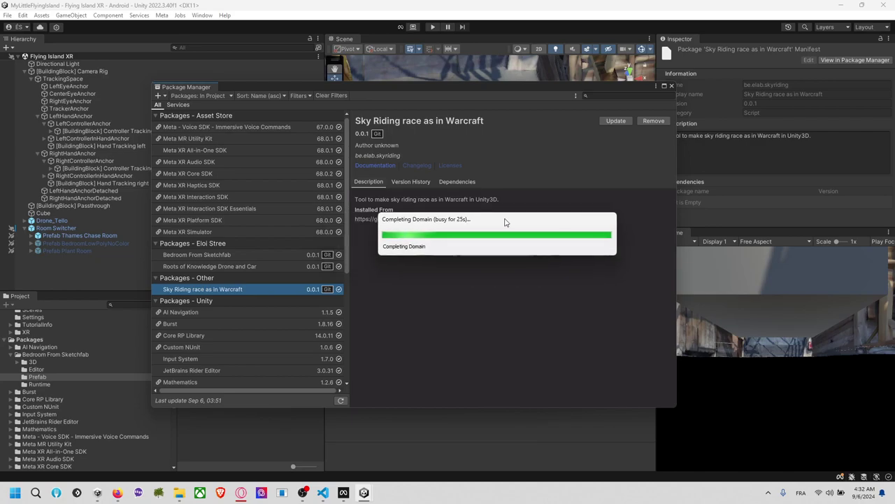
Review the remaining tasks and download links in the workshop issue in Opera, and return to Unity.
{"action": "left_click", "coordinate": [253, 476]}
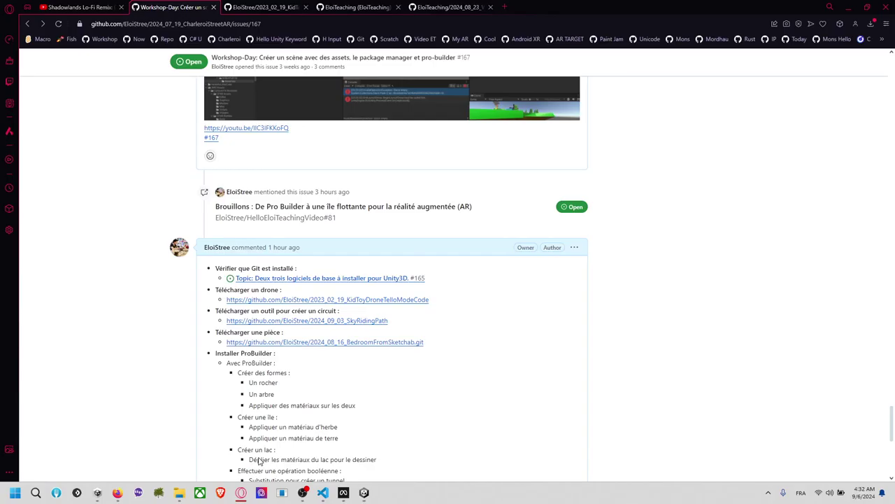
{"action": "scroll", "coordinate": [262, 258], "scroll_direction": "down", "scroll_amount": 6}
{"action": "scroll", "coordinate": [261, 257], "scroll_direction": "up", "scroll_amount": 3}
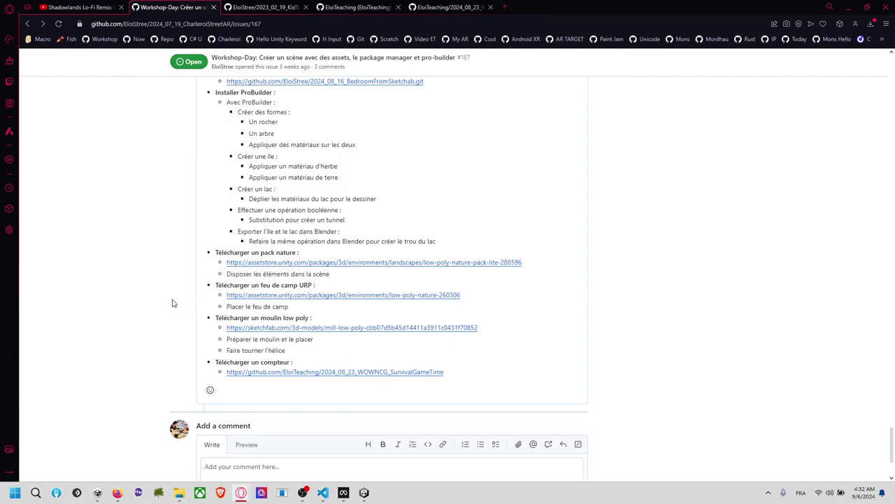
{"action": "key", "text": "alt+Tab"}
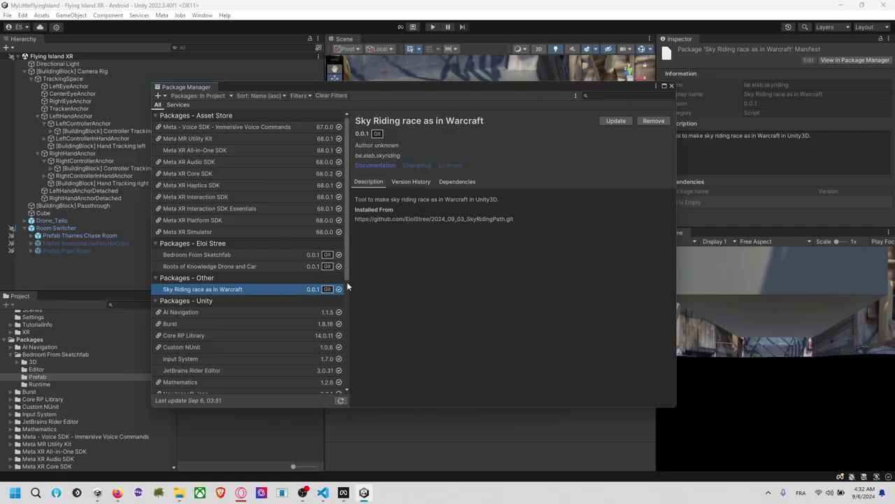
Close the Package Manager and create a folder named Temporaire in Assets.
{"action": "left_click", "coordinate": [669, 86]}
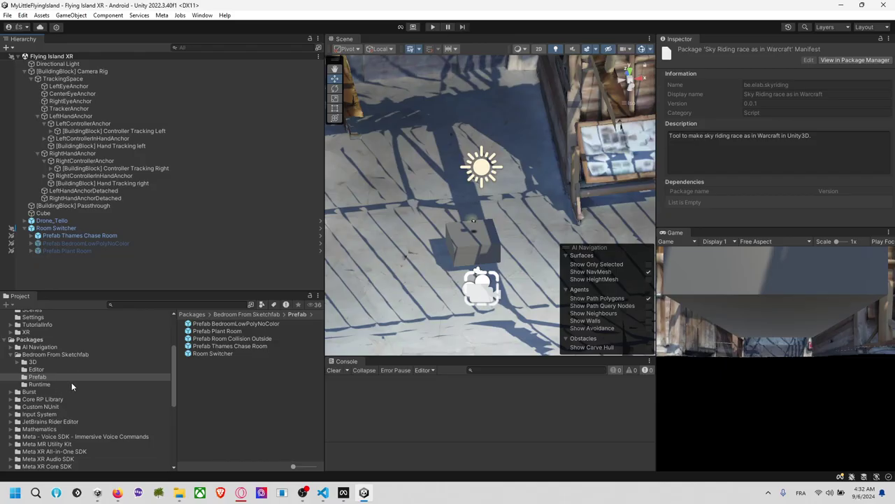
{"action": "left_click", "coordinate": [17, 355]}
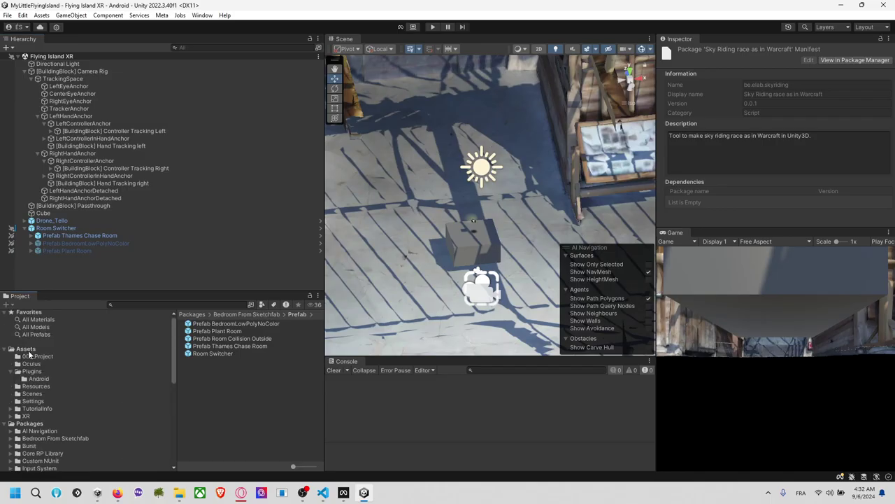
{"action": "right_click", "coordinate": [28, 350]}
{"action": "mouse_move", "coordinate": [105, 71]}
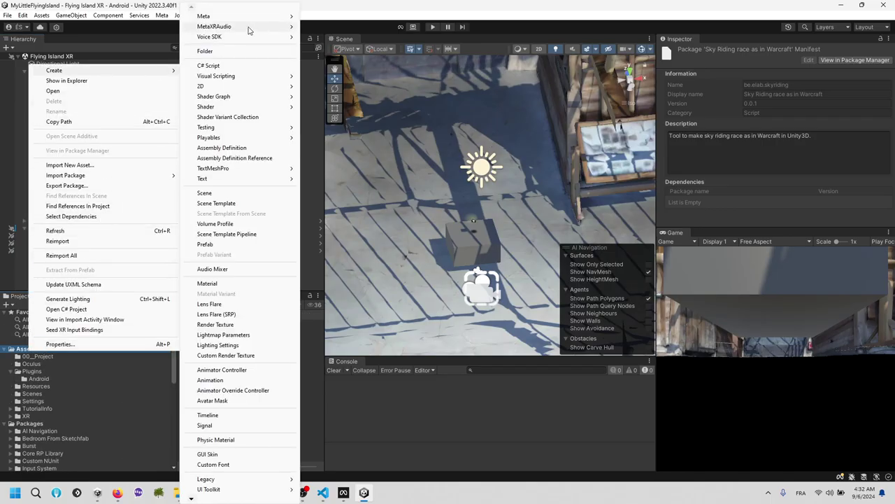
{"action": "left_click", "coordinate": [240, 51]}
{"action": "type", "text": "Tempora"}
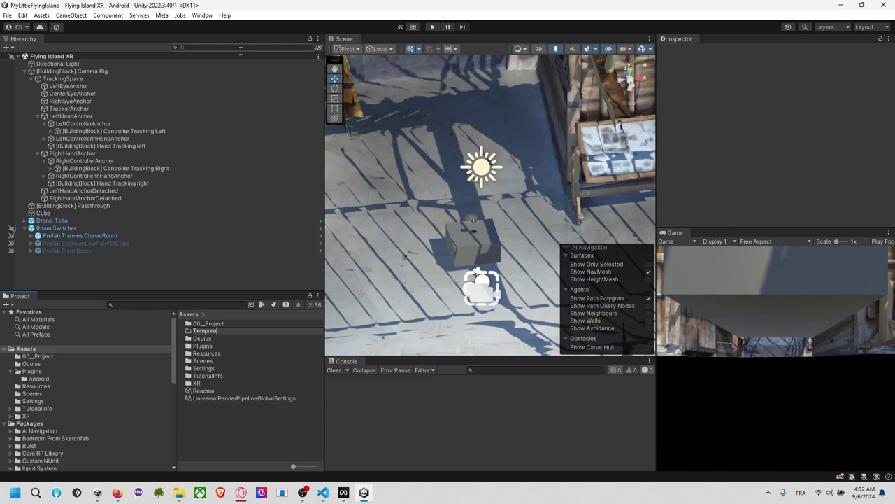
{"action": "type", "text": "ire"}
{"action": "key", "text": "Return"}
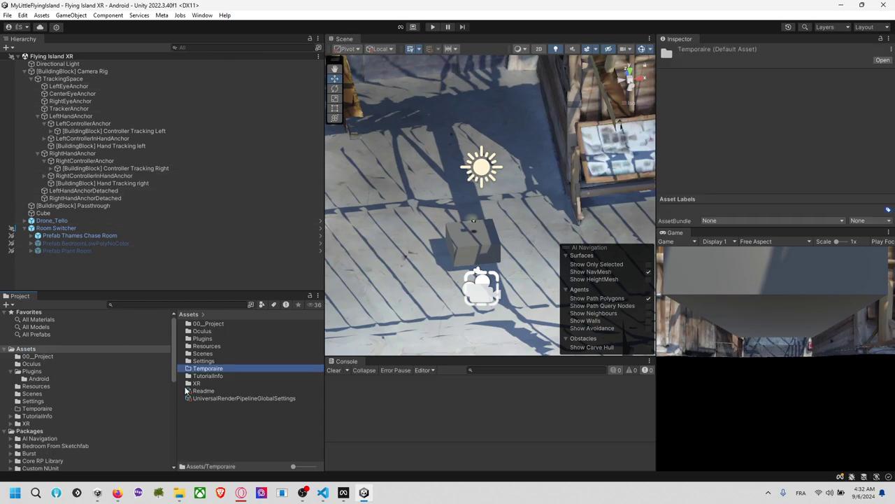
Check the Prefab folder of the Sky Riding race as in Warcraft package, and open its Scene folder.
{"action": "scroll", "coordinate": [105, 385], "scroll_direction": "down", "scroll_amount": 4}
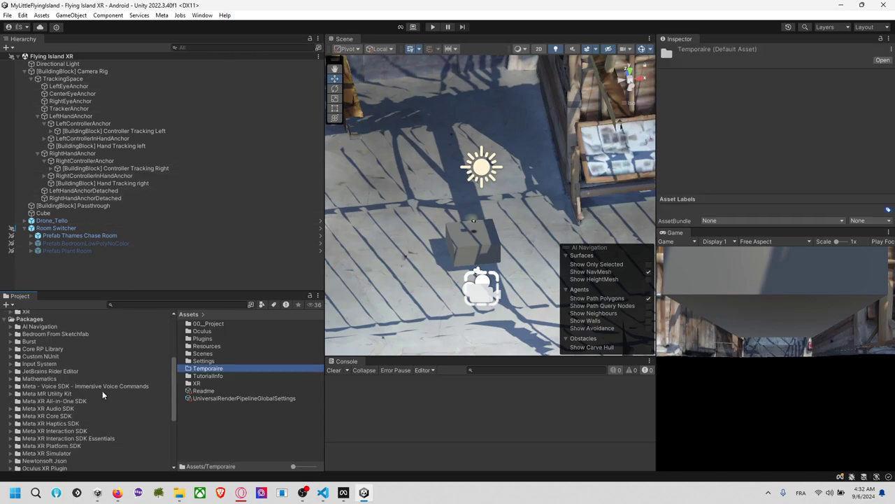
{"action": "scroll", "coordinate": [63, 376], "scroll_direction": "down", "scroll_amount": 3}
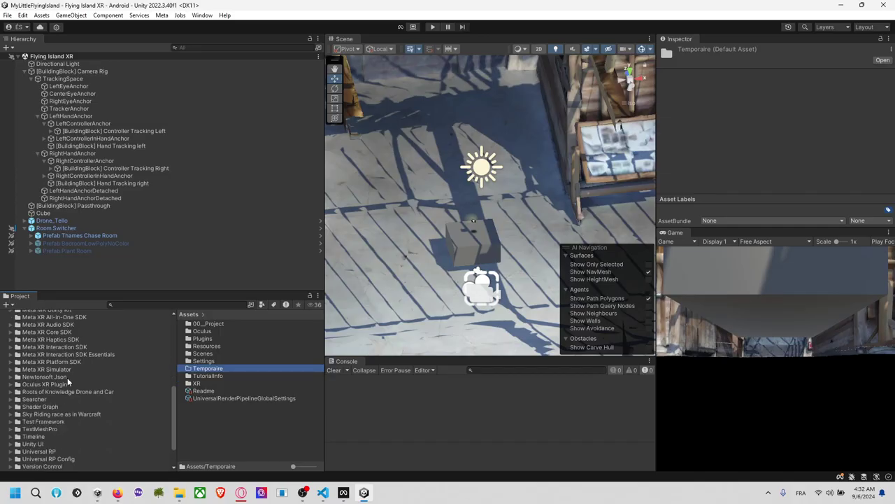
{"action": "left_click", "coordinate": [51, 413]}
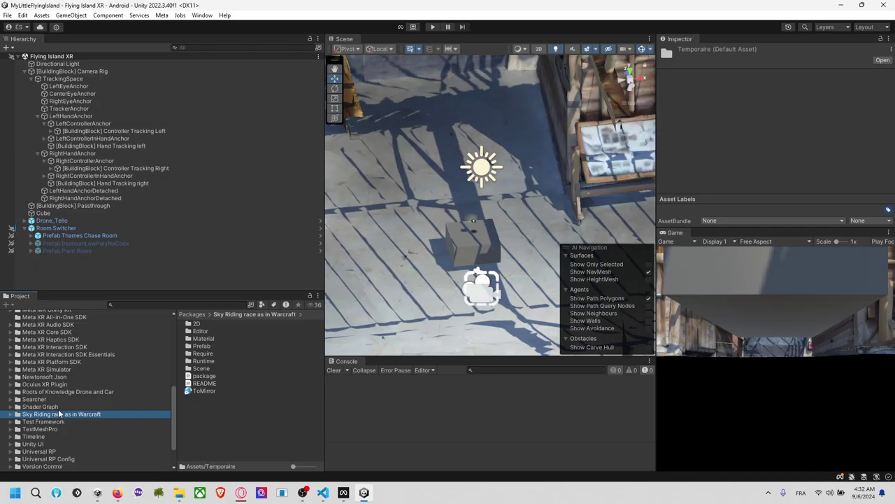
{"action": "double_click", "coordinate": [202, 345]}
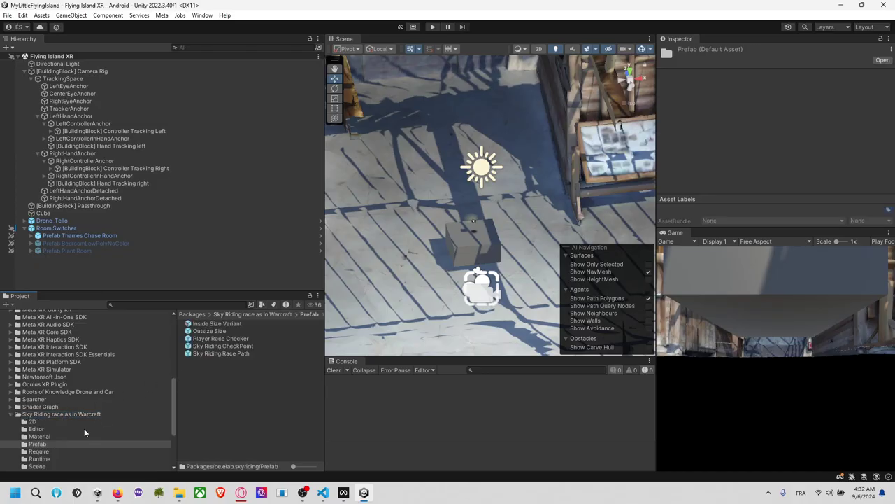
{"action": "left_click", "coordinate": [56, 465]}
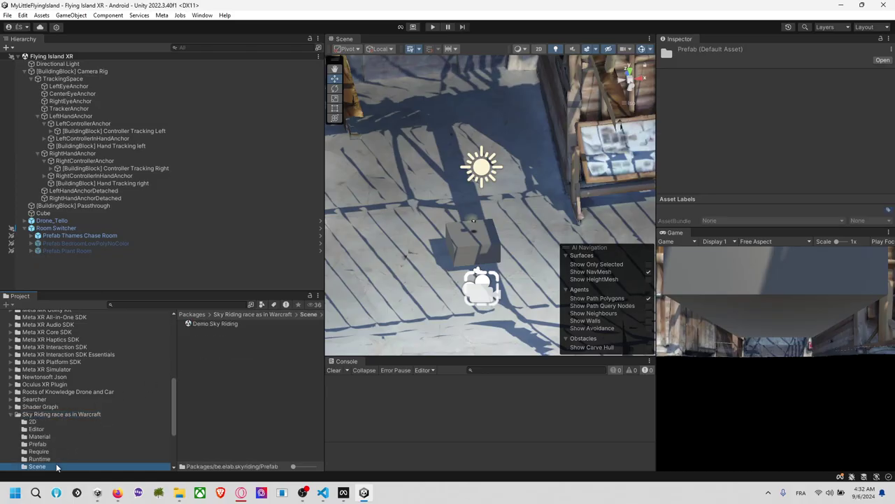
Try to open the Demo Sky Riding scene directly from the package.
{"action": "double_click", "coordinate": [215, 325]}
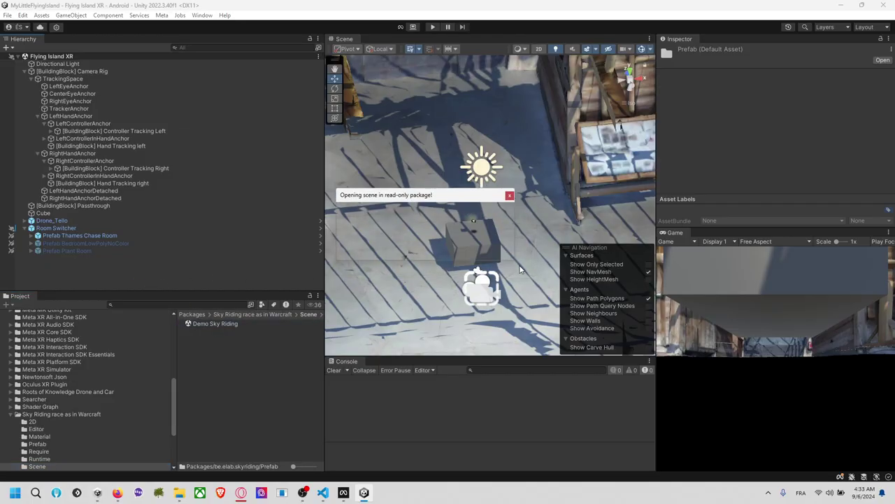
{"action": "left_click", "coordinate": [488, 250]}
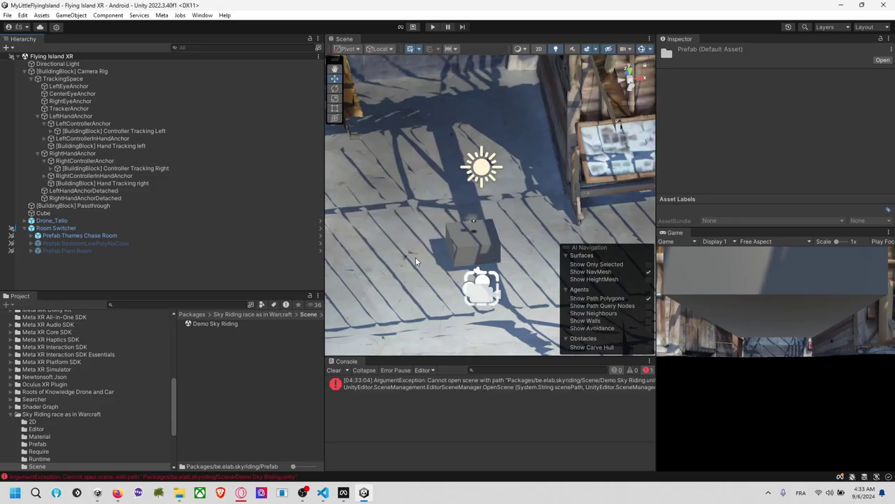
{"action": "scroll", "coordinate": [131, 359], "scroll_direction": "up", "scroll_amount": 10}
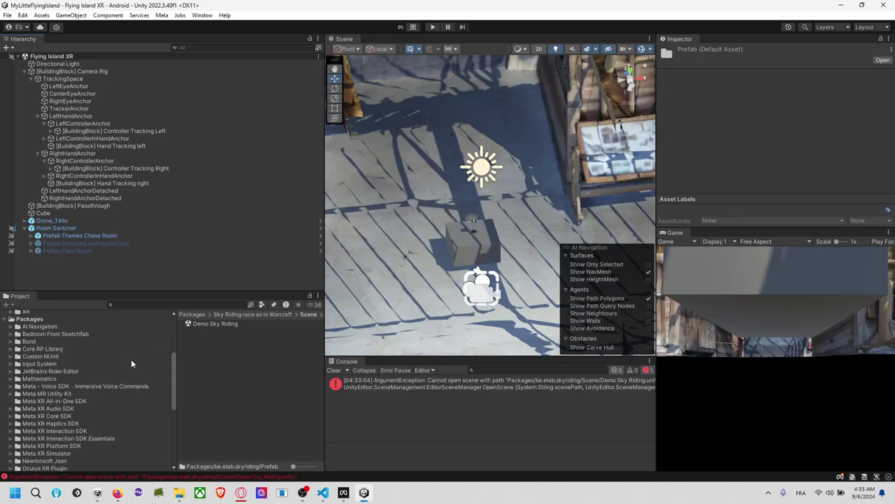
Copy the Demo Sky Riding scene into the Temporaire folder and add it to the hierarchy alongside Flying Island XR.
{"action": "left_click", "coordinate": [233, 323]}
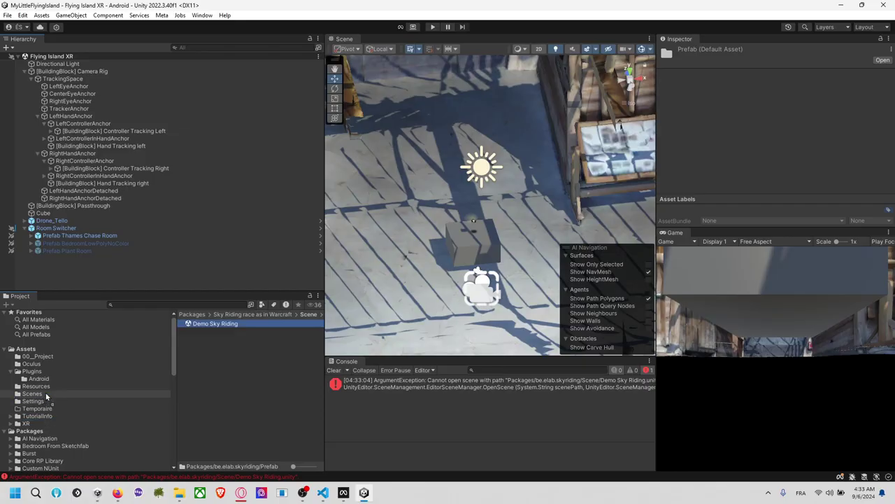
{"action": "left_click", "coordinate": [35, 407]}
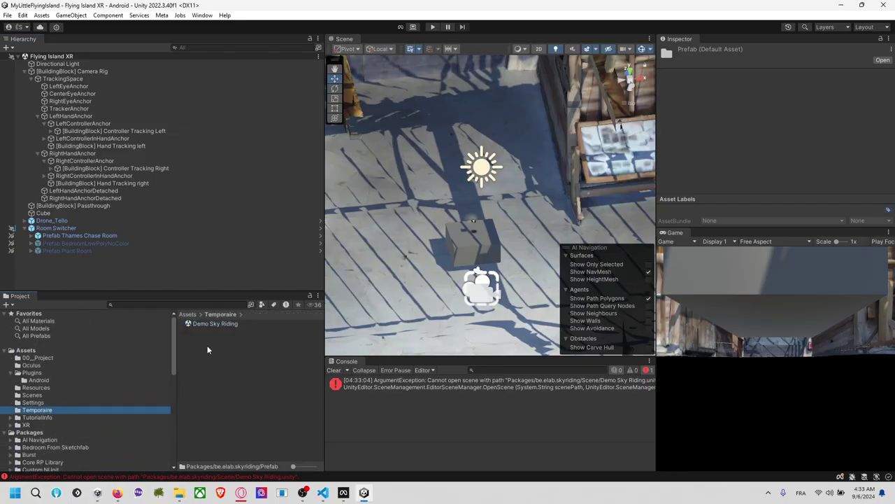
{"action": "left_click_drag", "start_coordinate": [224, 326], "coordinate": [91, 268]}
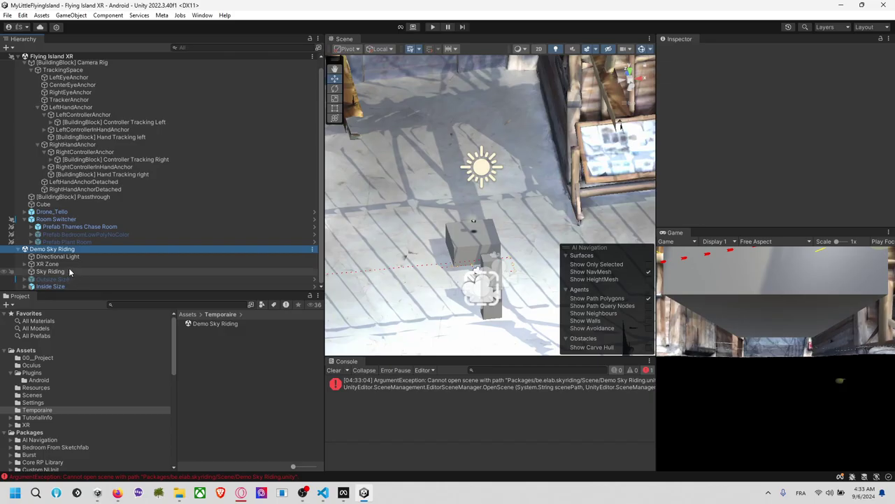
Examine the demo scene's XR Zone, its Ground object and the Outside Size prefab.
{"action": "left_click", "coordinate": [26, 265]}
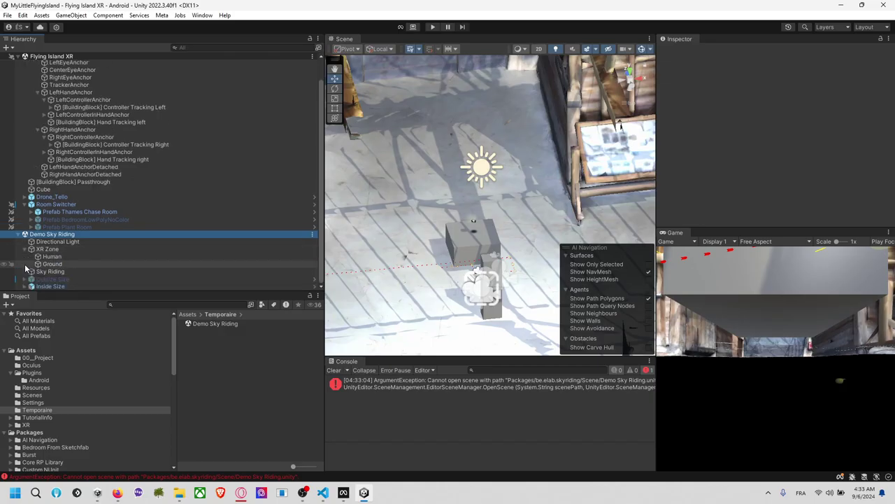
{"action": "left_click", "coordinate": [47, 249]}
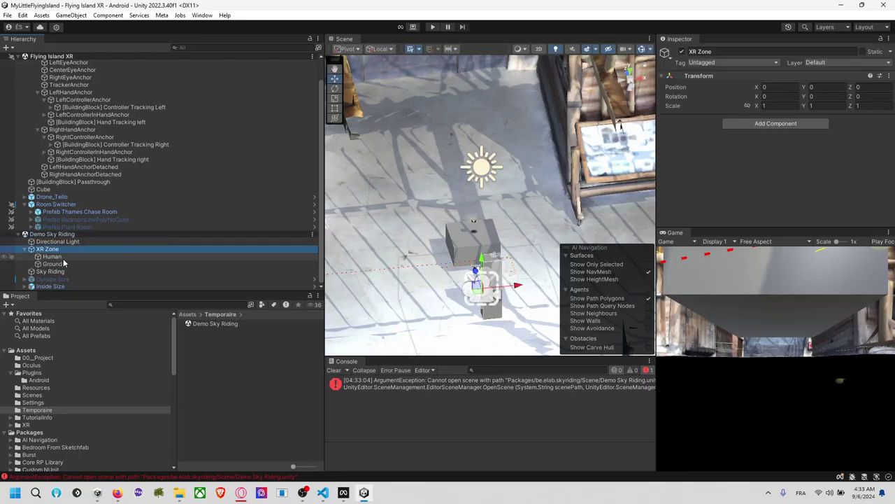
{"action": "left_click", "coordinate": [53, 264]}
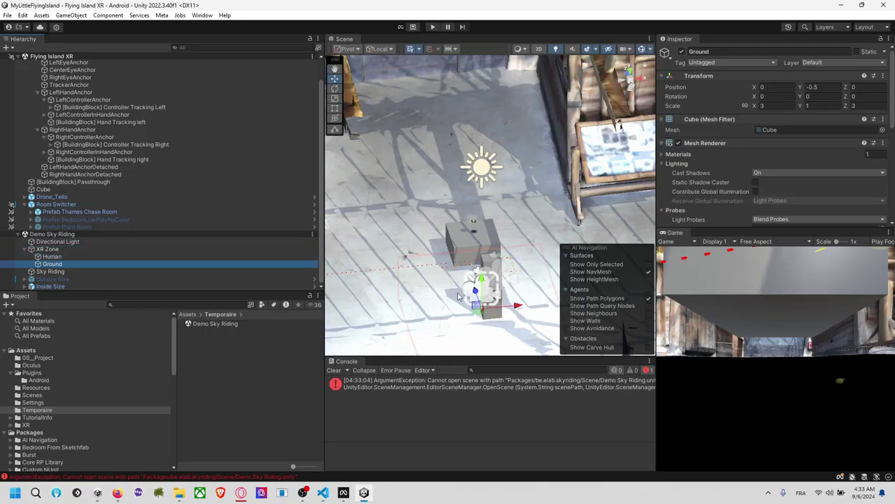
{"action": "key", "text": "f"}
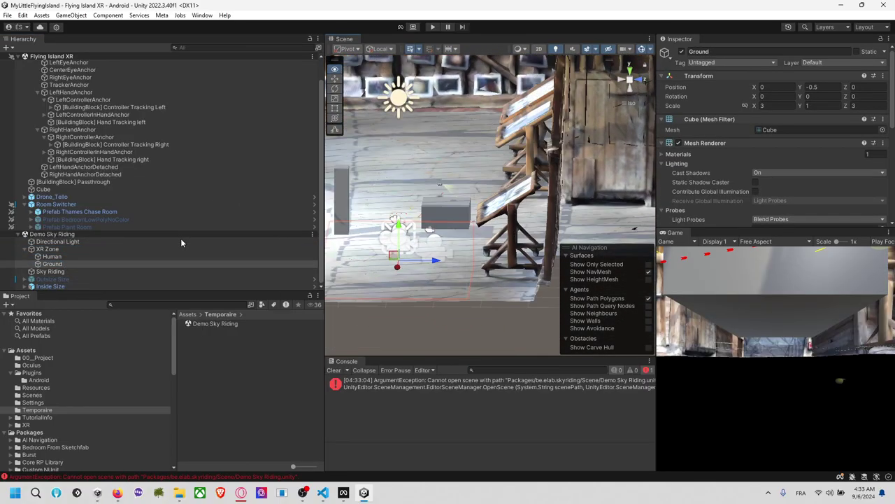
{"action": "left_click_drag", "start_coordinate": [391, 199], "coordinate": [243, 292], "text": "alt"}
{"action": "middle_click_drag", "start_coordinate": [392, 260], "coordinate": [454, 230]}
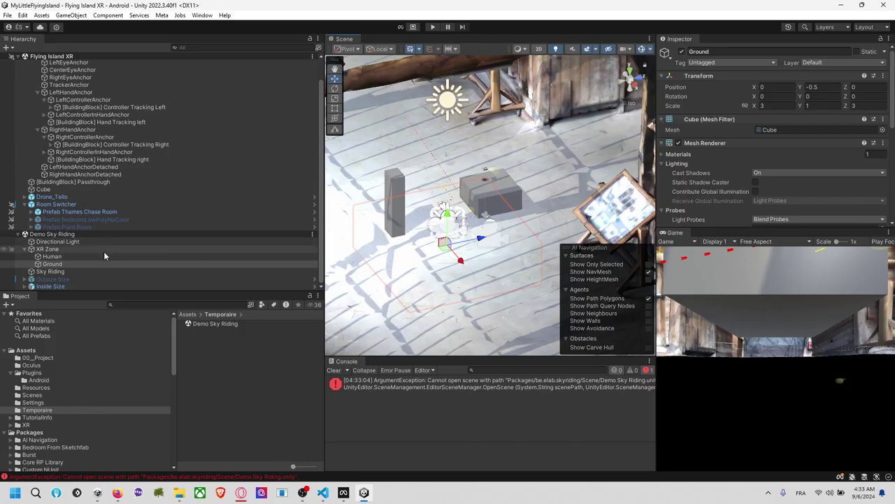
{"action": "left_click", "coordinate": [74, 279]}
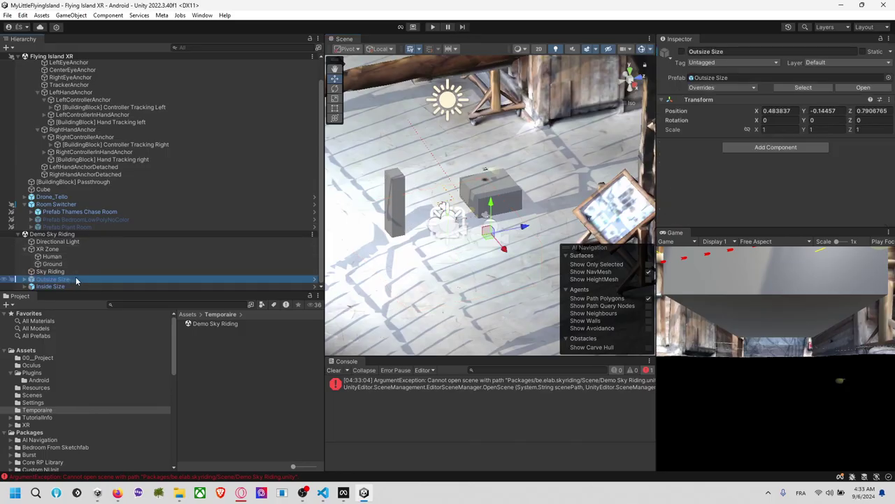
Move Inside Size into the Flying Island XR scene above Room Switcher, deactivate the scene's original Drone_Tello and save.
{"action": "left_click", "coordinate": [67, 285]}
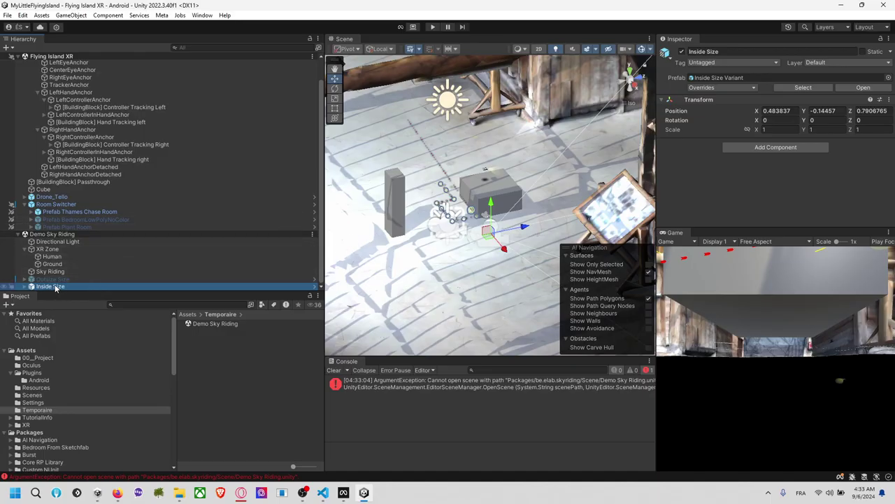
{"action": "left_click_drag", "start_coordinate": [55, 287], "coordinate": [60, 204]}
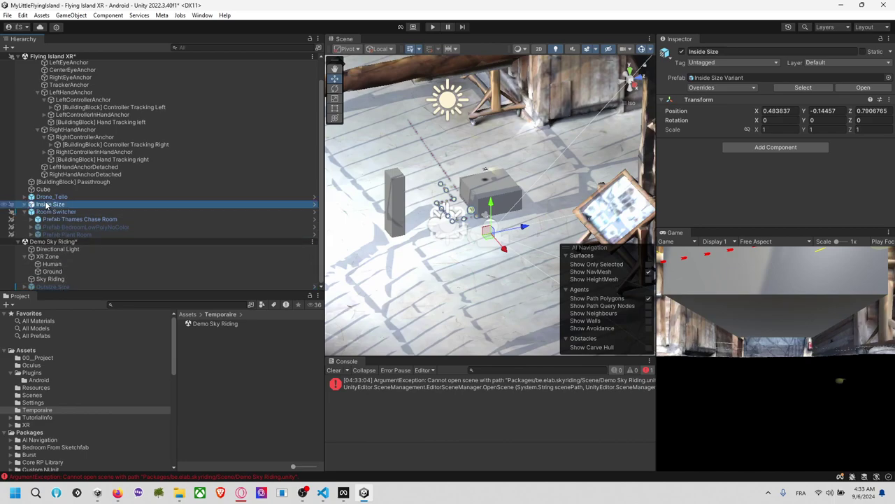
{"action": "left_click", "coordinate": [63, 197]}
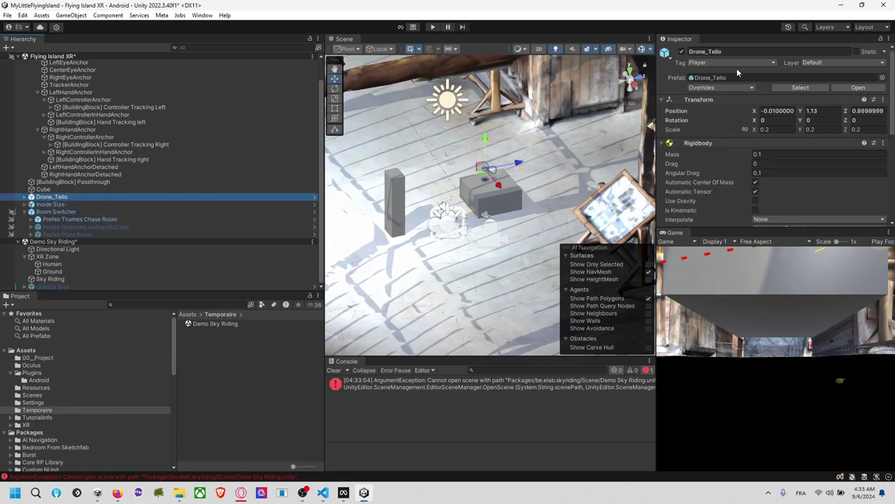
{"action": "left_click", "coordinate": [683, 52]}
{"action": "left_click", "coordinate": [78, 204]}
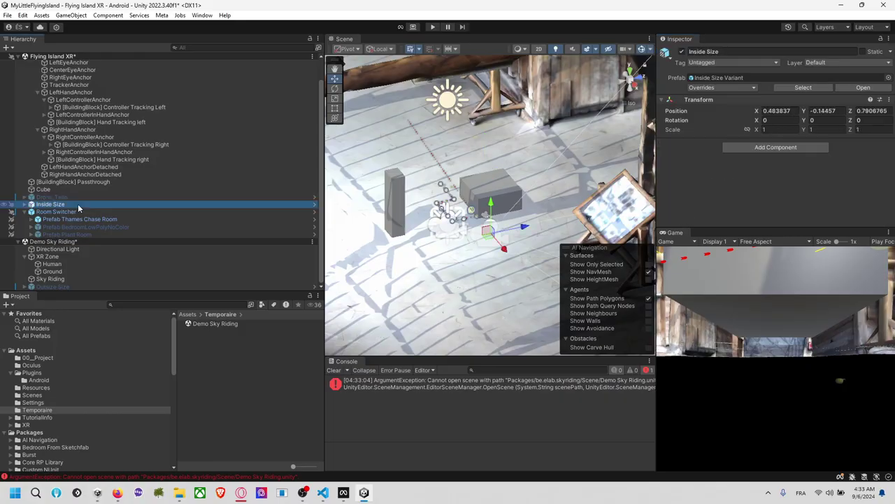
{"action": "key", "text": "ctrl+s"}
Expand Inside Size and remove the Demo Sky Riding scene from the hierarchy.
{"action": "left_click", "coordinate": [24, 204]}
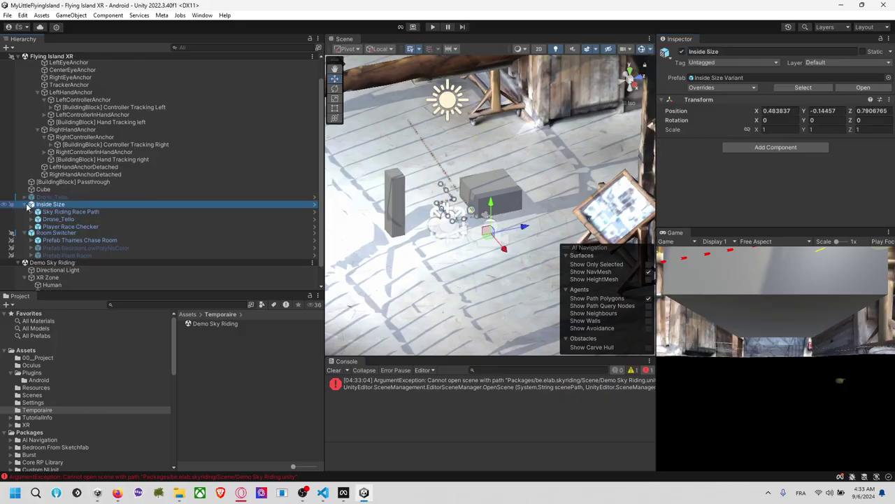
{"action": "right_click", "coordinate": [69, 271]}
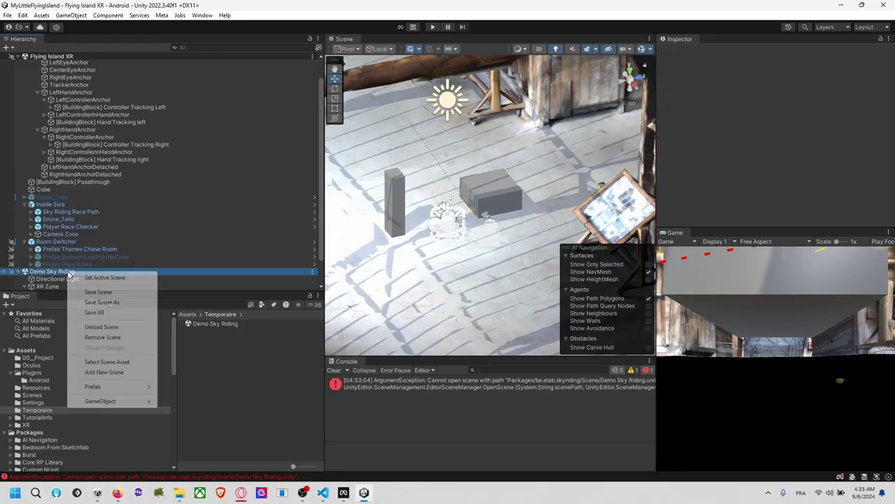
{"action": "left_click", "coordinate": [119, 336]}
Examine the race path's checkpoints near the cube, inspecting CheckPoint (8) from several angles with an enlarged Inspector.
{"action": "scroll", "coordinate": [464, 205], "scroll_direction": "up", "scroll_amount": 3}
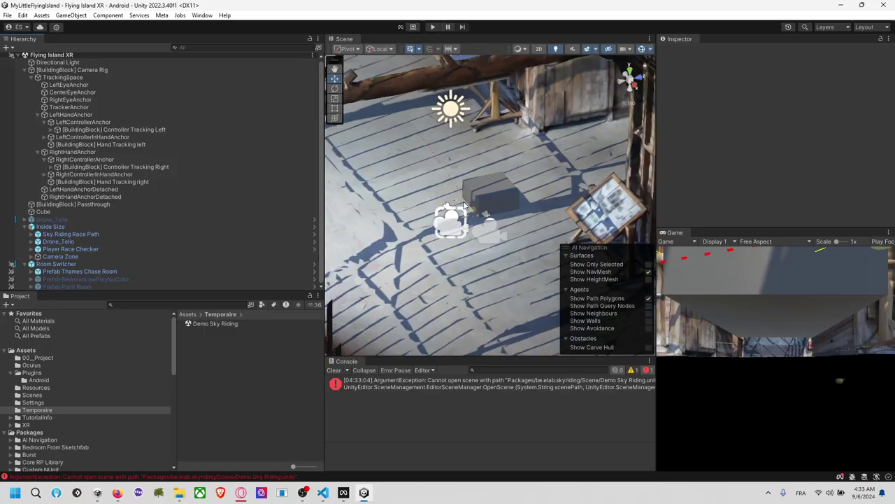
{"action": "scroll", "coordinate": [464, 205], "scroll_direction": "up", "scroll_amount": 6}
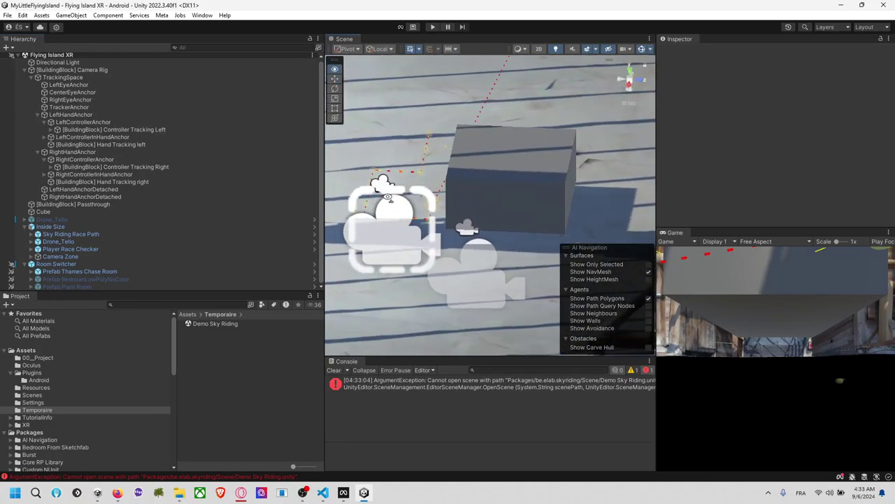
{"action": "left_click", "coordinate": [403, 186]}
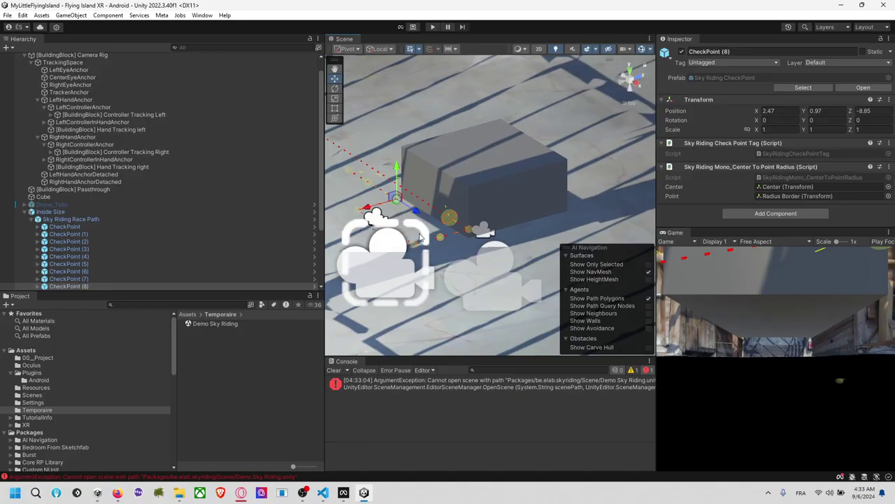
{"action": "left_click_drag", "start_coordinate": [411, 209], "coordinate": [411, 271], "text": "alt"}
{"action": "middle_click_drag", "start_coordinate": [410, 270], "coordinate": [495, 255]}
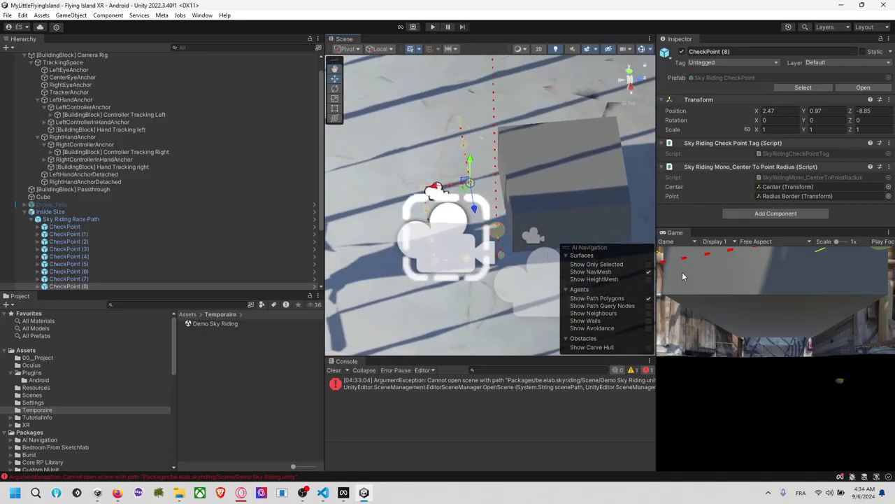
{"action": "left_click_drag", "start_coordinate": [694, 230], "coordinate": [694, 359]}
{"action": "scroll", "coordinate": [535, 261], "scroll_direction": "up", "scroll_amount": 3}
{"action": "left_click_drag", "start_coordinate": [453, 237], "coordinate": [468, 210], "text": "alt"}
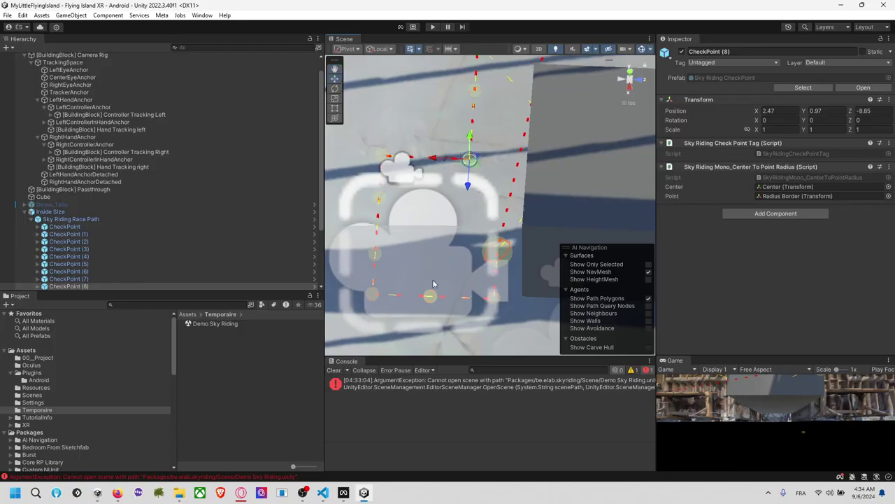
{"action": "left_click_drag", "start_coordinate": [478, 180], "coordinate": [530, 202], "text": "alt"}
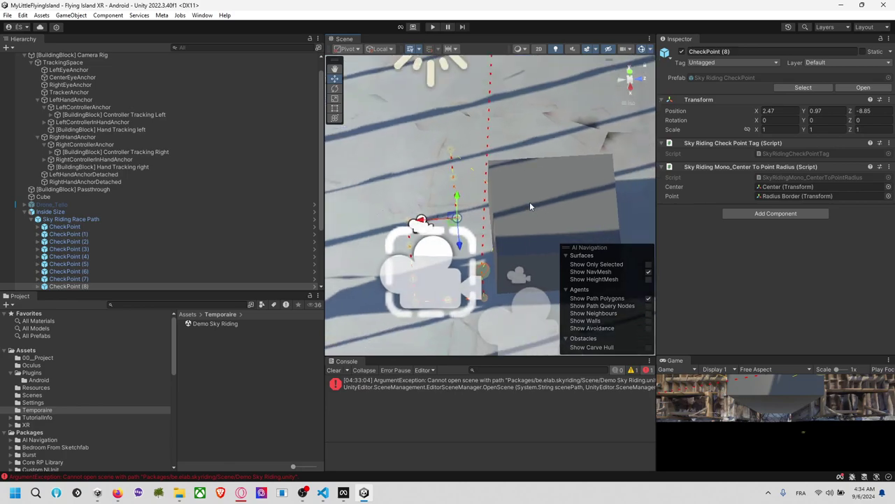
Try to raise only CheckPoint through CheckPoint (8) above the cube, to a Y position of about 8.49.
{"action": "left_click", "coordinate": [98, 225], "text": "shift"}
{"action": "scroll", "coordinate": [221, 207], "scroll_direction": "down", "scroll_amount": 3}
{"action": "left_click_drag", "start_coordinate": [455, 199], "coordinate": [465, 133]}
{"action": "left_click", "coordinate": [468, 170]}
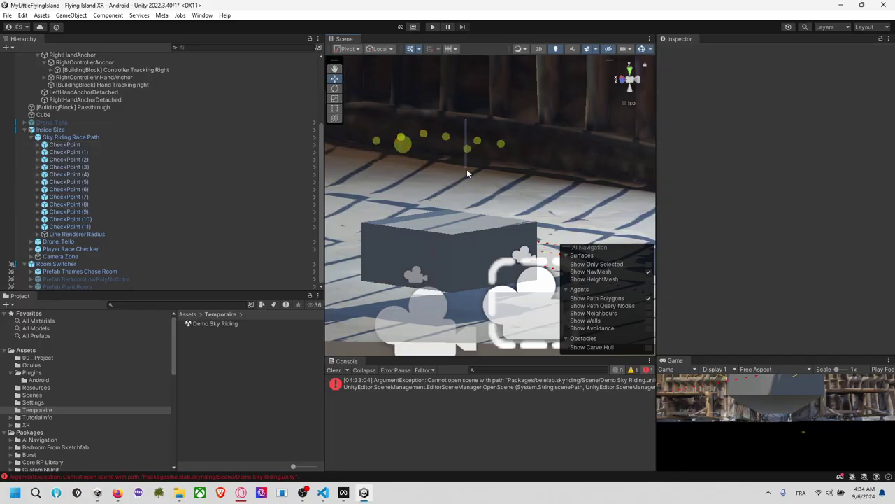
{"action": "key", "text": "ctrl+z"}
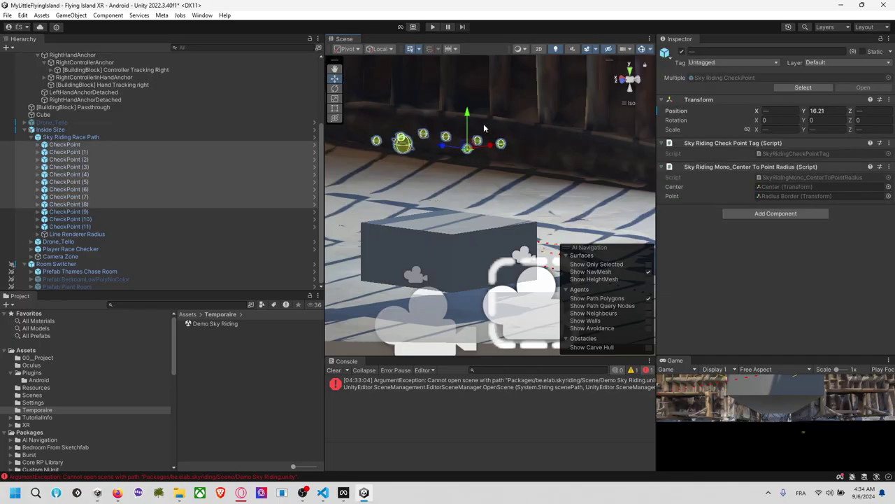
{"action": "left_click_drag", "start_coordinate": [466, 113], "coordinate": [449, 250]}
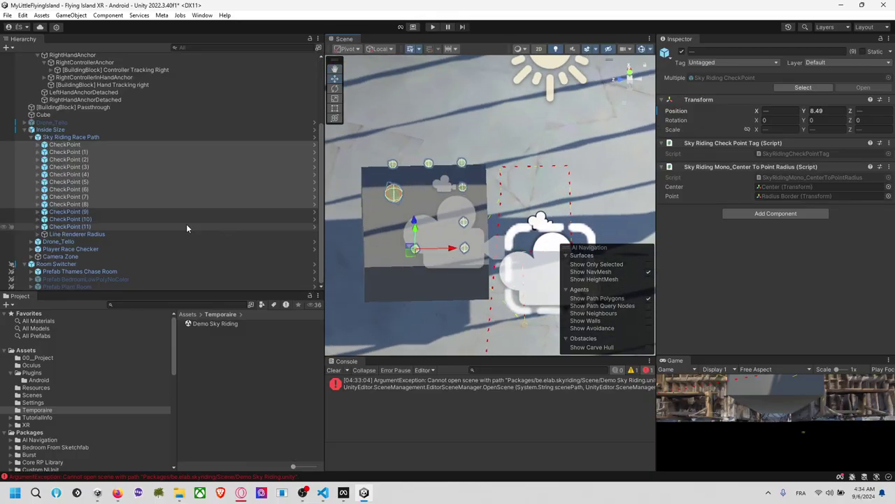
{"action": "left_click", "coordinate": [244, 190]}
Raise CheckPoint through CheckPoint (11) together to a Y position of about 10.17, and clear the console.
{"action": "left_click", "coordinate": [105, 146]}
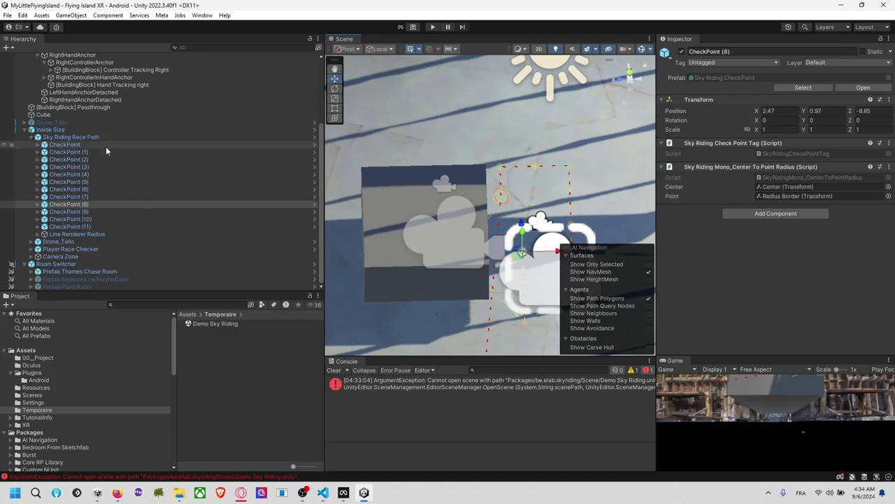
{"action": "left_click", "coordinate": [97, 226], "text": "shift"}
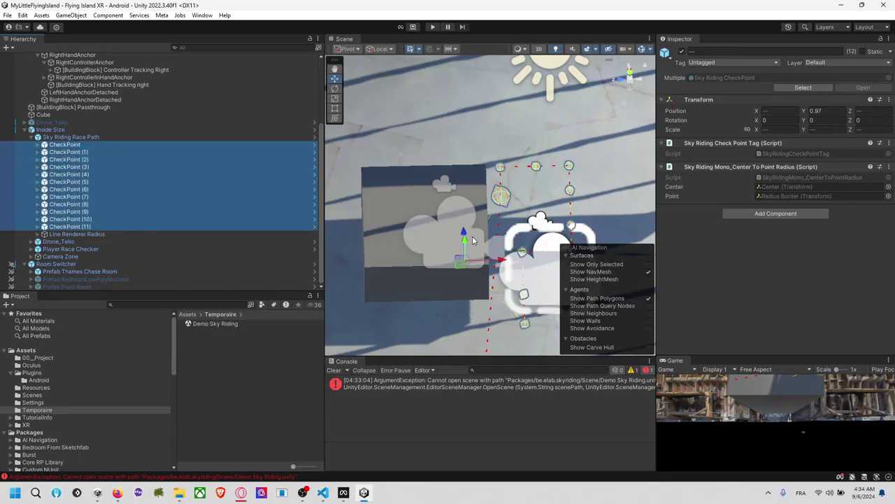
{"action": "left_click_drag", "start_coordinate": [473, 236], "coordinate": [513, 160], "text": "alt"}
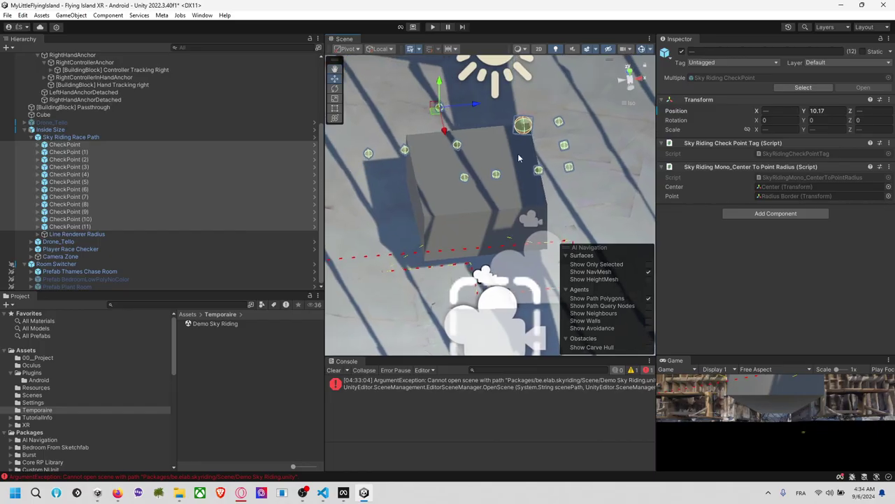
{"action": "left_click", "coordinate": [521, 125]}
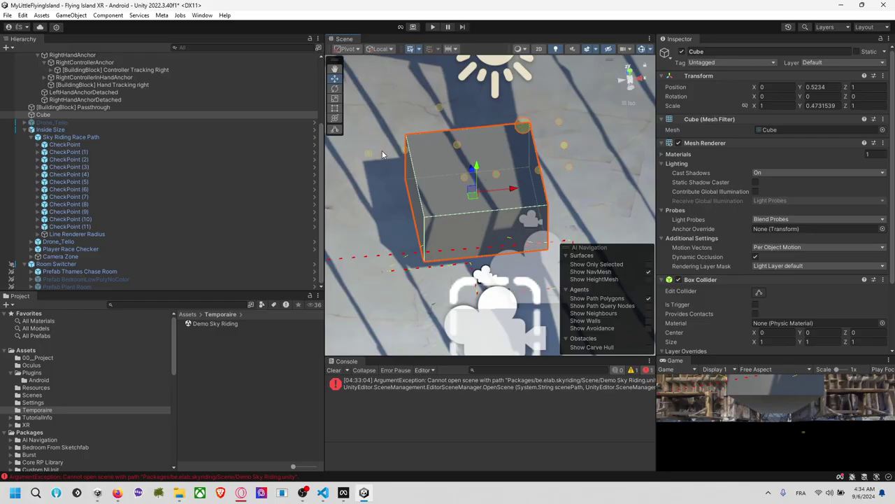
{"action": "left_click_drag", "start_coordinate": [603, 163], "coordinate": [563, 154], "text": "alt"}
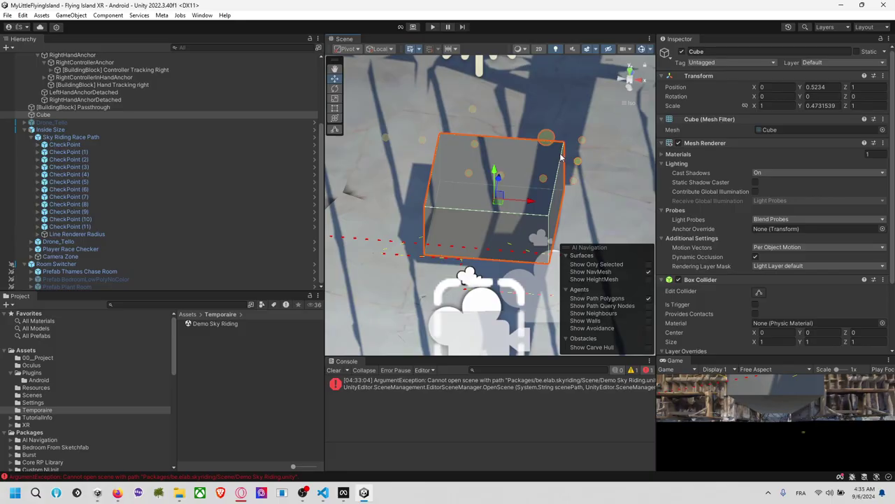
{"action": "left_click", "coordinate": [334, 369]}
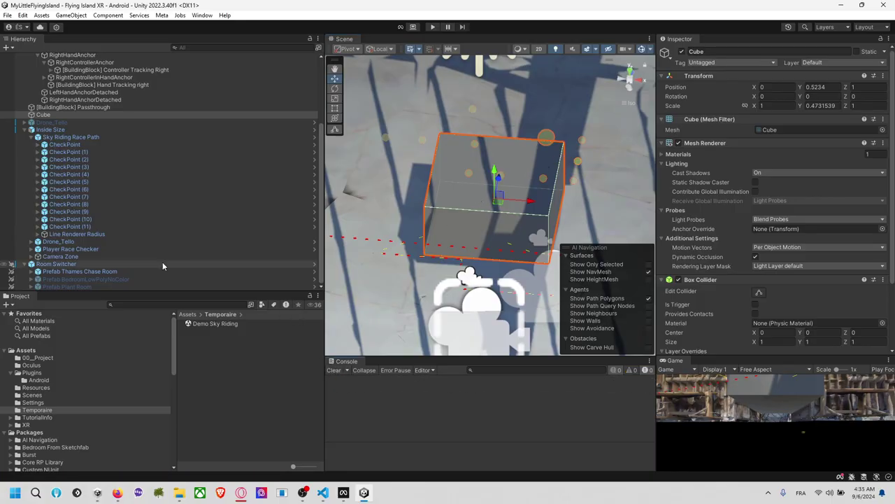
Examine the Drone_Tello inside Inside Size, expanding its Drone Player, Mesh and Collide children.
{"action": "left_click", "coordinate": [84, 242]}
{"action": "left_click", "coordinate": [37, 241]}
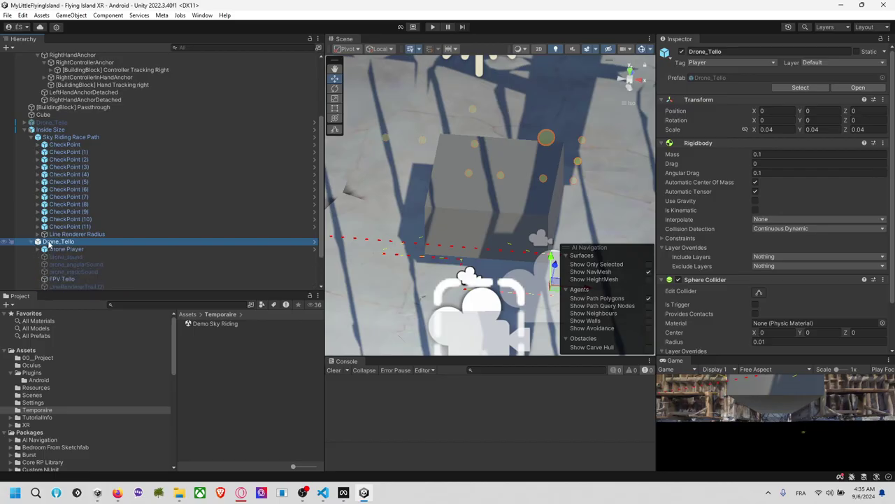
{"action": "scroll", "coordinate": [60, 234], "scroll_direction": "down", "scroll_amount": 2}
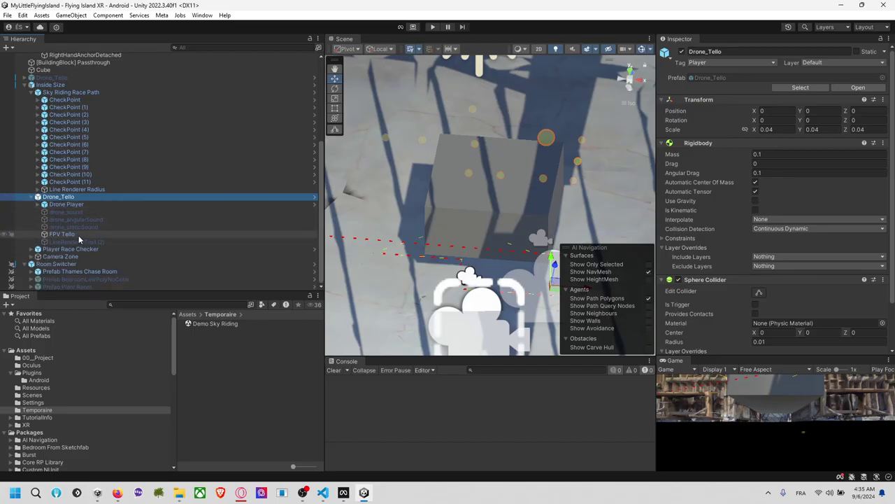
{"action": "left_click", "coordinate": [37, 204]}
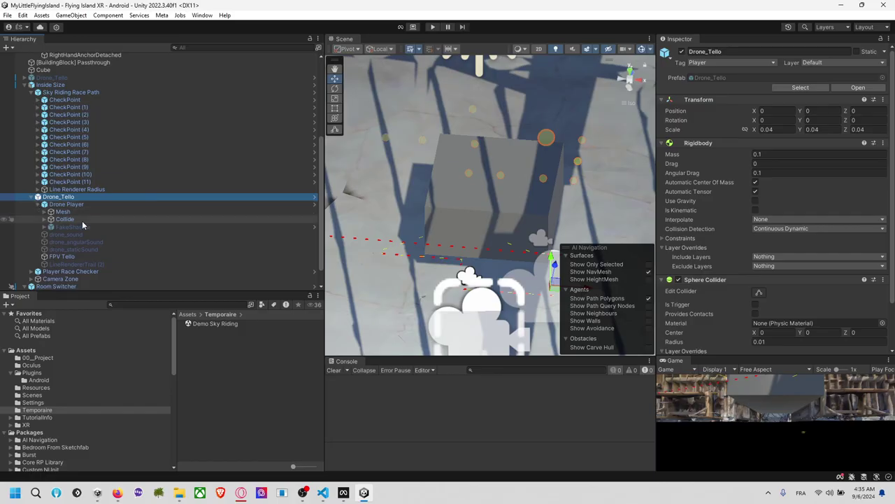
{"action": "left_click", "coordinate": [44, 212]}
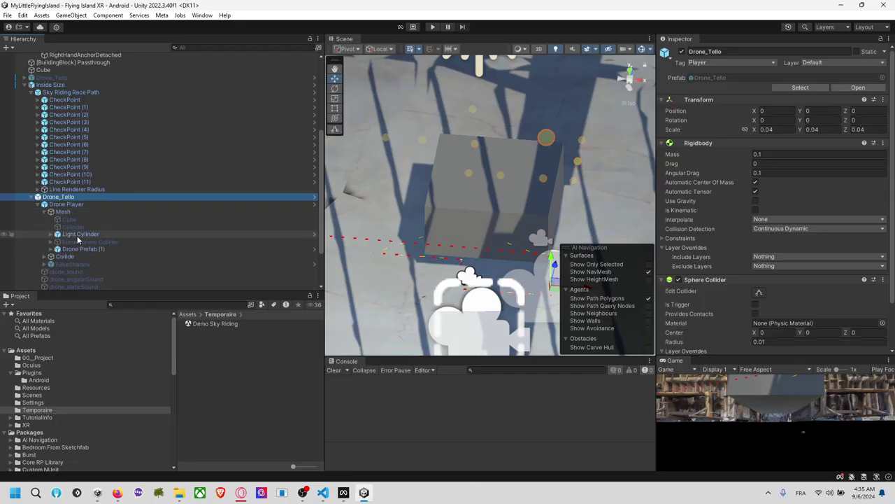
{"action": "left_click", "coordinate": [51, 257]}
{"action": "left_click", "coordinate": [46, 257]}
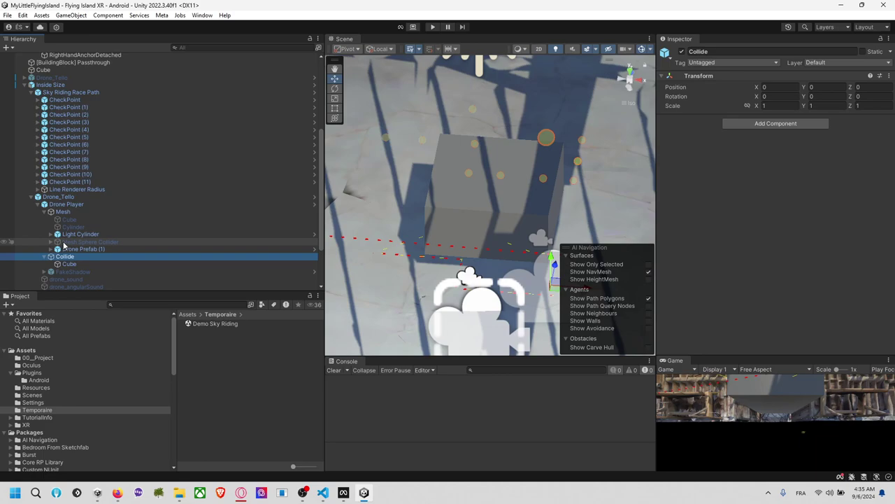
Collapse the Drone Player hierarchy and examine FPV Tello's movement events and RC Easy Move Controller settings.
{"action": "left_click", "coordinate": [49, 212]}
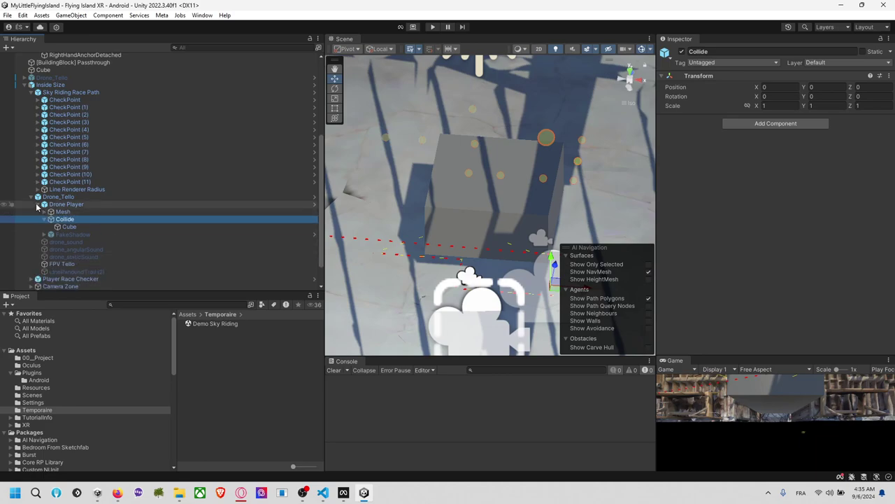
{"action": "left_click", "coordinate": [40, 205]}
{"action": "left_click", "coordinate": [57, 234]}
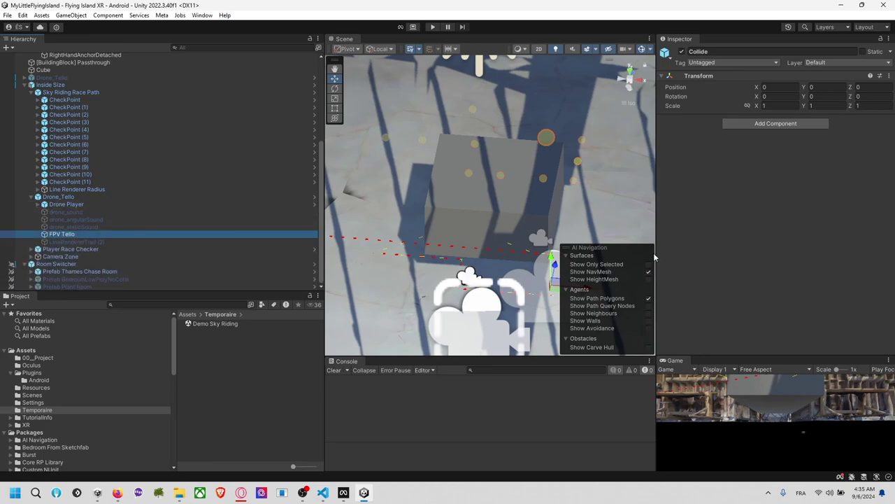
{"action": "scroll", "coordinate": [747, 267], "scroll_direction": "down", "scroll_amount": 3}
{"action": "scroll", "coordinate": [744, 269], "scroll_direction": "up", "scroll_amount": 3}
{"action": "scroll", "coordinate": [742, 267], "scroll_direction": "down", "scroll_amount": 4}
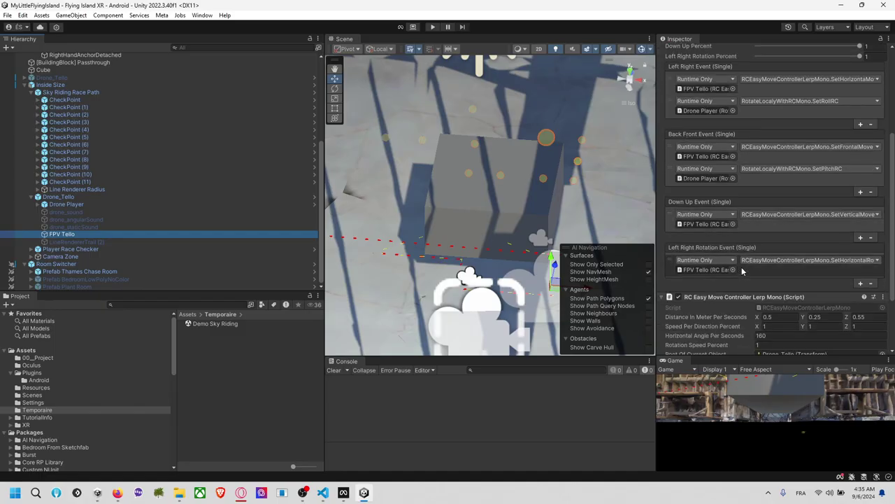
{"action": "scroll", "coordinate": [471, 179], "scroll_direction": "down", "scroll_amount": 2}
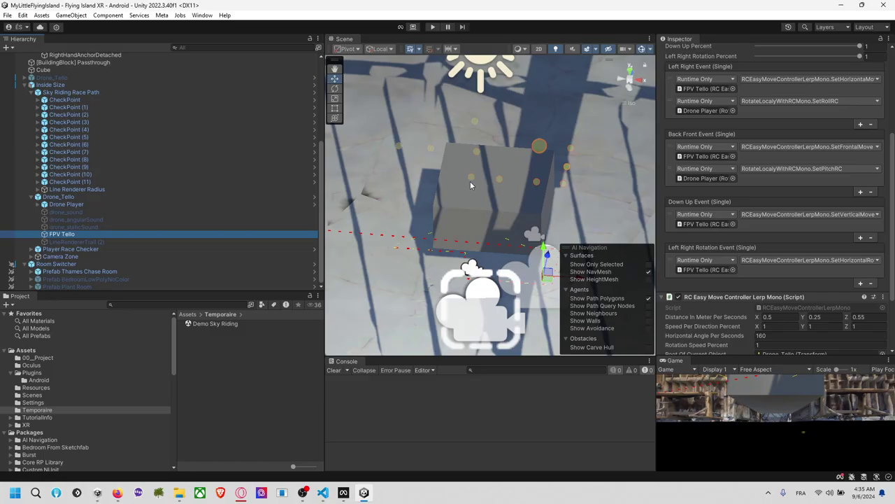
Test the scene in play mode with an enlarged Game view, and stop the test after watching the drone and room switching.
{"action": "left_click", "coordinate": [509, 166]}
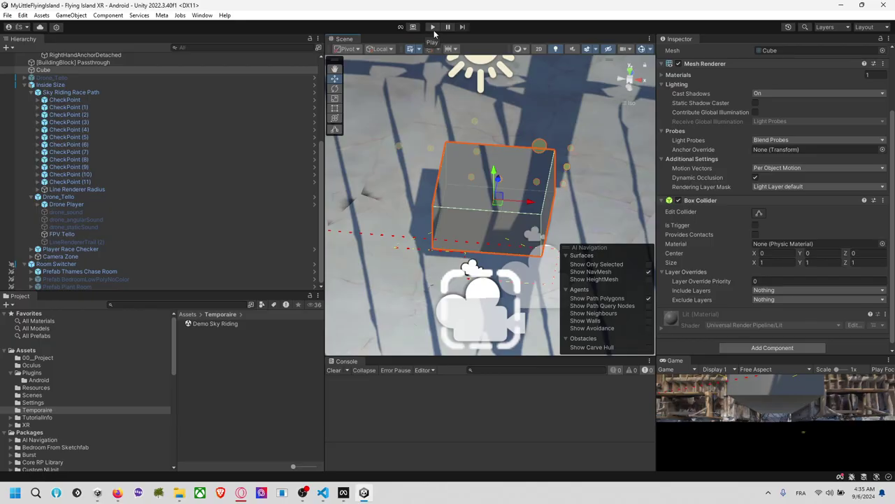
{"action": "left_click", "coordinate": [433, 28]}
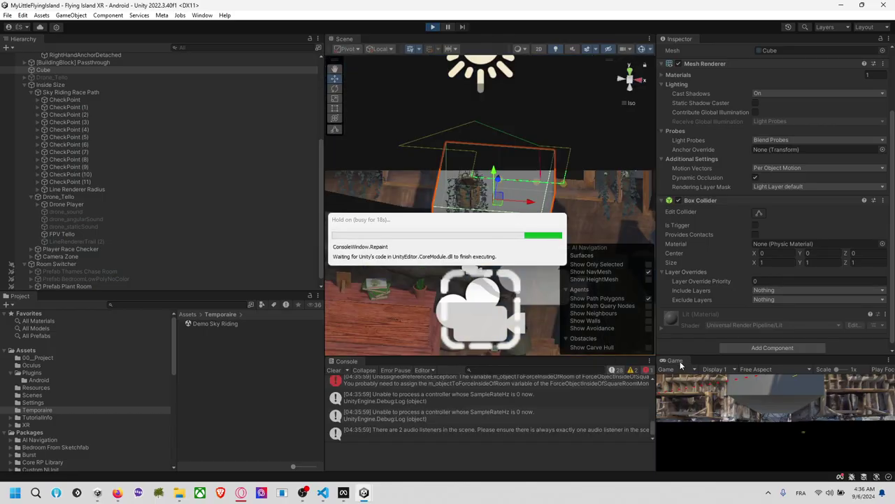
{"action": "left_click_drag", "start_coordinate": [675, 360], "coordinate": [489, 315]}
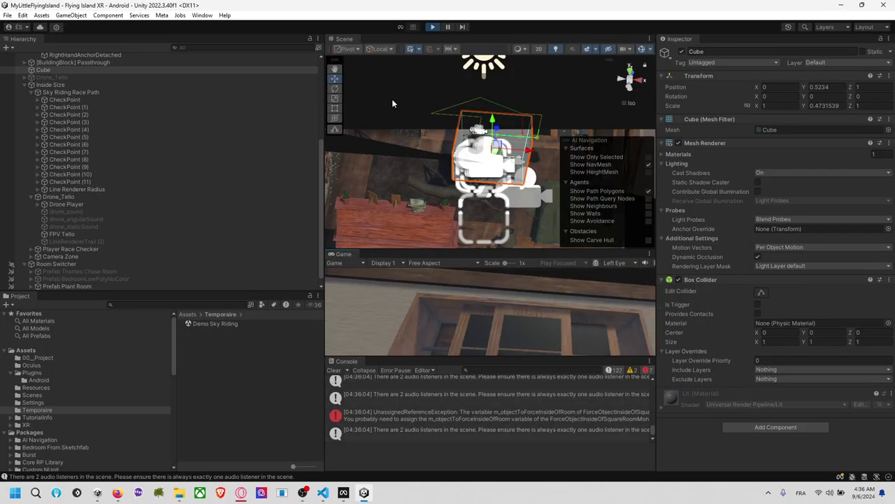
{"action": "left_click_drag", "start_coordinate": [343, 253], "coordinate": [466, 320]}
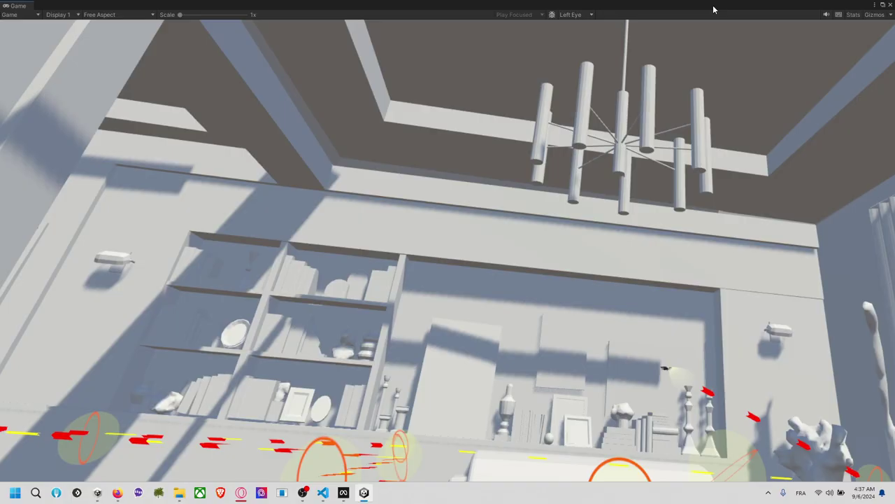
{"action": "double_click", "coordinate": [714, 10]}
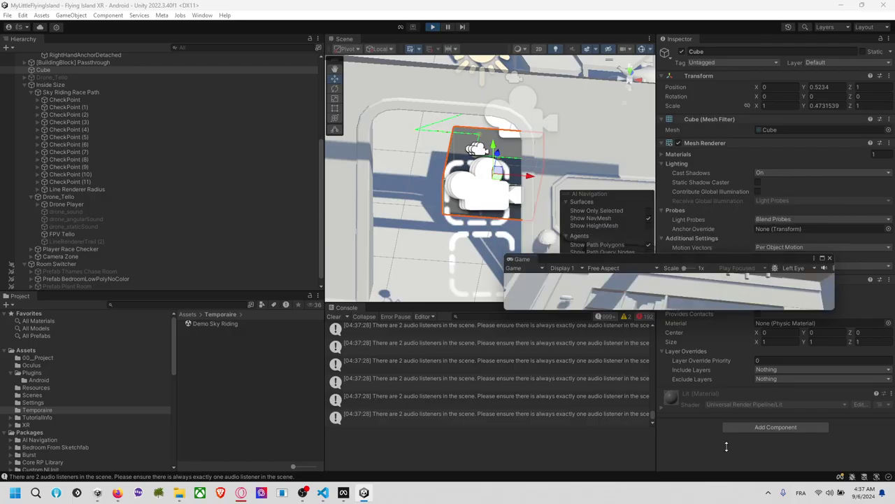
{"action": "left_click", "coordinate": [434, 27]}
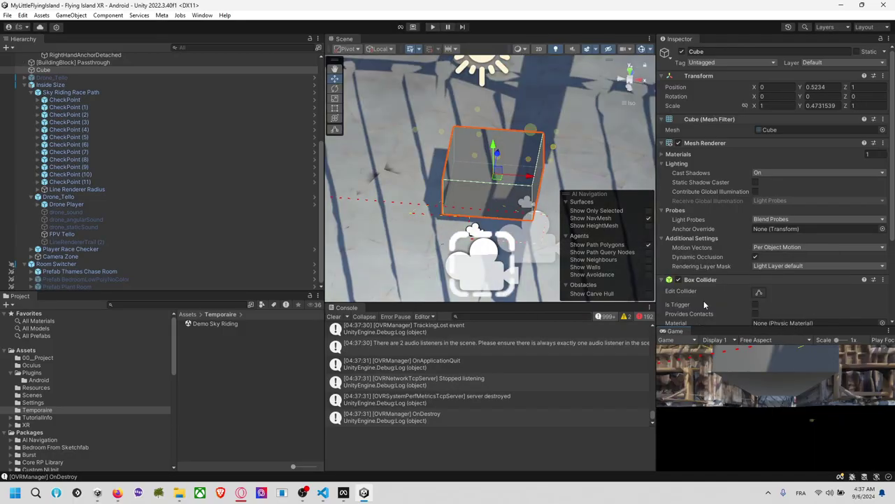
{"action": "scroll", "coordinate": [703, 296], "scroll_direction": "down", "scroll_amount": 4}
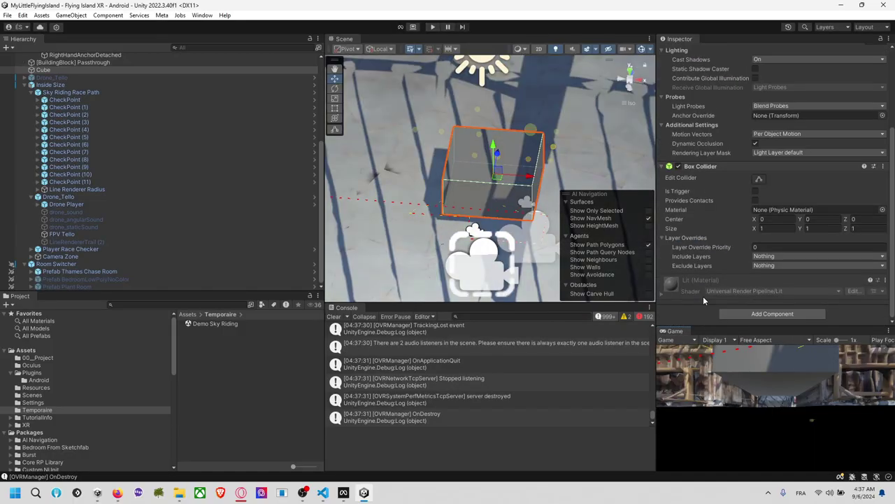
Create an empty child object under Room Switcher and name it Empty.
{"action": "left_click", "coordinate": [119, 265]}
{"action": "right_click", "coordinate": [123, 263]}
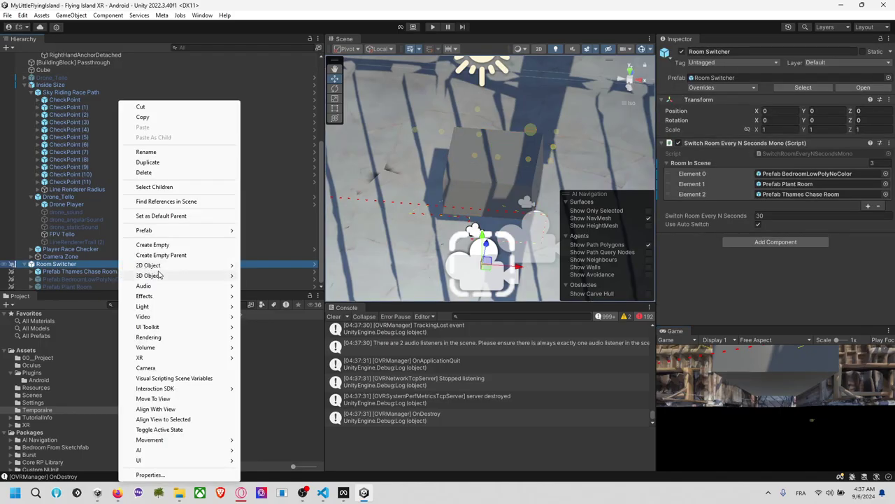
{"action": "left_click", "coordinate": [183, 244]}
{"action": "left_click", "coordinate": [81, 272]}
{"action": "left_click", "coordinate": [81, 278]}
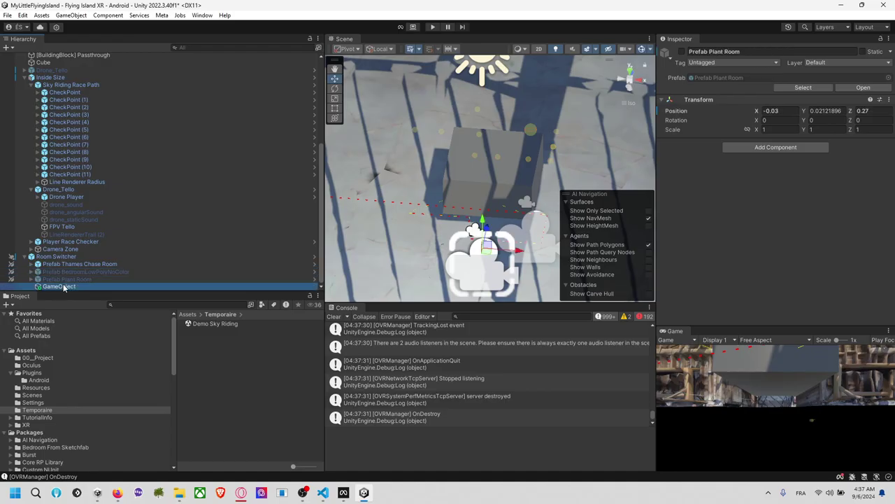
{"action": "left_click", "coordinate": [77, 287]}
{"action": "type", "text": "Empty"}
{"action": "key", "text": "Return"}
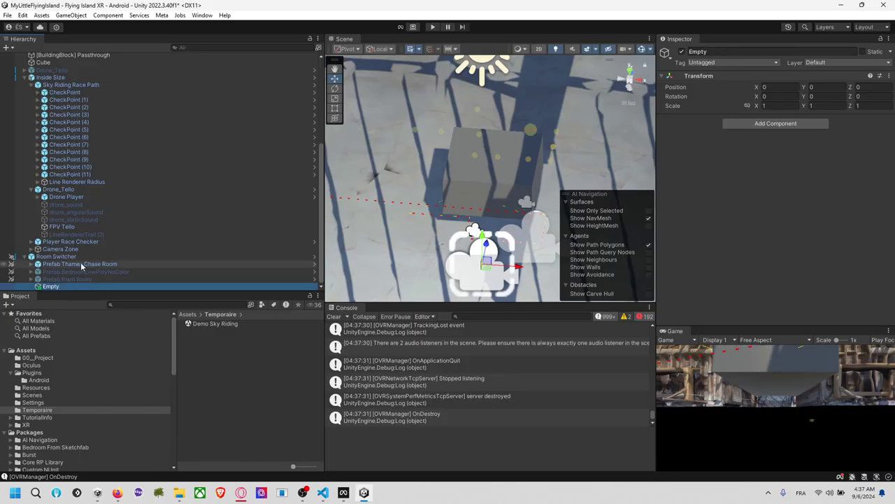
Try to duplicate the Empty object twice and place the copies between the room prefabs under Room Switcher.
{"action": "left_click", "coordinate": [75, 279]}
{"action": "left_click", "coordinate": [57, 286]}
{"action": "key", "text": "ctrl+d"}
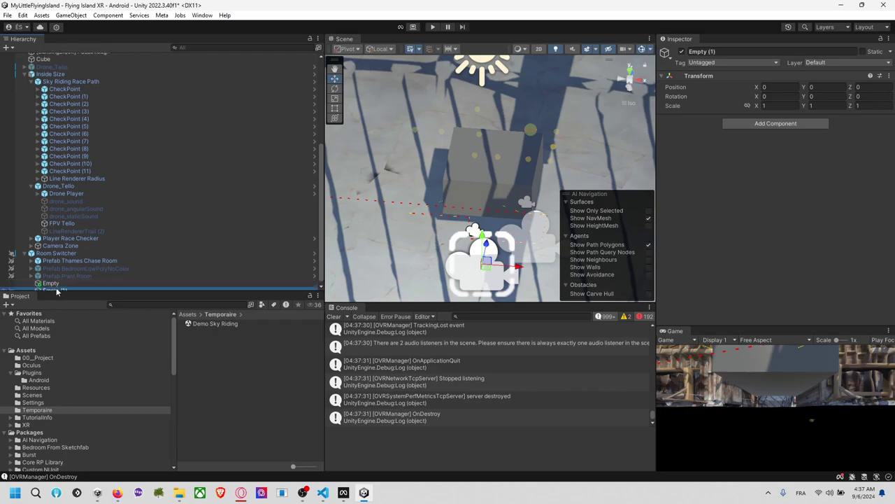
{"action": "key", "text": "ctrl+d"}
{"action": "left_click_drag", "start_coordinate": [62, 271], "coordinate": [78, 260]}
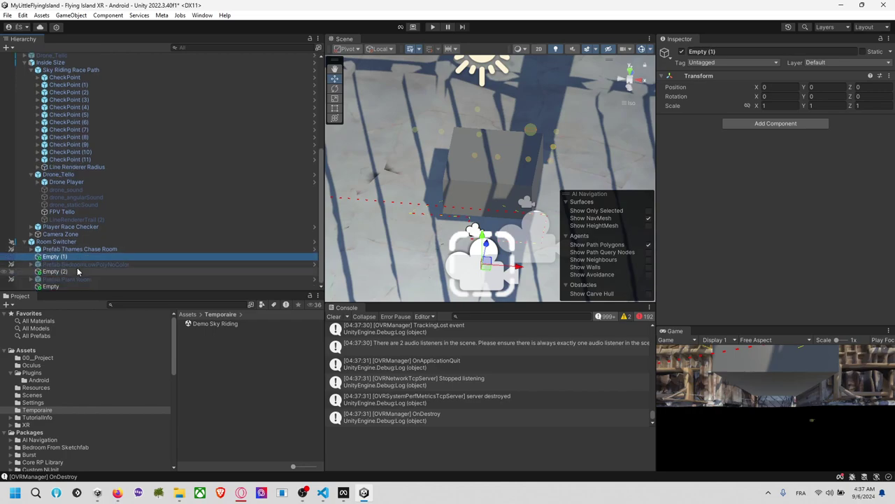
Try to add Empty (1), Empty (2) and Empty to Room Switcher's Room In Scene list.
{"action": "left_click", "coordinate": [78, 243]}
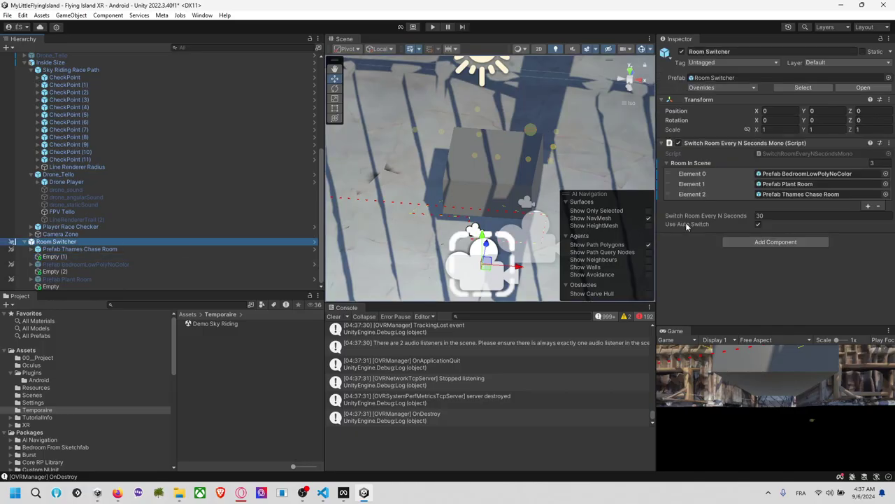
{"action": "left_click_drag", "start_coordinate": [231, 244], "coordinate": [691, 162]}
{"action": "left_click_drag", "start_coordinate": [82, 288], "coordinate": [741, 186]}
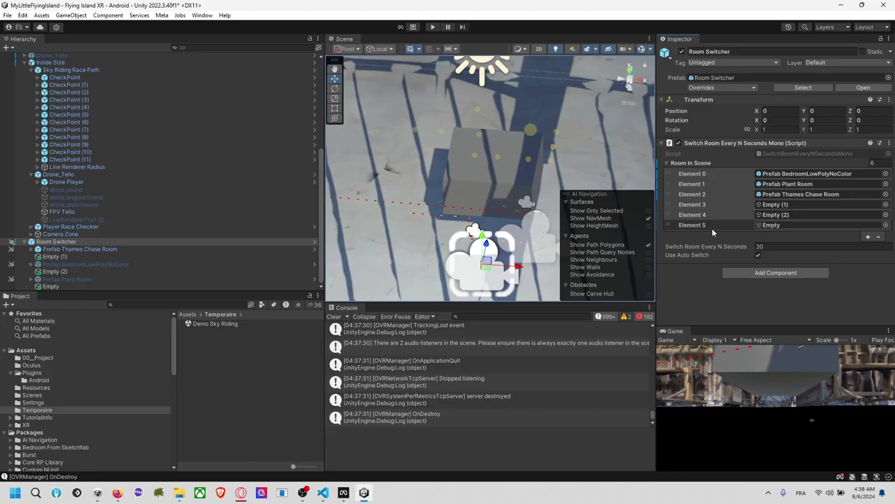
Undo the Room In Scene additions and remove the duplicates, keeping only the original Empty under Room Switcher.
{"action": "key", "text": "ctrl+z"}
{"action": "key", "text": "ctrl+z"}
{"action": "key", "text": "ctrl+z"}
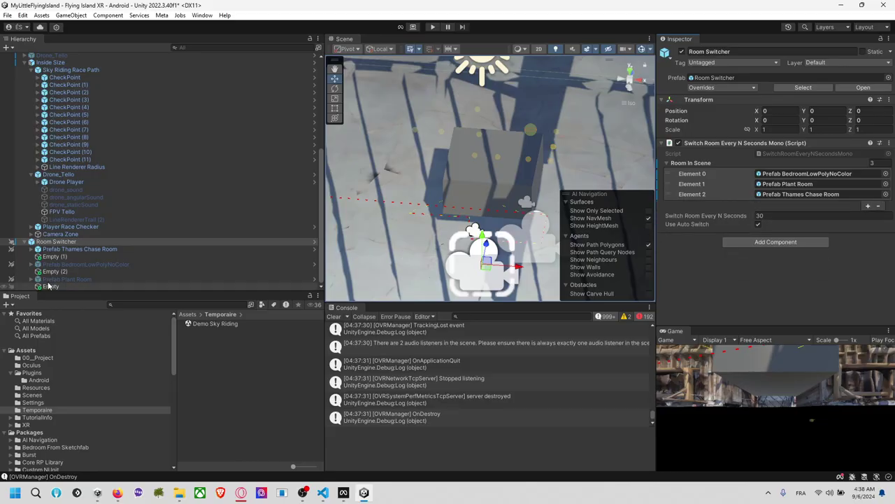
{"action": "key", "text": "ctrl+z"}
{"action": "key", "text": "ctrl+z"}
{"action": "key", "text": "ctrl+z"}
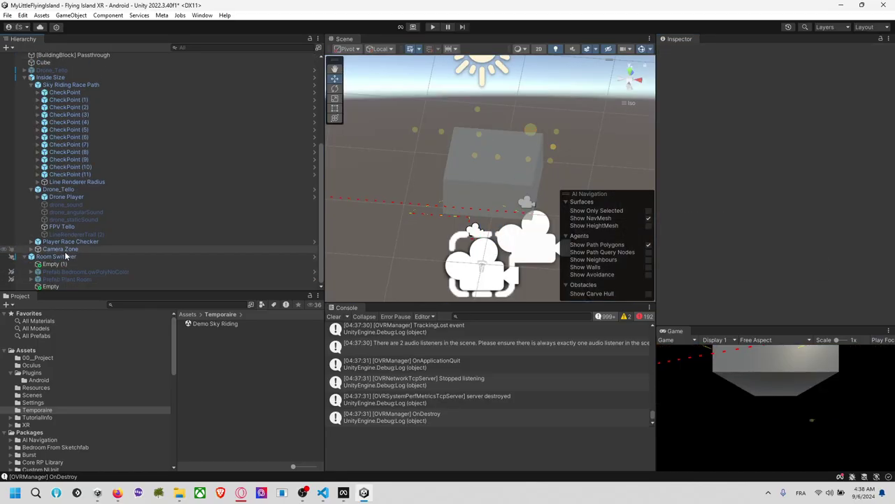
{"action": "key", "text": "ctrl+y"}
{"action": "left_click", "coordinate": [60, 272]}
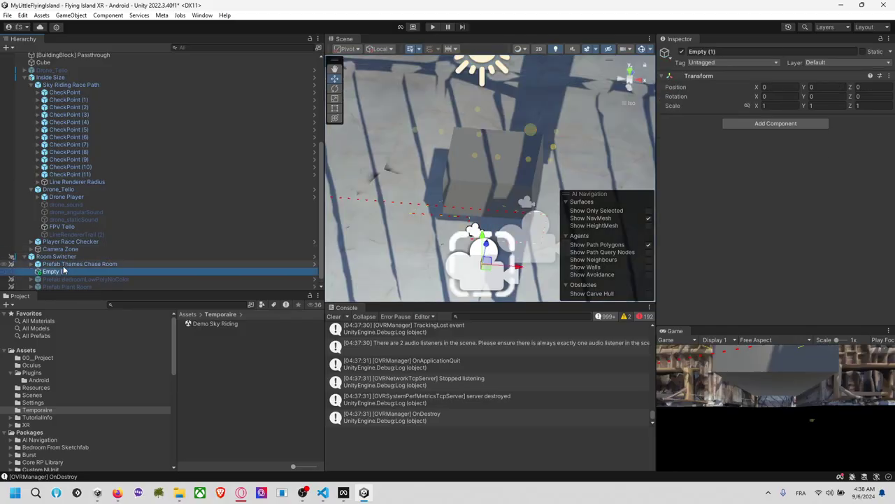
{"action": "left_click", "coordinate": [65, 263]}
Add Empty twice to Room Switcher's Room In Scene list and reorder it so Empty occupies Elements 1 and 3, between the rooms.
{"action": "left_click", "coordinate": [84, 256]}
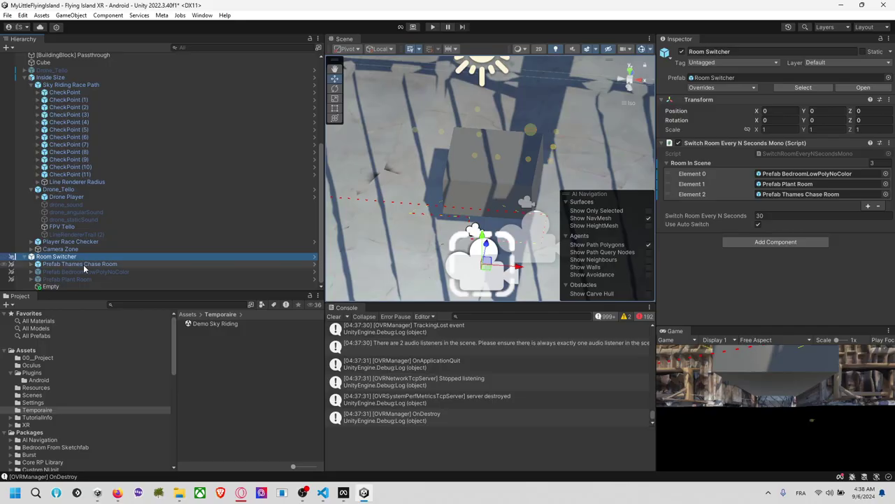
{"action": "left_click_drag", "start_coordinate": [61, 285], "coordinate": [693, 165]}
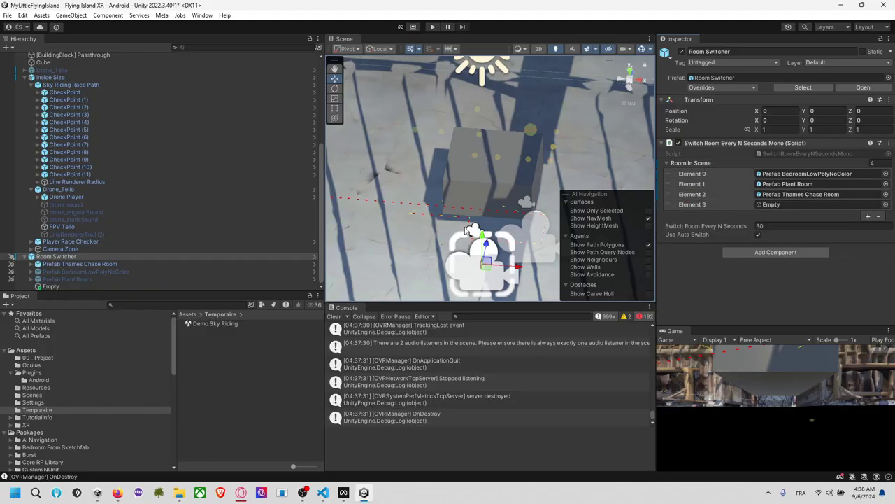
{"action": "left_click_drag", "start_coordinate": [75, 287], "coordinate": [699, 167]}
{"action": "left_click_drag", "start_coordinate": [696, 214], "coordinate": [711, 190]}
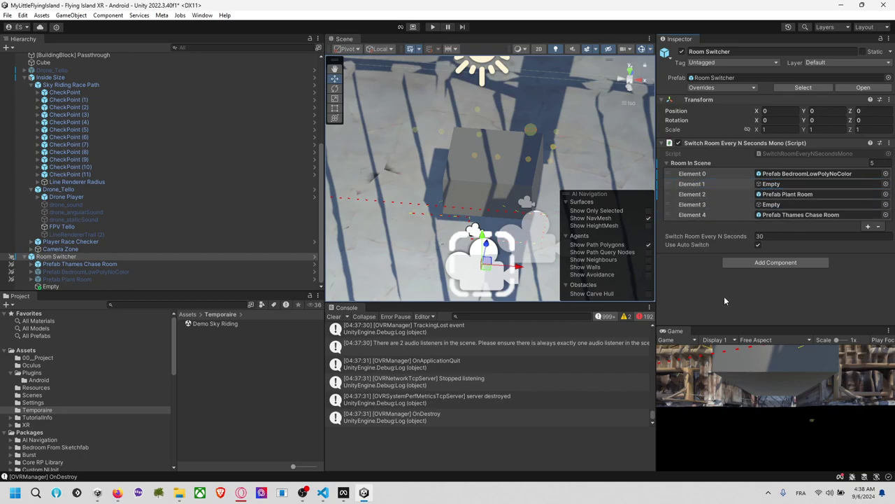
Set Switch Room Every N Seconds to 15 on Room Switcher and clear the console.
{"action": "left_click", "coordinate": [775, 241]}
{"action": "type", "text": "15"}
{"action": "key", "text": "Return"}
{"action": "left_click", "coordinate": [333, 317]}
Open the Player settings from the Android build settings and review the product name and rendering options.
{"action": "left_click", "coordinate": [9, 15]}
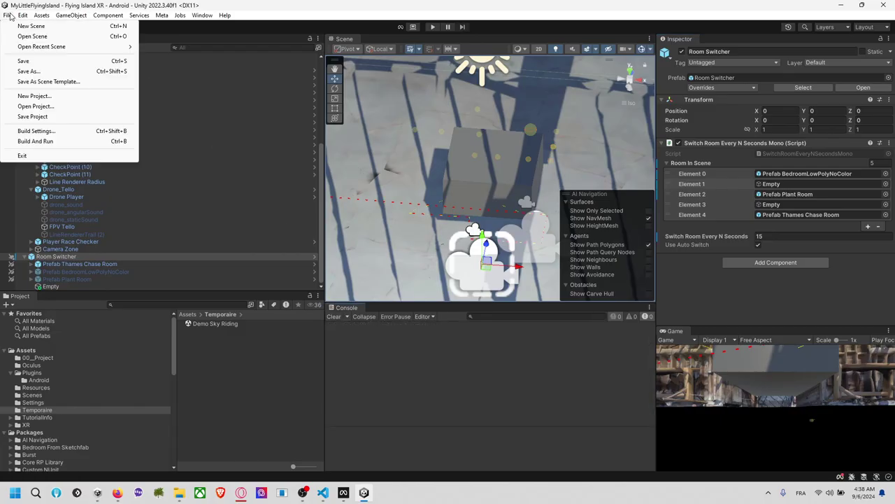
{"action": "left_click", "coordinate": [60, 130]}
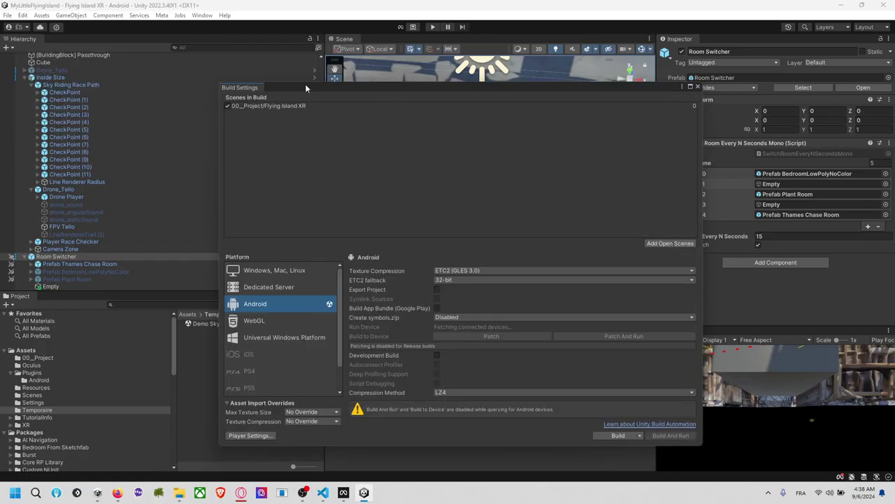
{"action": "left_click", "coordinate": [252, 435]}
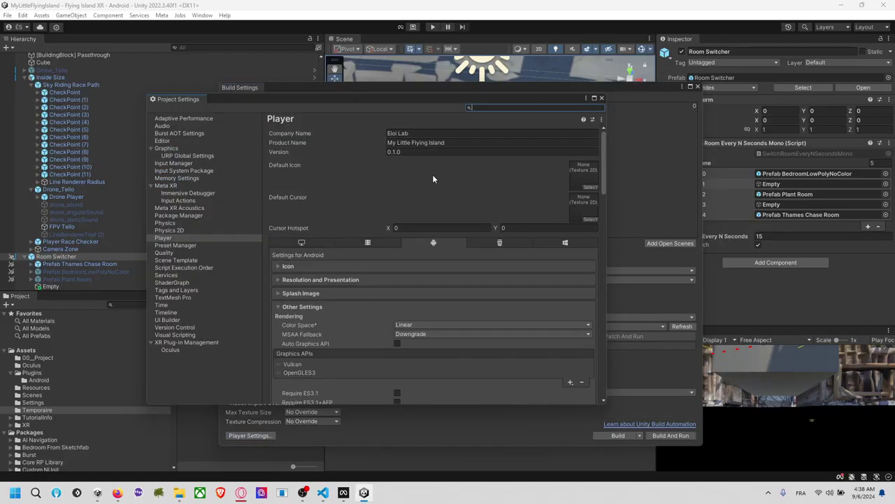
{"action": "scroll", "coordinate": [437, 176], "scroll_direction": "down", "scroll_amount": 5}
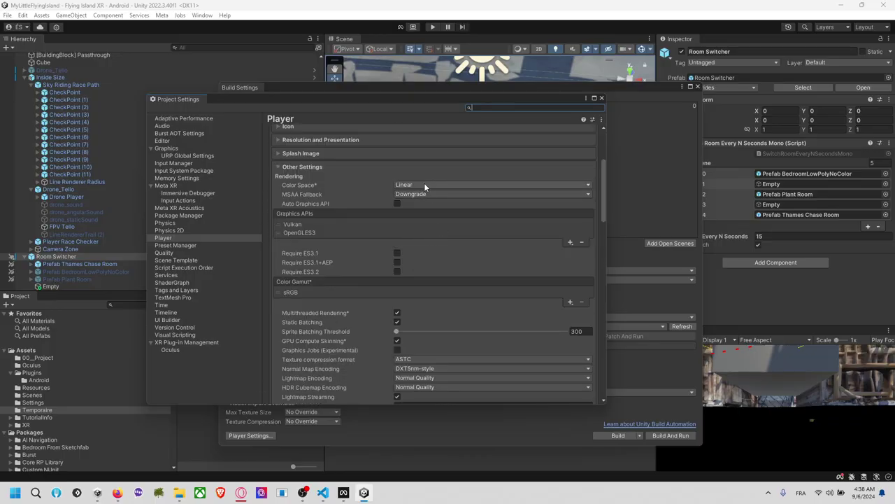
{"action": "scroll", "coordinate": [436, 168], "scroll_direction": "up", "scroll_amount": 5}
{"action": "left_click", "coordinate": [458, 142]}
{"action": "left_click", "coordinate": [459, 142]}
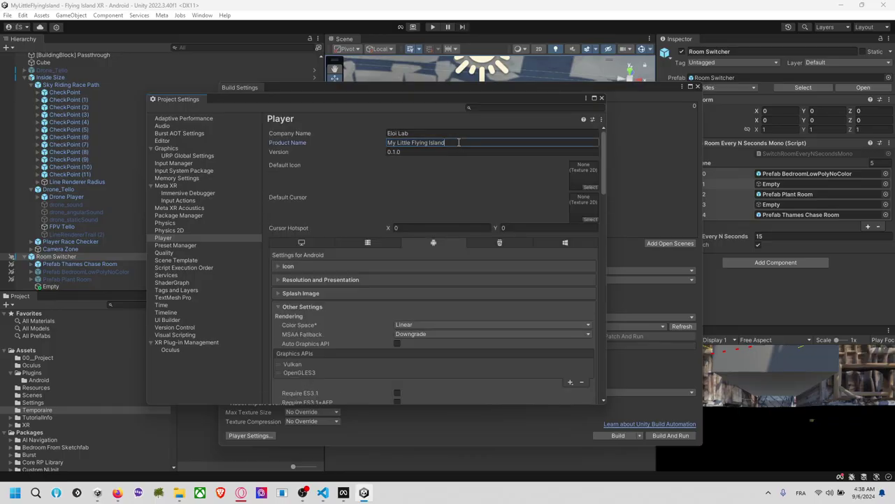
Set the Android Target API Level to Automatic (highest installed) and check the target architectures.
{"action": "scroll", "coordinate": [401, 204], "scroll_direction": "down", "scroll_amount": 10}
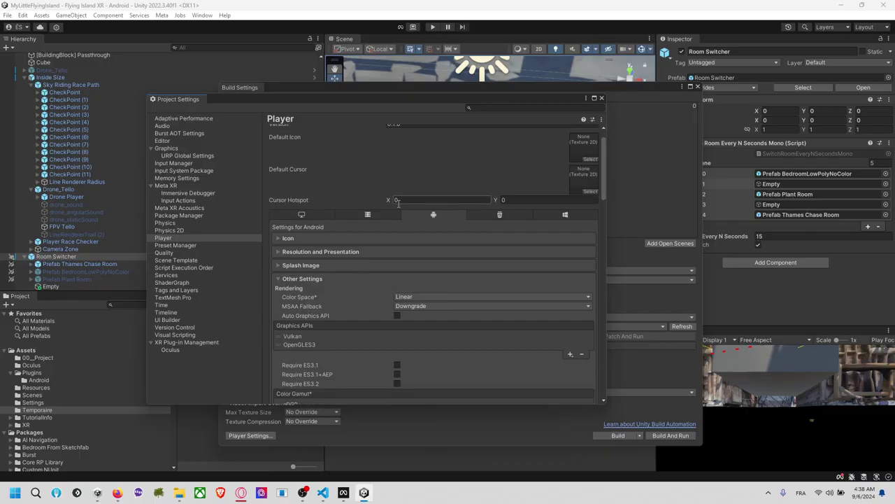
{"action": "scroll", "coordinate": [402, 260], "scroll_direction": "down", "scroll_amount": 8}
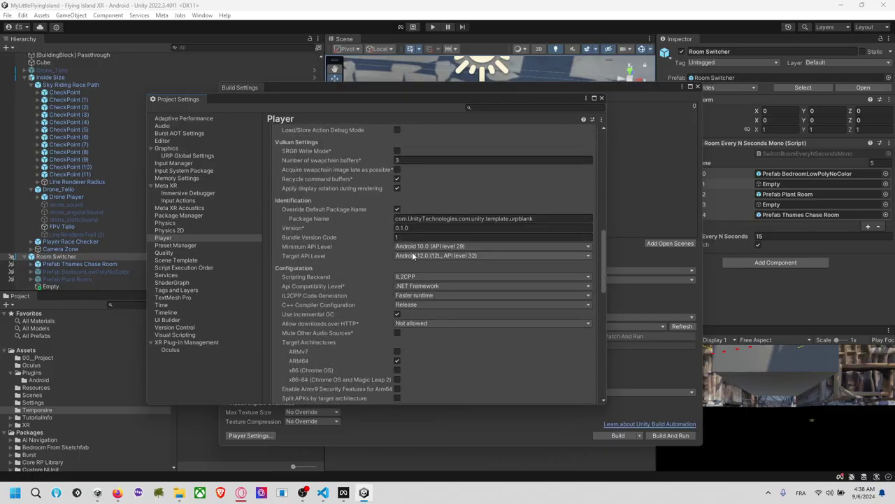
{"action": "left_click", "coordinate": [453, 255]}
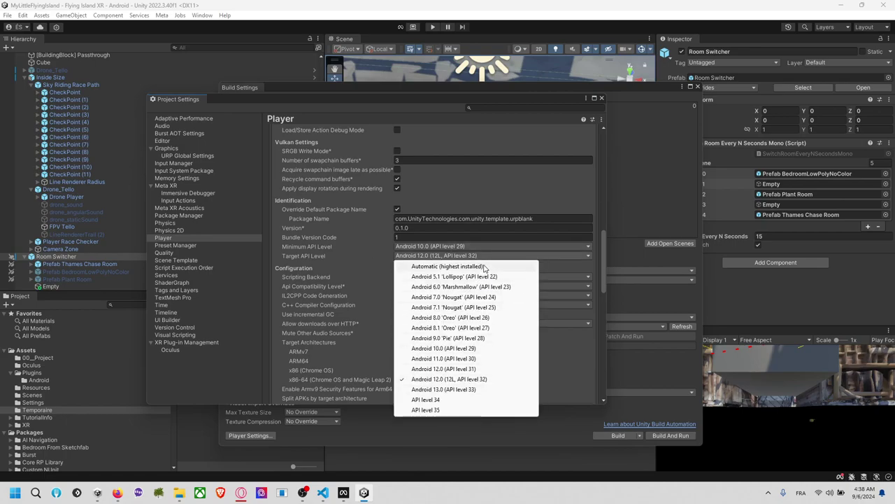
{"action": "left_click", "coordinate": [482, 266]}
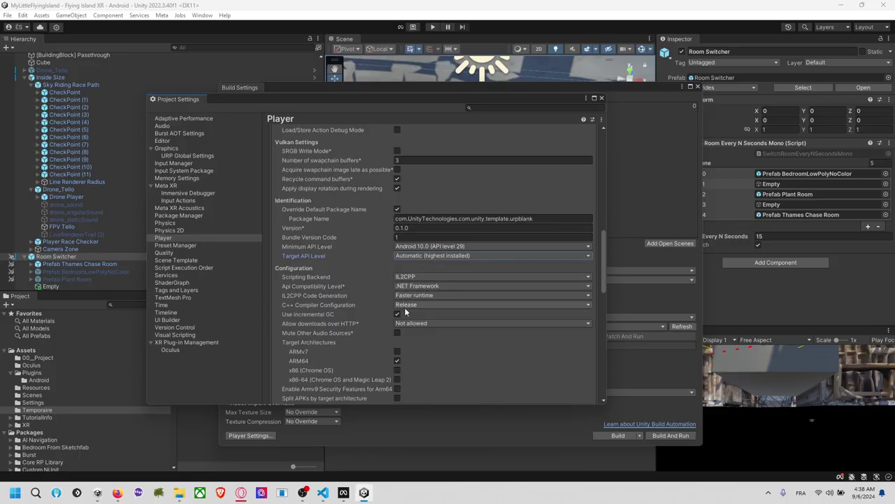
{"action": "scroll", "coordinate": [406, 308], "scroll_direction": "down", "scroll_amount": 4}
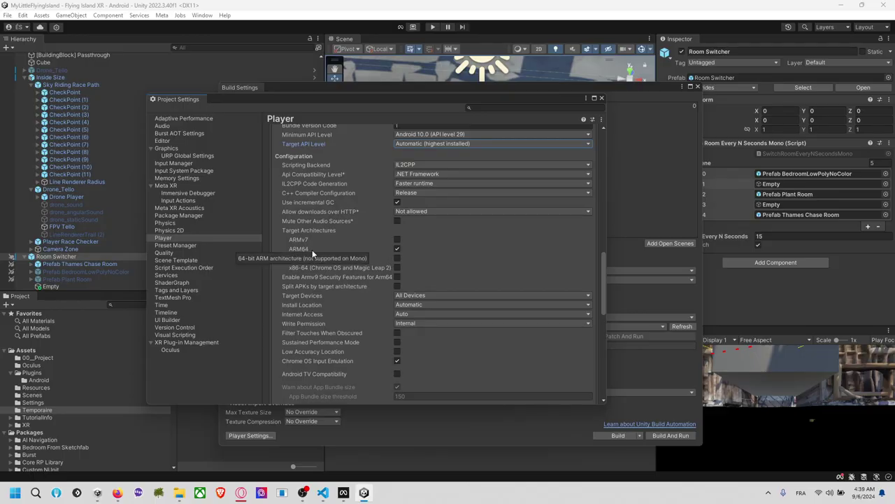
Review the remaining Android Player settings down to Publishing Settings, and close the Project Settings.
{"action": "scroll", "coordinate": [423, 249], "scroll_direction": "down", "scroll_amount": 8}
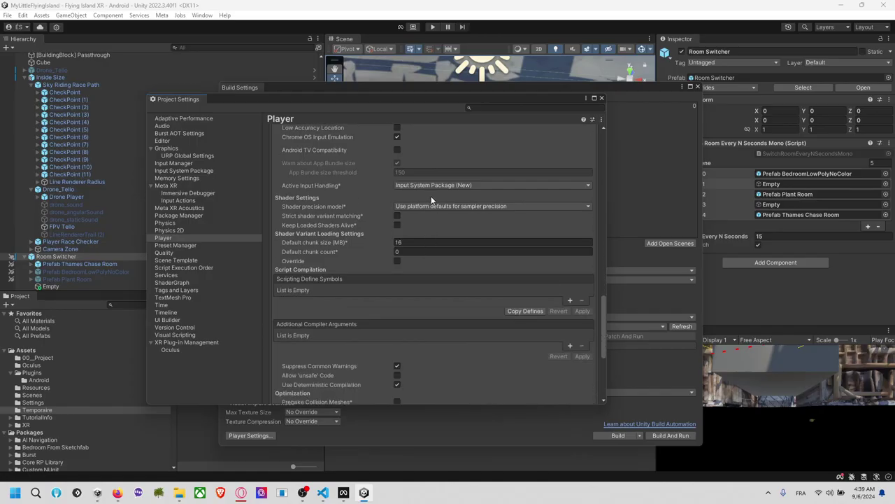
{"action": "scroll", "coordinate": [416, 218], "scroll_direction": "down", "scroll_amount": 7}
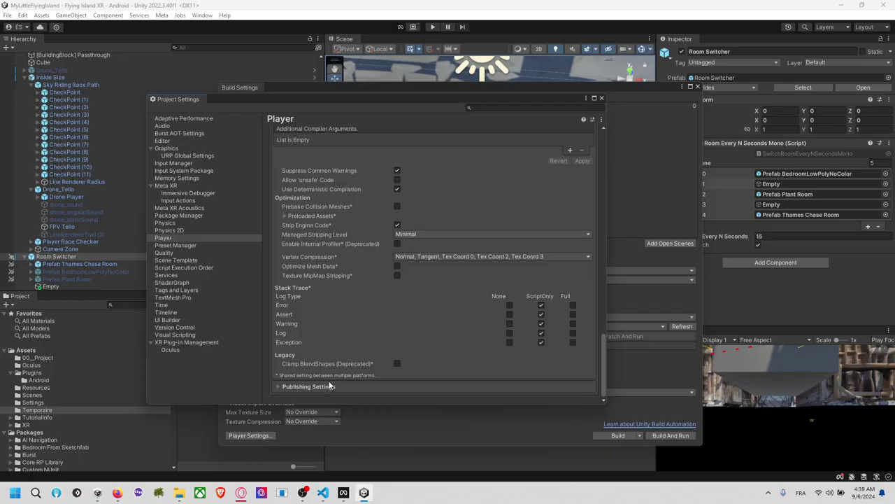
{"action": "left_click", "coordinate": [602, 98]}
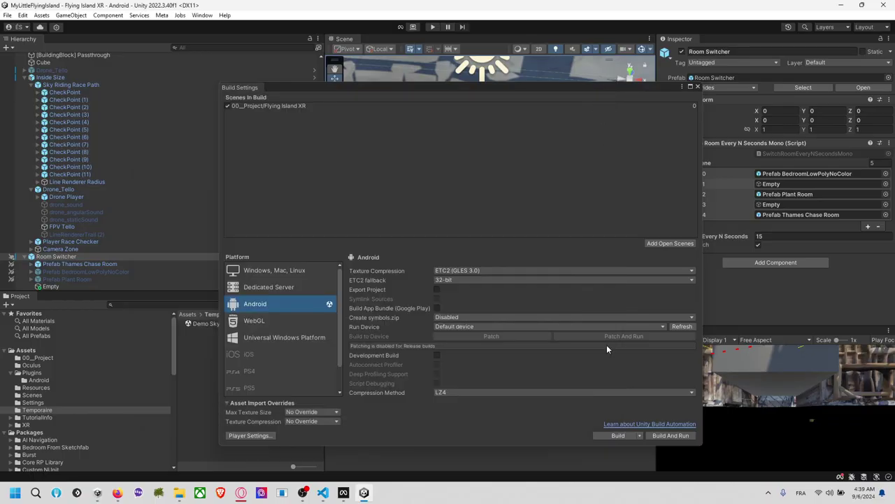
Build and run the Android project, saving the APK as FlyingIslandXR in a new project subfolder named Build.
{"action": "left_click", "coordinate": [670, 435]}
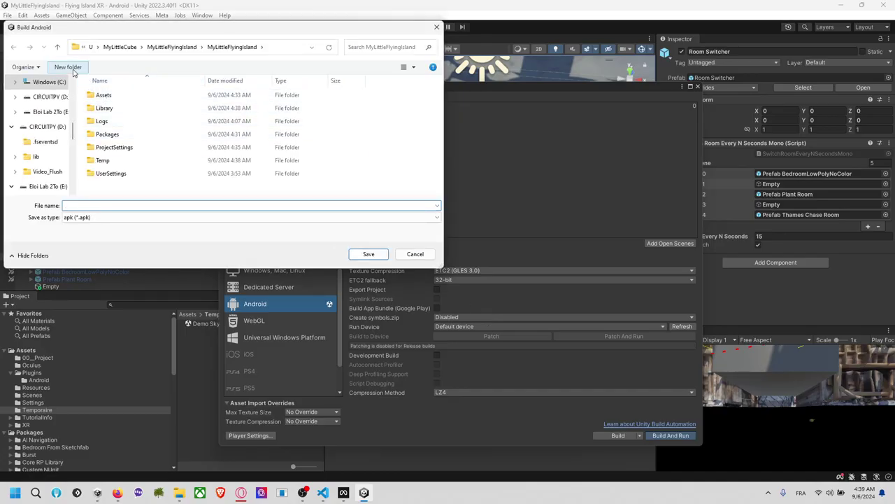
{"action": "left_click", "coordinate": [73, 70]}
{"action": "type", "text": "Build"}
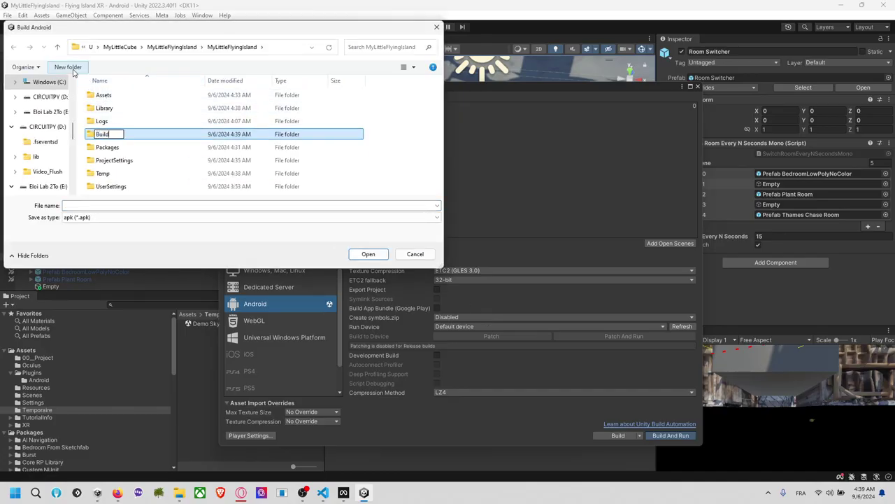
{"action": "key", "text": "Return"}
{"action": "double_click", "coordinate": [128, 109]}
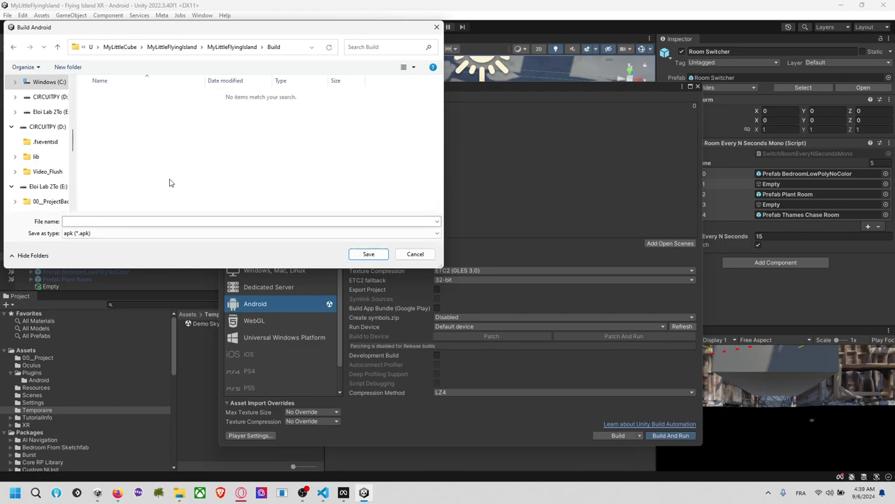
{"action": "left_click", "coordinate": [196, 220]}
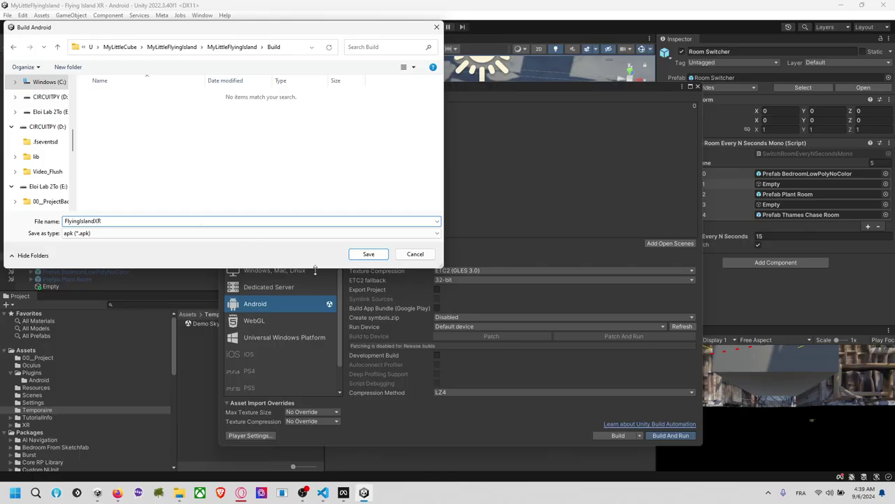
{"action": "left_click", "coordinate": [369, 254]}
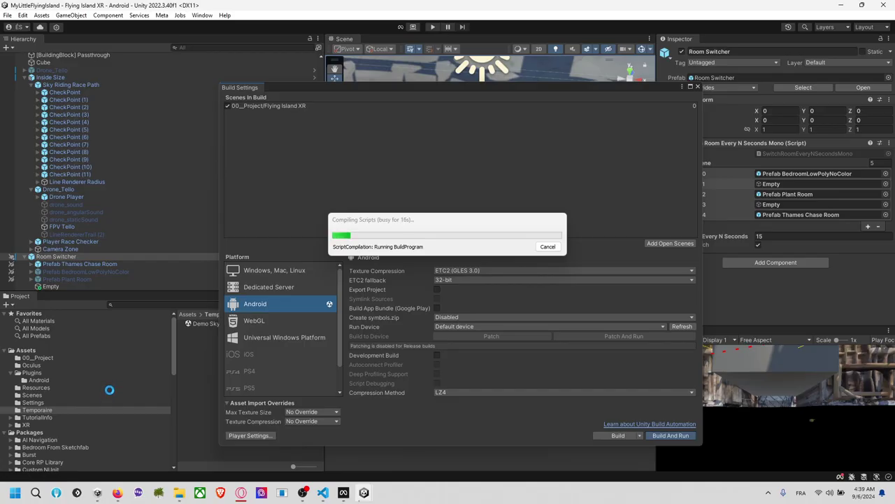
Switch to the GitHub browser window and open the new-repository form from the account's repository list.
{"action": "left_click_drag", "start_coordinate": [425, 221], "coordinate": [318, 138]}
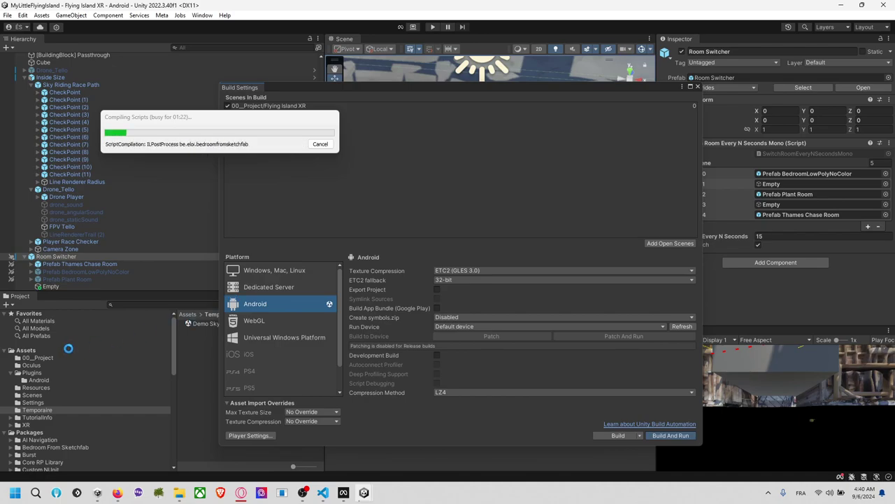
{"action": "mouse_move", "coordinate": [241, 493]}
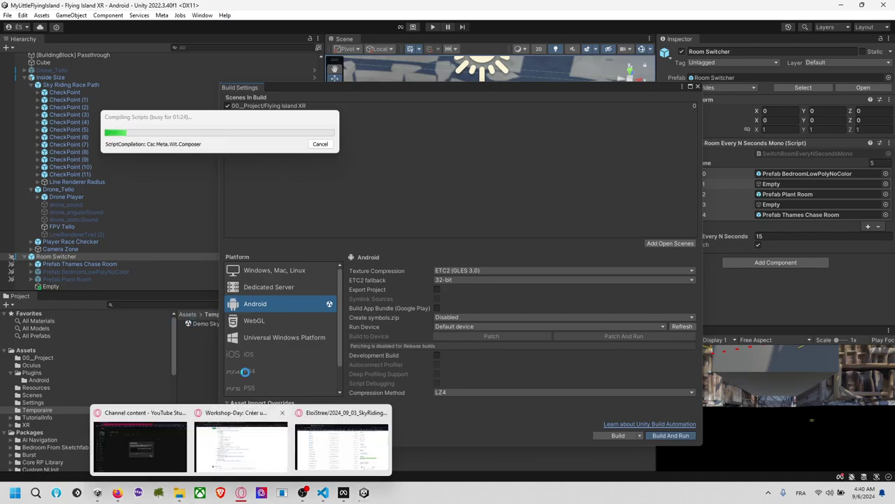
{"action": "left_click", "coordinate": [307, 457]}
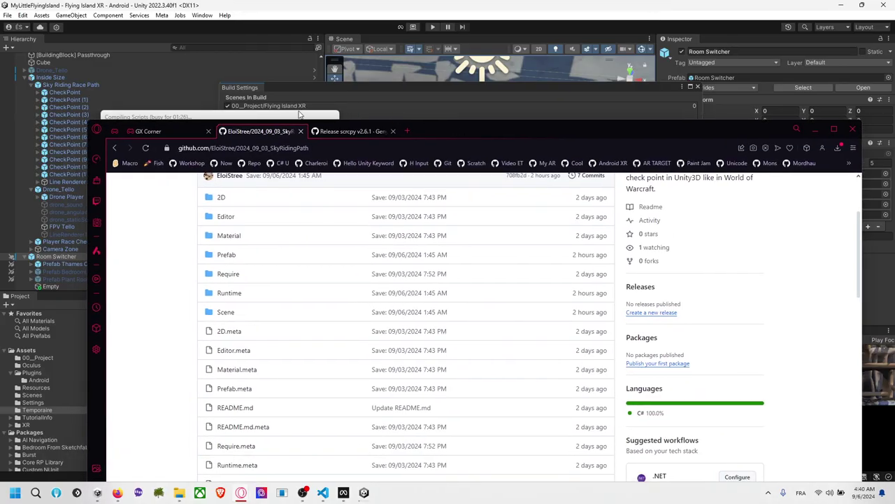
{"action": "left_click_drag", "start_coordinate": [490, 129], "coordinate": [491, 102]}
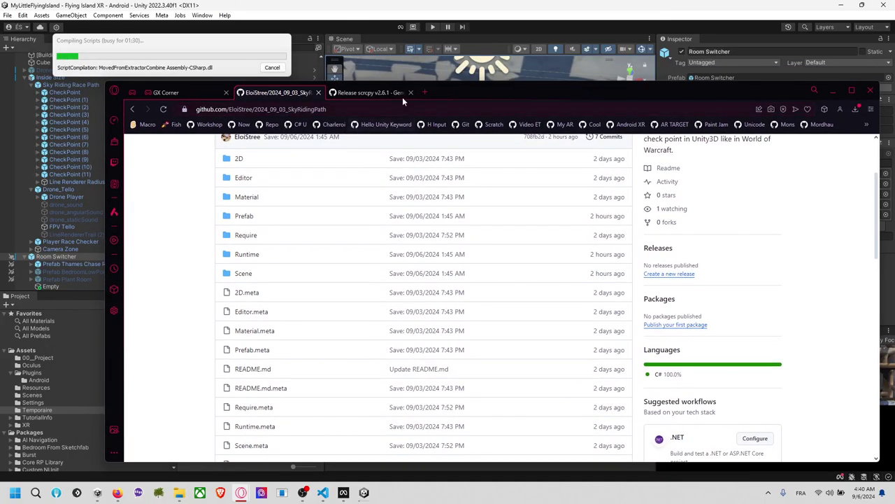
{"action": "scroll", "coordinate": [547, 163], "scroll_direction": "up", "scroll_amount": 2}
{"action": "scroll", "coordinate": [547, 163], "scroll_direction": "up", "scroll_amount": 1}
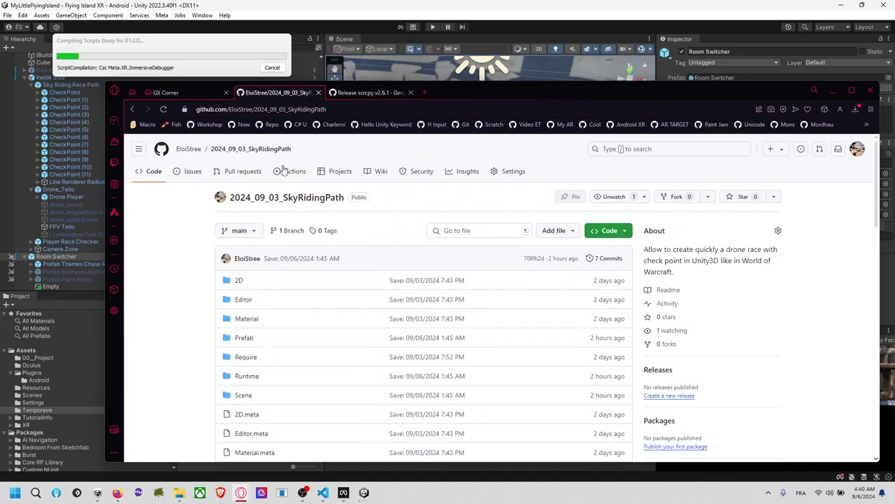
{"action": "left_click", "coordinate": [246, 151]}
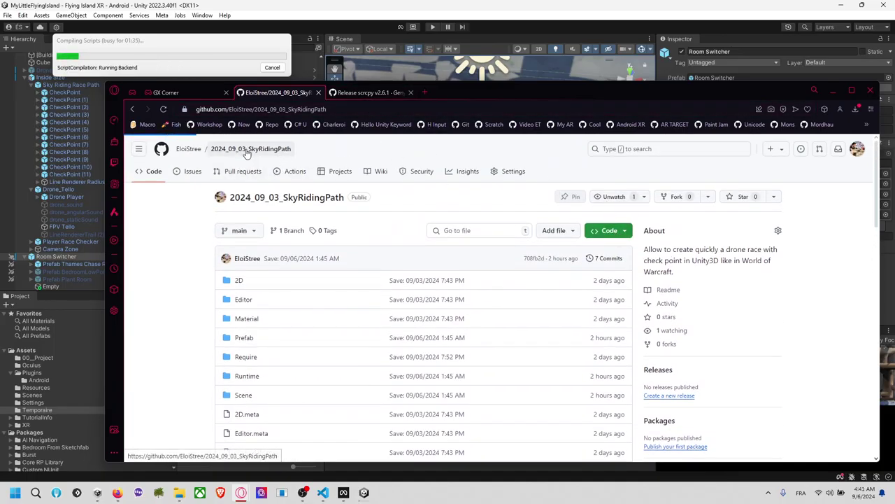
{"action": "left_click", "coordinate": [188, 149]}
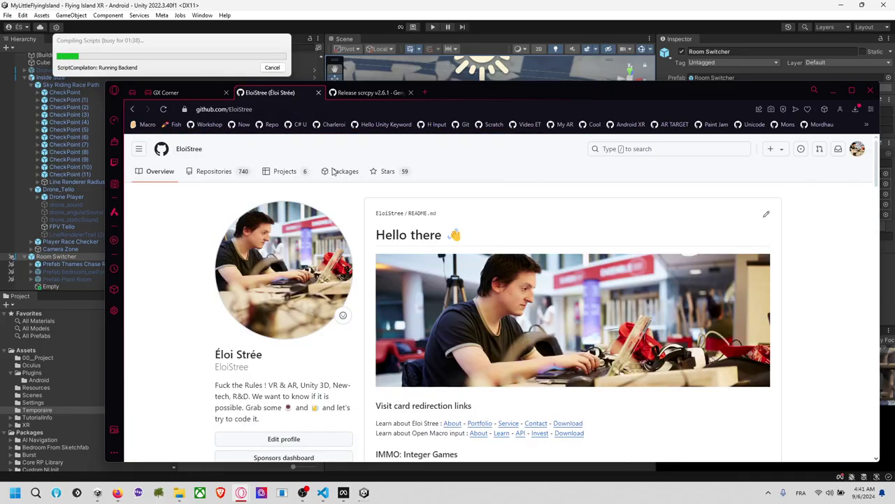
{"action": "left_click", "coordinate": [217, 178]}
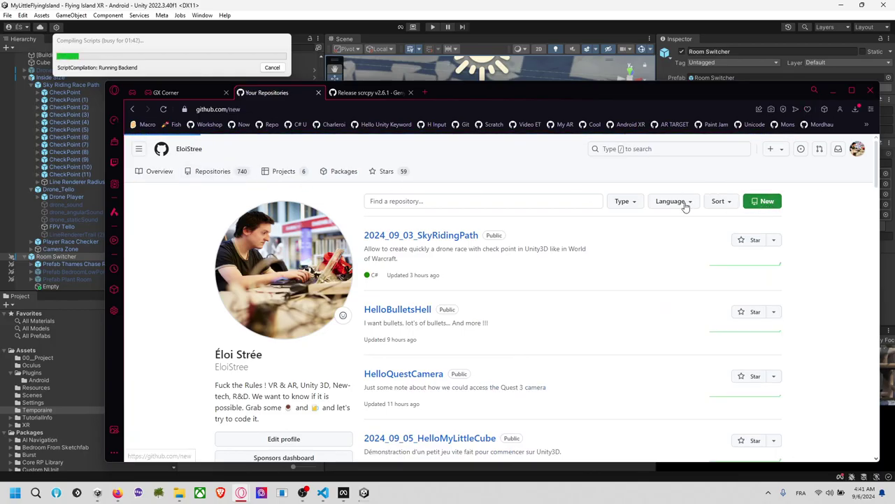
Name the new repository 2024_09_06_FlyingIslandQuest3Start.
{"action": "left_click", "coordinate": [425, 262]}
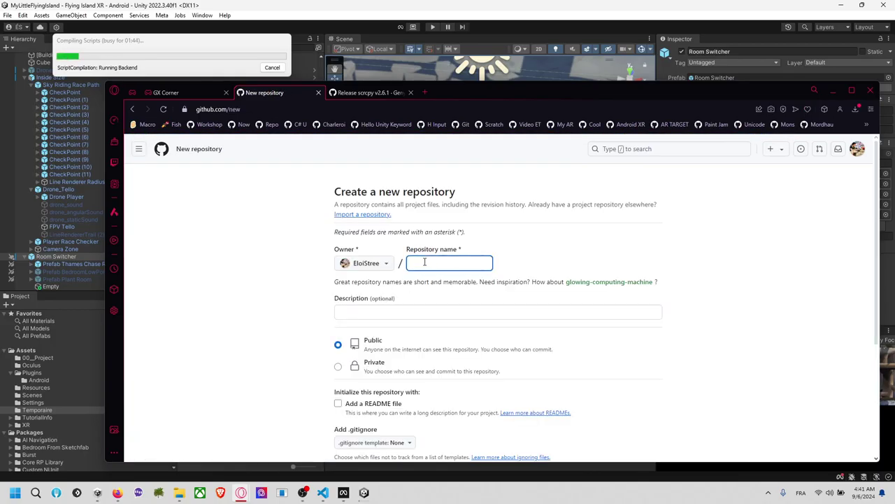
{"action": "type", "text": "2024"}
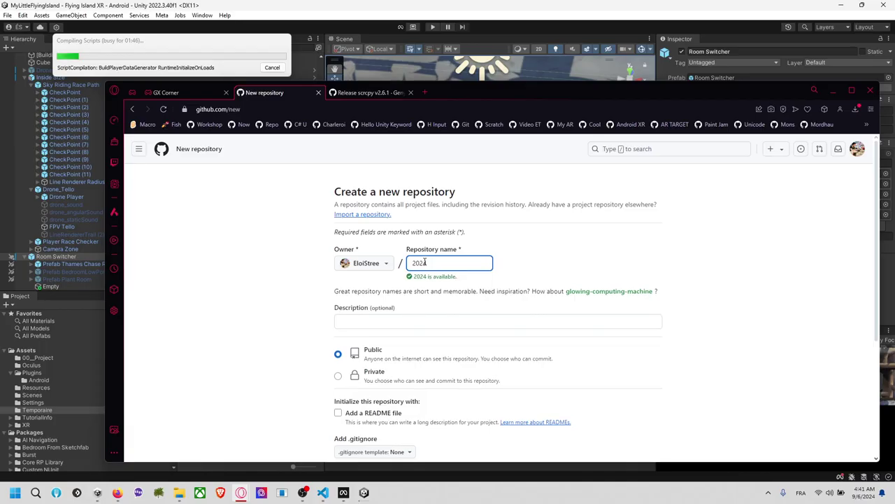
{"action": "type", "text": "_09_06_Flyingis"}
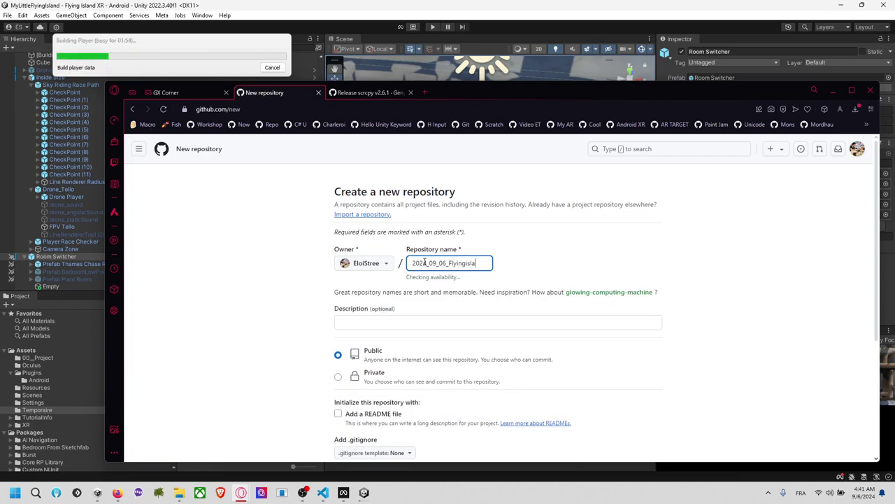
{"action": "type", "text": "landQuest3"}
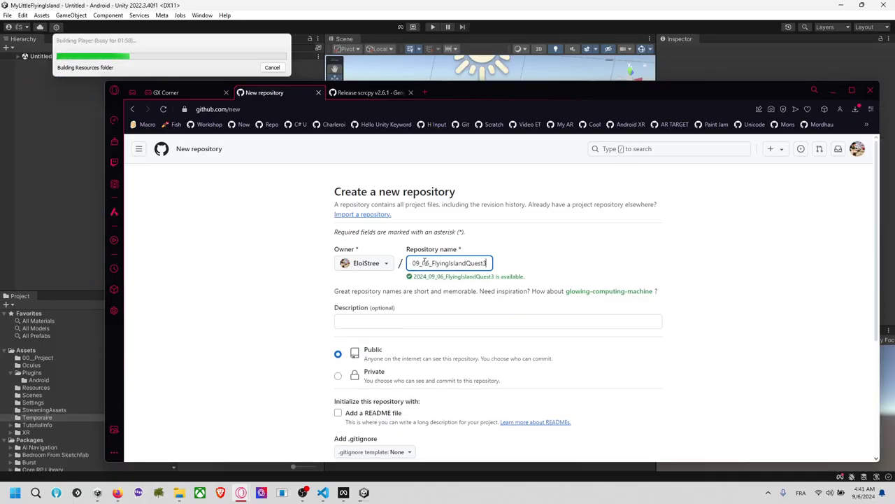
{"action": "type", "text": "Start"}
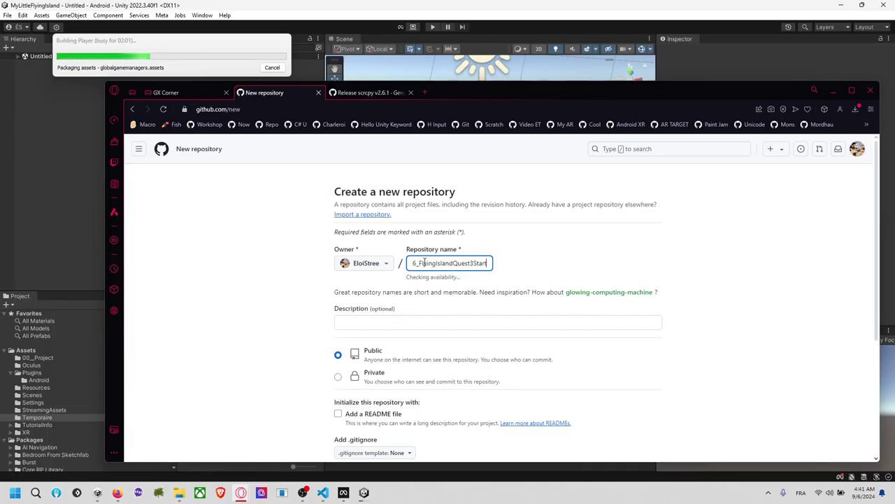
Enter the repository description "Start Unity3D project to work on the Flying Island concept.".
{"action": "key", "text": "Tab"}
{"action": "key", "text": "Tab"}
{"action": "type", "text": "Start Unity3D project to work on"}
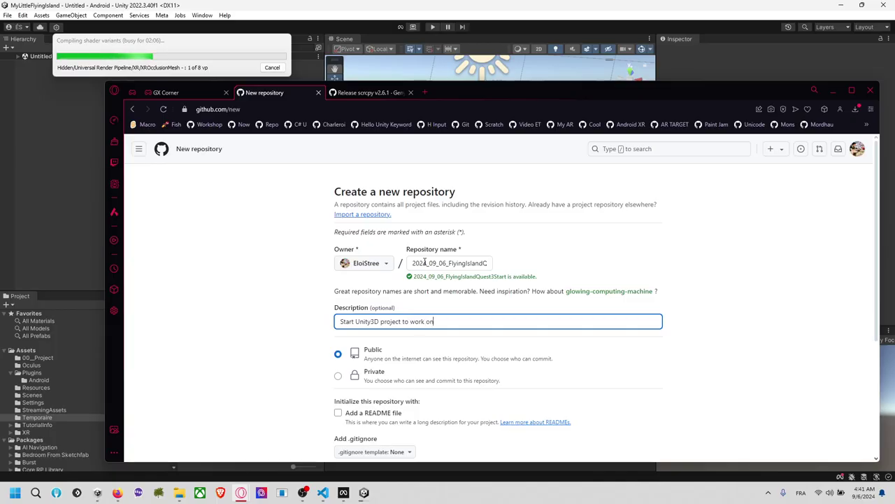
{"action": "type", "text": " the Flying Island"}
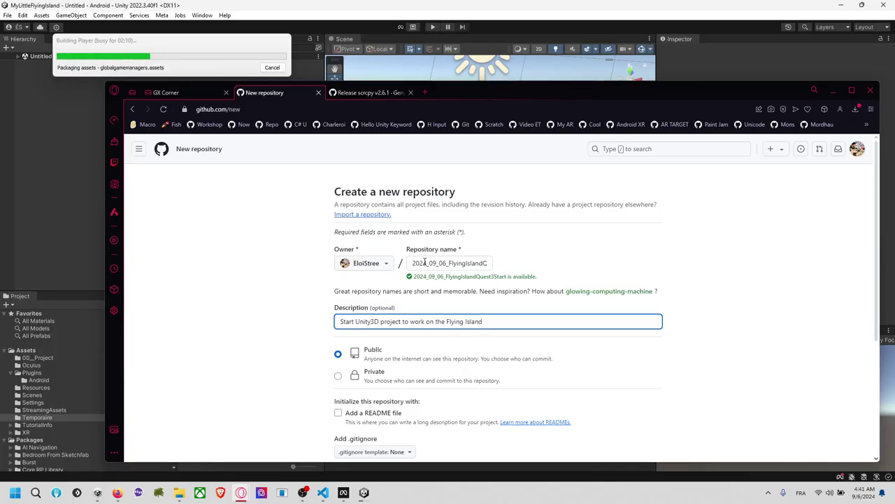
{"action": "type", "text": " concept"}
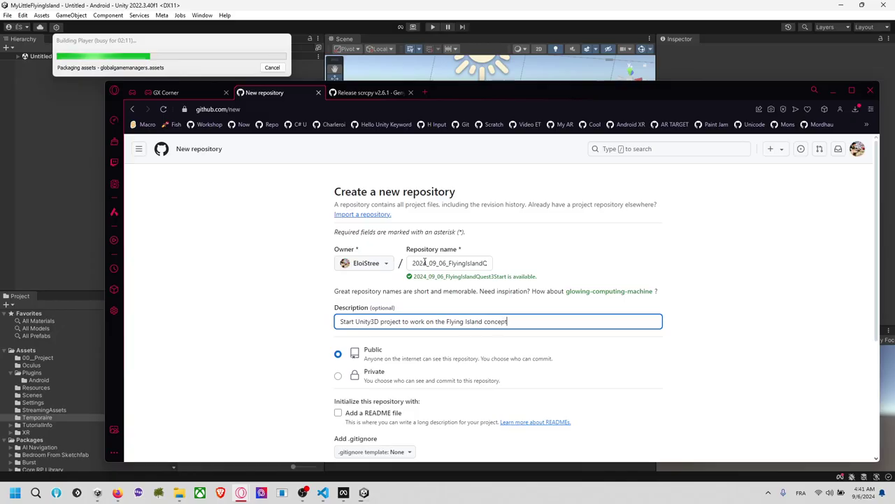
{"action": "type", "text": "."}
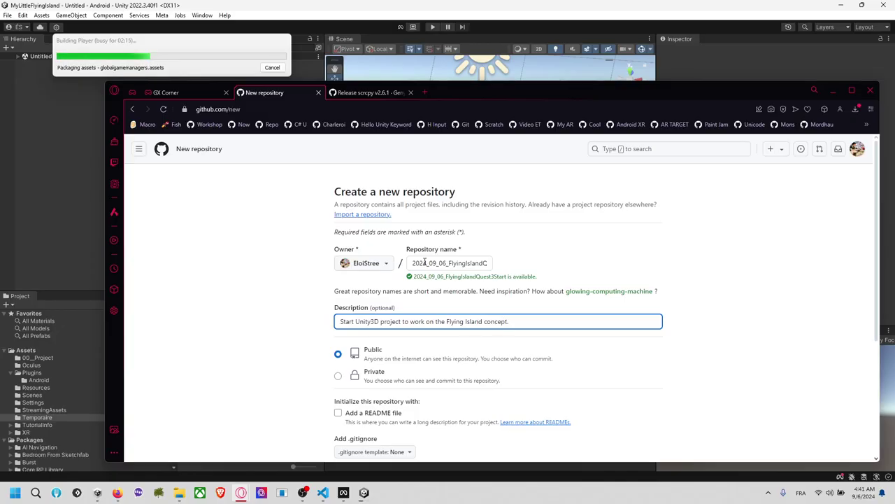
Include a README file and create the public repository.
{"action": "scroll", "coordinate": [354, 376], "scroll_direction": "down", "scroll_amount": 1}
{"action": "left_click", "coordinate": [368, 366]}
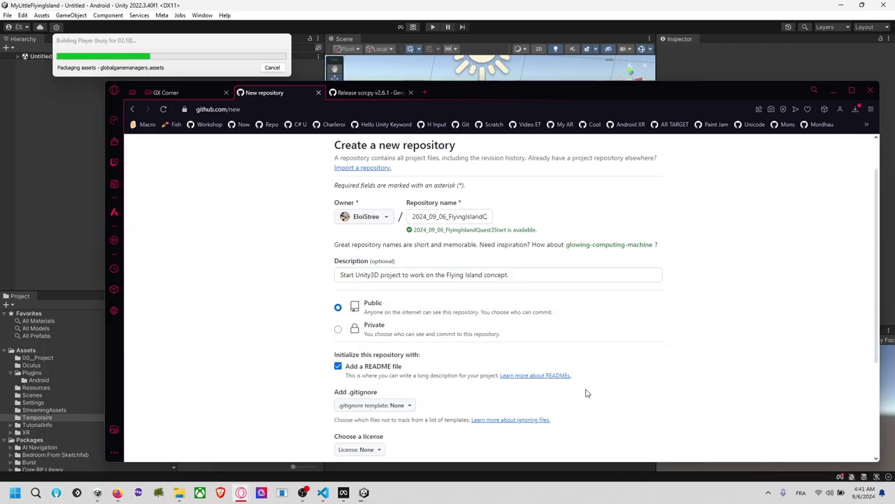
{"action": "scroll", "coordinate": [586, 393], "scroll_direction": "down", "scroll_amount": 3}
{"action": "left_click", "coordinate": [650, 391]}
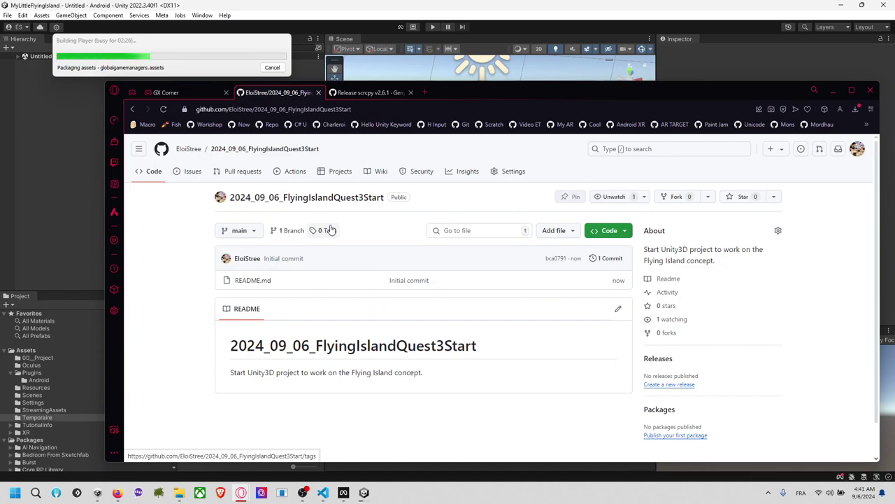
Copy the new repository's HTTPS clone URL and open the inner MyLittleFlyingIsland project folder in File Explorer.
{"action": "left_click", "coordinate": [618, 237]}
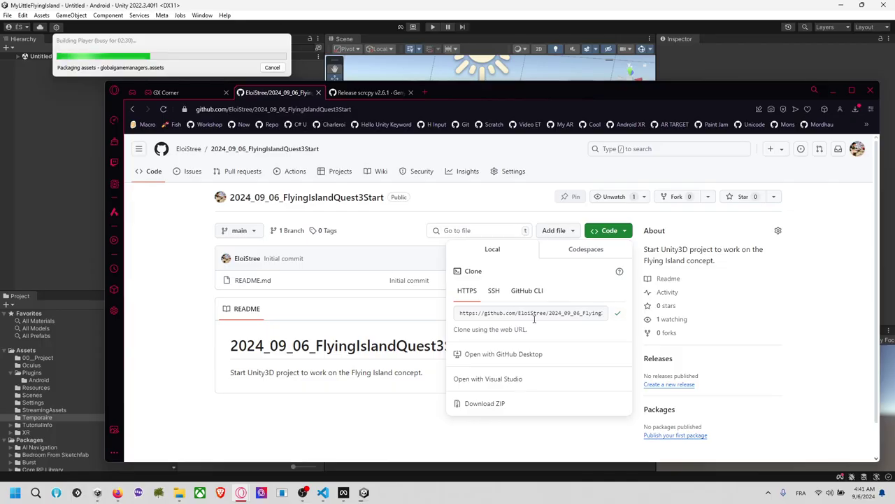
{"action": "left_click", "coordinate": [179, 492]}
{"action": "left_click_drag", "start_coordinate": [414, 36], "coordinate": [424, 143]}
{"action": "left_click", "coordinate": [438, 155]}
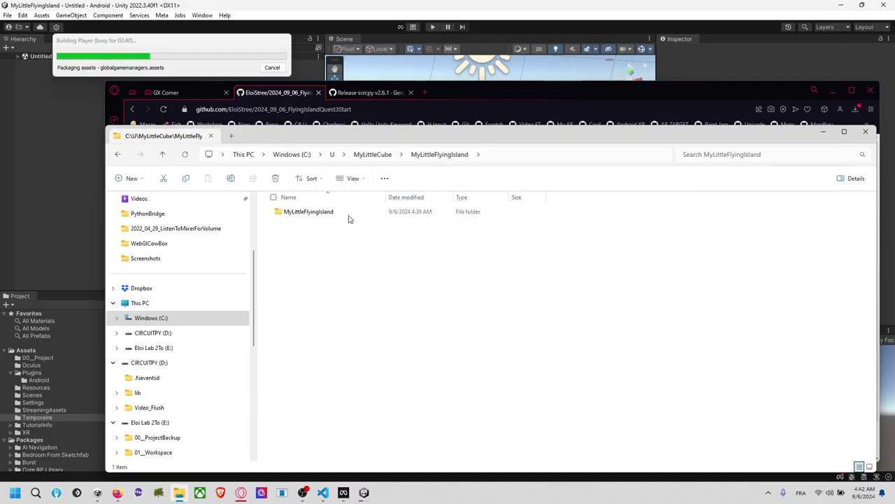
{"action": "double_click", "coordinate": [340, 213]}
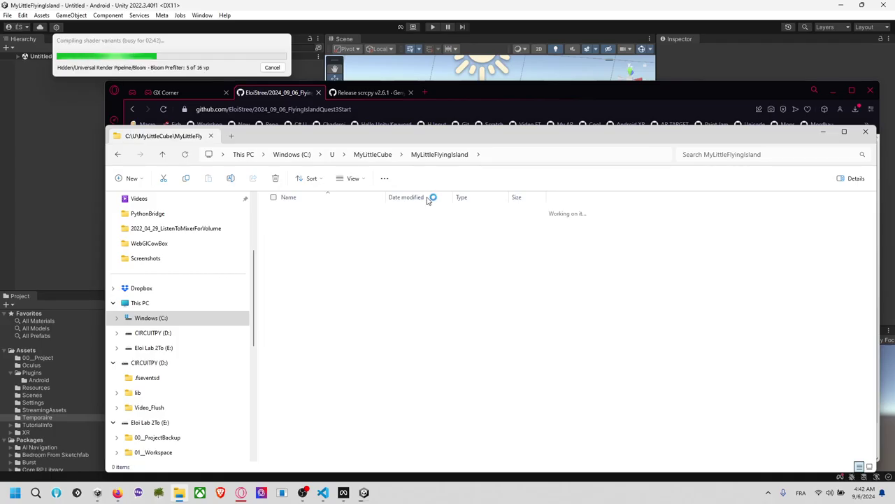
Launch a command prompt from the MyLittleFlyingIsland project folder using cmd.
{"action": "left_click", "coordinate": [597, 155]}
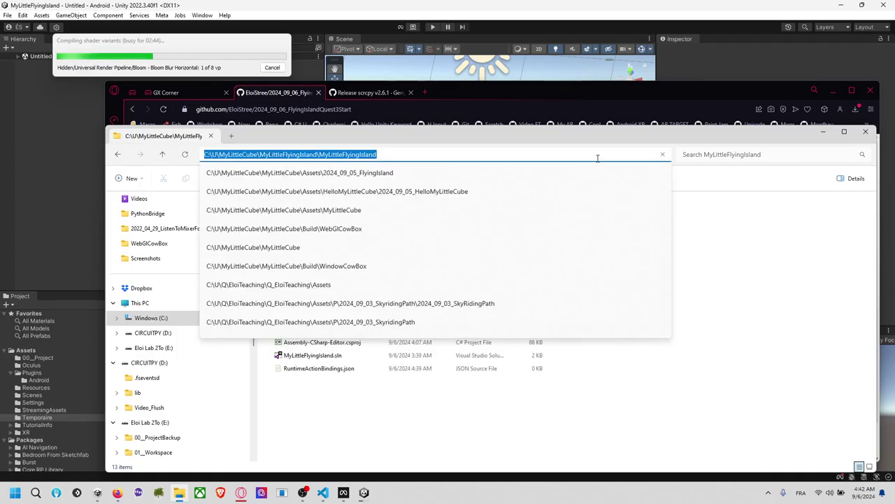
{"action": "type", "text": "cmd"}
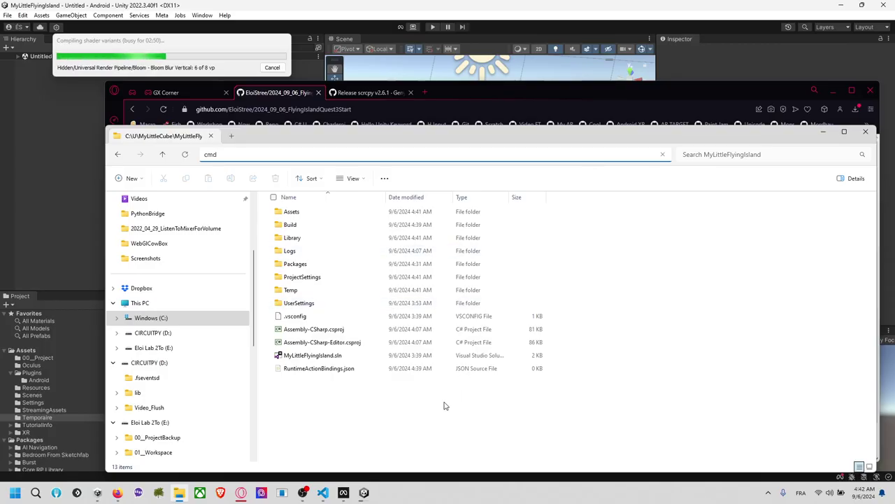
{"action": "key", "text": "Return"}
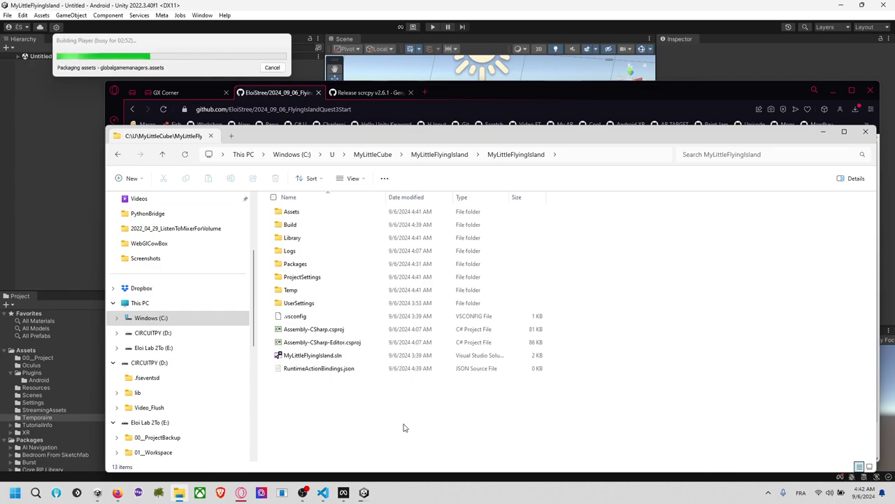
{"action": "left_click", "coordinate": [617, 155]}
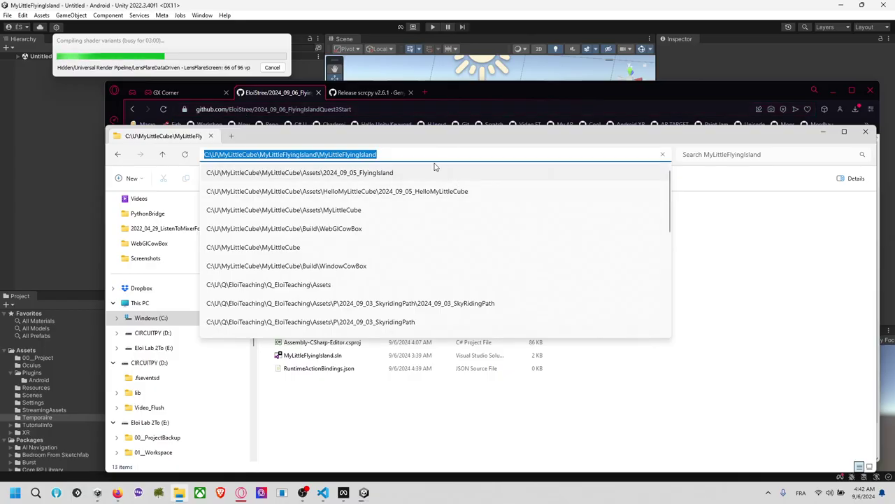
{"action": "left_click", "coordinate": [452, 144]}
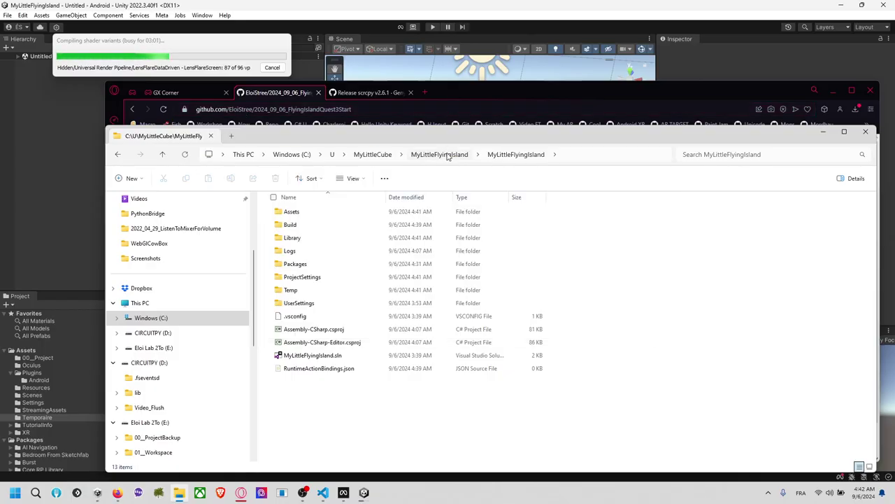
Open a terminal in the inner MyLittleFlyingIsland folder and git clone the 2024_09_06_FlyingIslandQuest3Start repository from its HTTPS URL.
{"action": "right_click", "coordinate": [368, 406]}
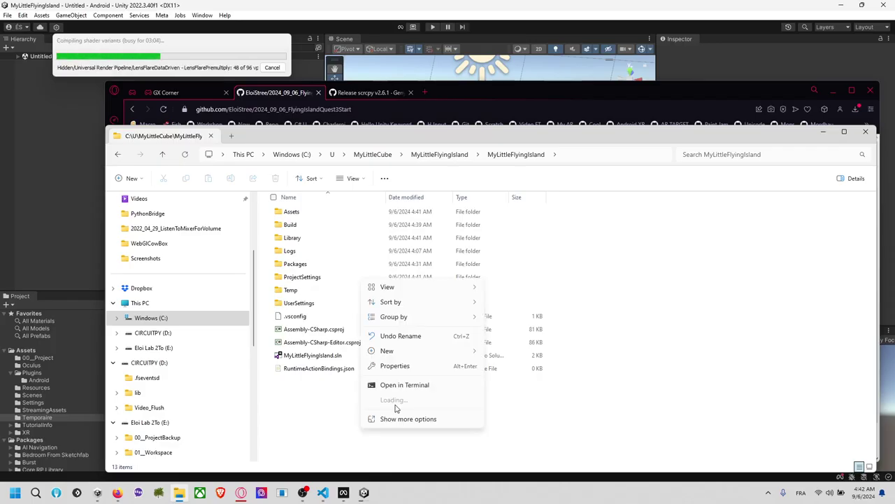
{"action": "left_click", "coordinate": [413, 387]}
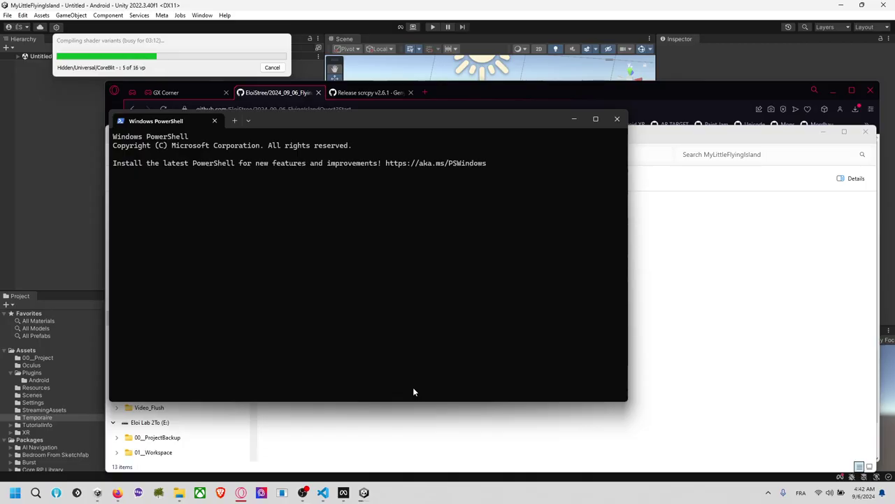
{"action": "type", "text": "git "}
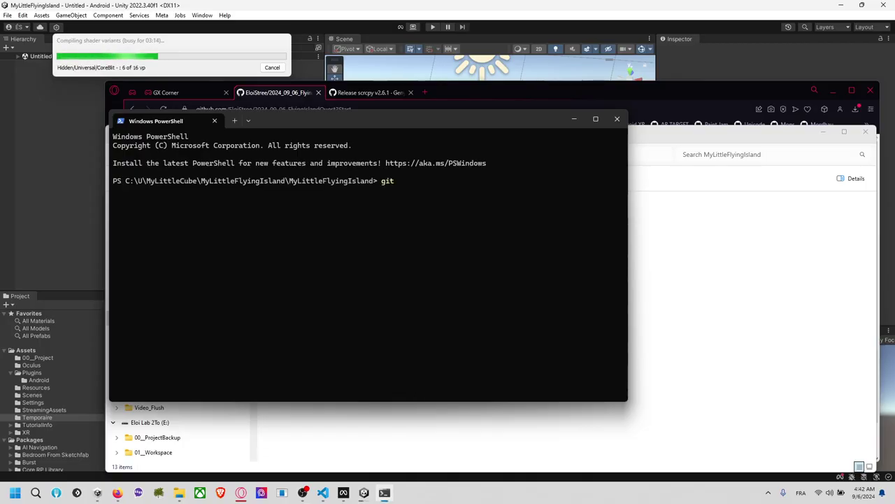
{"action": "type", "text": "clone htt"}
{"action": "type", "text": "ps://github.com/EloiStree/2024_09_06_FlyingIslandQuest3Start.git"}
{"action": "key", "text": "Return"}
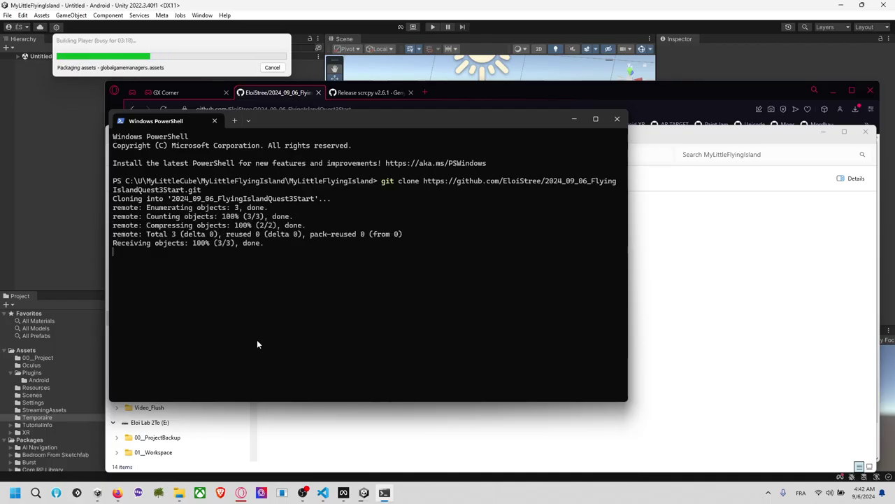
Open the cloned 2024_09_06_FlyingIslandQuest3Start folder in File Explorer and check that hidden items are shown.
{"action": "left_click", "coordinate": [415, 454]}
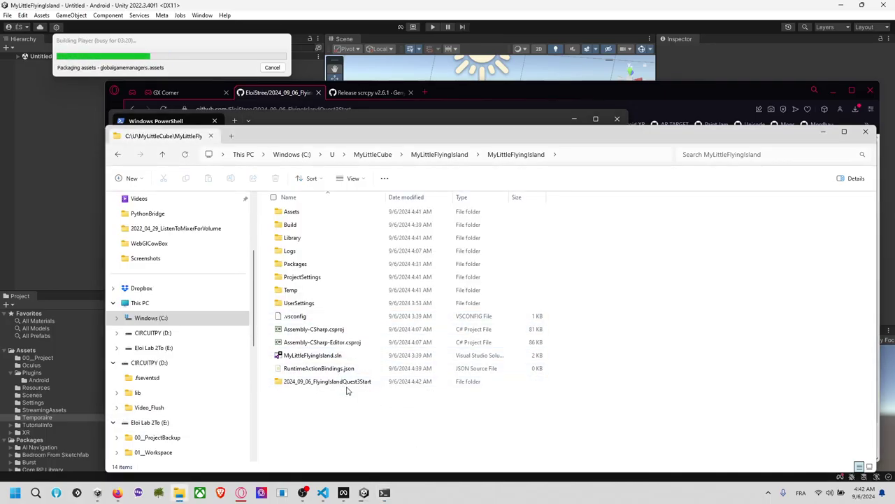
{"action": "double_click", "coordinate": [350, 382]}
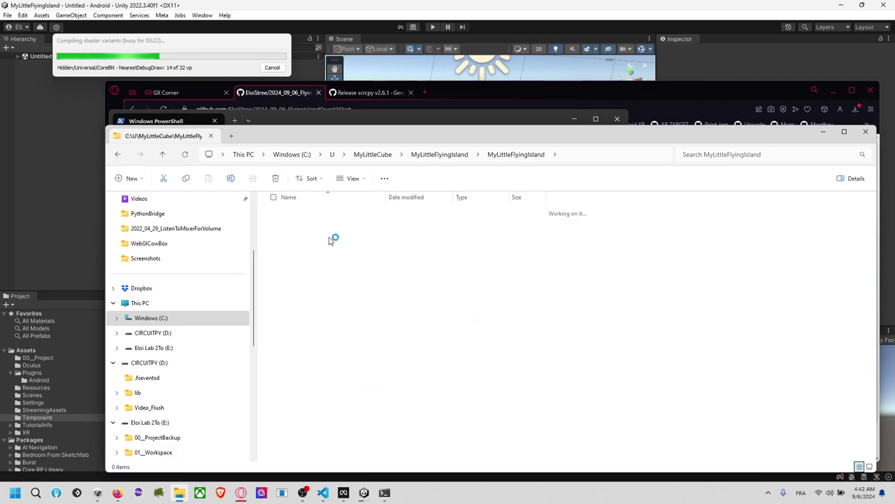
{"action": "left_click", "coordinate": [352, 179]}
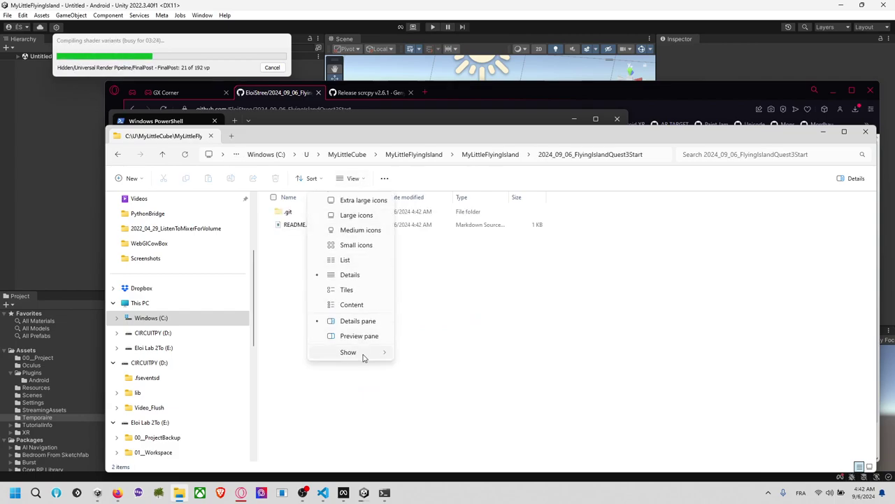
{"action": "mouse_move", "coordinate": [373, 355]}
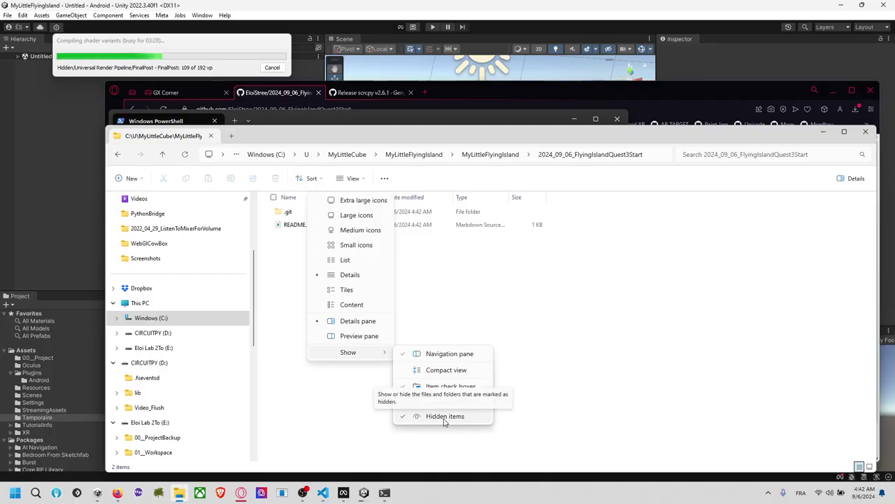
{"action": "left_click", "coordinate": [444, 417]}
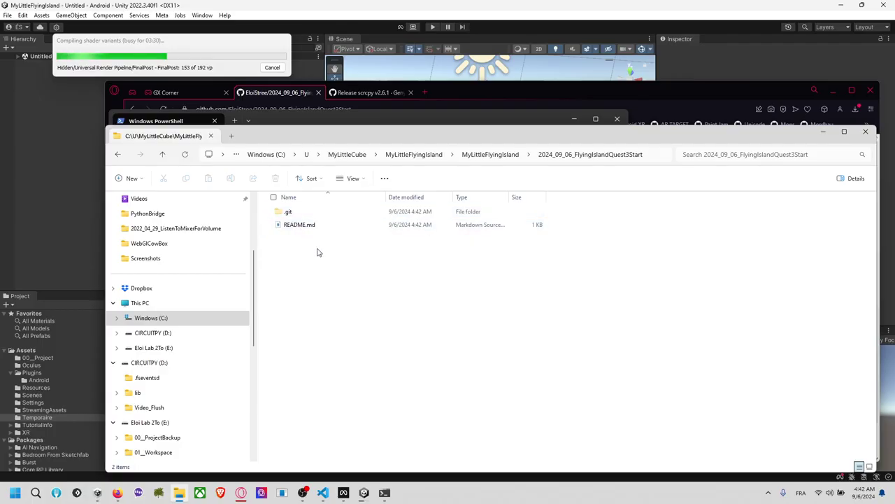
Move the .git folder and README.md from the cloned folder up into the MyLittleFlyingIsland project folder.
{"action": "left_click", "coordinate": [301, 225]}
{"action": "left_click", "coordinate": [273, 198]}
{"action": "left_click_drag", "start_coordinate": [324, 215], "coordinate": [514, 157]}
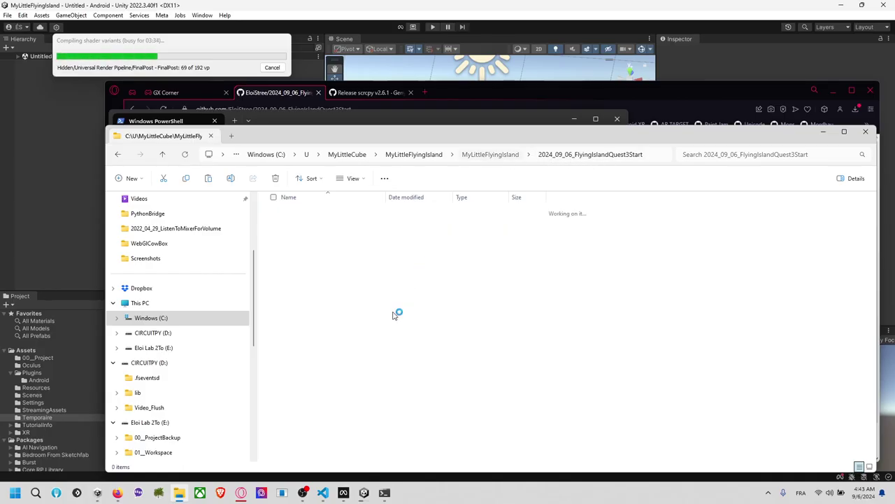
{"action": "key", "text": "alt+Up"}
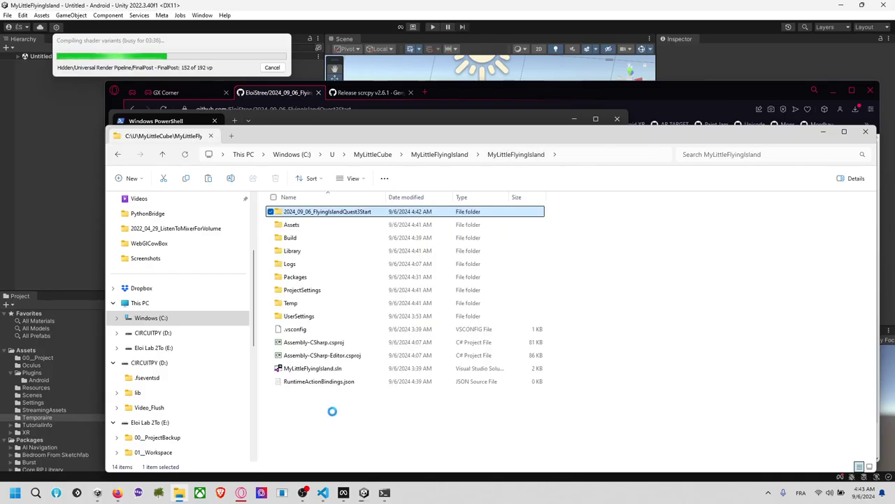
{"action": "left_click", "coordinate": [396, 402]}
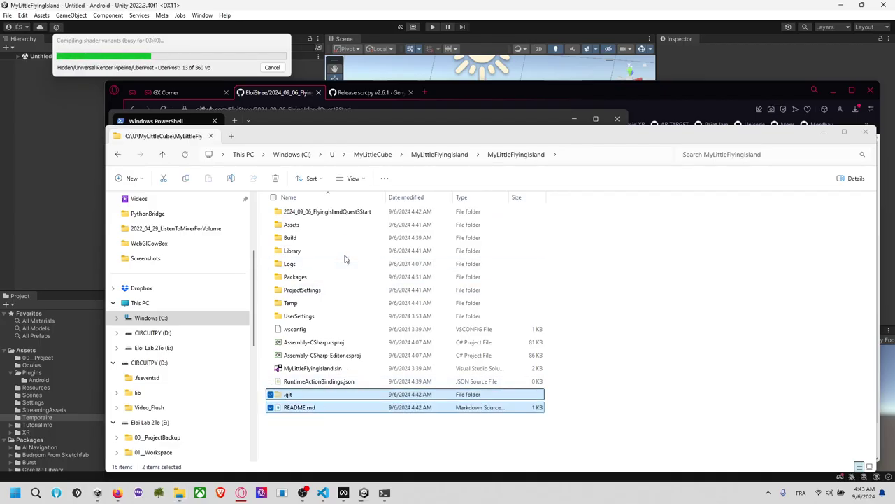
Delete the emptied 2024_09_06_FlyingIslandQuest3Start folder from the project folder.
{"action": "left_click", "coordinate": [351, 216]}
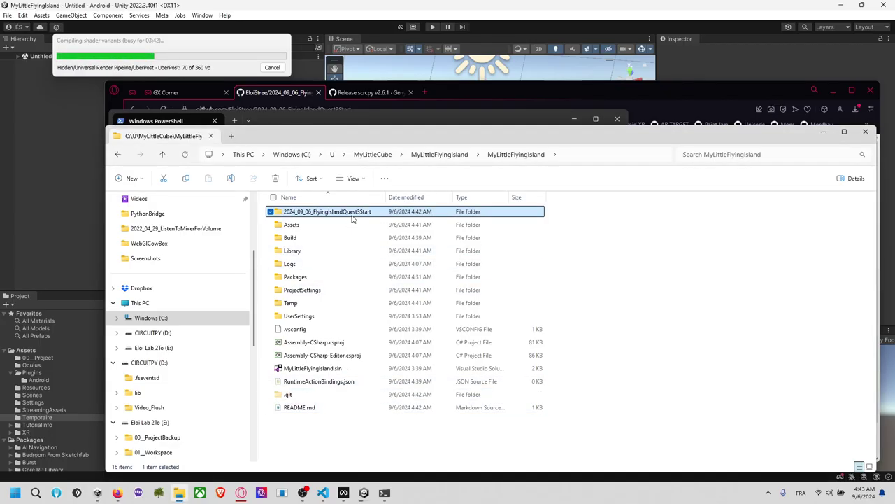
{"action": "key", "text": "Delete"}
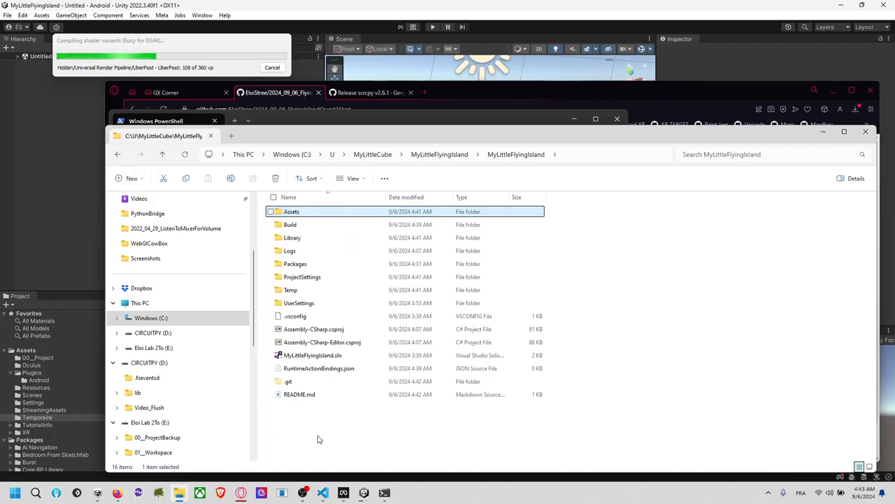
{"action": "left_click", "coordinate": [296, 239]}
{"action": "left_click", "coordinate": [292, 251]}
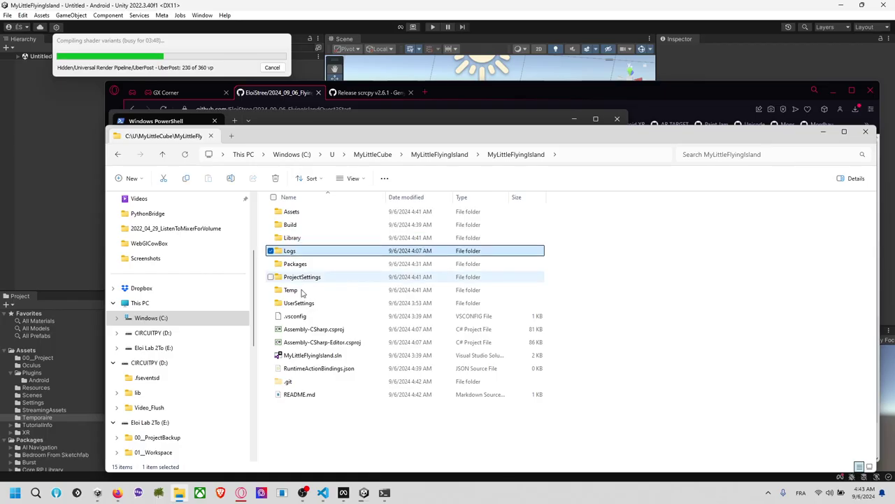
Switch to the browser's GitHub repository window and open the gitignore.io site there.
{"action": "mouse_move", "coordinate": [241, 492]}
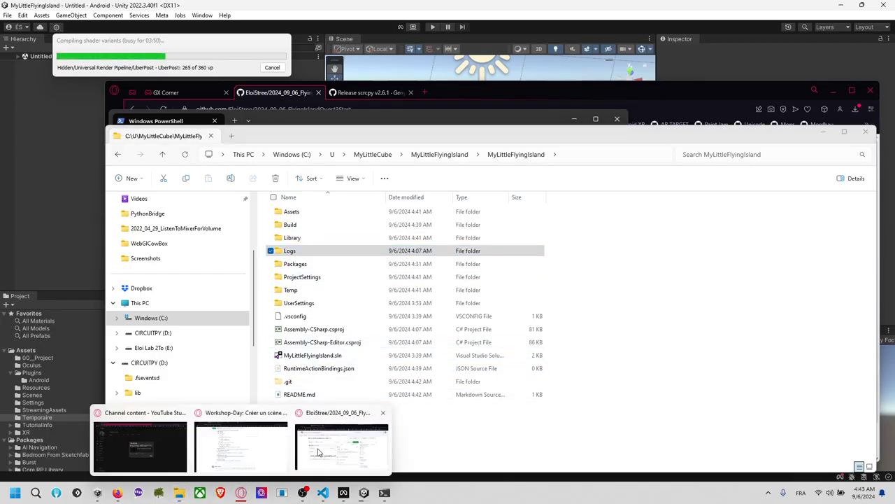
{"action": "left_click", "coordinate": [343, 444]}
{"action": "left_click", "coordinate": [367, 110]}
{"action": "type", "text": "gitignore"}
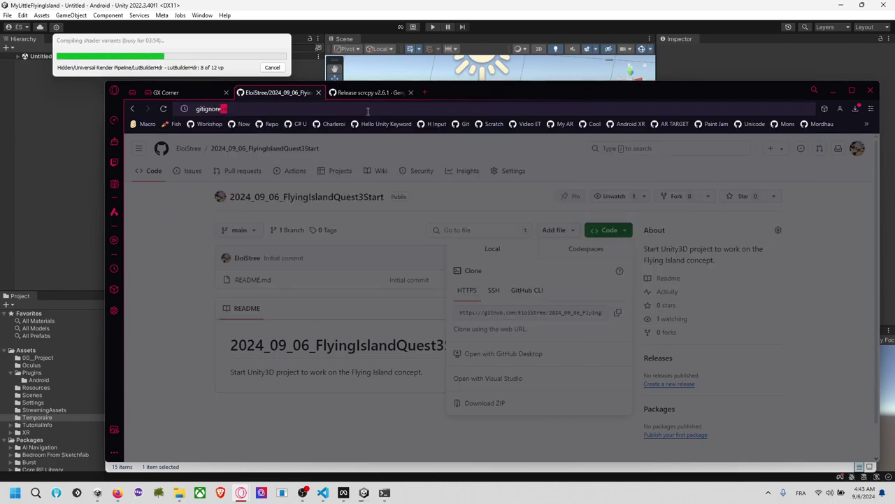
{"action": "key", "text": "Return"}
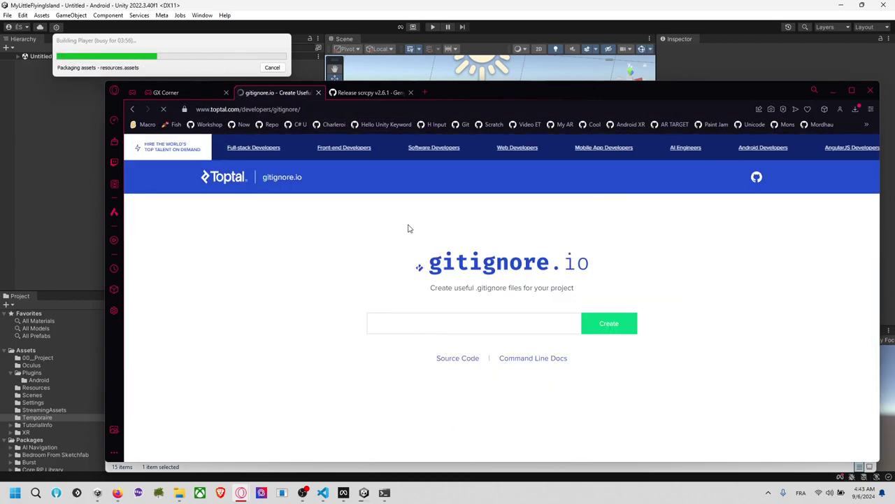
Generate a .gitignore template for Unity and copy its entire text.
{"action": "left_click", "coordinate": [439, 323]}
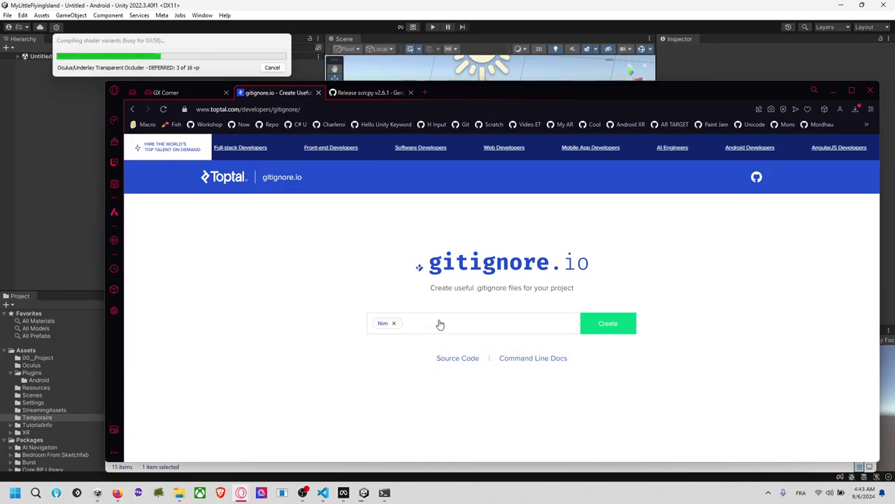
{"action": "type", "text": "unity3D"}
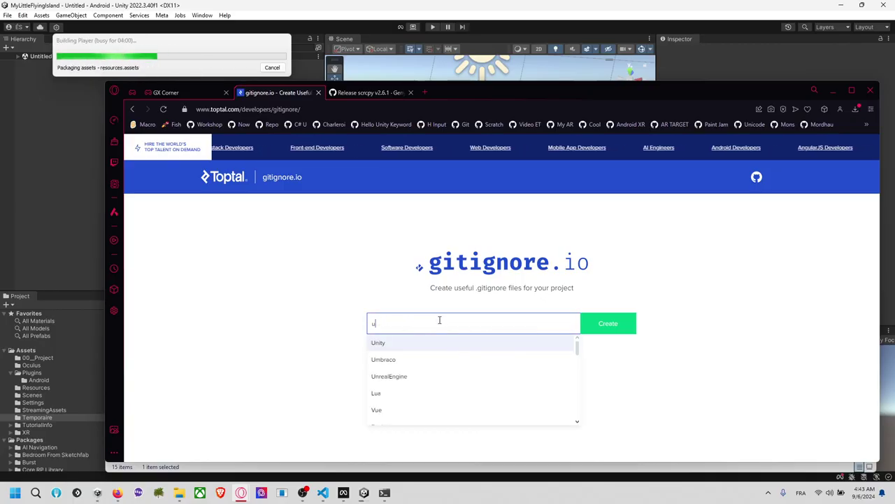
{"action": "key", "text": "BackSpace"}
{"action": "key", "text": "BackSpace"}
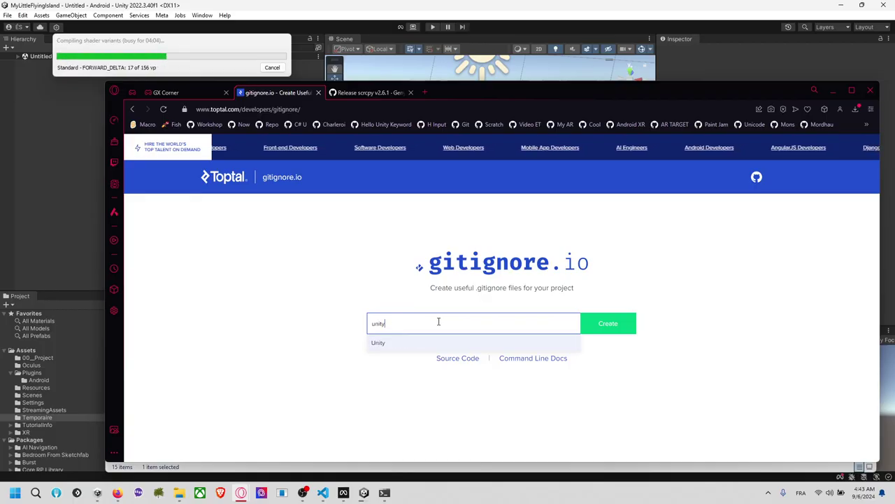
{"action": "left_click", "coordinate": [391, 343]}
{"action": "left_click", "coordinate": [608, 324]}
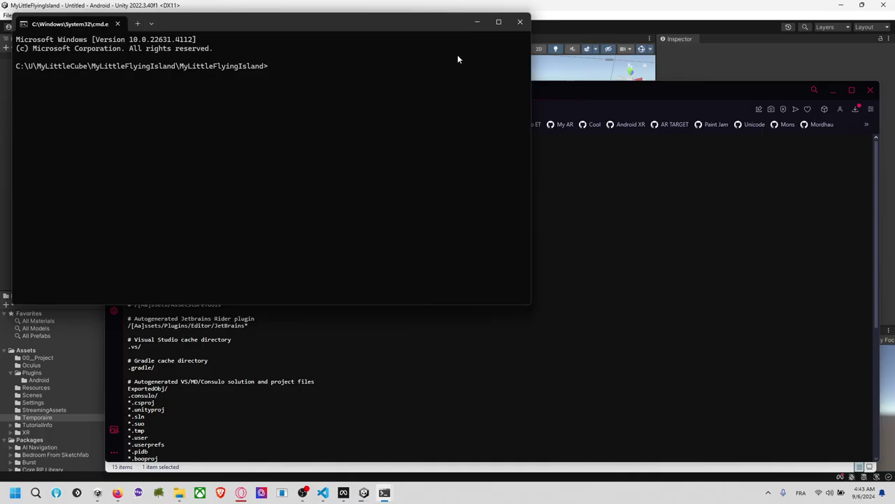
{"action": "left_click", "coordinate": [555, 284]}
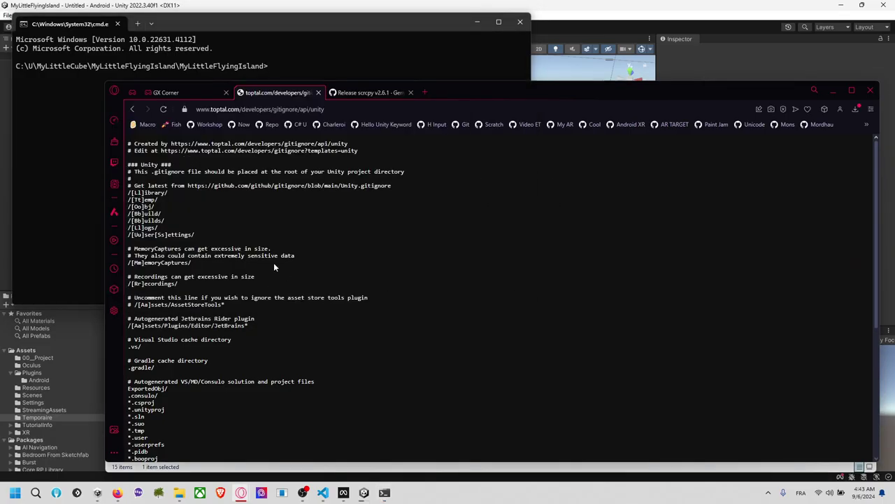
{"action": "key", "text": "ctrl+a"}
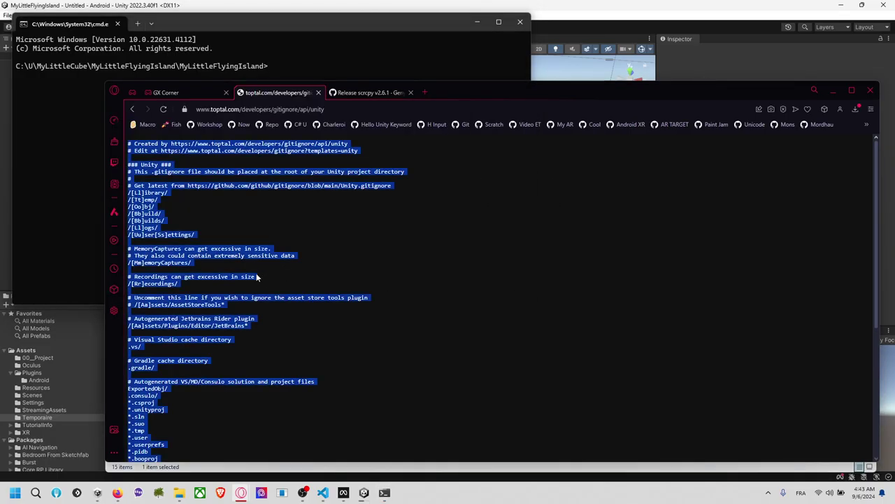
Create a new text file in the MyLittleFlyingIsland project folder and name it .gitignore, accepting the extension change.
{"action": "left_click", "coordinate": [836, 93]}
{"action": "left_click", "coordinate": [366, 415]}
{"action": "right_click", "coordinate": [326, 431]}
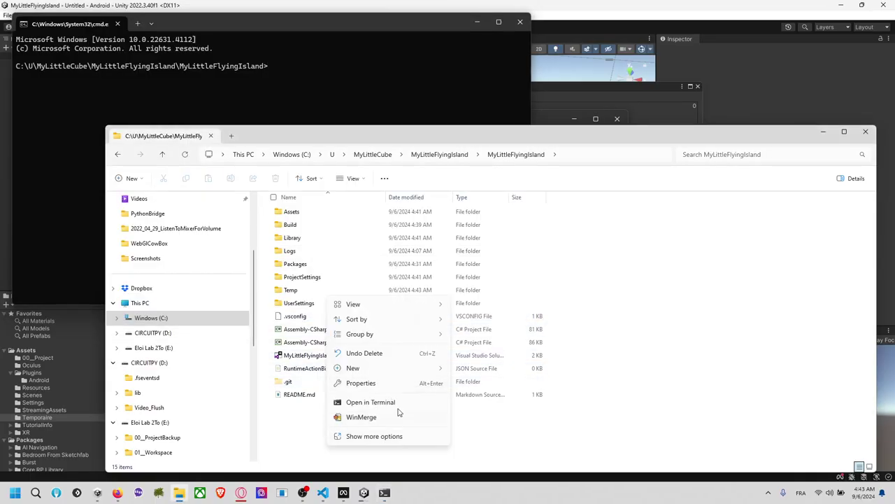
{"action": "mouse_move", "coordinate": [435, 370]}
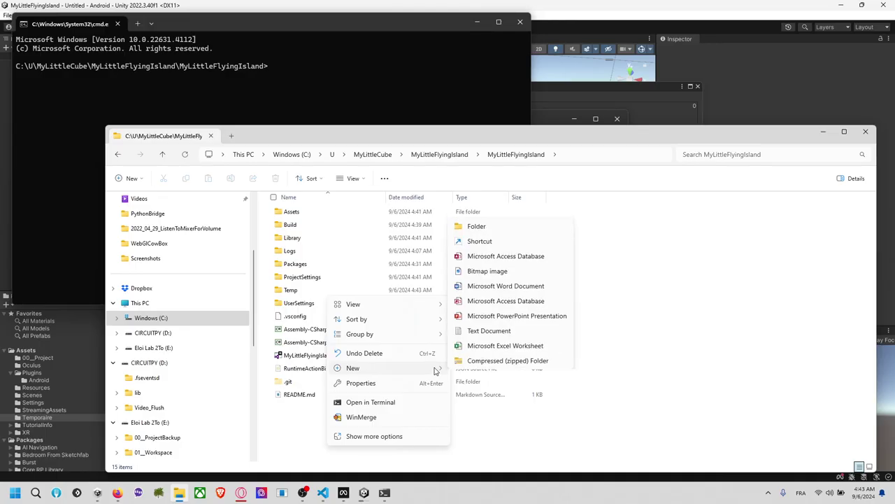
{"action": "key", "text": "Escape"}
{"action": "key", "text": "Escape"}
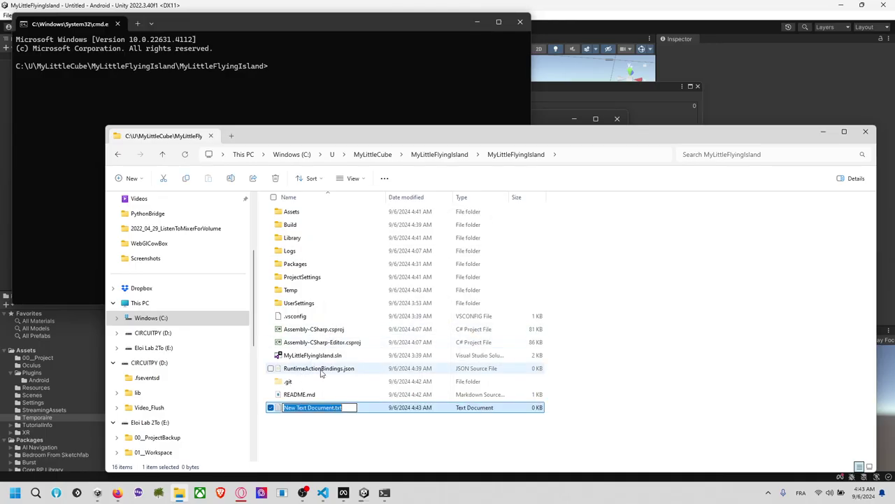
{"action": "type", "text": ".git"}
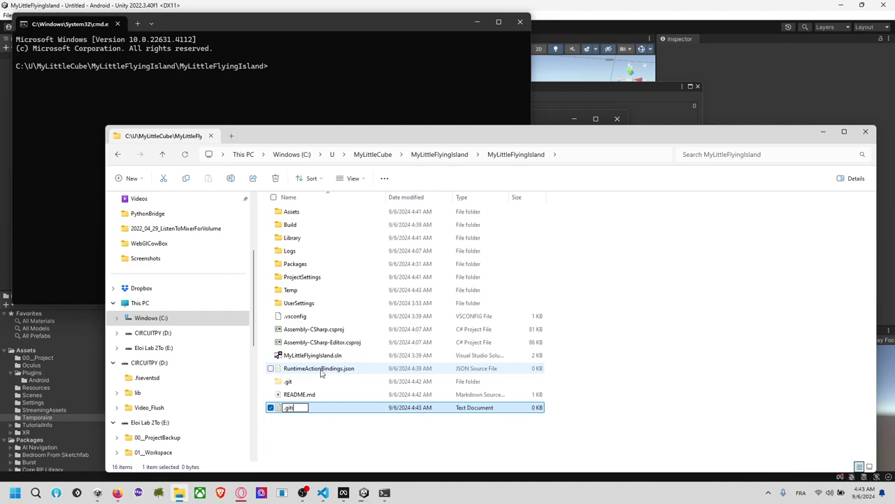
{"action": "type", "text": "ignore"}
{"action": "key", "text": "Return"}
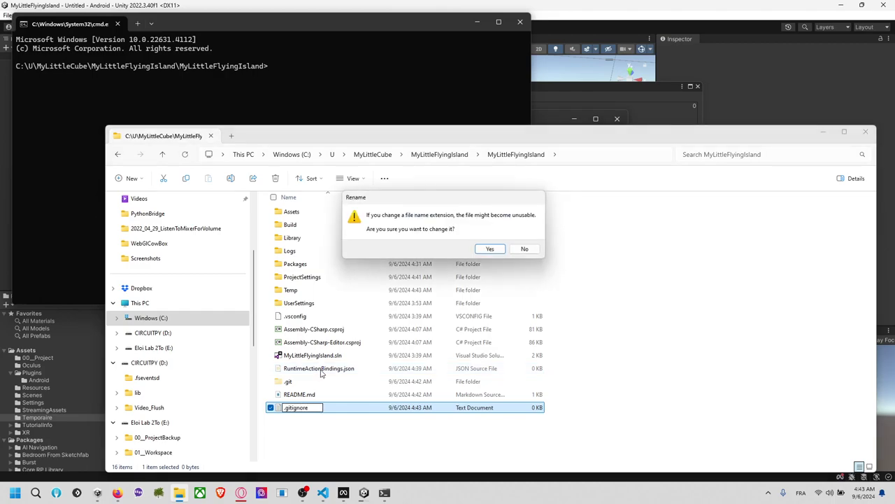
{"action": "left_click", "coordinate": [491, 249]}
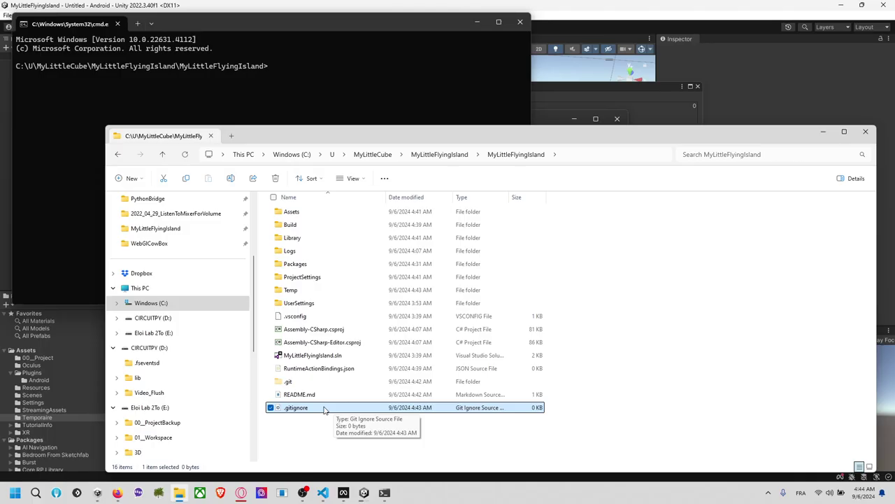
Open .gitignore in Visual Studio Code, paste the copied Unity template and review its ignored folders and file types.
{"action": "double_click", "coordinate": [297, 408]}
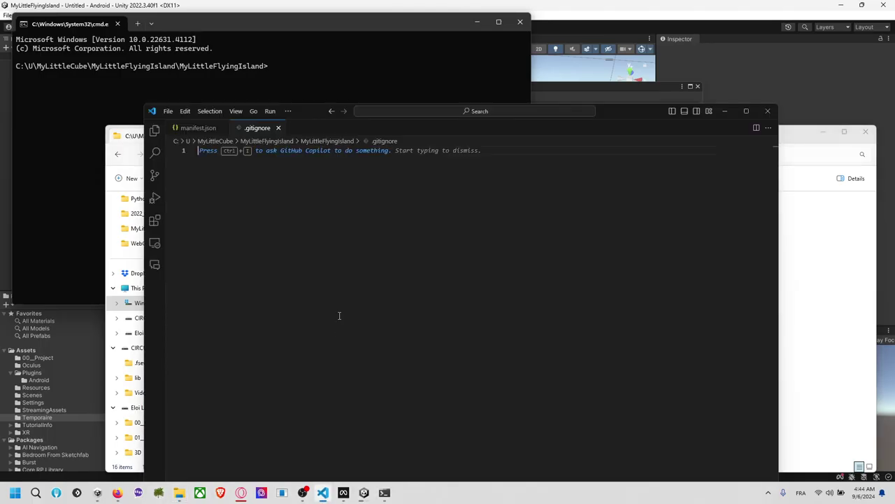
{"action": "key", "text": "ctrl+v"}
{"action": "scroll", "coordinate": [286, 169], "scroll_direction": "up", "scroll_amount": 4}
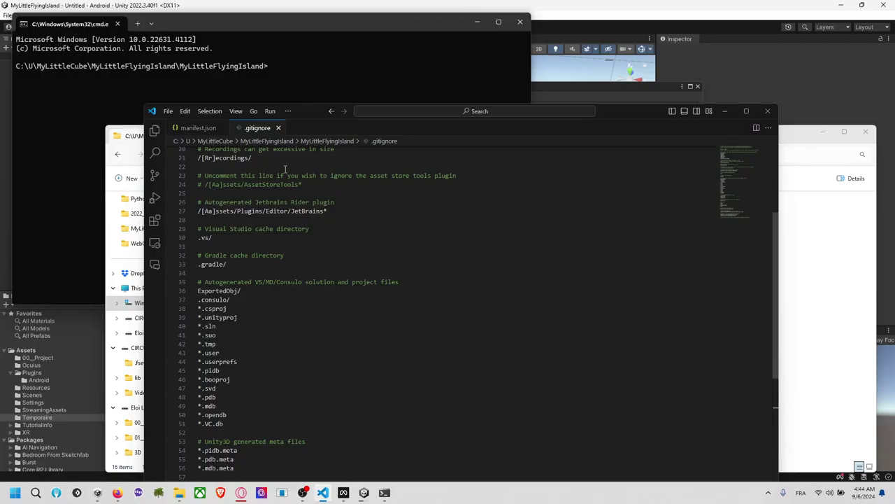
{"action": "scroll", "coordinate": [301, 266], "scroll_direction": "up", "scroll_amount": 6}
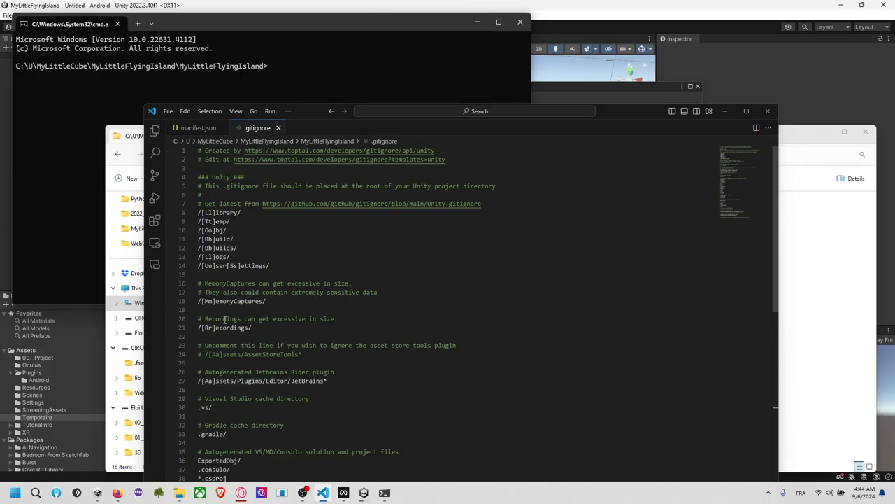
{"action": "left_click_drag", "start_coordinate": [198, 212], "coordinate": [270, 265]}
{"action": "scroll", "coordinate": [316, 286], "scroll_direction": "down", "scroll_amount": 6}
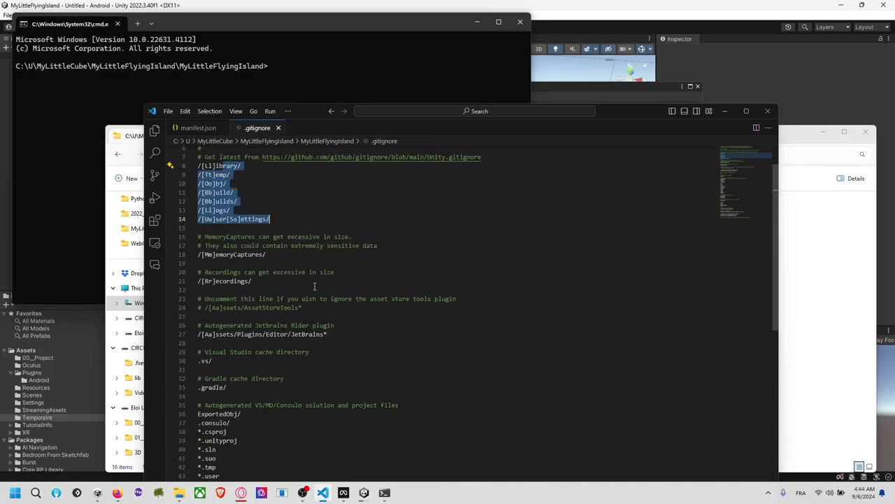
{"action": "scroll", "coordinate": [311, 287], "scroll_direction": "down", "scroll_amount": 4}
{"action": "left_click_drag", "start_coordinate": [238, 225], "coordinate": [237, 384]}
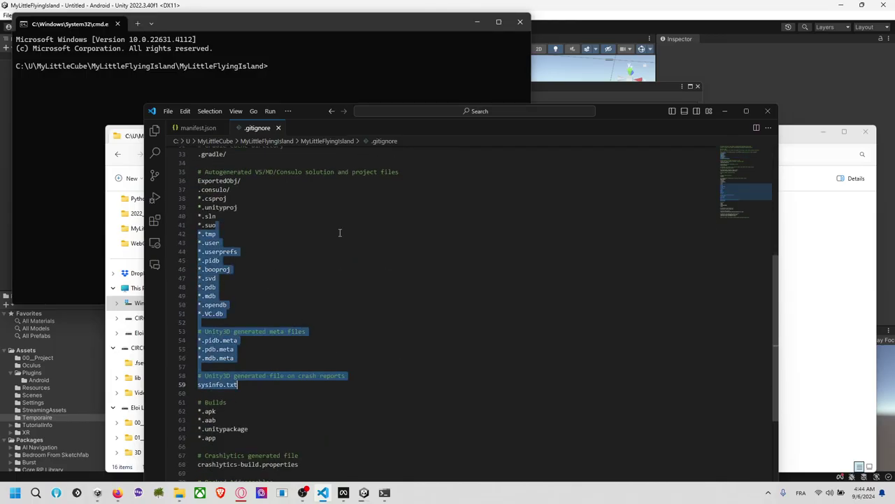
Close the .gitignore file, minimize Visual Studio Code and close the Command Prompt window.
{"action": "key", "text": "ctrl+w"}
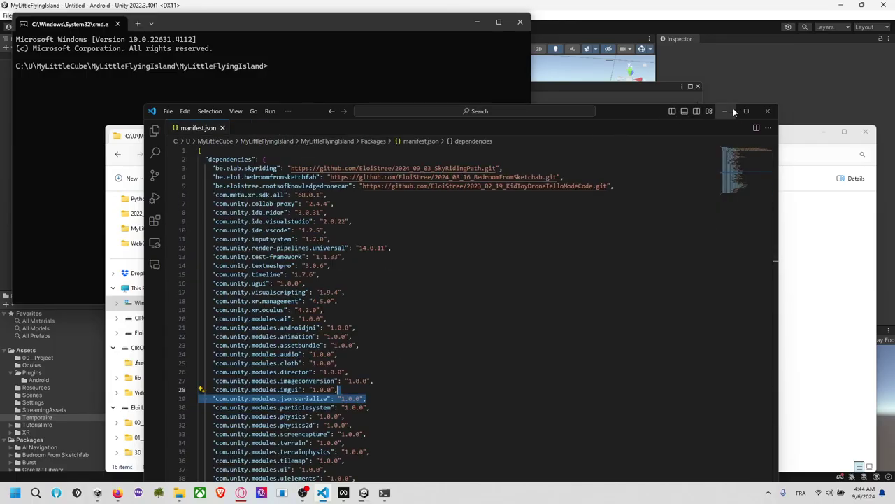
{"action": "left_click", "coordinate": [725, 111]}
{"action": "left_click", "coordinate": [367, 82]}
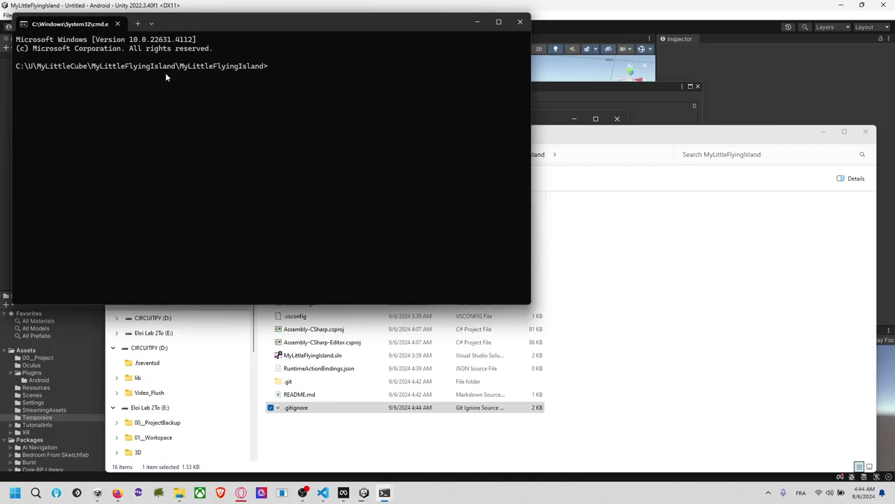
{"action": "left_click", "coordinate": [519, 22]}
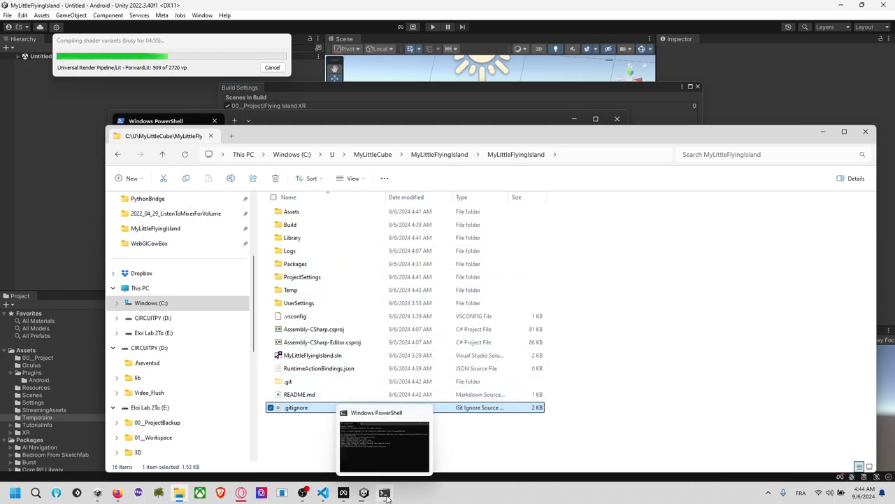
Switch to the open PowerShell window and run git status on the MyLittleFlyingIsland project folder.
{"action": "left_click", "coordinate": [384, 492]}
{"action": "left_click_drag", "start_coordinate": [420, 130], "coordinate": [586, 191]}
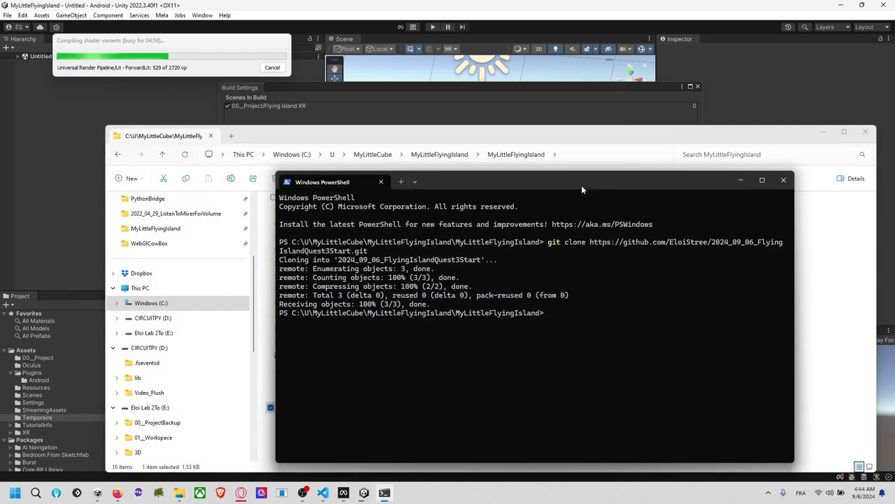
{"action": "type", "text": "git status"}
{"action": "key", "text": "Return"}
{"action": "left_click_drag", "start_coordinate": [555, 178], "coordinate": [492, 137]}
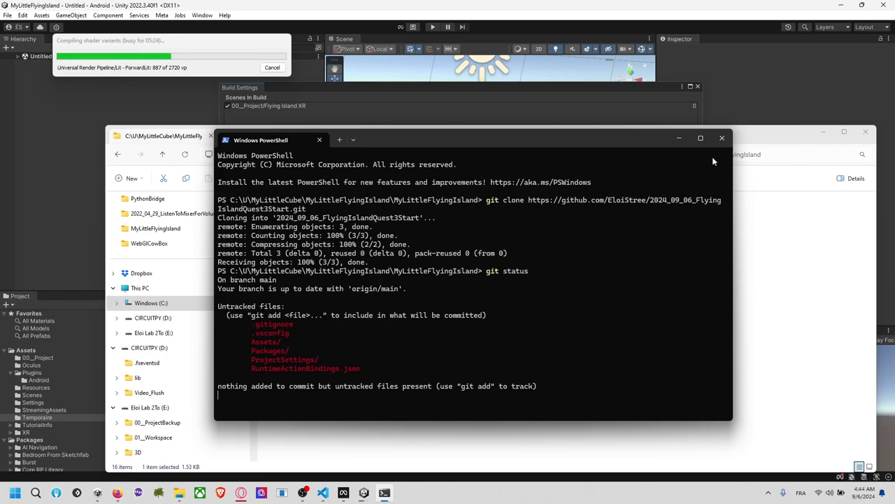
Close the PowerShell window and launch a new terminal in the MyLittleFlyingIsland project folder.
{"action": "left_click", "coordinate": [722, 138]}
{"action": "left_click", "coordinate": [333, 440]}
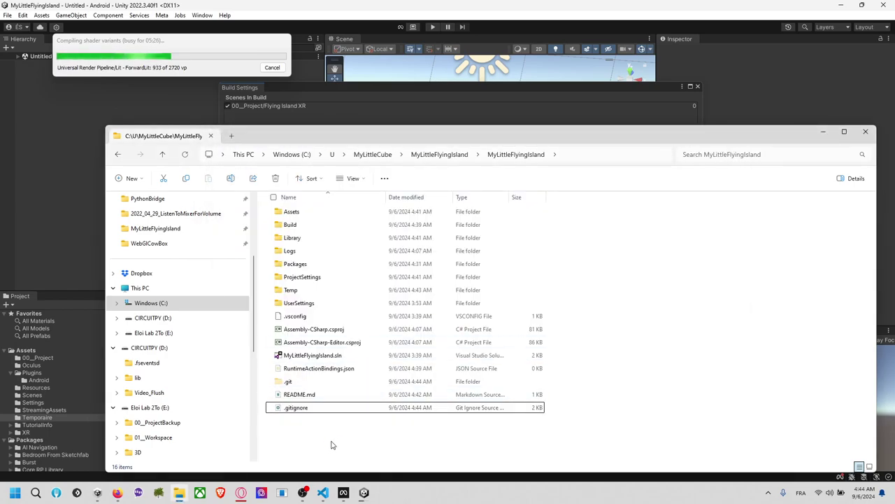
{"action": "right_click", "coordinate": [314, 442]}
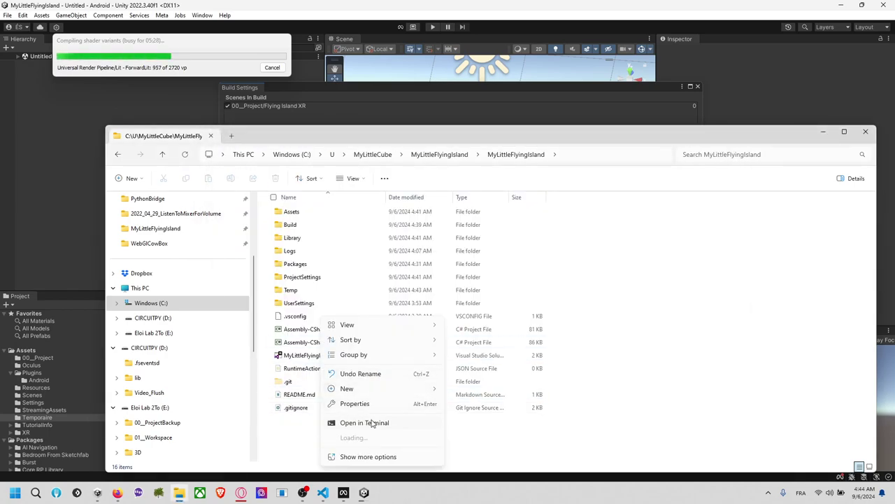
{"action": "left_click", "coordinate": [371, 422]}
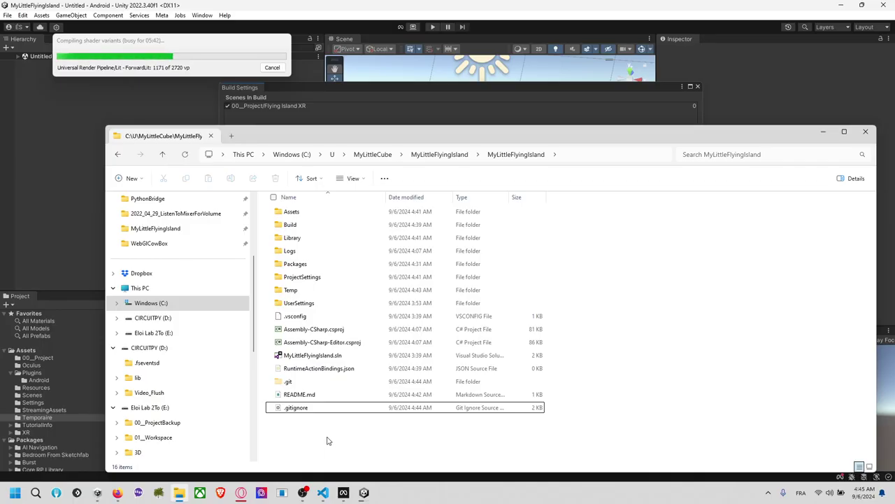
{"action": "left_click_drag", "start_coordinate": [173, 42], "coordinate": [158, 38]}
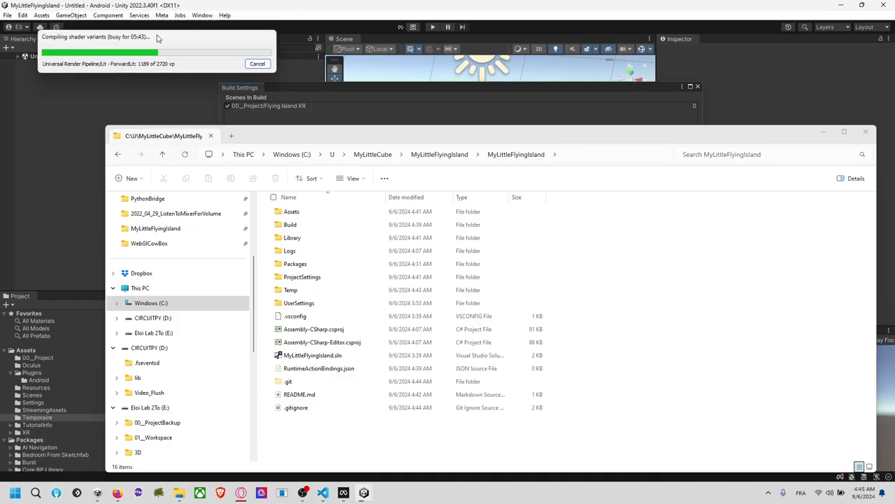
{"action": "right_click", "coordinate": [324, 434]}
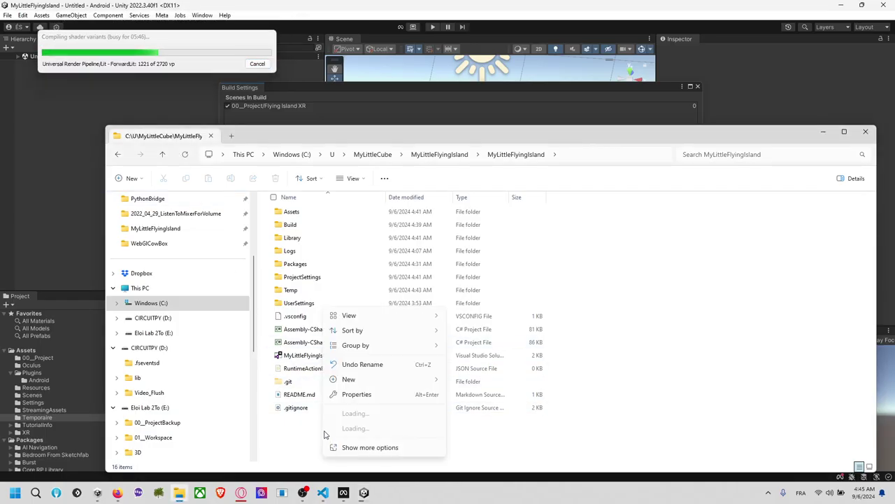
{"action": "key", "text": "Escape"}
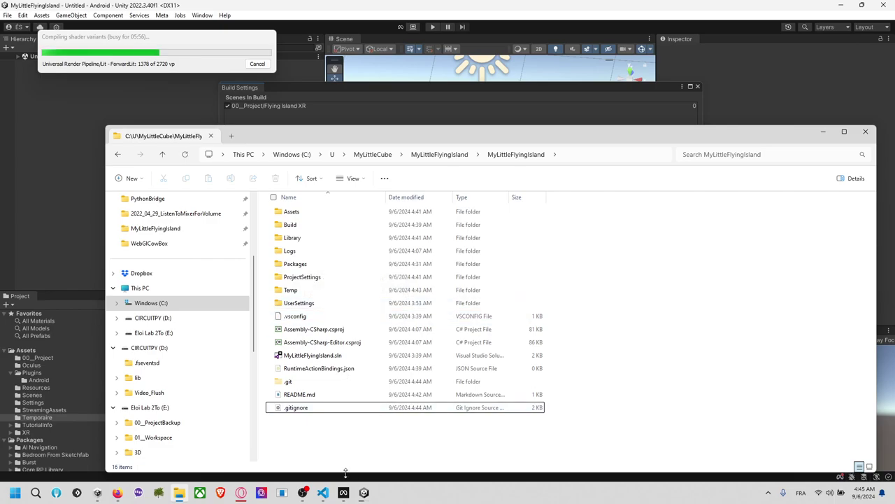
{"action": "left_click", "coordinate": [768, 492]}
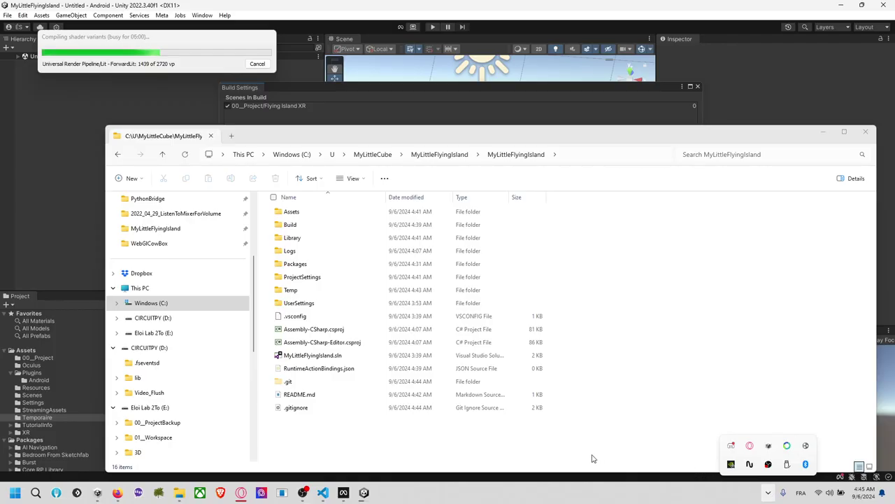
{"action": "left_click", "coordinate": [462, 449]}
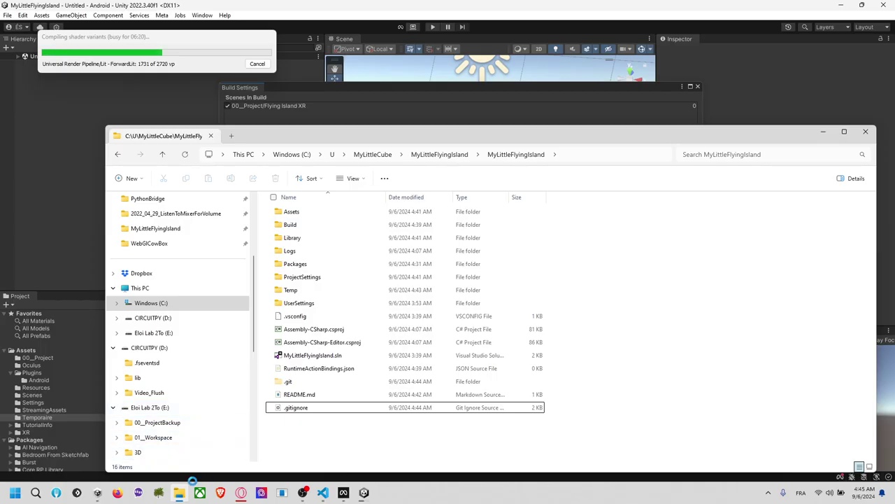
Close the Visual Studio Code window showing manifest.json and exit the Hamachi background application.
{"action": "mouse_move", "coordinate": [338, 494]}
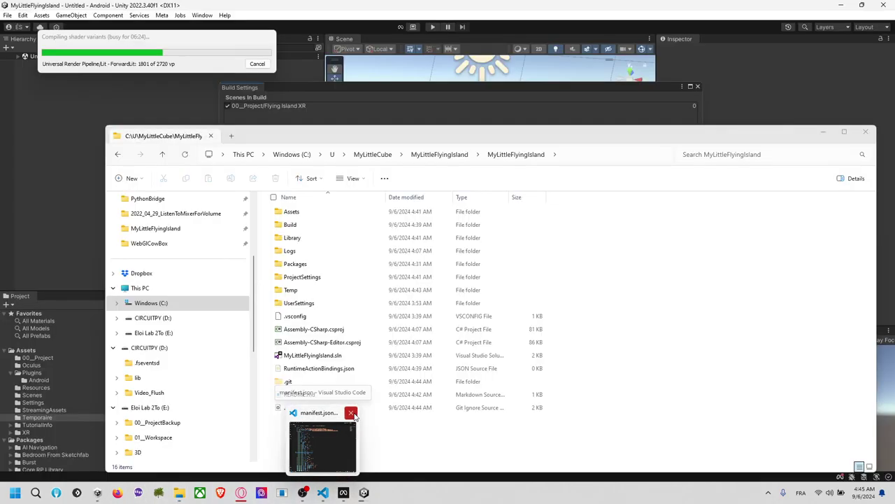
{"action": "left_click", "coordinate": [352, 414]}
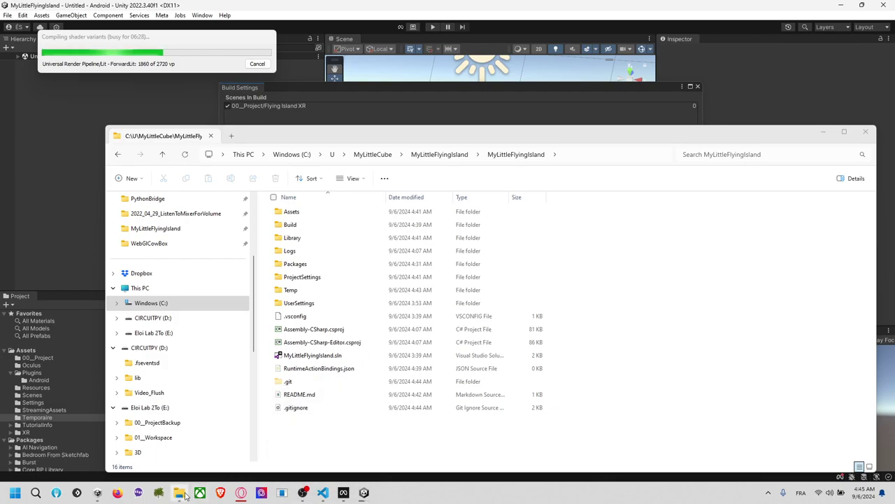
{"action": "left_click", "coordinate": [767, 492]}
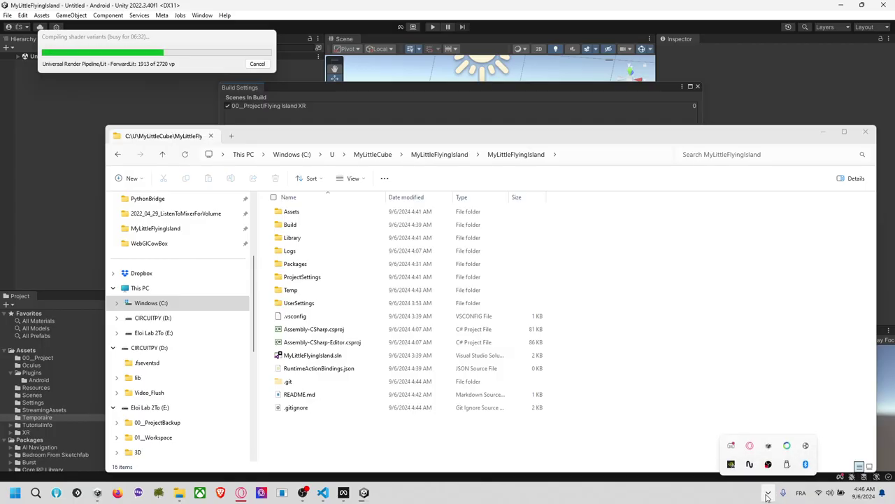
{"action": "right_click", "coordinate": [805, 459]}
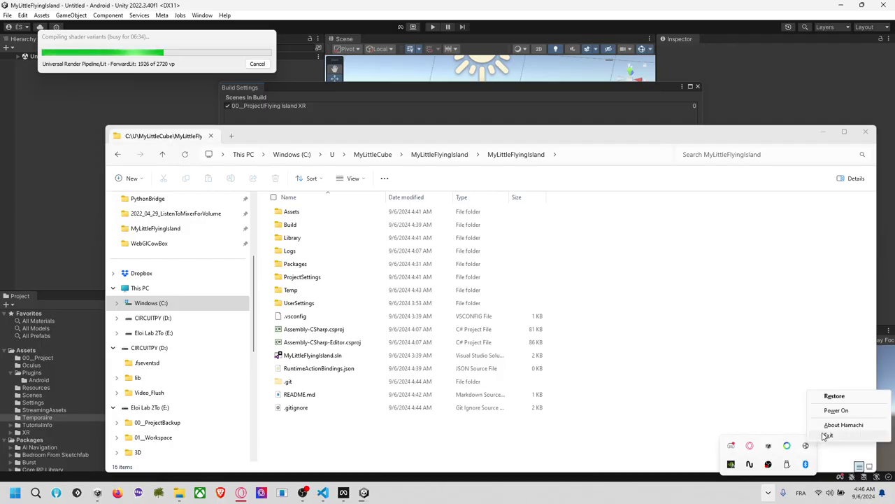
{"action": "left_click", "coordinate": [807, 445]}
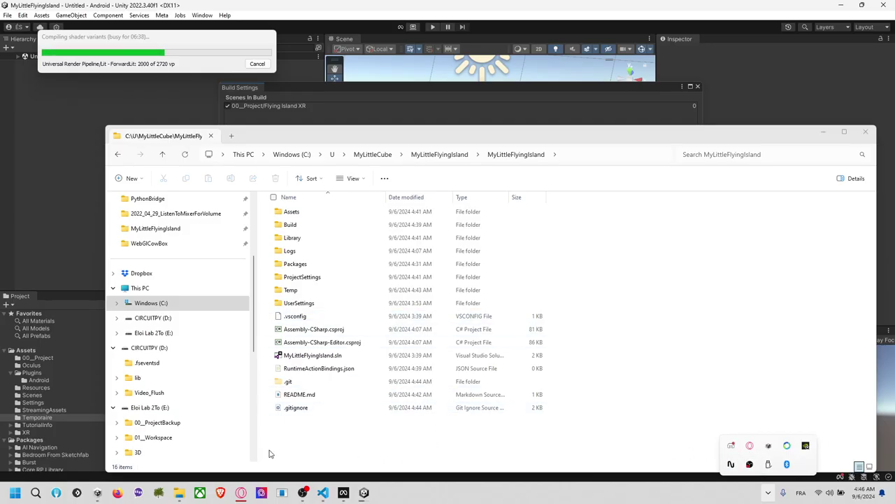
Close the gitignore template, scrcpy release and GX Corner tabs along with their browser window.
{"action": "mouse_move", "coordinate": [242, 494]}
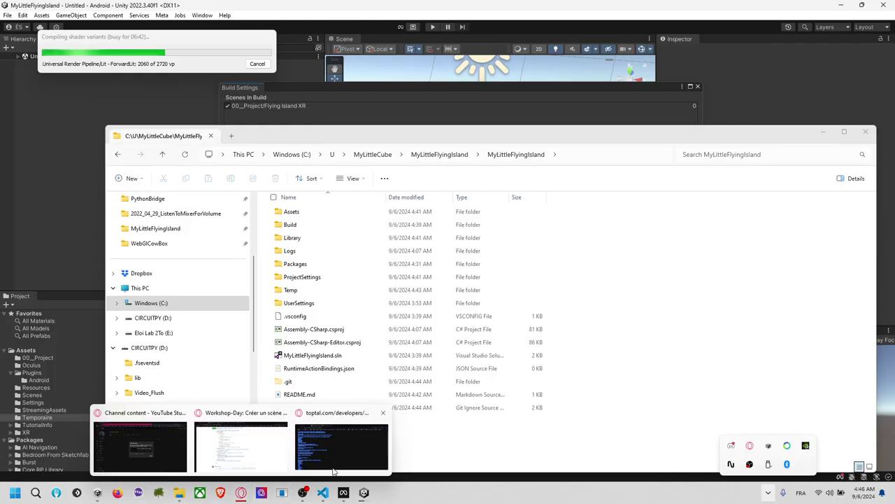
{"action": "left_click", "coordinate": [342, 446]}
{"action": "left_click", "coordinate": [317, 93]}
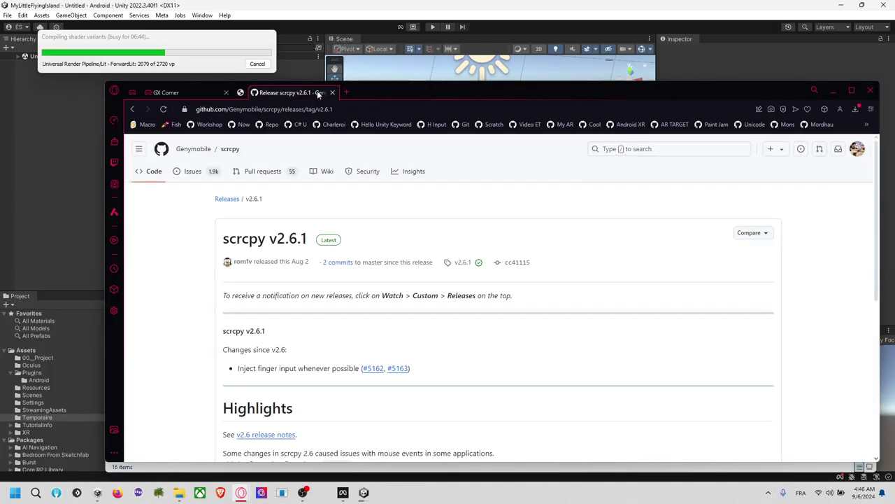
{"action": "left_click", "coordinate": [318, 92]}
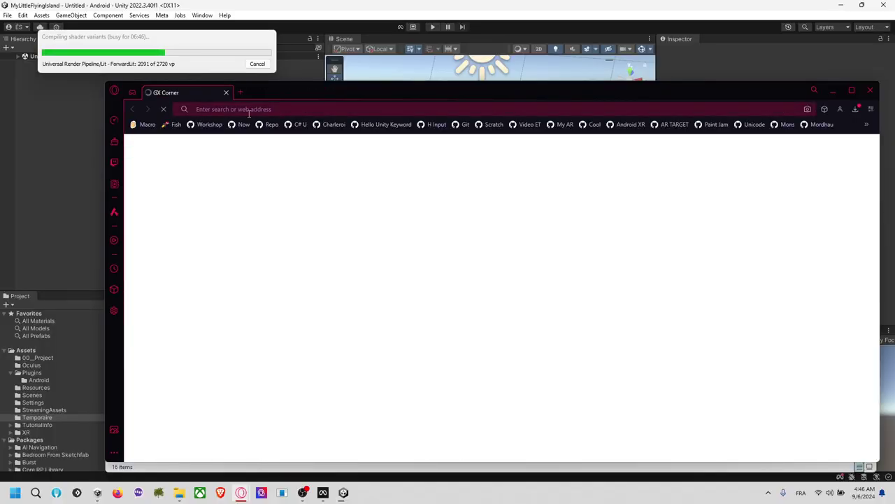
{"action": "left_click", "coordinate": [227, 93]}
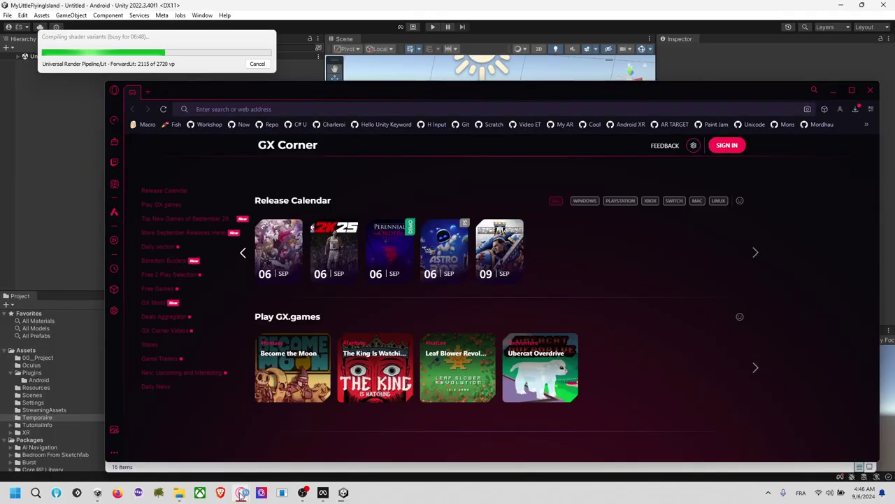
{"action": "left_click", "coordinate": [871, 90]}
Switch to the YouTube Studio browser window, dismiss the video processing dialog and close the Channel content tab.
{"action": "mouse_move", "coordinate": [245, 495]}
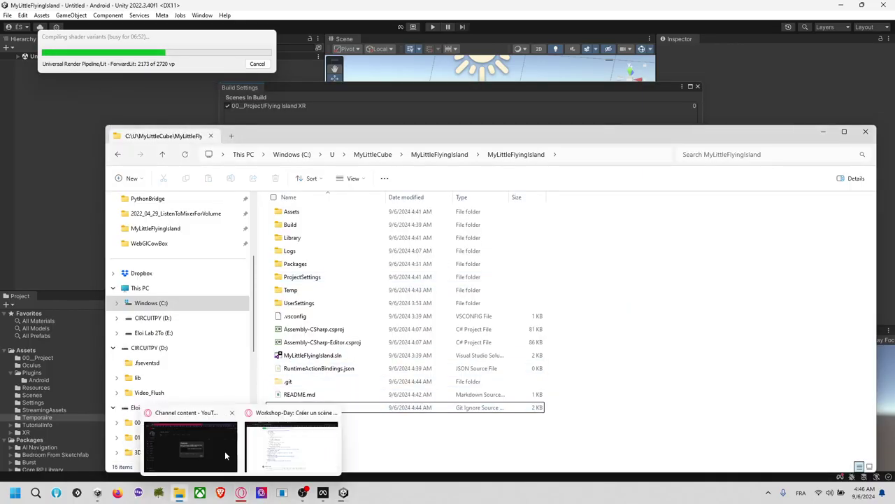
{"action": "mouse_move", "coordinate": [224, 451]}
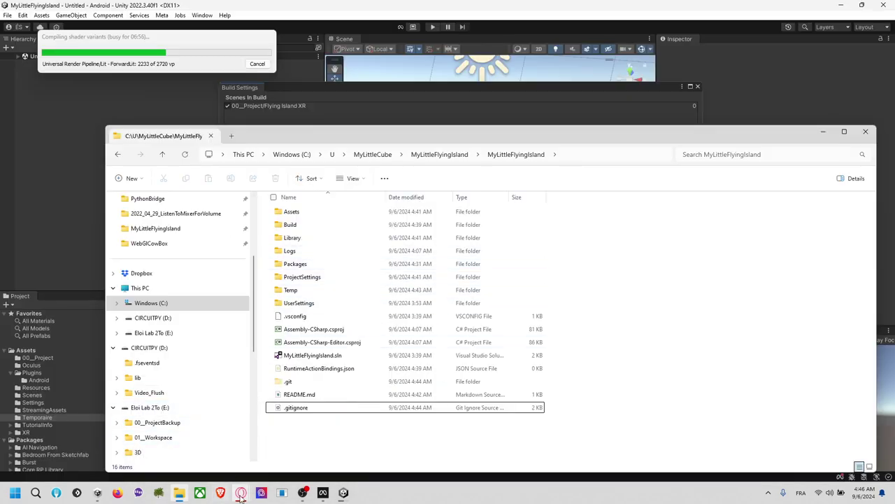
{"action": "left_click", "coordinate": [223, 460]}
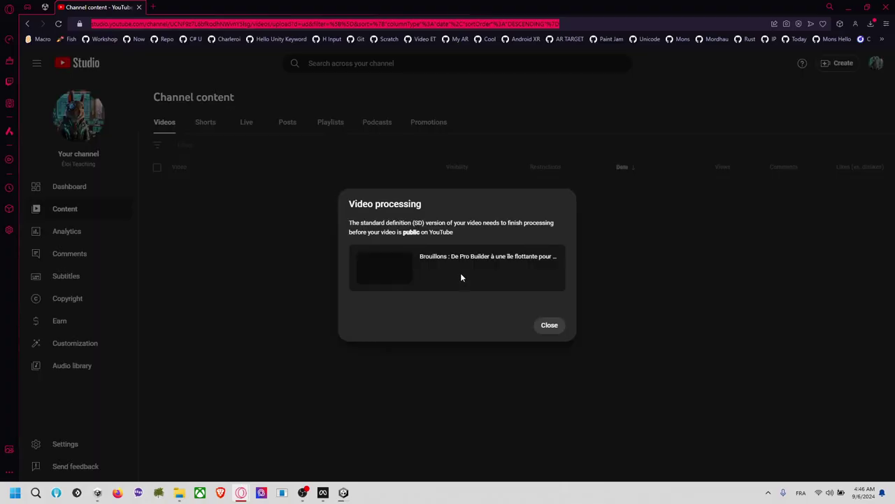
{"action": "left_click", "coordinate": [550, 325]}
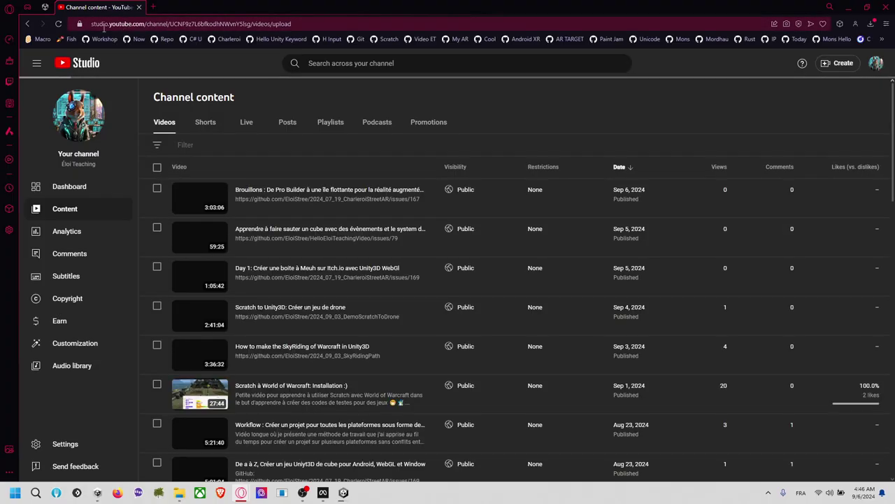
{"action": "left_click", "coordinate": [45, 7]}
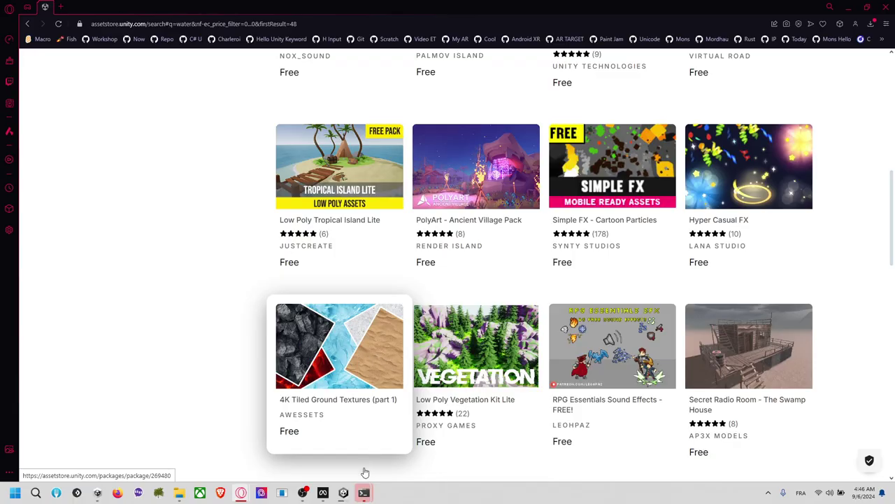
Close the extra PowerShell windows and bring the remaining one for the project folder to the front.
{"action": "left_click", "coordinate": [364, 492]}
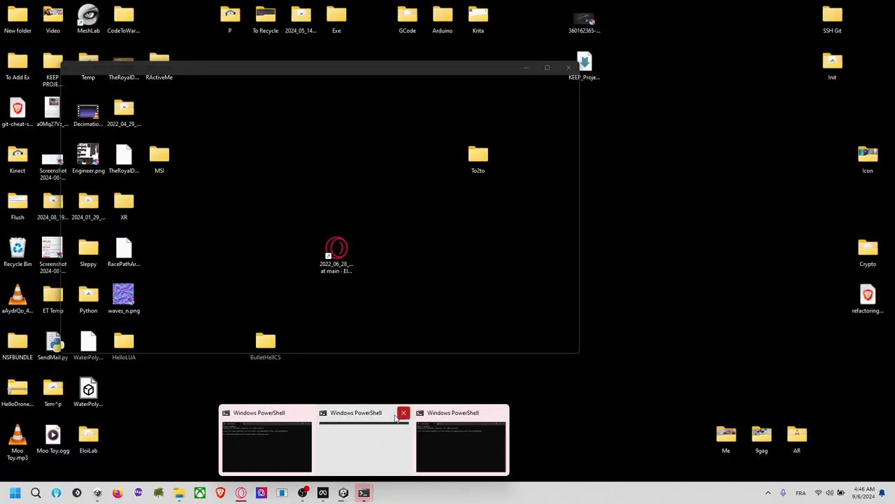
{"action": "left_click", "coordinate": [404, 414]}
{"action": "left_click", "coordinate": [356, 413]}
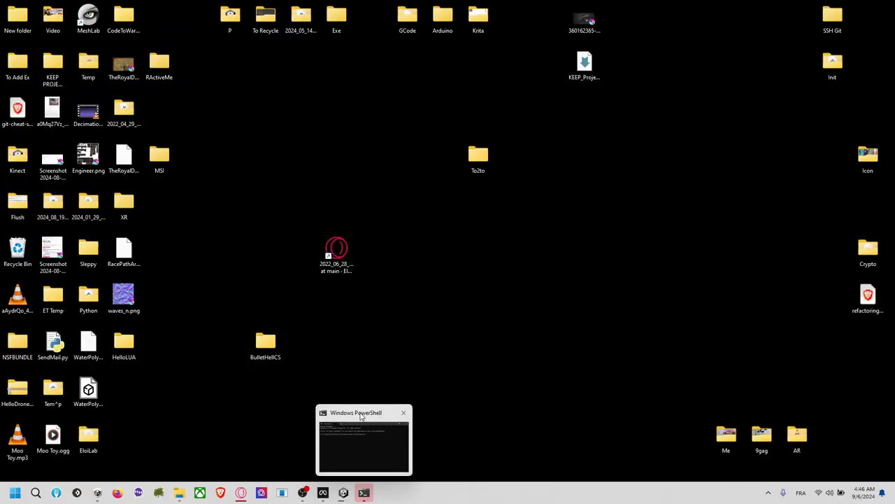
{"action": "left_click", "coordinate": [360, 416]}
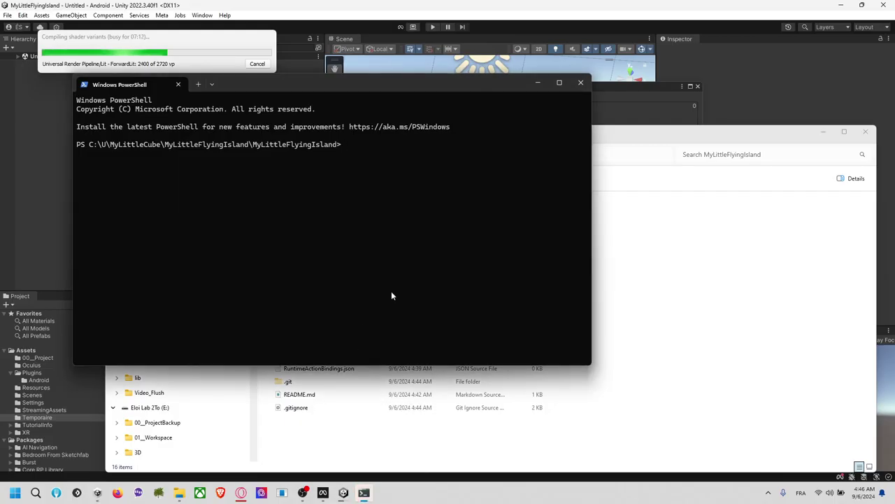
Run git status in the new PowerShell window and reposition the overlapping windows to examine the untracked files.
{"action": "type", "text": "git status"}
{"action": "key", "text": "Return"}
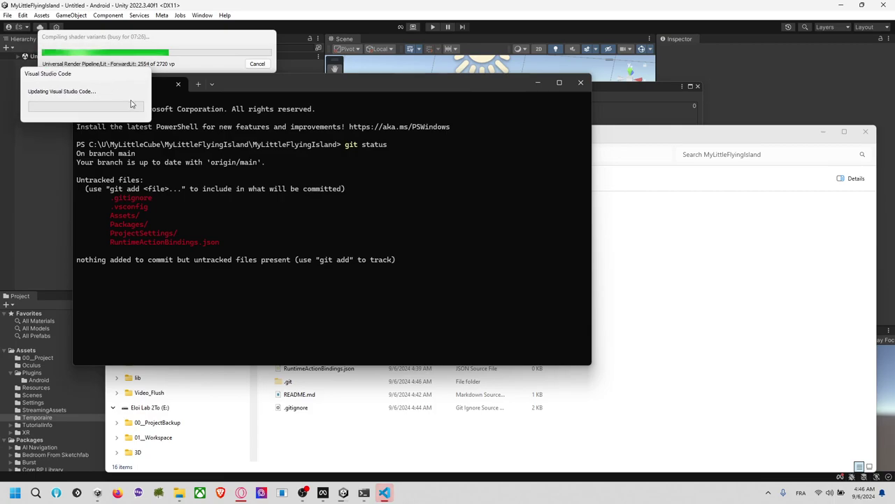
{"action": "left_click_drag", "start_coordinate": [295, 86], "coordinate": [438, 118]}
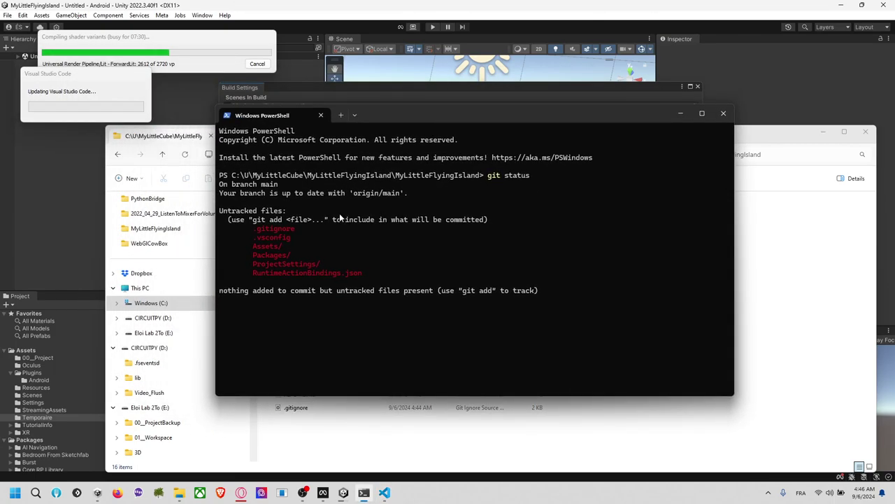
{"action": "left_click_drag", "start_coordinate": [108, 77], "coordinate": [99, 99]}
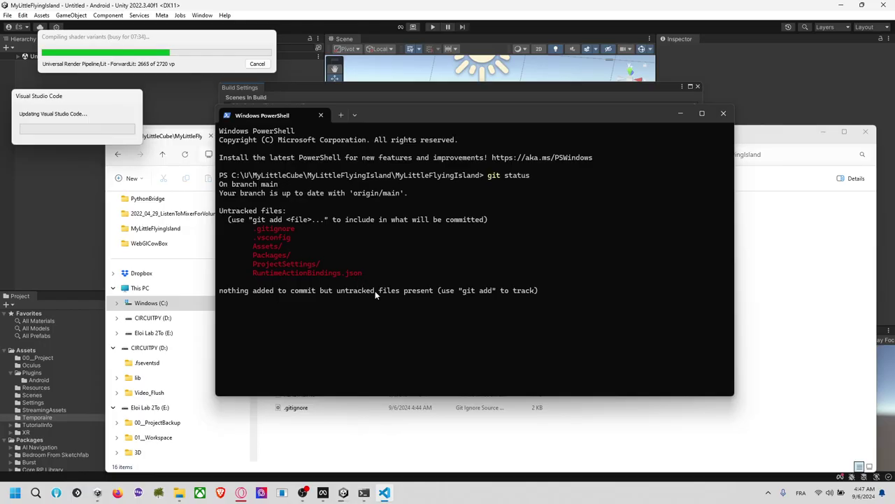
Stage all untracked project files in the PowerShell window with git add.
{"action": "left_click", "coordinate": [425, 312]}
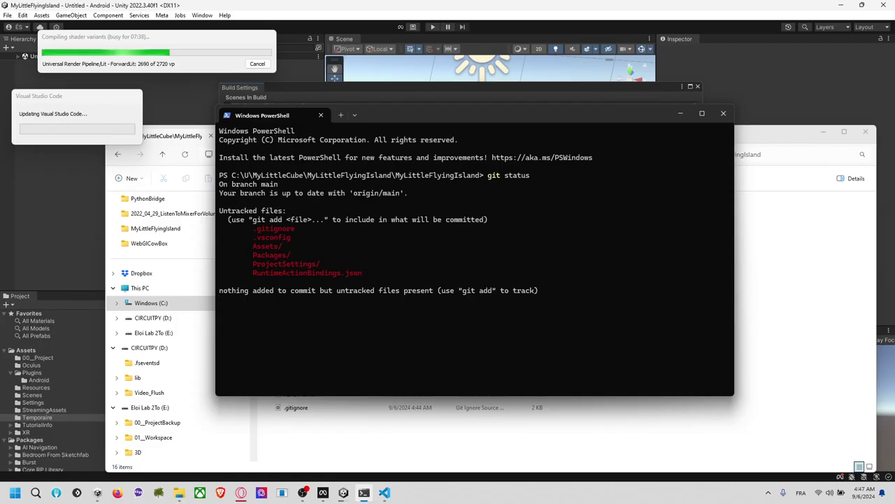
{"action": "type", "text": "git"}
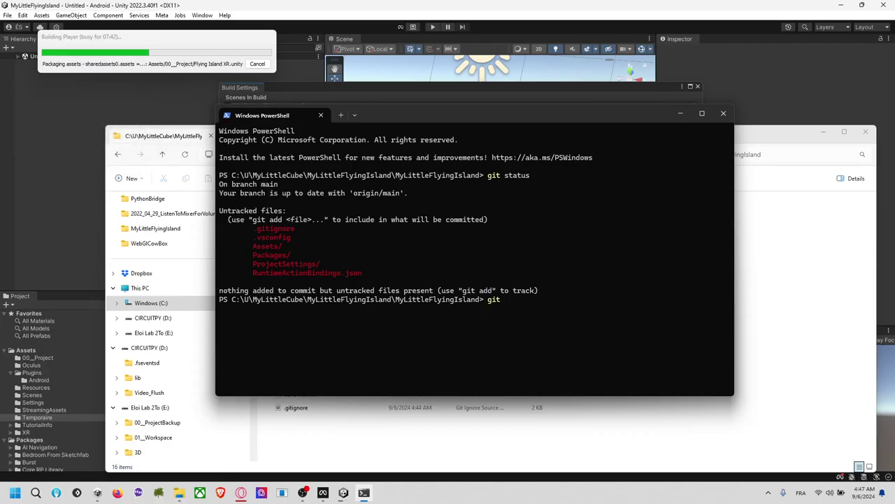
{"action": "type", "text": " stauadd ."}
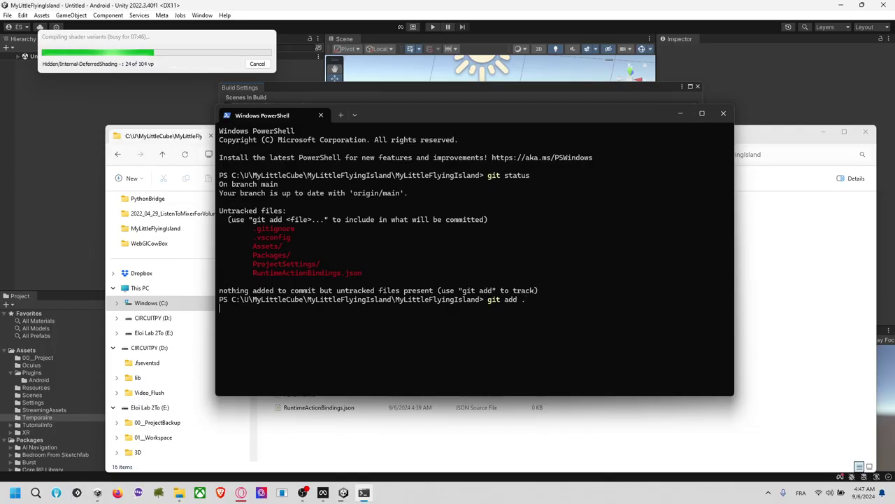
{"action": "key", "text": "Return"}
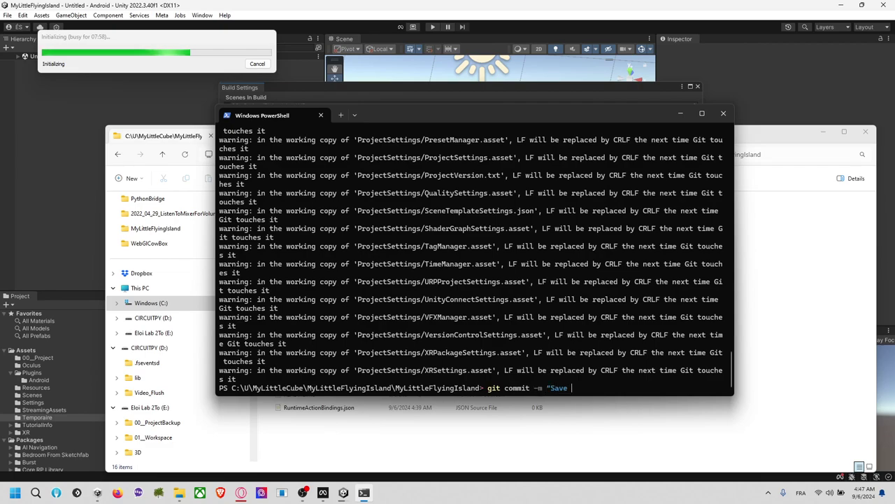
Commit the staged files with the message "Save Ready for XR Meta Flying Island Version".
{"action": "type", "text": "Ready for XR Meta"}
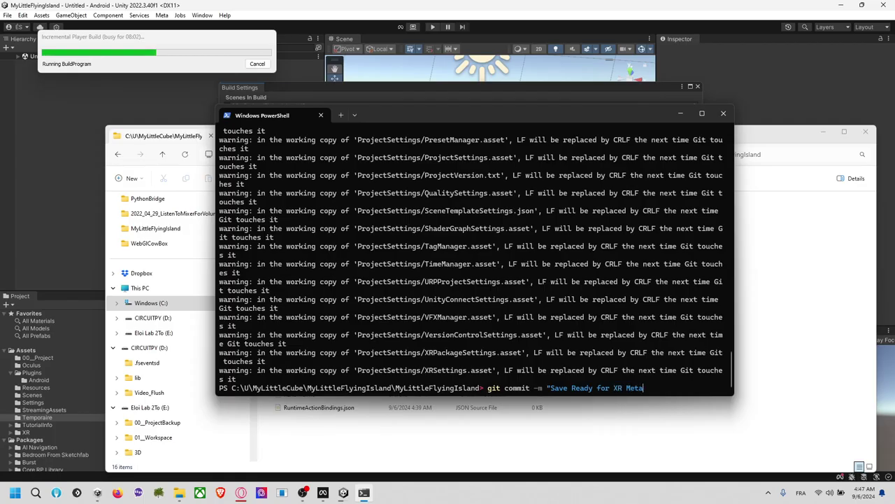
{"action": "type", "text": " Flying"}
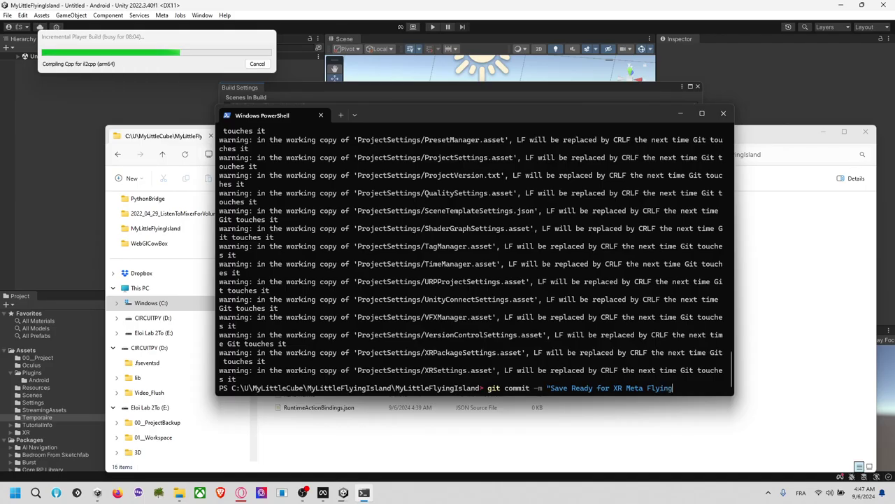
{"action": "type", "text": " Island Version\""}
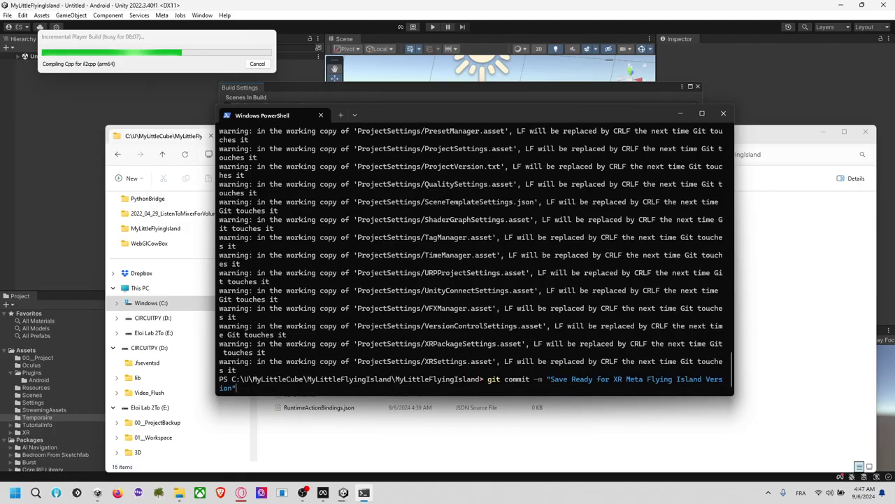
{"action": "key", "text": "Return"}
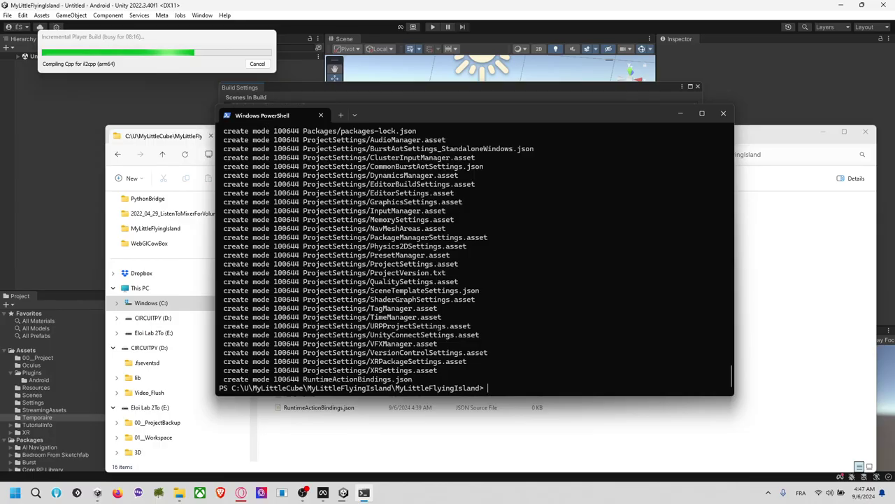
Run git status and stage the remaining Burst AOT settings changes with git add.
{"action": "type", "text": "atus"}
{"action": "key", "text": "Return"}
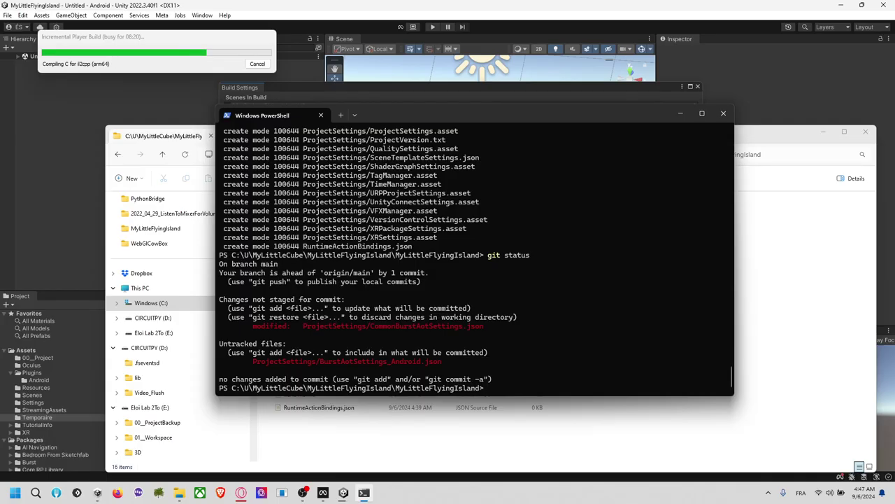
{"action": "type", "text": "git "}
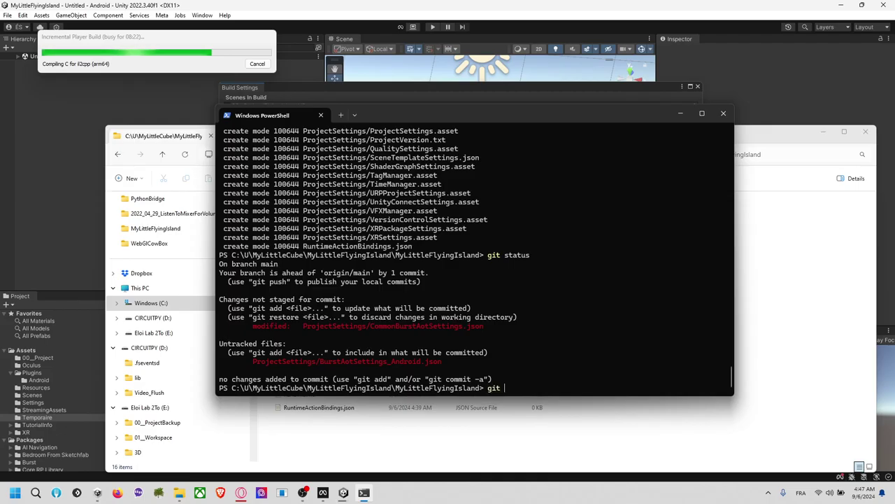
{"action": "type", "text": "add ."}
{"action": "key", "text": "Return"}
Commit the staged settings files with the message "flush" and recheck the repository with git status.
{"action": "type", "text": "git commit -"}
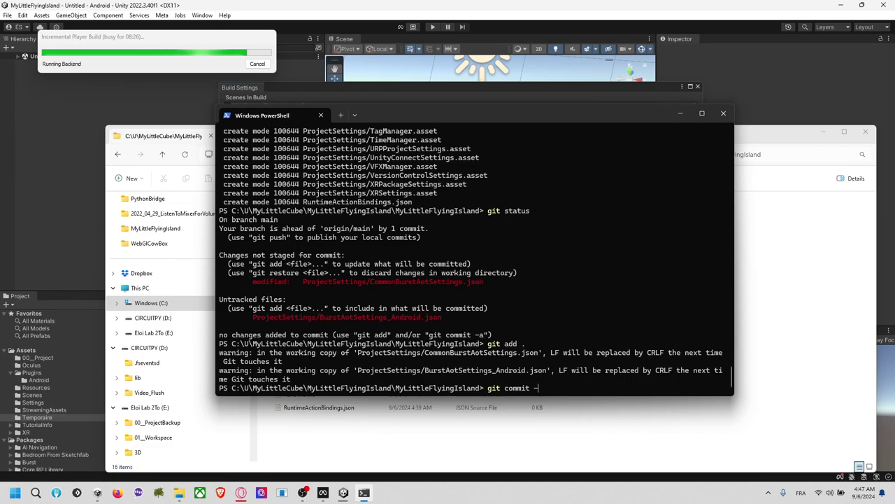
{"action": "type", "text": "m \"flush\""}
{"action": "key", "text": "Return"}
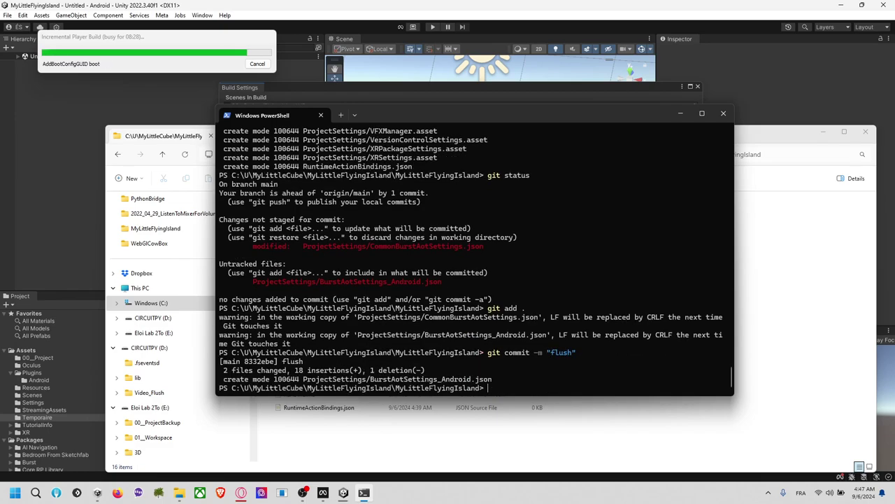
{"action": "type", "text": "git status"}
{"action": "key", "text": "Return"}
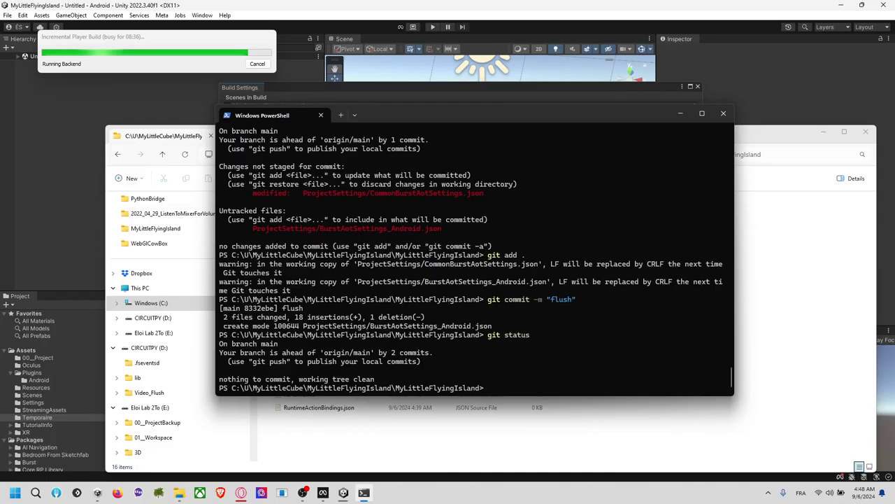
Run git pull and push the local commits to the GitHub repository with git push.
{"action": "type", "text": "git pu"}
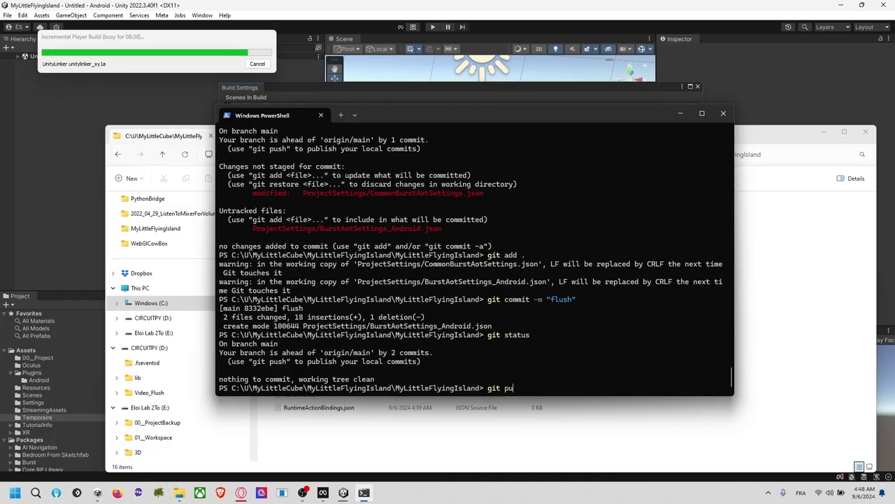
{"action": "type", "text": "ll"}
{"action": "key", "text": "Return"}
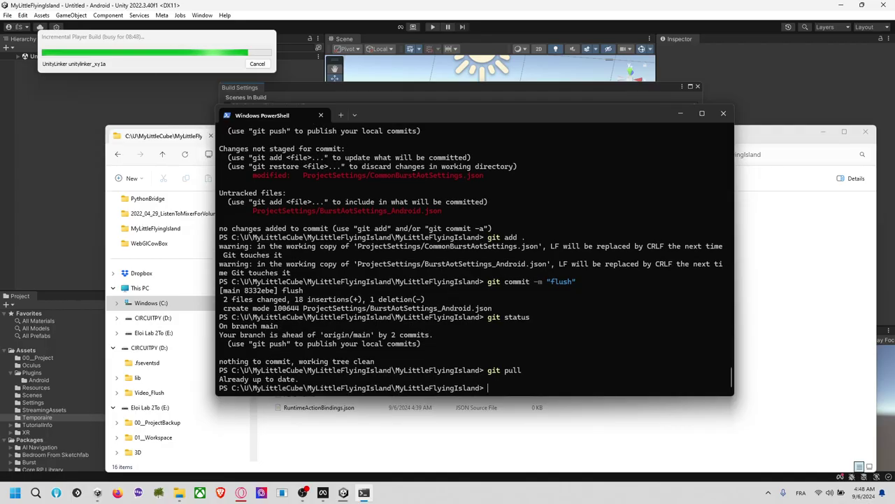
{"action": "type", "text": "sh"}
{"action": "key", "text": "Return"}
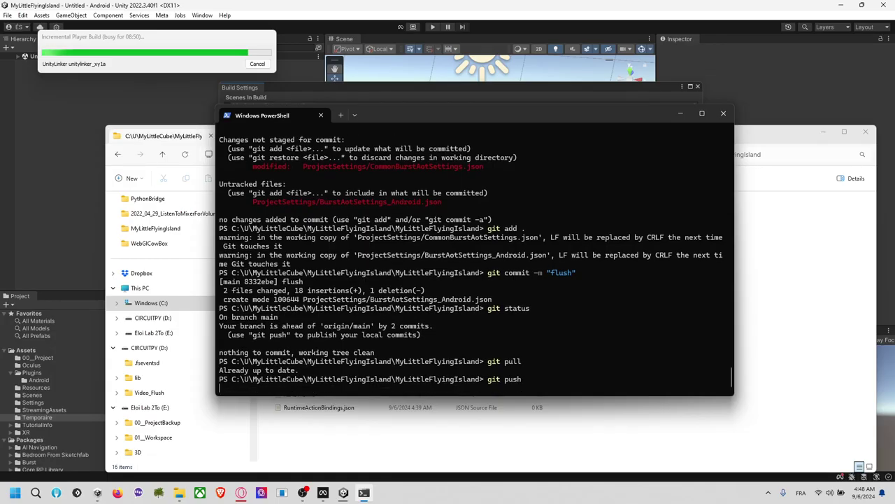
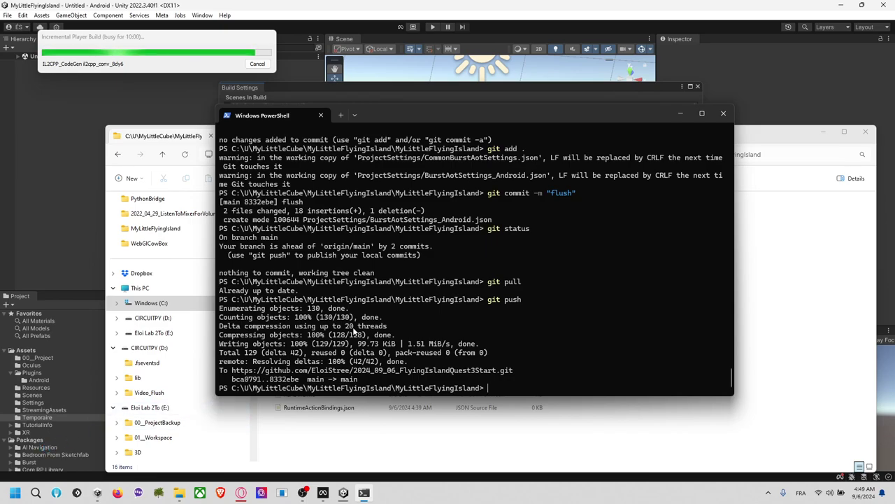
Run git status to compare the local branch with the remote after the push.
{"action": "type", "text": "git staqt"}
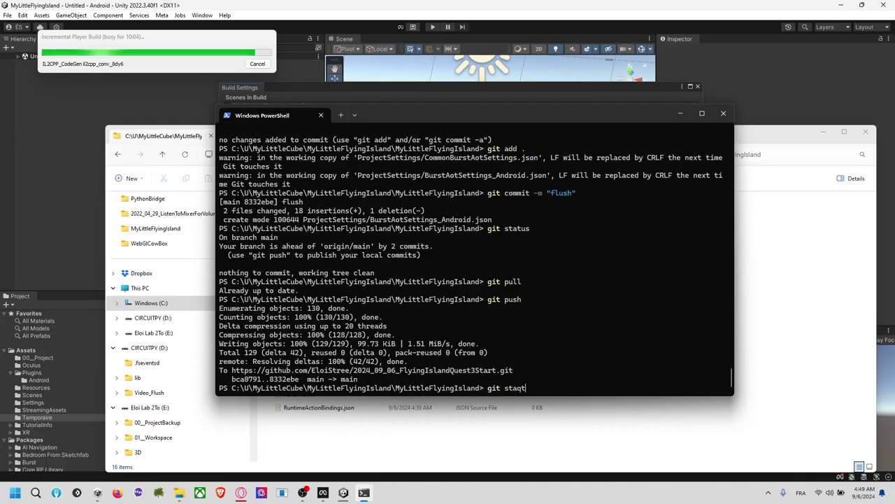
{"action": "key", "text": "BackSpace"}
{"action": "key", "text": "BackSpace"}
{"action": "type", "text": "us"}
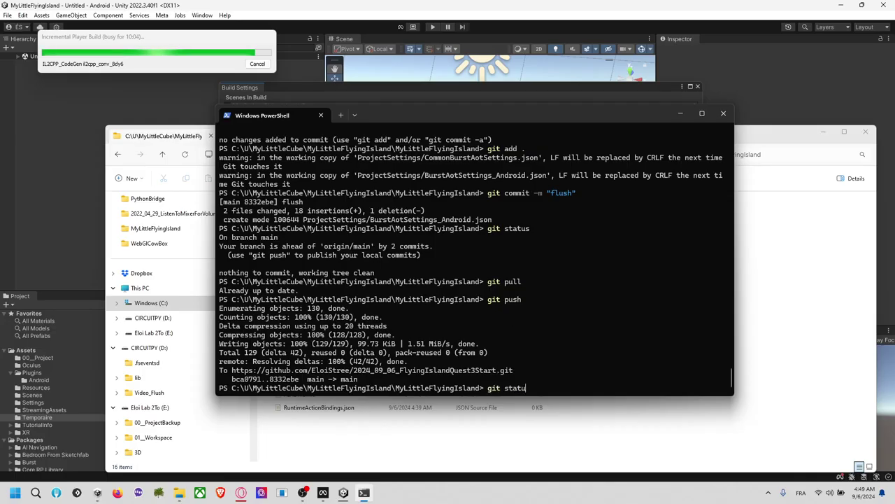
{"action": "key", "text": "Return"}
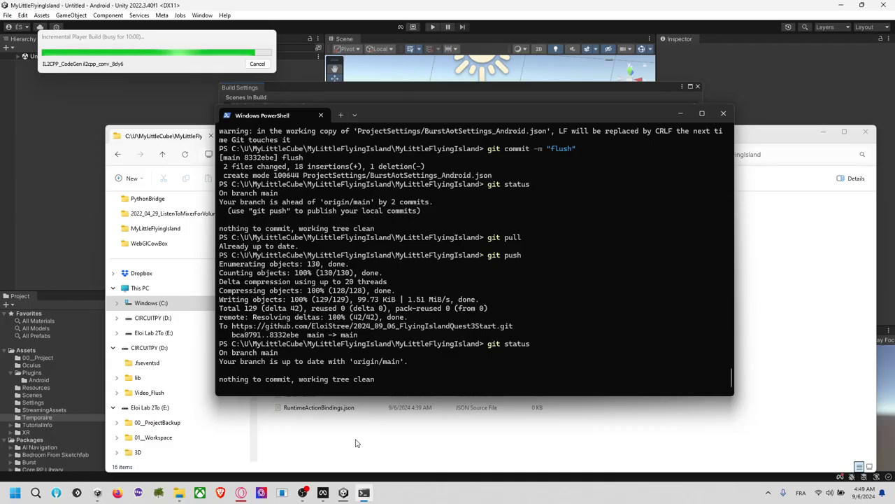
Switch to the Opera GX browser and look through the open GitHub tabs, including the workshop issue and the MyDrawableCube repository.
{"action": "left_click", "coordinate": [244, 496]}
{"action": "scroll", "coordinate": [353, 236], "scroll_direction": "up", "scroll_amount": 3}
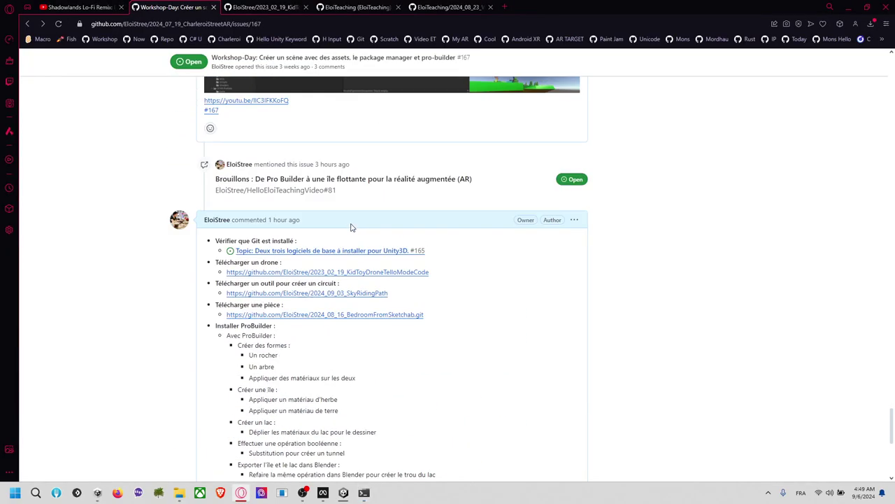
{"action": "scroll", "coordinate": [350, 224], "scroll_direction": "down", "scroll_amount": 3}
{"action": "left_click", "coordinate": [271, 11]}
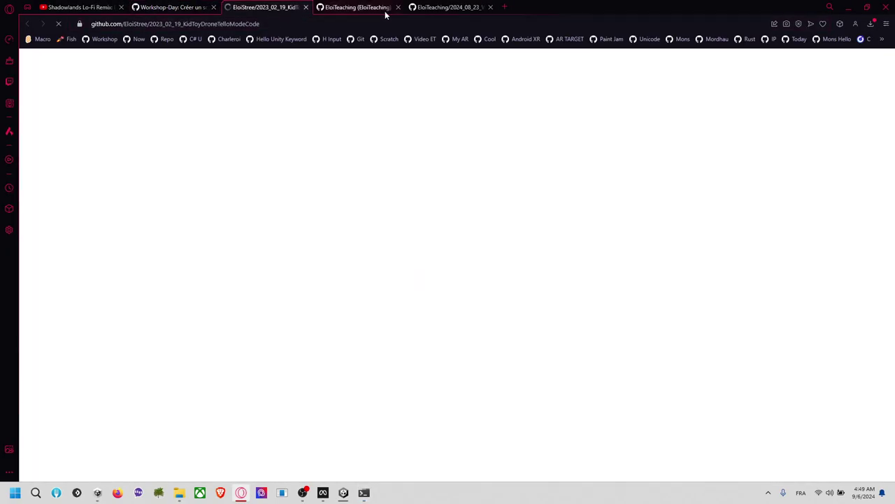
{"action": "left_click", "coordinate": [452, 9]}
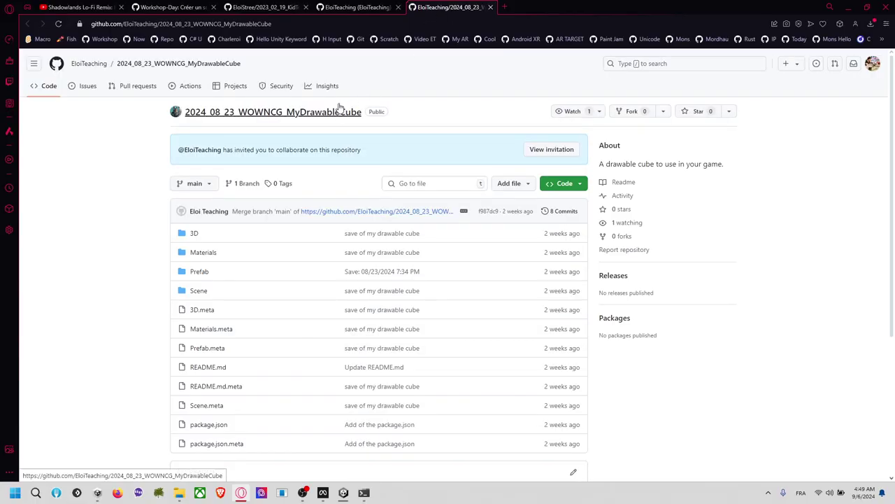
{"action": "left_click", "coordinate": [338, 10]}
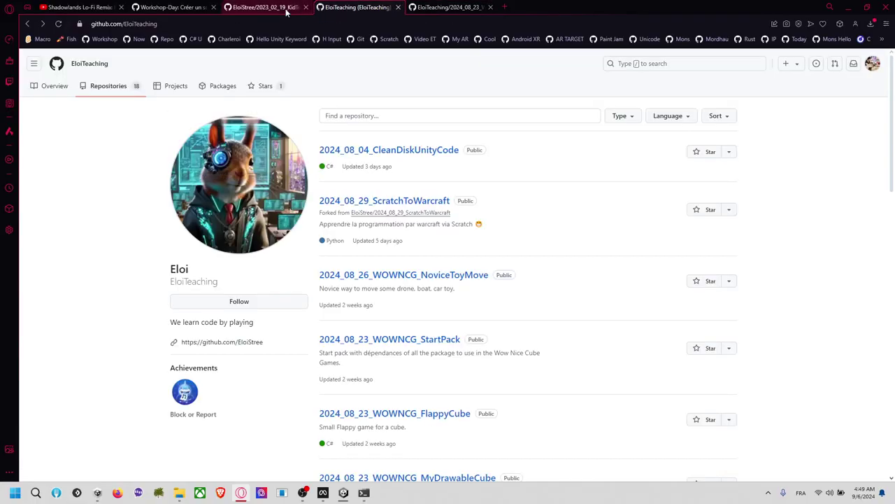
{"action": "left_click", "coordinate": [170, 8]}
{"action": "scroll", "coordinate": [246, 95], "scroll_direction": "up", "scroll_amount": 3}
{"action": "scroll", "coordinate": [246, 95], "scroll_direction": "down", "scroll_amount": 3}
In the KidToyDrone tab, go to the account's repositories through the Workshop bookmark and open 2024_09_06_FlyingIslandQuest3Start.
{"action": "left_click", "coordinate": [241, 8]}
{"action": "left_click", "coordinate": [126, 40]}
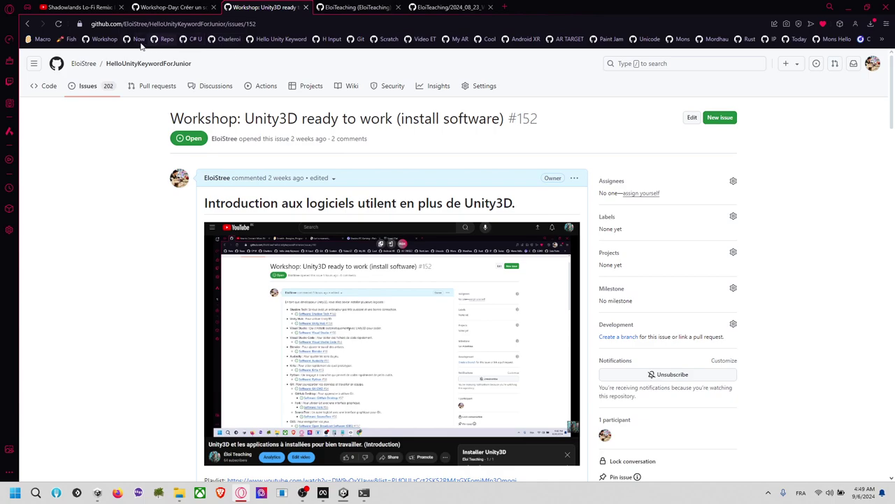
{"action": "left_click", "coordinate": [83, 64]}
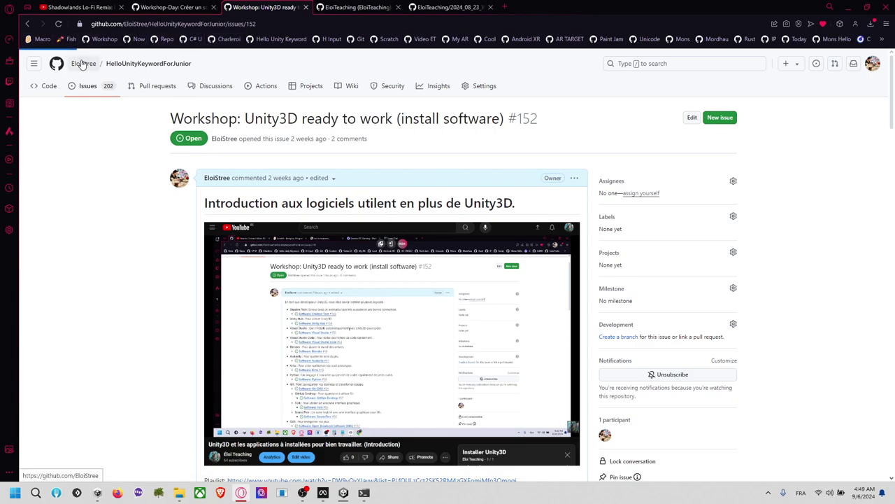
{"action": "scroll", "coordinate": [114, 89], "scroll_direction": "down", "scroll_amount": 3}
{"action": "scroll", "coordinate": [117, 92], "scroll_direction": "up", "scroll_amount": 3}
{"action": "left_click", "coordinate": [112, 86]}
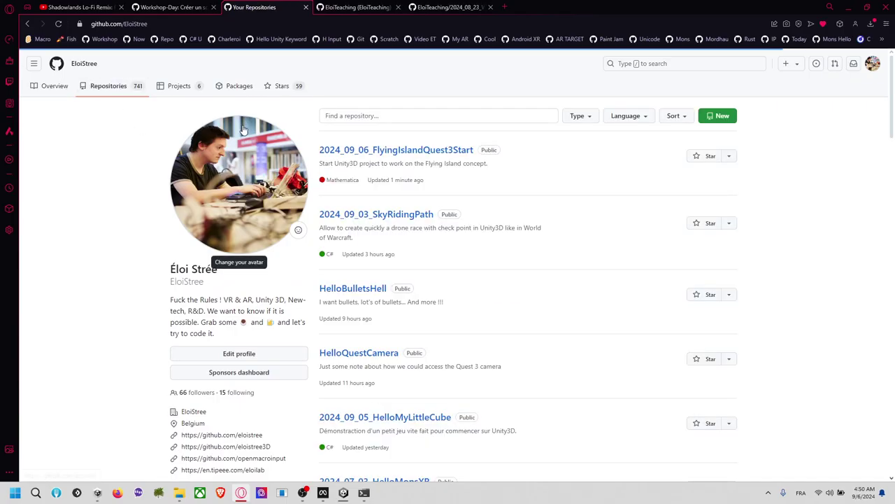
{"action": "left_click", "coordinate": [434, 152]}
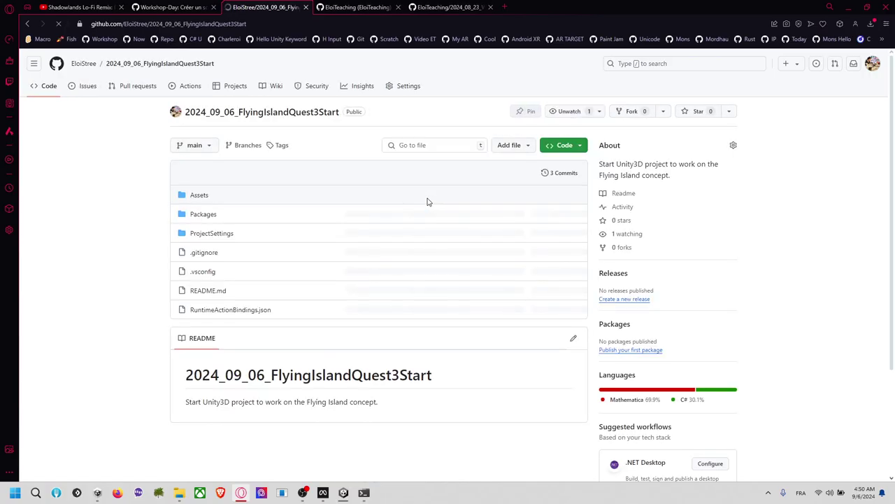
Inspect the pushed files in the repository's Assets/00__Project folder and go back one page.
{"action": "left_click", "coordinate": [200, 195]}
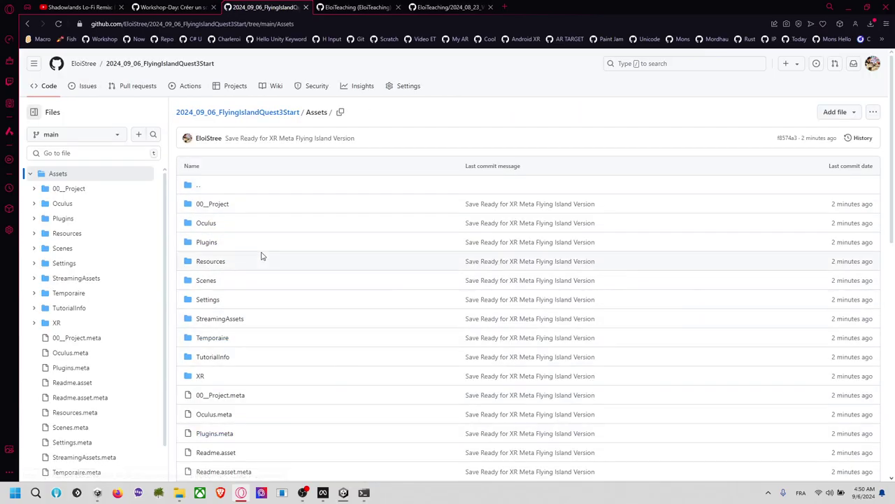
{"action": "left_click", "coordinate": [222, 204]}
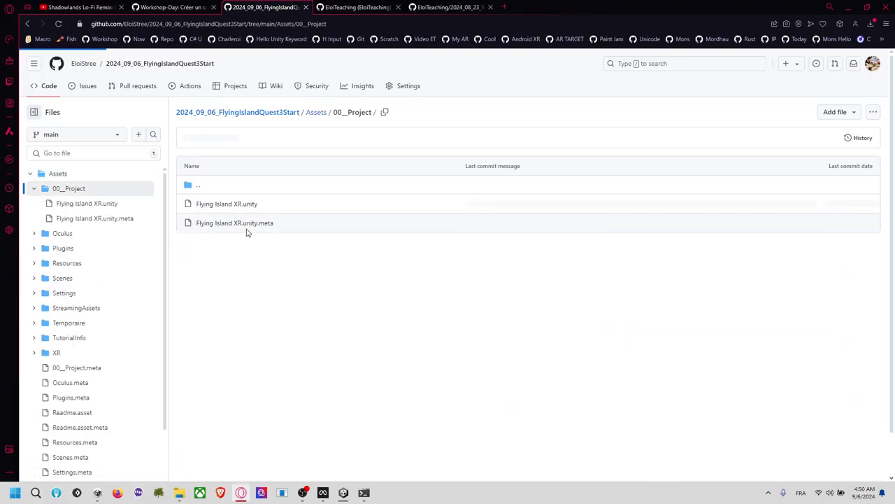
{"action": "left_click", "coordinate": [28, 23]}
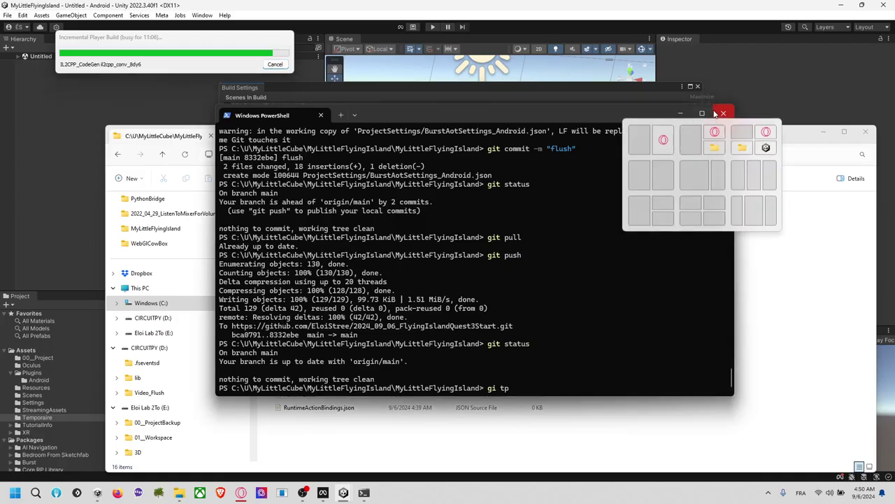
Back on the desktop, reposition the PowerShell and build progress windows and close the File Explorer window of the project folder.
{"action": "left_click_drag", "start_coordinate": [604, 120], "coordinate": [634, 151]}
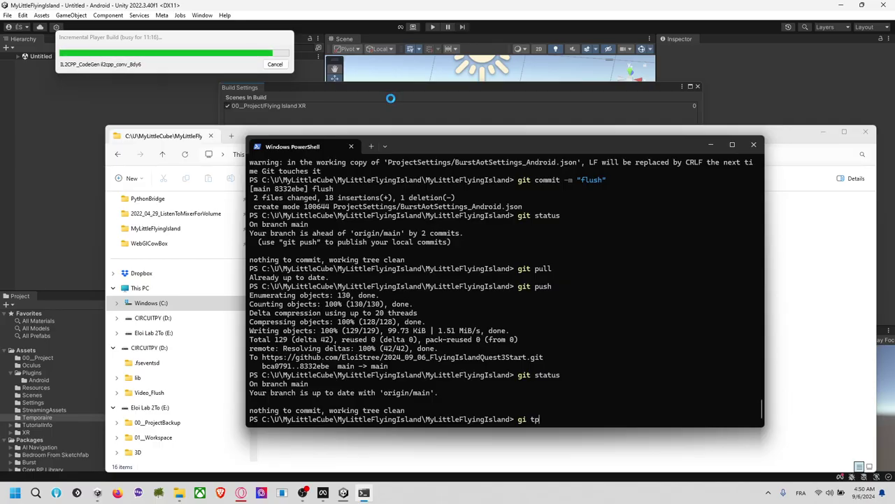
{"action": "left_click", "coordinate": [818, 147]}
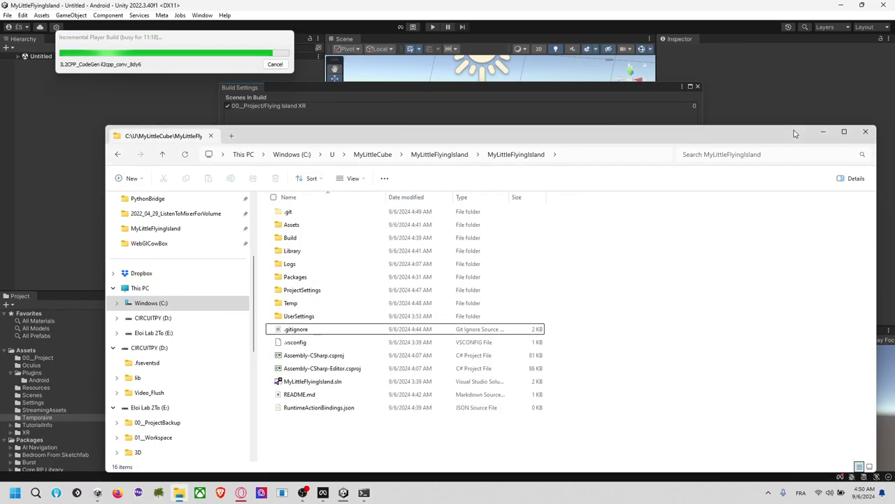
{"action": "left_click_drag", "start_coordinate": [160, 39], "coordinate": [178, 63]}
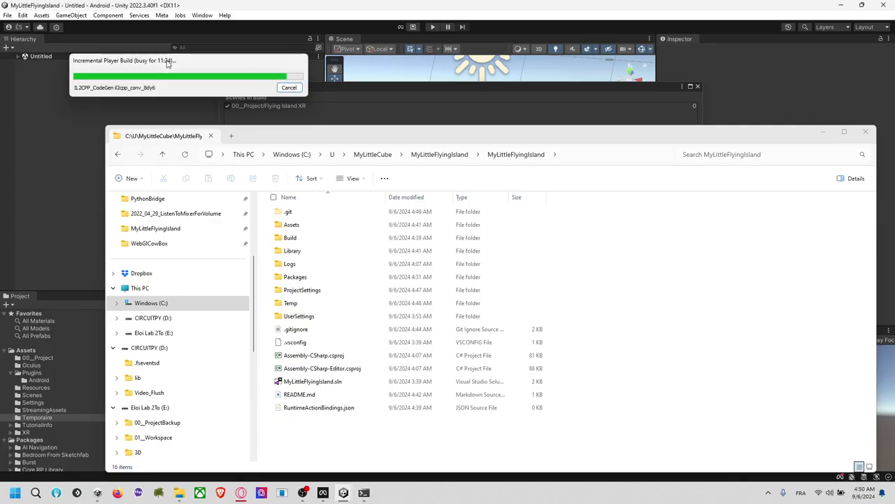
{"action": "left_click", "coordinate": [865, 131]}
{"action": "left_click", "coordinate": [720, 140]}
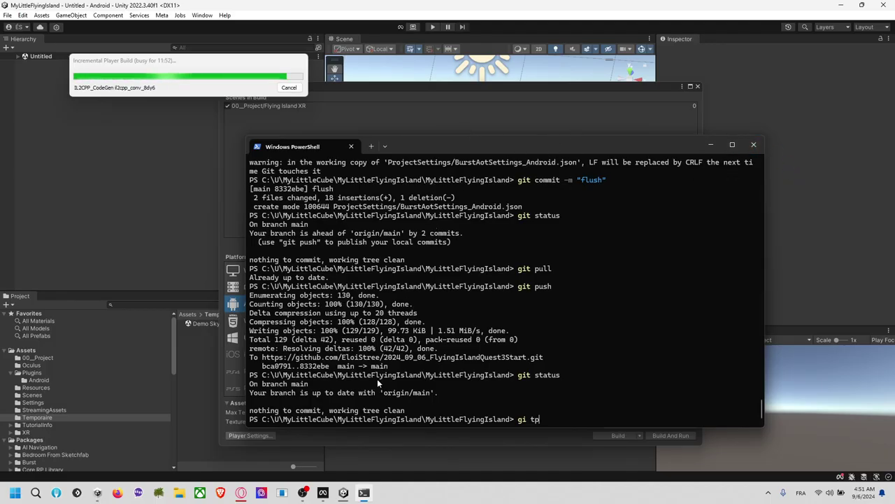
Switch to the Opera GX browser, restore it to a smaller floating window and open the Workshop-Day issue #167 tab.
{"action": "mouse_move", "coordinate": [322, 493]}
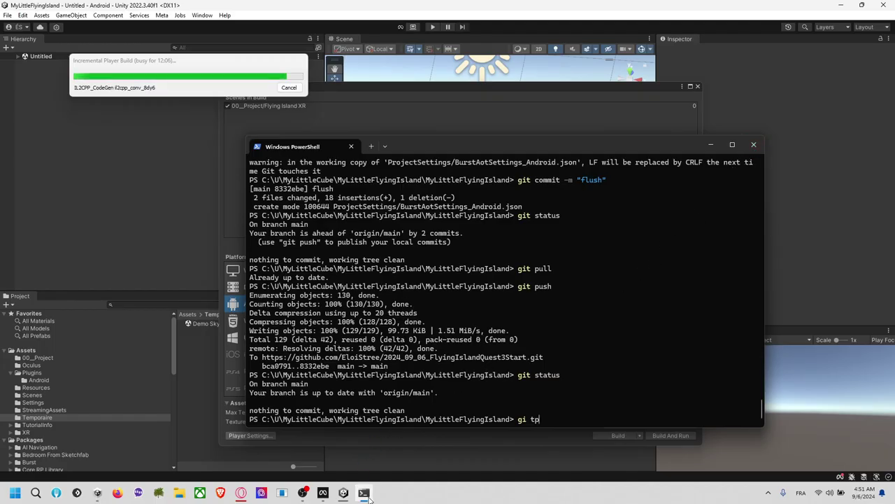
{"action": "left_click", "coordinate": [767, 494]}
{"action": "left_click", "coordinate": [240, 492]}
{"action": "left_click_drag", "start_coordinate": [570, 4], "coordinate": [490, 106]}
{"action": "left_click", "coordinate": [345, 113]}
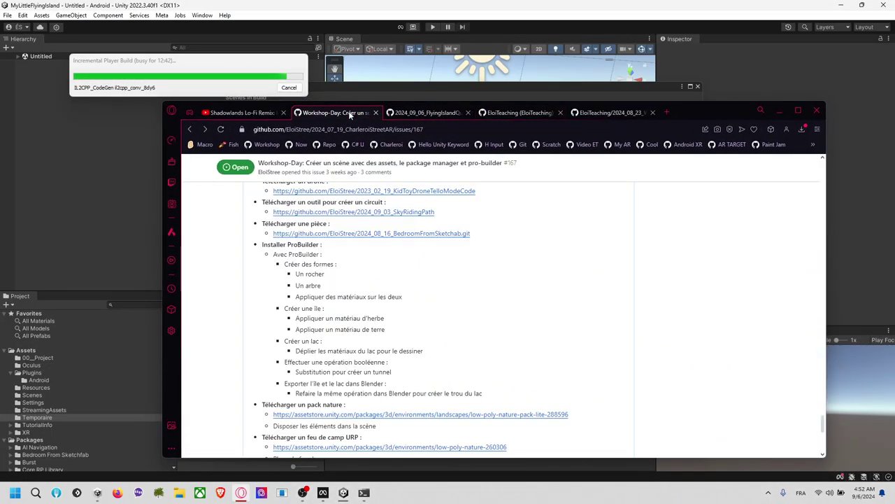
Look through the Workshop-Day issue, from the asset links and Sketchfab notes to the ProBuilder preview image.
{"action": "scroll", "coordinate": [373, 246], "scroll_direction": "up", "scroll_amount": 3}
{"action": "scroll", "coordinate": [373, 246], "scroll_direction": "up", "scroll_amount": 15}
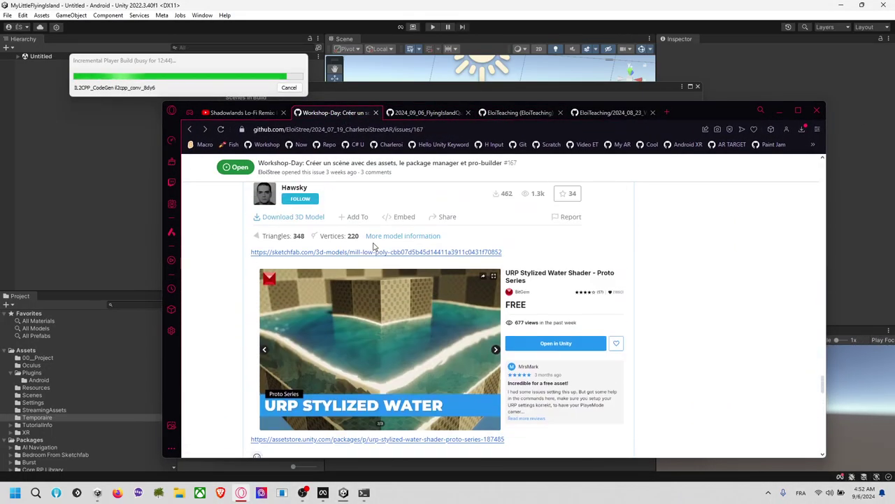
{"action": "scroll", "coordinate": [376, 247], "scroll_direction": "up", "scroll_amount": 15}
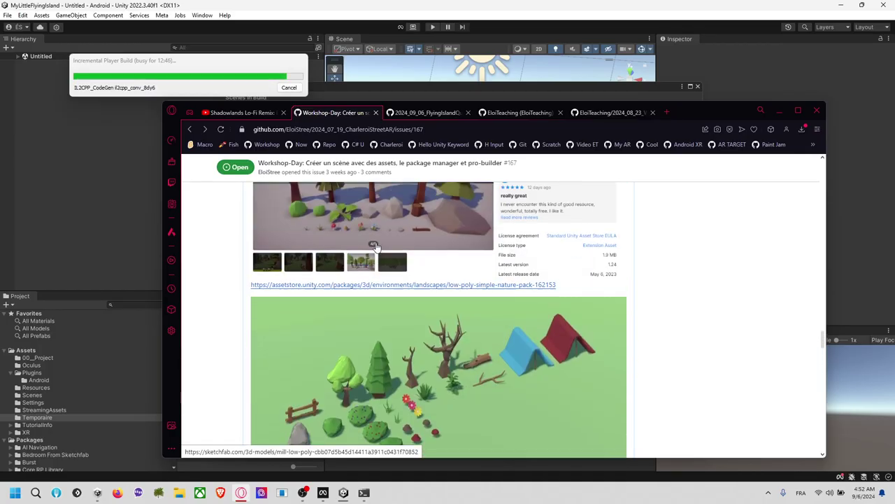
{"action": "scroll", "coordinate": [376, 247], "scroll_direction": "up", "scroll_amount": 8}
{"action": "scroll", "coordinate": [376, 247], "scroll_direction": "down", "scroll_amount": 6}
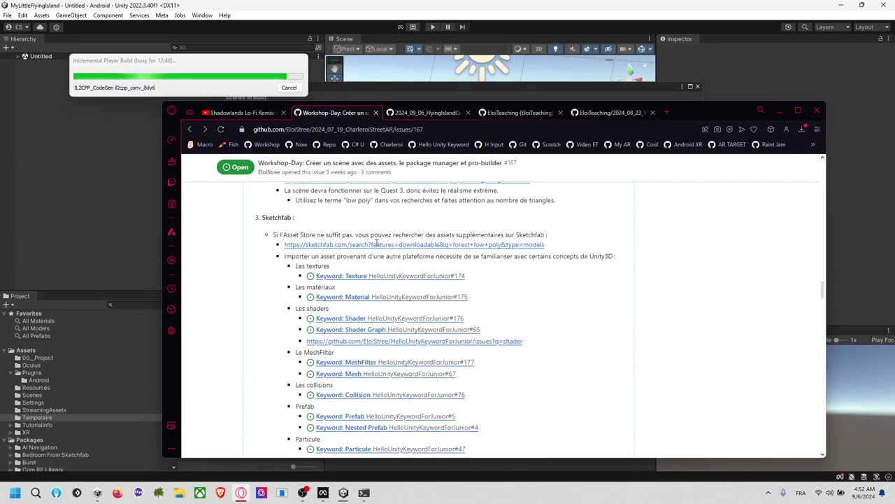
{"action": "scroll", "coordinate": [375, 247], "scroll_direction": "up", "scroll_amount": 10}
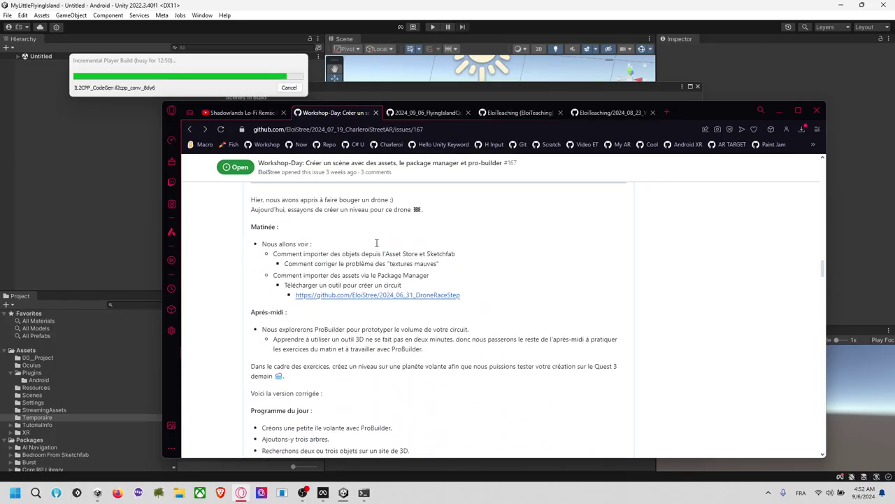
{"action": "scroll", "coordinate": [376, 247], "scroll_direction": "down", "scroll_amount": 2}
{"action": "scroll", "coordinate": [372, 292], "scroll_direction": "up", "scroll_amount": 1}
{"action": "scroll", "coordinate": [372, 293], "scroll_direction": "down", "scroll_amount": 15}
{"action": "scroll", "coordinate": [372, 293], "scroll_direction": "up", "scroll_amount": 1}
{"action": "scroll", "coordinate": [372, 292], "scroll_direction": "up", "scroll_amount": 2}
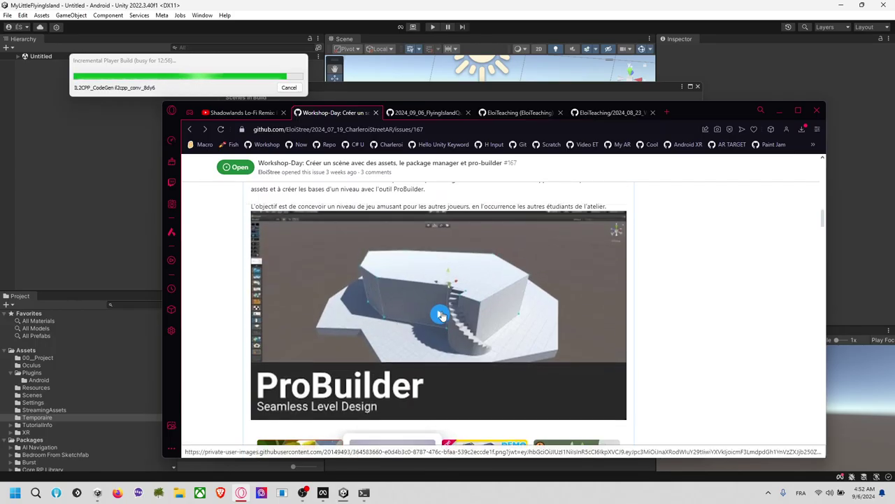
Try to open the video behind the issue's ProBuilder preview image, and return to the beginning of the issue.
{"action": "left_click", "coordinate": [440, 314]}
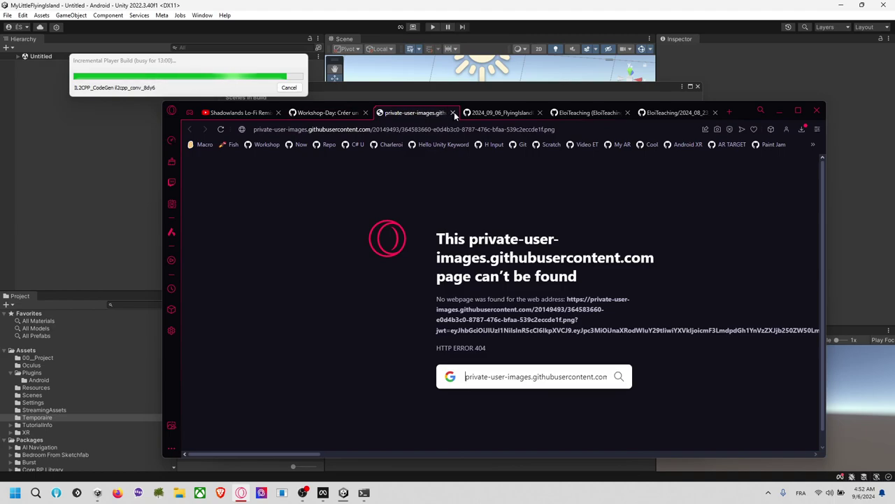
{"action": "left_click", "coordinate": [335, 113]}
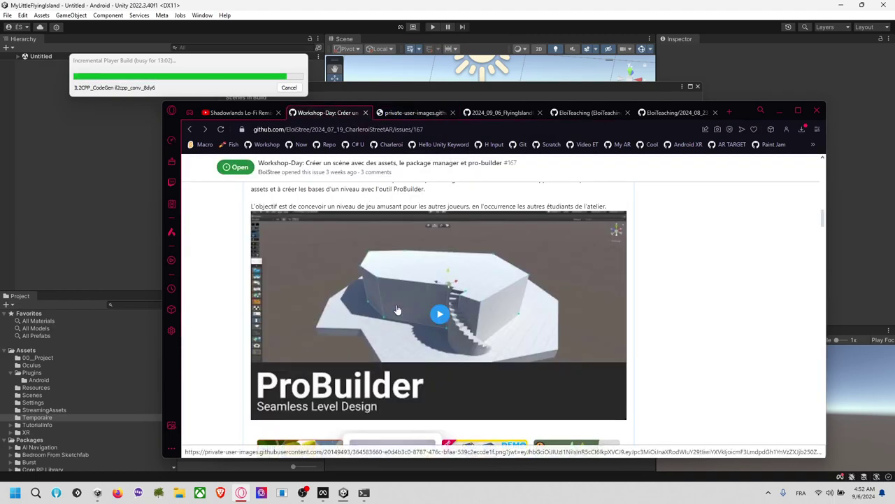
{"action": "scroll", "coordinate": [395, 310], "scroll_direction": "up", "scroll_amount": 3}
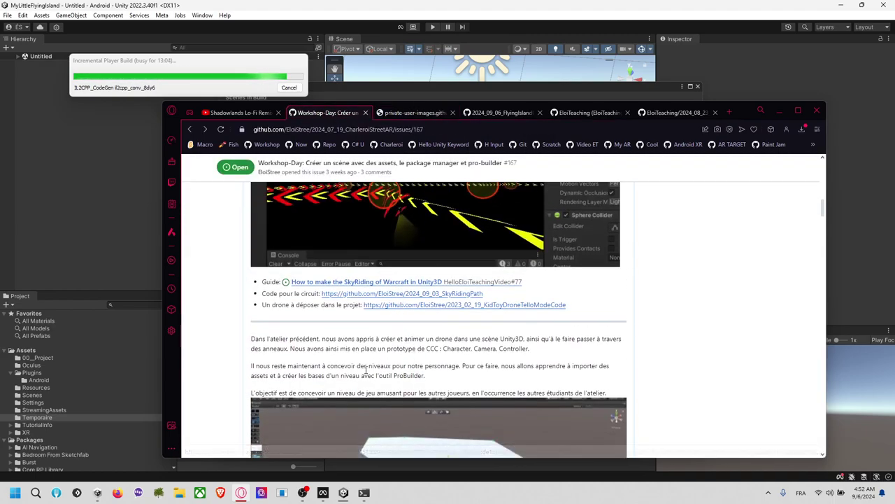
{"action": "scroll", "coordinate": [353, 321], "scroll_direction": "up", "scroll_amount": 5}
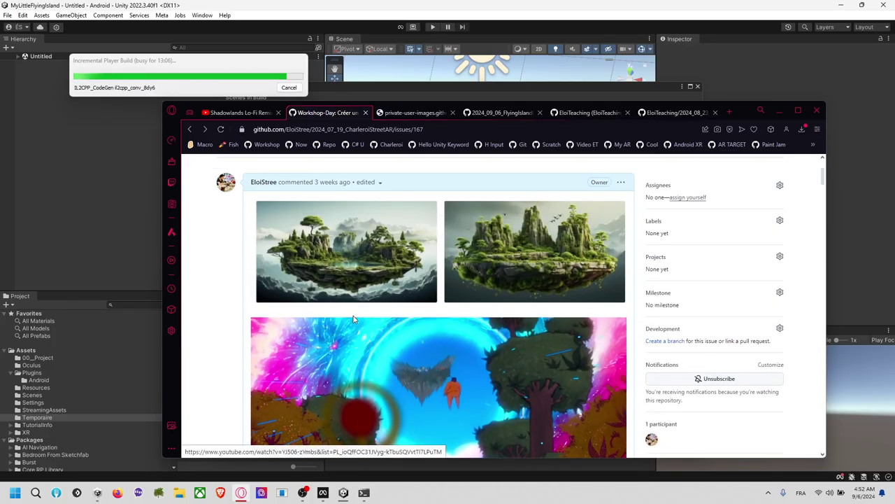
{"action": "scroll", "coordinate": [353, 321], "scroll_direction": "up", "scroll_amount": 2}
Search the web for "probuild unity3D" in the issue's tab and open Unity's ProBuilder feature page.
{"action": "left_click", "coordinate": [377, 130]}
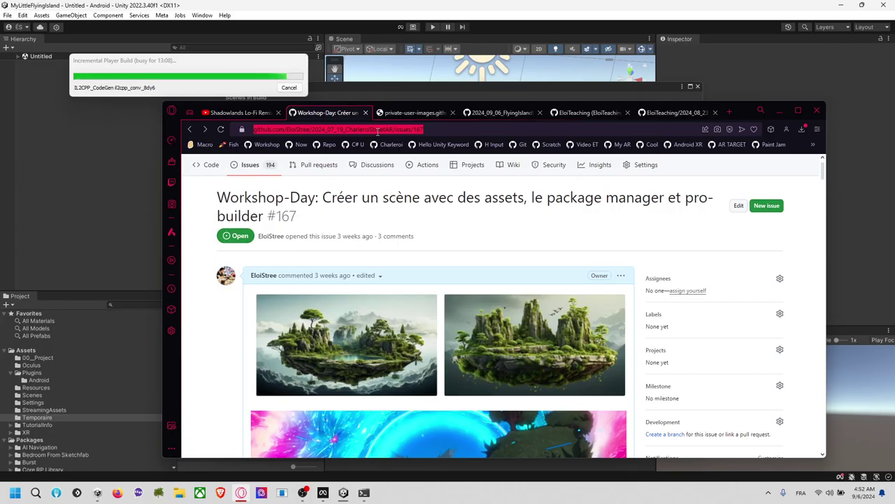
{"action": "type", "text": "probuild"}
{"action": "key", "text": "Return"}
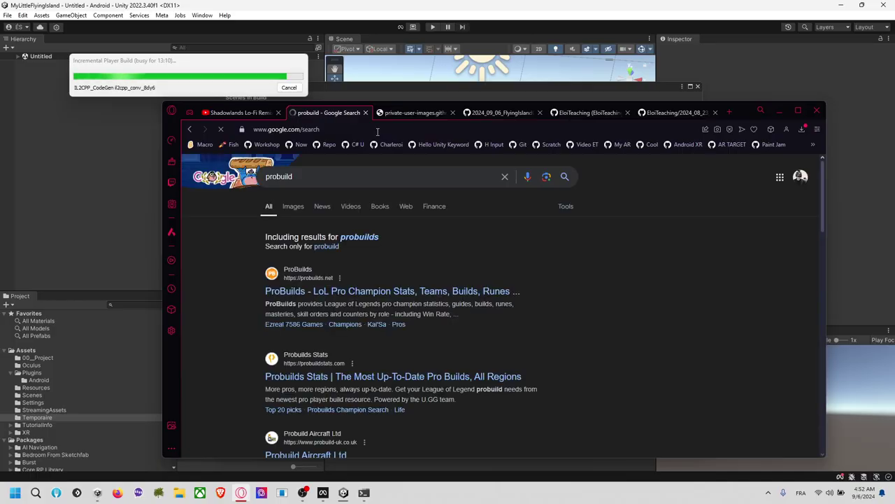
{"action": "left_click", "coordinate": [338, 180]}
{"action": "type", "text": "unity3D"}
{"action": "key", "text": "Return"}
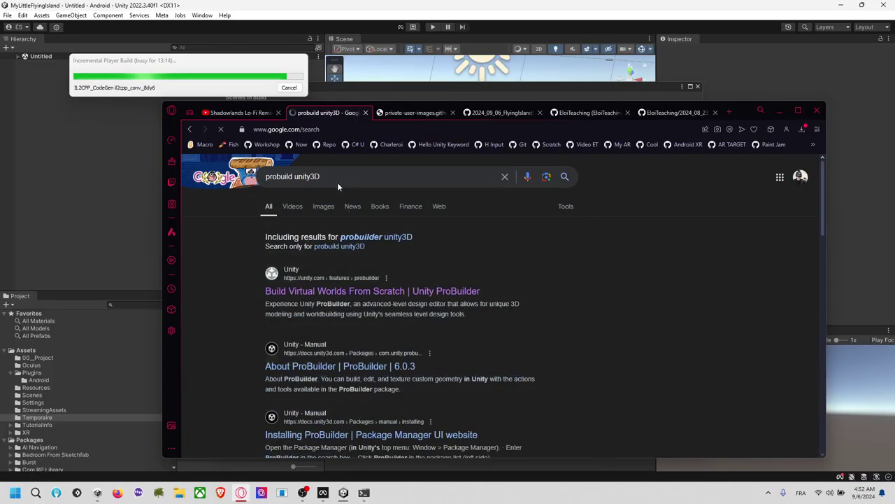
{"action": "left_click", "coordinate": [372, 291]}
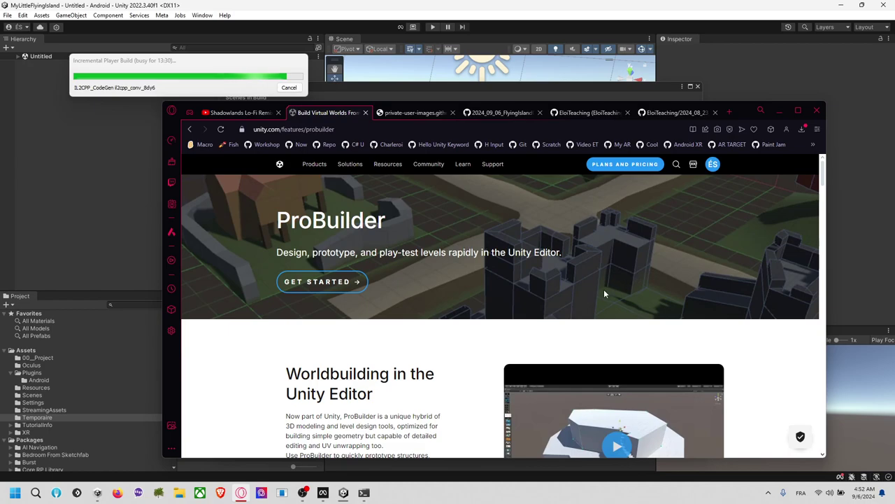
Read the Worldbuilding section of the ProBuilder page and watch its ProBuilder L1 video in full screen, leaving full screen at the end.
{"action": "scroll", "coordinate": [564, 291], "scroll_direction": "down", "scroll_amount": 1}
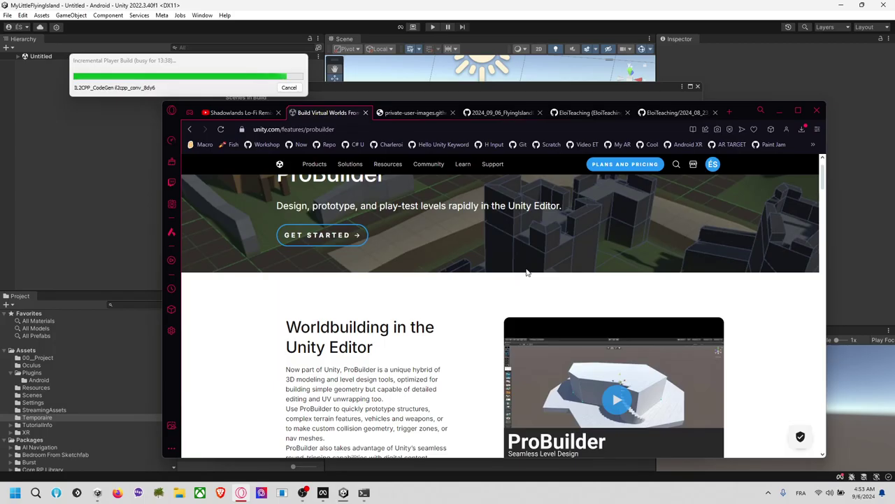
{"action": "scroll", "coordinate": [525, 272], "scroll_direction": "down", "scroll_amount": 1}
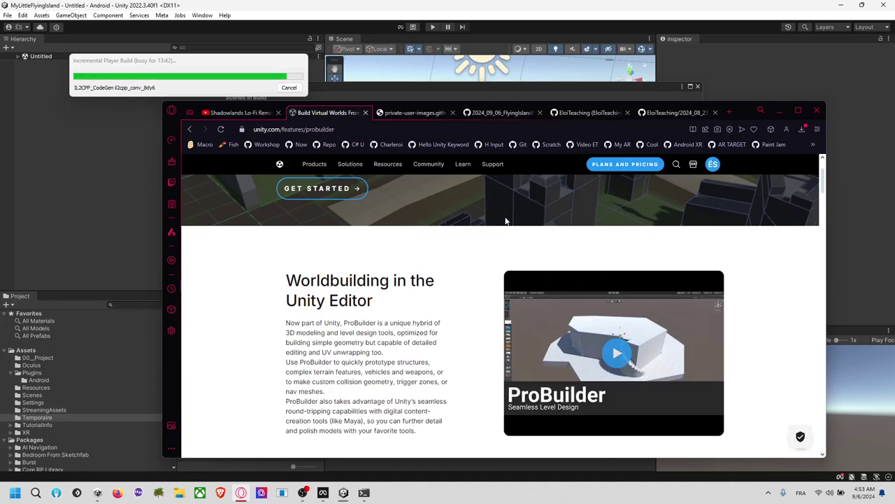
{"action": "scroll", "coordinate": [490, 254], "scroll_direction": "down", "scroll_amount": 2}
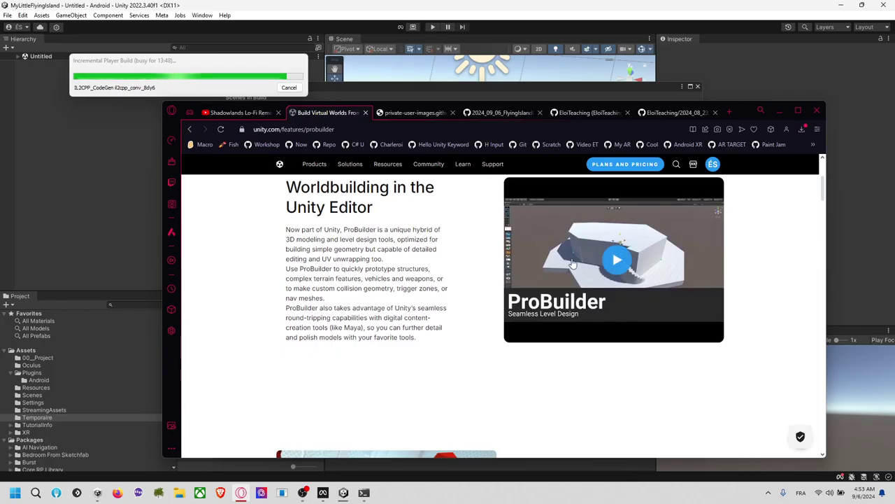
{"action": "left_click", "coordinate": [608, 264]}
{"action": "left_click", "coordinate": [508, 339]}
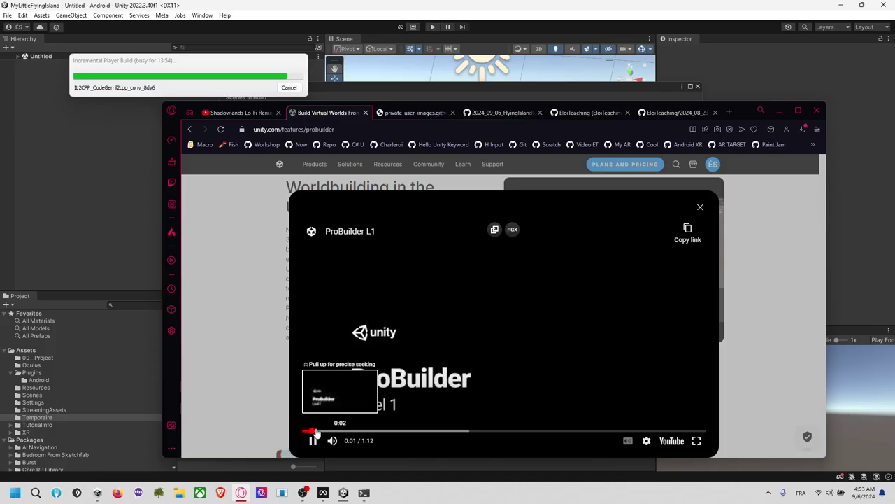
{"action": "left_click", "coordinate": [344, 431]}
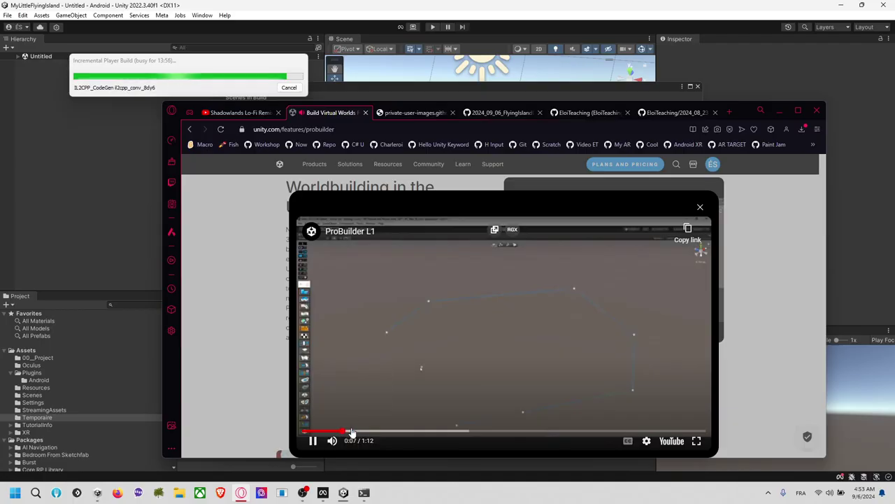
{"action": "left_click_drag", "start_coordinate": [352, 431], "coordinate": [342, 434]}
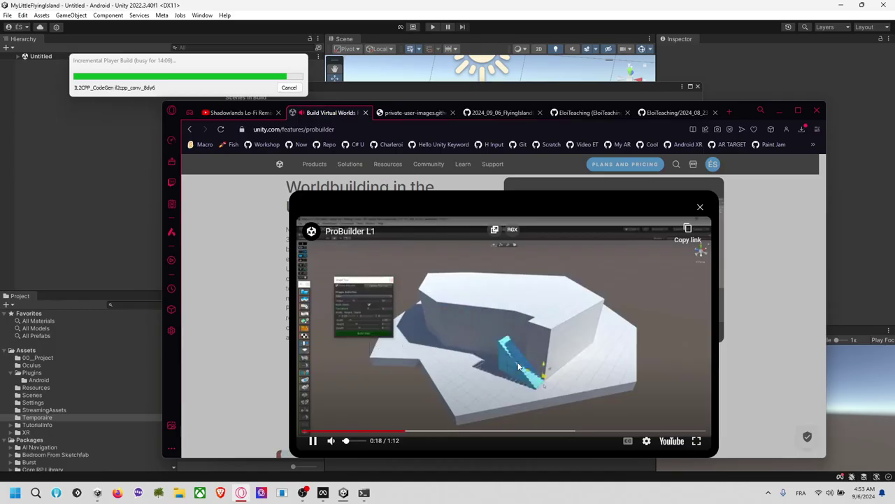
{"action": "left_click", "coordinate": [696, 441]}
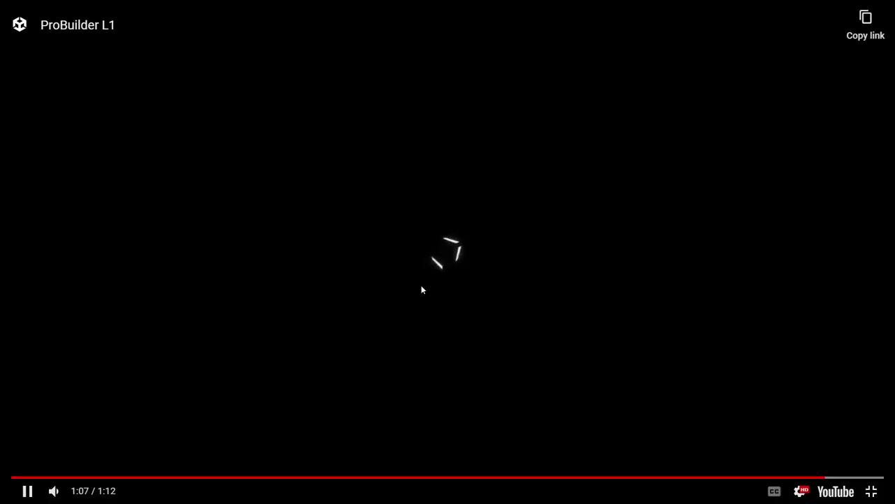
{"action": "left_click", "coordinate": [872, 491]}
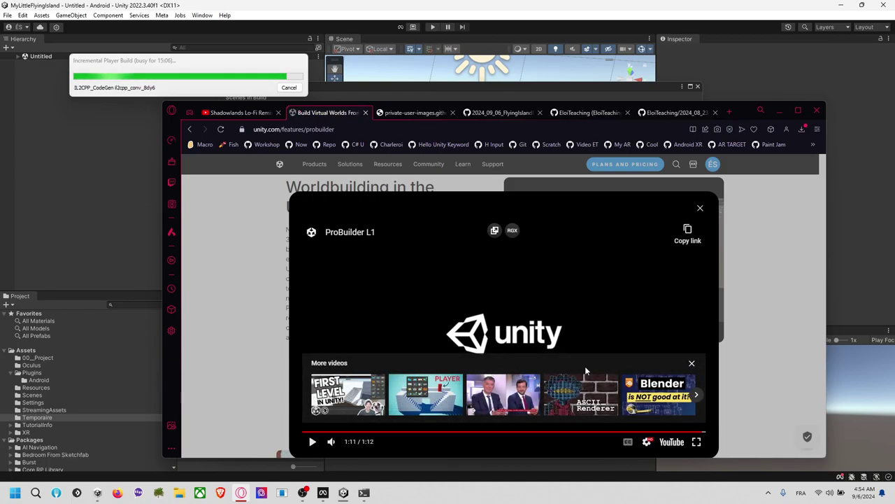
Open the suggested Brackeys video "MAKING YOUR FIRST LEVEL in Unity with ProBuilder!" and mute its sound.
{"action": "left_click", "coordinate": [424, 414]}
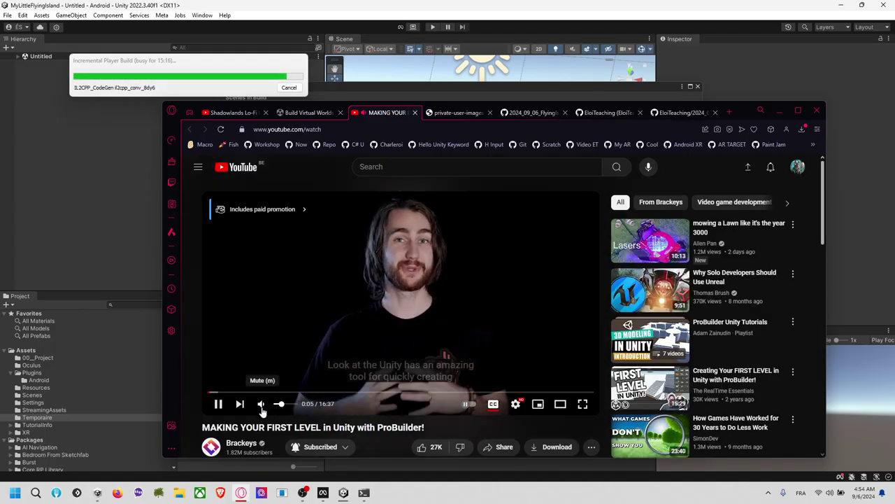
{"action": "left_click", "coordinate": [277, 405]}
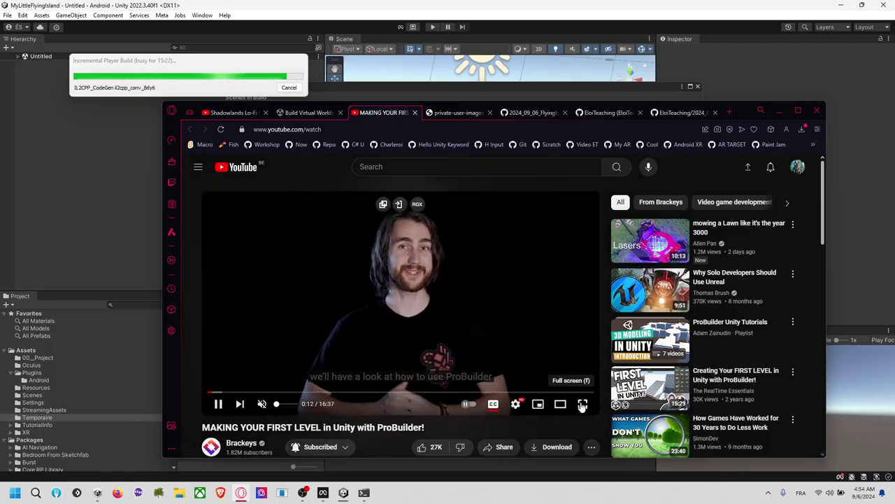
Bring up the PowerShell window, reposition it over the browser and return to the YouTube video.
{"action": "left_click", "coordinate": [371, 493]}
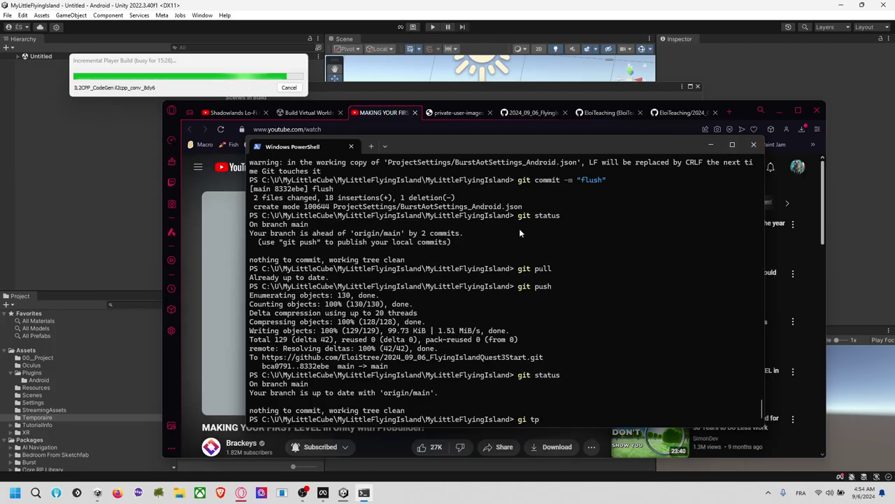
{"action": "left_click_drag", "start_coordinate": [721, 146], "coordinate": [655, 208]}
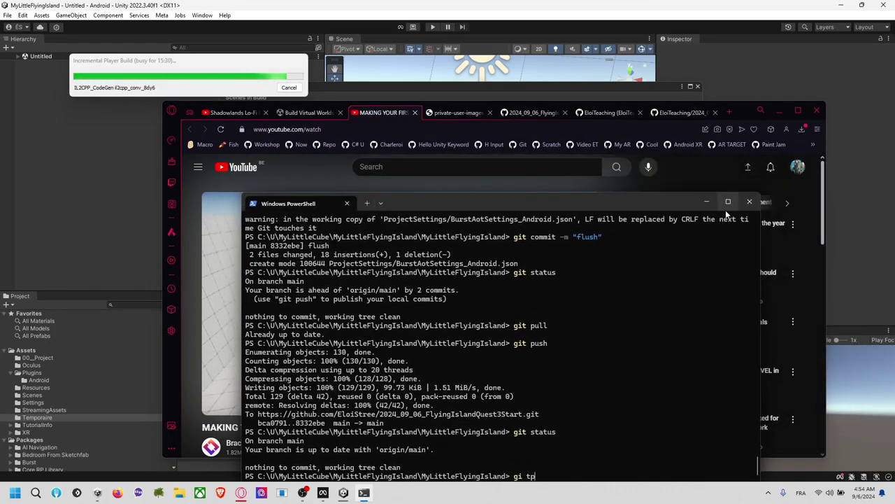
{"action": "left_click_drag", "start_coordinate": [427, 208], "coordinate": [510, 198]}
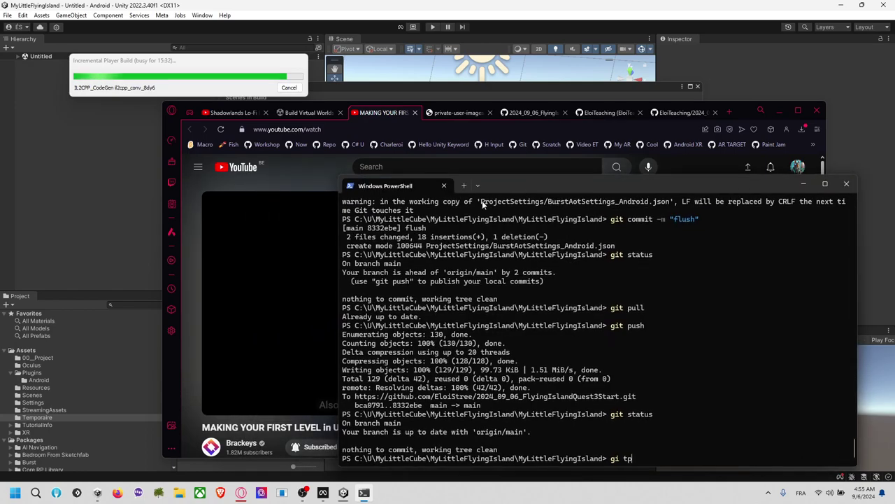
{"action": "left_click", "coordinate": [195, 285]}
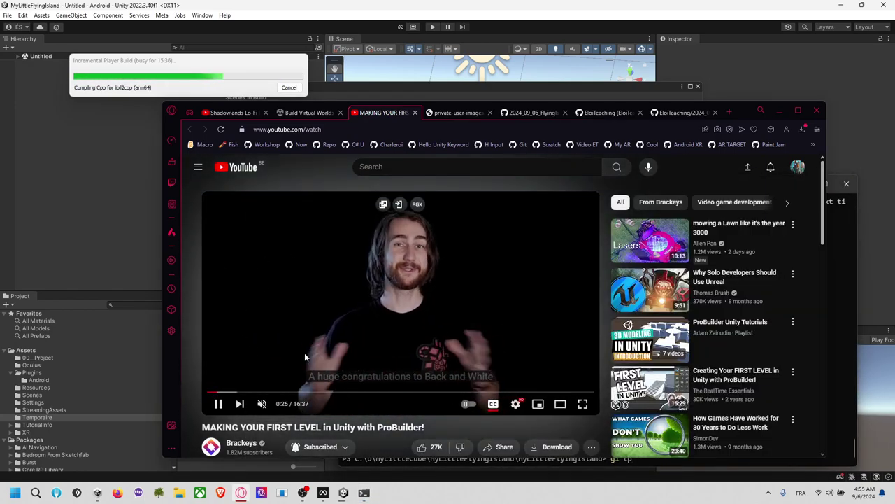
Skip the ProBuilder tutorial past its introduction to the package installation part and show it in theater mode.
{"action": "left_click", "coordinate": [232, 391]}
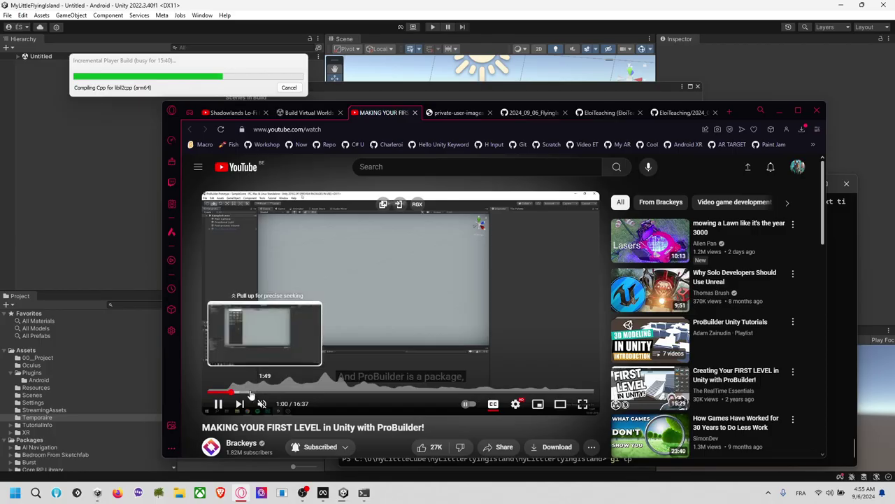
{"action": "left_click", "coordinate": [244, 392]}
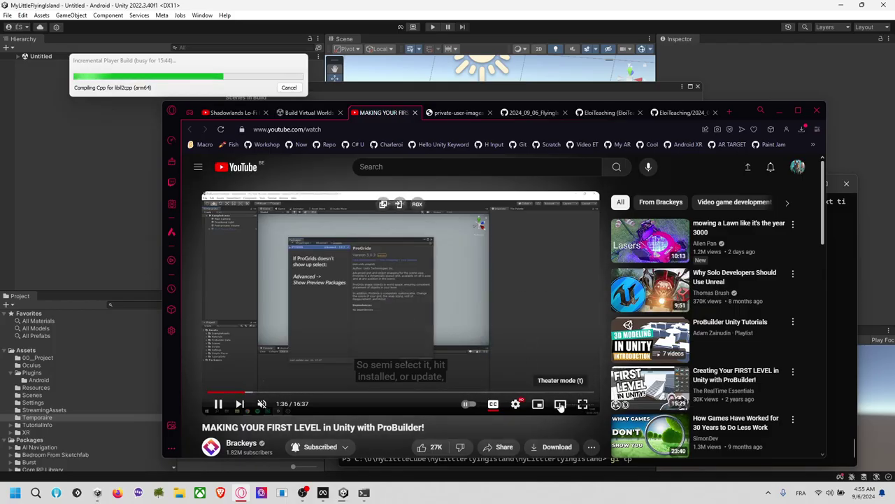
{"action": "key", "text": "t"}
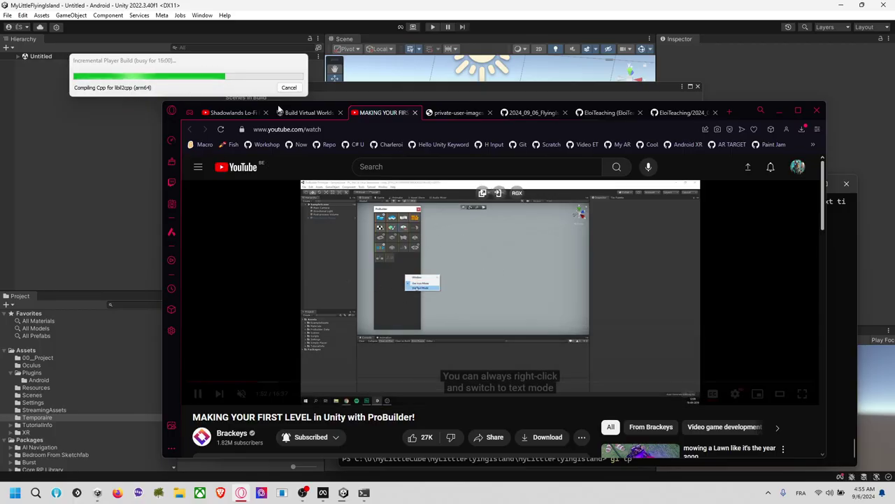
Move the build progress window clear of the browser, and move and enlarge the browser window to nearly fill the screen.
{"action": "left_click_drag", "start_coordinate": [209, 58], "coordinate": [179, 44]}
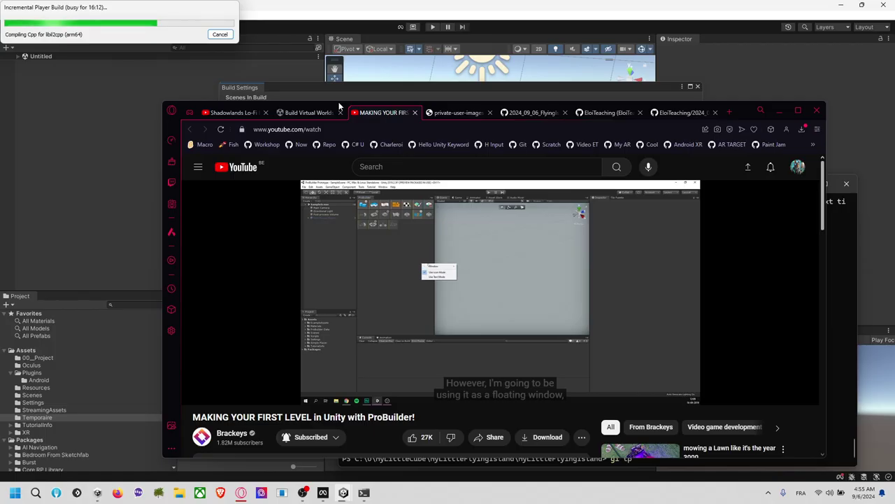
{"action": "left_click_drag", "start_coordinate": [175, 110], "coordinate": [3, 46]}
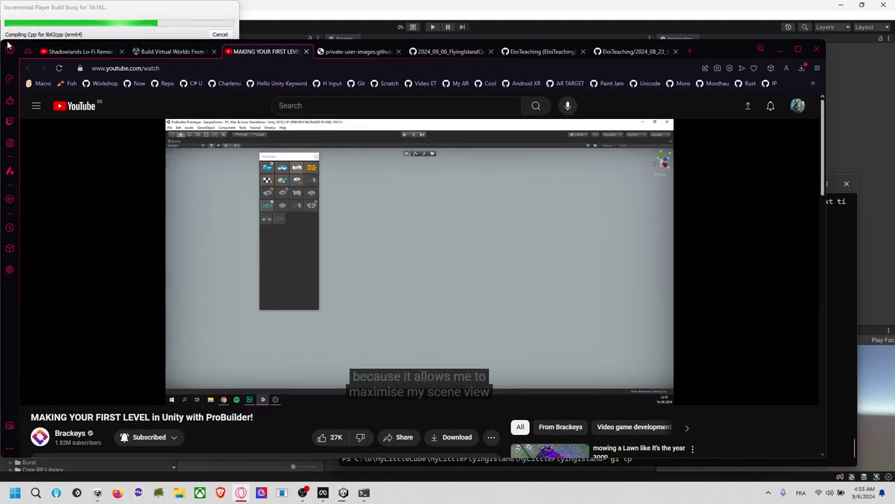
{"action": "left_click_drag", "start_coordinate": [826, 458], "coordinate": [888, 476]}
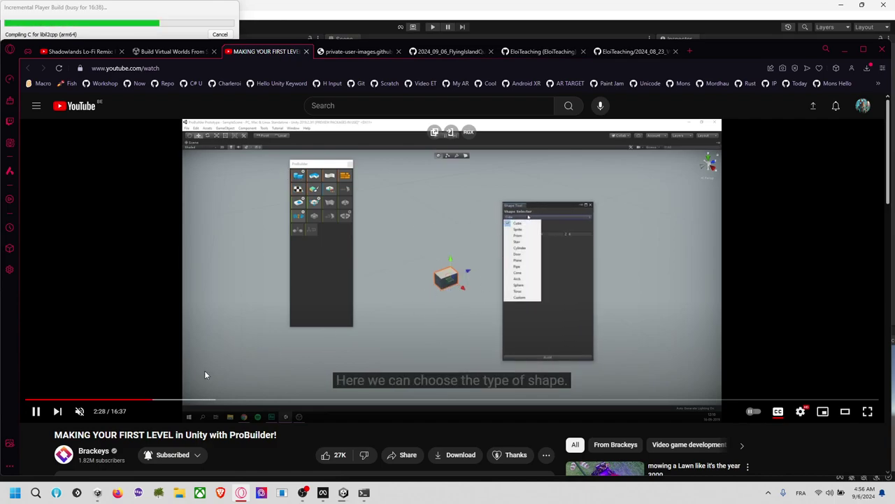
Skip through the tutorial's shape selection, material and ProBuilder preferences parts to the edge editing section at about 5:00.
{"action": "left_click", "coordinate": [180, 401]}
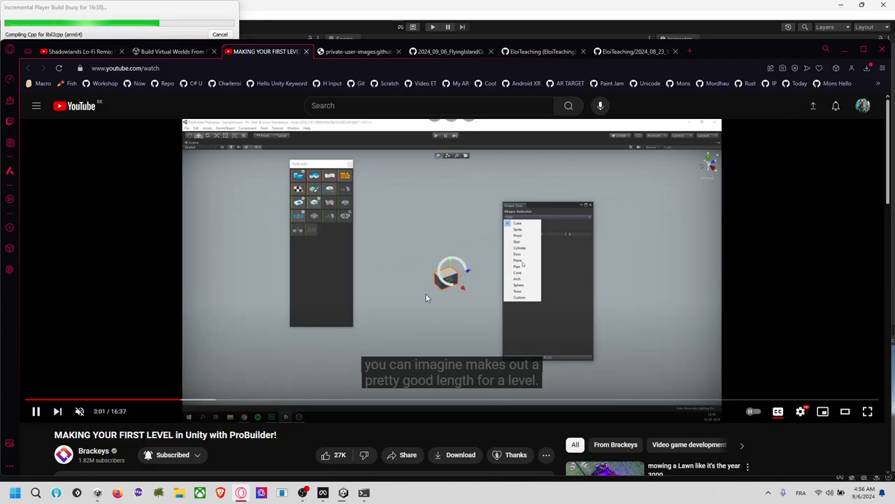
{"action": "left_click", "coordinate": [200, 402]}
{"action": "left_click", "coordinate": [218, 404]}
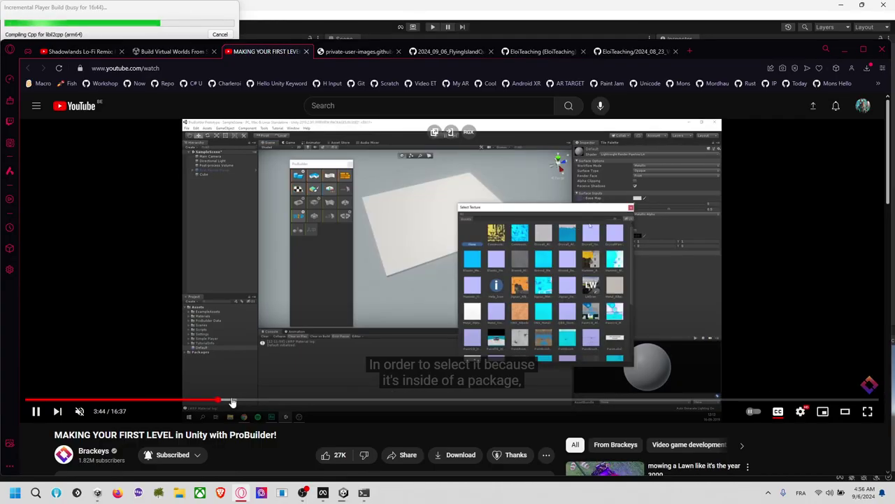
{"action": "left_click", "coordinate": [227, 402]}
{"action": "left_click", "coordinate": [240, 403]}
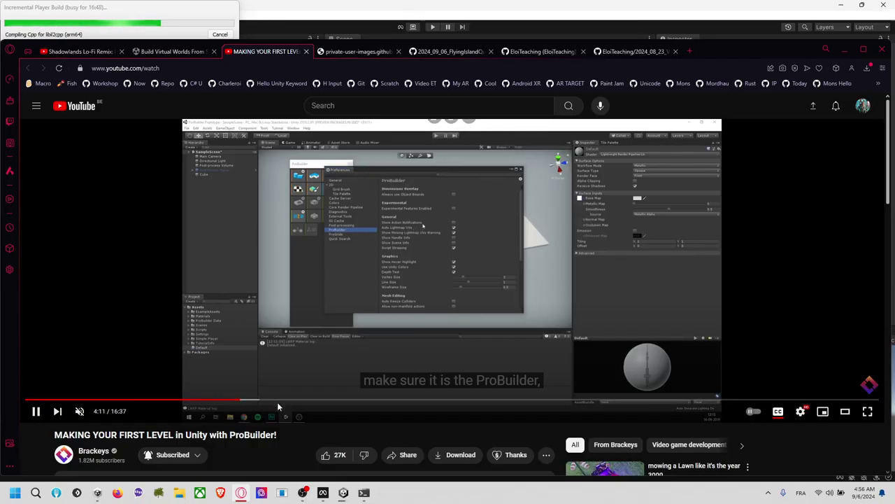
{"action": "left_click", "coordinate": [262, 402]}
{"action": "left_click", "coordinate": [284, 402]}
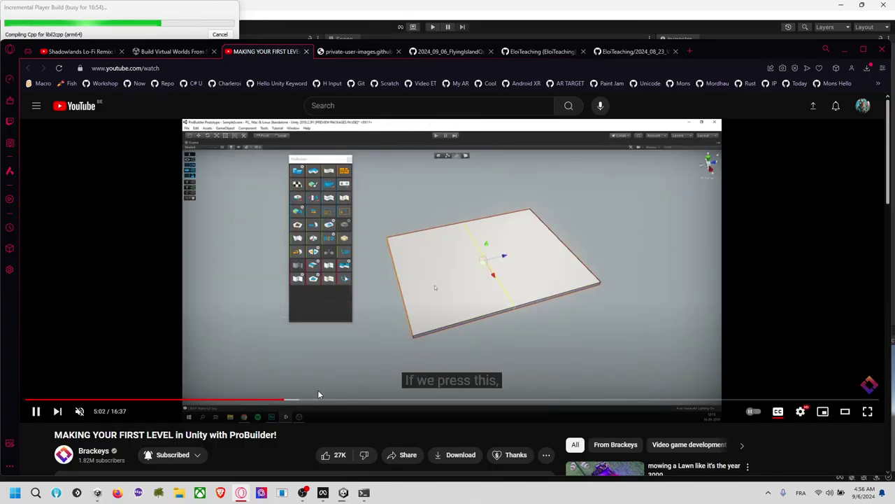
Advance the tutorial to the wall extrusion part at about 5:45, and rewind to where extra geometry is added.
{"action": "left_click", "coordinate": [315, 399]}
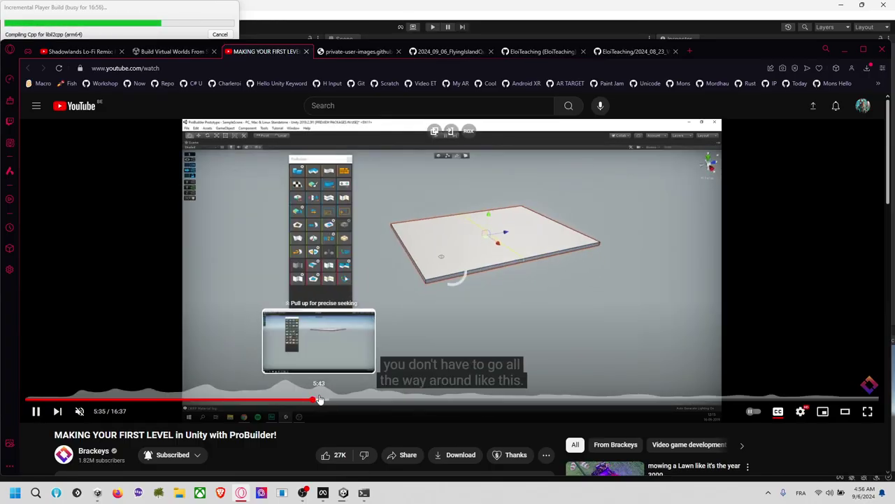
{"action": "left_click", "coordinate": [319, 399]}
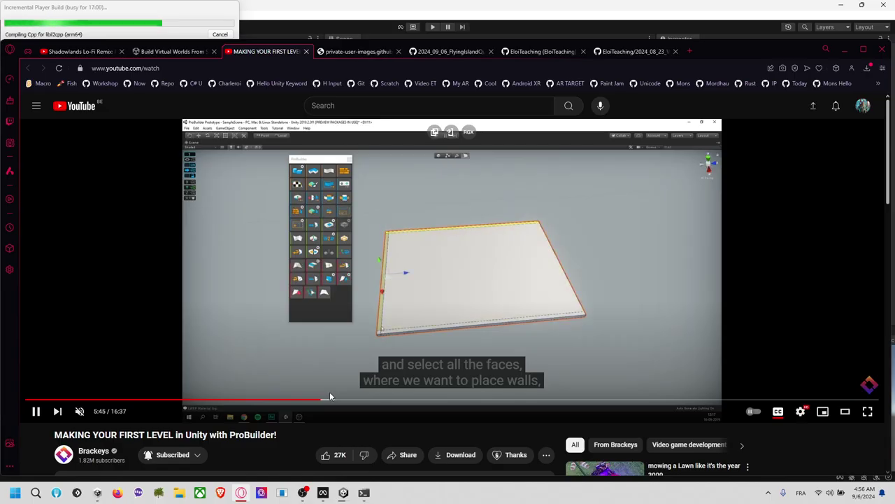
{"action": "left_click_drag", "start_coordinate": [324, 398], "coordinate": [325, 400]}
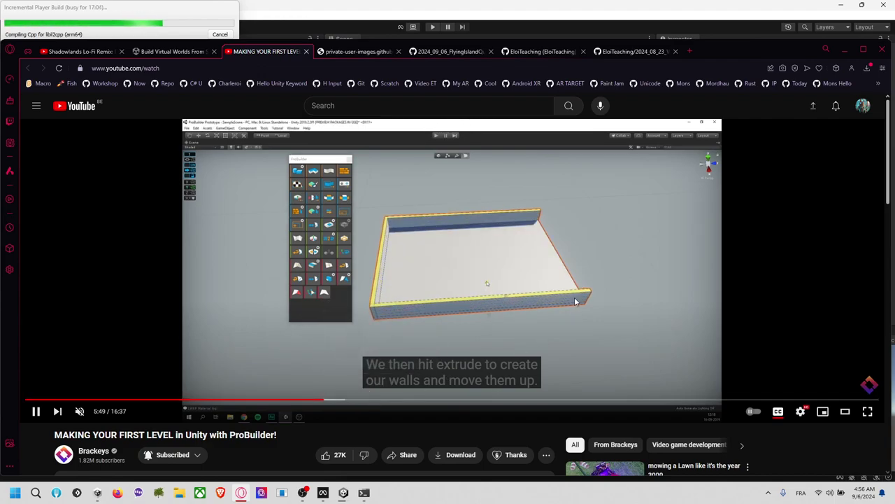
{"action": "left_click_drag", "start_coordinate": [315, 402], "coordinate": [257, 400]}
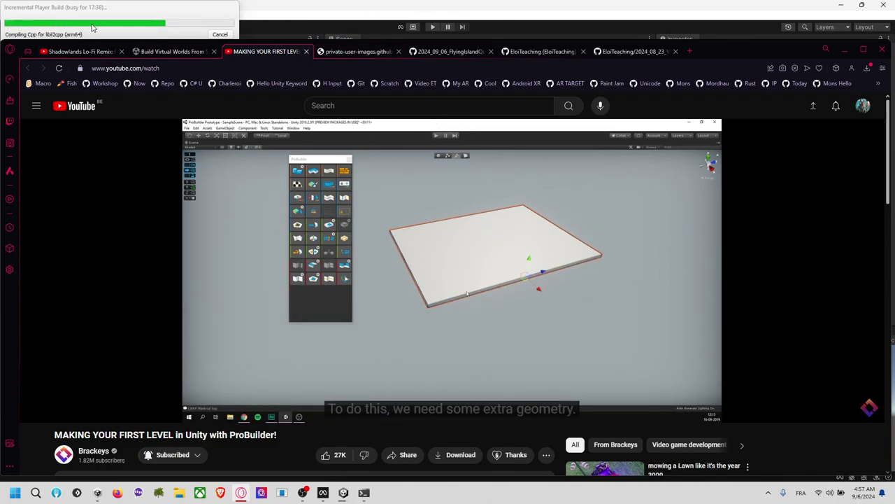
Skip the tutorial forward past the walls, floor recess and leftover face parts to about 8:18.
{"action": "left_click", "coordinate": [316, 402]}
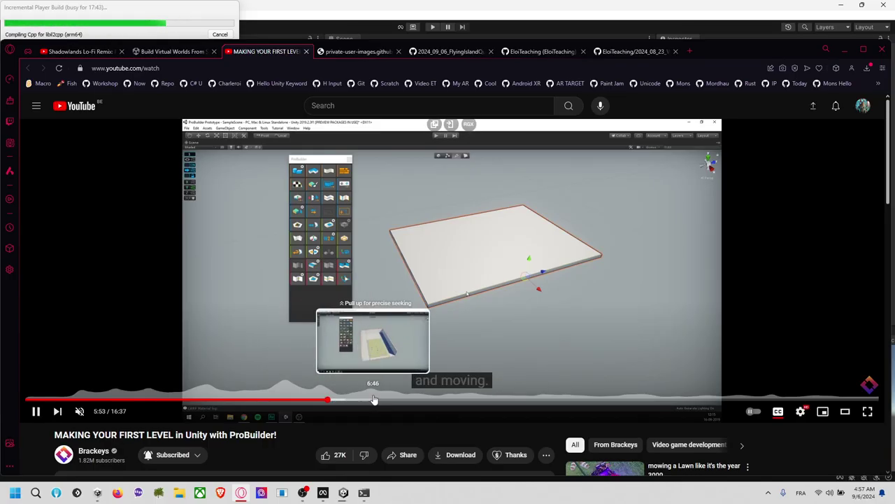
{"action": "left_click", "coordinate": [374, 400]}
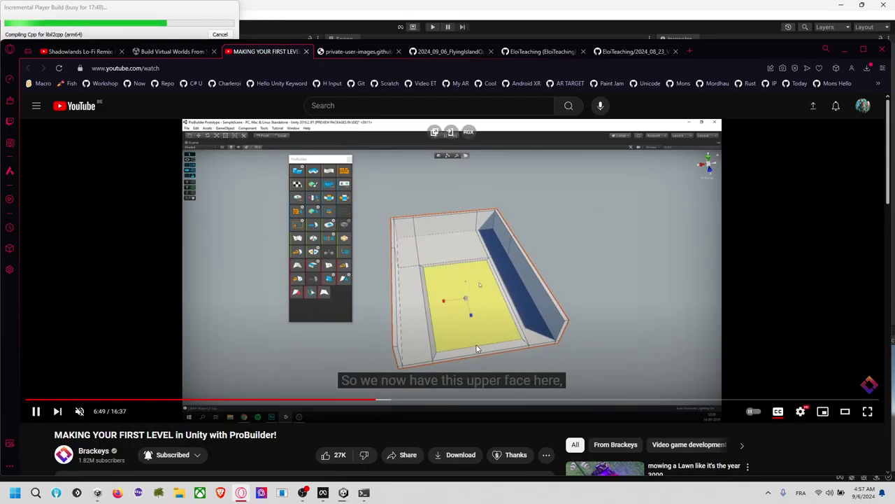
{"action": "left_click", "coordinate": [384, 401]}
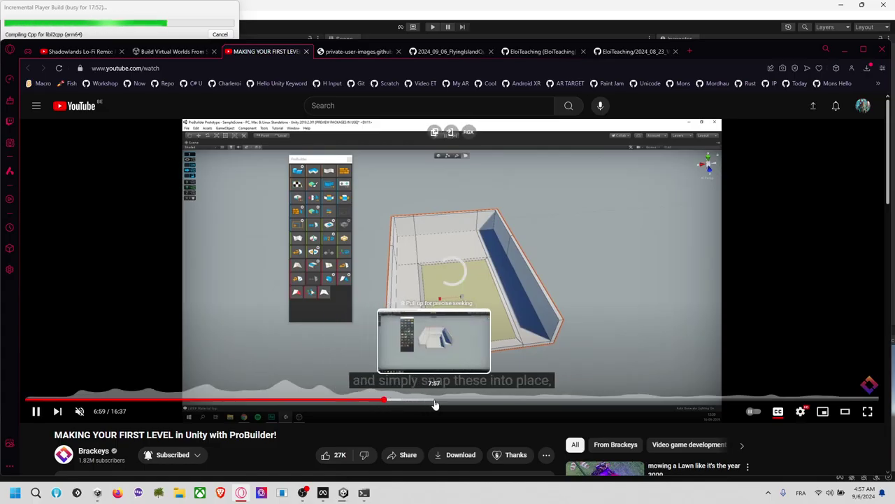
{"action": "left_click", "coordinate": [424, 400]}
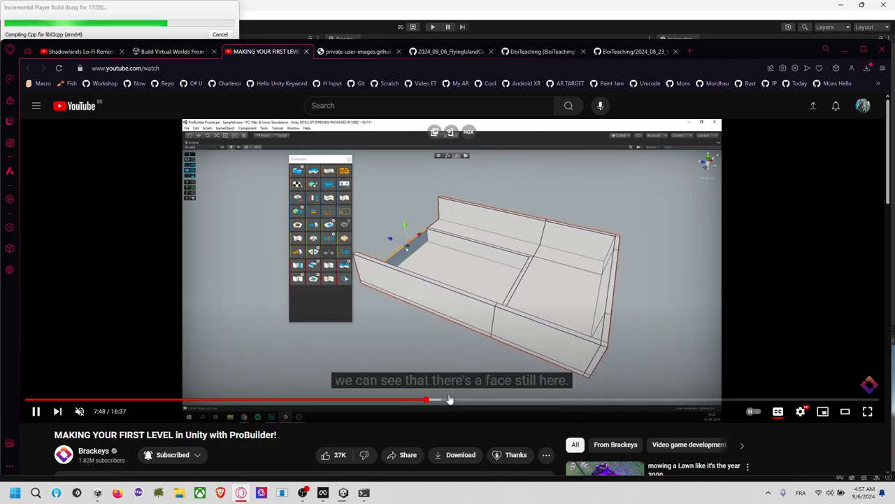
{"action": "left_click", "coordinate": [451, 400]}
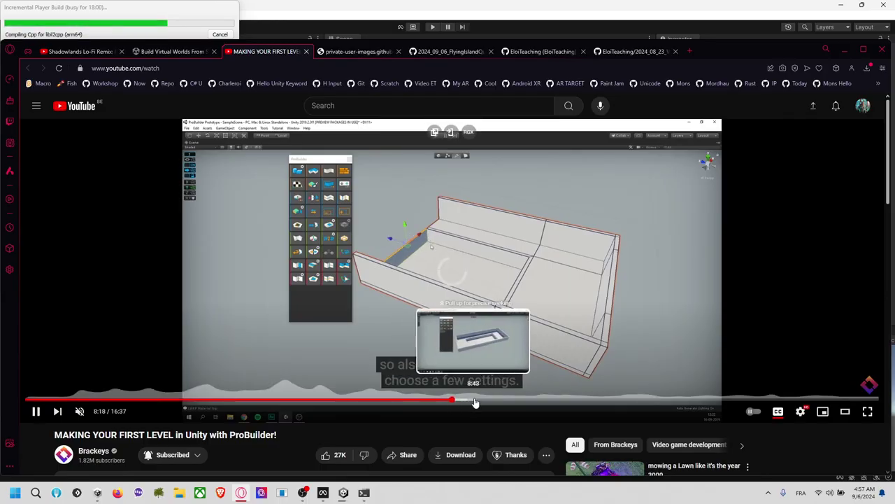
Skip ahead in the tutorial past the mirror settings to the platform modelling section after 10:14.
{"action": "left_click", "coordinate": [513, 403]}
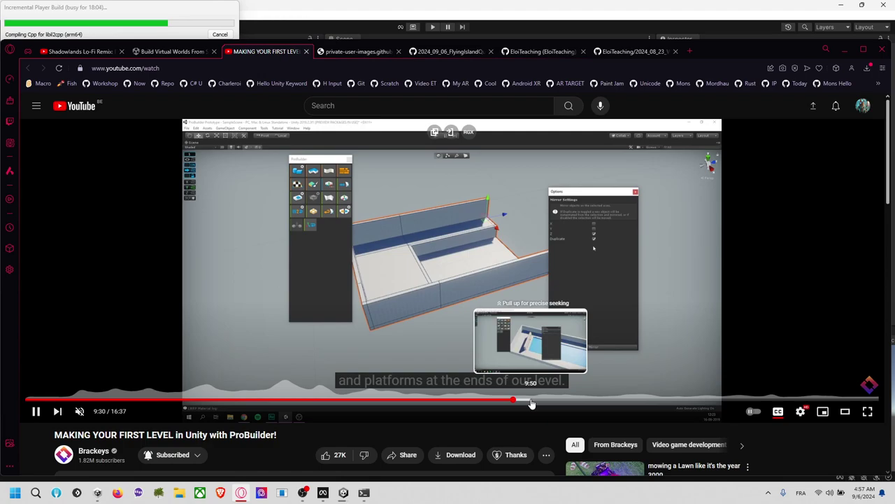
{"action": "left_click", "coordinate": [531, 404]}
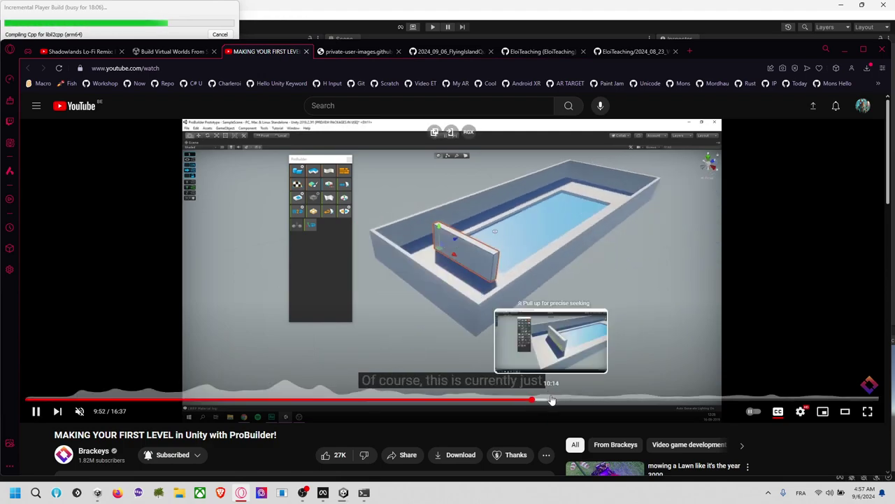
{"action": "left_click", "coordinate": [552, 400]}
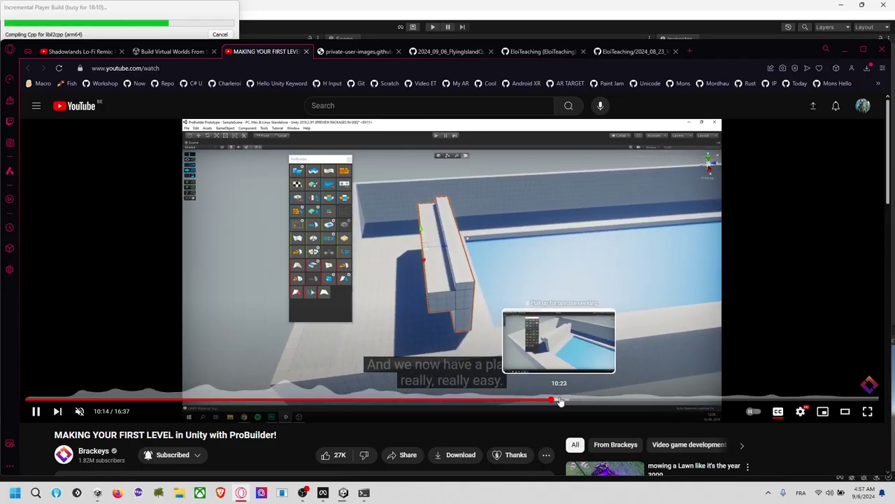
{"action": "left_click", "coordinate": [563, 400]}
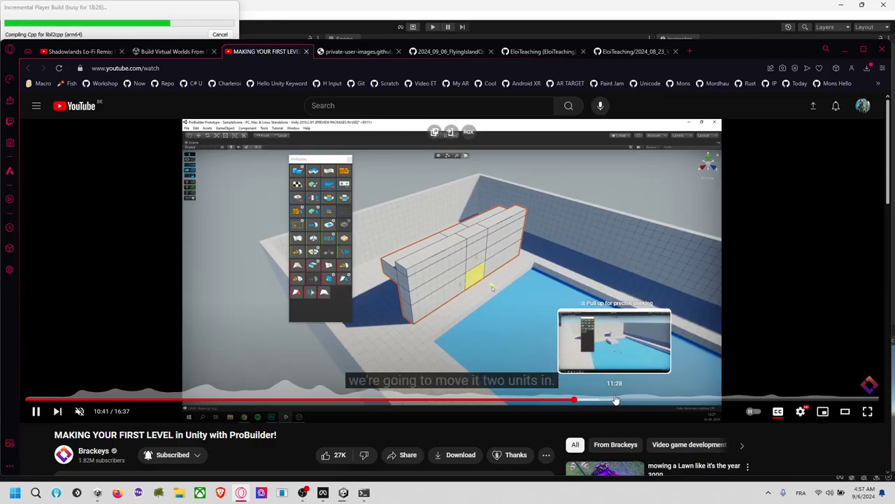
Skip the tutorial through the vertex collapsing and stairs sections to the selection of the level base at about 13:09.
{"action": "left_click", "coordinate": [628, 400]}
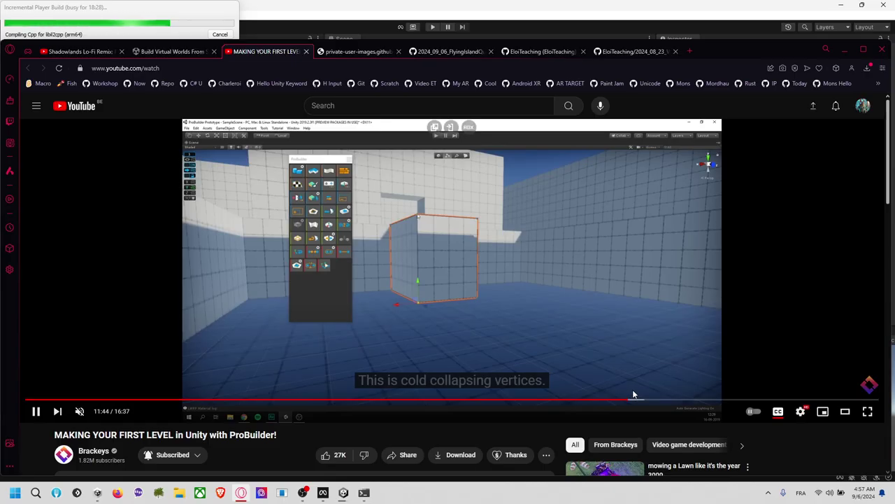
{"action": "left_click", "coordinate": [644, 400]}
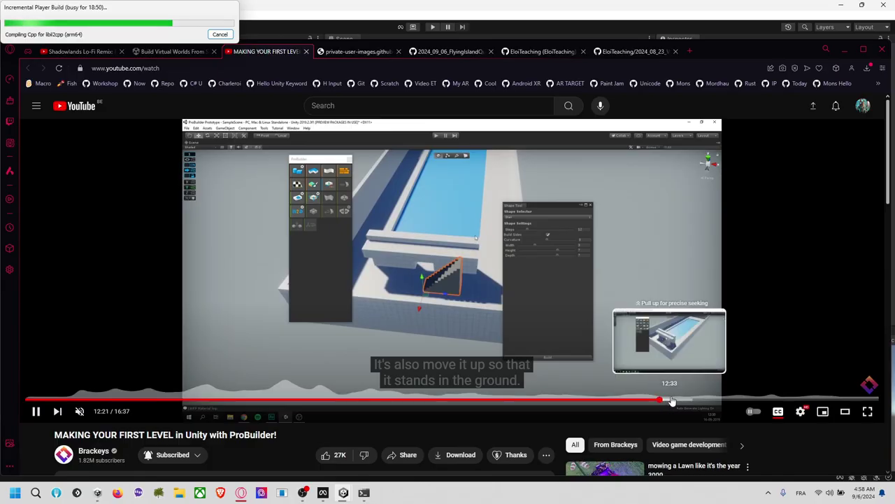
{"action": "left_click_drag", "start_coordinate": [672, 400], "coordinate": [685, 401]}
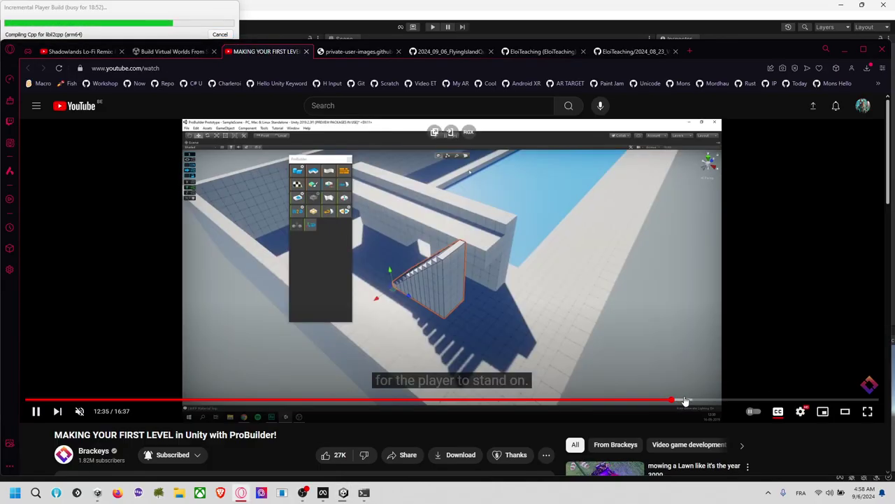
{"action": "left_click", "coordinate": [702, 401]}
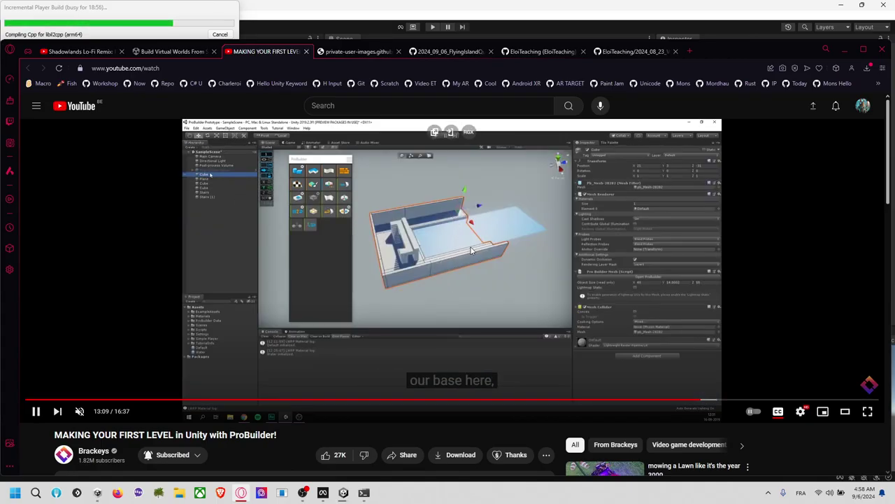
Pause the tutorial and reposition the build progress window slightly.
{"action": "left_click", "coordinate": [478, 254]}
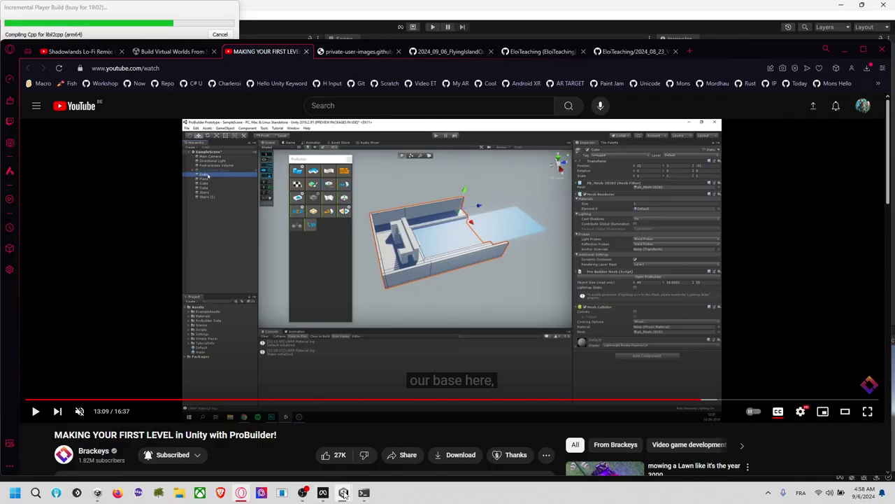
{"action": "mouse_move", "coordinate": [344, 493]}
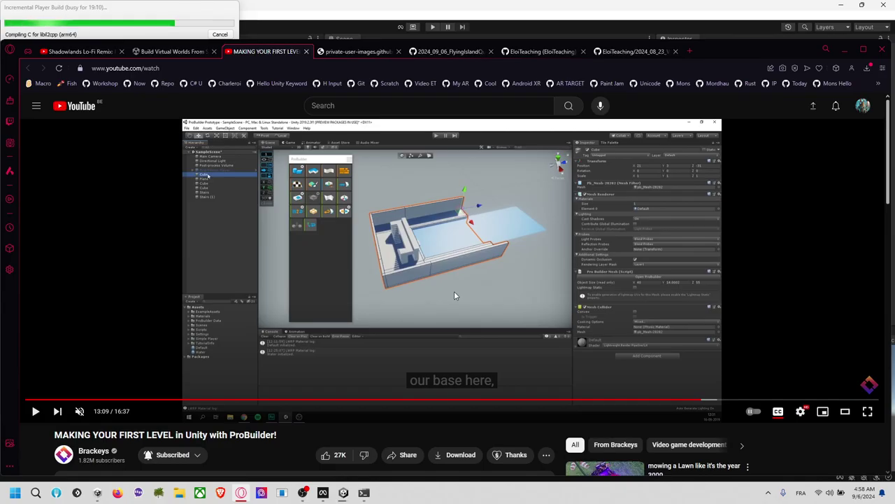
{"action": "left_click_drag", "start_coordinate": [139, 33], "coordinate": [117, 15]}
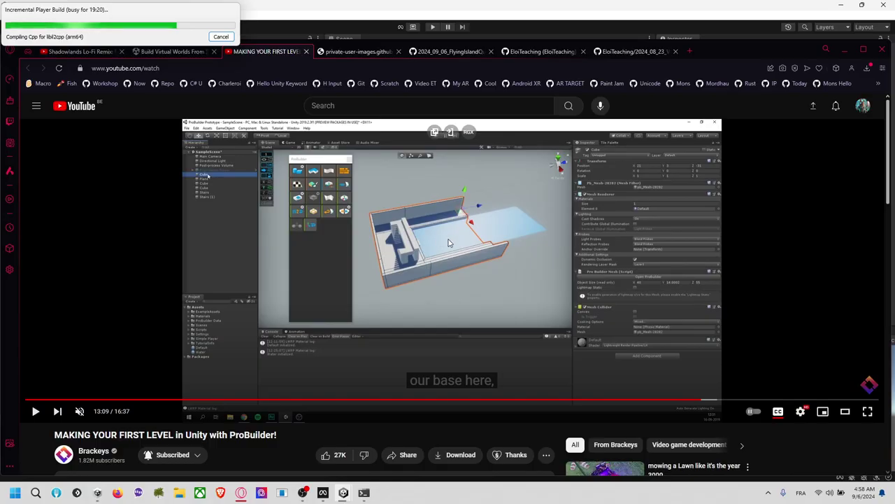
Scrub the tutorial past the finished level to the play test at about 15:39, and resume playback.
{"action": "left_click_drag", "start_coordinate": [715, 400], "coordinate": [761, 402]}
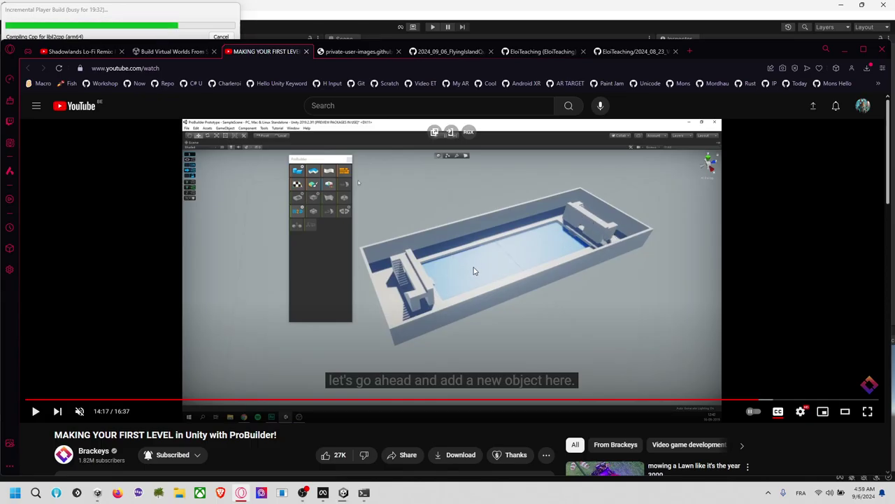
{"action": "left_click_drag", "start_coordinate": [757, 400], "coordinate": [807, 400]}
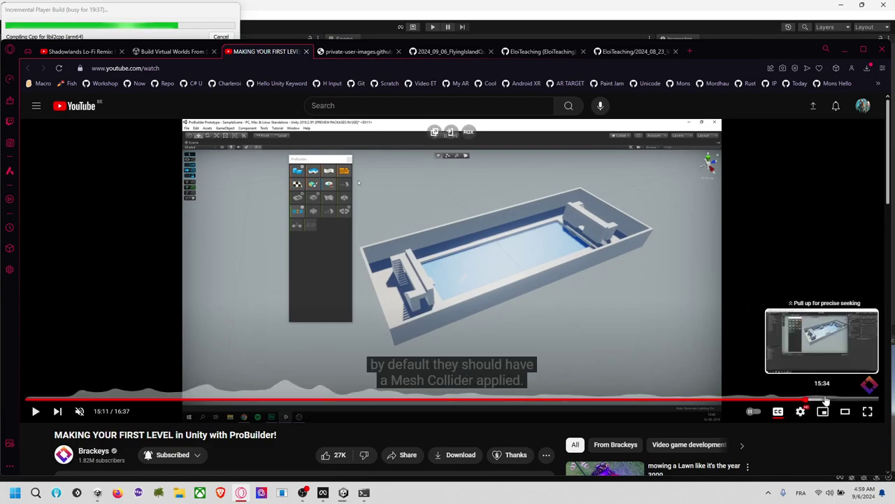
{"action": "left_click", "coordinate": [826, 400]}
{"action": "left_click", "coordinate": [841, 400]}
{"action": "left_click", "coordinate": [833, 400]}
{"action": "left_click", "coordinate": [830, 400]}
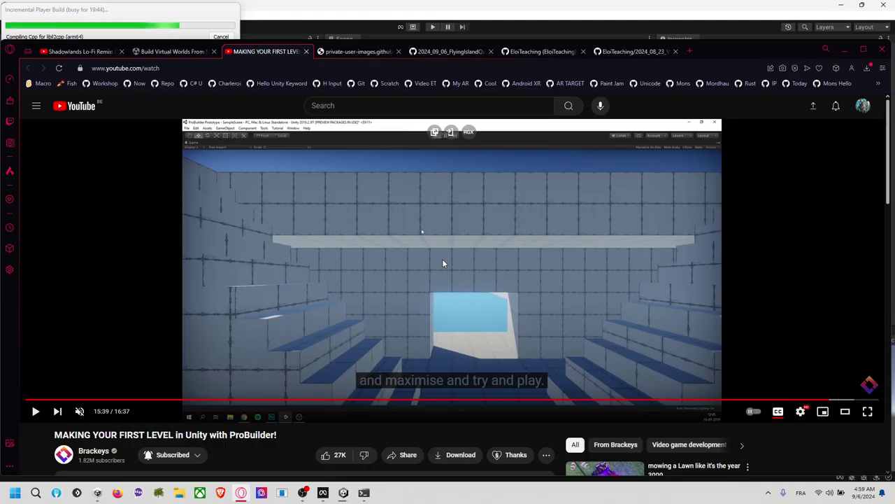
{"action": "left_click", "coordinate": [340, 241]}
{"action": "left_click", "coordinate": [271, 65]}
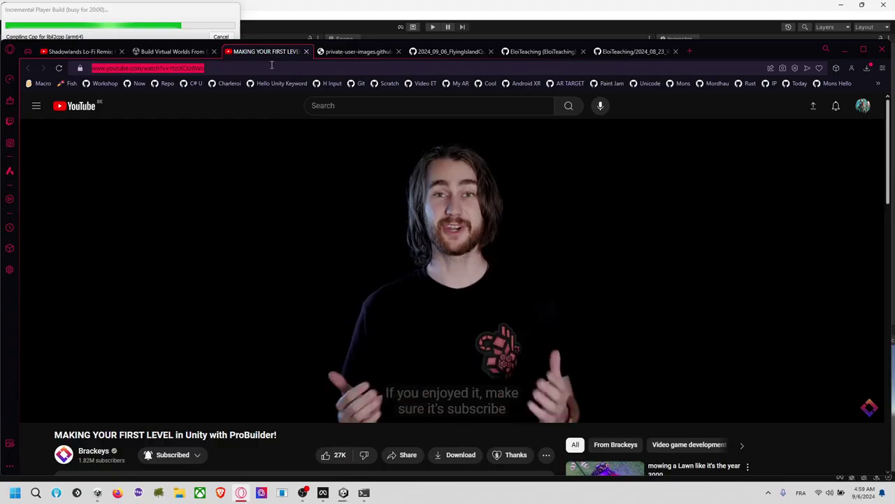
{"action": "type", "text": "scra"}
{"action": "key", "text": "BackSpace"}
{"action": "key", "text": "BackSpace"}
{"action": "key", "text": "BackSpace"}
{"action": "key", "text": "BackSpace"}
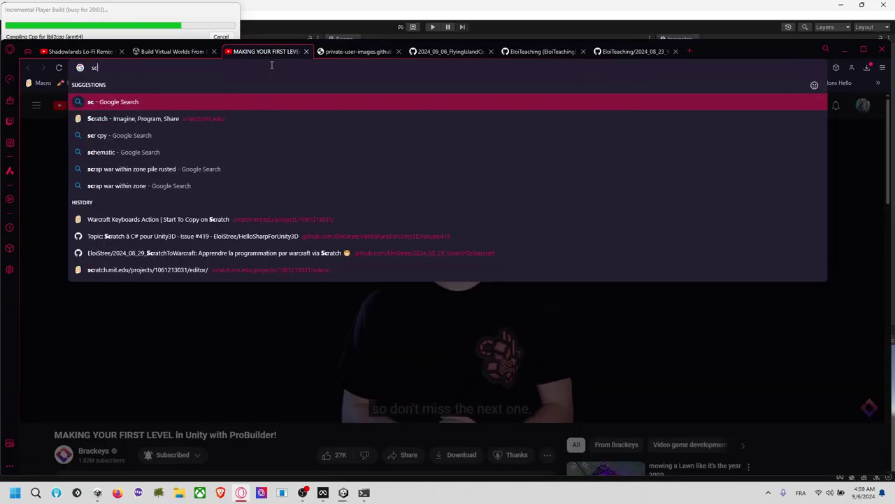
{"action": "type", "text": "scar"}
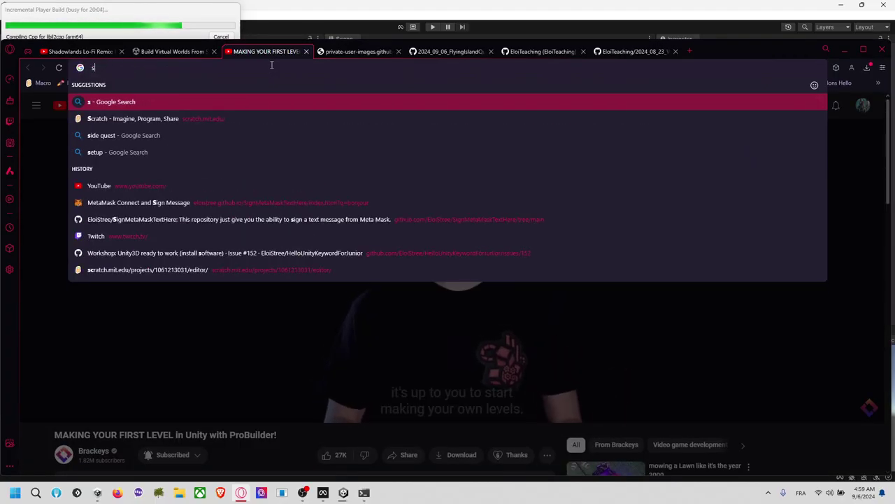
{"action": "key", "text": "BackSpace"}
{"action": "key", "text": "BackSpace"}
{"action": "key", "text": "BackSpace"}
{"action": "key", "text": "BackSpace"}
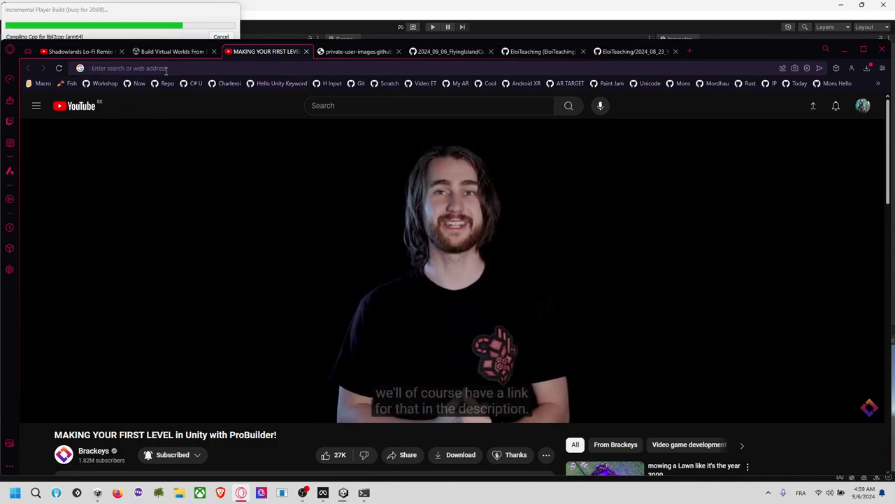
Open the Scratch home page, scratch.mit.edu, in the current browser tab and view its featured projects.
{"action": "type", "text": "sca"}
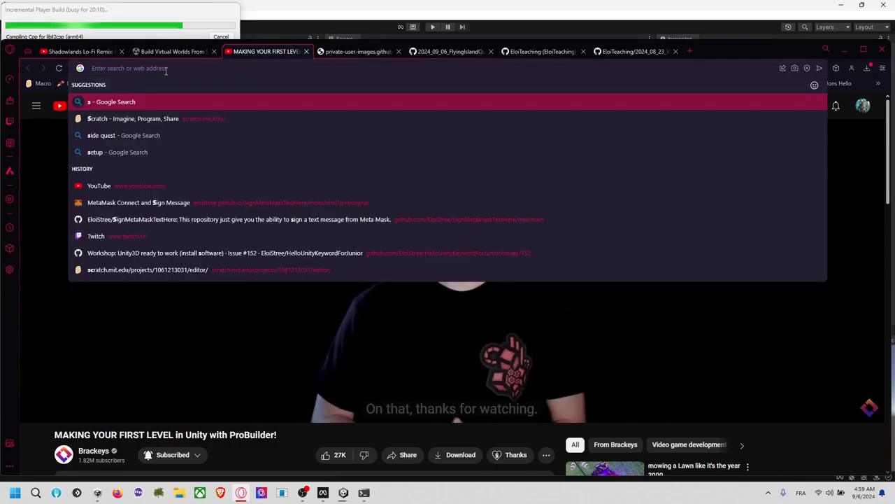
{"action": "key", "text": "BackSpace"}
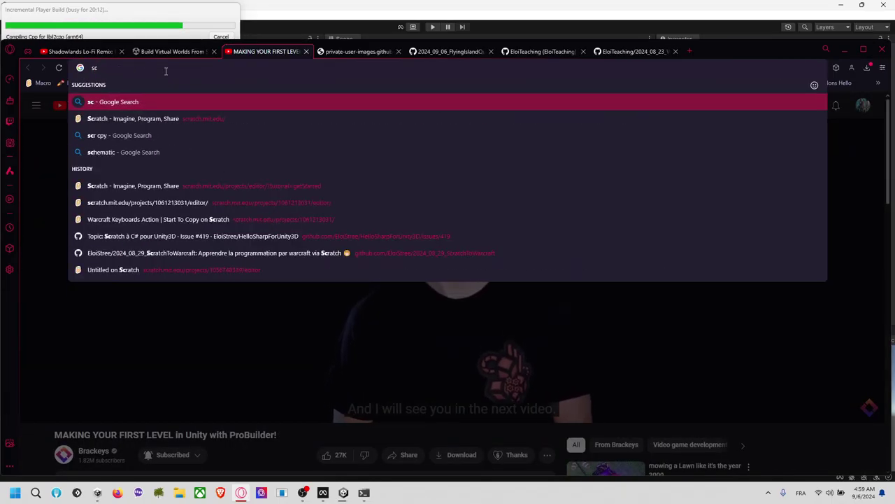
{"action": "key", "text": "Down"}
{"action": "key", "text": "Return"}
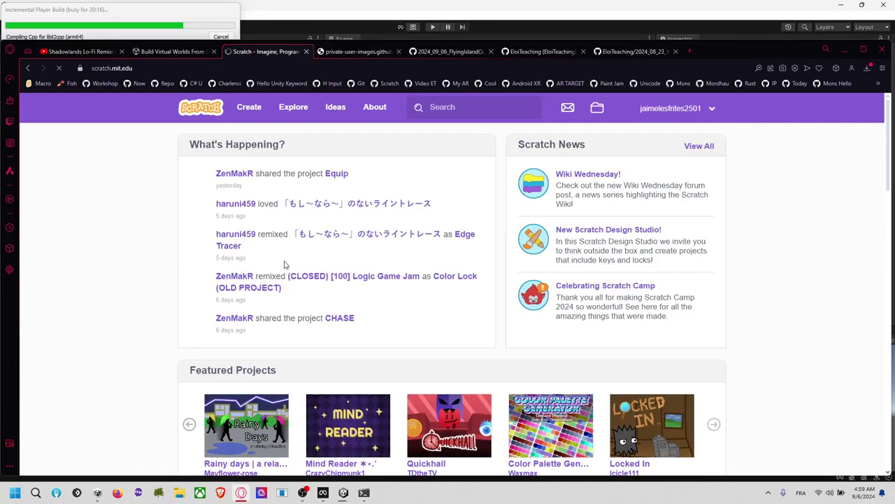
{"action": "scroll", "coordinate": [489, 248], "scroll_direction": "down", "scroll_amount": 1}
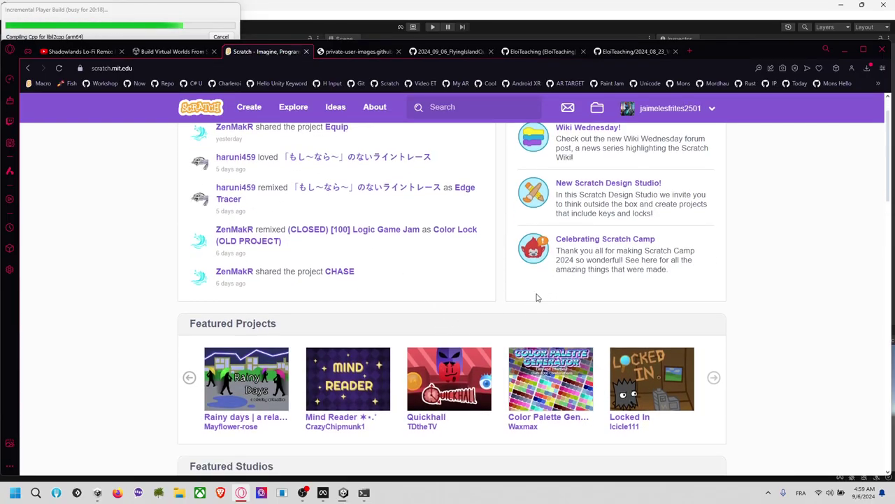
Browse the Scratch home page's project sections and open Circle Art ! from the projects loved by followed Scratchers in a new tab.
{"action": "scroll", "coordinate": [511, 294], "scroll_direction": "down", "scroll_amount": 3}
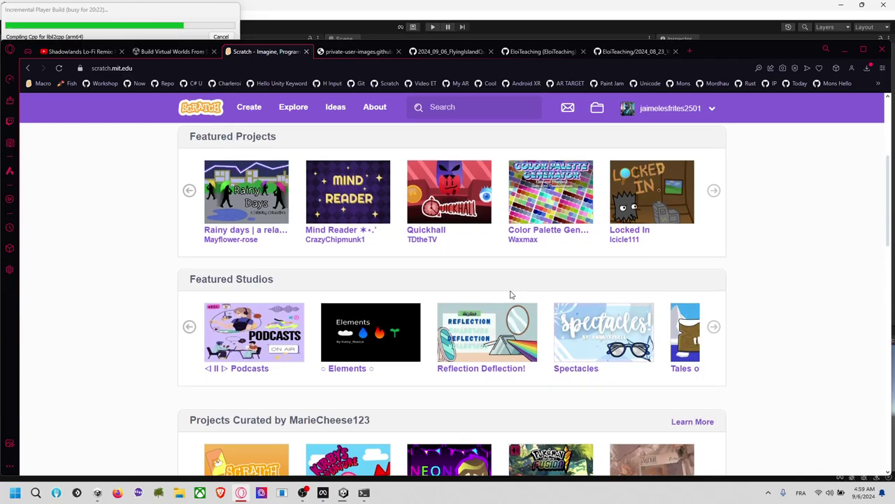
{"action": "scroll", "coordinate": [511, 295], "scroll_direction": "down", "scroll_amount": 3}
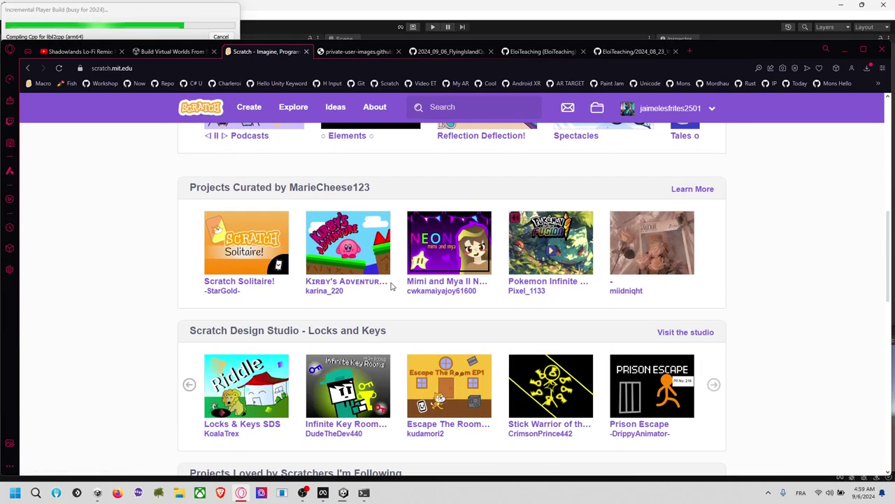
{"action": "scroll", "coordinate": [400, 285], "scroll_direction": "down", "scroll_amount": 2}
{"action": "scroll", "coordinate": [396, 299], "scroll_direction": "down", "scroll_amount": 1}
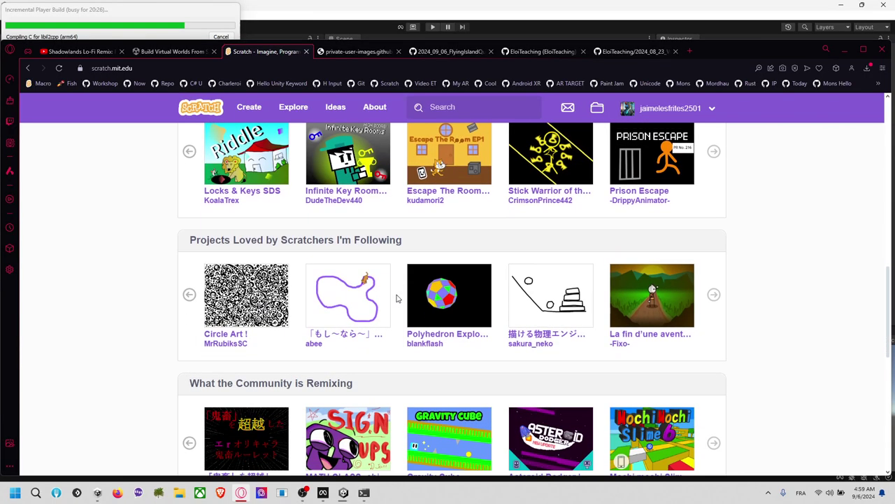
{"action": "middle_click", "coordinate": [243, 306]}
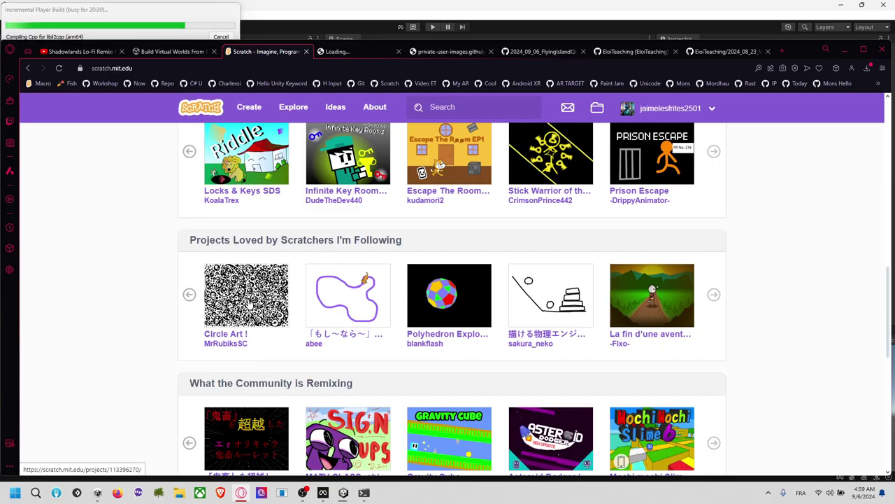
{"action": "scroll", "coordinate": [250, 302], "scroll_direction": "up", "scroll_amount": 3}
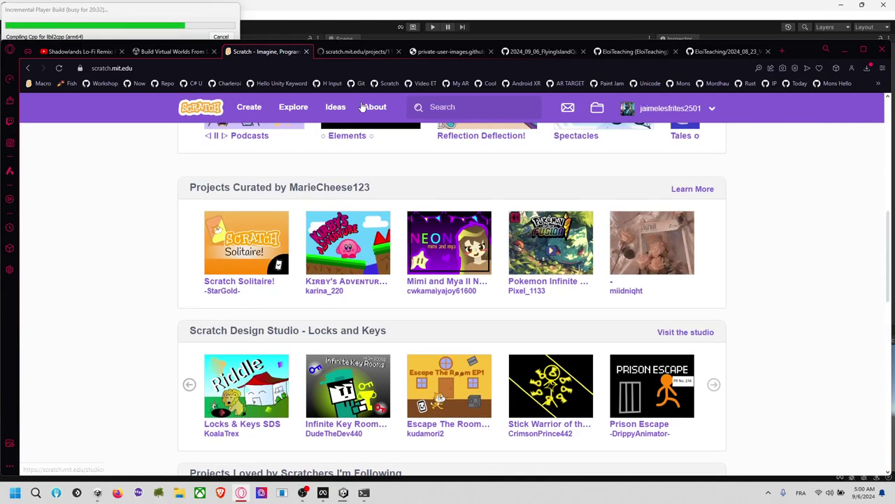
{"action": "left_click", "coordinate": [376, 51]}
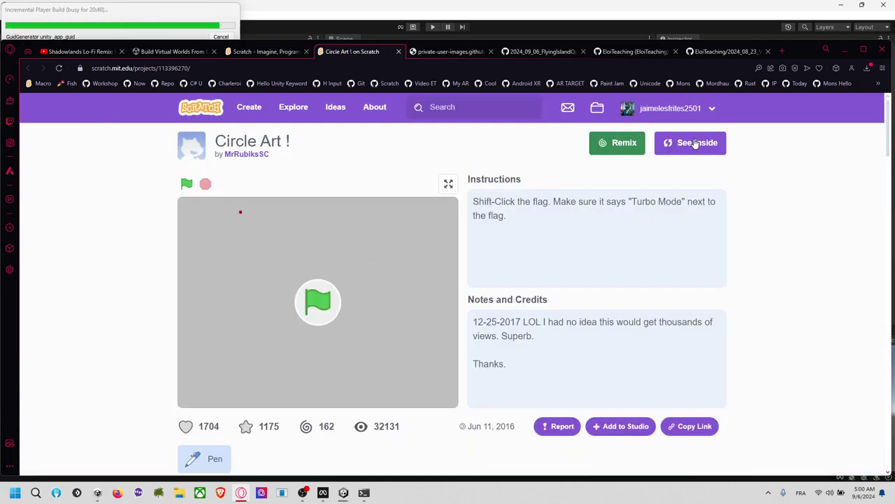
Run the Circle Art ! project, then like it and add it to the favorites.
{"action": "left_click", "coordinate": [334, 301]}
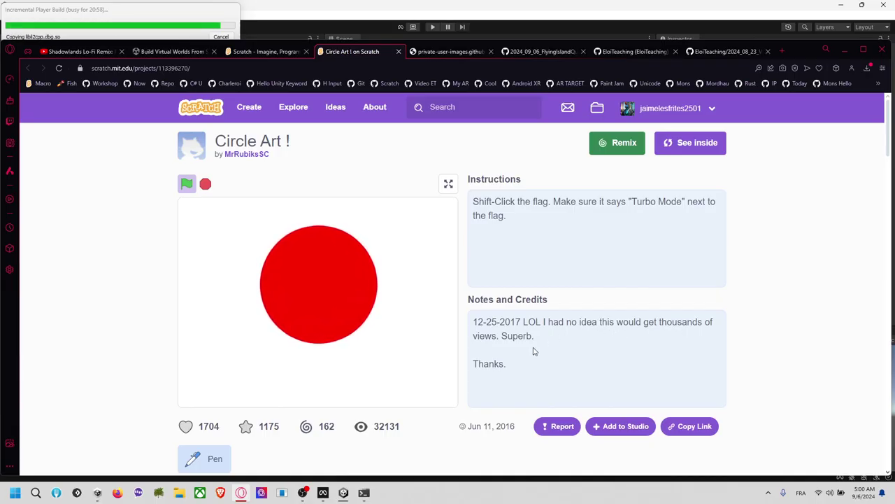
{"action": "scroll", "coordinate": [316, 354], "scroll_direction": "down", "scroll_amount": 2}
{"action": "scroll", "coordinate": [311, 328], "scroll_direction": "up", "scroll_amount": 2}
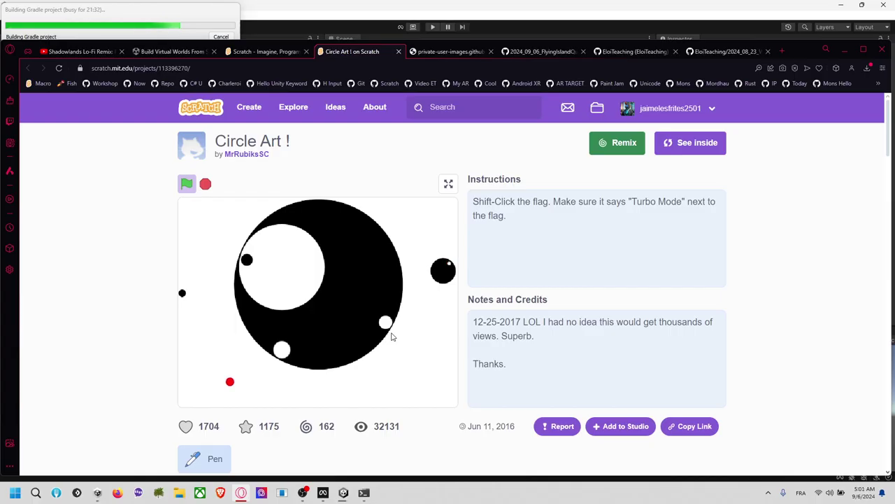
{"action": "left_click", "coordinate": [185, 426]}
{"action": "left_click", "coordinate": [252, 428]}
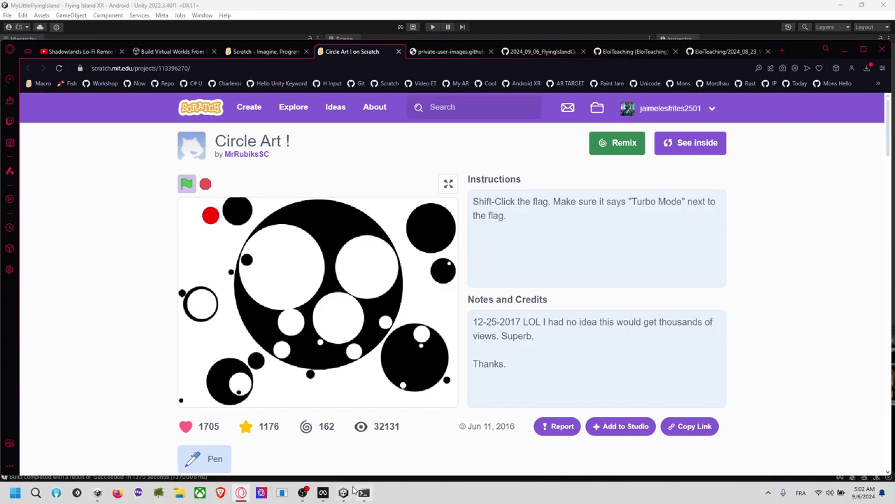
Launch SideQuest and open its headset streaming options.
{"action": "left_click", "coordinate": [14, 495]}
{"action": "type", "text": "side"}
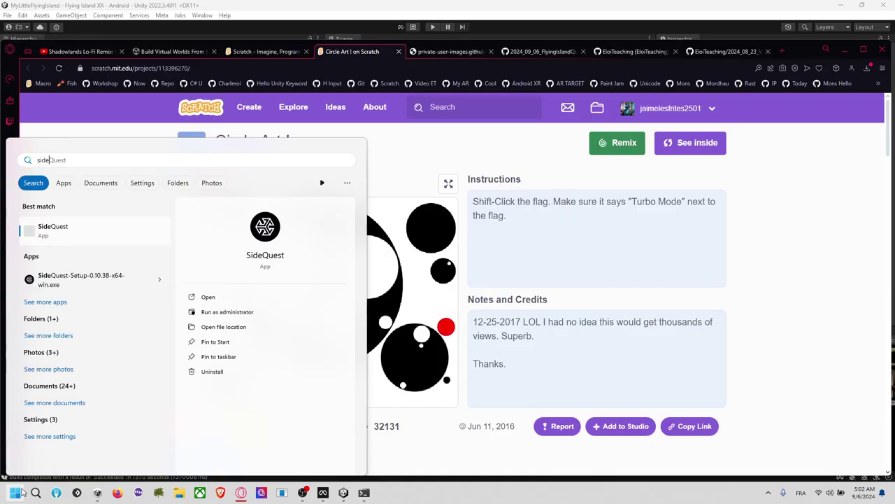
{"action": "key", "text": "Return"}
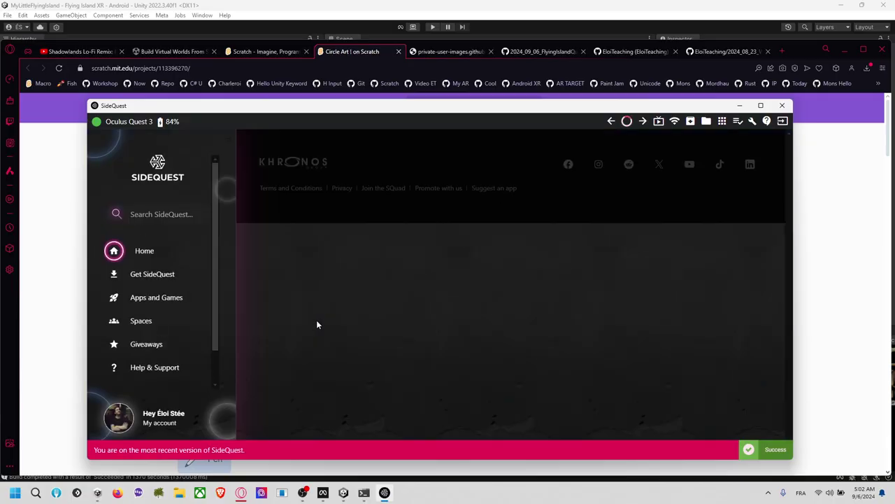
{"action": "left_click", "coordinate": [658, 121]}
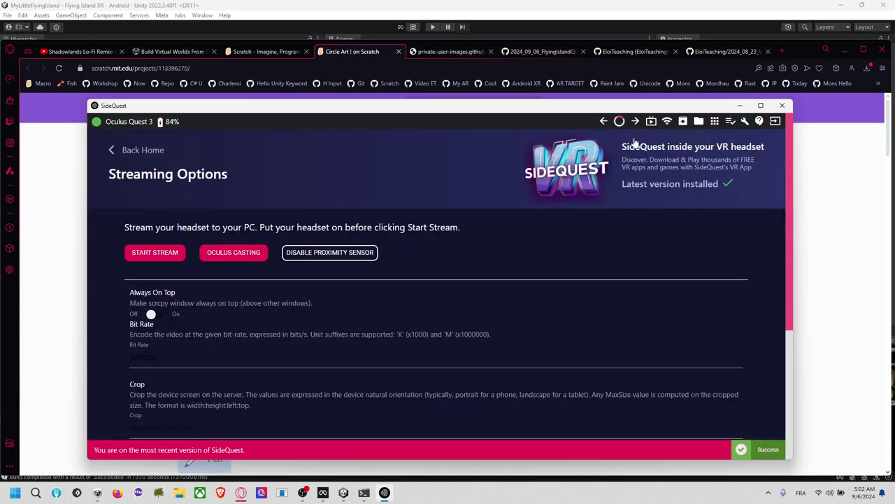
Set the stream crop to 2000:2000:00, the maximum FPS to 20 and the maximum size to 1024, and try to start the stream.
{"action": "scroll", "coordinate": [186, 309], "scroll_direction": "down", "scroll_amount": 2}
{"action": "left_click", "coordinate": [176, 309]}
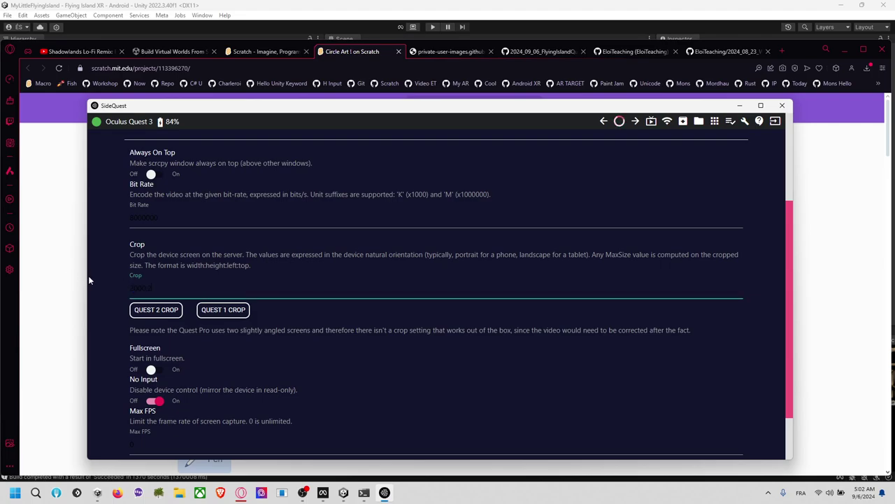
{"action": "left_click_drag", "start_coordinate": [196, 286], "coordinate": [60, 282]}
{"action": "key", "text": "BackSpace"}
{"action": "scroll", "coordinate": [140, 335], "scroll_direction": "down", "scroll_amount": 1}
{"action": "left_click", "coordinate": [166, 378]}
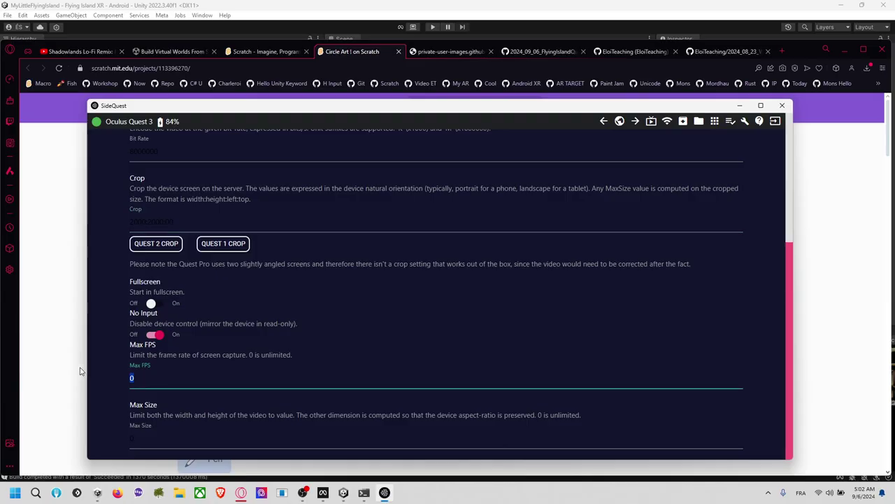
{"action": "left_click", "coordinate": [98, 439]}
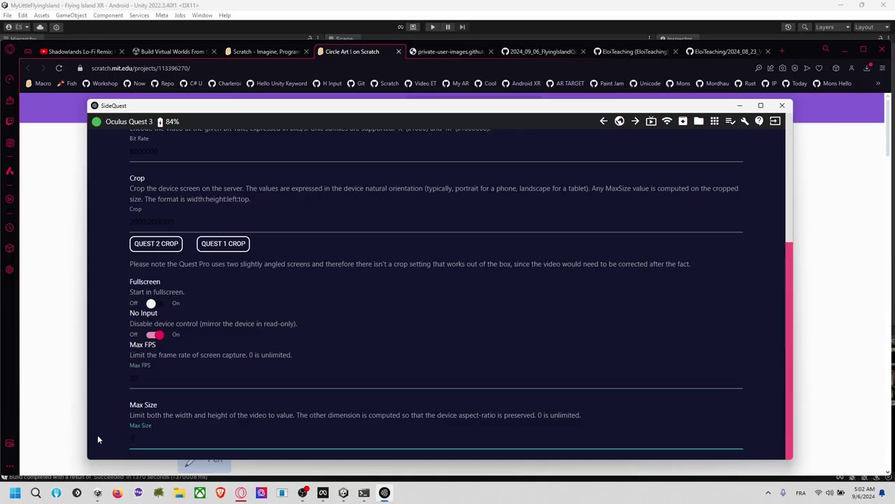
{"action": "scroll", "coordinate": [538, 244], "scroll_direction": "up", "scroll_amount": 2}
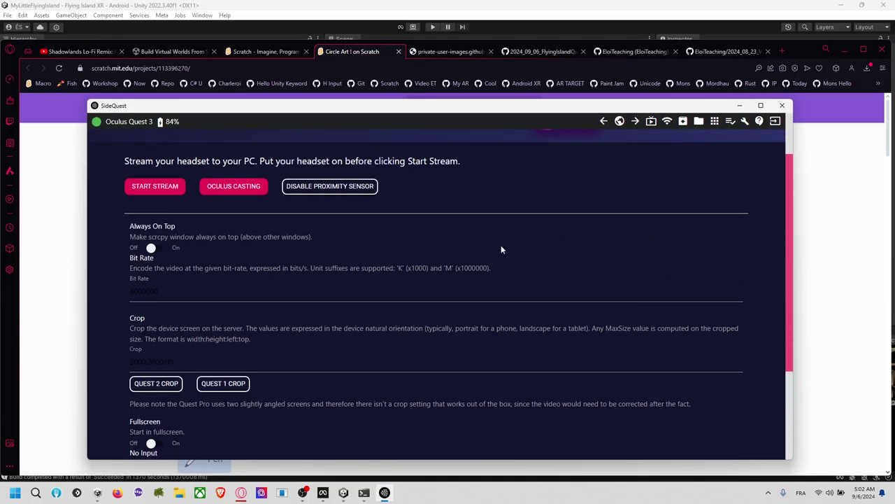
{"action": "left_click", "coordinate": [168, 193]}
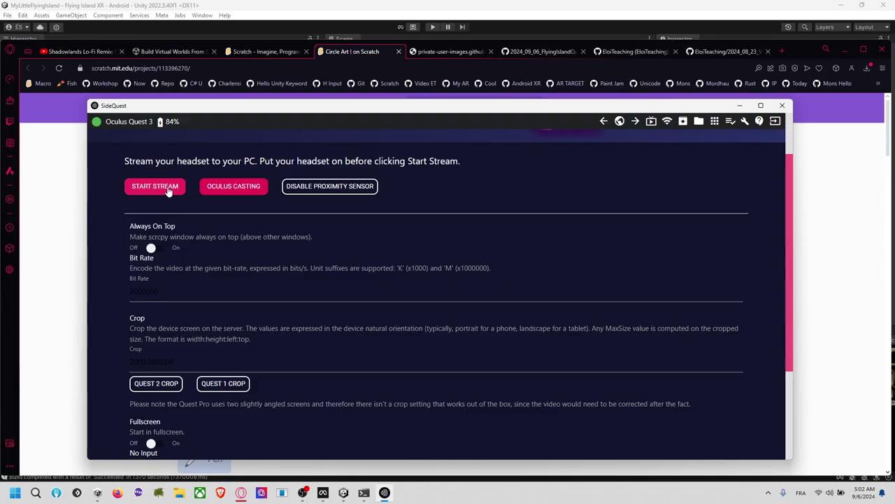
{"action": "left_click", "coordinate": [170, 193]}
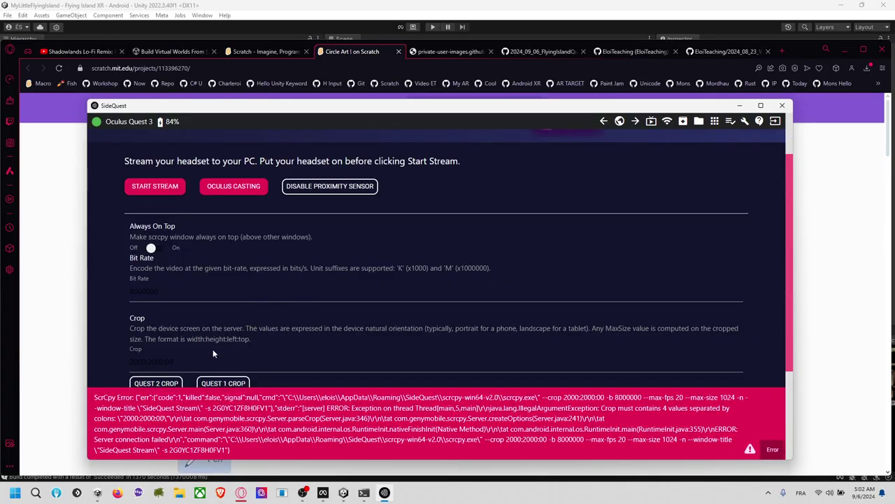
Correct the stream crop to 2000:2000:0:0, start the headset stream and maximize its window.
{"action": "left_click_drag", "start_coordinate": [203, 359], "coordinate": [83, 357]}
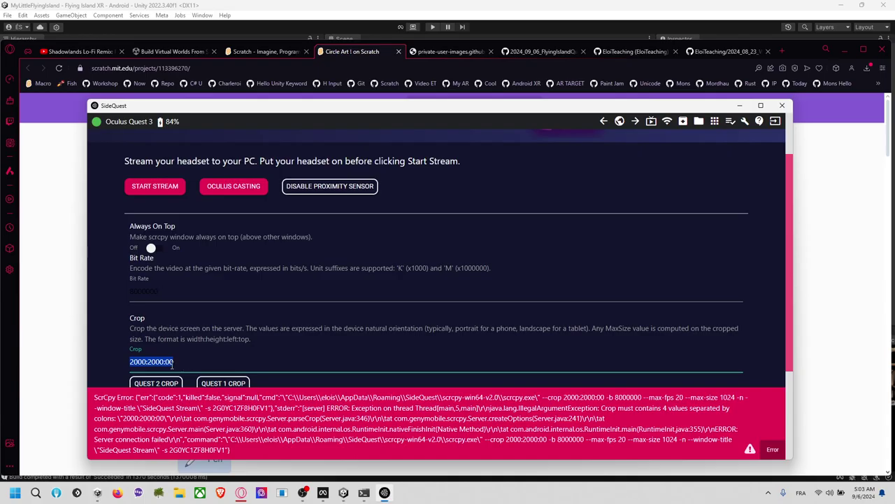
{"action": "key", "text": "BackSpace"}
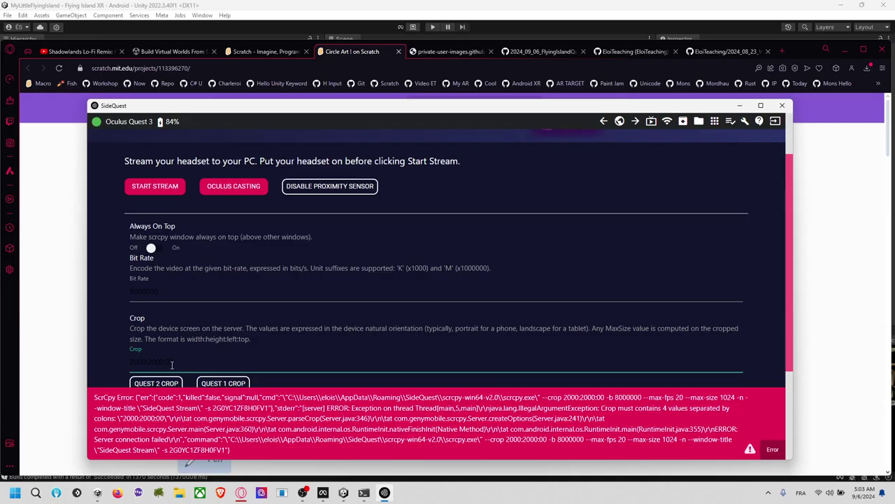
{"action": "left_click", "coordinate": [158, 204]}
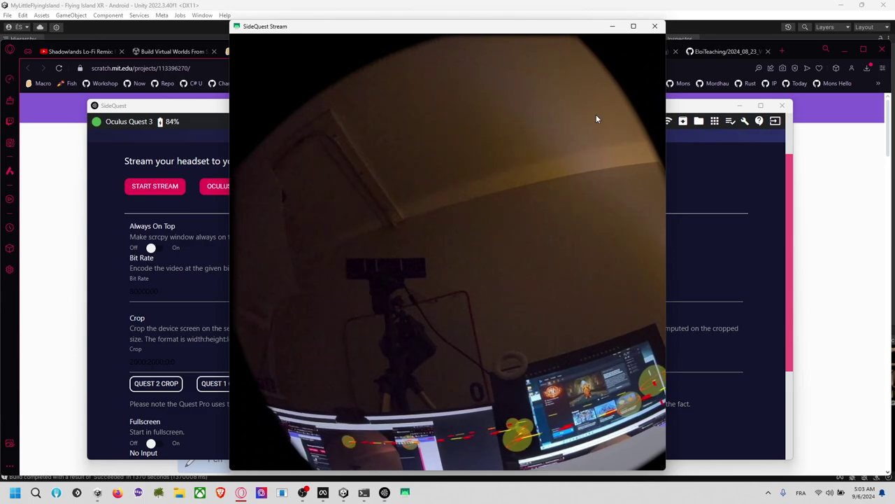
{"action": "left_click", "coordinate": [643, 25]}
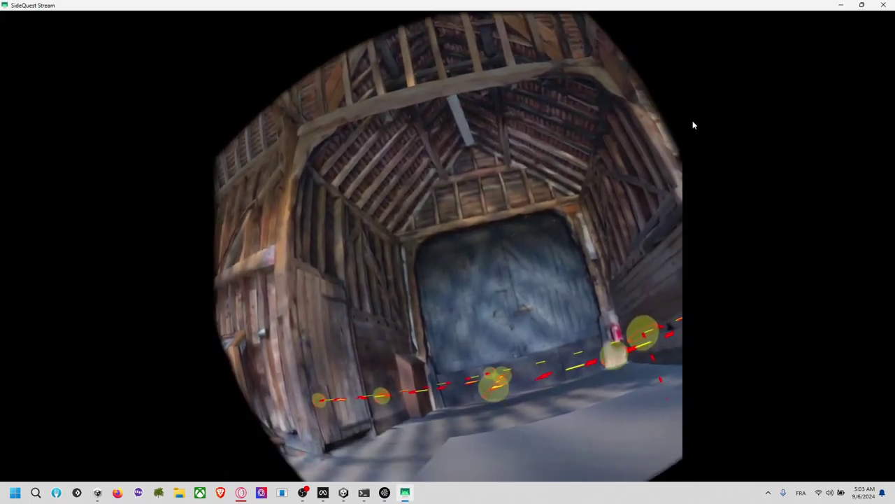
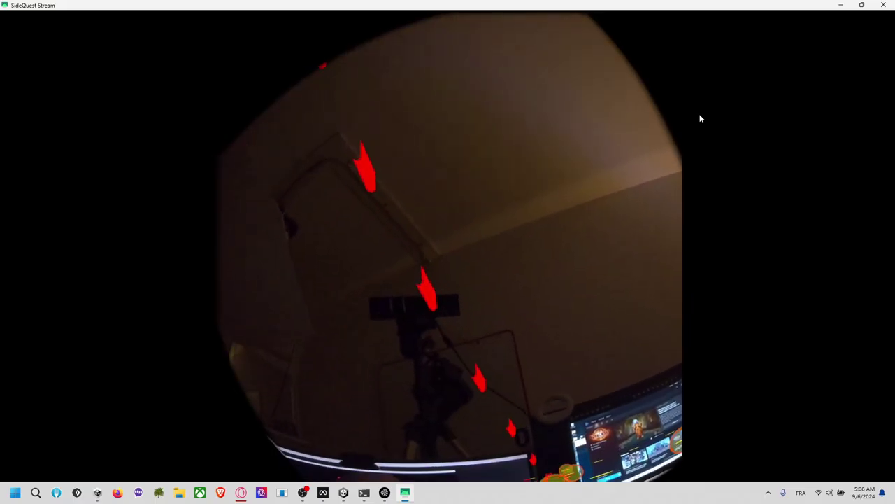
Close the headset stream and SideQuest, and close every browser tab except the YouTube music playlist.
{"action": "left_click", "coordinate": [883, 4]}
{"action": "left_click", "coordinate": [782, 106]}
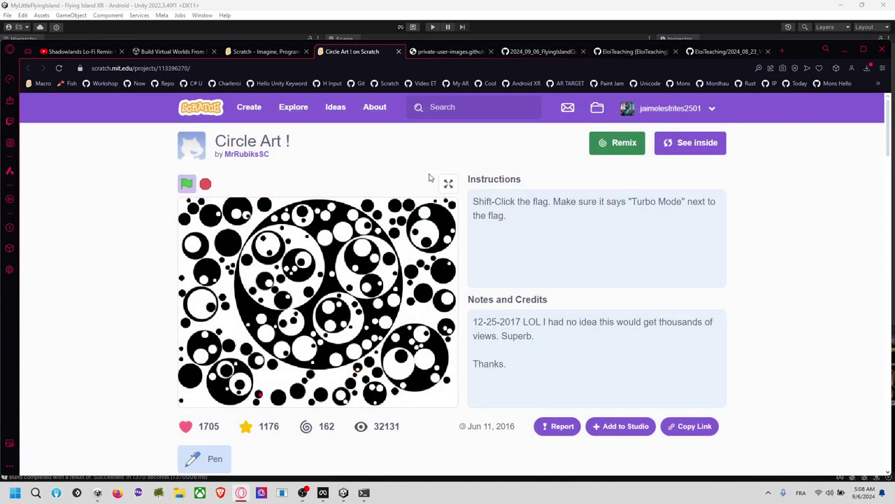
{"action": "left_click", "coordinate": [398, 52]}
{"action": "key", "text": "ctrl+w"}
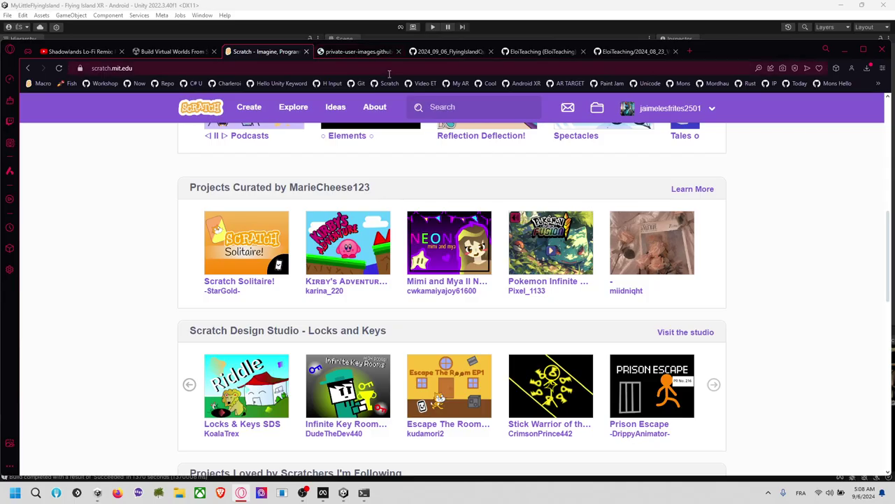
{"action": "key", "text": "ctrl+w"}
{"action": "key", "text": "ctrl+w"}
{"action": "key", "text": "ctrl+w"}
{"action": "key", "text": "ctrl+w"}
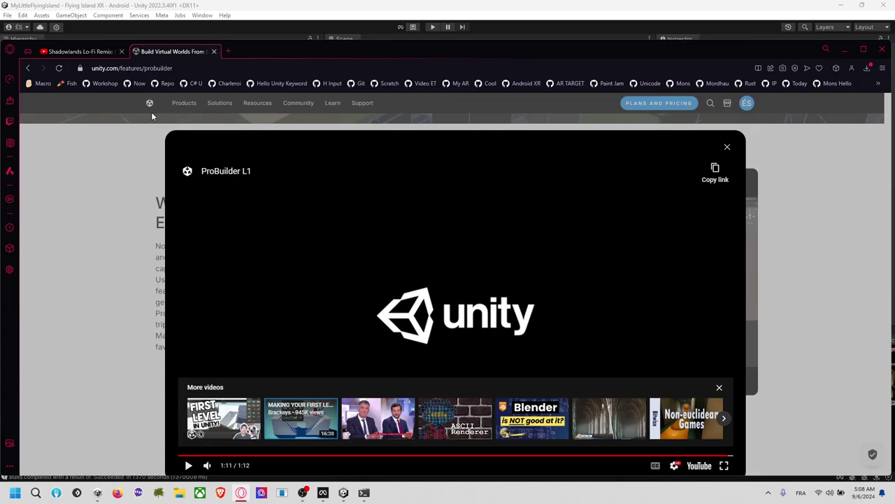
{"action": "key", "text": "ctrl+w"}
Reposition the browser window over the Unity editor and open the 2024_07_19_CharleroiStreetAR GitHub repository.
{"action": "left_click_drag", "start_coordinate": [198, 55], "coordinate": [246, 145]}
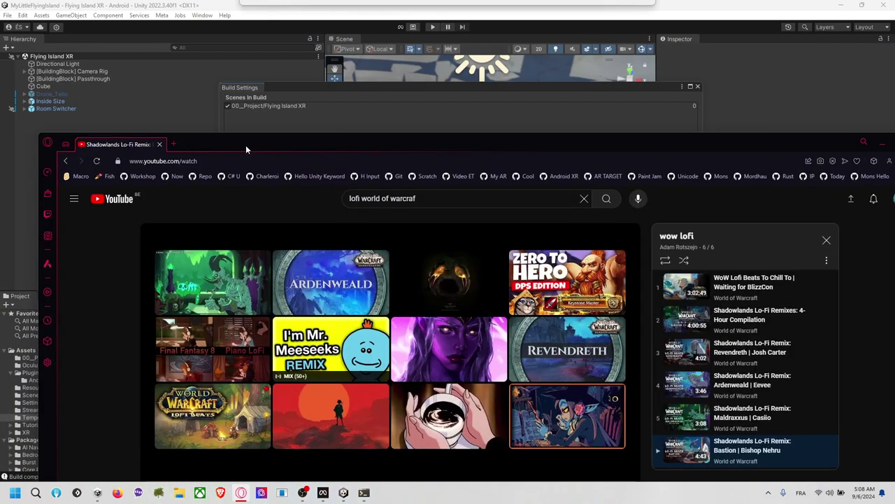
{"action": "left_click", "coordinate": [241, 492]}
{"action": "left_click", "coordinate": [241, 493]}
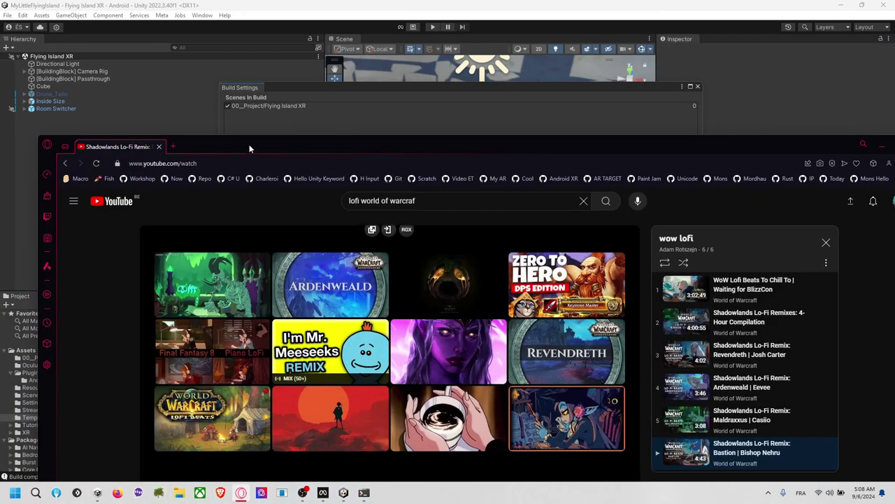
{"action": "left_click_drag", "start_coordinate": [247, 147], "coordinate": [227, 74]}
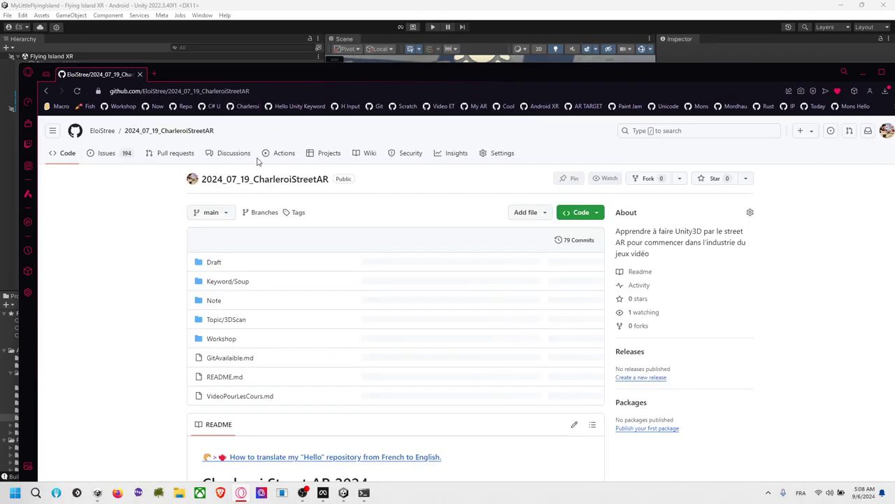
Open the repository issue listing all Street AR workshops (#159), and read its Nid Gaming (9-13 Septembre) workshop issue, #155.
{"action": "left_click", "coordinate": [107, 154]}
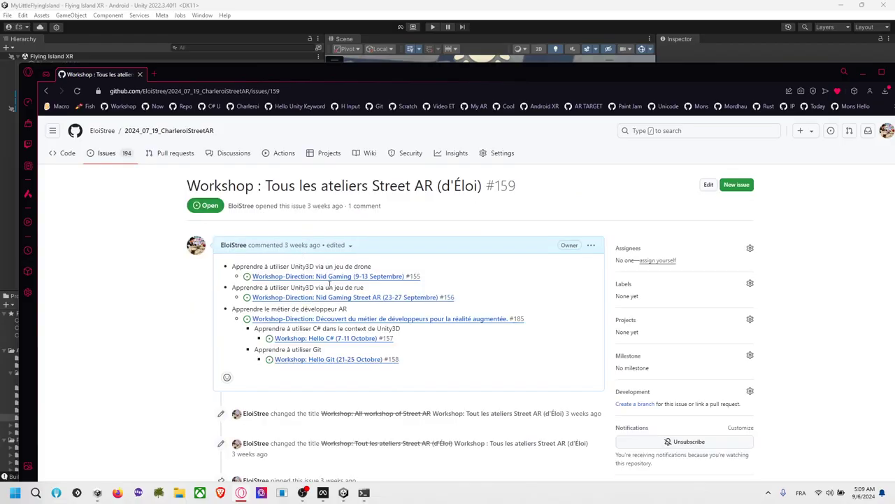
{"action": "scroll", "coordinate": [399, 311], "scroll_direction": "down", "scroll_amount": 2}
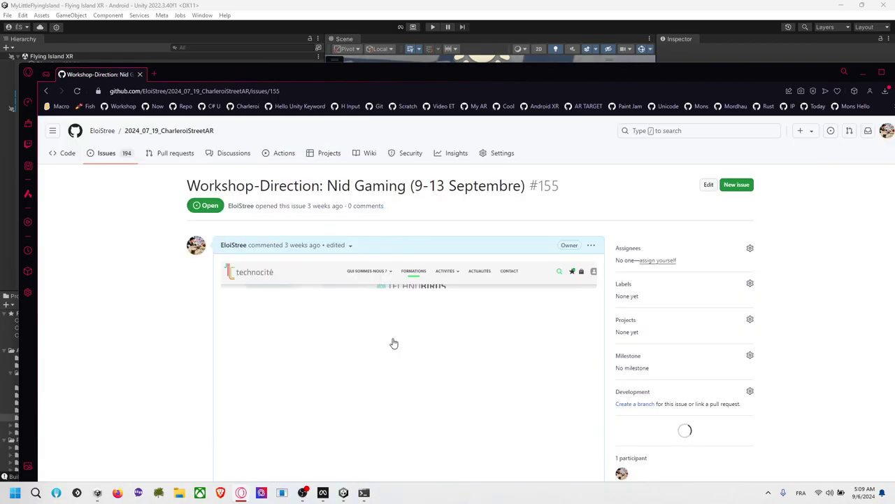
{"action": "scroll", "coordinate": [394, 342], "scroll_direction": "down", "scroll_amount": 10}
{"action": "scroll", "coordinate": [382, 357], "scroll_direction": "down", "scroll_amount": 3}
{"action": "scroll", "coordinate": [359, 333], "scroll_direction": "up", "scroll_amount": 3}
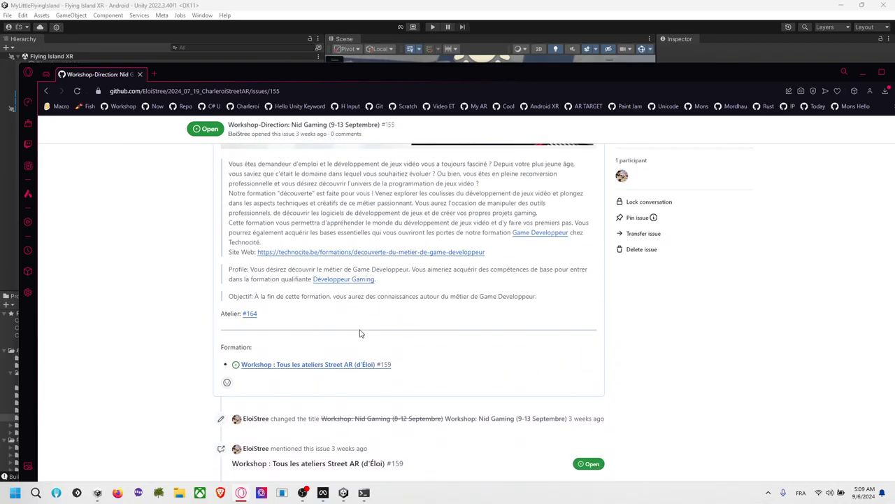
Open the Hello Drone workshop issue (#164) and look through its workshop day on assets, the package manager and pro-builder (#167).
{"action": "left_click", "coordinate": [249, 313]}
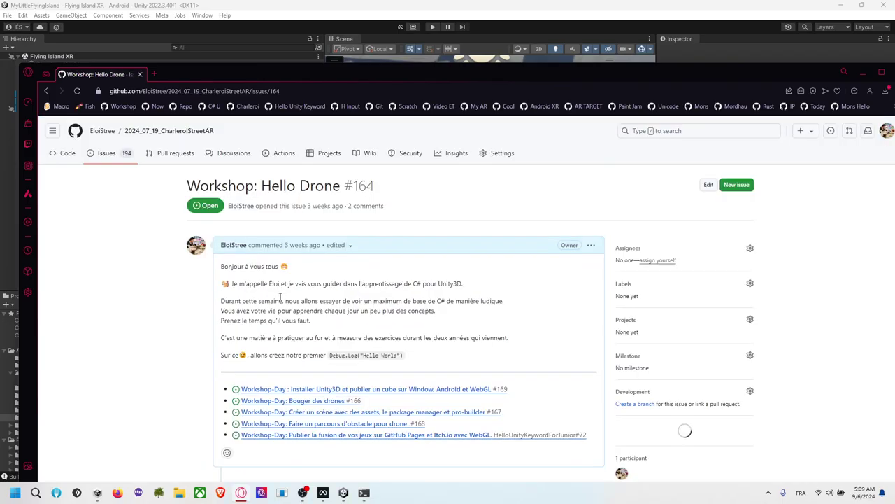
{"action": "scroll", "coordinate": [297, 357], "scroll_direction": "down", "scroll_amount": 1}
{"action": "left_click", "coordinate": [368, 365]}
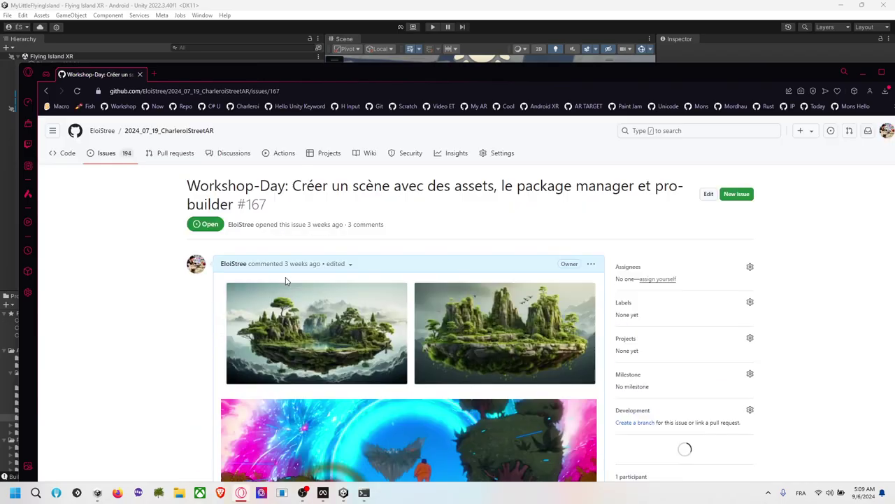
{"action": "scroll", "coordinate": [283, 293], "scroll_direction": "down", "scroll_amount": 12}
{"action": "scroll", "coordinate": [283, 299], "scroll_direction": "down", "scroll_amount": 15}
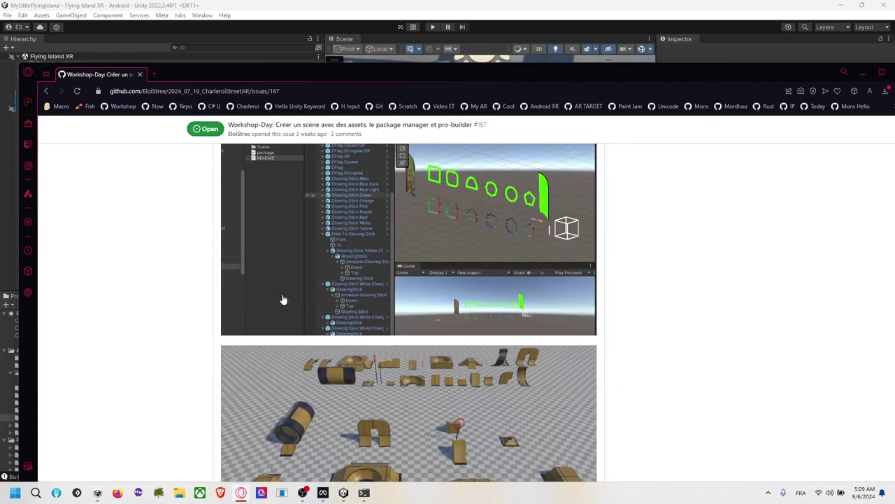
Copy the 2024_08_23_WOWNCG_SurvivalGameTime repository link listed under "Télécharger un compteur" in the workshop-day issue.
{"action": "scroll", "coordinate": [278, 299], "scroll_direction": "up", "scroll_amount": 5}
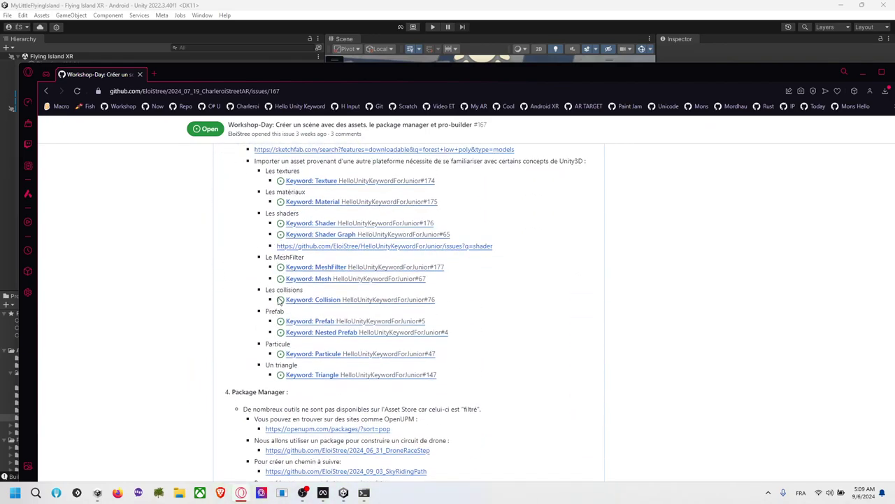
{"action": "scroll", "coordinate": [276, 304], "scroll_direction": "down", "scroll_amount": 15}
{"action": "scroll", "coordinate": [275, 308], "scroll_direction": "down", "scroll_amount": 10}
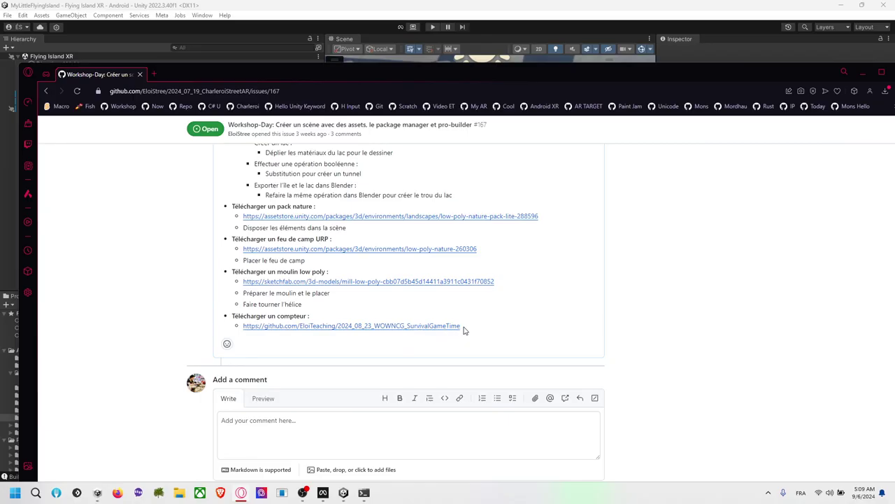
{"action": "left_click_drag", "start_coordinate": [463, 330], "coordinate": [311, 337]}
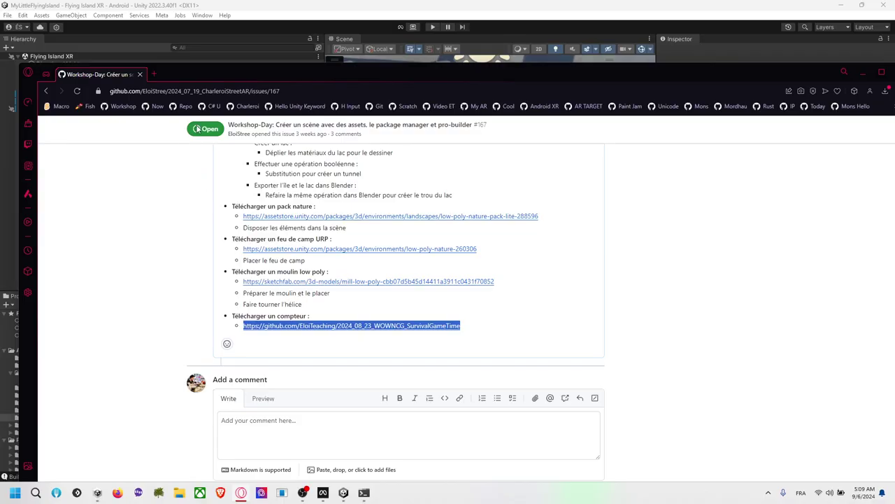
Return to the Unity editor, close the Build Settings window and open the Package Manager.
{"action": "left_click", "coordinate": [318, 36]}
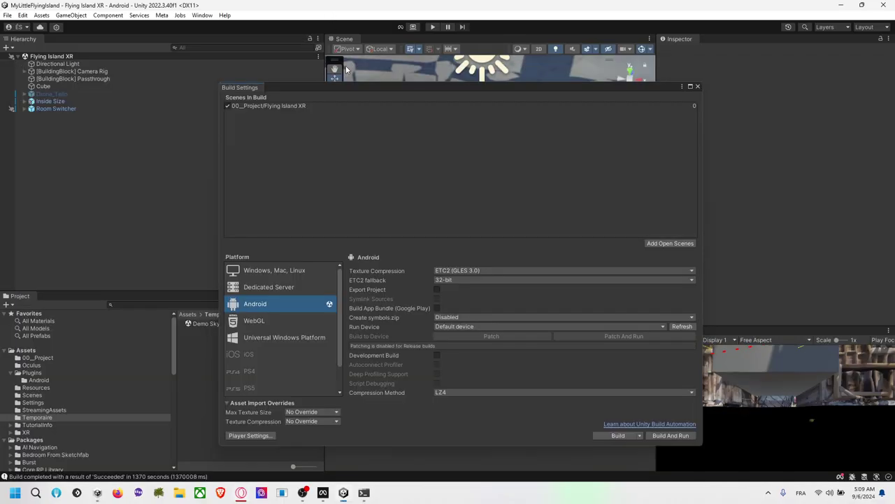
{"action": "left_click", "coordinate": [698, 86]}
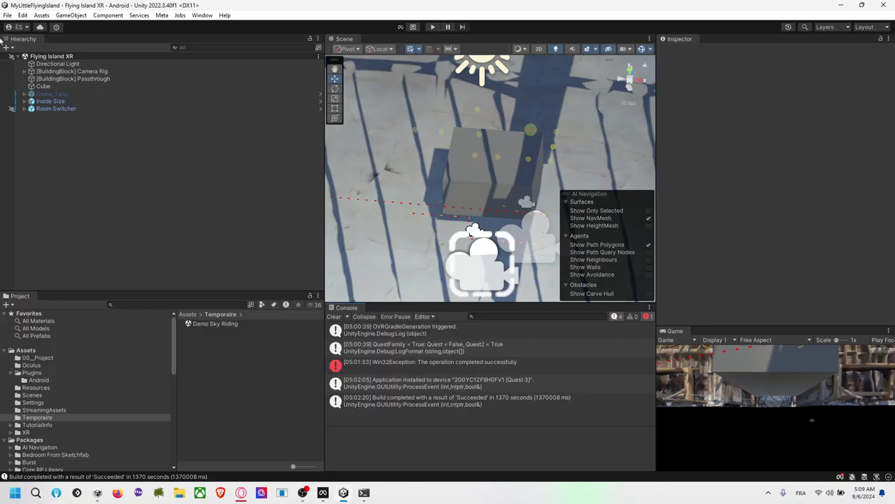
{"action": "left_click", "coordinate": [7, 16]}
{"action": "mouse_move", "coordinate": [202, 15]}
{"action": "left_click", "coordinate": [236, 197]}
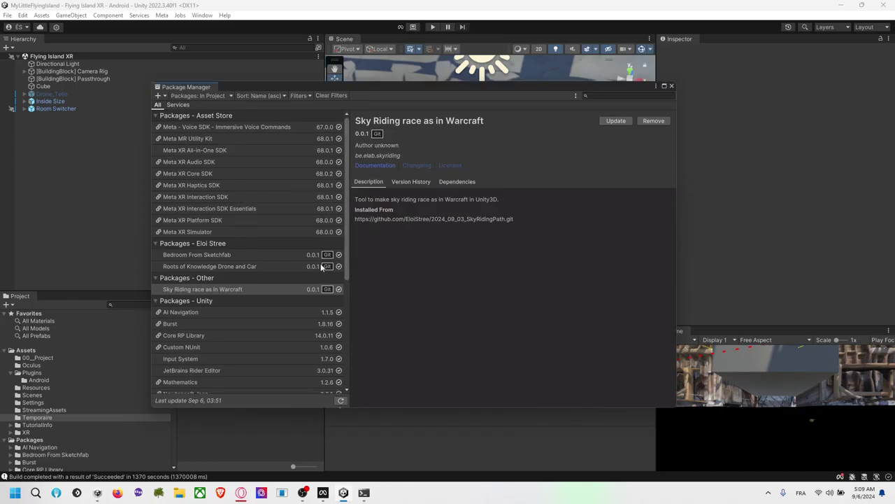
Switch the package source to My Assets and on to the Unity Registry.
{"action": "left_click", "coordinate": [199, 95]}
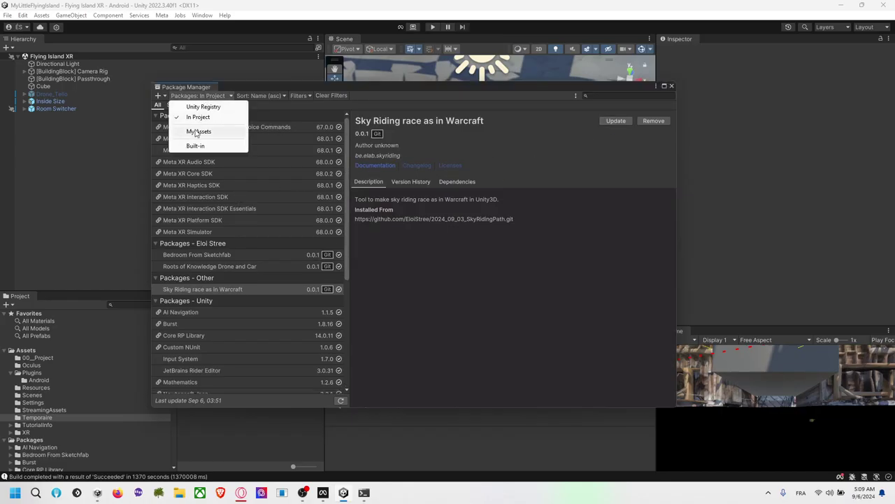
{"action": "left_click", "coordinate": [197, 131]}
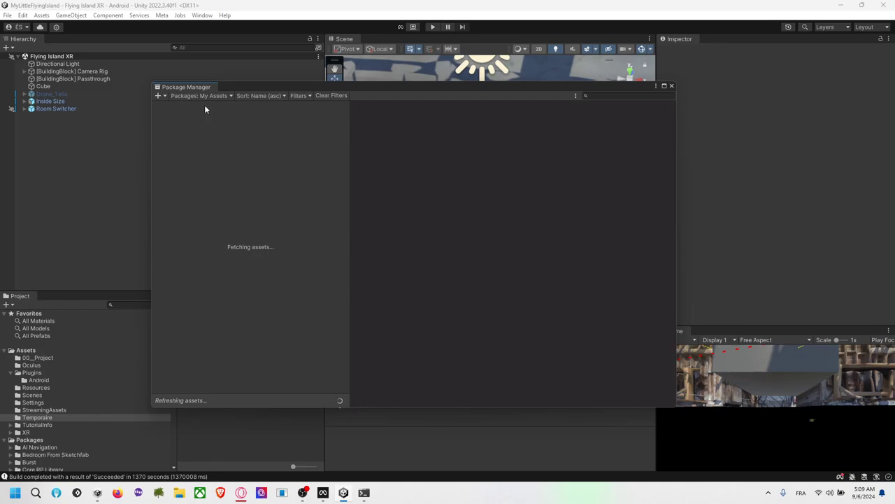
{"action": "left_click", "coordinate": [203, 96]}
{"action": "left_click", "coordinate": [199, 107]}
{"action": "left_click", "coordinate": [178, 96]}
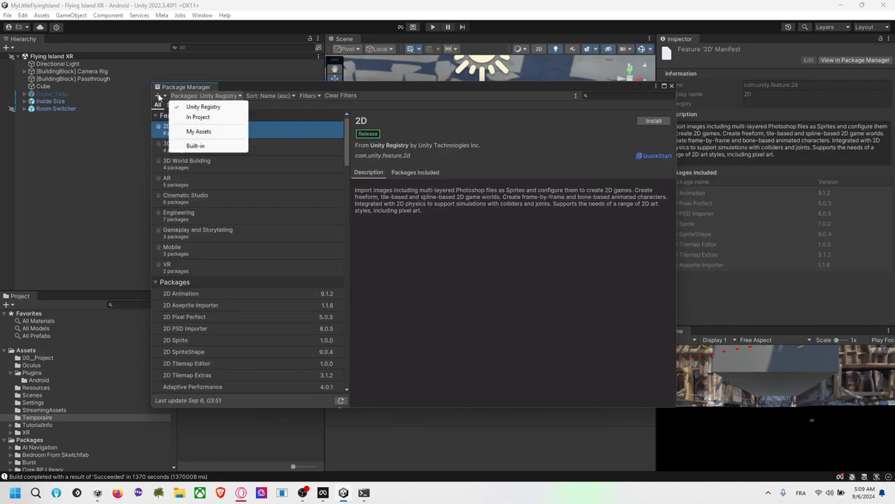
Try to add the package from the copied 2024_08_23_WOWNCG_SurvivalGameTime repository URL, and read the console entry about it.
{"action": "left_click", "coordinate": [159, 96]}
{"action": "left_click", "coordinate": [204, 127]}
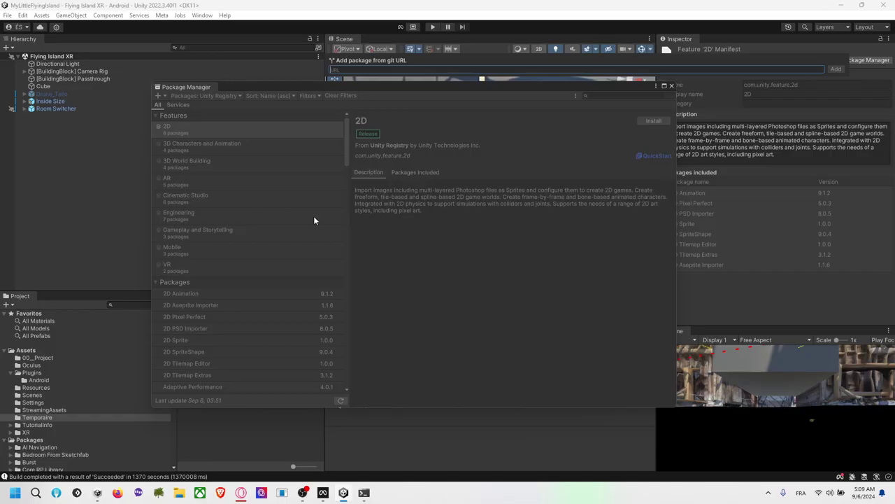
{"action": "mouse_move", "coordinate": [535, 87]}
{"action": "left_mouse_down"}
{"action": "mouse_move", "coordinate": [504, 262]}
{"action": "mouse_move", "coordinate": [533, 90]}
{"action": "left_mouse_up"}
{"action": "left_click", "coordinate": [158, 99]}
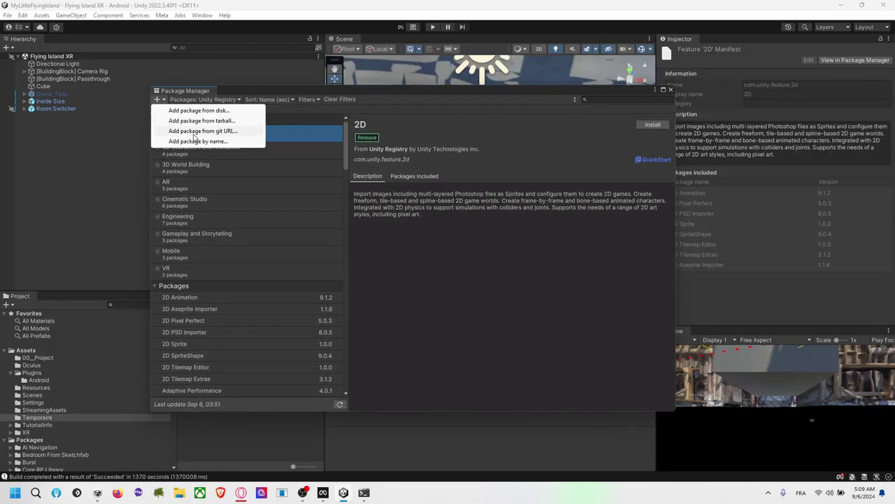
{"action": "left_click", "coordinate": [194, 133]}
{"action": "type", "text": "https://github.com/EloiTeaching/2024_08_23_WOWNCG_SurvivalGameTime"}
{"action": "left_click", "coordinate": [661, 120]}
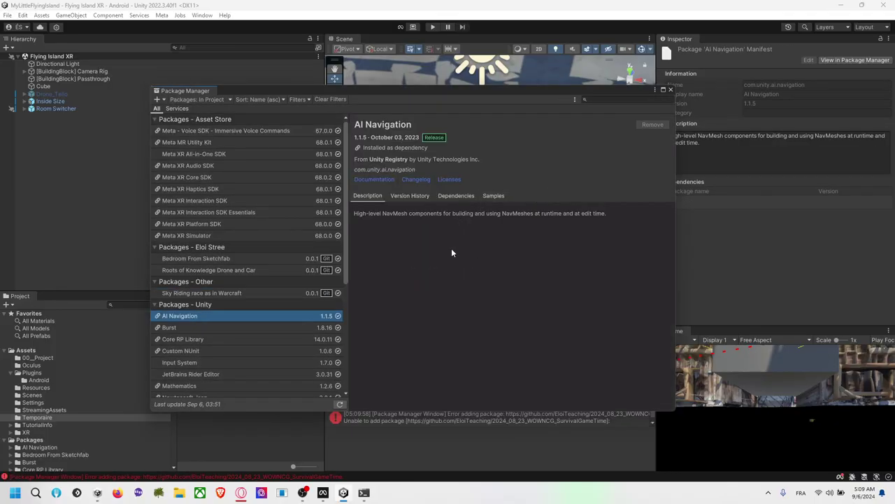
{"action": "left_click", "coordinate": [438, 420]}
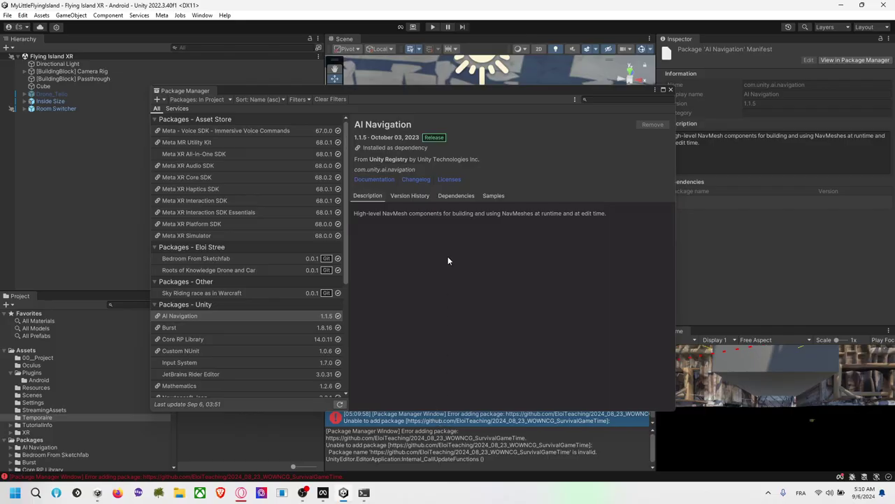
Install the package from the 2024_08_23_WOWNCG_SurvivalGameTime git URL with .git appended to it.
{"action": "left_click_drag", "start_coordinate": [480, 90], "coordinate": [477, 54]}
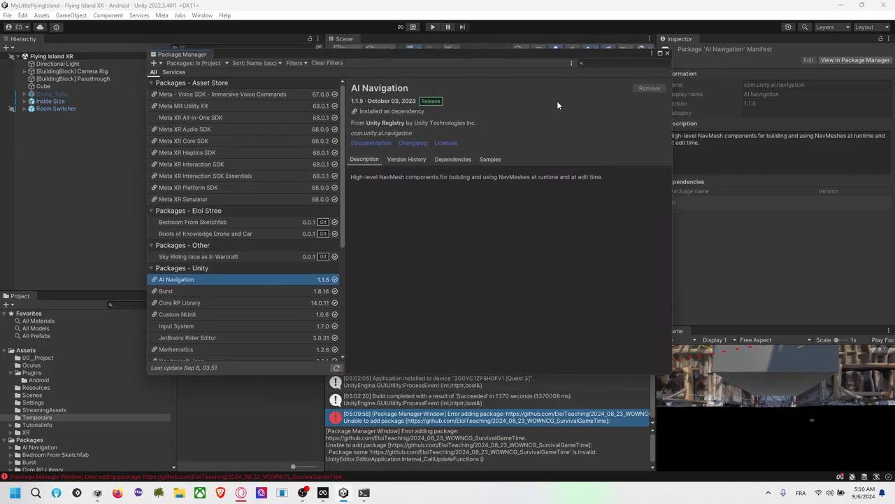
{"action": "left_click", "coordinate": [159, 63]}
{"action": "left_click", "coordinate": [198, 95]}
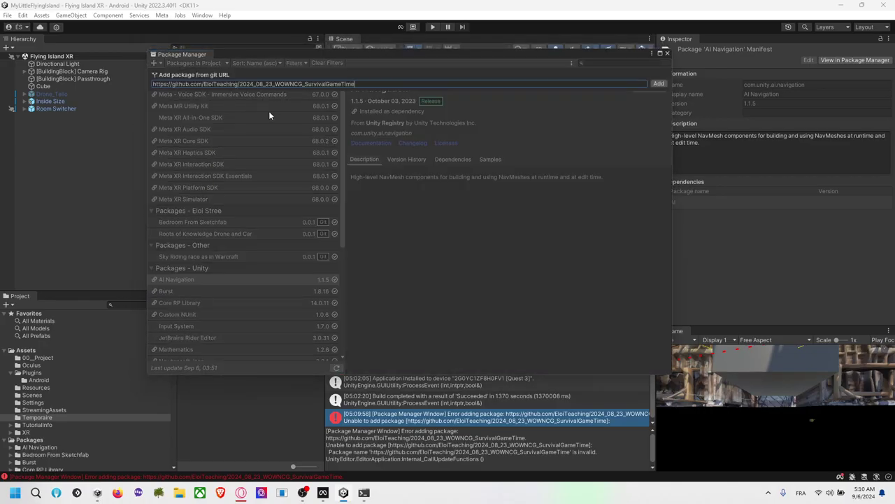
{"action": "type", "text": ".git"}
{"action": "left_click", "coordinate": [653, 85]}
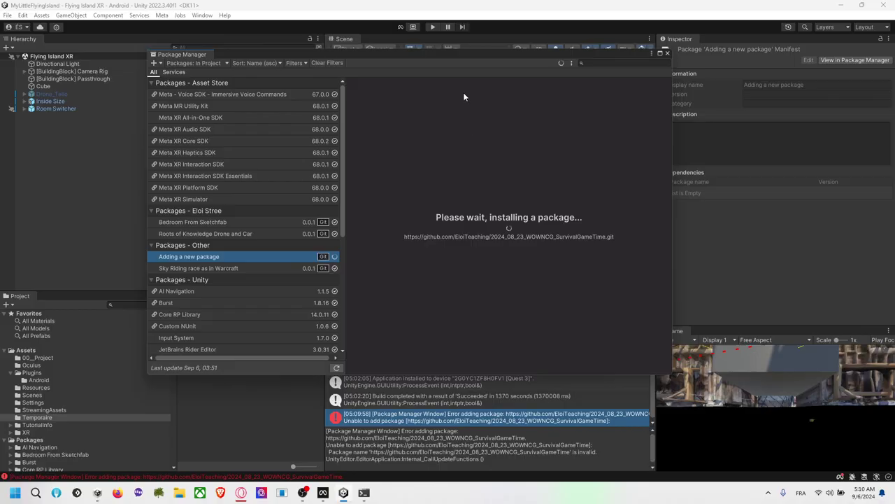
Move the Package Manager off the console, clear the console, and close the Meta Quest Link window.
{"action": "left_click_drag", "start_coordinate": [472, 58], "coordinate": [417, 21]}
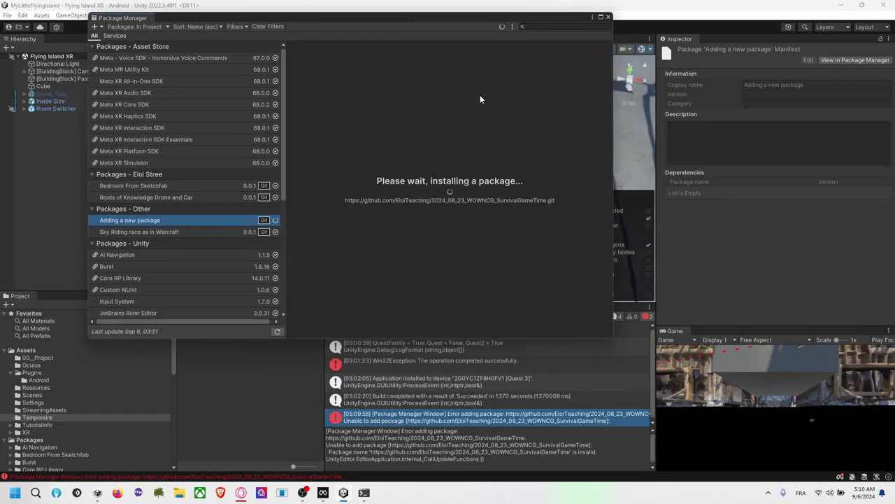
{"action": "left_click_drag", "start_coordinate": [438, 12], "coordinate": [439, 58]}
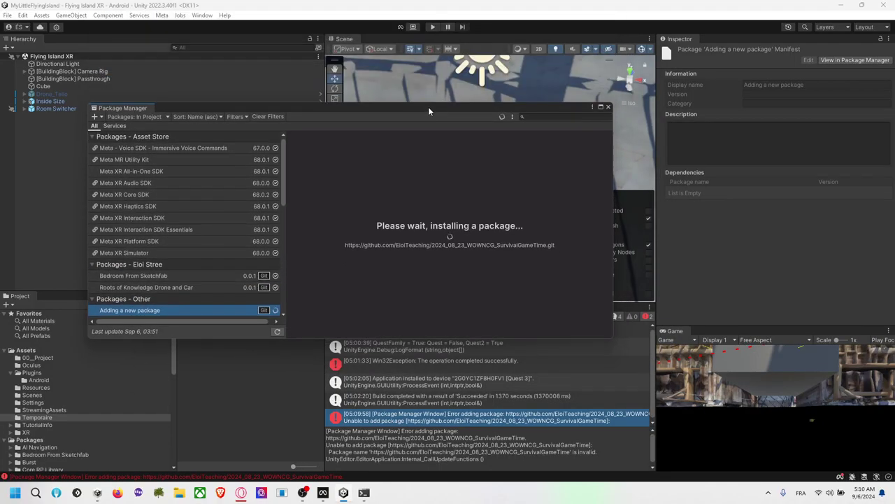
{"action": "left_click", "coordinate": [335, 317]}
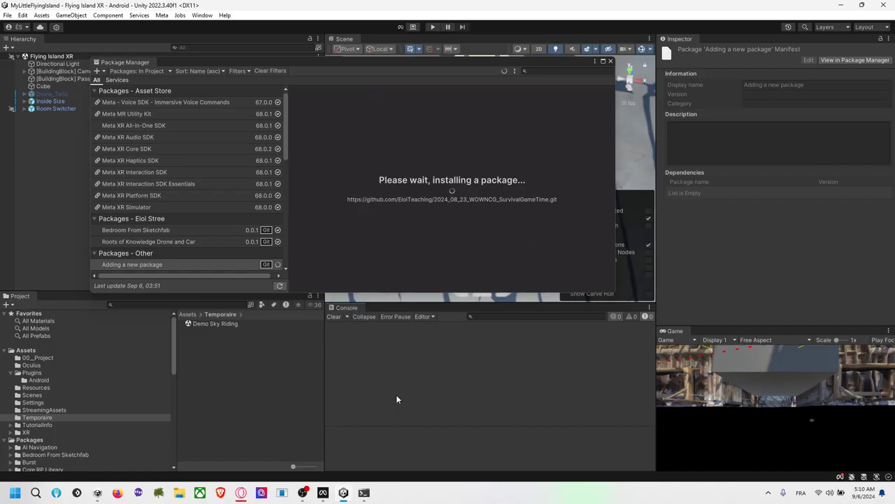
{"action": "mouse_move", "coordinate": [325, 496]}
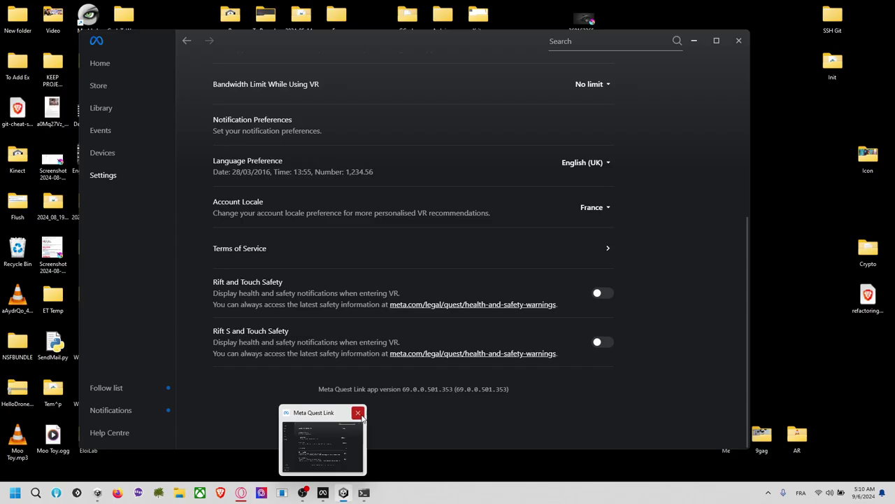
{"action": "left_click", "coordinate": [358, 412]}
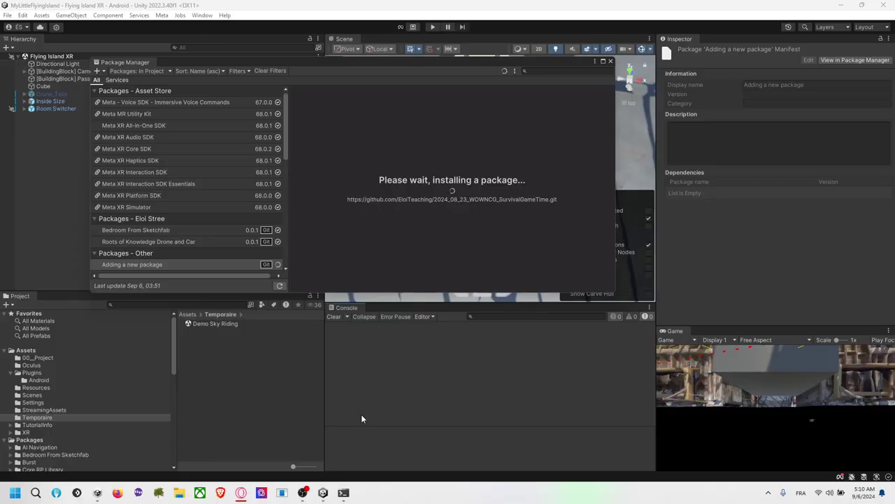
{"action": "mouse_move", "coordinate": [343, 492]}
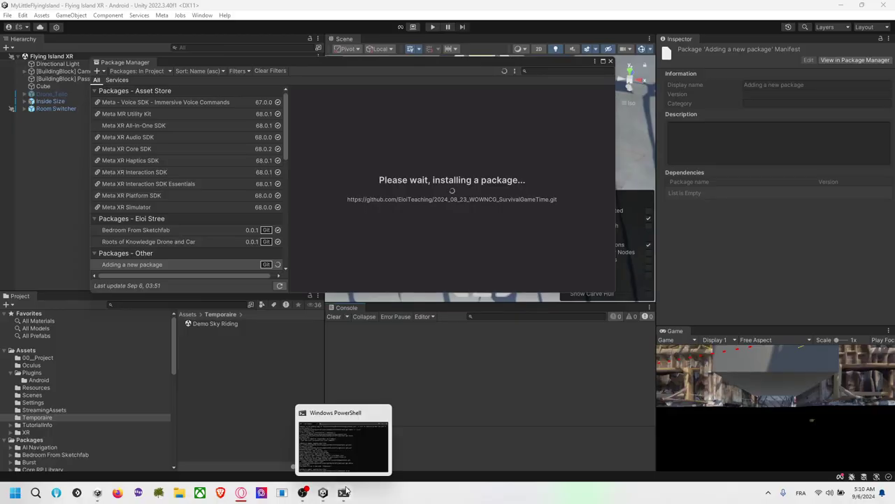
{"action": "mouse_move", "coordinate": [377, 448]}
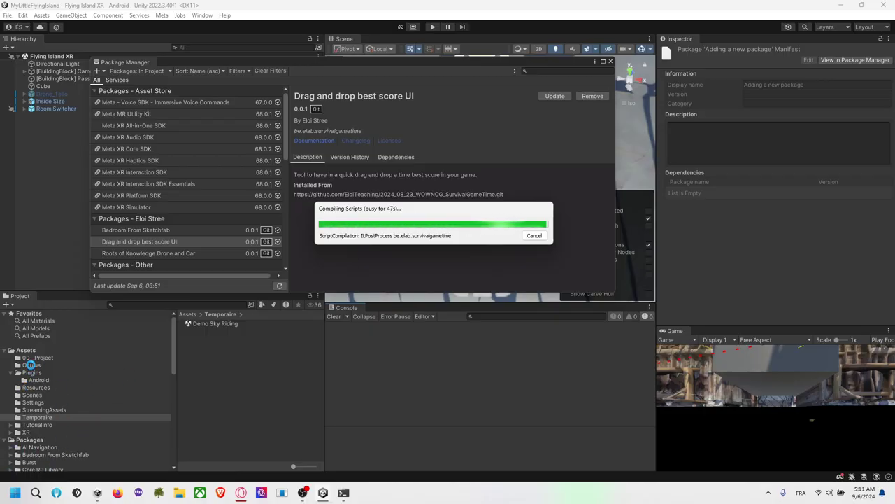
{"action": "left_click_drag", "start_coordinate": [468, 214], "coordinate": [411, 191]}
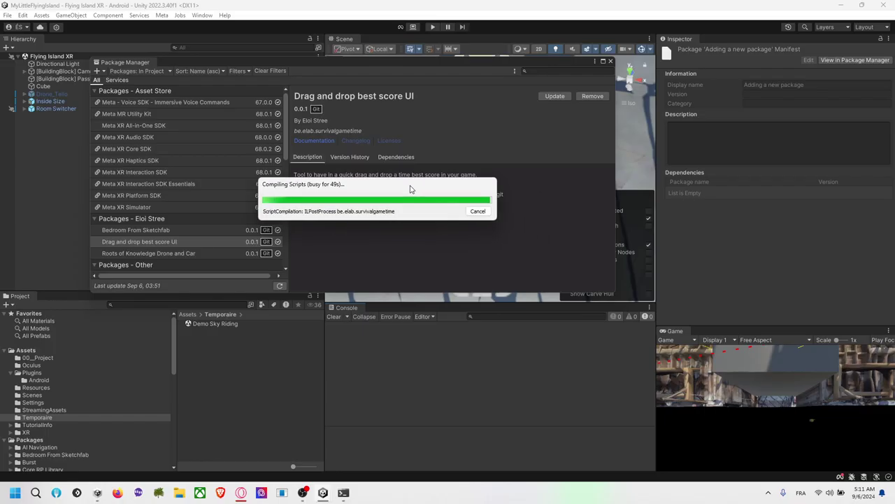
{"action": "left_click", "coordinate": [767, 493]}
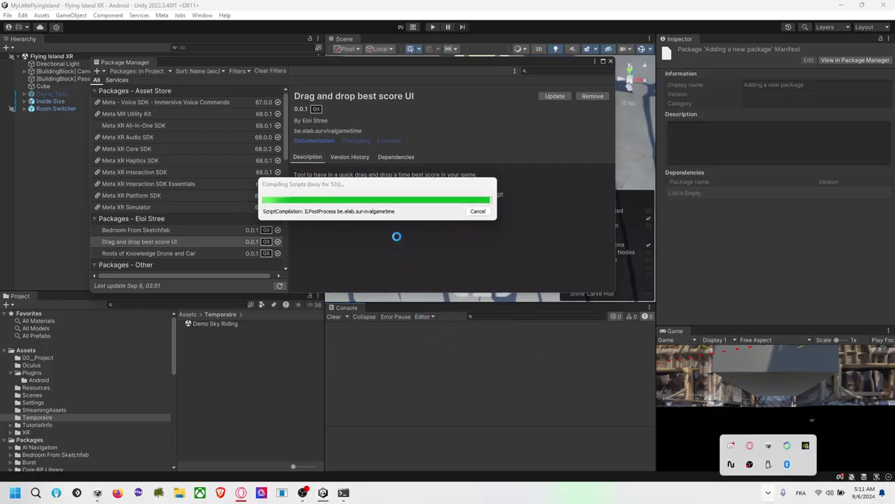
{"action": "left_click_drag", "start_coordinate": [414, 191], "coordinate": [380, 186]}
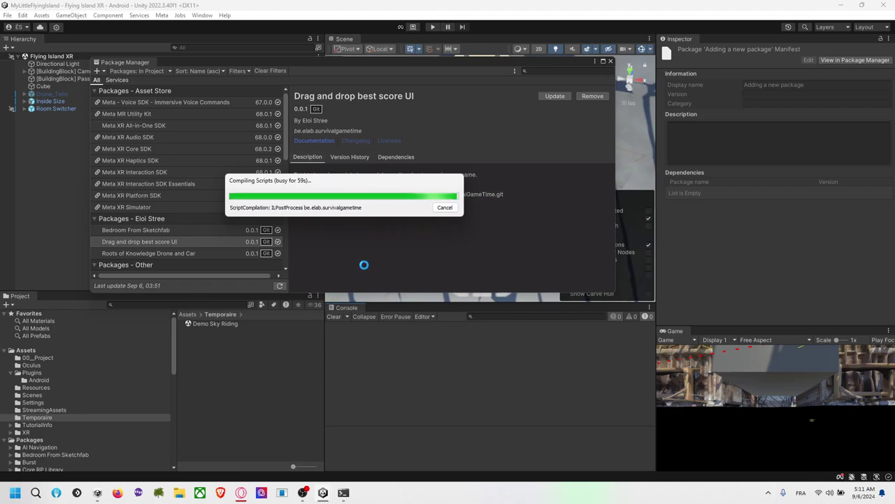
{"action": "left_click_drag", "start_coordinate": [371, 185], "coordinate": [400, 187]}
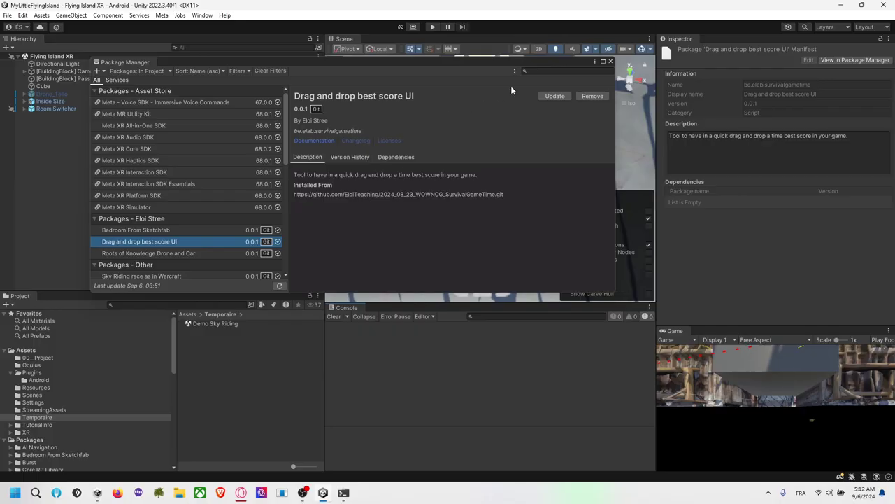
Close the Package Manager window and clear the selection in the editor.
{"action": "left_click", "coordinate": [605, 62]}
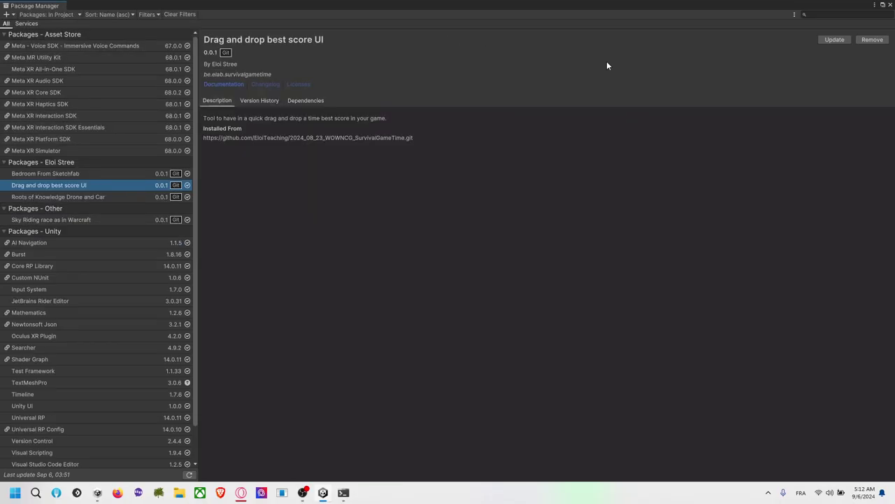
{"action": "left_click", "coordinate": [890, 4]}
{"action": "scroll", "coordinate": [48, 419], "scroll_direction": "down", "scroll_amount": 3}
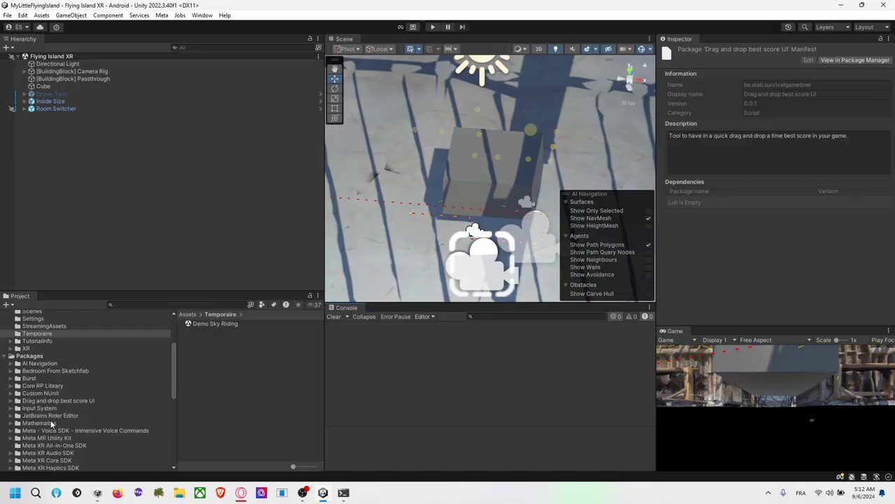
{"action": "left_click", "coordinate": [110, 208]}
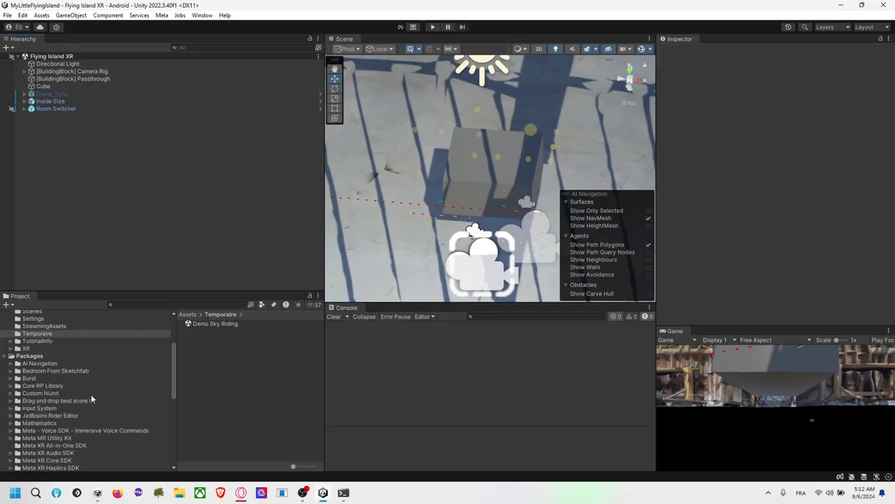
Open the Scene folder of the Drag and drop best score UI package and try to open its Demo Time for Survival Game scene.
{"action": "left_click", "coordinate": [59, 401]}
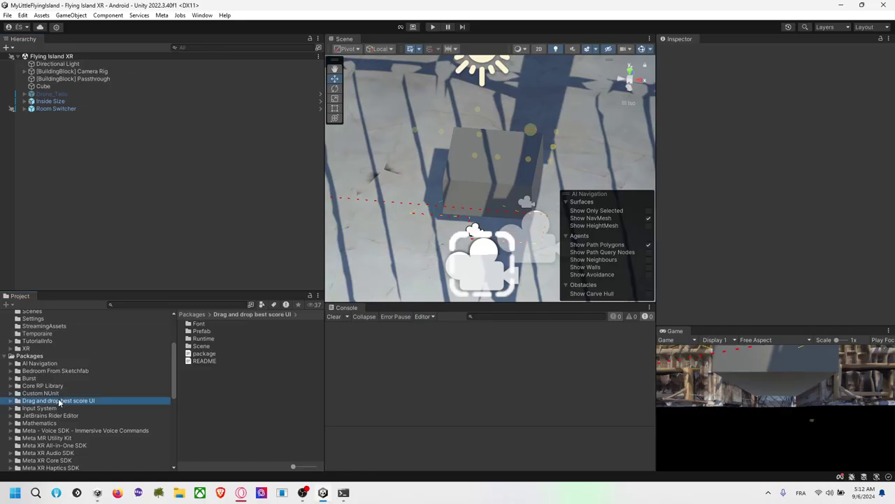
{"action": "double_click", "coordinate": [202, 346]}
{"action": "double_click", "coordinate": [219, 324]}
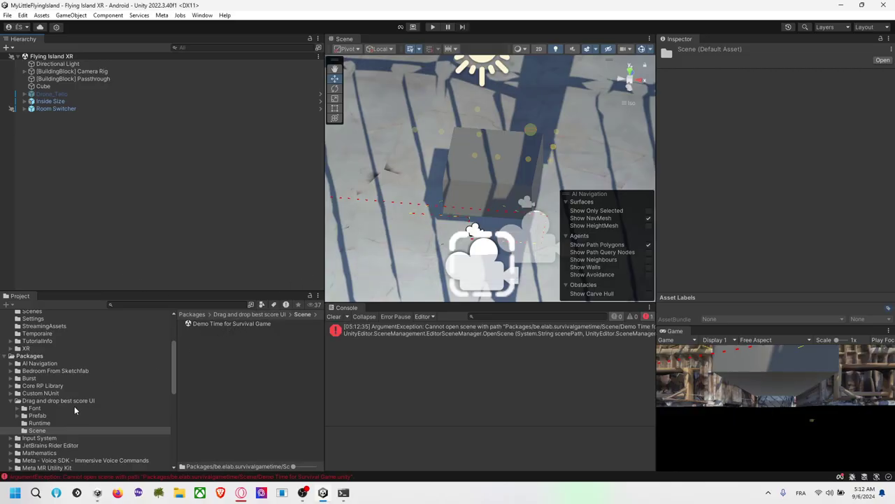
Copy the Demo Time for Survival Game scene into the Temporaire assets folder and open that folder.
{"action": "scroll", "coordinate": [76, 392], "scroll_direction": "up", "scroll_amount": 3}
{"action": "scroll", "coordinate": [42, 374], "scroll_direction": "up", "scroll_amount": 3}
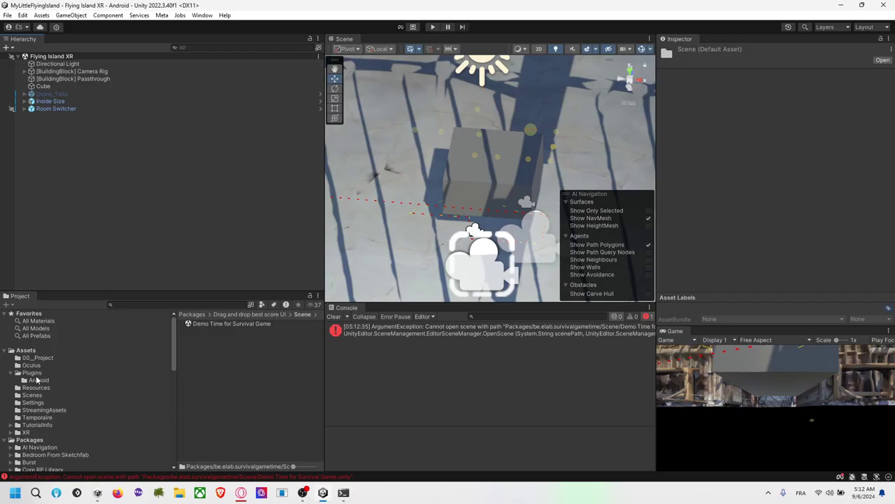
{"action": "scroll", "coordinate": [49, 379], "scroll_direction": "down", "scroll_amount": 1}
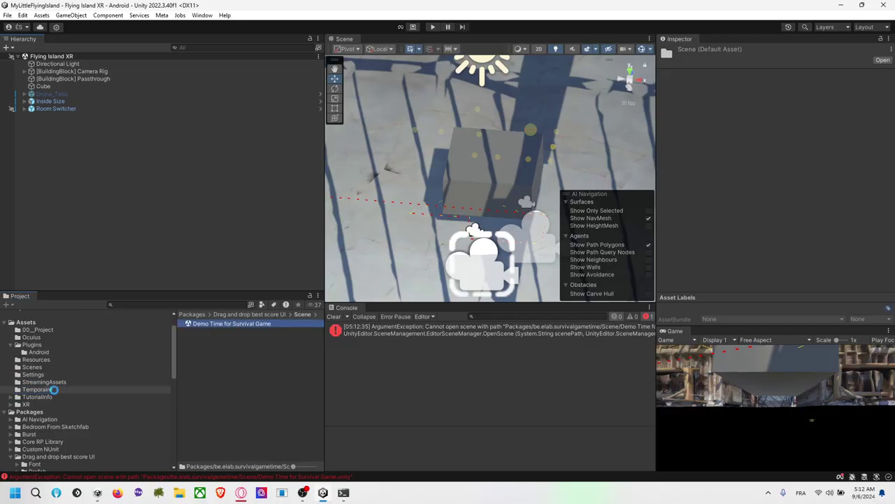
{"action": "scroll", "coordinate": [54, 393], "scroll_direction": "down", "scroll_amount": 1}
{"action": "left_click", "coordinate": [49, 371]}
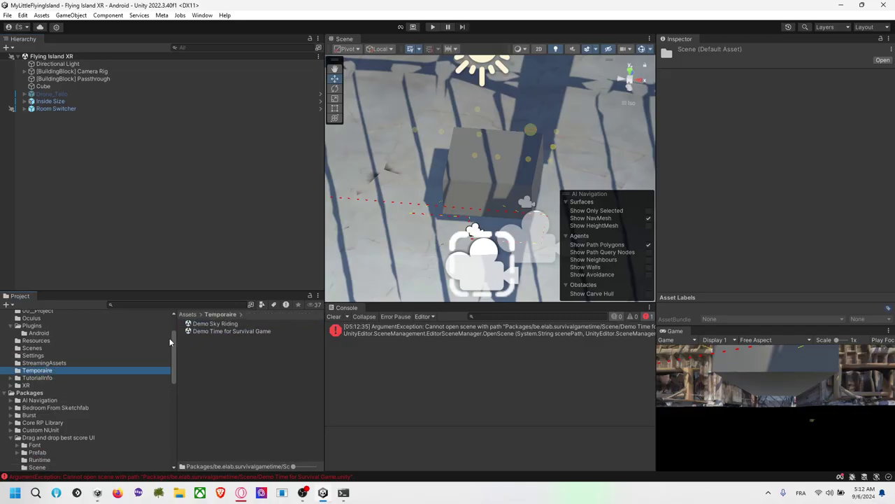
Add the Demo Time for Survival Game scene to the open hierarchy, then expand and select its Drop Survival Timer object.
{"action": "left_click", "coordinate": [221, 331]}
{"action": "left_click_drag", "start_coordinate": [75, 233], "coordinate": [75, 233]}
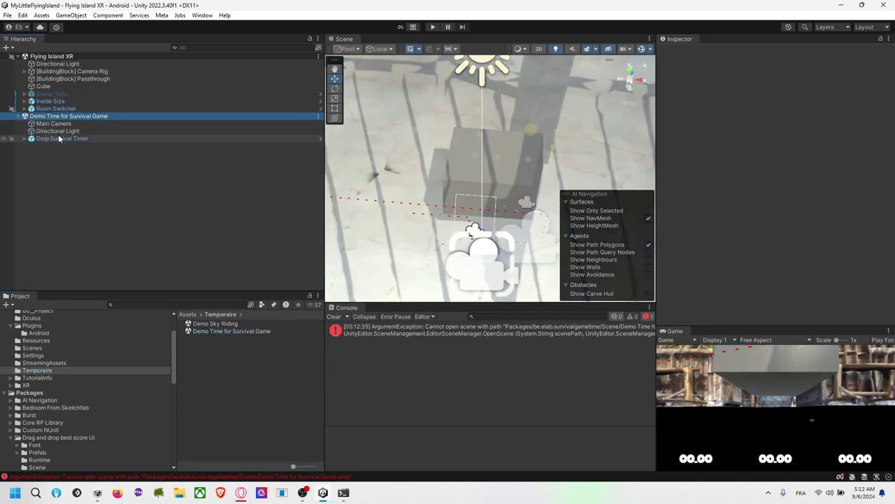
{"action": "left_click", "coordinate": [23, 139]}
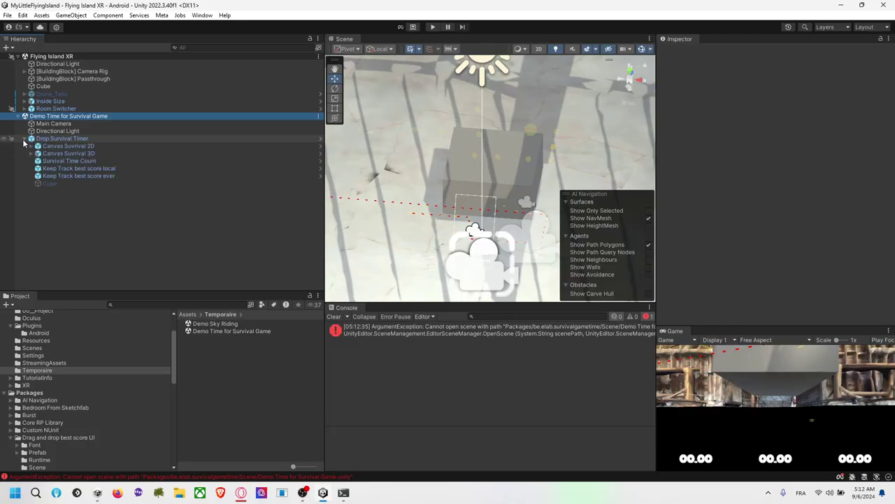
{"action": "left_click", "coordinate": [60, 140]}
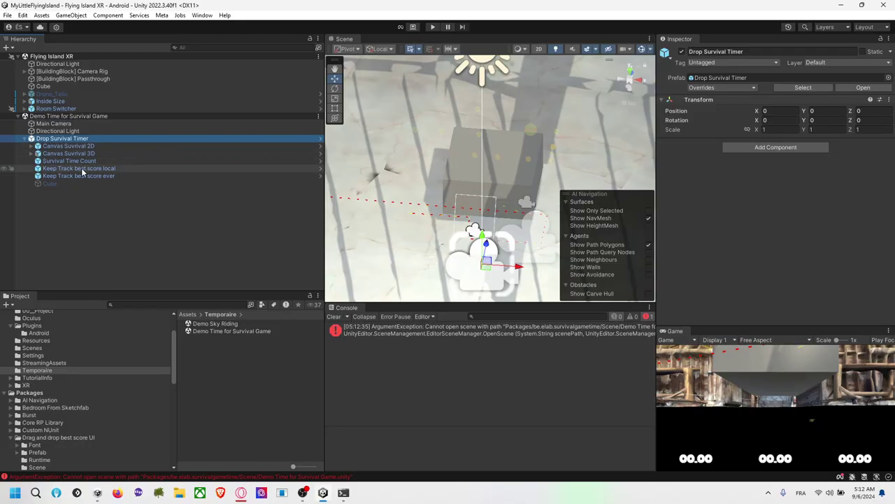
Expand both Canvas Suvrival objects, inspect the settings of Canvas Suvrival 2D, and clear the console.
{"action": "left_click", "coordinate": [31, 153]}
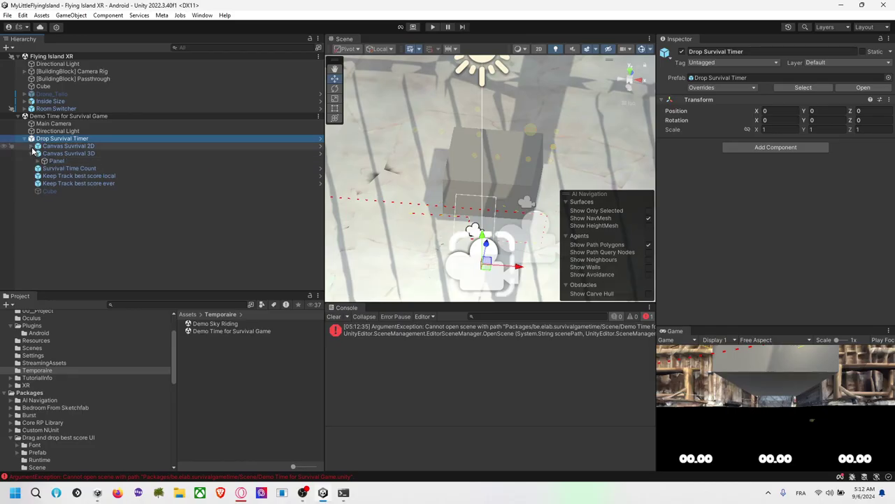
{"action": "left_click", "coordinate": [32, 146]}
{"action": "left_click", "coordinate": [62, 147]}
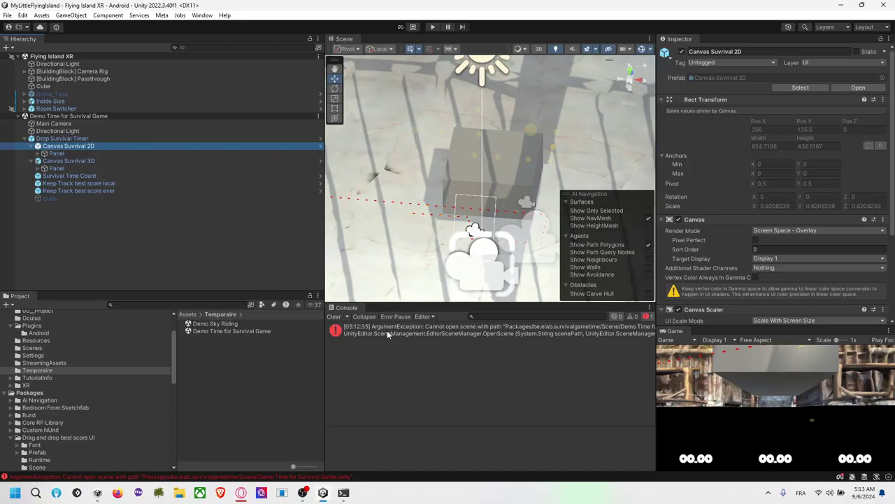
{"action": "left_click", "coordinate": [337, 317]}
Select Canvas Suvrival 3D and move it lower and closer to the cube, to about Y 0.59, Z -0.04.
{"action": "left_click", "coordinate": [97, 161]}
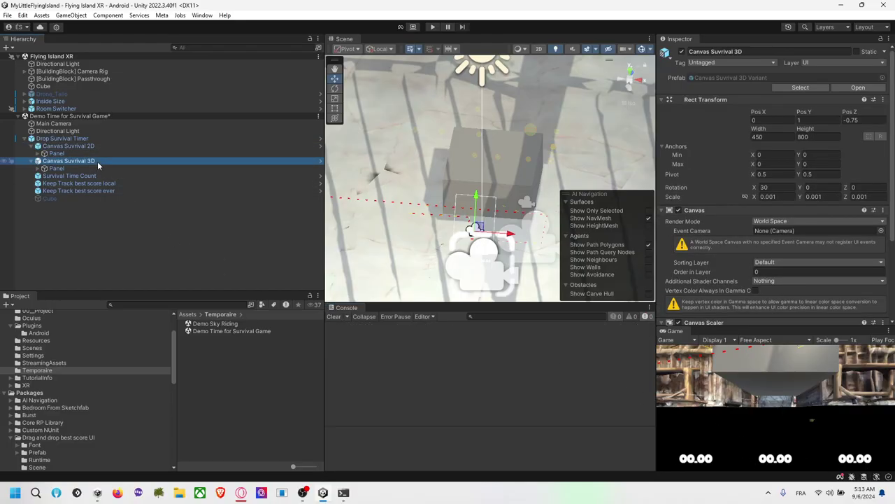
{"action": "right_click_drag", "start_coordinate": [505, 208], "coordinate": [450, 186]}
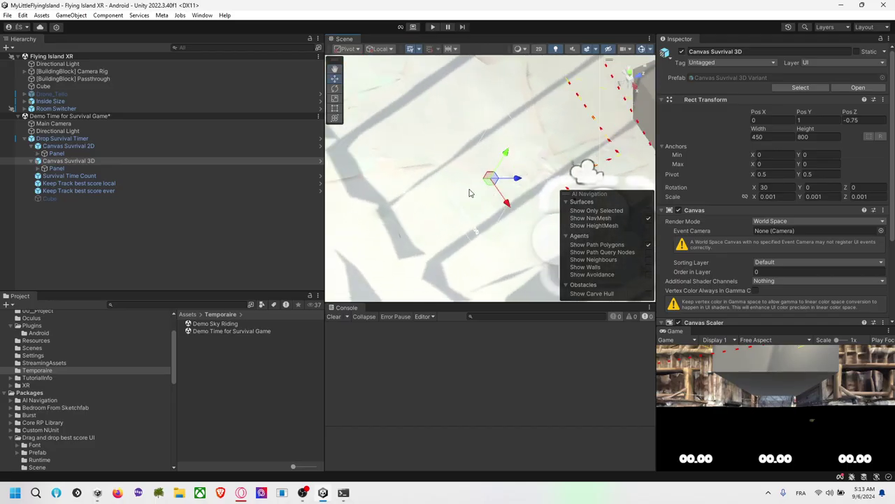
{"action": "middle_click_drag", "start_coordinate": [470, 190], "coordinate": [444, 177]}
{"action": "right_click_drag", "start_coordinate": [492, 173], "coordinate": [451, 173]}
{"action": "left_click_drag", "start_coordinate": [446, 172], "coordinate": [510, 183]}
{"action": "right_click_drag", "start_coordinate": [510, 183], "coordinate": [413, 202]}
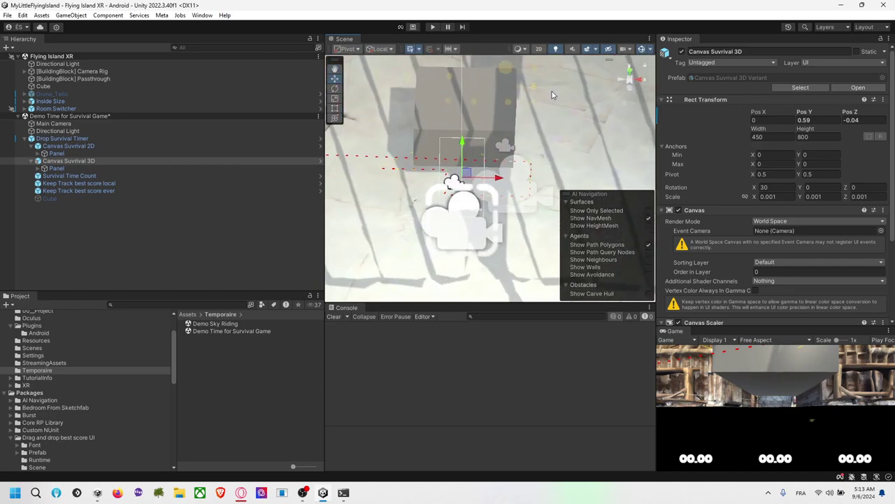
Shrink the 3D gizmo icons and reposition Canvas Suvrival 3D beside the cube at about Y 0.833, Z 0.1.
{"action": "left_click", "coordinate": [642, 49]}
{"action": "left_click", "coordinate": [649, 49]}
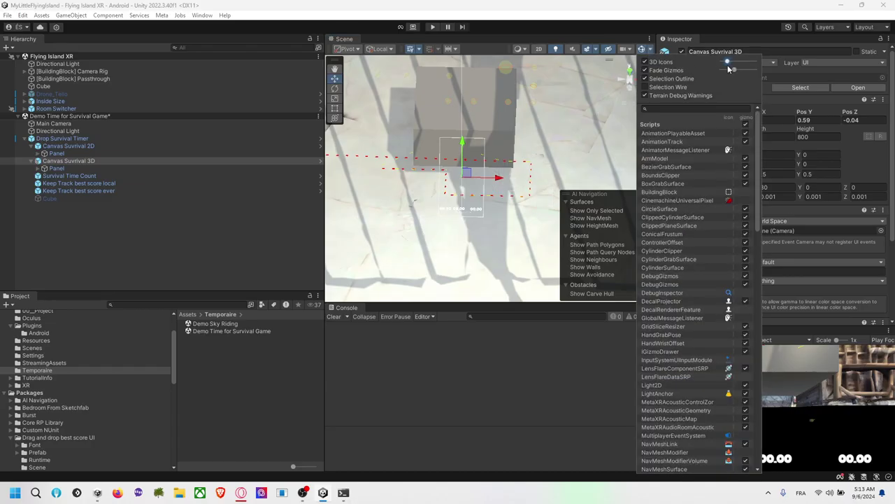
{"action": "right_click_drag", "start_coordinate": [548, 169], "coordinate": [481, 179]}
{"action": "left_click", "coordinate": [492, 151]}
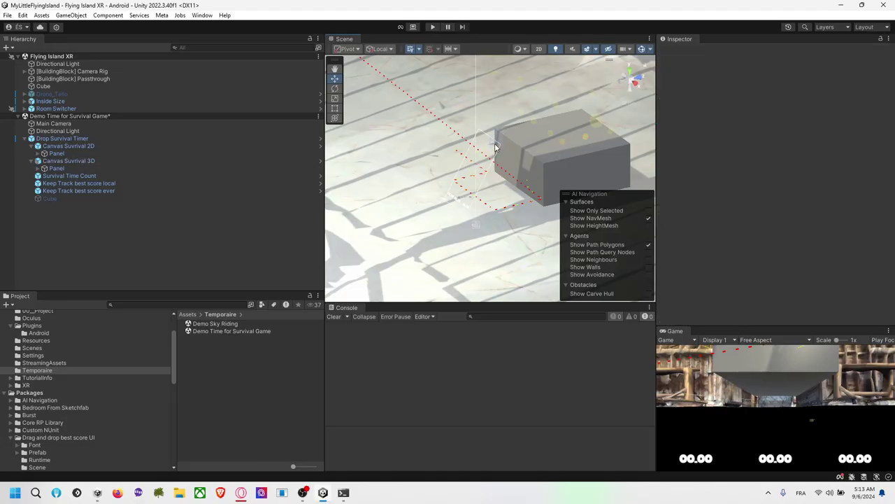
{"action": "left_click", "coordinate": [496, 147]}
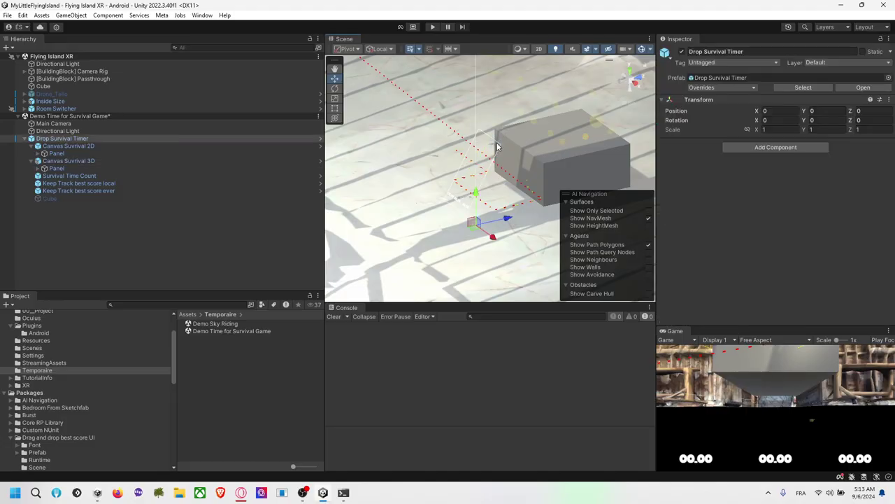
{"action": "left_click", "coordinate": [105, 161]}
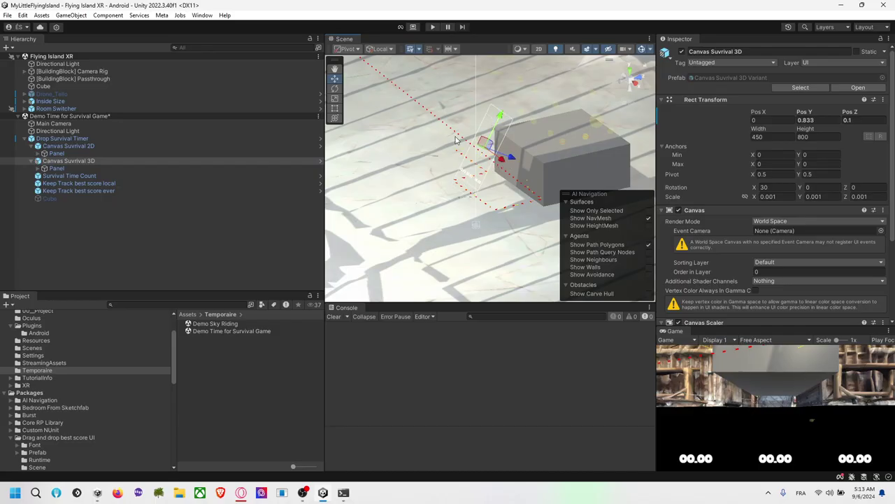
{"action": "left_click", "coordinate": [161, 223]}
Examine the components of the Drop Survival Timer's 2D canvas, Survival Time Count, both Keep Track best score objects and the Cube.
{"action": "left_click", "coordinate": [100, 184]}
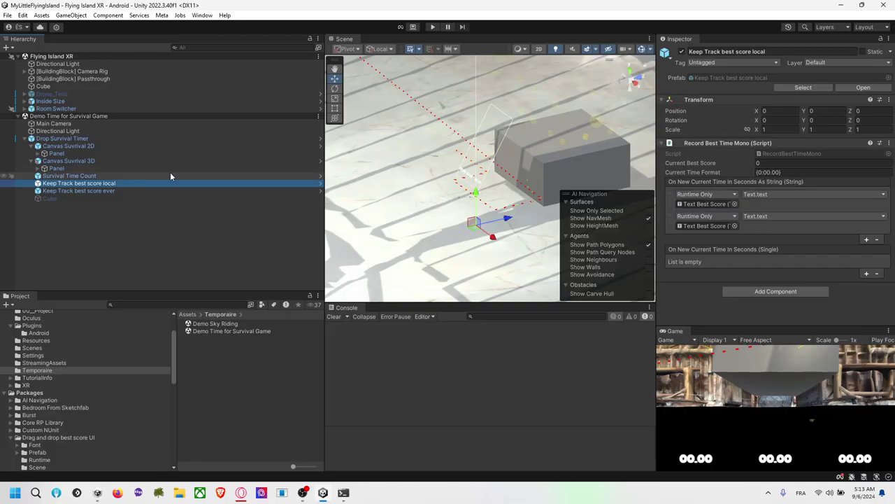
{"action": "left_click", "coordinate": [70, 139]}
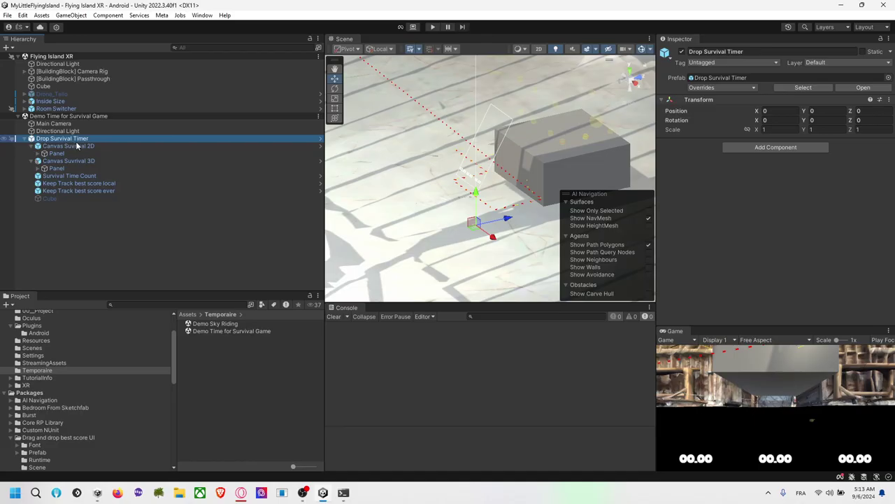
{"action": "left_click", "coordinate": [77, 145]}
{"action": "scroll", "coordinate": [697, 208], "scroll_direction": "down", "scroll_amount": 3}
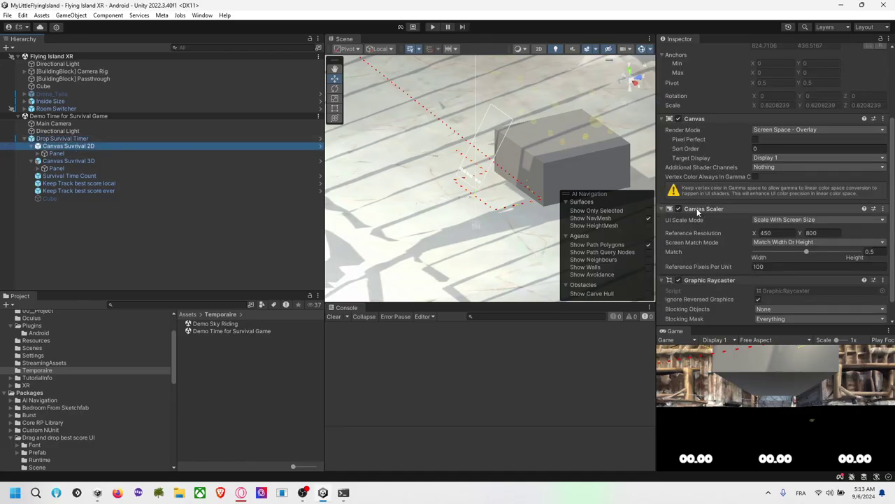
{"action": "scroll", "coordinate": [696, 208], "scroll_direction": "down", "scroll_amount": 1}
{"action": "left_click", "coordinate": [78, 175]}
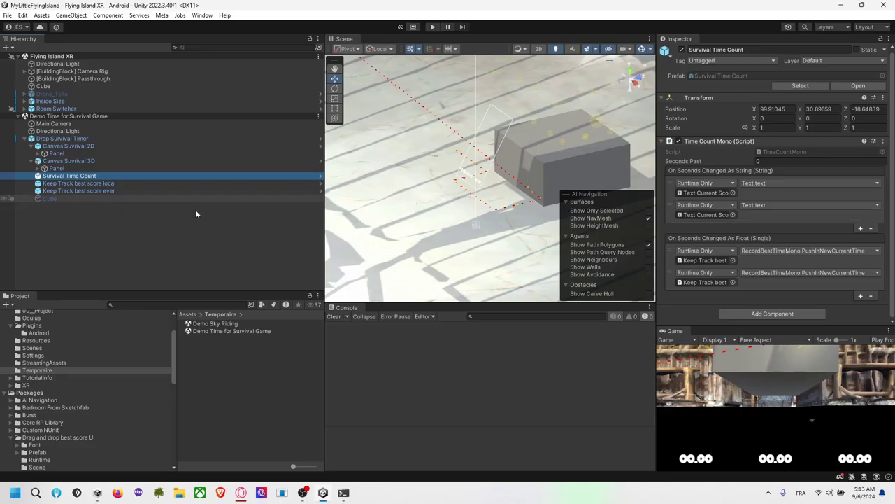
{"action": "left_click", "coordinate": [88, 183]}
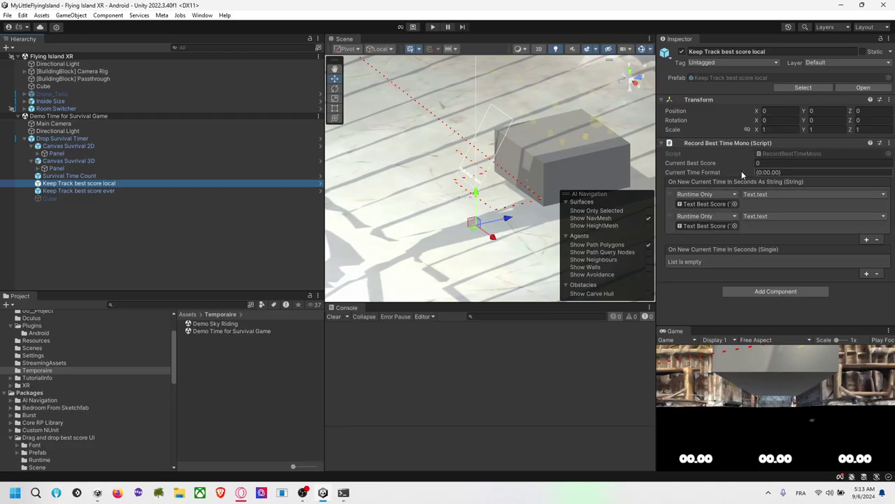
{"action": "left_click", "coordinate": [146, 191]}
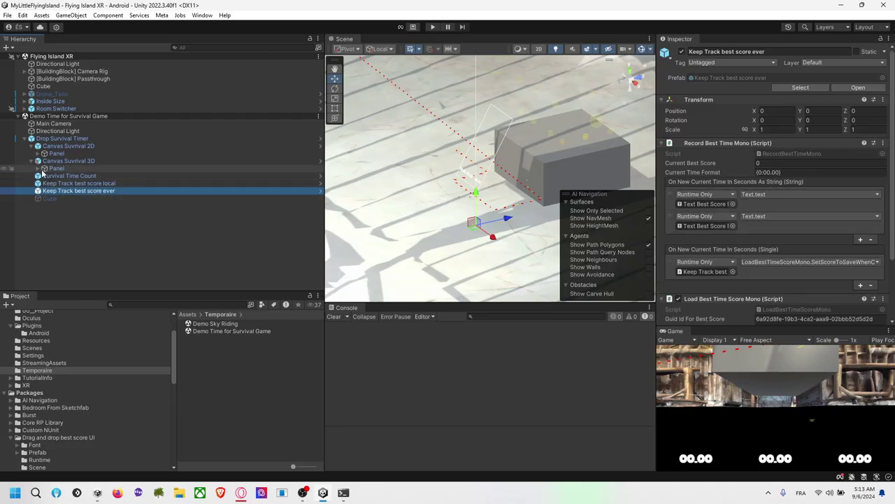
{"action": "left_click", "coordinate": [70, 140]}
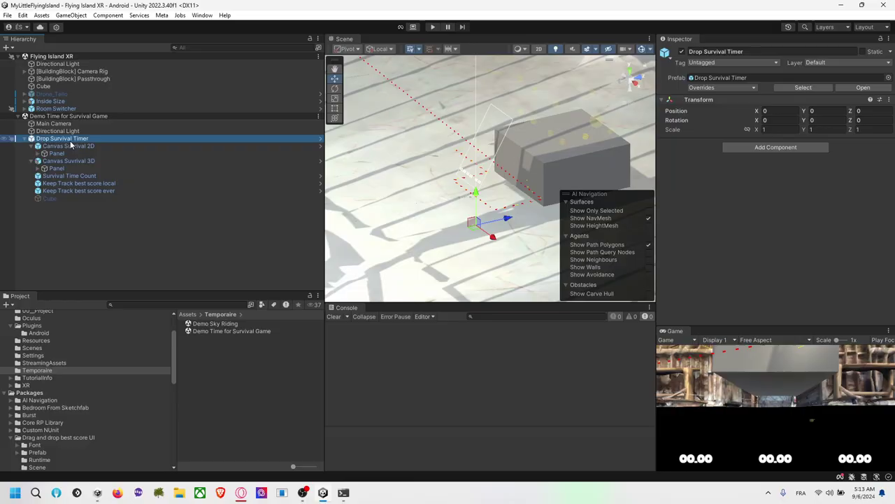
{"action": "left_click", "coordinate": [59, 197]}
{"action": "left_click", "coordinate": [85, 137]}
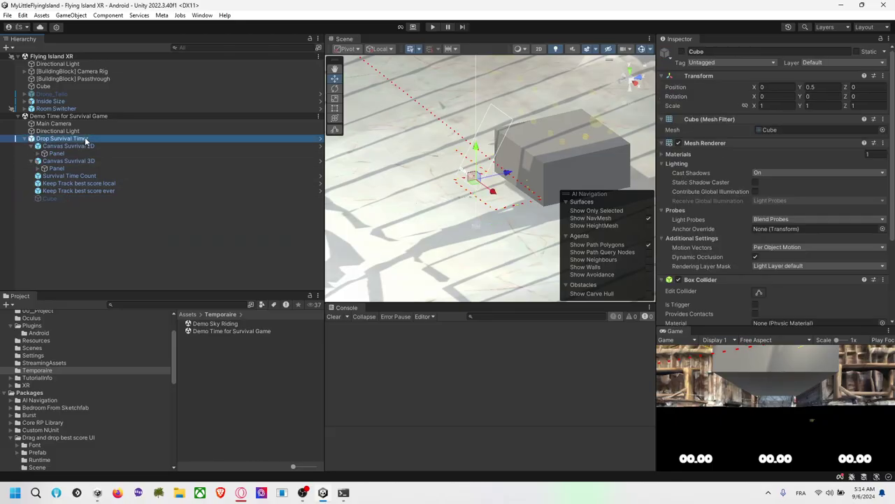
Select Survival Time Count and run the Time Count Mono component's Reset time to zero command.
{"action": "left_click", "coordinate": [84, 168]}
{"action": "left_click", "coordinate": [84, 176]}
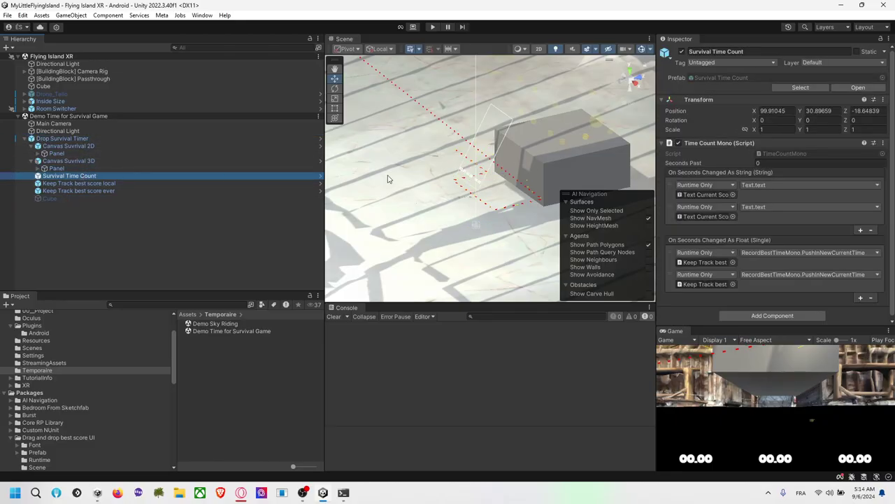
{"action": "right_click", "coordinate": [742, 145]}
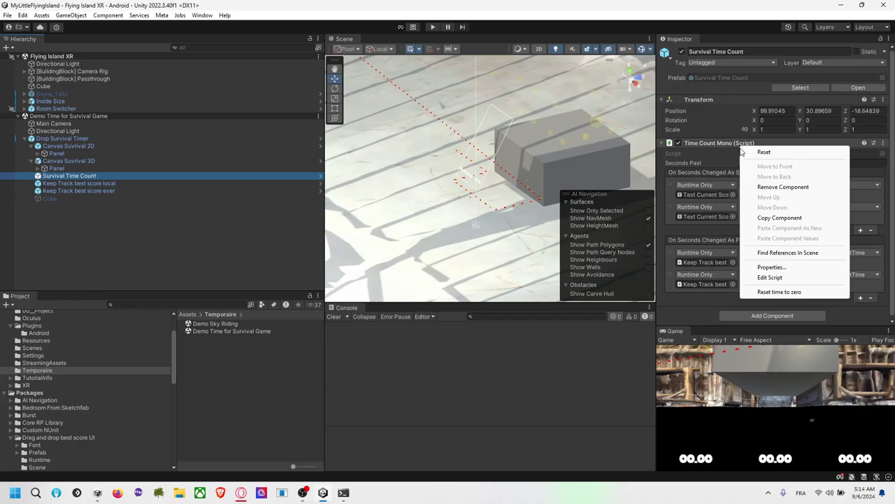
{"action": "left_click", "coordinate": [775, 293]}
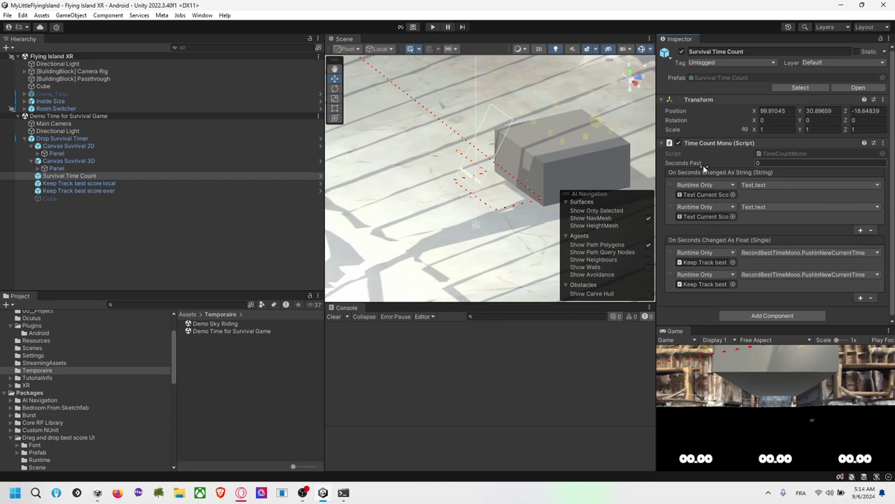
Review the local and ever best score trackers, reselect Survival Time Count, and start play mode.
{"action": "left_click", "coordinate": [128, 184]}
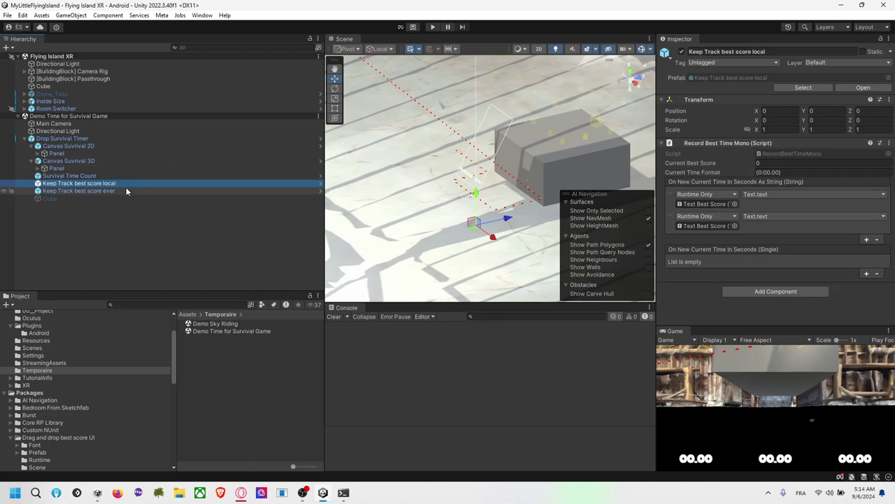
{"action": "left_click", "coordinate": [126, 189]}
{"action": "left_click", "coordinate": [114, 175]}
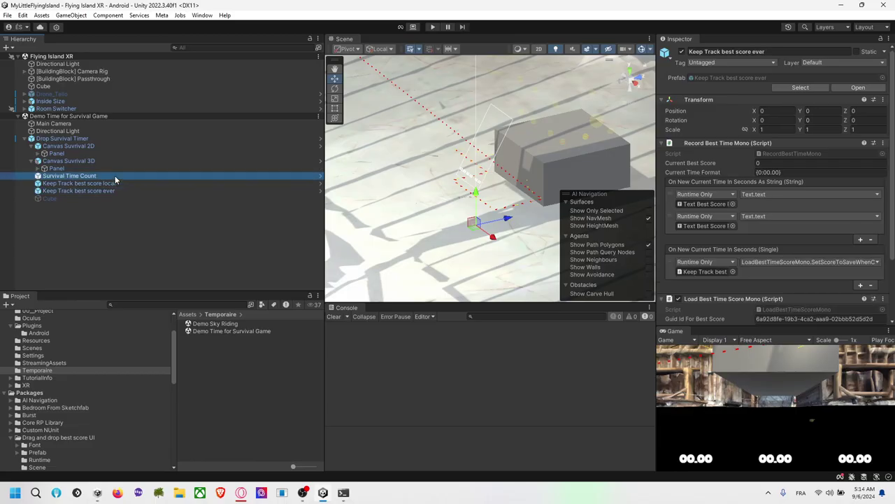
{"action": "left_click", "coordinate": [433, 27]}
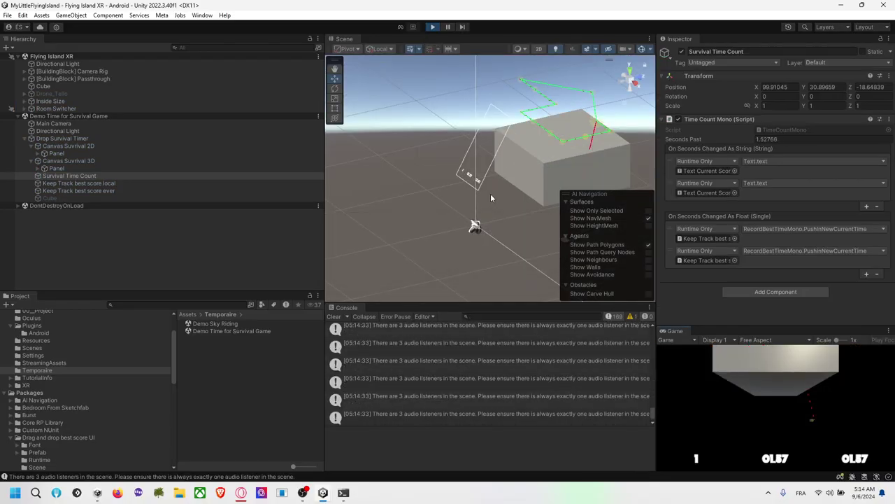
Reset the running Survival Time Count timer to zero through its Time Count Mono component during play mode.
{"action": "left_click", "coordinate": [126, 183]}
{"action": "left_click", "coordinate": [119, 176]}
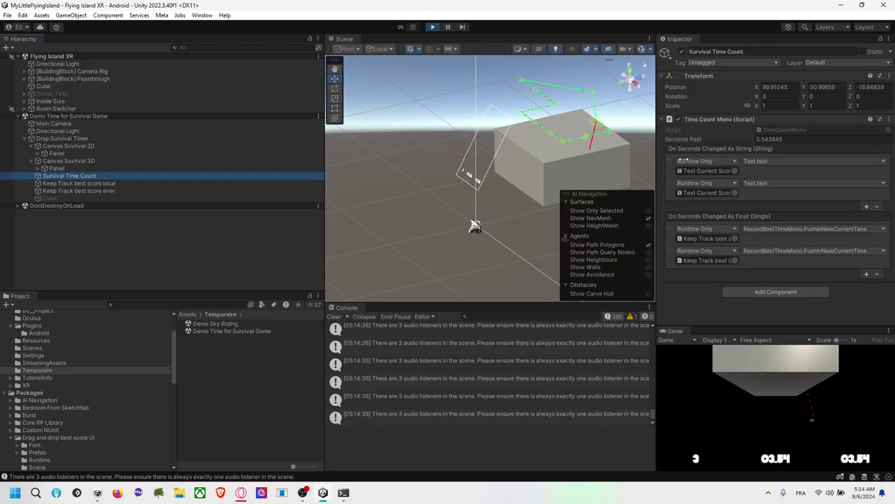
{"action": "right_click", "coordinate": [726, 120]}
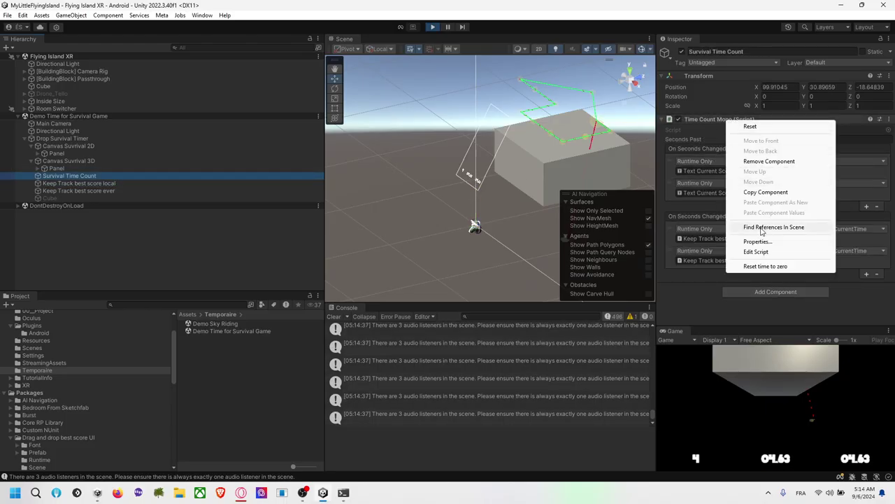
{"action": "left_click", "coordinate": [762, 265]}
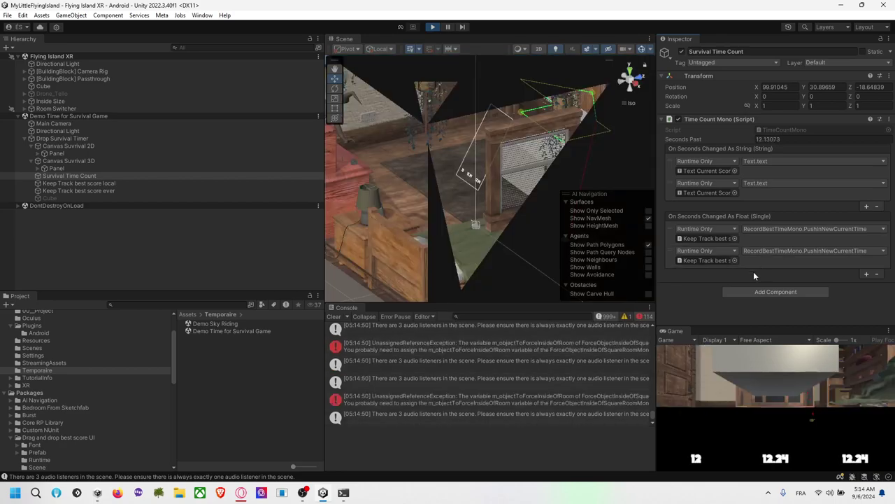
Clear the console during play mode and open one of the audio listener messages to read its details.
{"action": "left_click", "coordinate": [337, 316]}
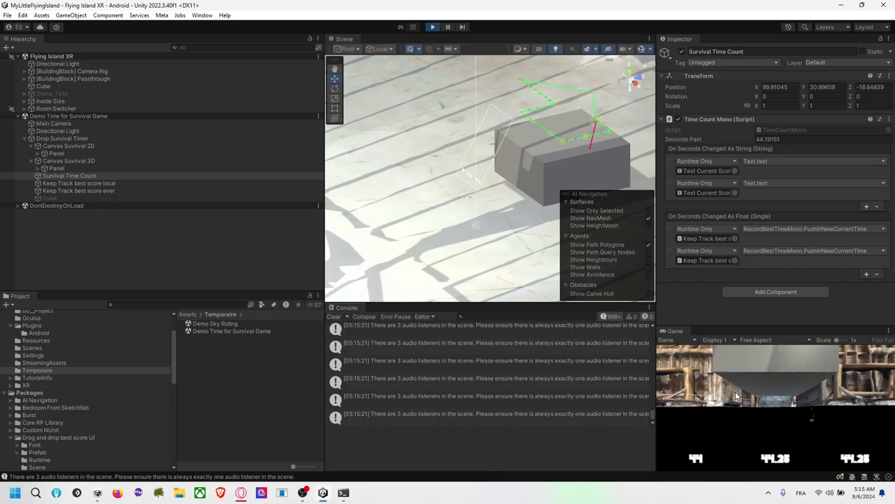
{"action": "scroll", "coordinate": [125, 364], "scroll_direction": "up", "scroll_amount": 3}
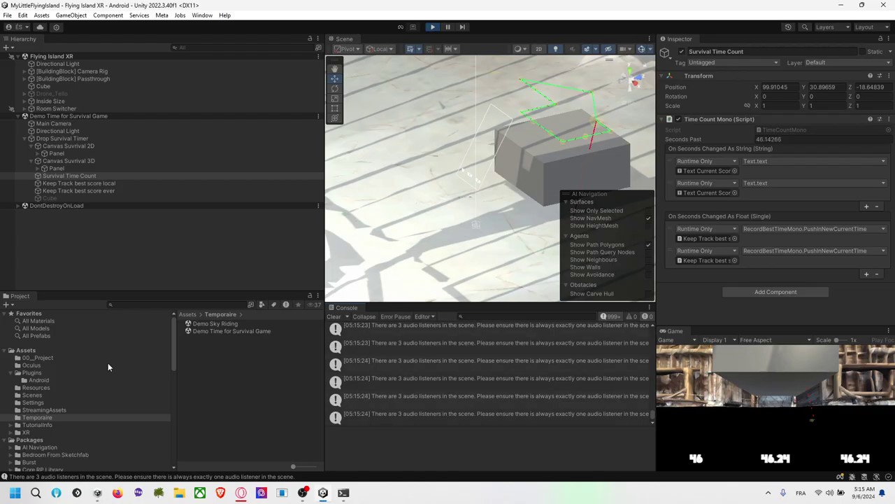
{"action": "scroll", "coordinate": [108, 363], "scroll_direction": "down", "scroll_amount": 4}
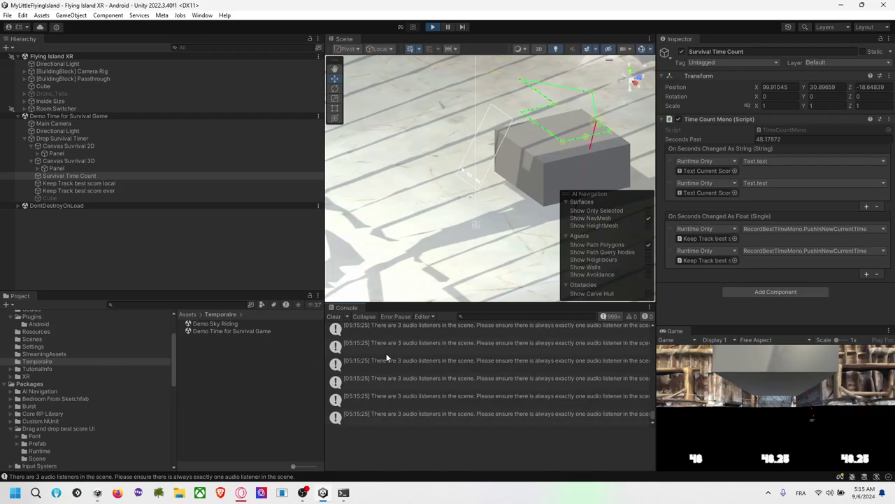
{"action": "left_click", "coordinate": [431, 362]}
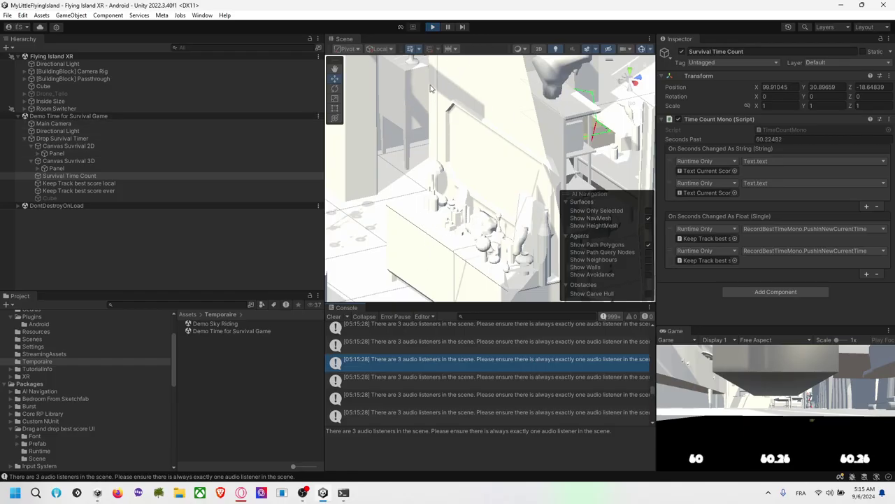
Stop play mode, clear the object selection, and clear the console.
{"action": "left_click", "coordinate": [433, 27]}
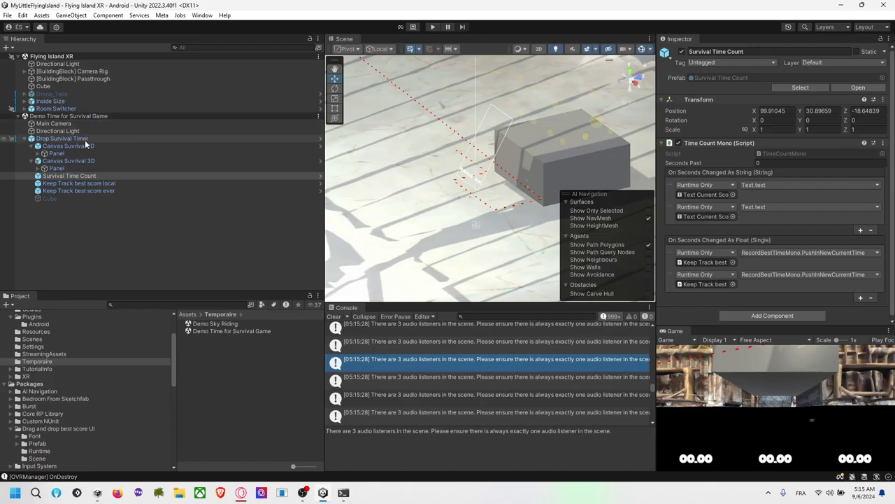
{"action": "left_click", "coordinate": [301, 359]}
{"action": "left_click", "coordinate": [334, 316]}
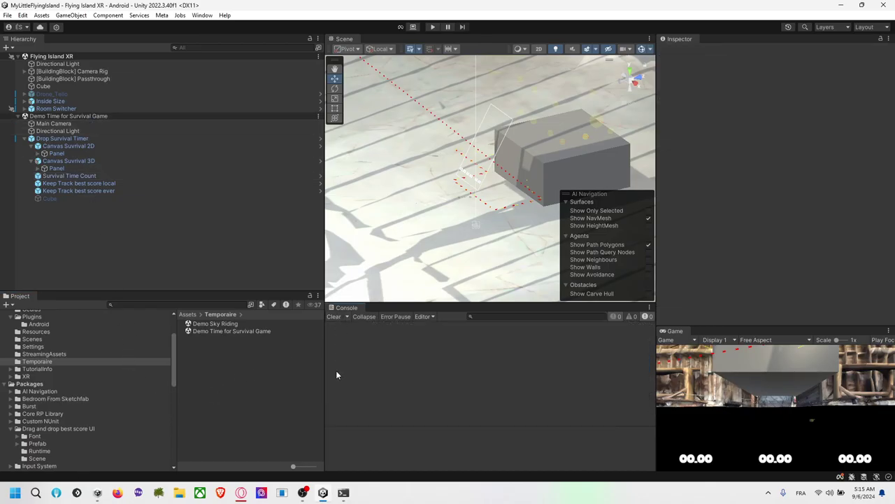
Remove the Drag and drop best score UI package from the project in the Package Manager and confirm its removal.
{"action": "left_click", "coordinate": [180, 14]}
{"action": "left_click", "coordinate": [179, 14]}
{"action": "left_click", "coordinate": [202, 14]}
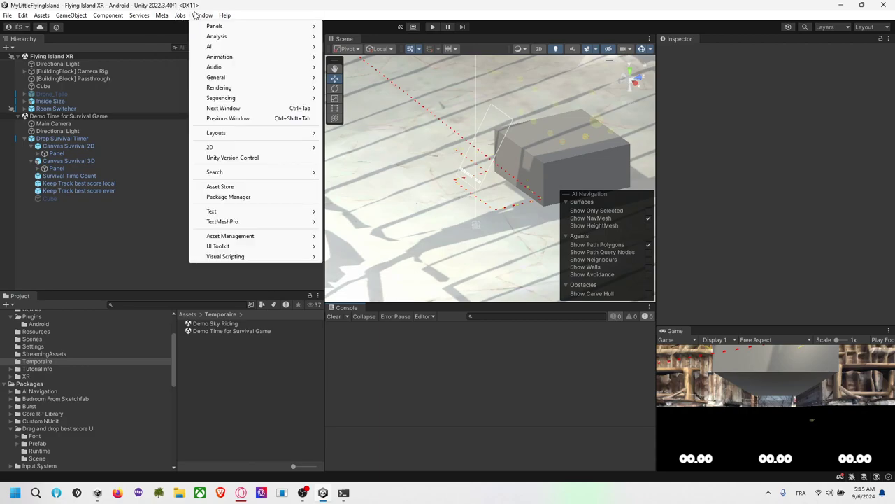
{"action": "left_click", "coordinate": [238, 197]}
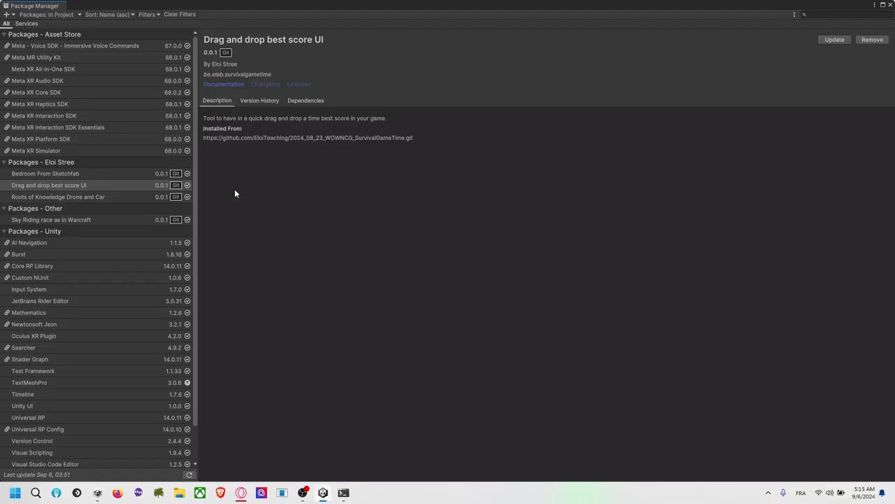
{"action": "left_click", "coordinate": [81, 198]}
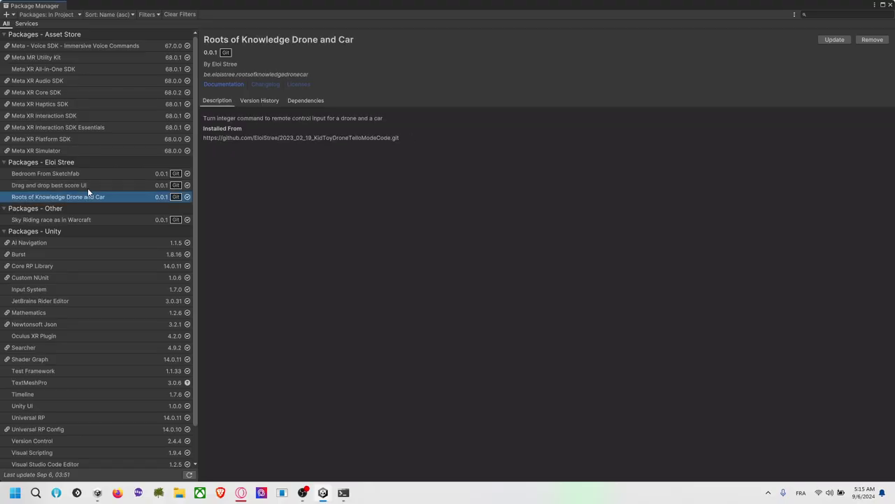
{"action": "left_click", "coordinate": [82, 186]}
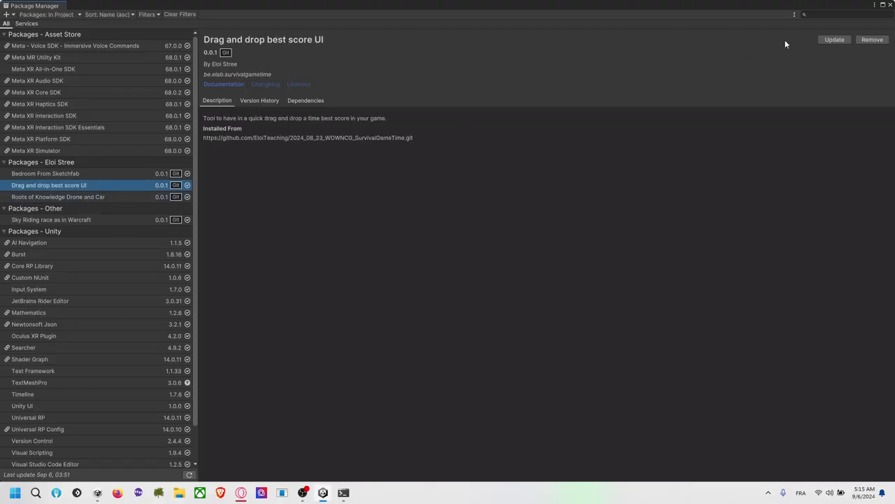
{"action": "left_click", "coordinate": [873, 40]}
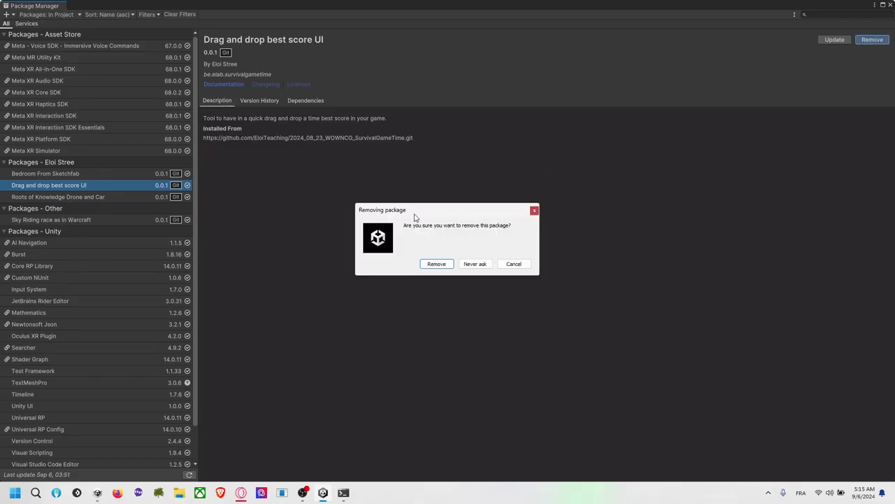
{"action": "left_click", "coordinate": [450, 264]}
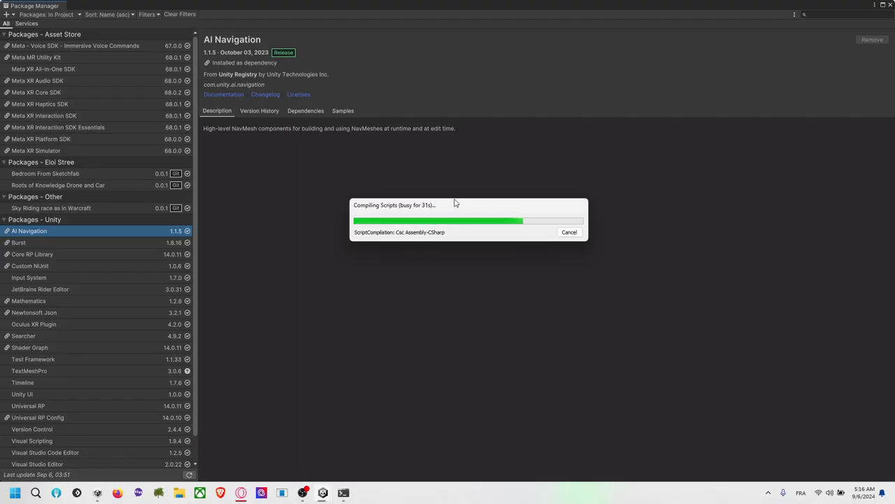
Switch to the browser and open the 2024_09_06_FlyingIslandQuest3Start repository from the account's GitHub repositories in a new page.
{"action": "left_click", "coordinate": [241, 493]}
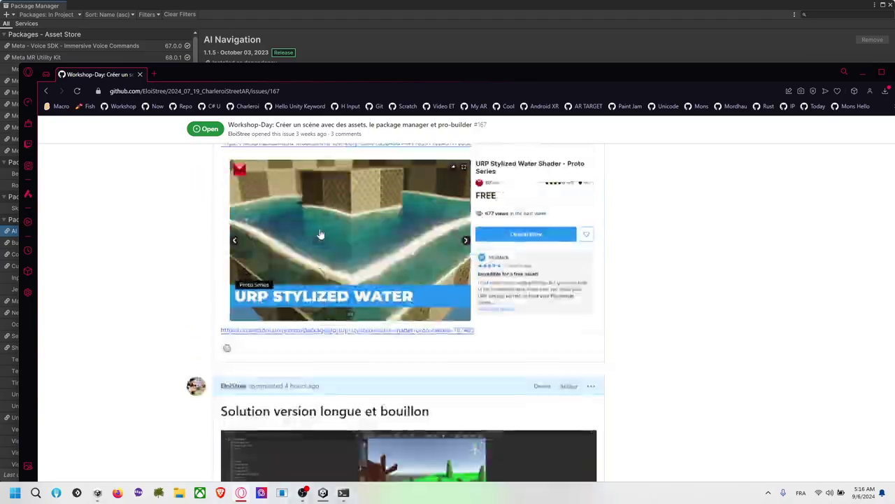
{"action": "left_click", "coordinate": [156, 74]}
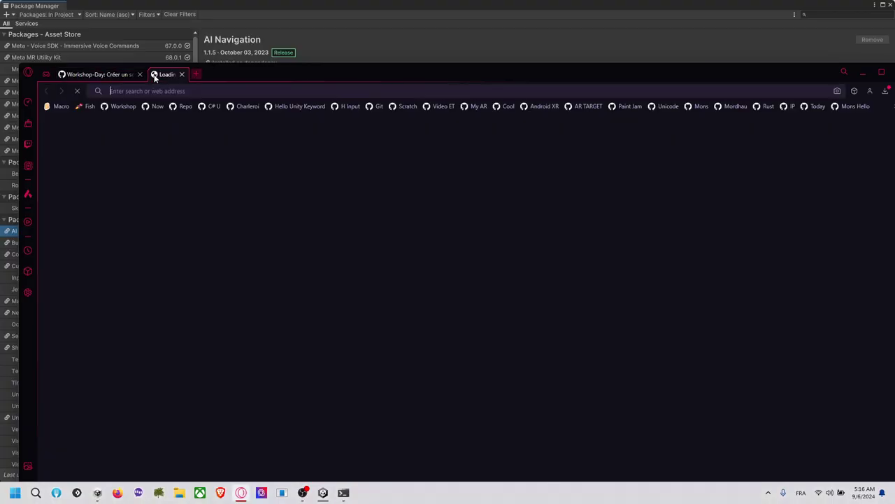
{"action": "type", "text": "gi"}
{"action": "key", "text": "Return"}
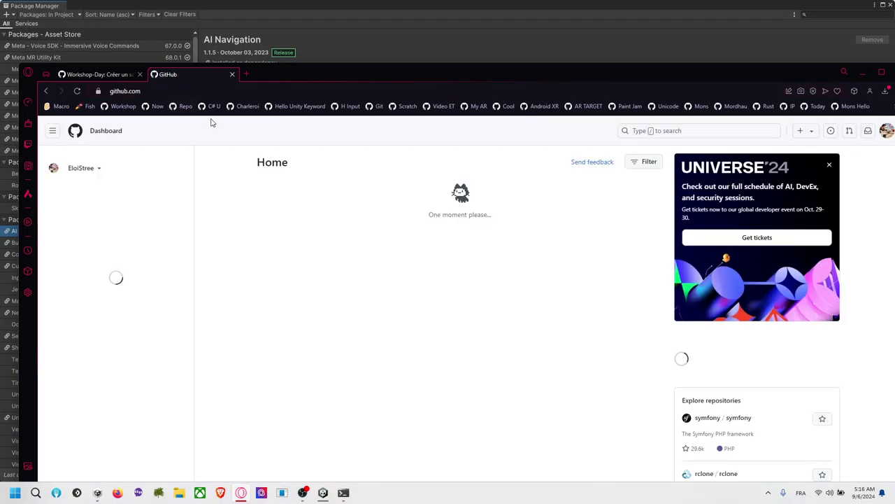
{"action": "mouse_move", "coordinate": [140, 237]}
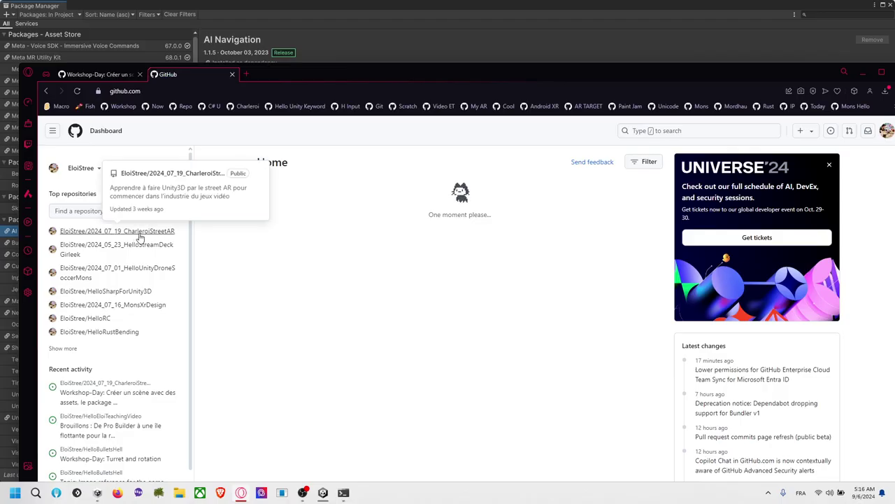
{"action": "left_click", "coordinate": [84, 169]}
{"action": "left_click", "coordinate": [102, 212]}
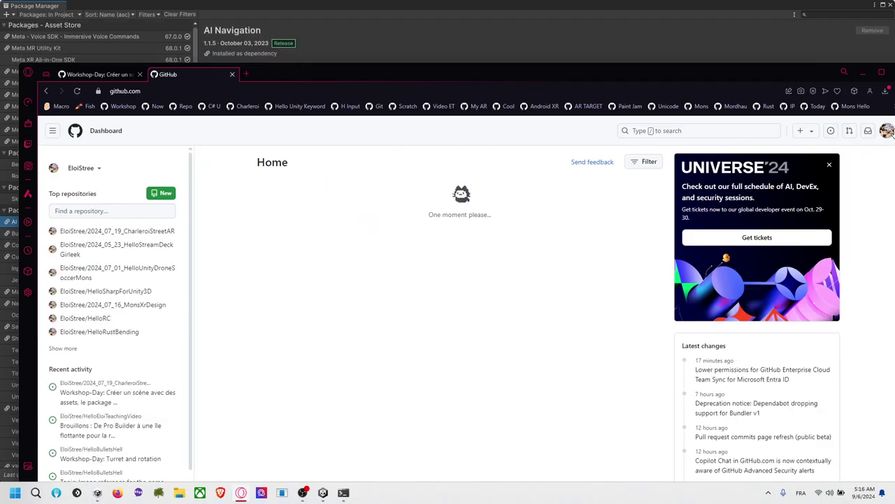
{"action": "left_click", "coordinate": [886, 131]}
{"action": "left_click", "coordinate": [806, 192]}
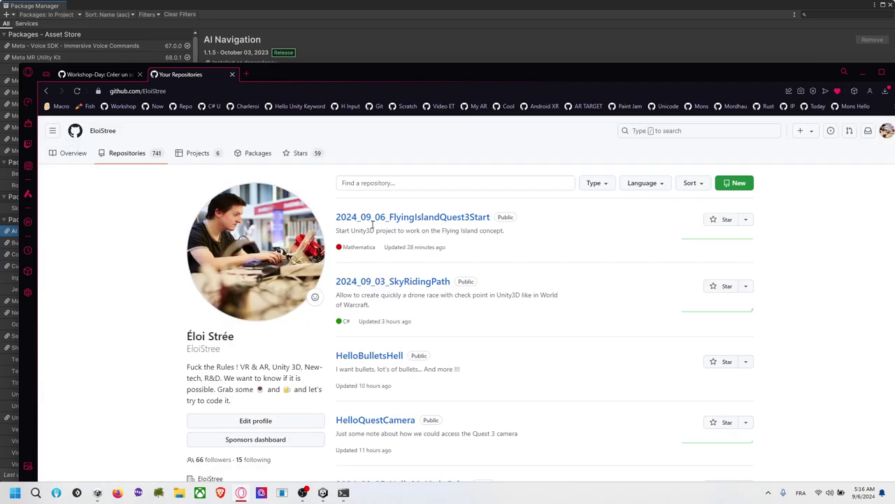
{"action": "left_click", "coordinate": [440, 219]}
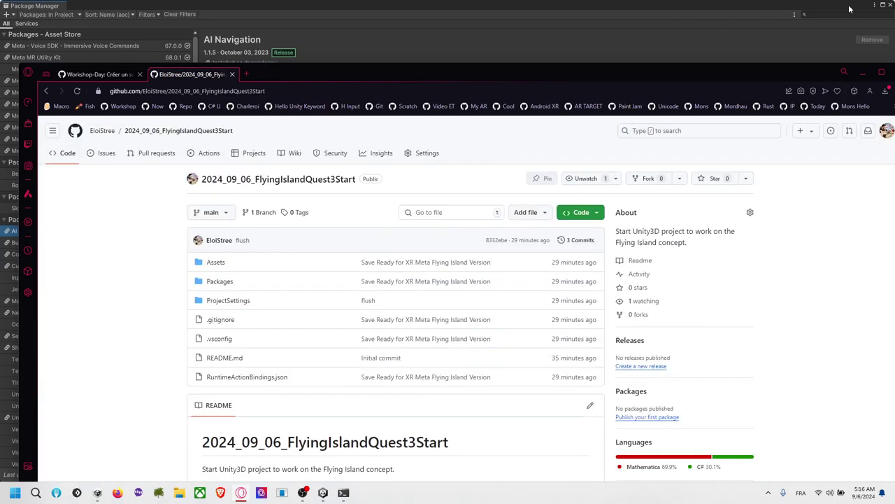
Back in Unity, delete the Drop Survival Timer object and remove the Demo Time for Survival Game scene from the hierarchy.
{"action": "left_click", "coordinate": [883, 6]}
{"action": "left_click", "coordinate": [890, 4]}
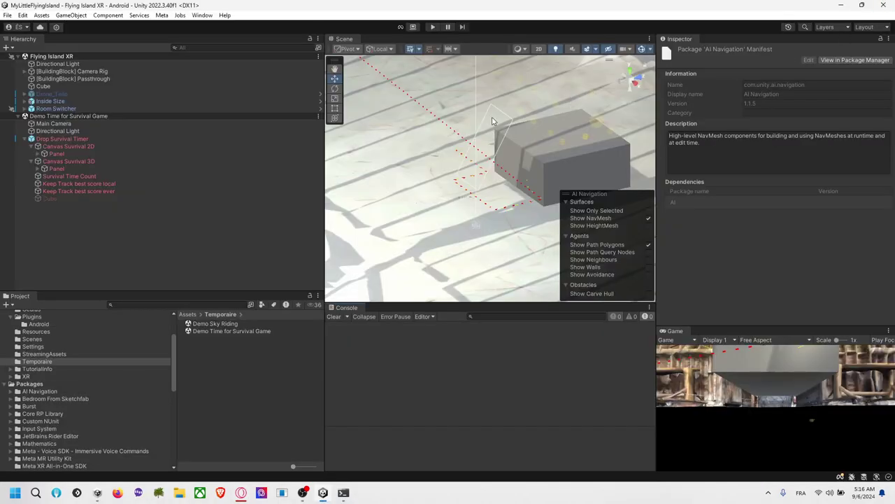
{"action": "left_click", "coordinate": [130, 139]}
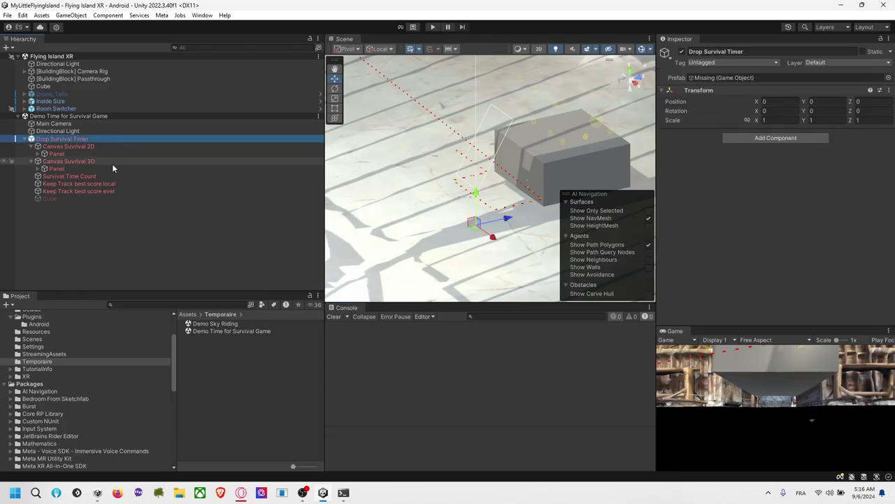
{"action": "key", "text": "Delete"}
{"action": "right_click", "coordinate": [127, 116]}
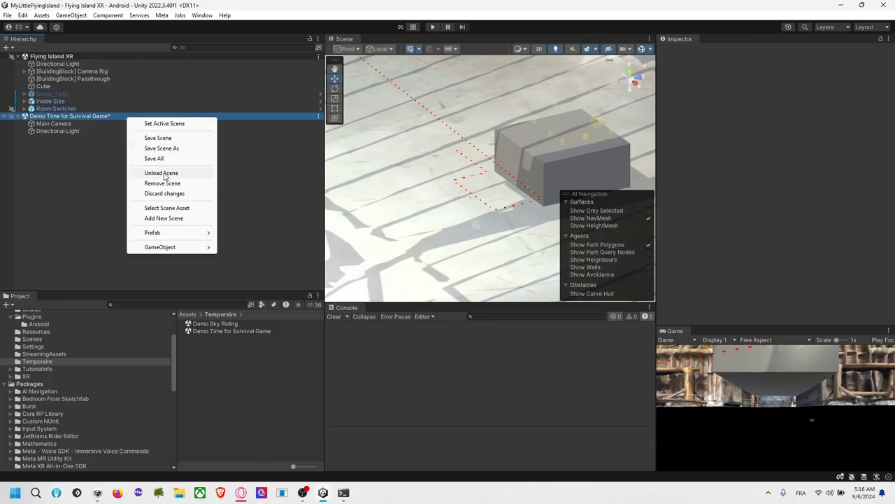
{"action": "left_click", "coordinate": [164, 174]}
{"action": "left_click", "coordinate": [470, 267]}
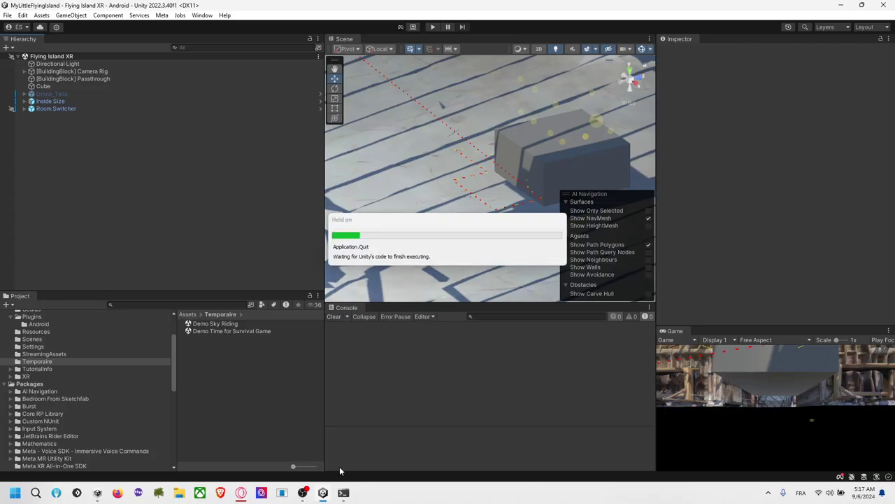
Switch to PowerShell, correct the mistyped command, and run git status on the MyLittleFlyingIsland project.
{"action": "left_click", "coordinate": [343, 493]}
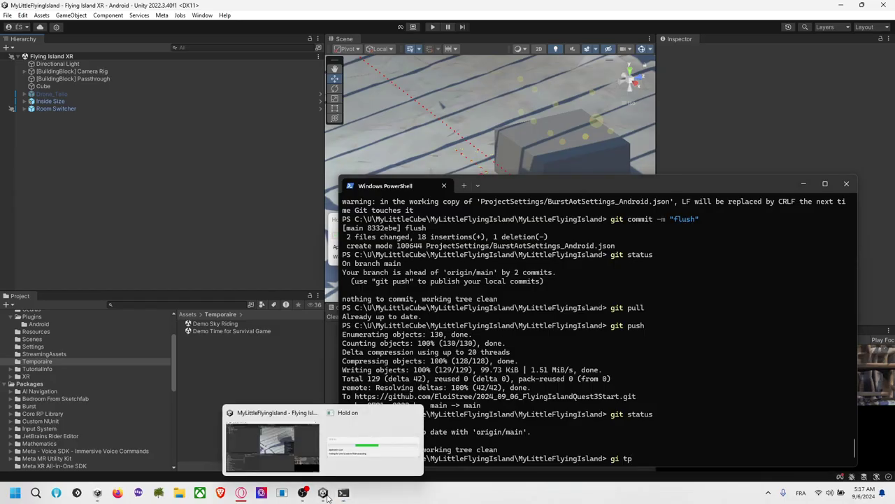
{"action": "mouse_move", "coordinate": [292, 469]}
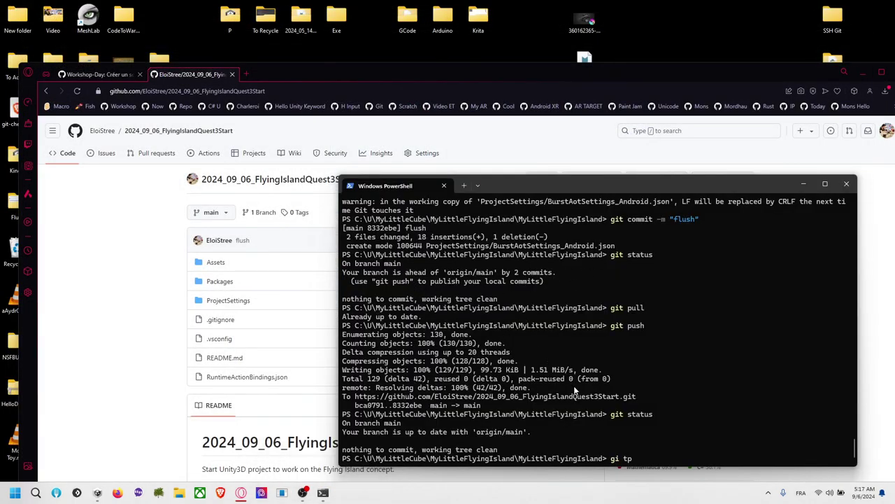
{"action": "left_click", "coordinate": [321, 492]}
{"action": "key", "text": "BackSpace"}
{"action": "key", "text": "BackSpace"}
{"action": "key", "text": "BackSpace"}
{"action": "key", "text": "BackSpace"}
{"action": "type", "text": "it status"}
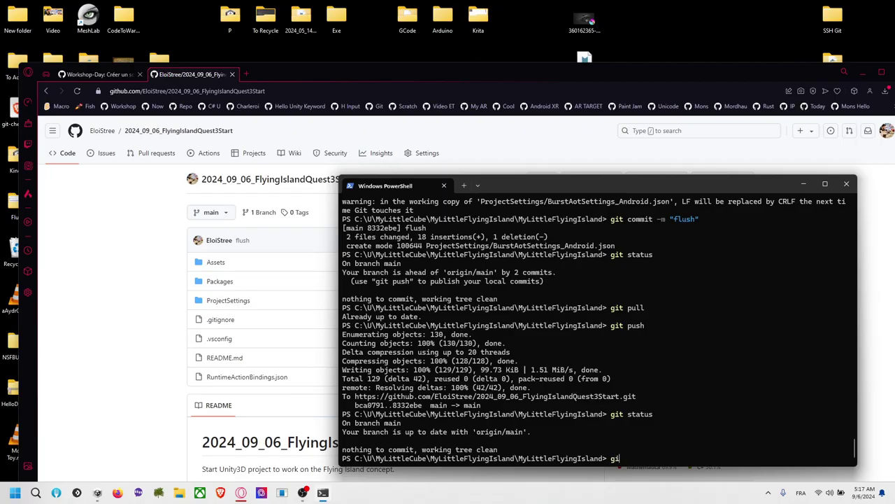
{"action": "key", "text": "Return"}
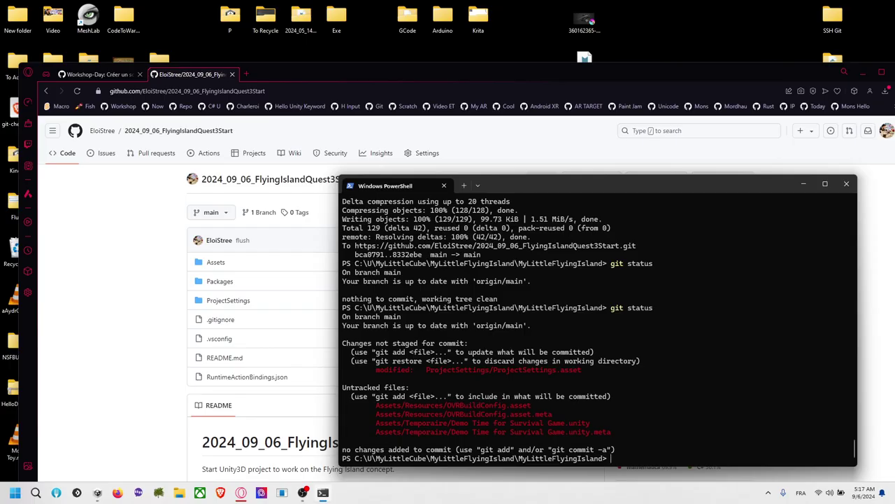
Stage all changes with git add and commit them with the message "end of first video tutorial with working demo".
{"action": "type", "text": "git add ."}
{"action": "key", "text": "Return"}
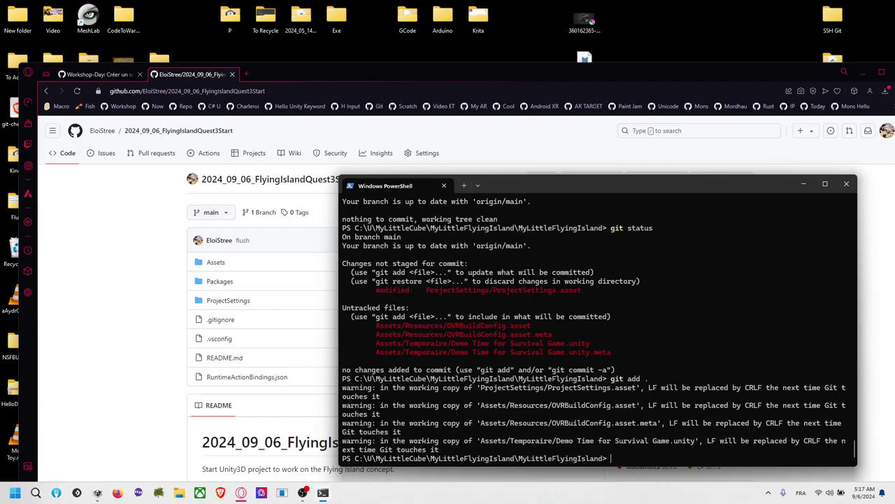
{"action": "type", "text": "git commit -m \"end of first video tutorial"}
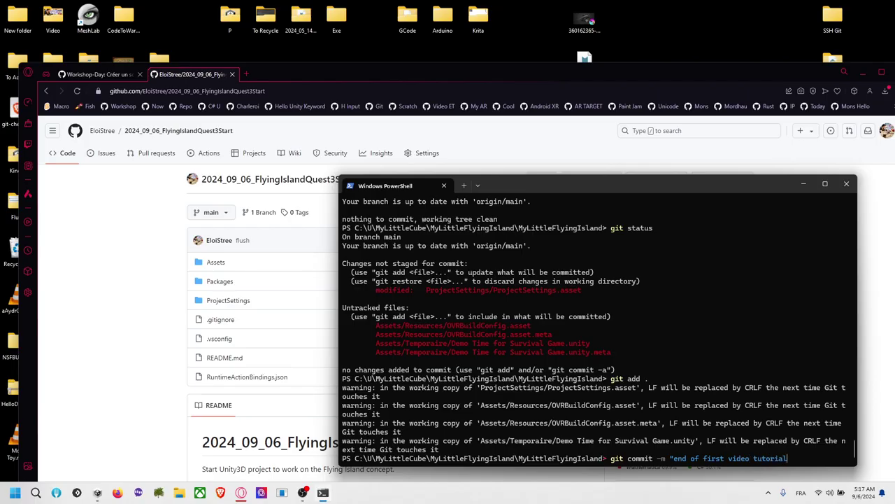
{"action": "type", "text": " with working demo\""}
{"action": "key", "text": "Return"}
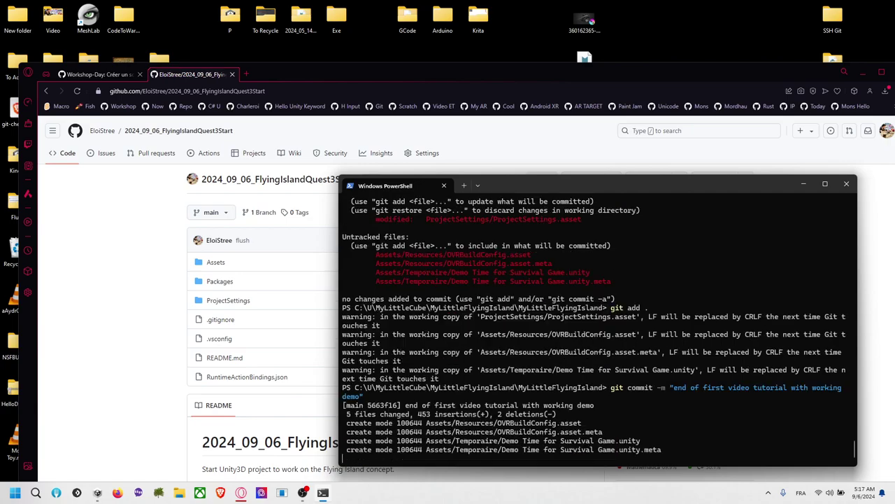
Run git status again after the commit and reposition the terminal window over the repository page.
{"action": "type", "text": "git status"}
{"action": "key", "text": "Return"}
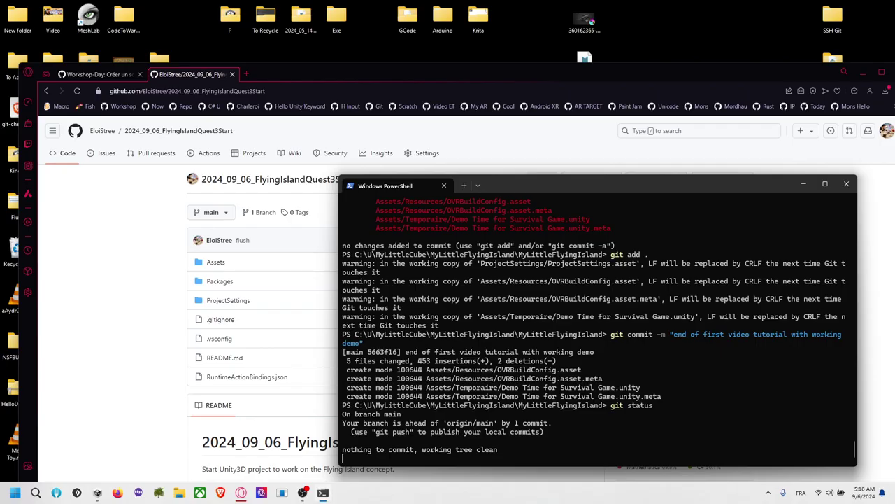
{"action": "left_click_drag", "start_coordinate": [581, 184], "coordinate": [561, 127]}
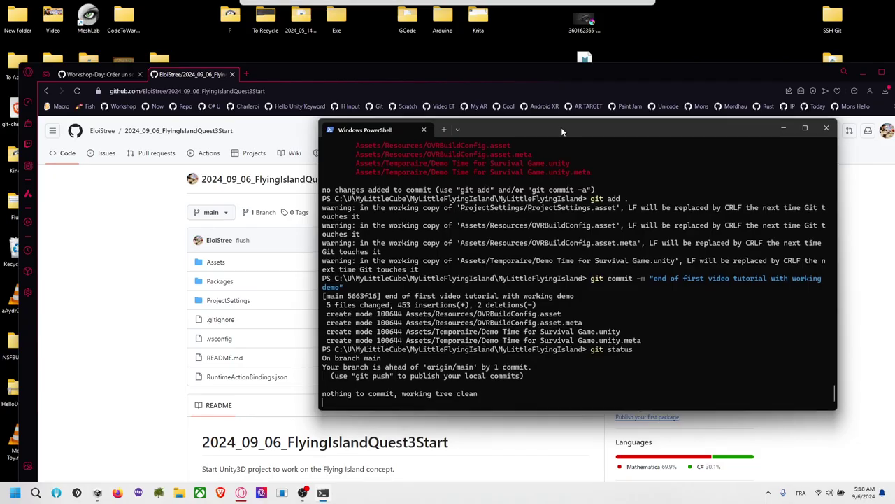